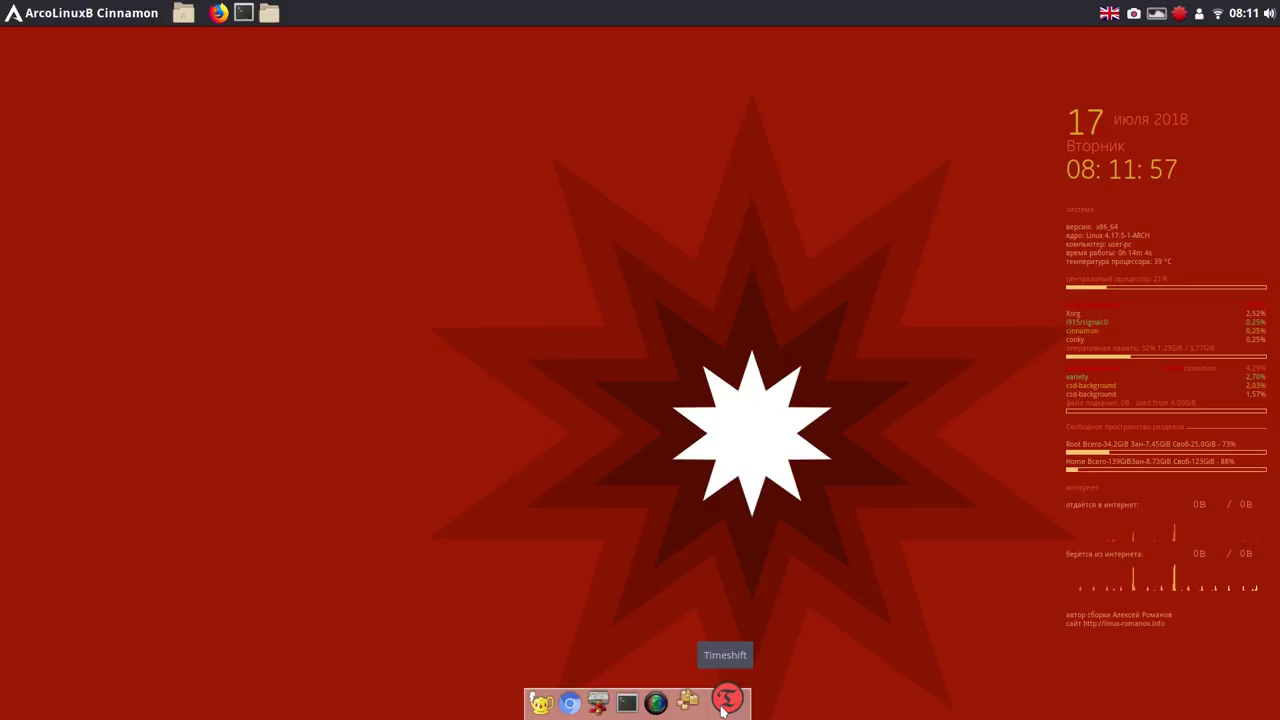
Start Timeshift by entering the administrator password, look through the listed system snapshots, and minimize its window.
{"action": "left_click", "coordinate": [724, 706]}
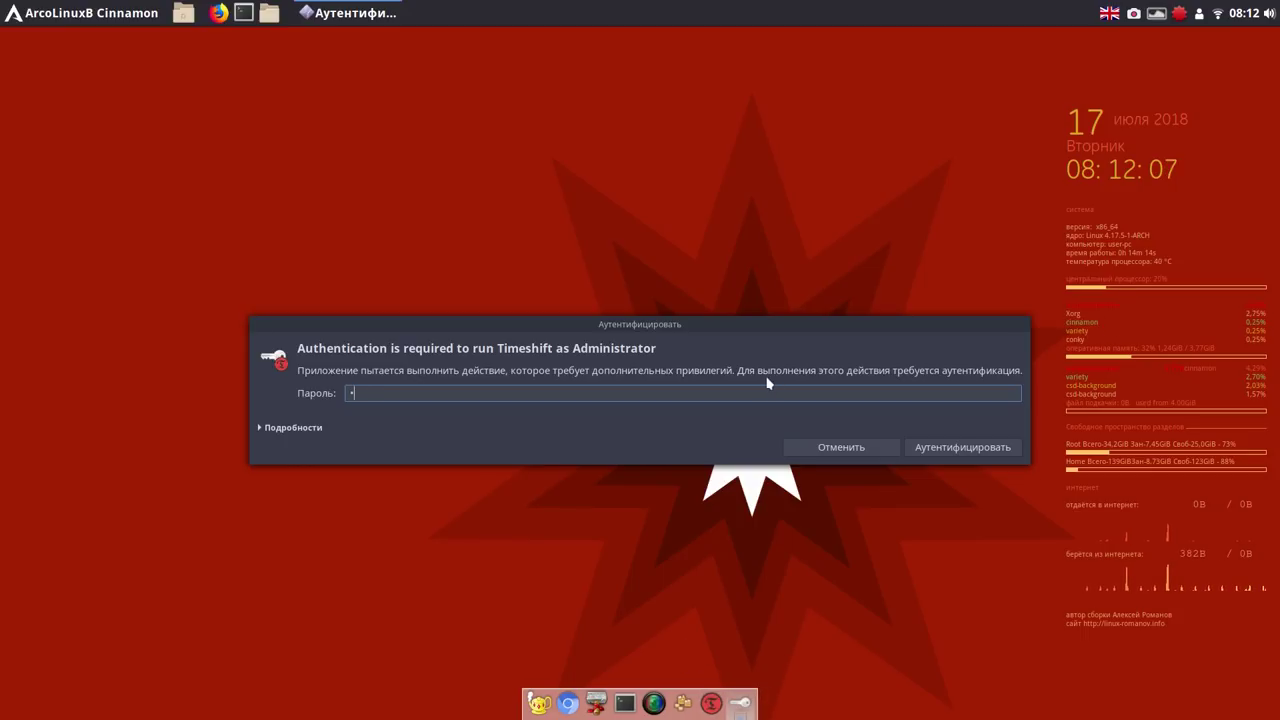
{"action": "left_click", "coordinate": [955, 447]}
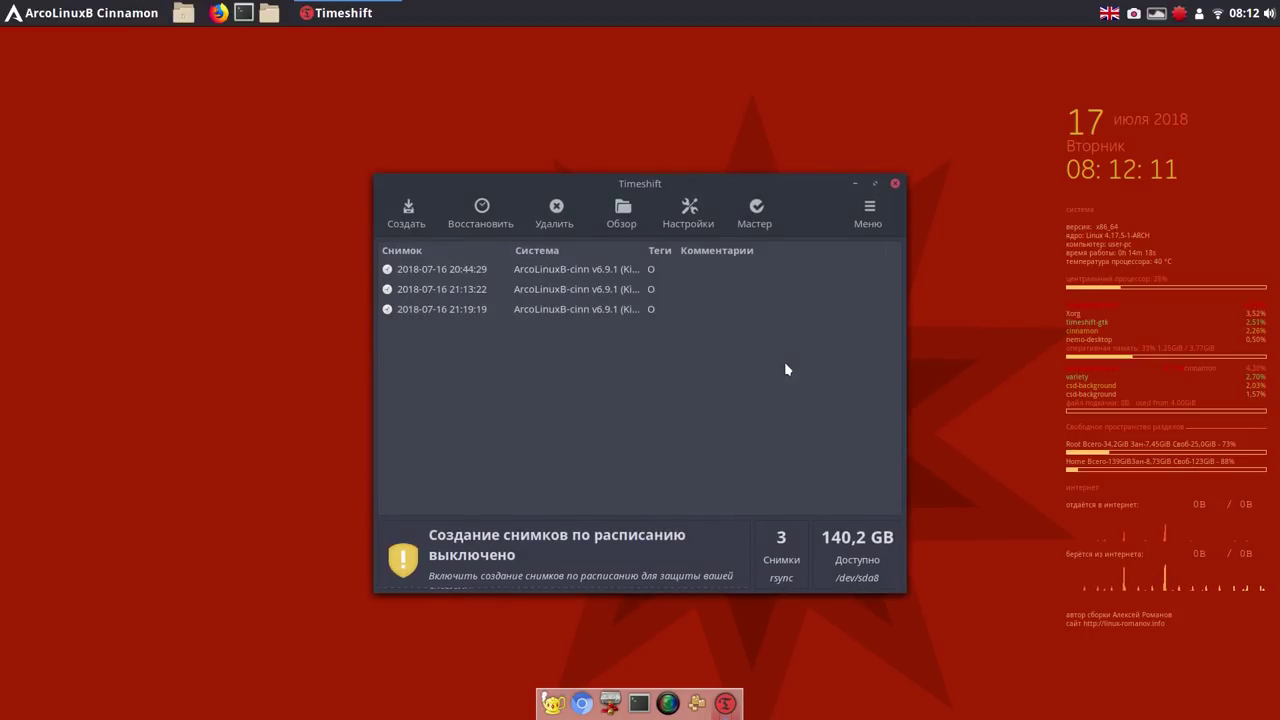
{"action": "left_click", "coordinate": [589, 270]}
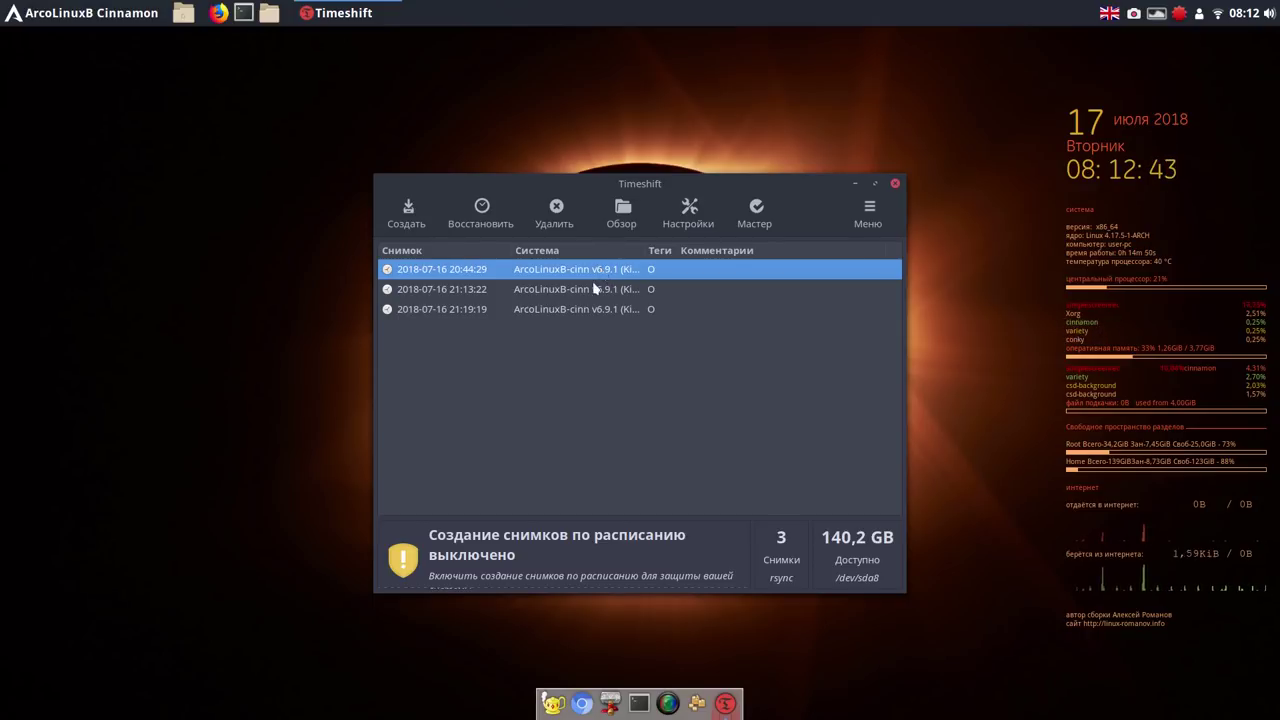
{"action": "left_click", "coordinate": [590, 292]}
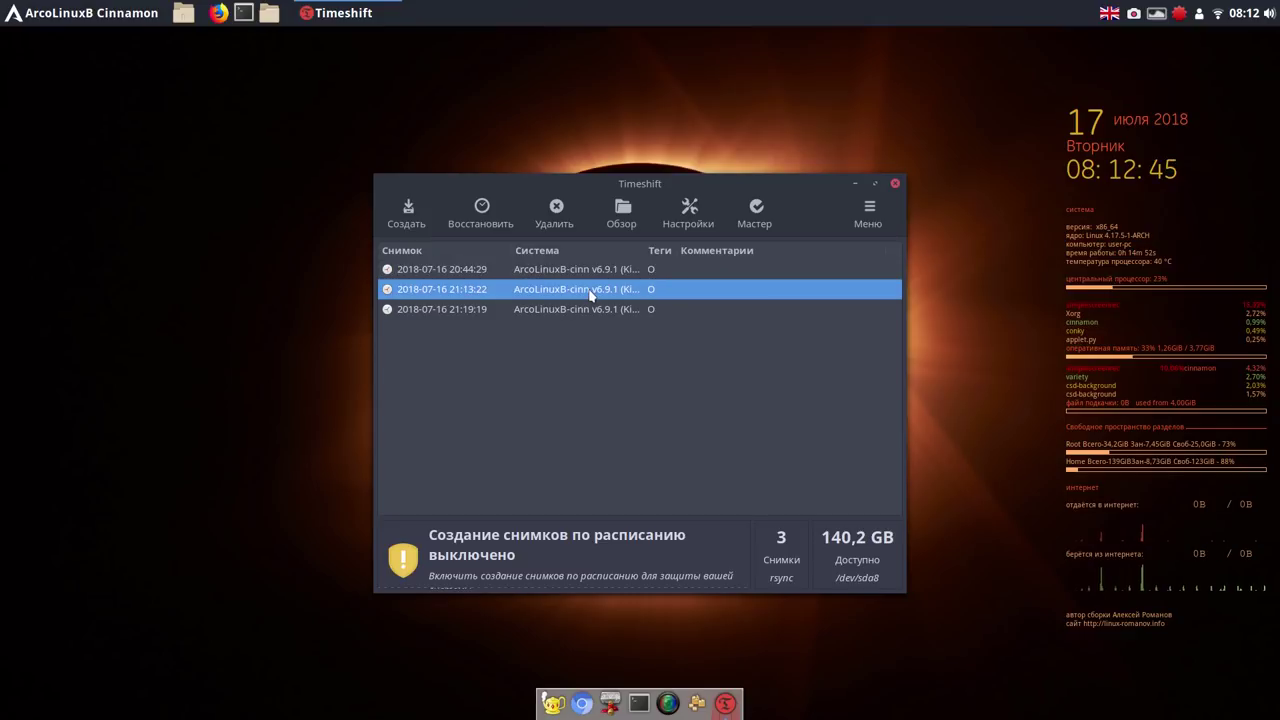
{"action": "left_click", "coordinate": [585, 312]}
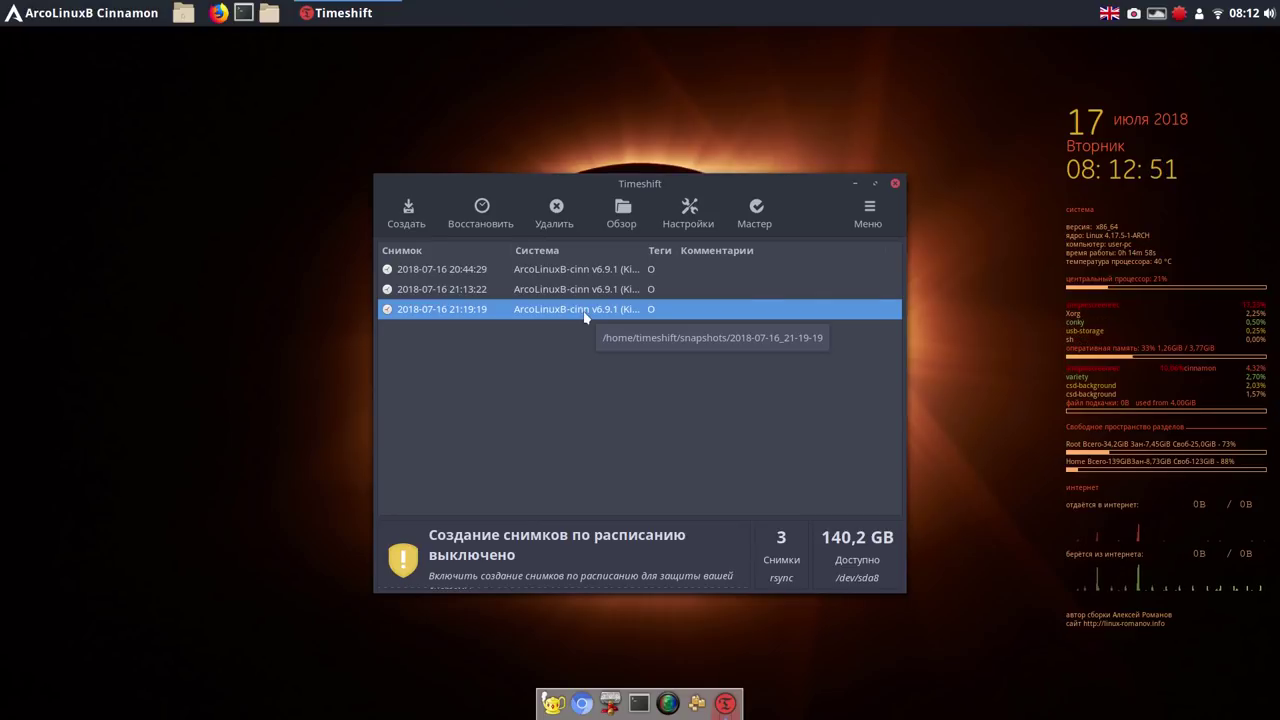
{"action": "left_click", "coordinate": [855, 185]}
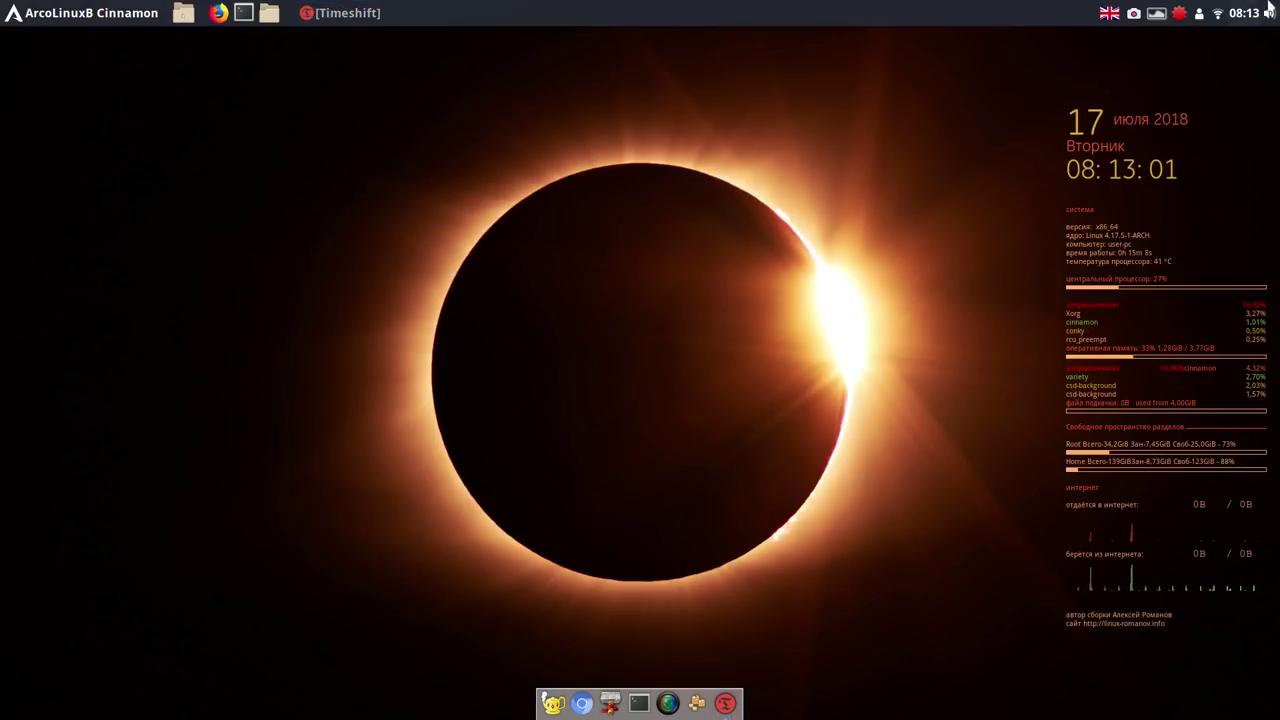
Review the pending package updates and install all of them, authorizing with the account password.
{"action": "left_click", "coordinate": [1180, 13]}
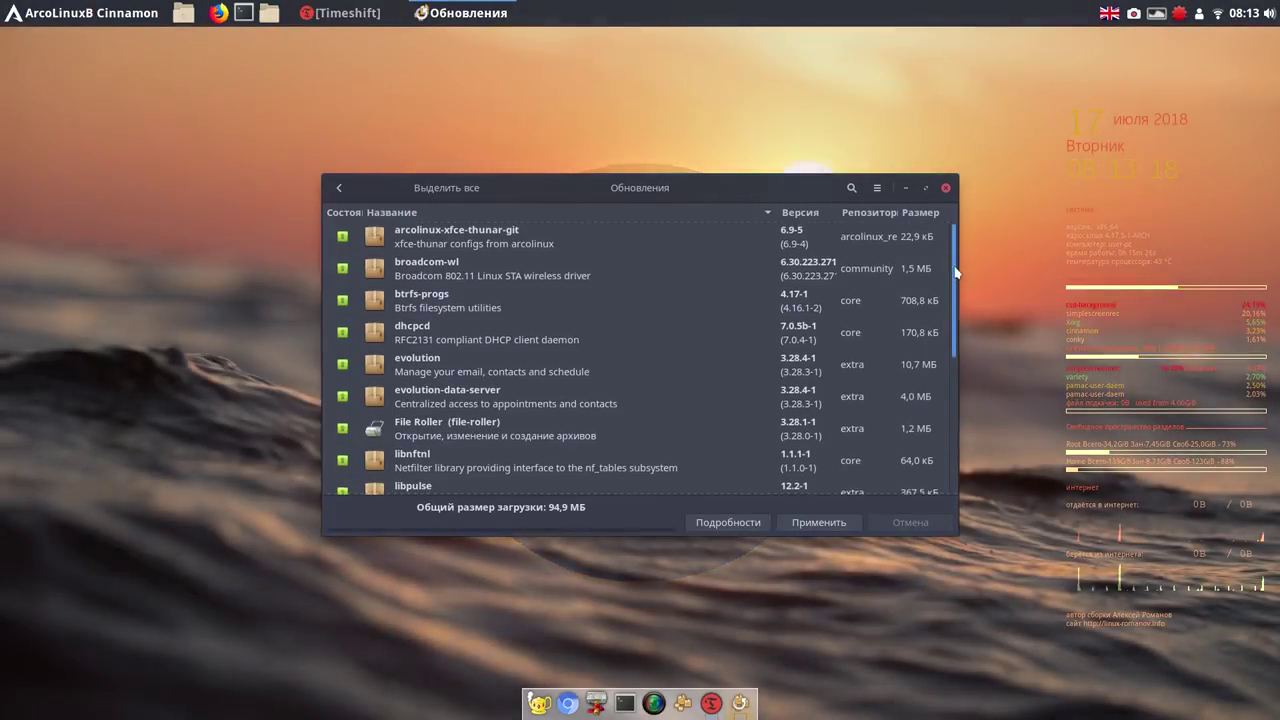
{"action": "left_click_drag", "start_coordinate": [957, 271], "coordinate": [964, 437]}
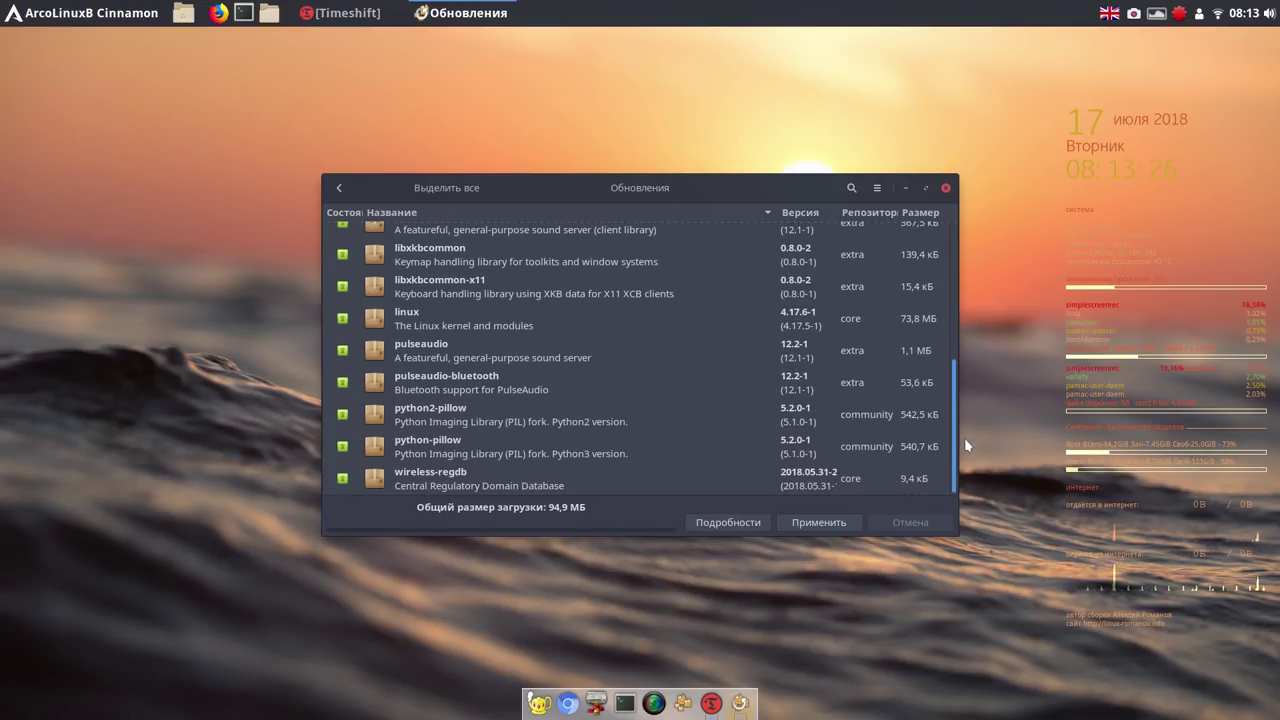
{"action": "left_click", "coordinate": [829, 525]}
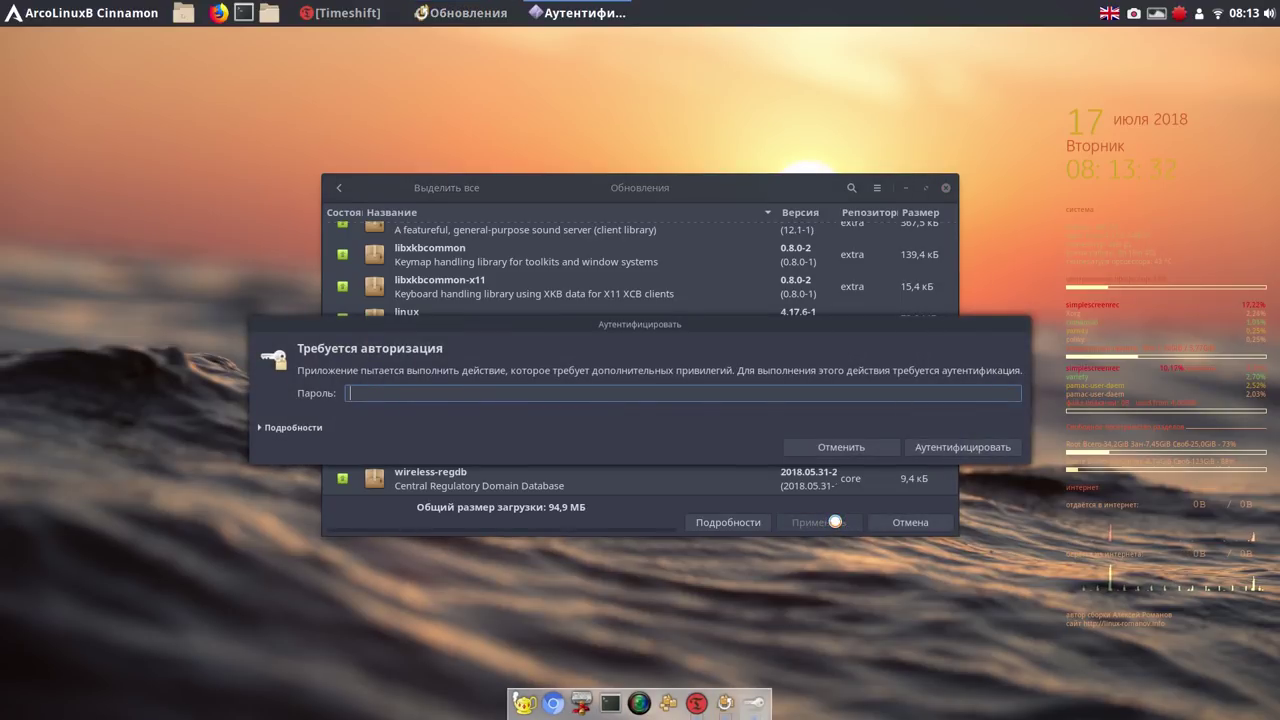
{"action": "left_click", "coordinate": [841, 528]}
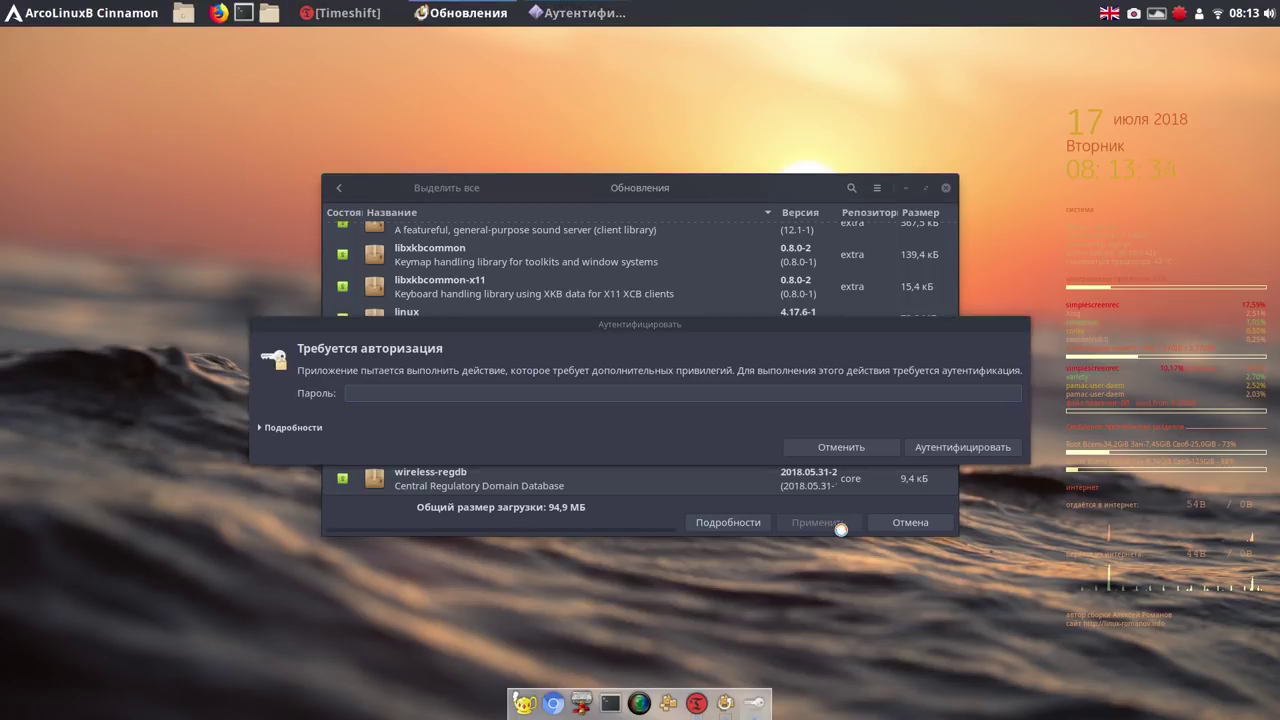
{"action": "type", "text": "l"}
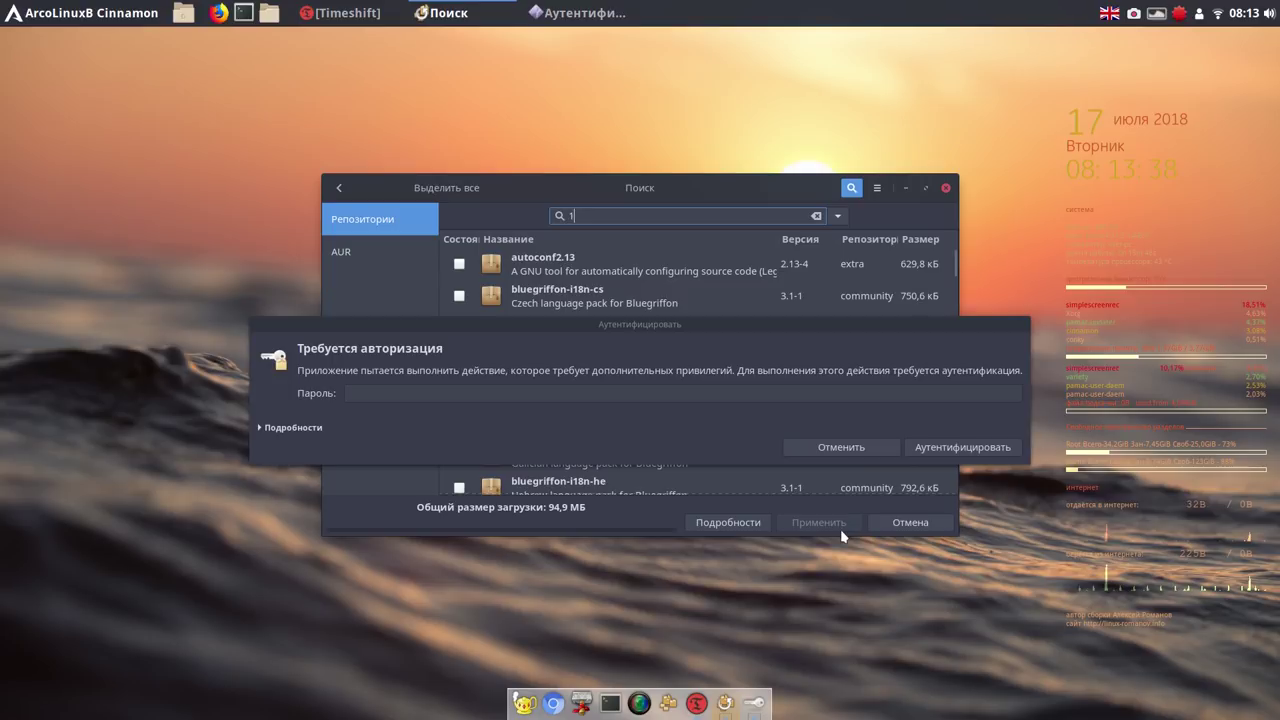
{"action": "left_click", "coordinate": [502, 394]}
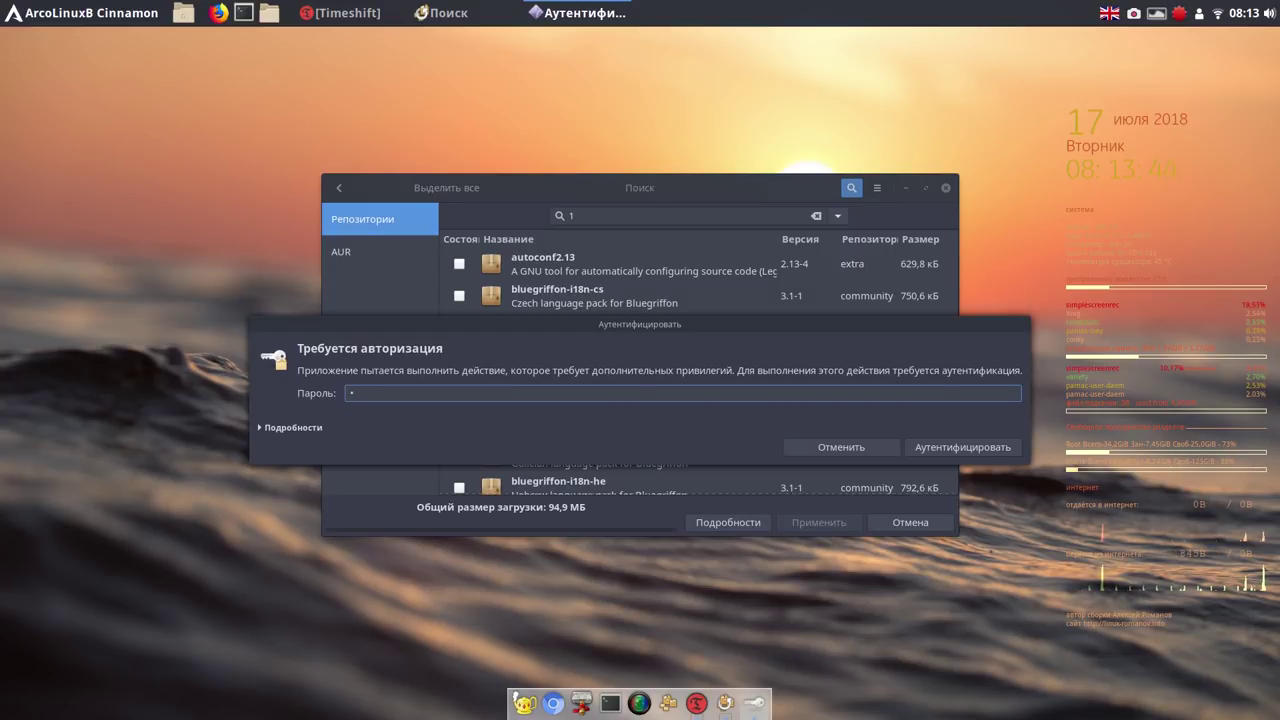
{"action": "key", "text": "Return"}
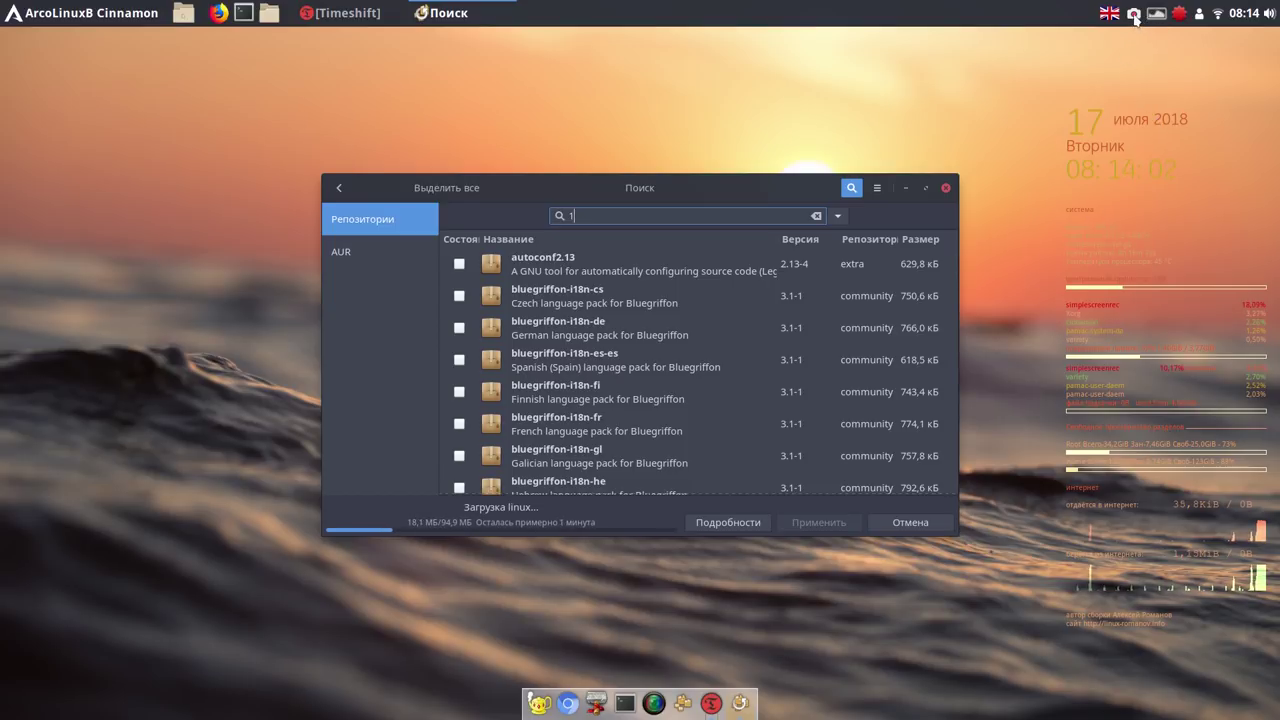
{"action": "left_click", "coordinate": [1135, 17]}
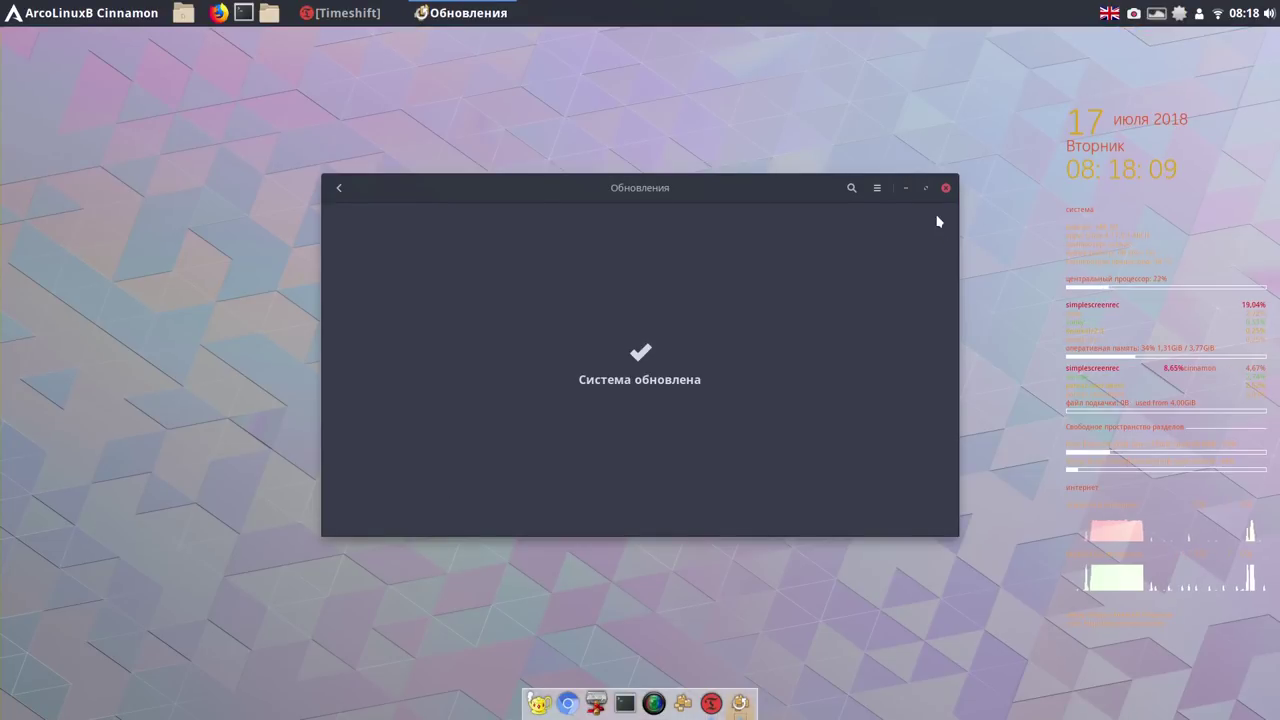
Examine the update manager's general preferences, authorizing access with the account password.
{"action": "left_click", "coordinate": [875, 191]}
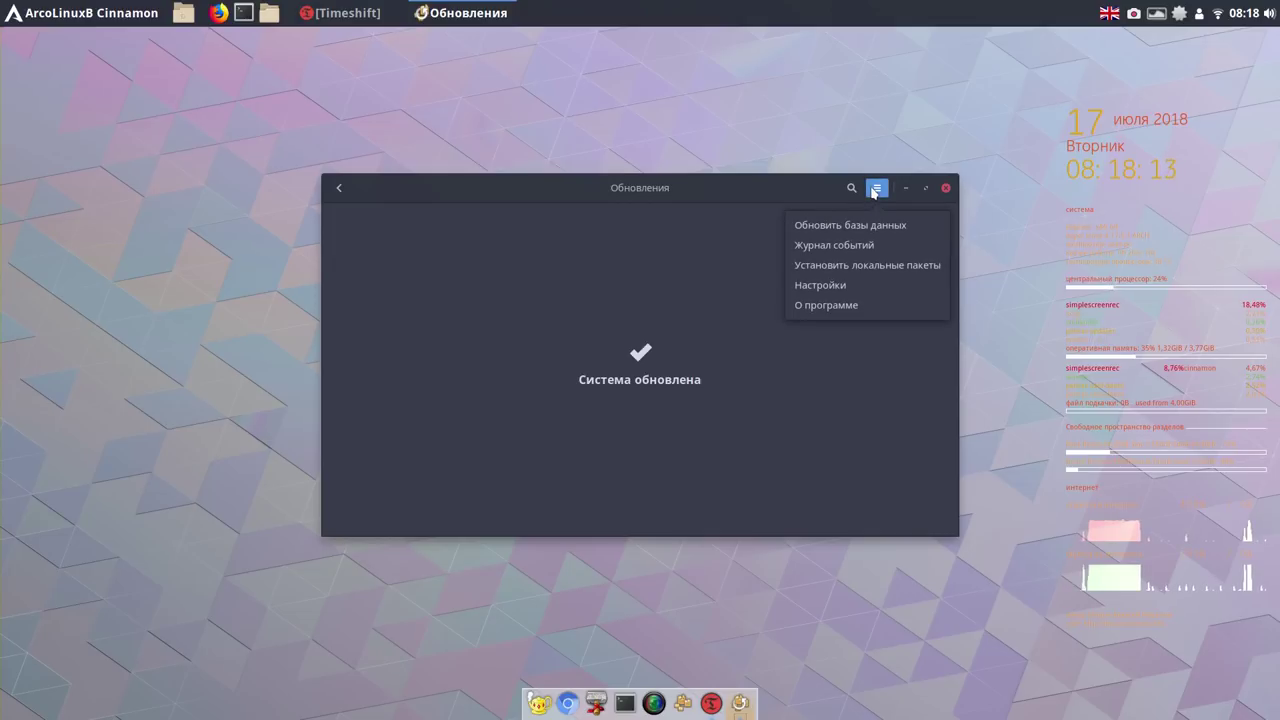
{"action": "left_click", "coordinate": [810, 286]}
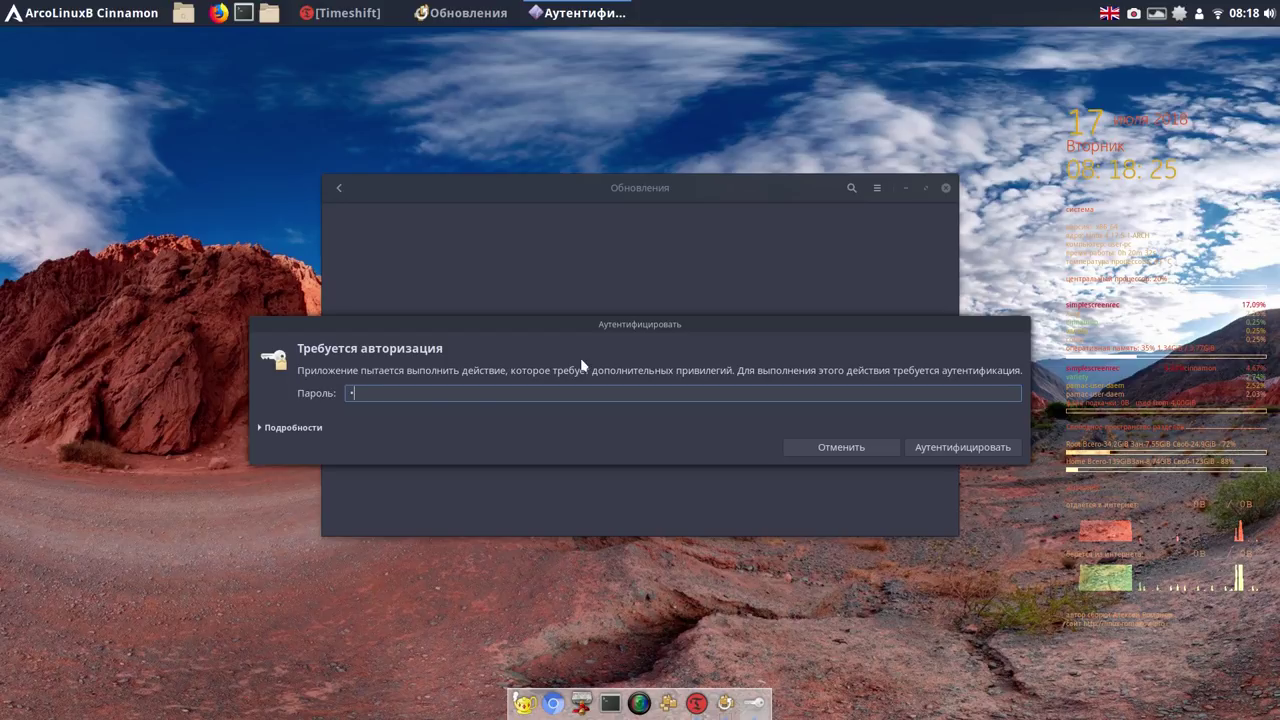
{"action": "key", "text": "Return"}
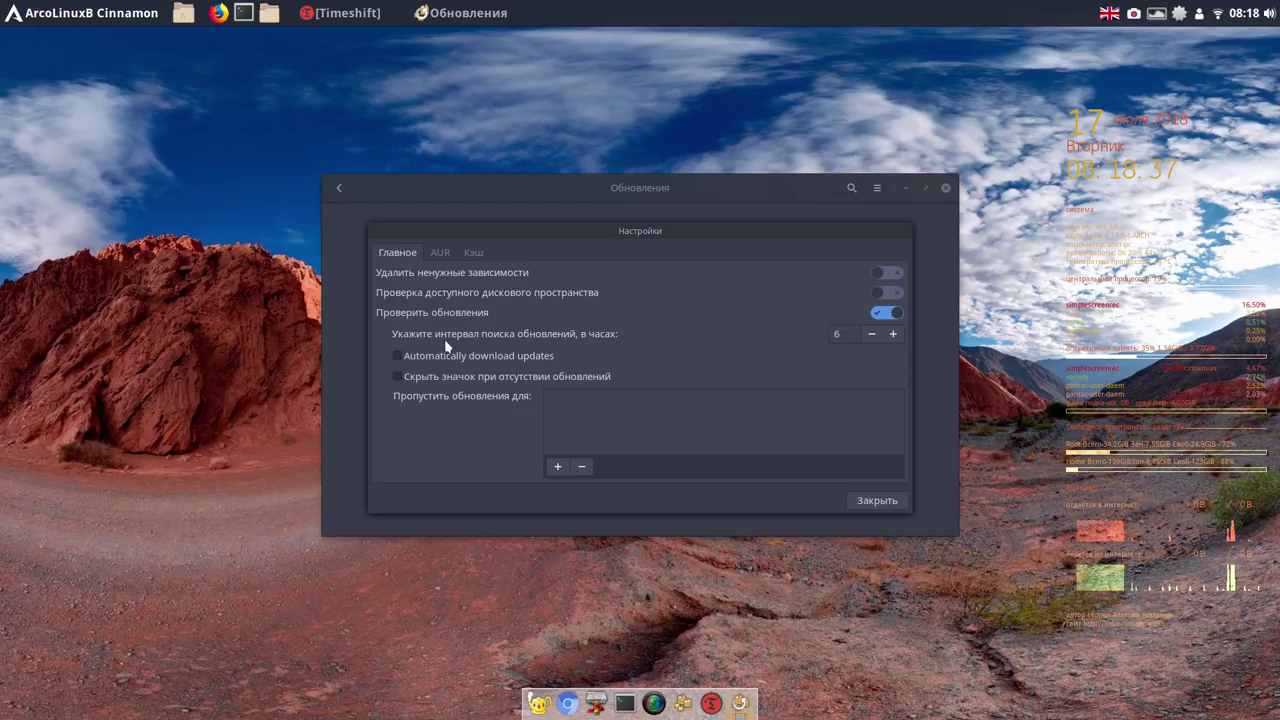
{"action": "left_click", "coordinate": [884, 500]}
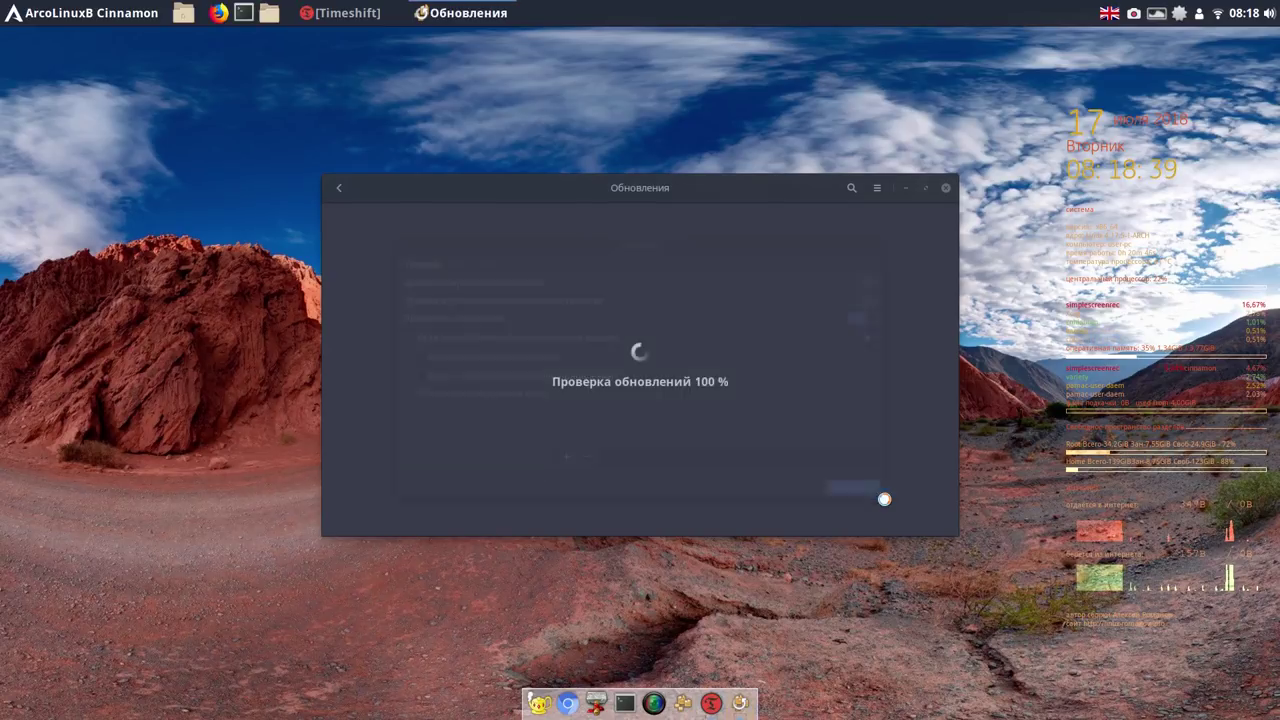
Check the general update options and the AUR support settings in the preferences, and close the update manager.
{"action": "left_click", "coordinate": [877, 189]}
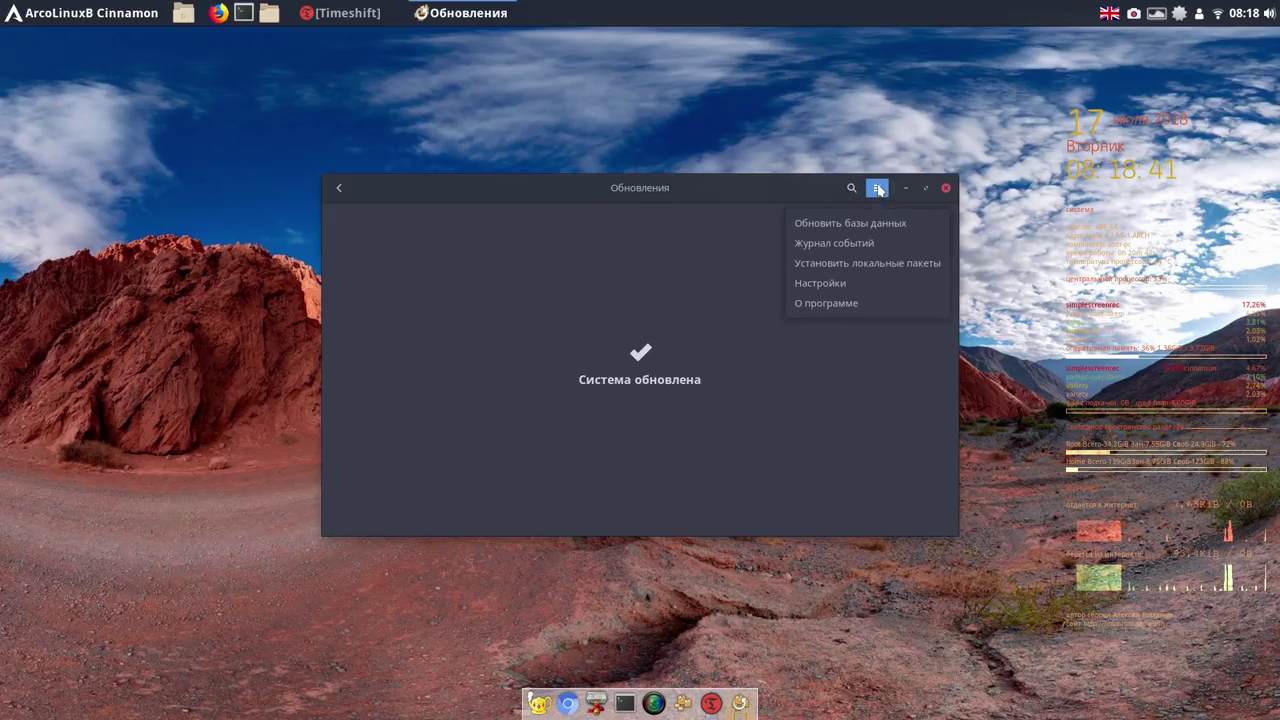
{"action": "left_click", "coordinate": [821, 284]}
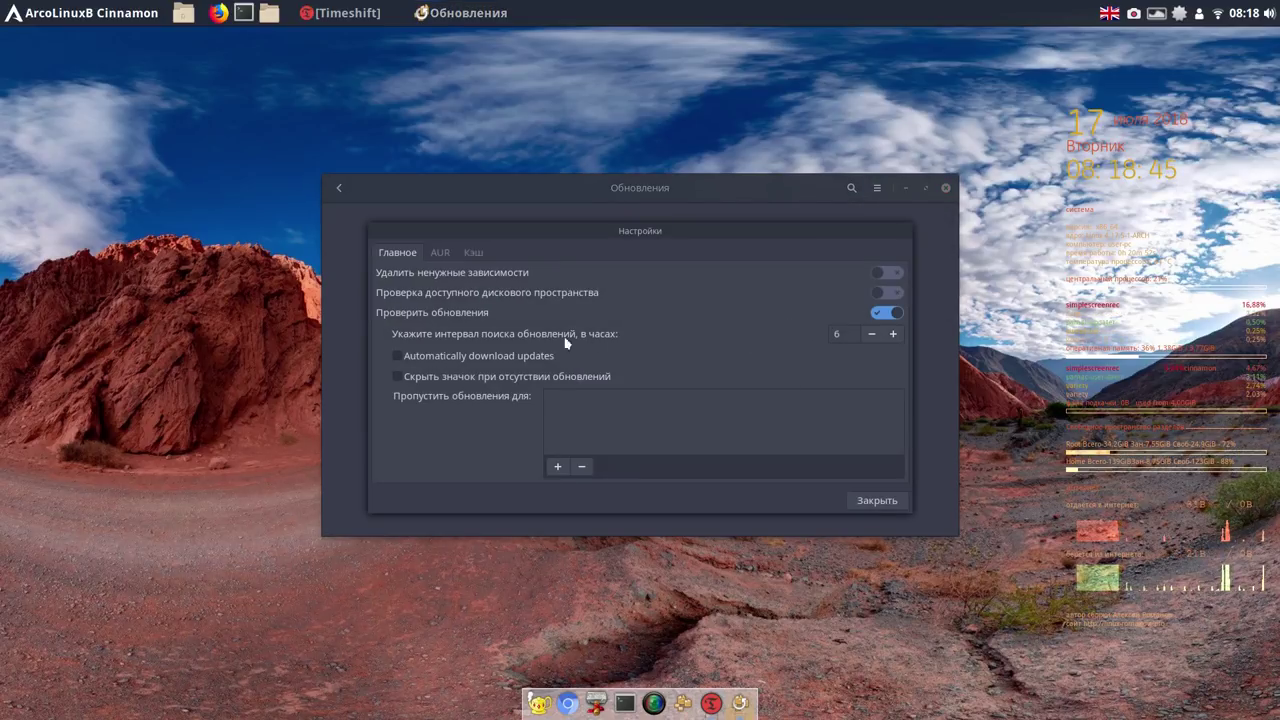
{"action": "left_click", "coordinate": [447, 256]}
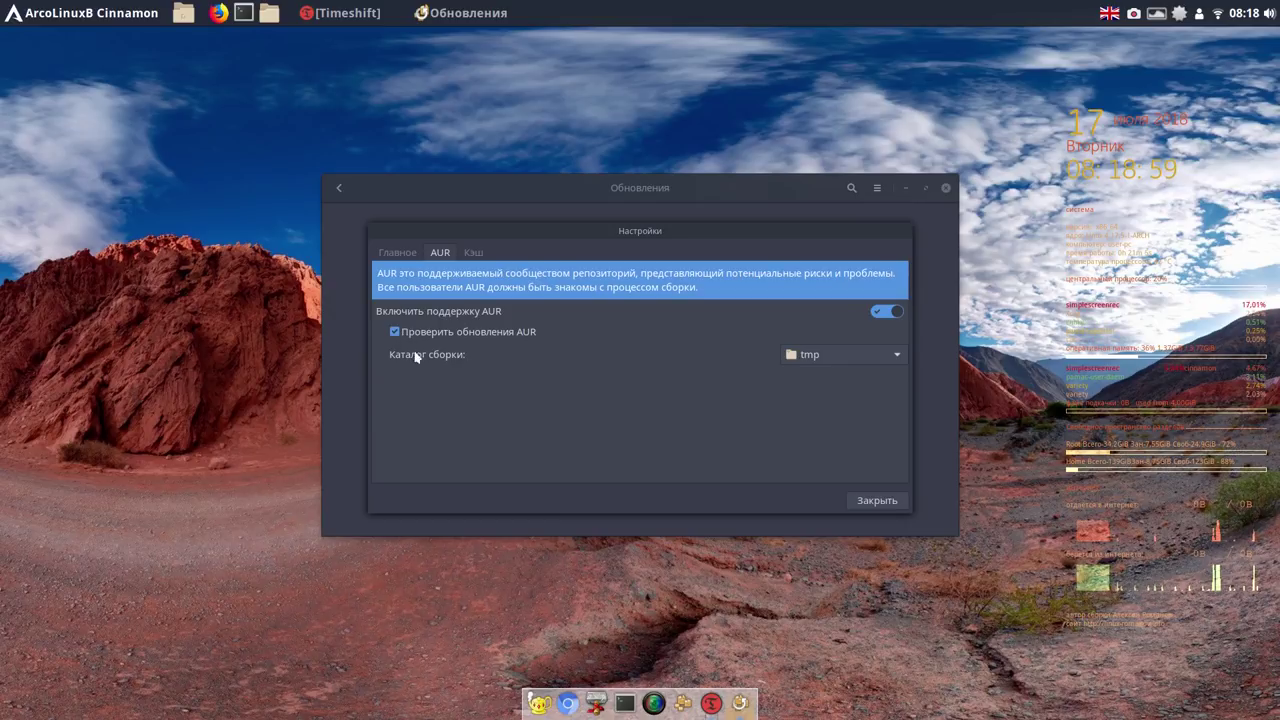
{"action": "left_click", "coordinate": [884, 509]}
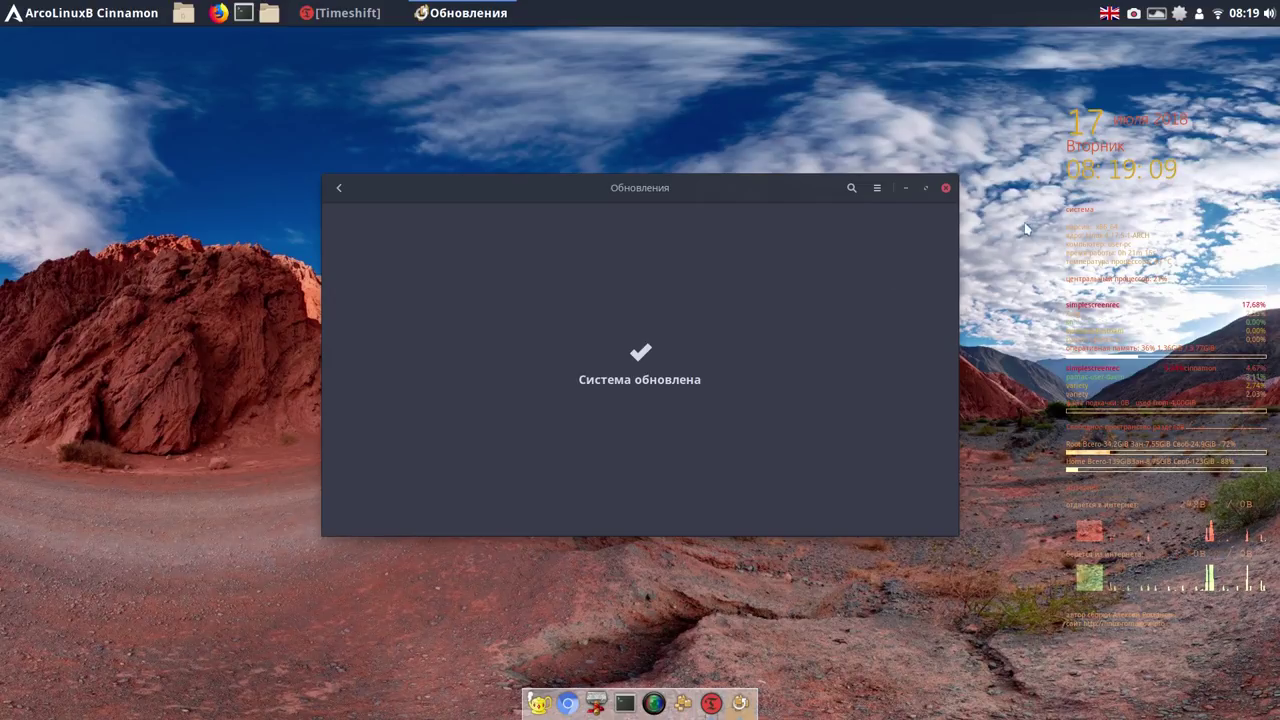
{"action": "left_click", "coordinate": [946, 189]}
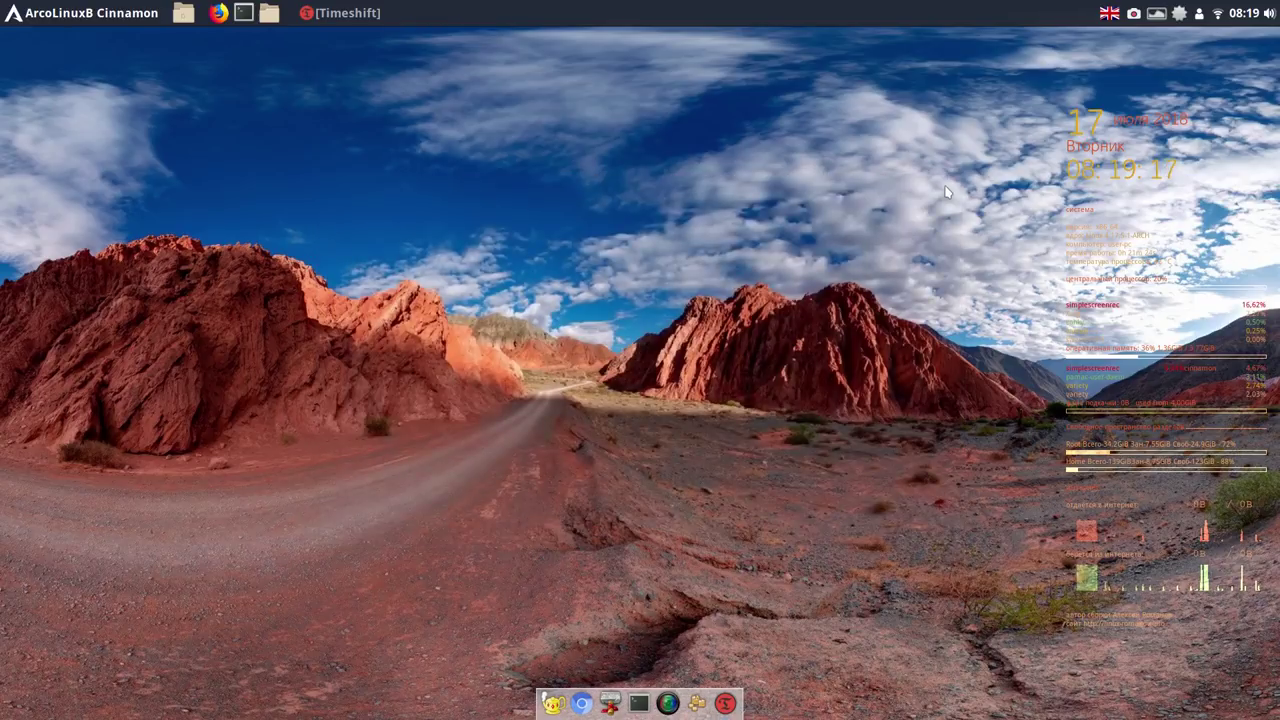
{"action": "left_click", "coordinate": [328, 13]}
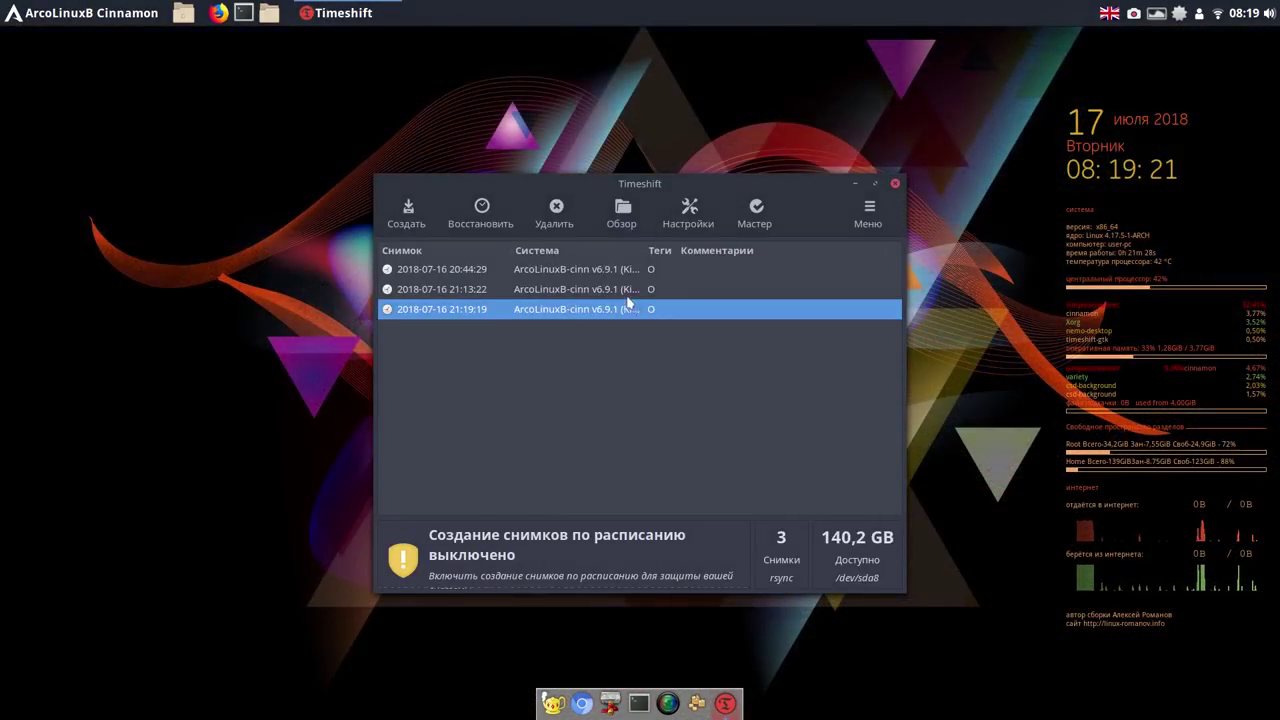
{"action": "left_click", "coordinate": [613, 288]}
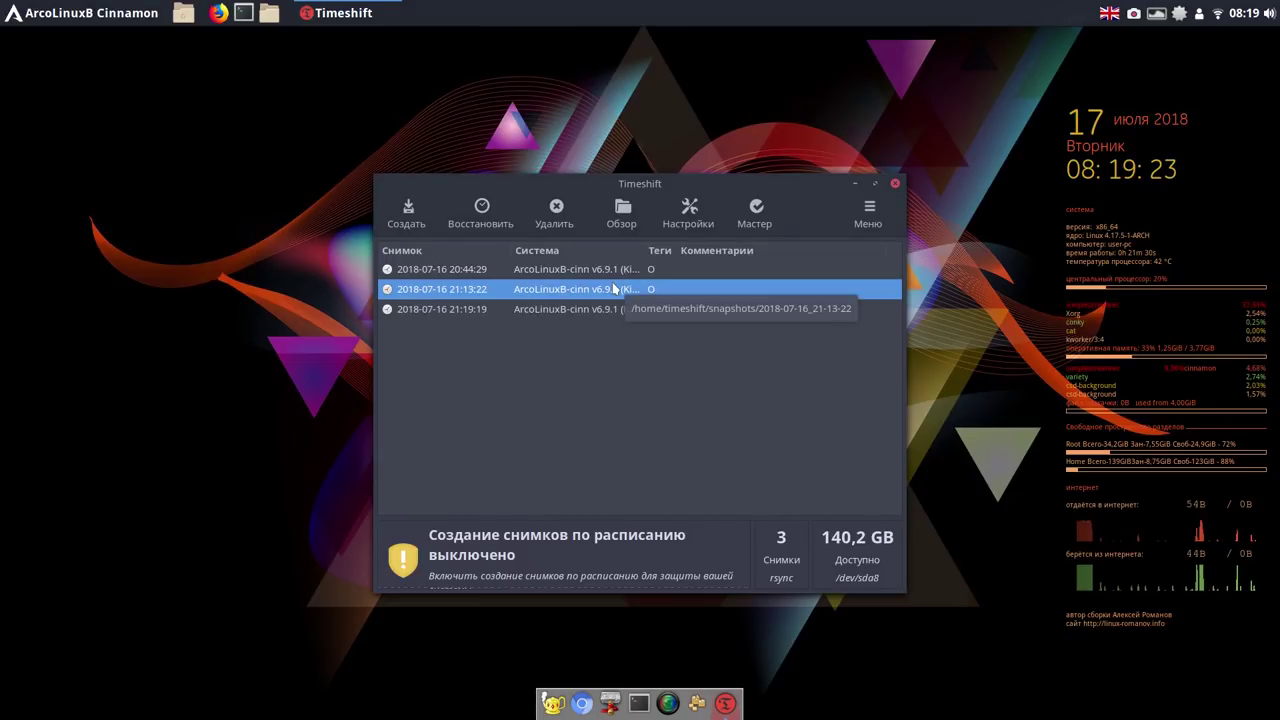
{"action": "right_click", "coordinate": [613, 288]}
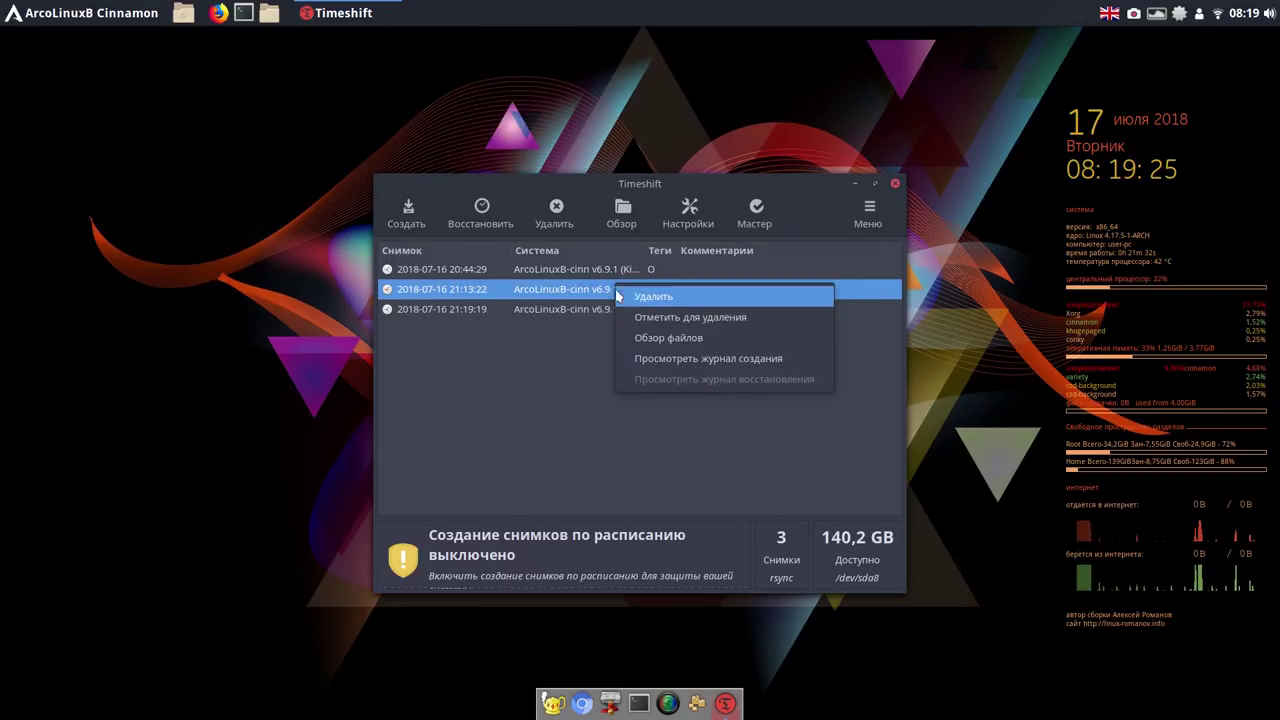
{"action": "left_click", "coordinate": [645, 296]}
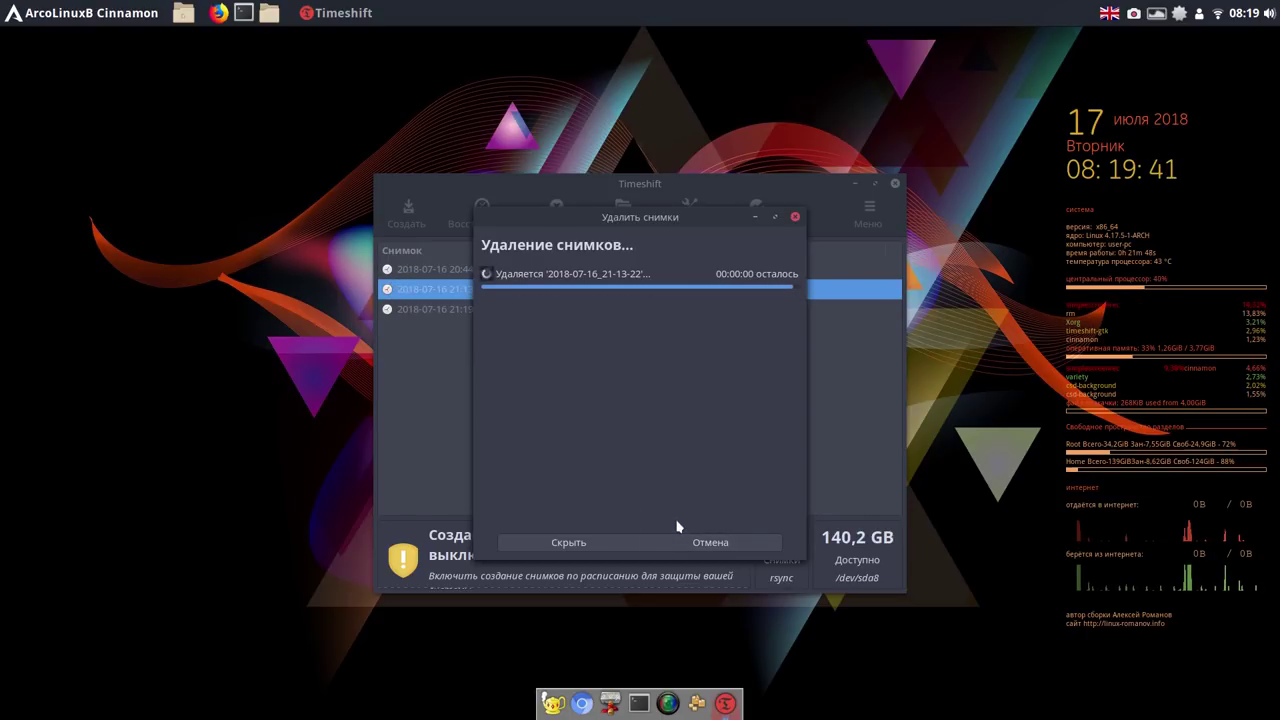
{"action": "left_click", "coordinate": [645, 545]}
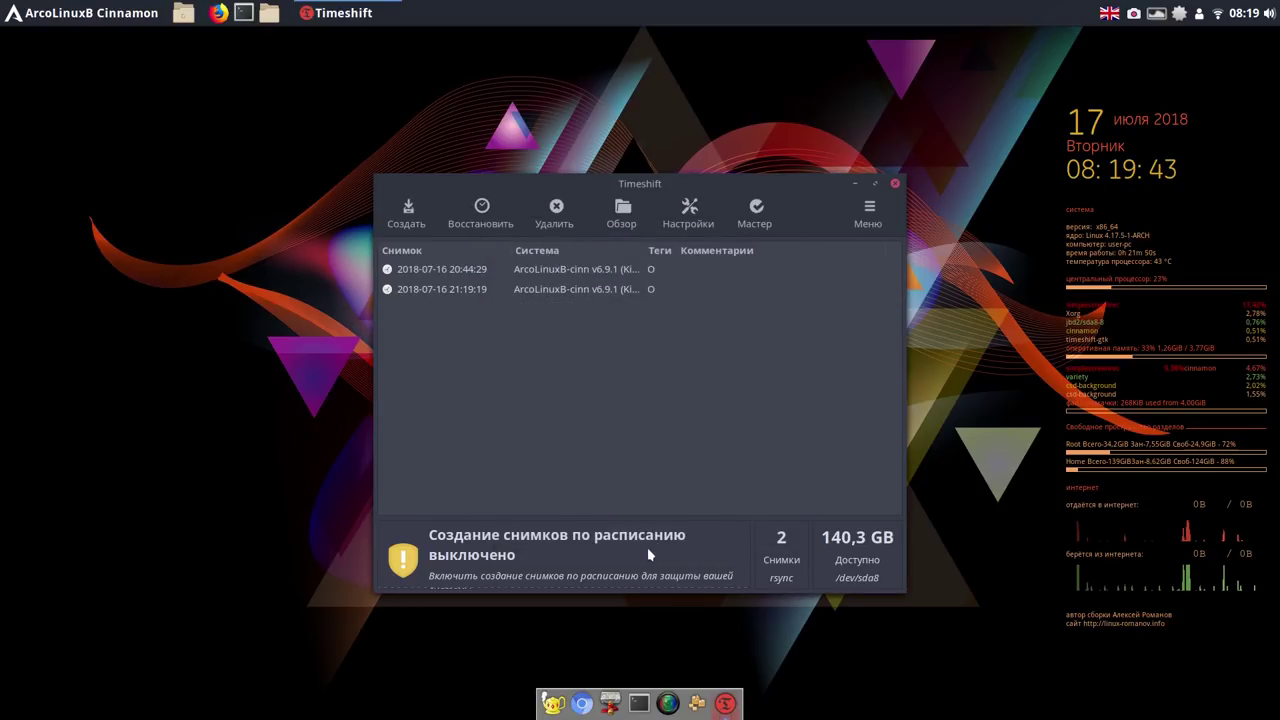
Create a new system snapshot and close Timeshift once it is complete.
{"action": "left_click", "coordinate": [414, 214]}
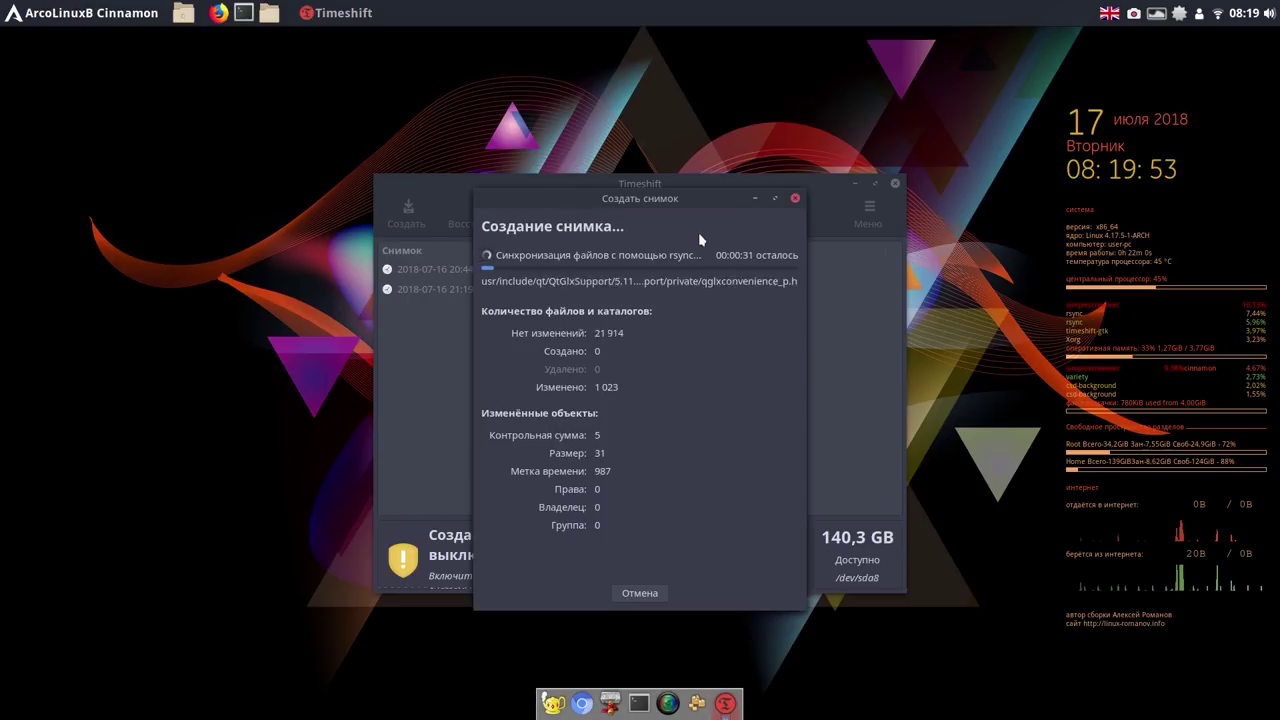
{"action": "left_click", "coordinate": [756, 199]}
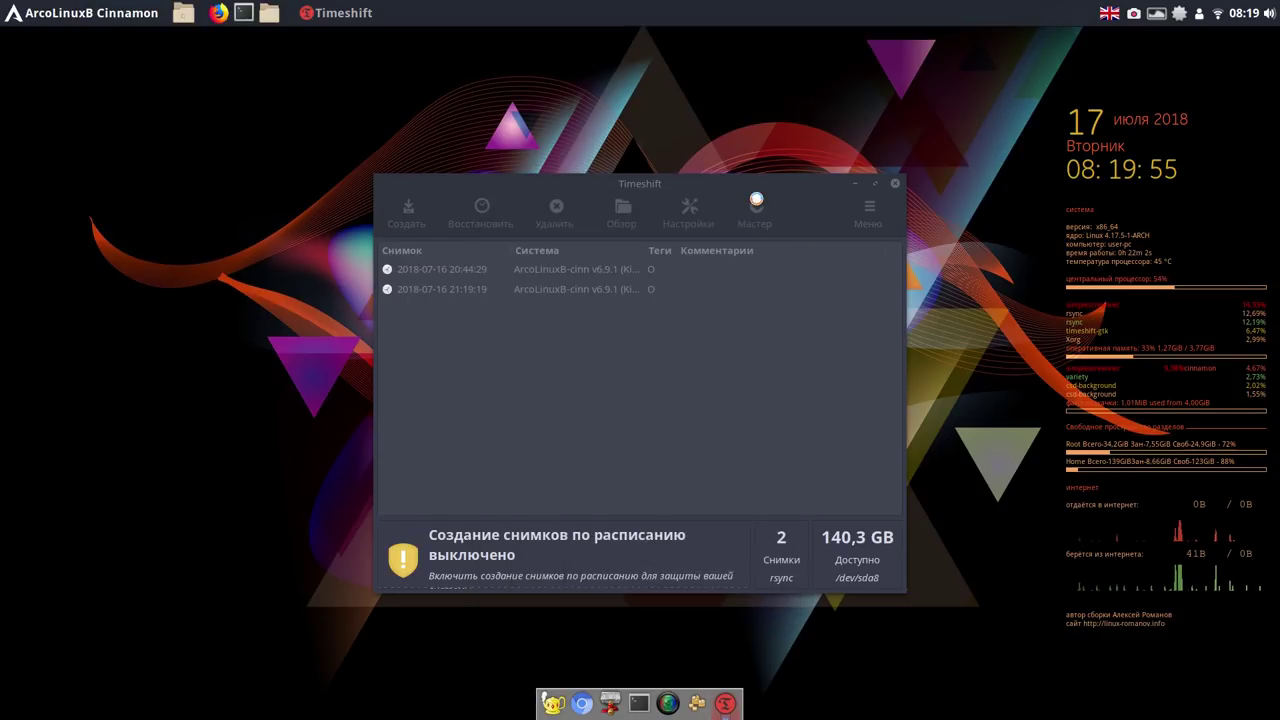
{"action": "left_click", "coordinate": [855, 184]}
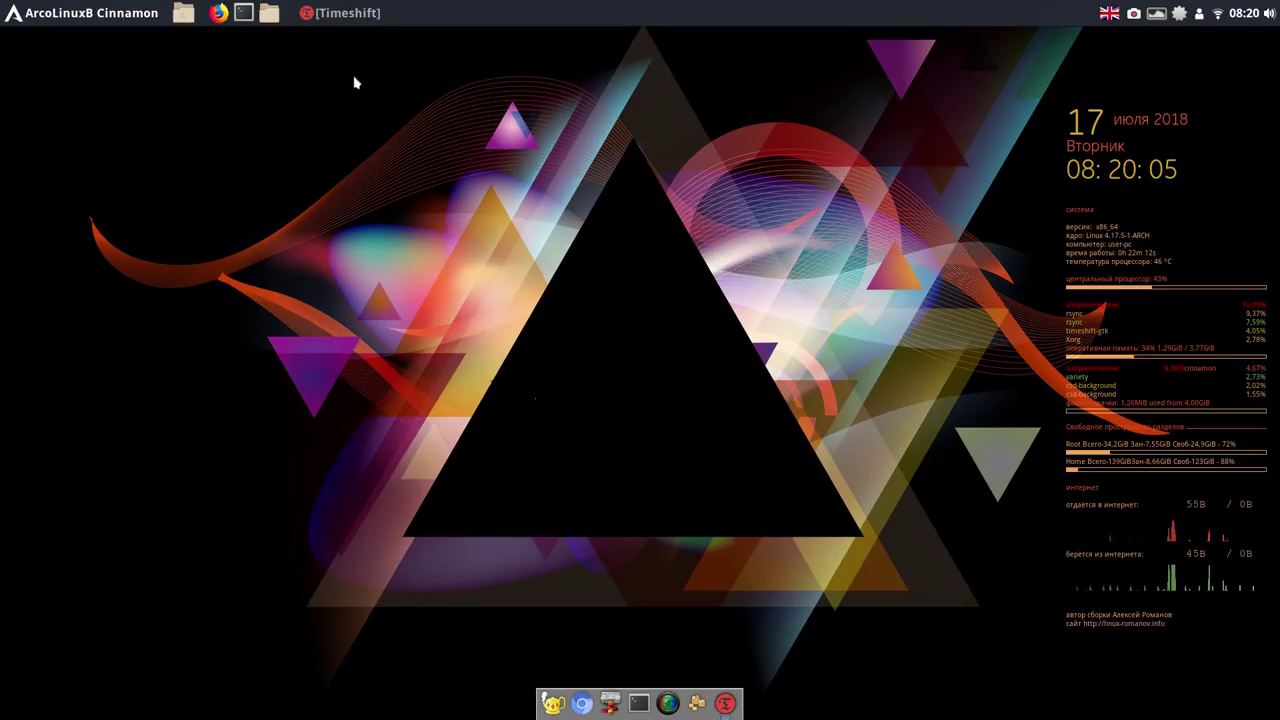
{"action": "left_click", "coordinate": [354, 14]}
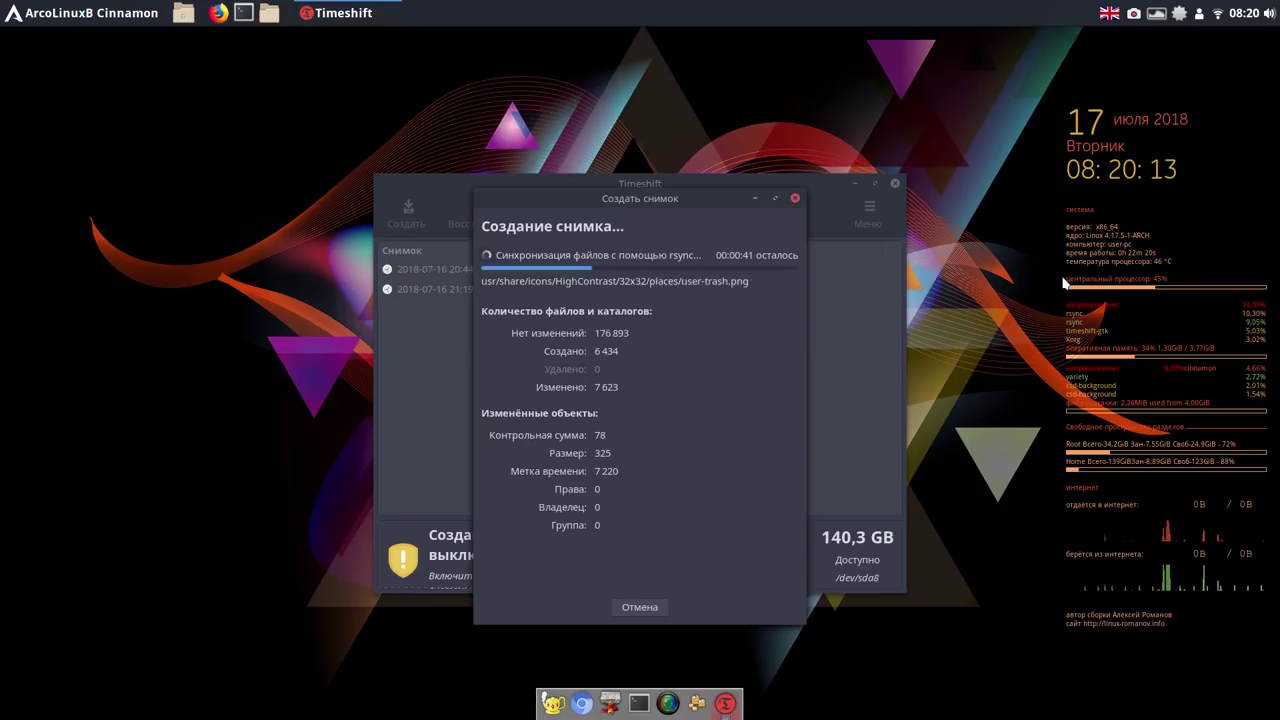
{"action": "left_click", "coordinate": [1133, 13]}
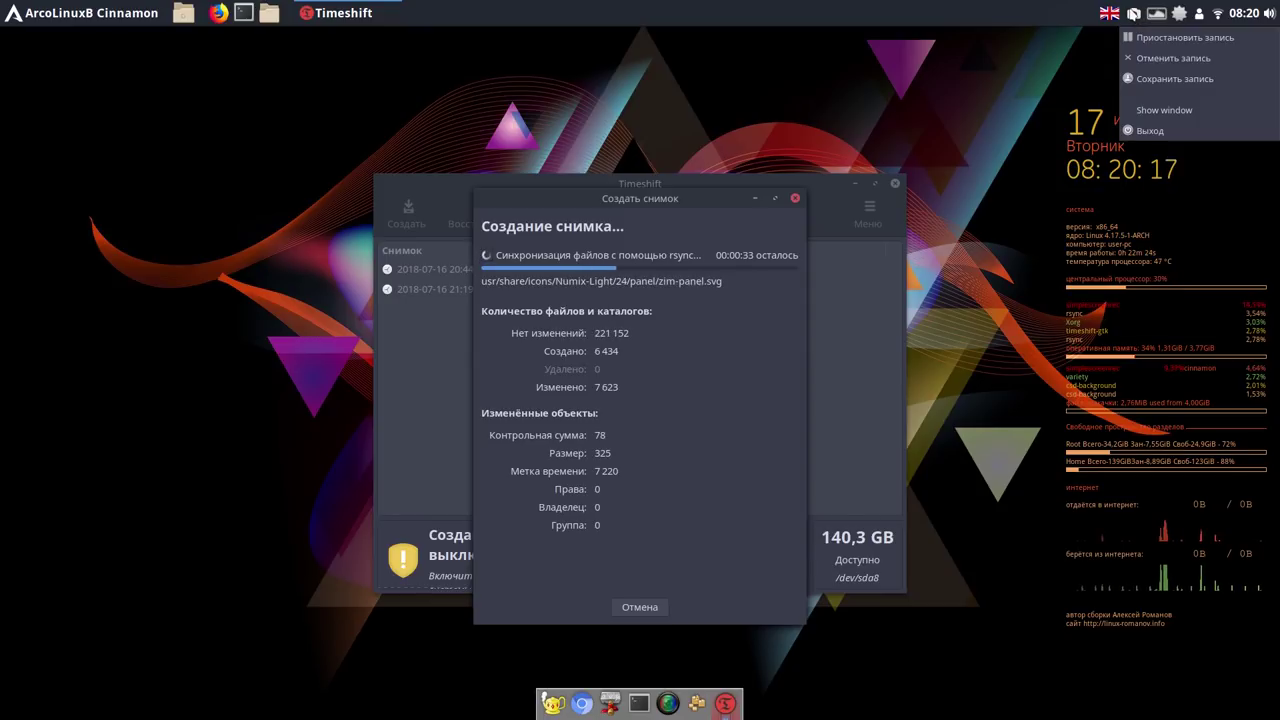
{"action": "left_click", "coordinate": [1155, 38]}
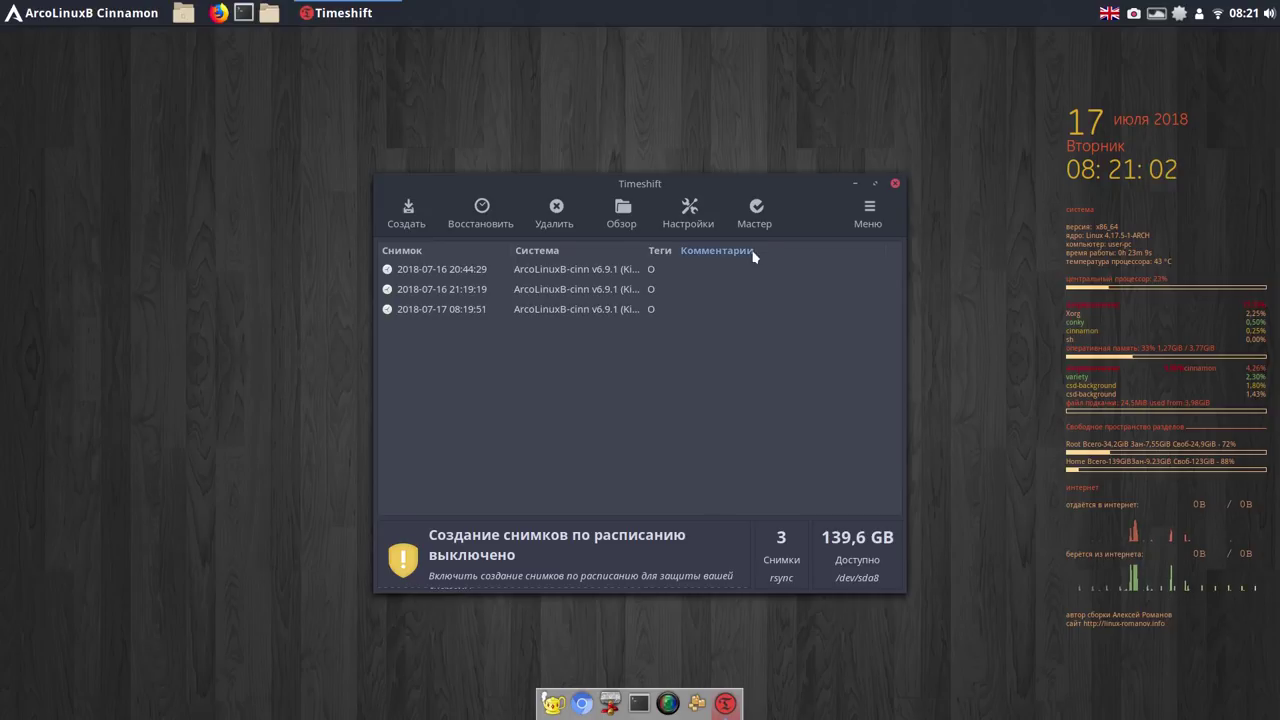
{"action": "left_click", "coordinate": [895, 186]}
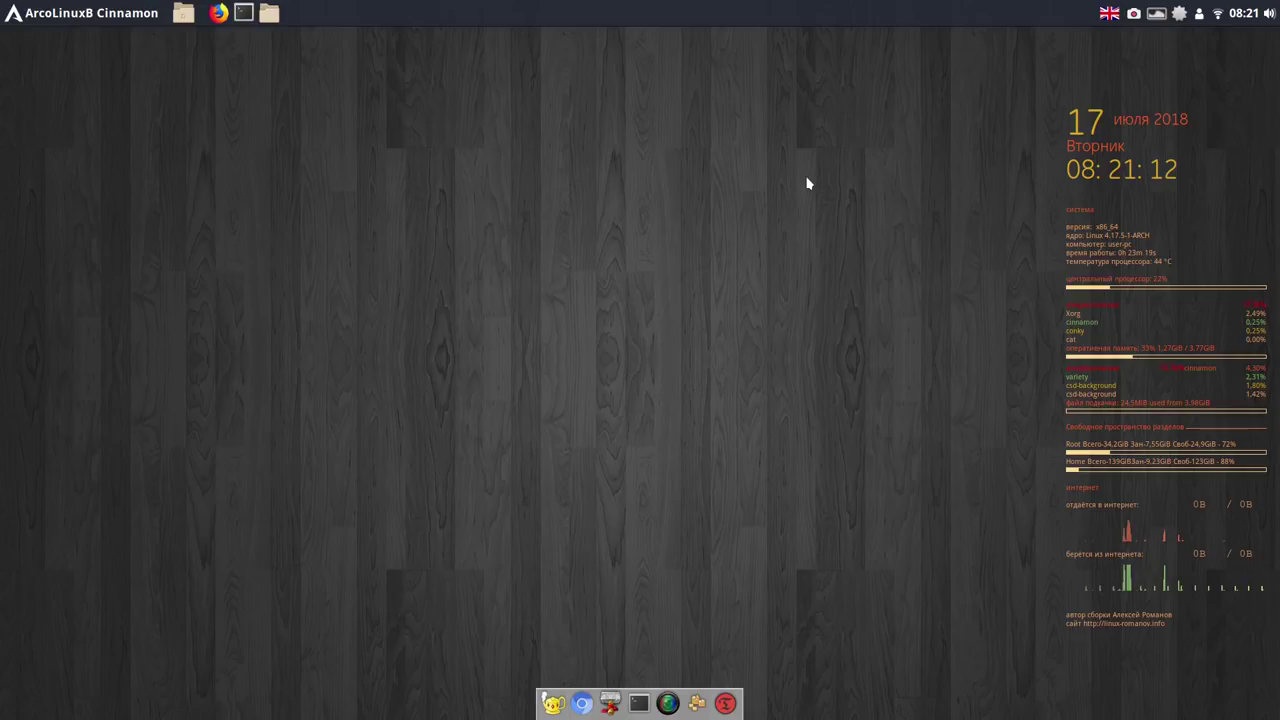
Open the package manager, search for "onb", and mark Onboard and its settings entry for installation.
{"action": "left_click", "coordinate": [699, 703]}
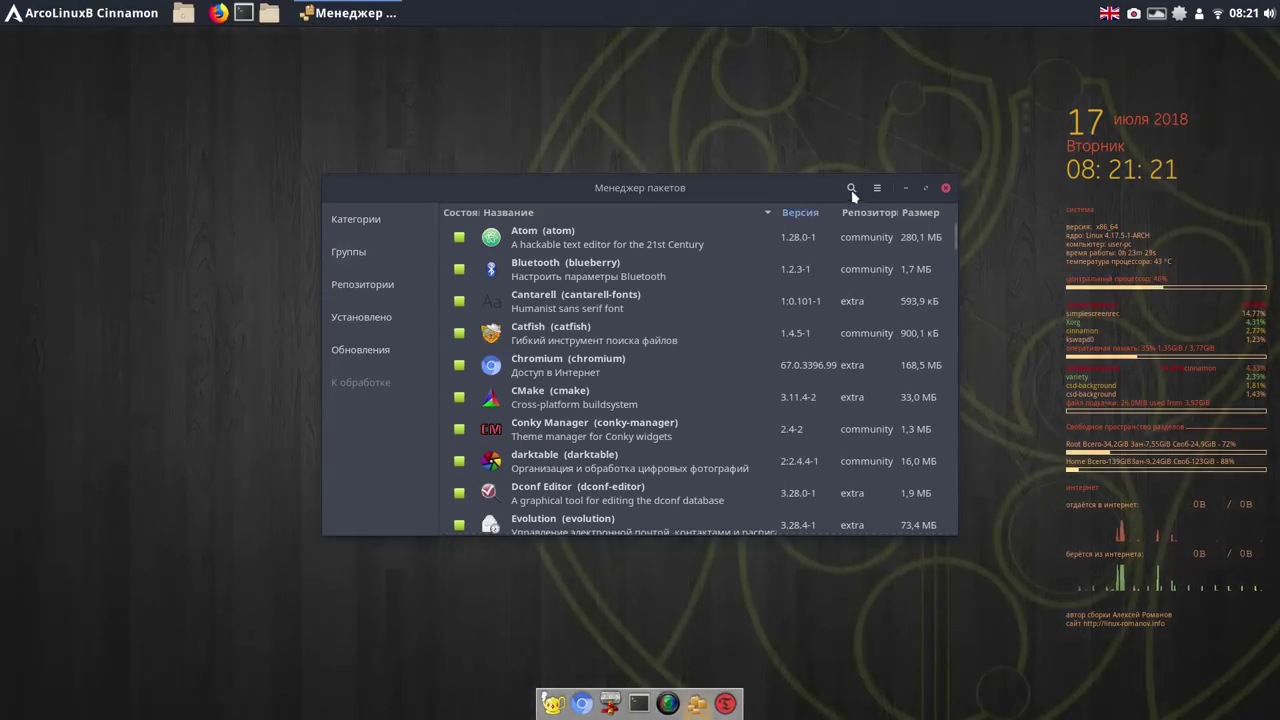
{"action": "left_click", "coordinate": [851, 188]}
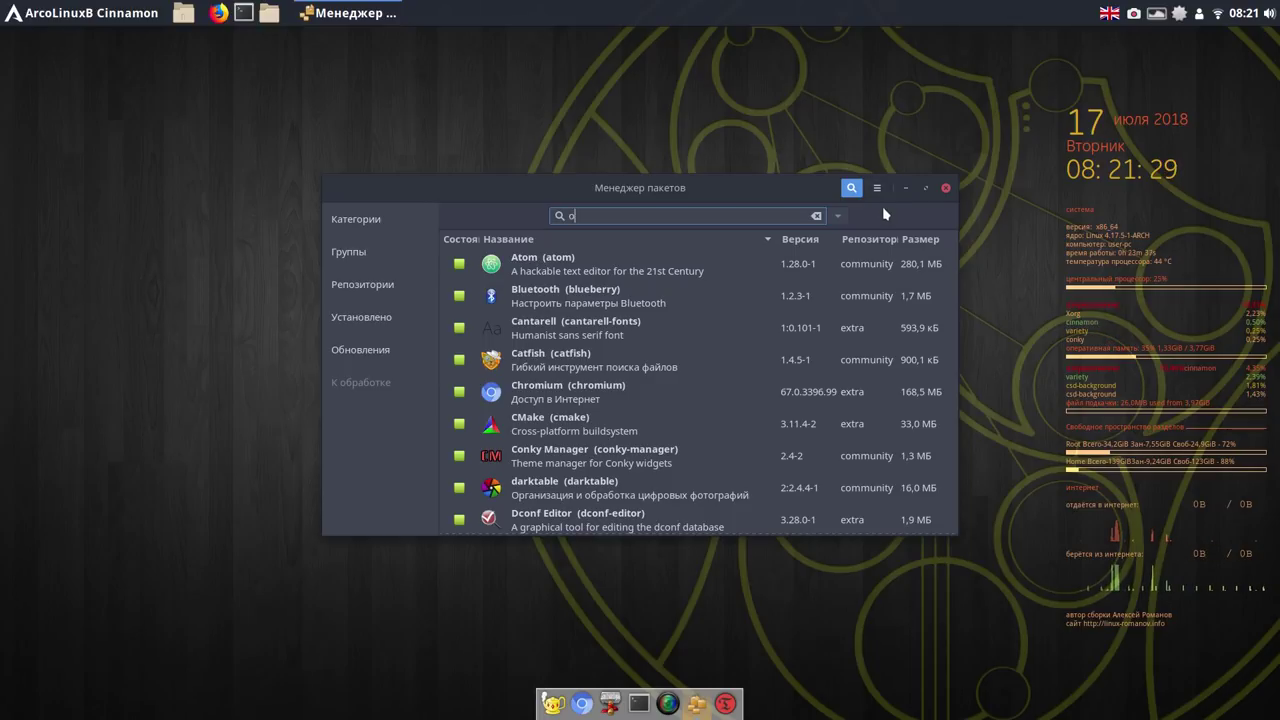
{"action": "type", "text": "b"}
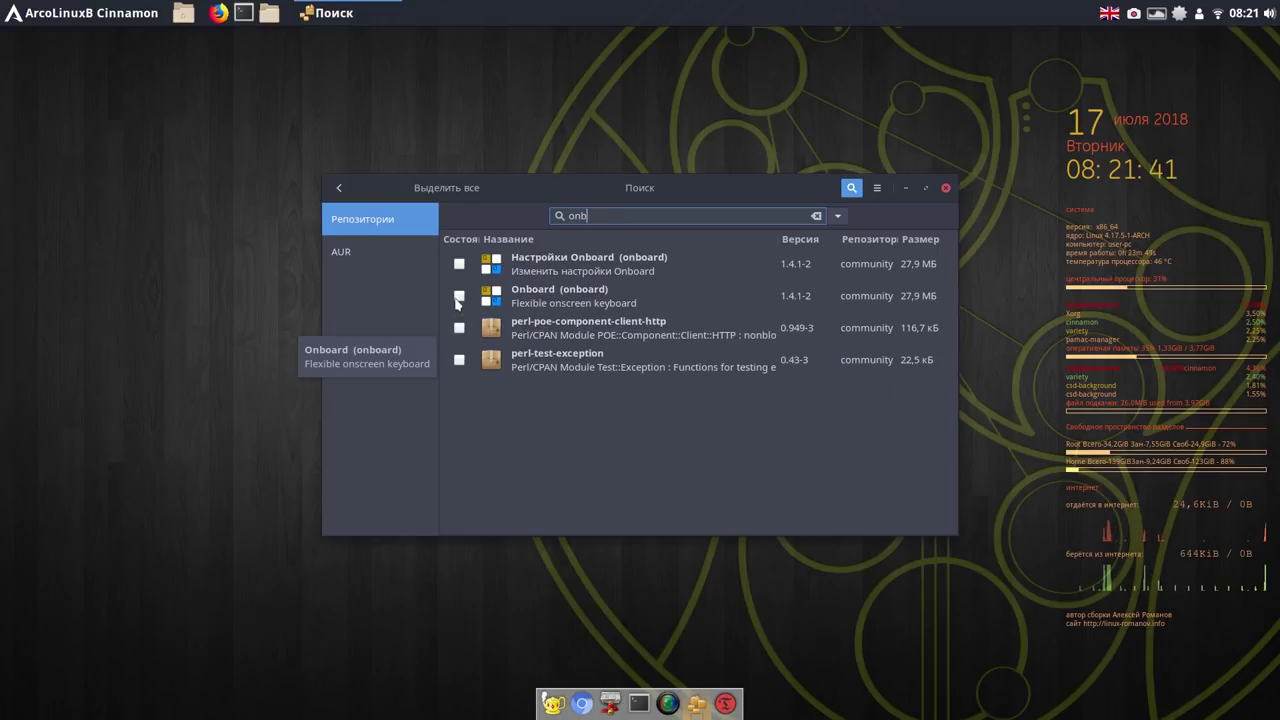
{"action": "left_click", "coordinate": [459, 296]}
{"action": "left_click", "coordinate": [460, 266]}
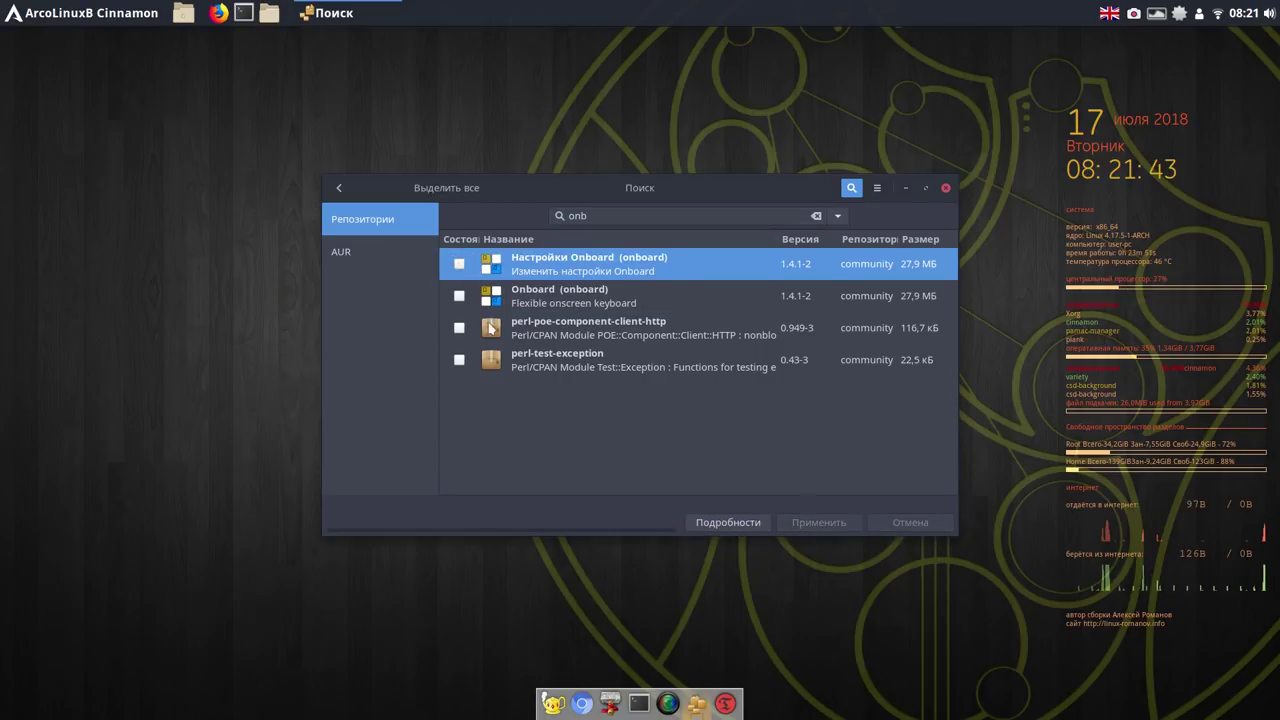
{"action": "left_click", "coordinate": [459, 264]}
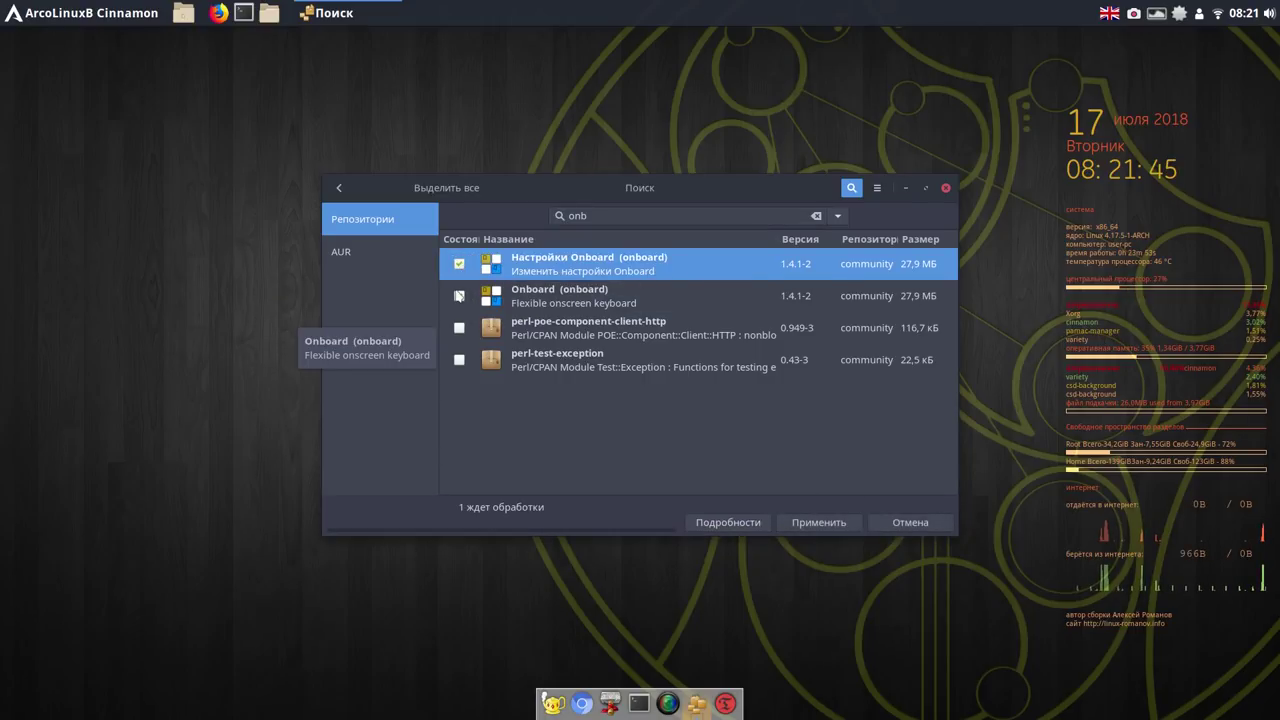
{"action": "left_click", "coordinate": [459, 296]}
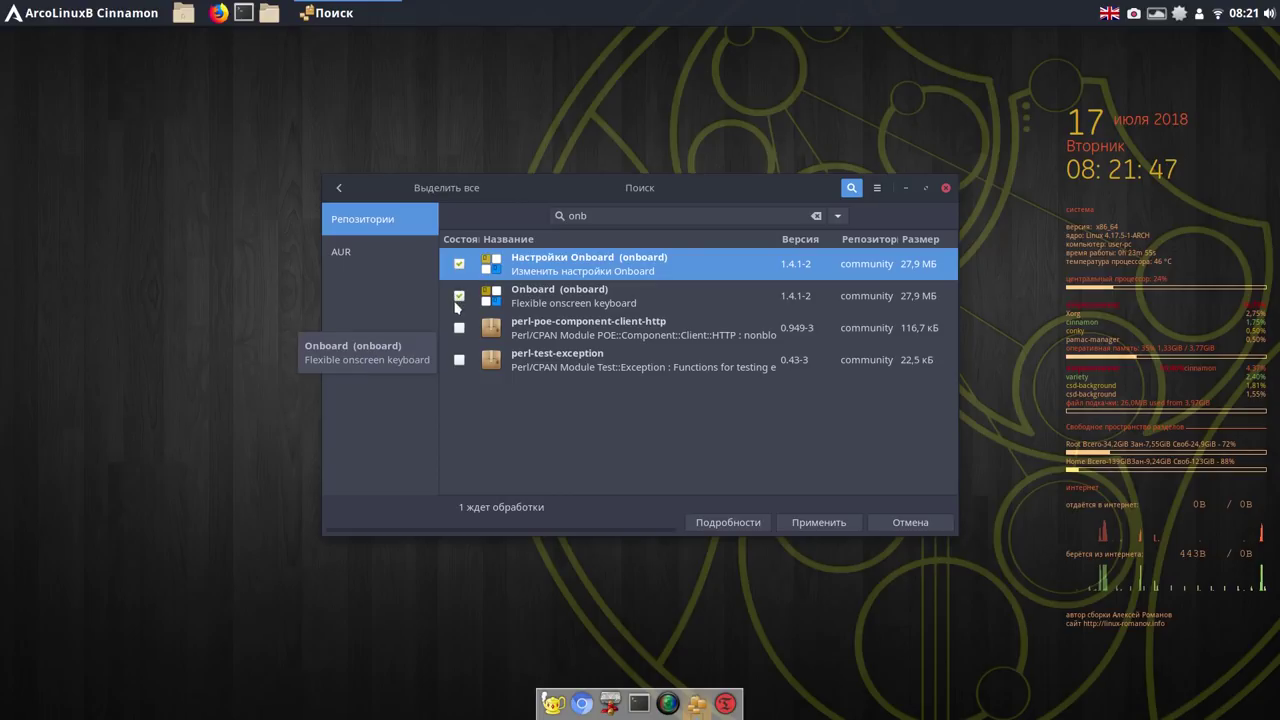
Install the marked onboard package, authorizing with the account password, and review the transaction details.
{"action": "left_click", "coordinate": [836, 524]}
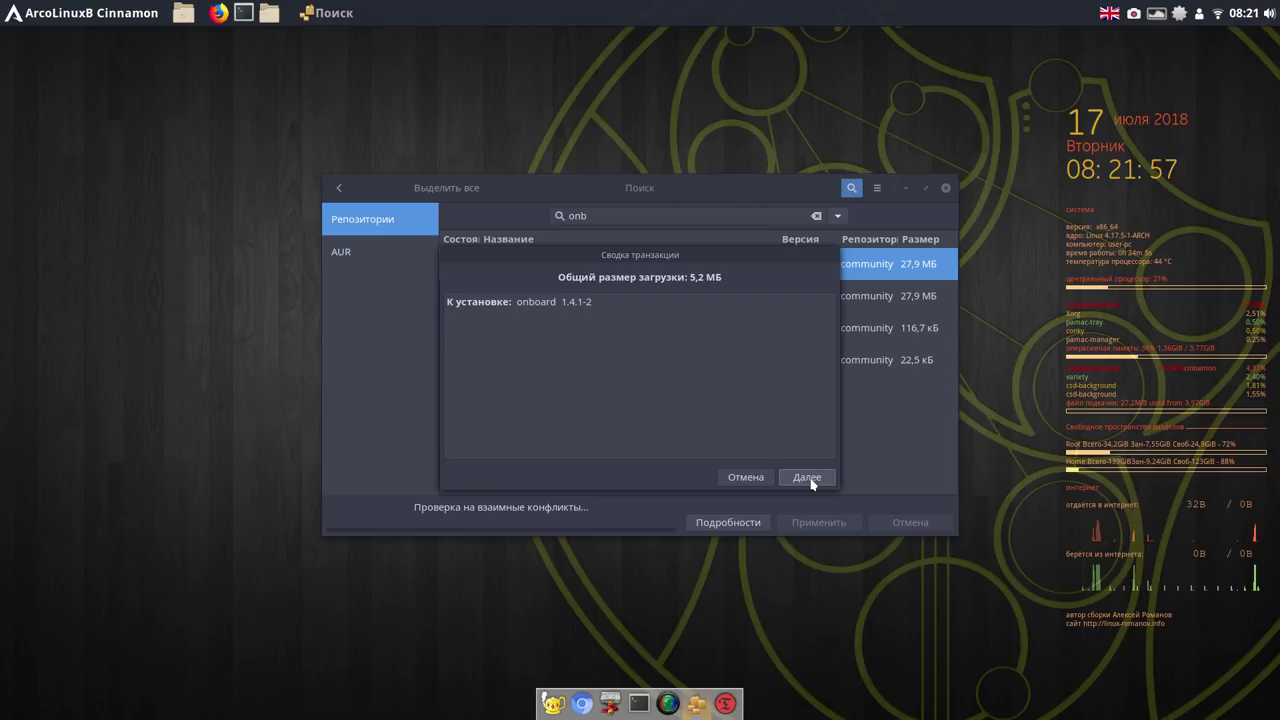
{"action": "left_click", "coordinate": [808, 478]}
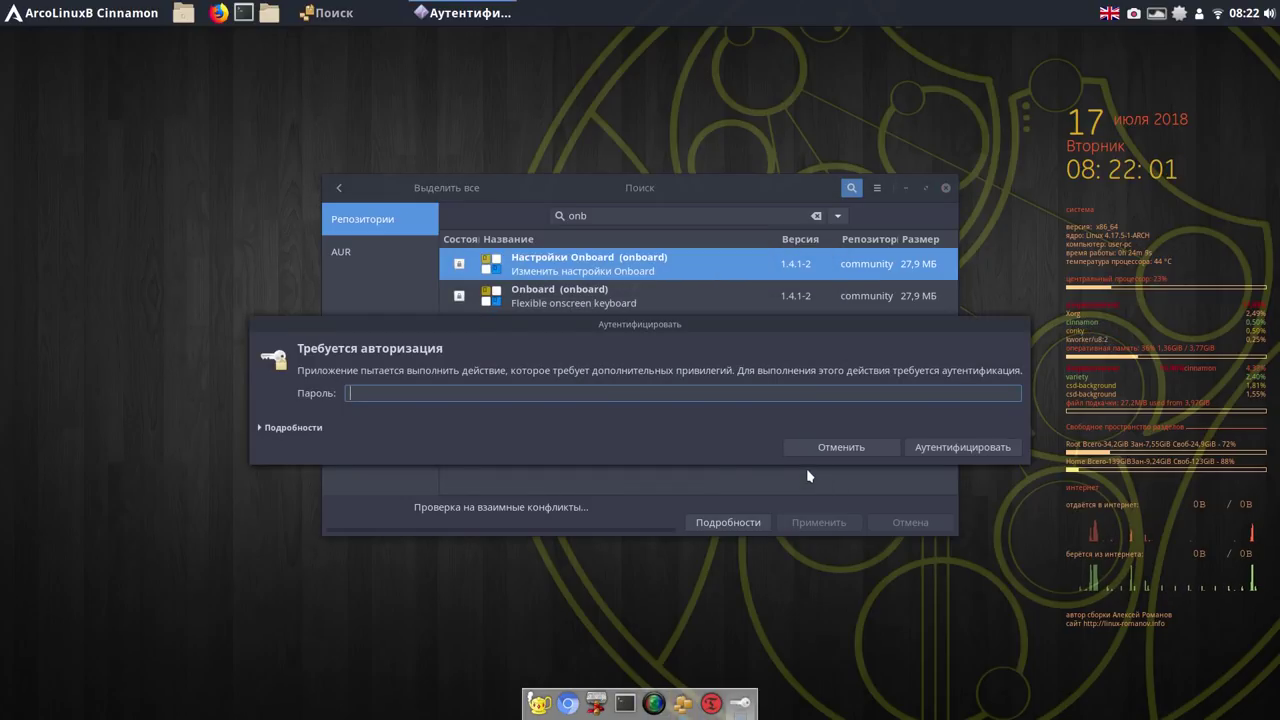
{"action": "type", "text": "*"}
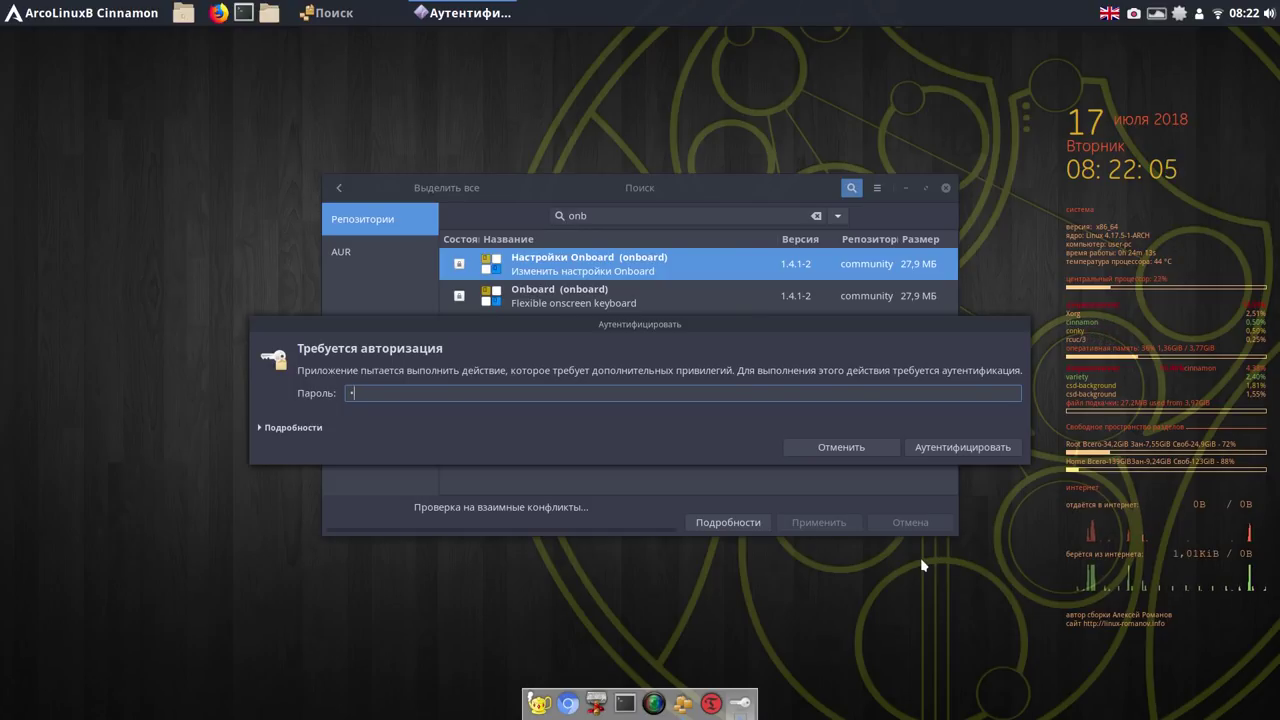
{"action": "key", "text": "Return"}
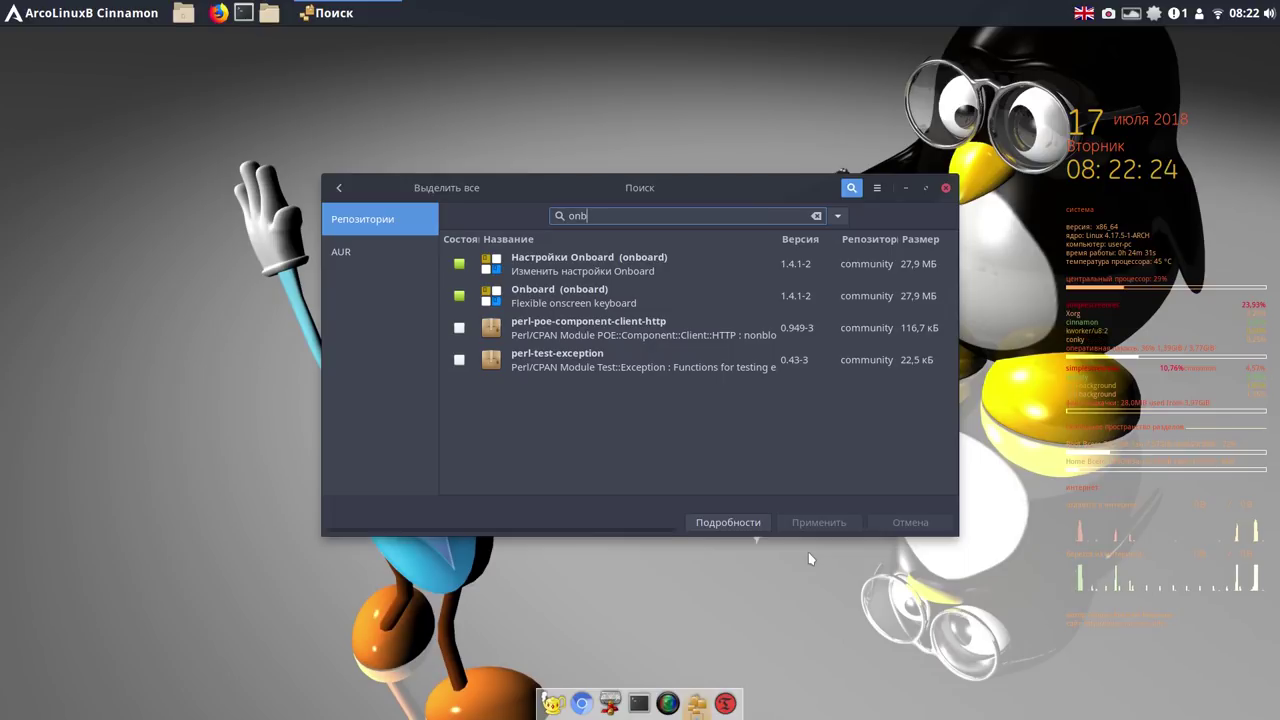
{"action": "left_click", "coordinate": [748, 531]}
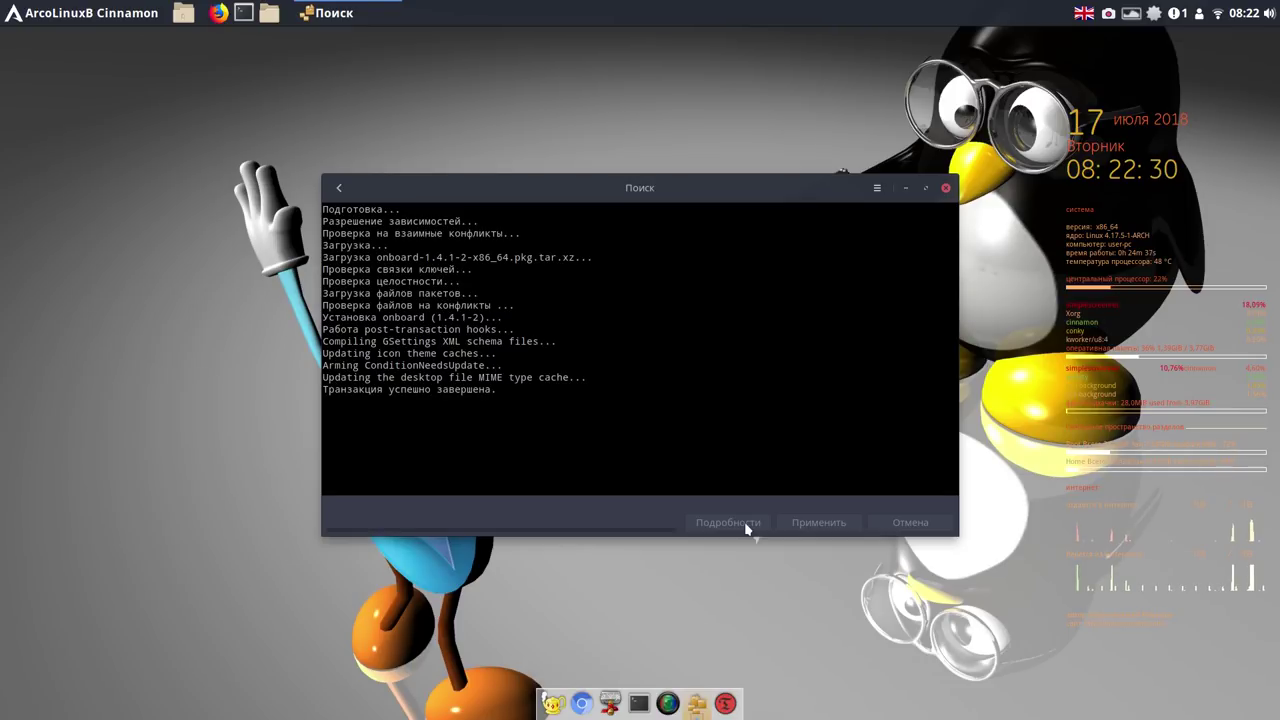
{"action": "left_click", "coordinate": [339, 188]}
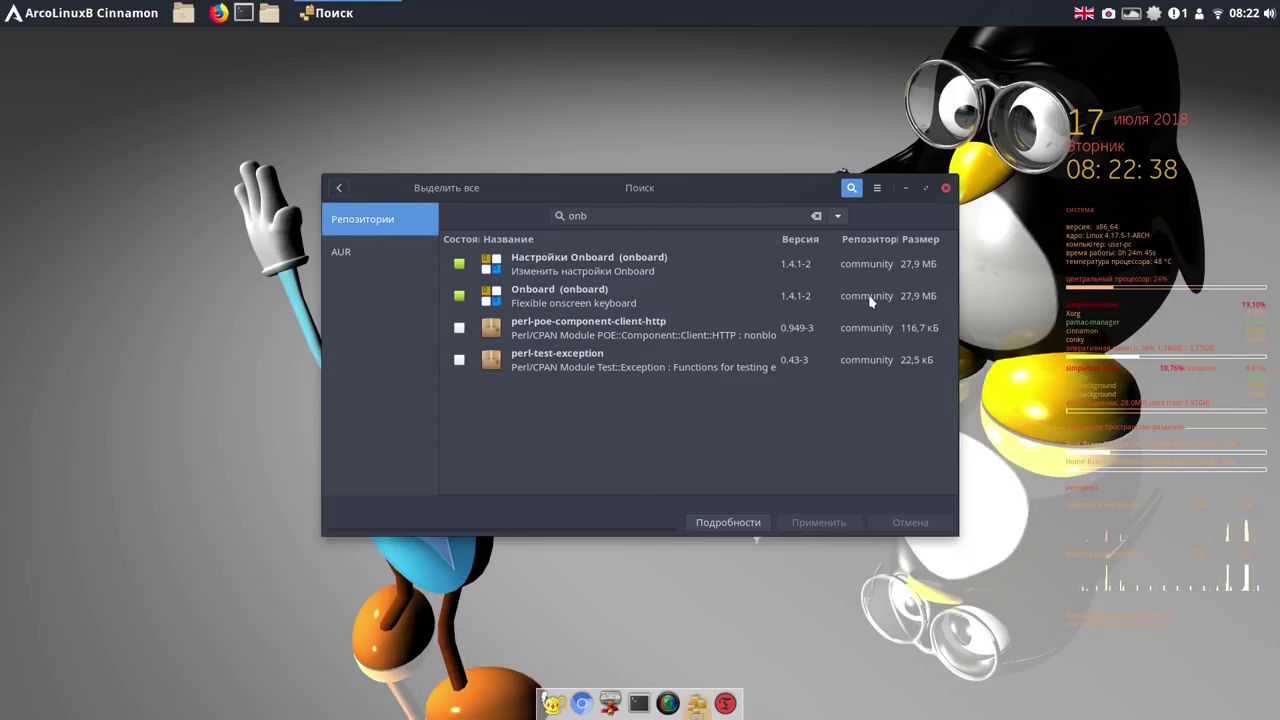
Find Настройки Onboard among the installed applications and open it, minimizing the package manager to inspect the general options.
{"action": "left_click", "coordinate": [62, 20]}
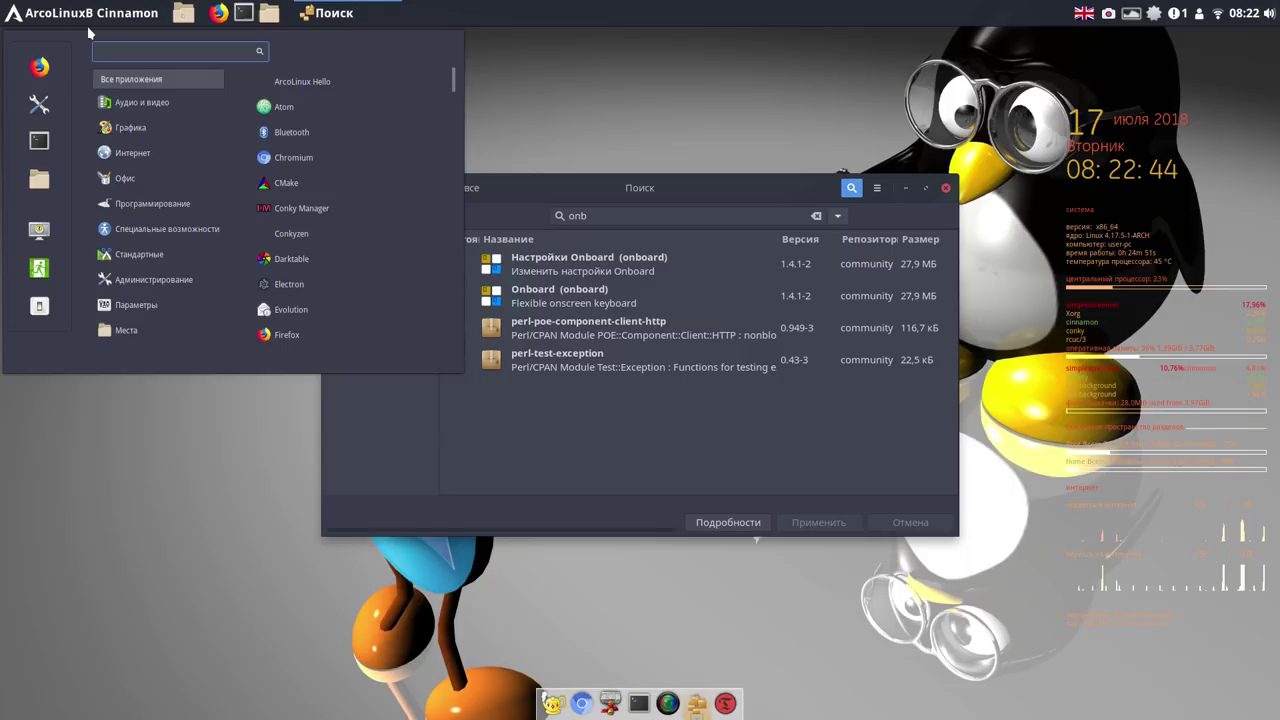
{"action": "mouse_move", "coordinate": [167, 214]}
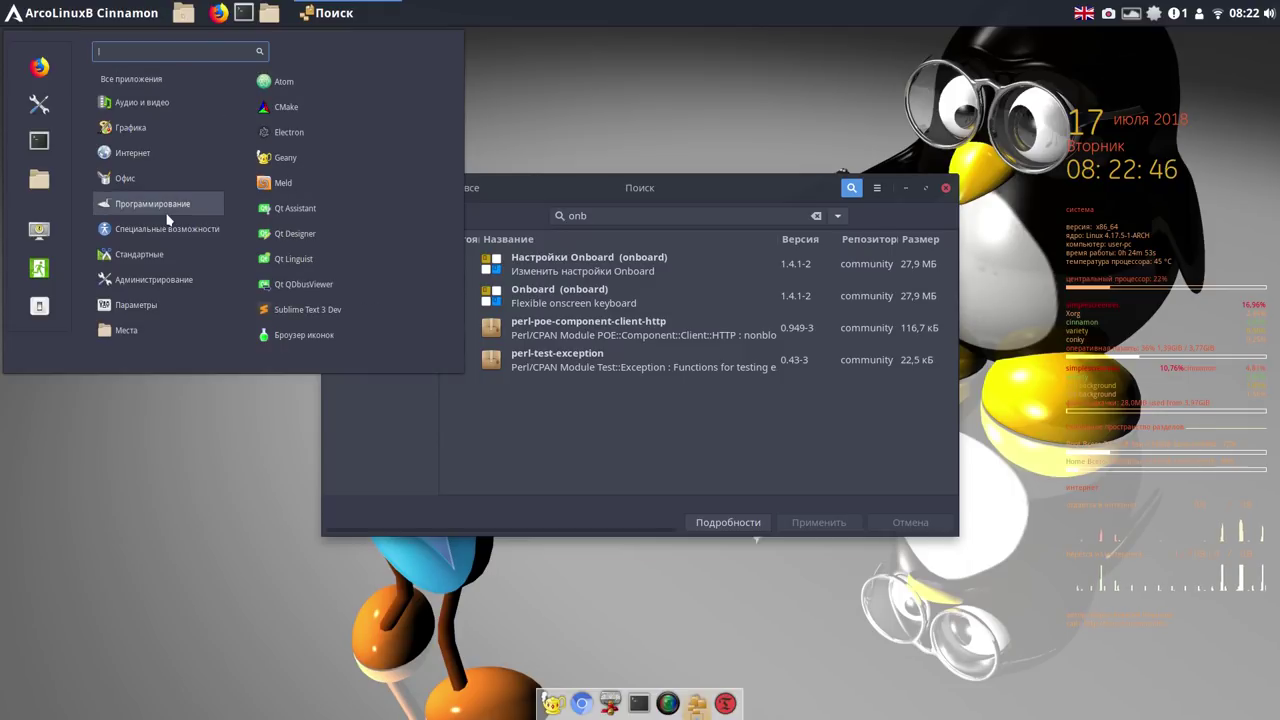
{"action": "type", "text": "on"}
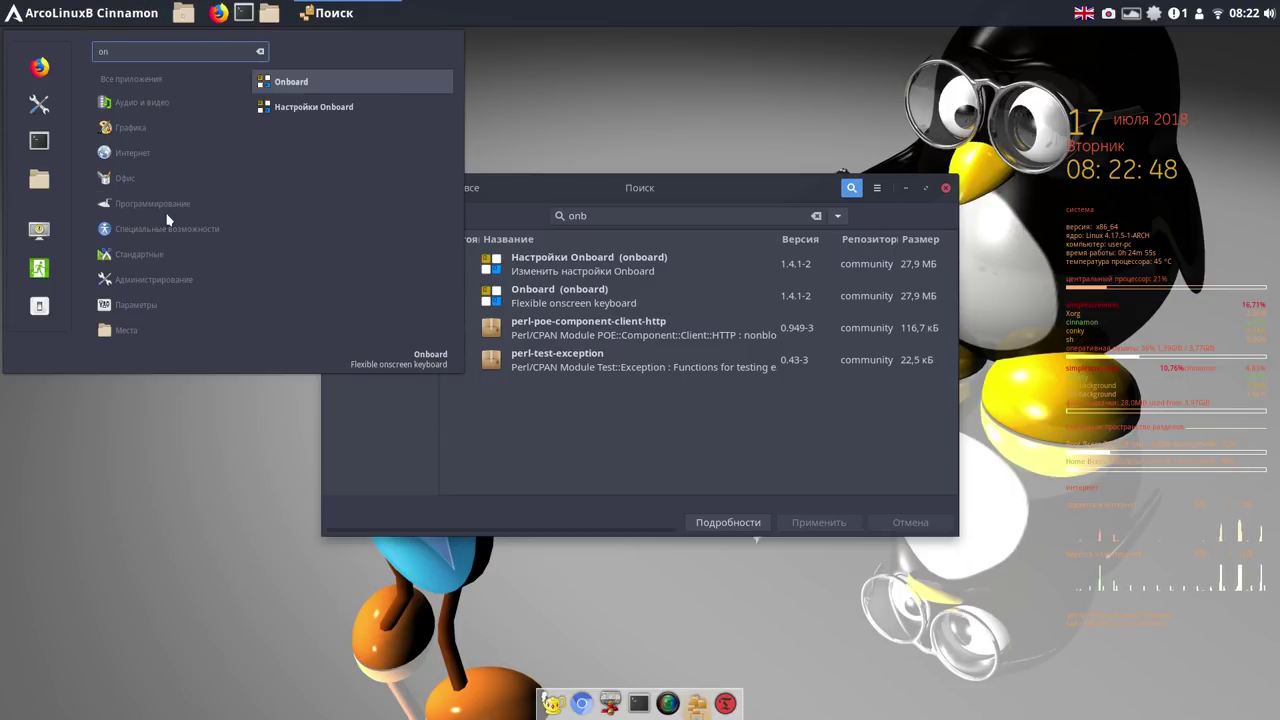
{"action": "type", "text": "l"}
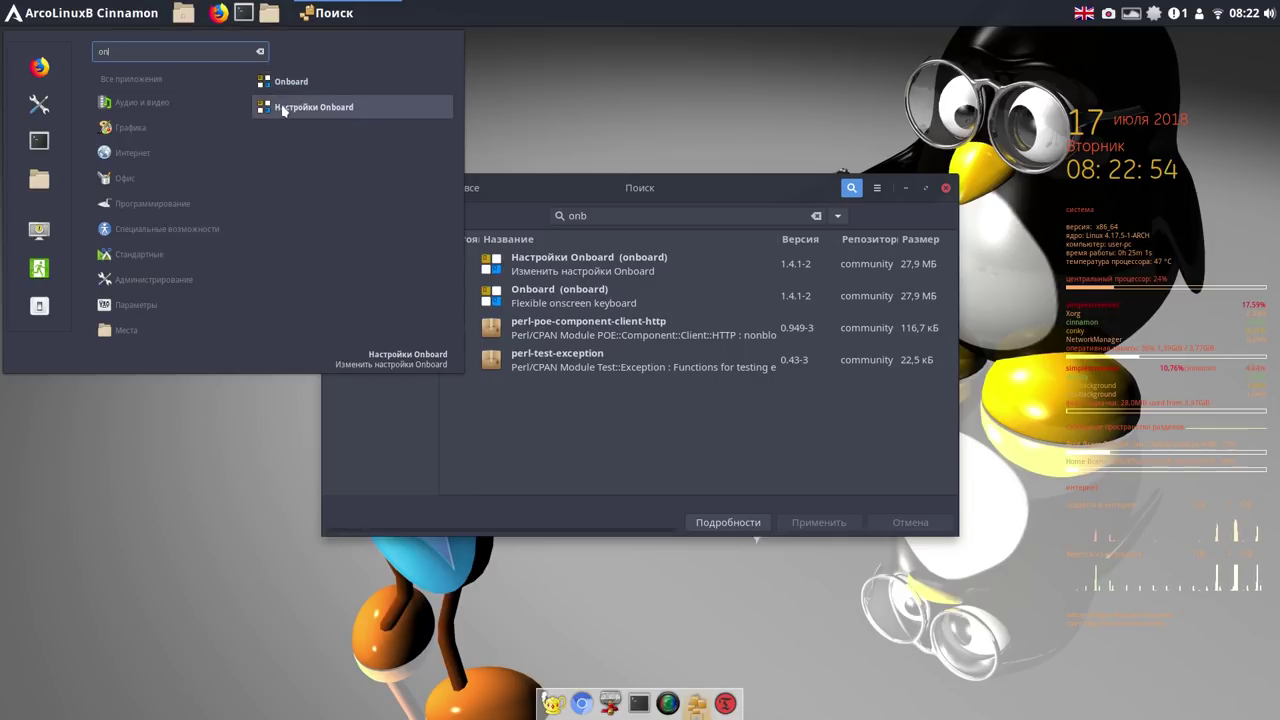
{"action": "type", "text": "l"}
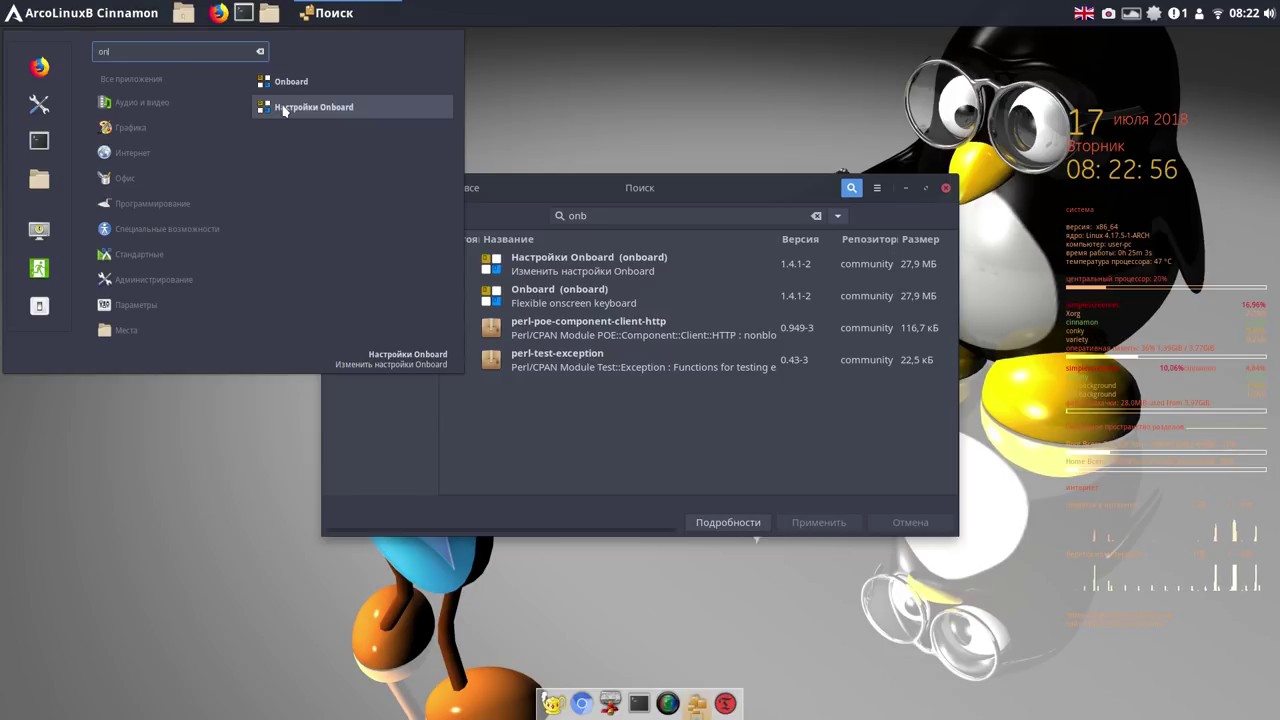
{"action": "left_click", "coordinate": [284, 110]}
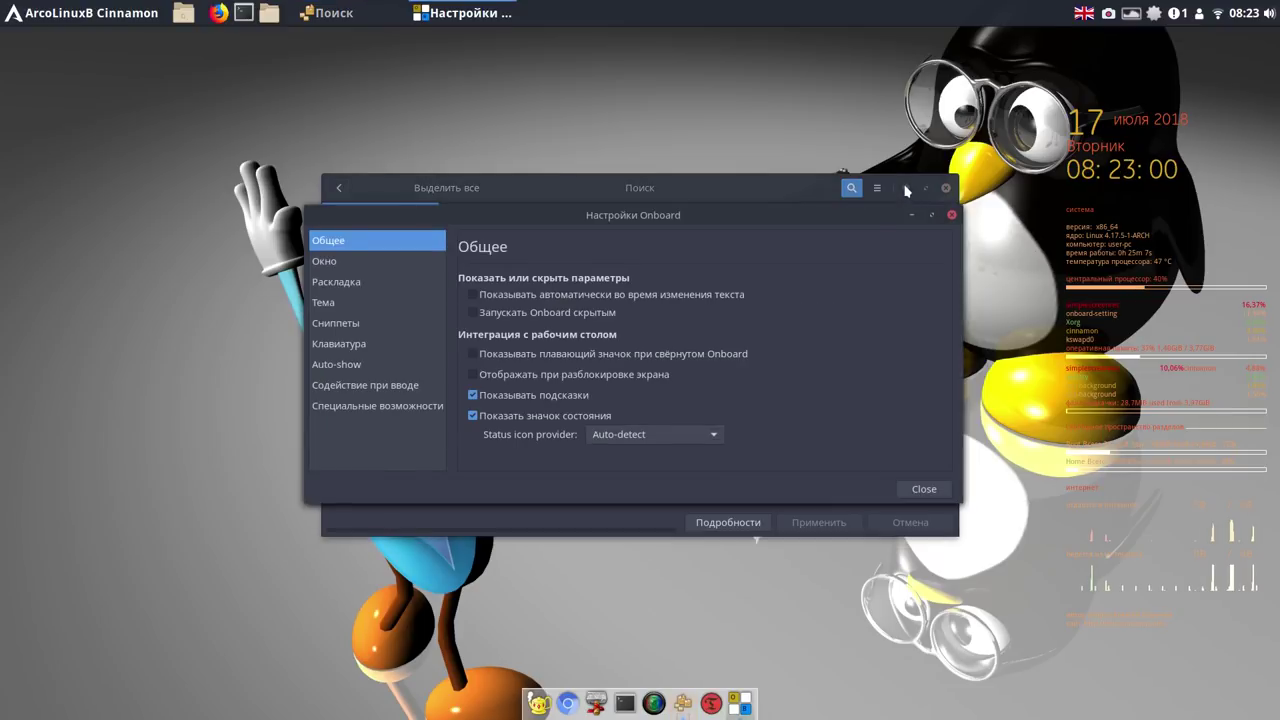
{"action": "left_click", "coordinate": [906, 189]}
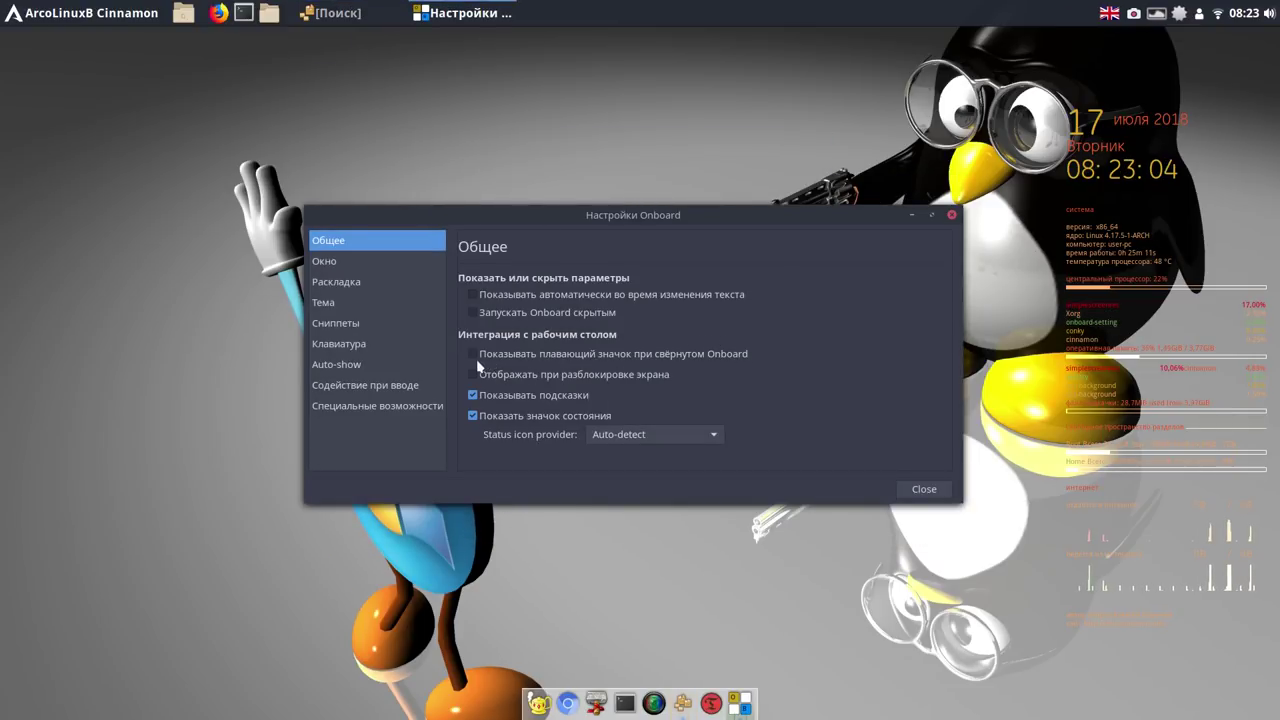
{"action": "mouse_move", "coordinate": [476, 364]}
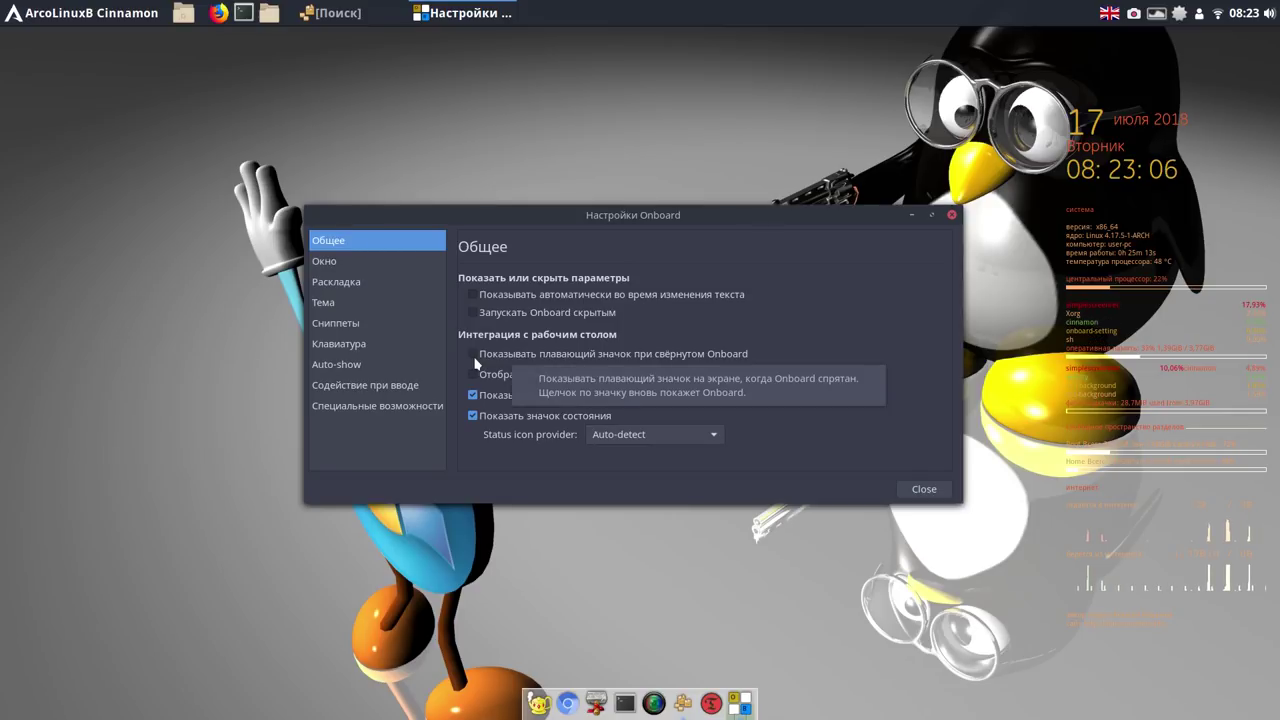
Bring up the session log-out prompt and pause the screen recording.
{"action": "left_click", "coordinate": [86, 14]}
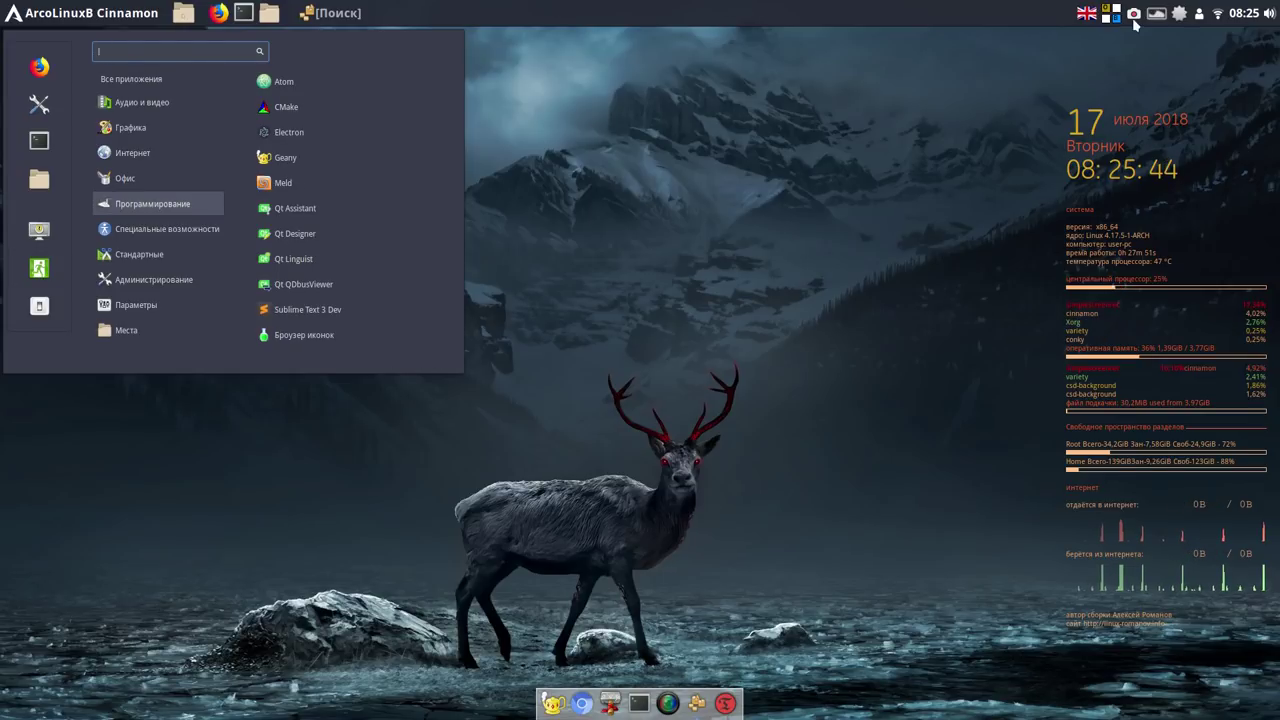
{"action": "left_click", "coordinate": [36, 276]}
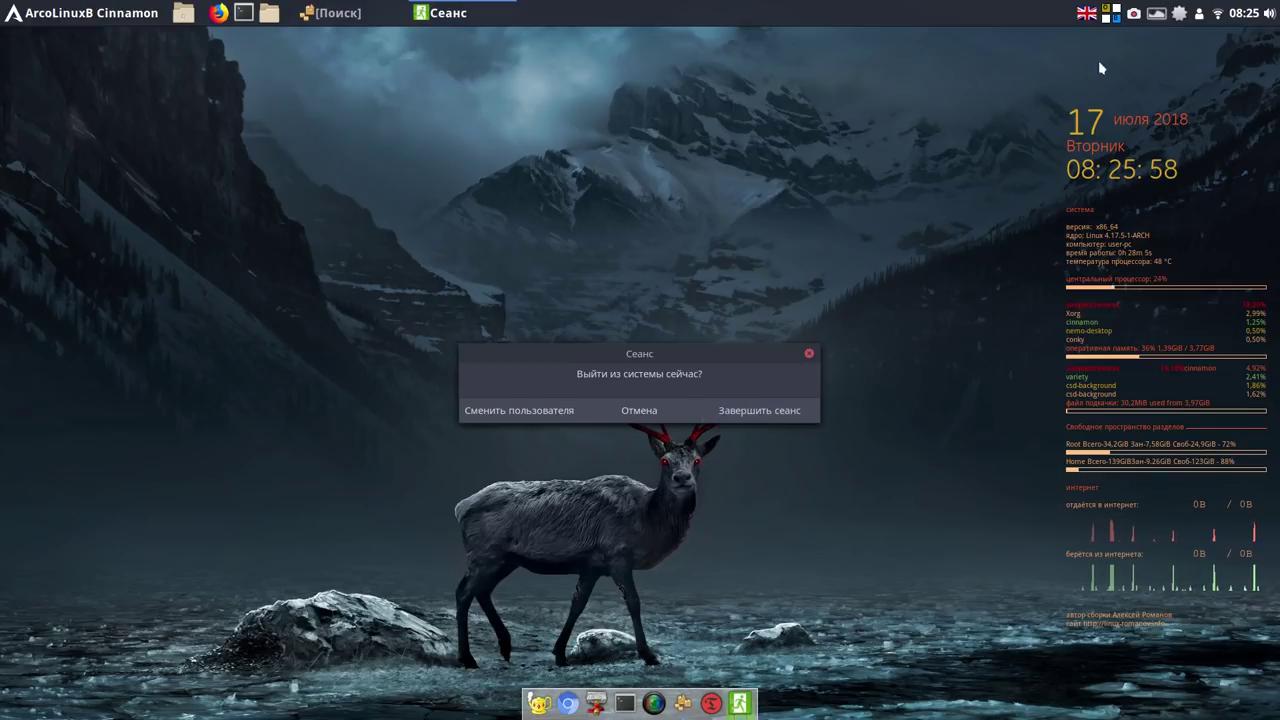
{"action": "left_click", "coordinate": [1134, 15]}
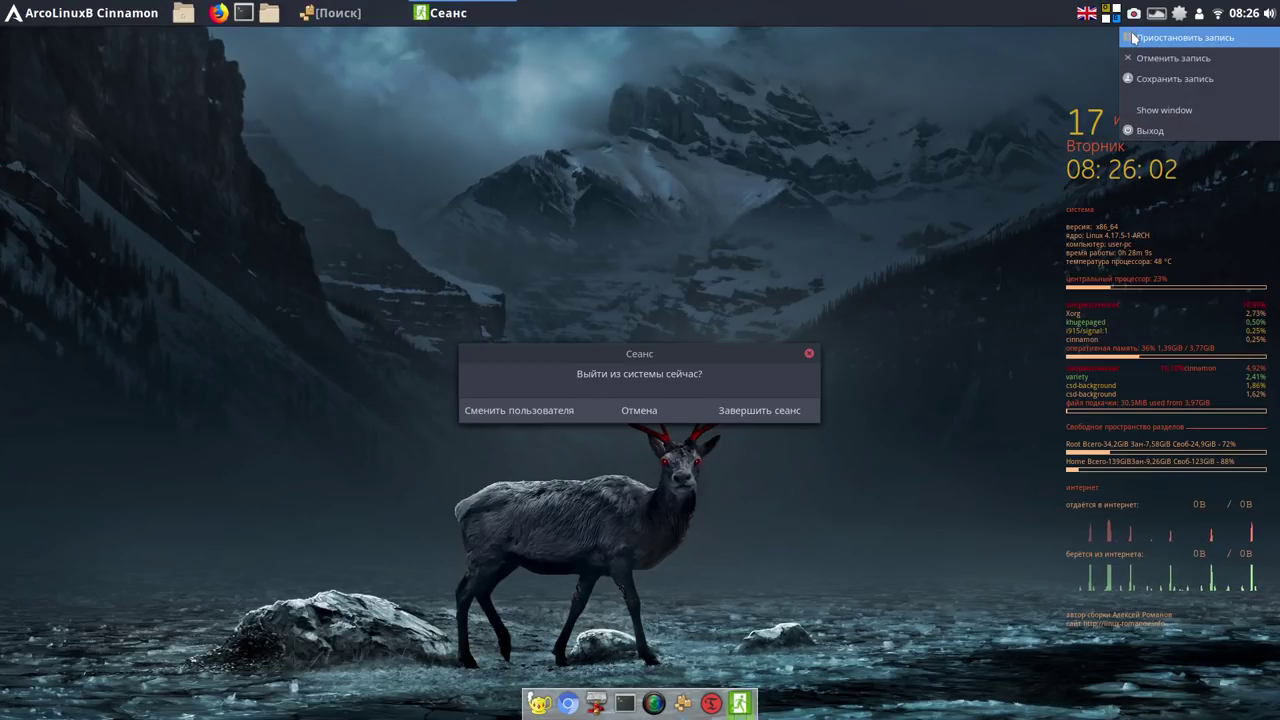
{"action": "left_click", "coordinate": [1134, 37]}
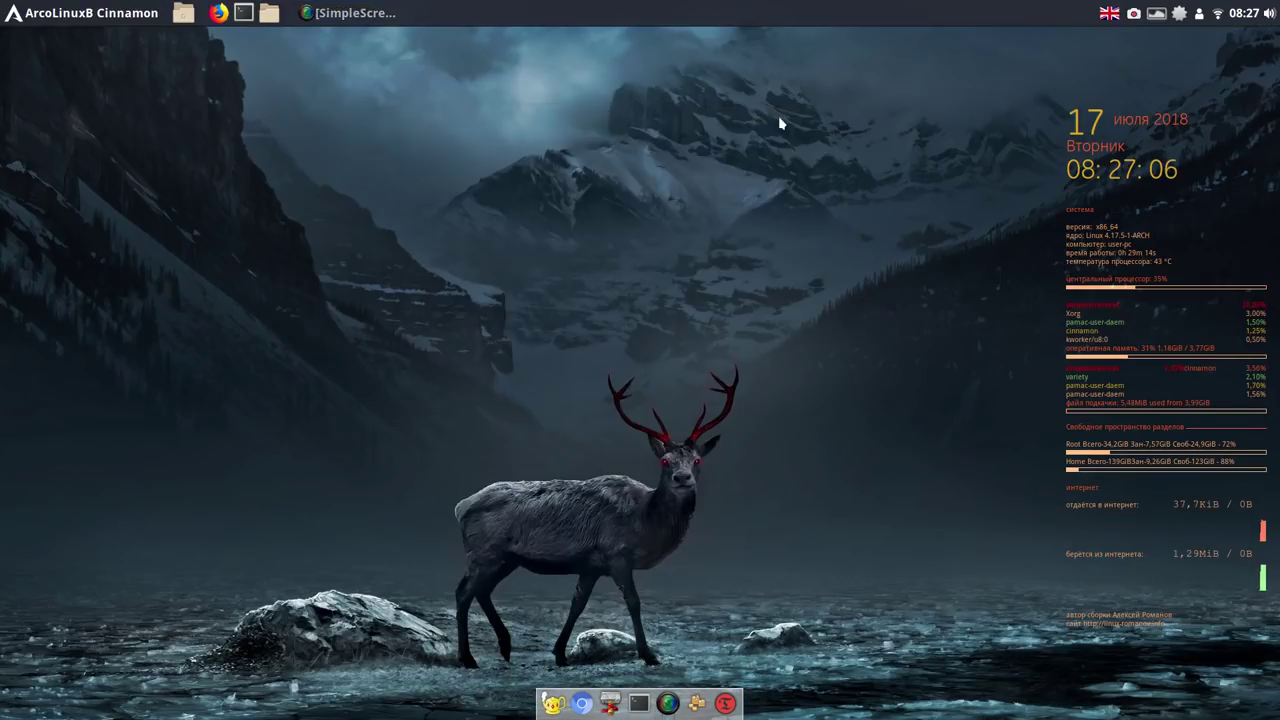
Open the system settings and pin them to the dock.
{"action": "left_click", "coordinate": [127, 17]}
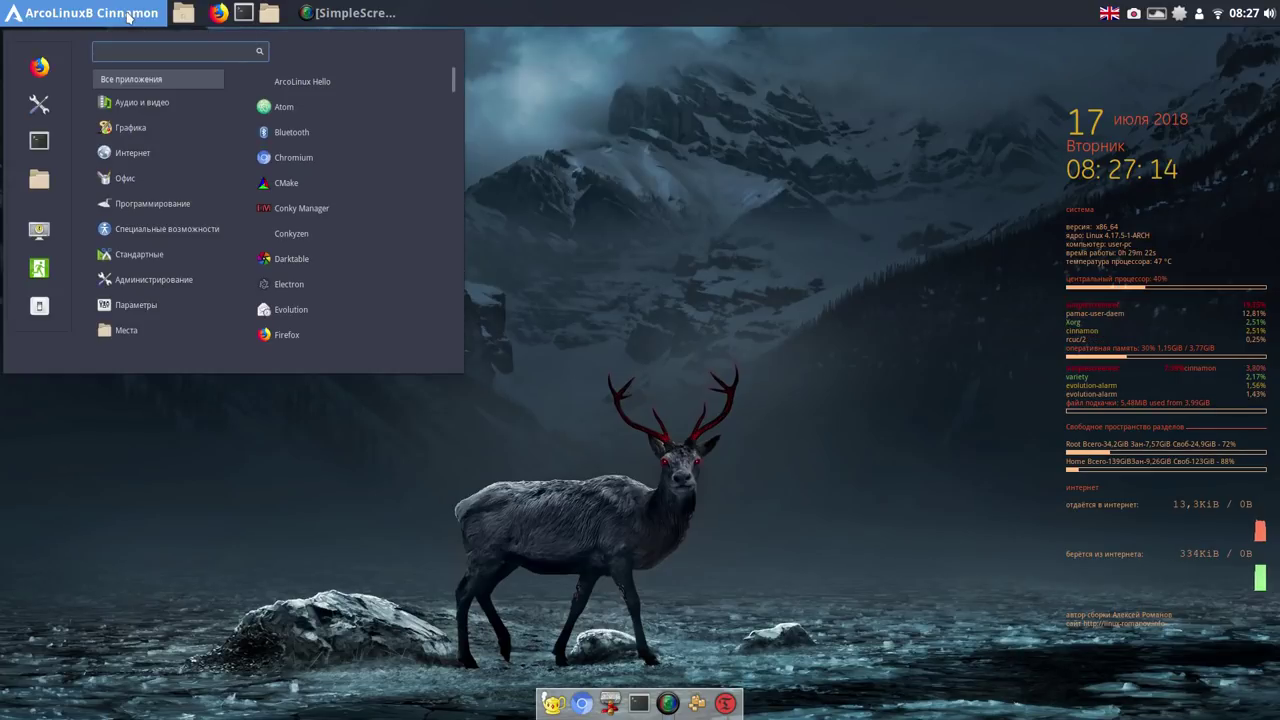
{"action": "left_click", "coordinate": [39, 107]}
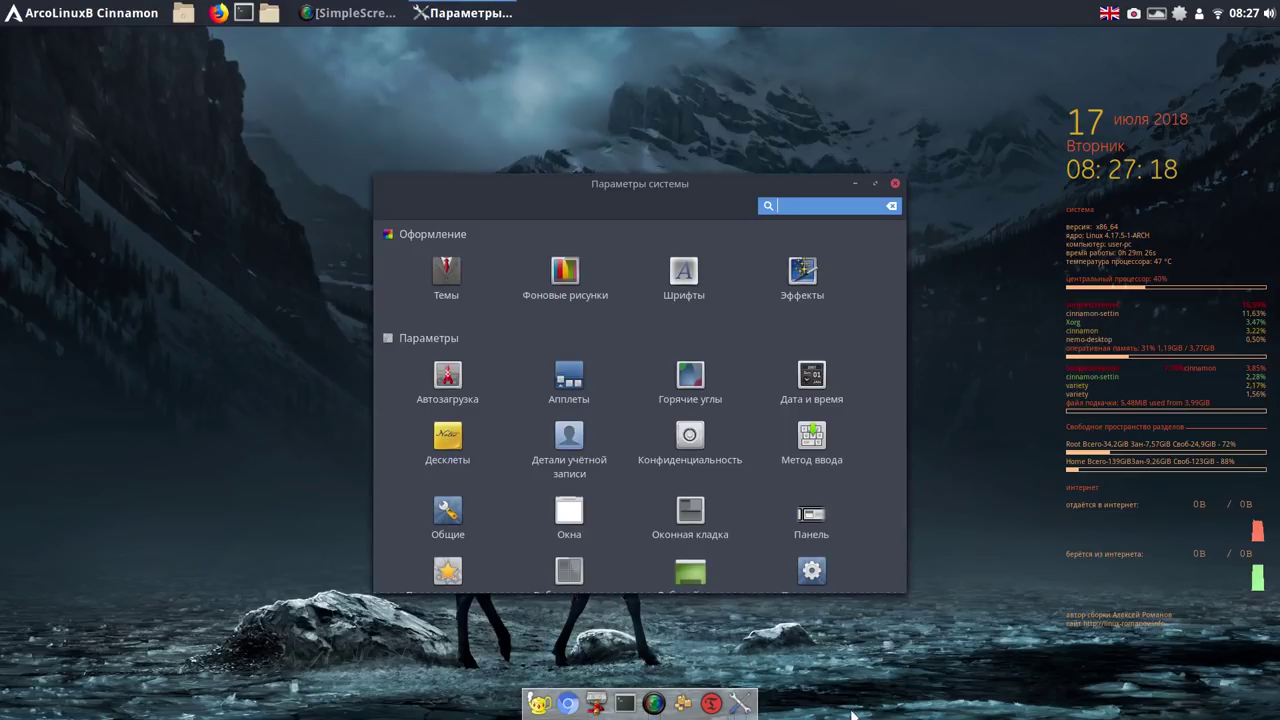
{"action": "right_click", "coordinate": [745, 705]}
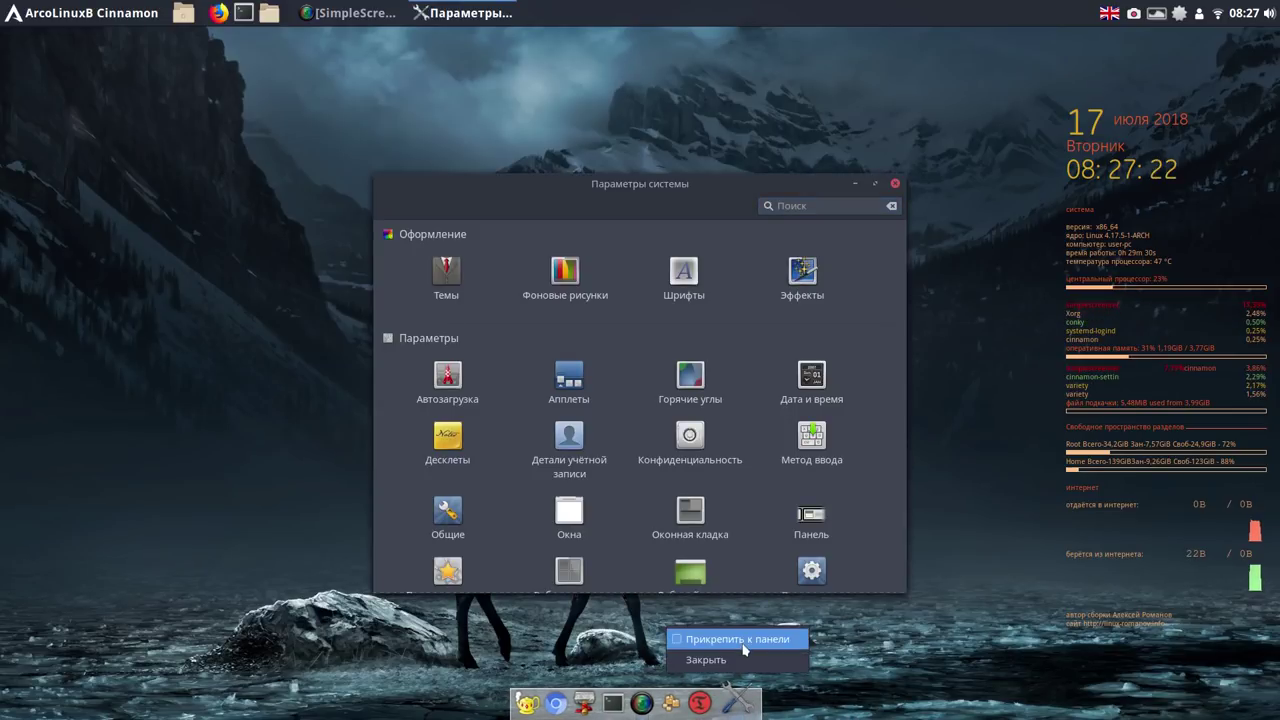
{"action": "left_click", "coordinate": [741, 640]}
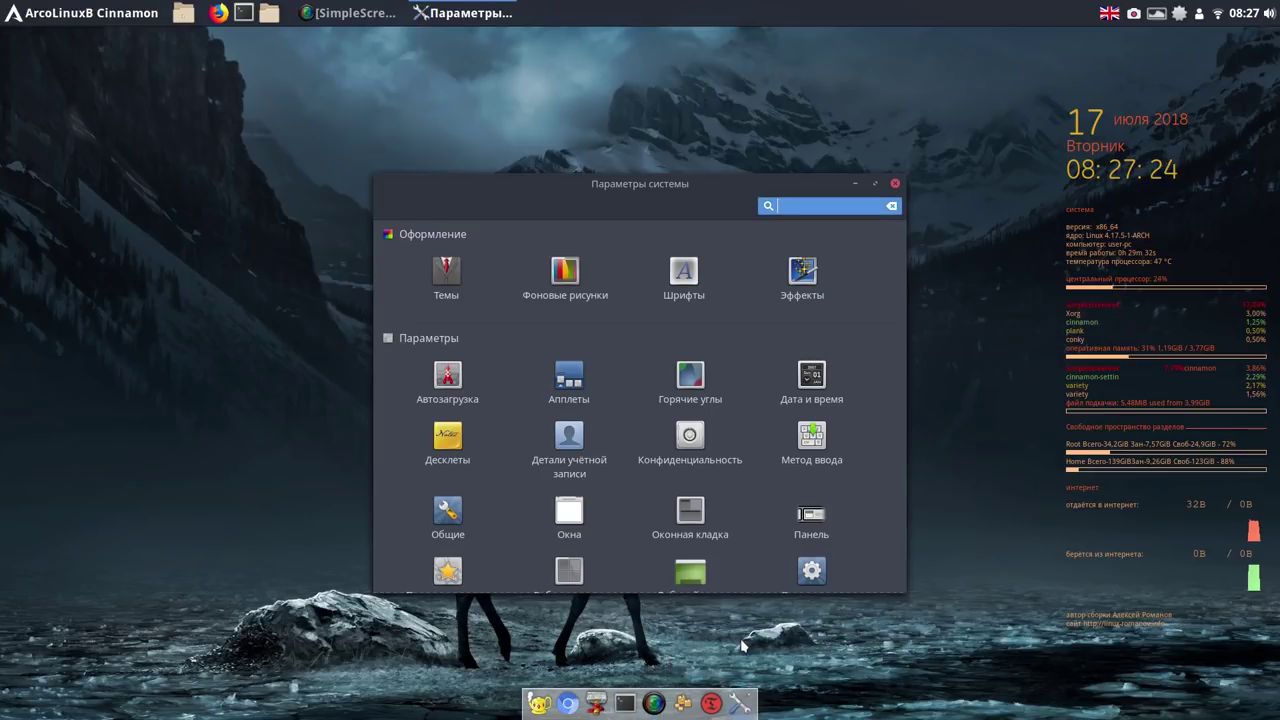
Open the startup applications settings (Автозагрузка) and dismiss the Update Notifier edit dialog without saving.
{"action": "left_click", "coordinate": [456, 387]}
{"action": "double_click", "coordinate": [456, 387]}
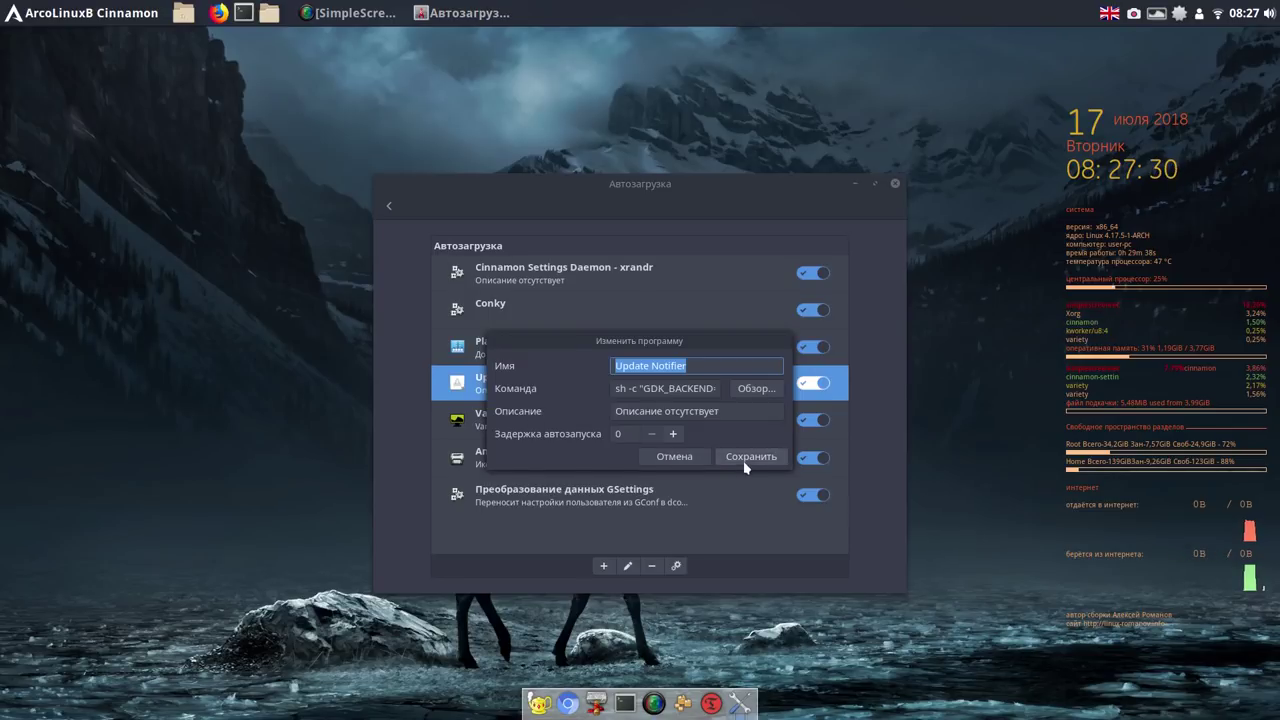
{"action": "left_click", "coordinate": [702, 458]}
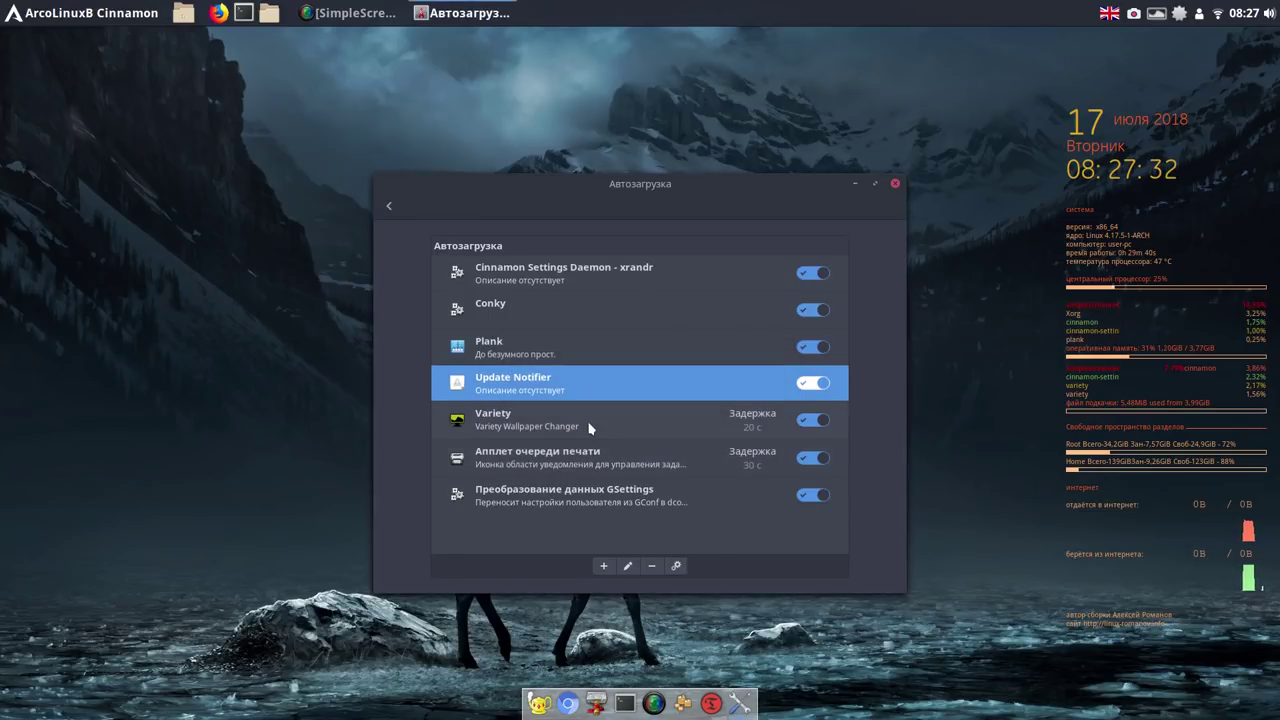
Add the Onboard application to the startup programs by choosing it from the list of installed applications.
{"action": "left_click", "coordinate": [603, 567]}
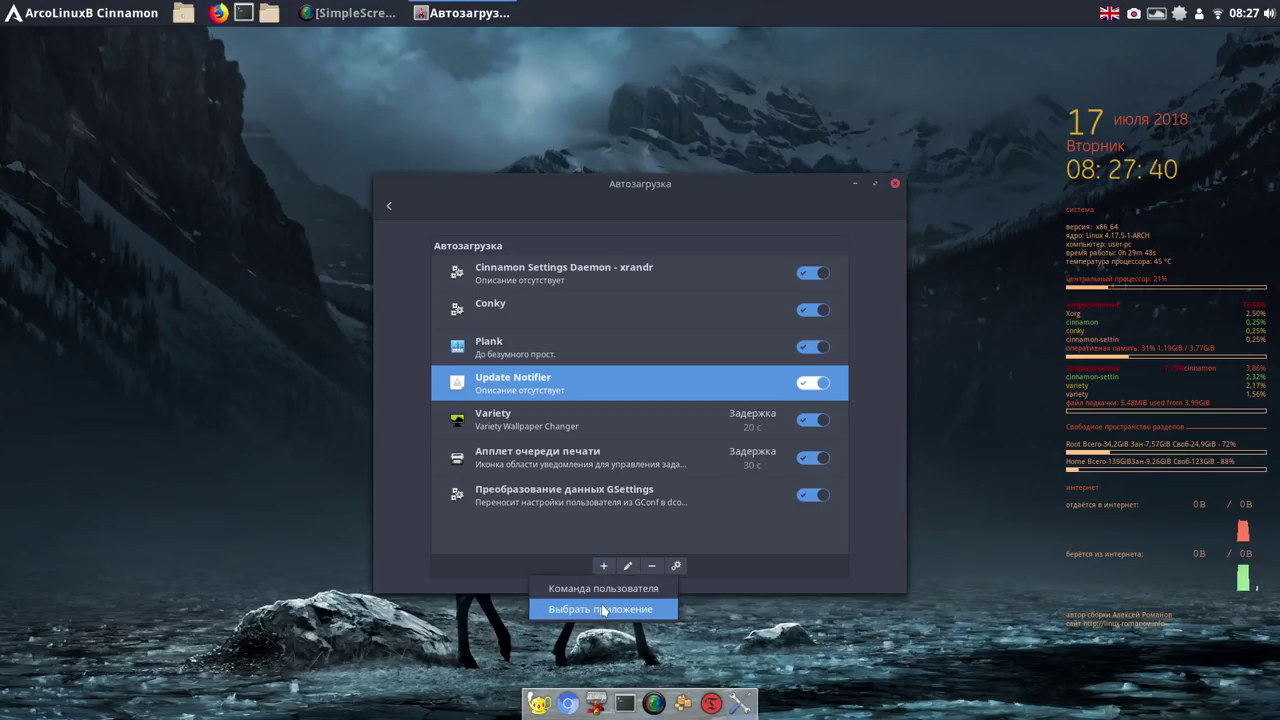
{"action": "left_click", "coordinate": [601, 609]}
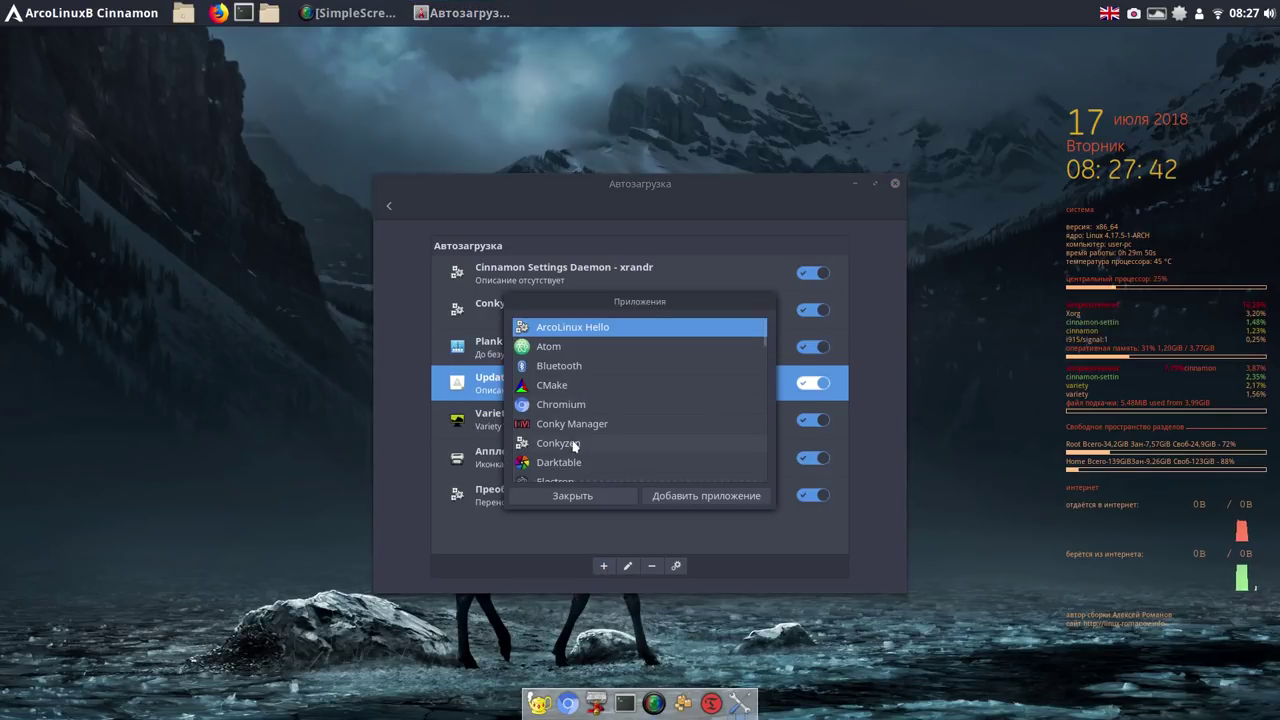
{"action": "scroll", "coordinate": [575, 443], "scroll_direction": "down", "scroll_amount": 4}
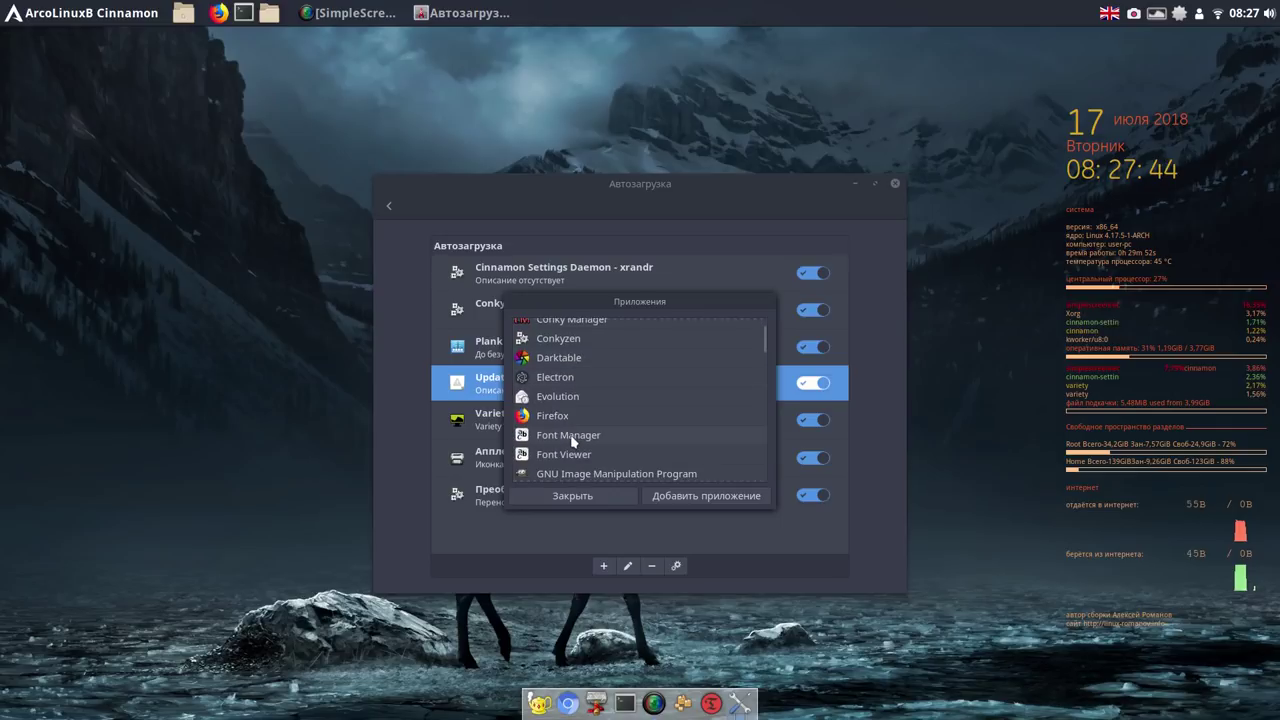
{"action": "scroll", "coordinate": [572, 440], "scroll_direction": "down", "scroll_amount": 2}
{"action": "scroll", "coordinate": [570, 436], "scroll_direction": "down", "scroll_amount": 2}
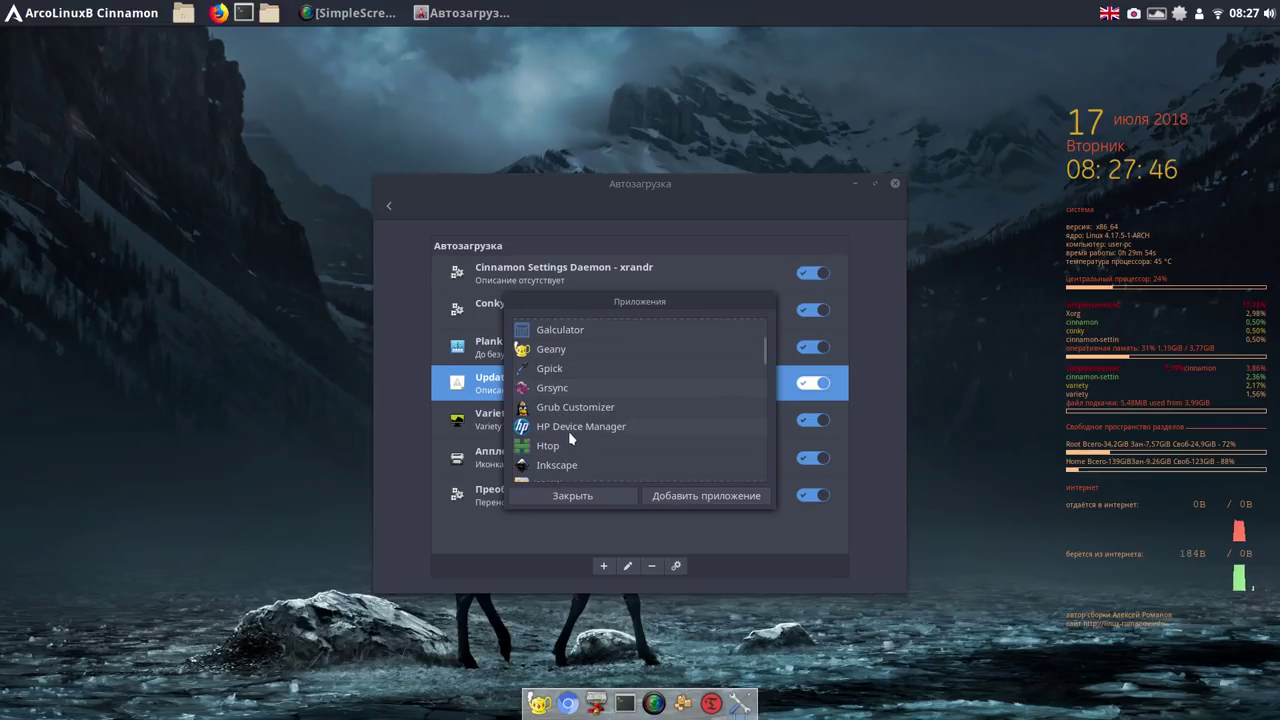
{"action": "scroll", "coordinate": [570, 437], "scroll_direction": "down", "scroll_amount": 3}
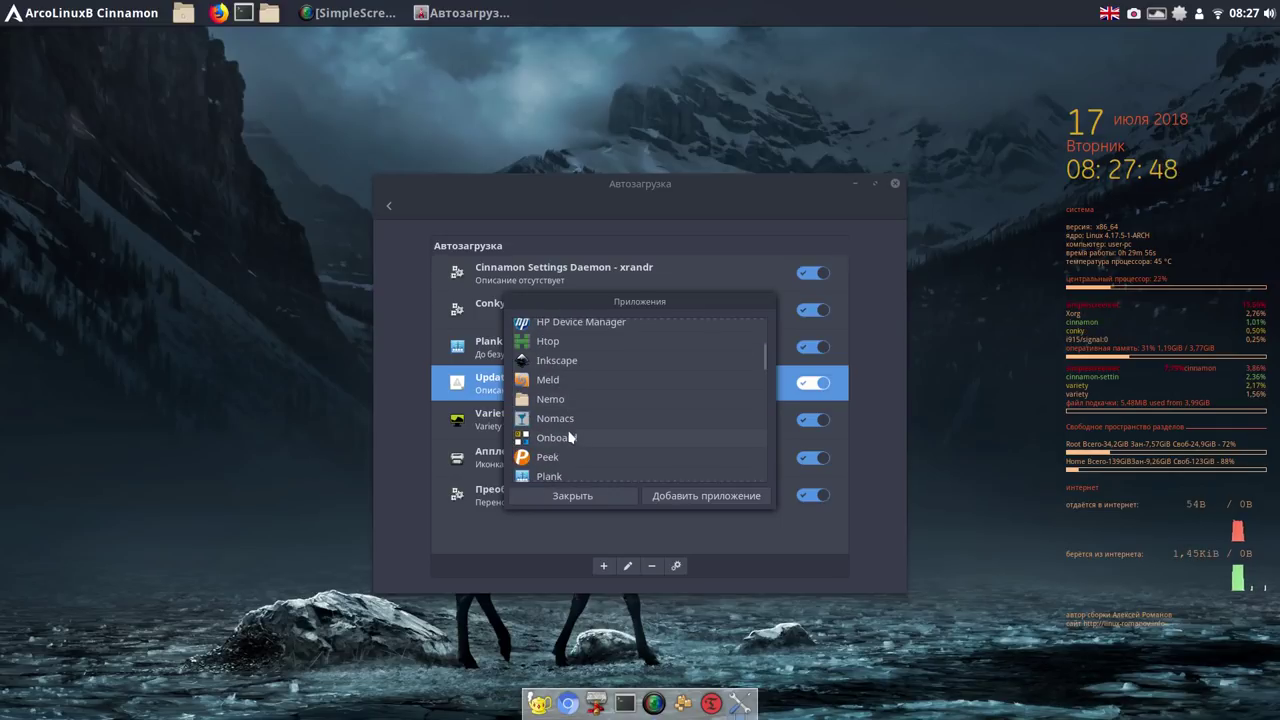
{"action": "left_click", "coordinate": [545, 440]}
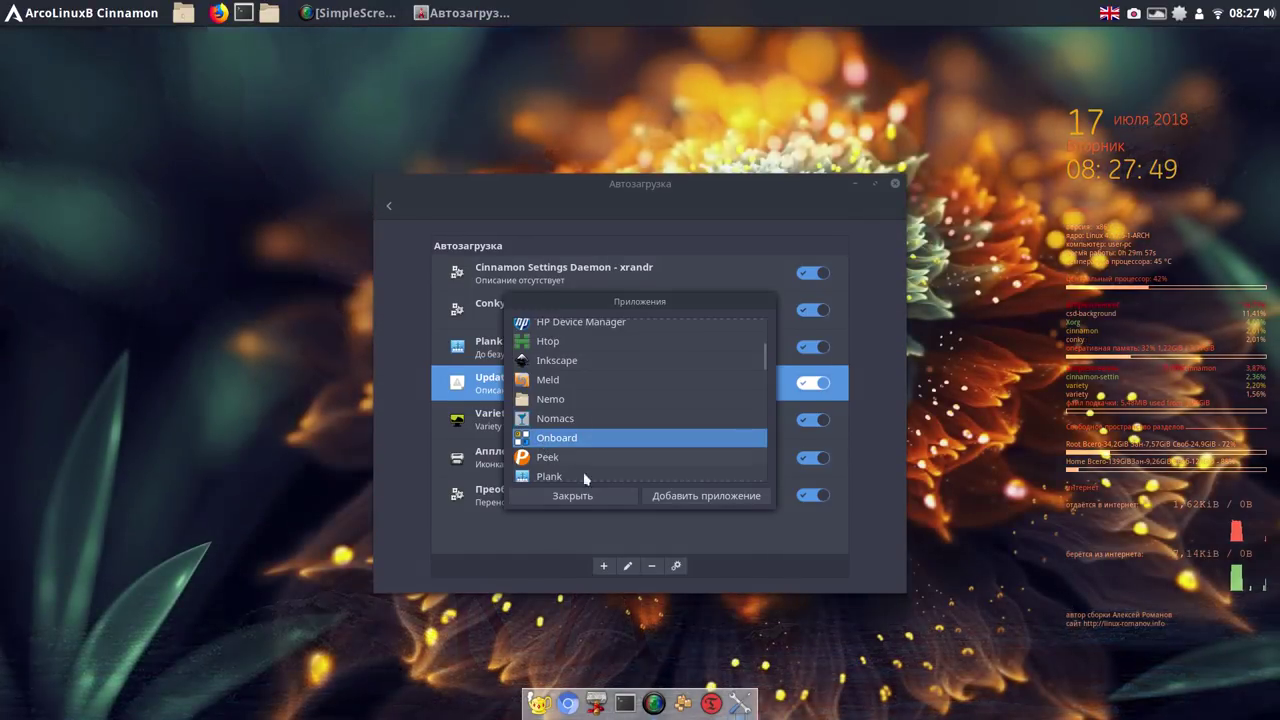
{"action": "left_click", "coordinate": [692, 500]}
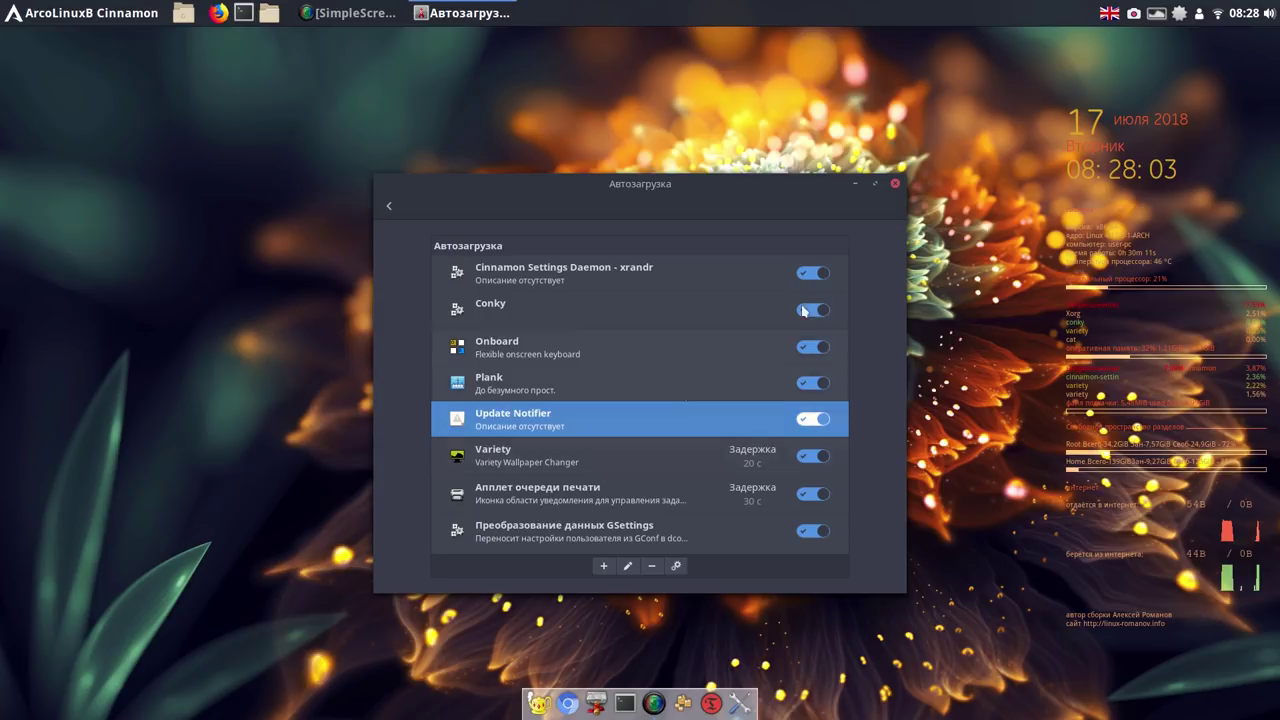
Close the startup applications settings and pause the screen recording.
{"action": "left_click", "coordinate": [895, 186]}
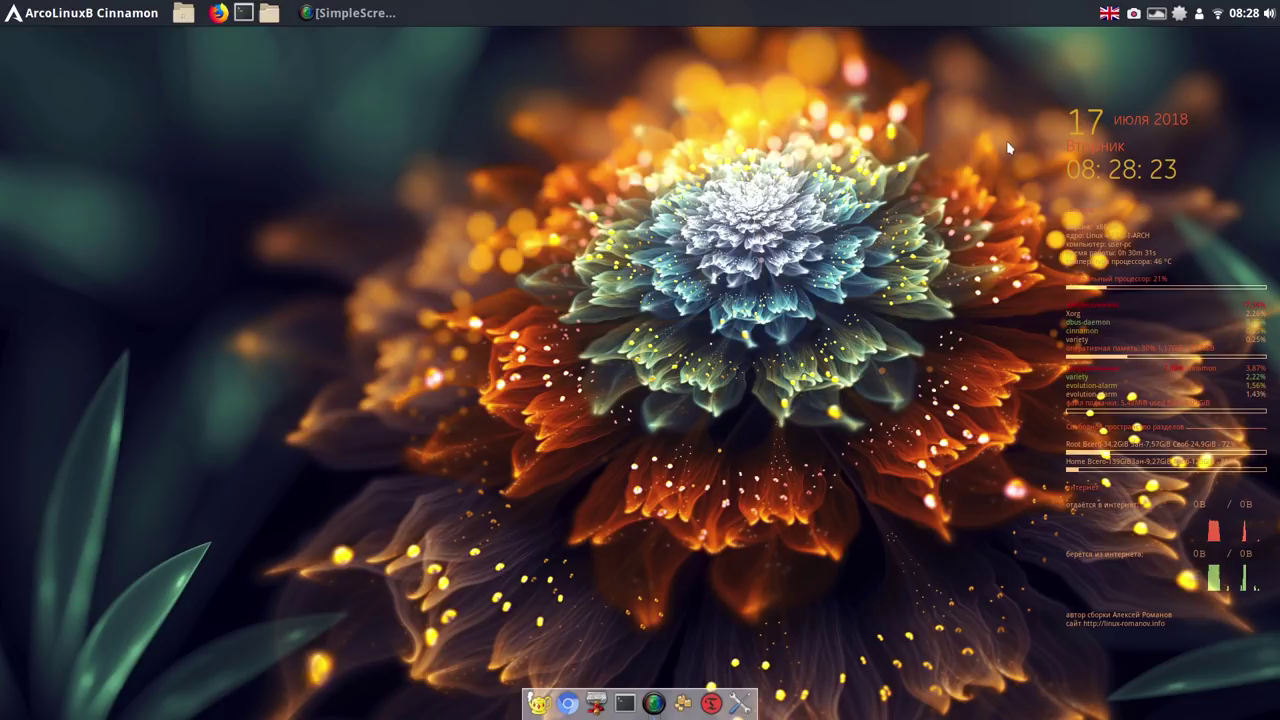
{"action": "left_click", "coordinate": [1134, 14]}
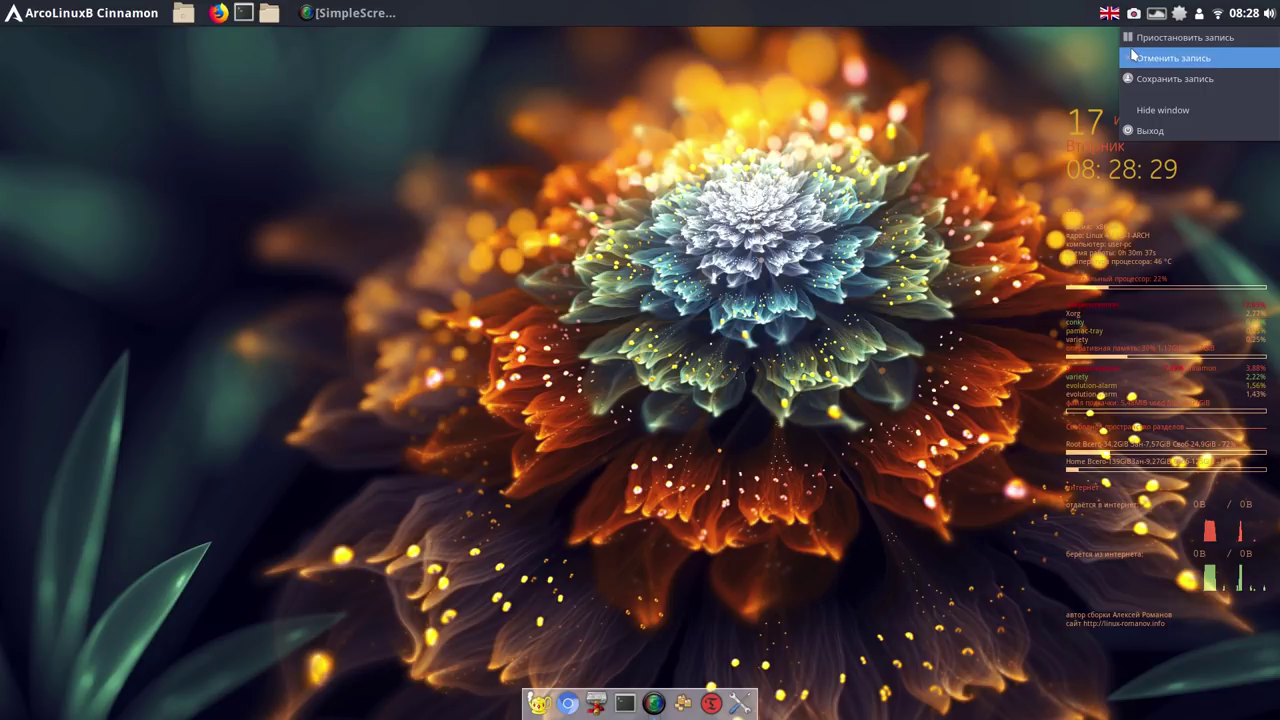
{"action": "left_click", "coordinate": [1141, 38]}
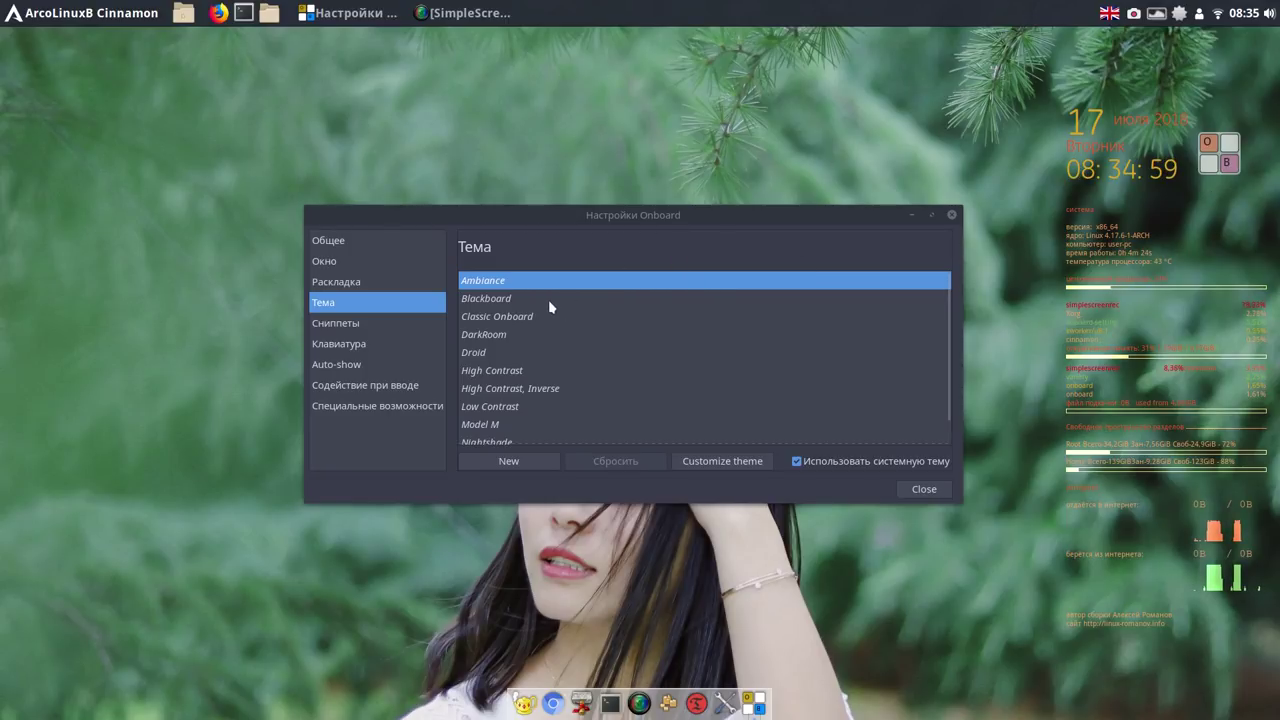
Bring up the on-screen keyboard and preview the Onboard themes from Blackboard through Nightshade, ending back on Ambiance.
{"action": "left_click", "coordinate": [1213, 160]}
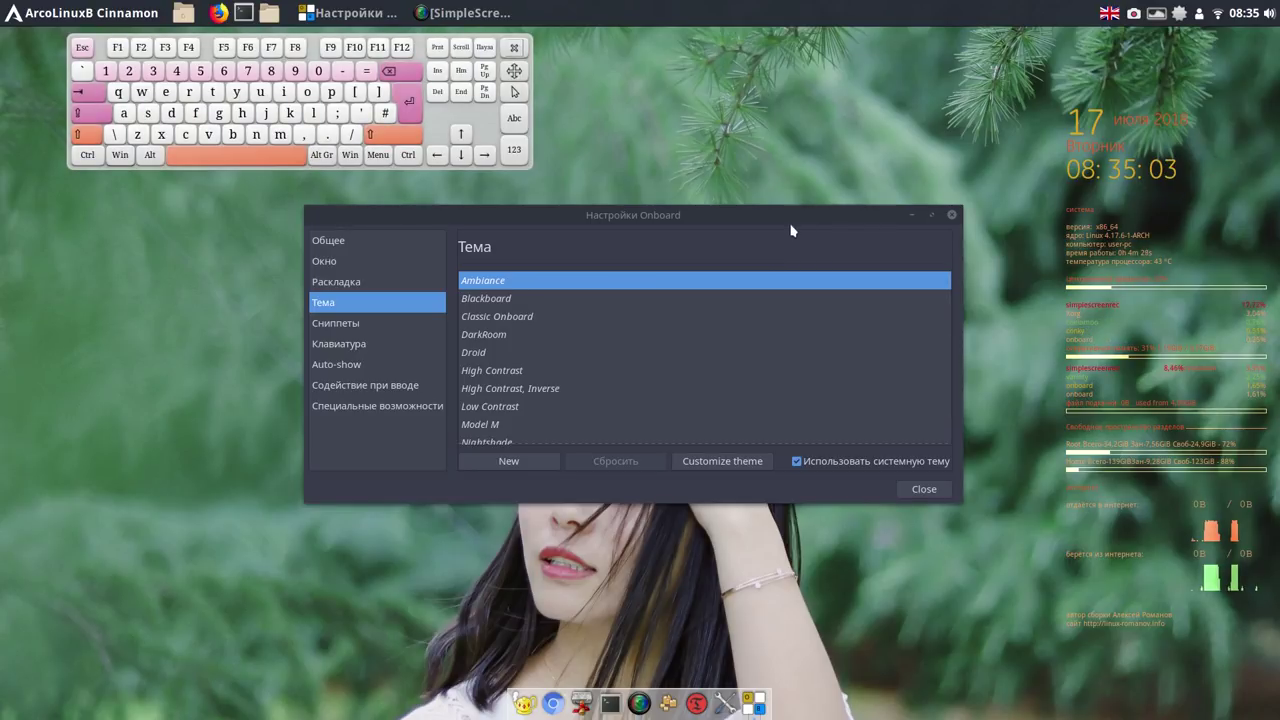
{"action": "left_click", "coordinate": [483, 299]}
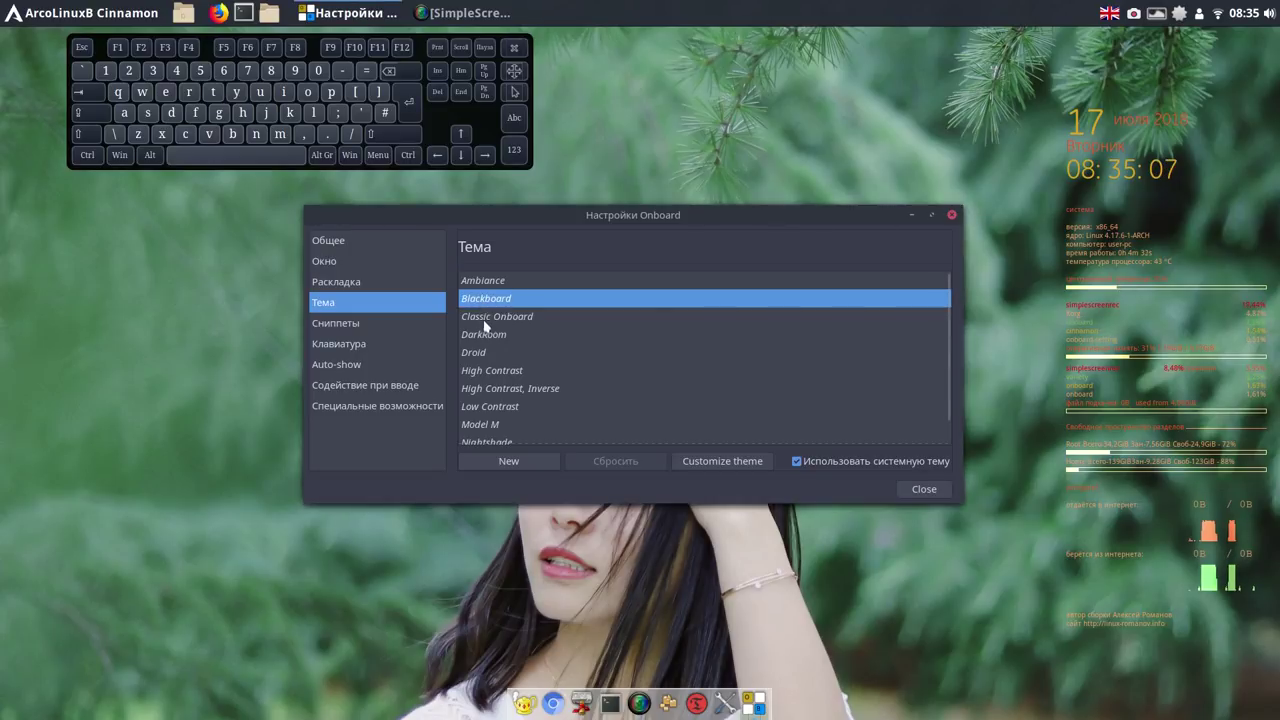
{"action": "left_click", "coordinate": [484, 318]}
{"action": "left_click", "coordinate": [486, 336]}
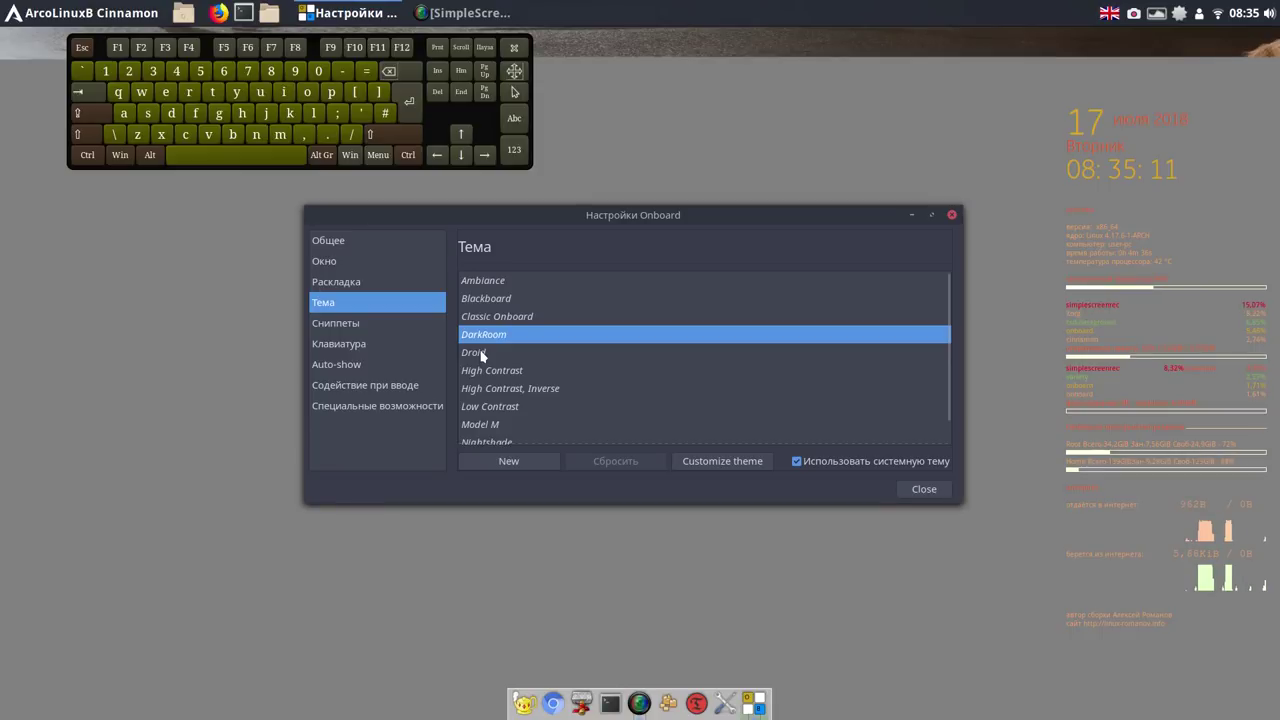
{"action": "left_click", "coordinate": [481, 354]}
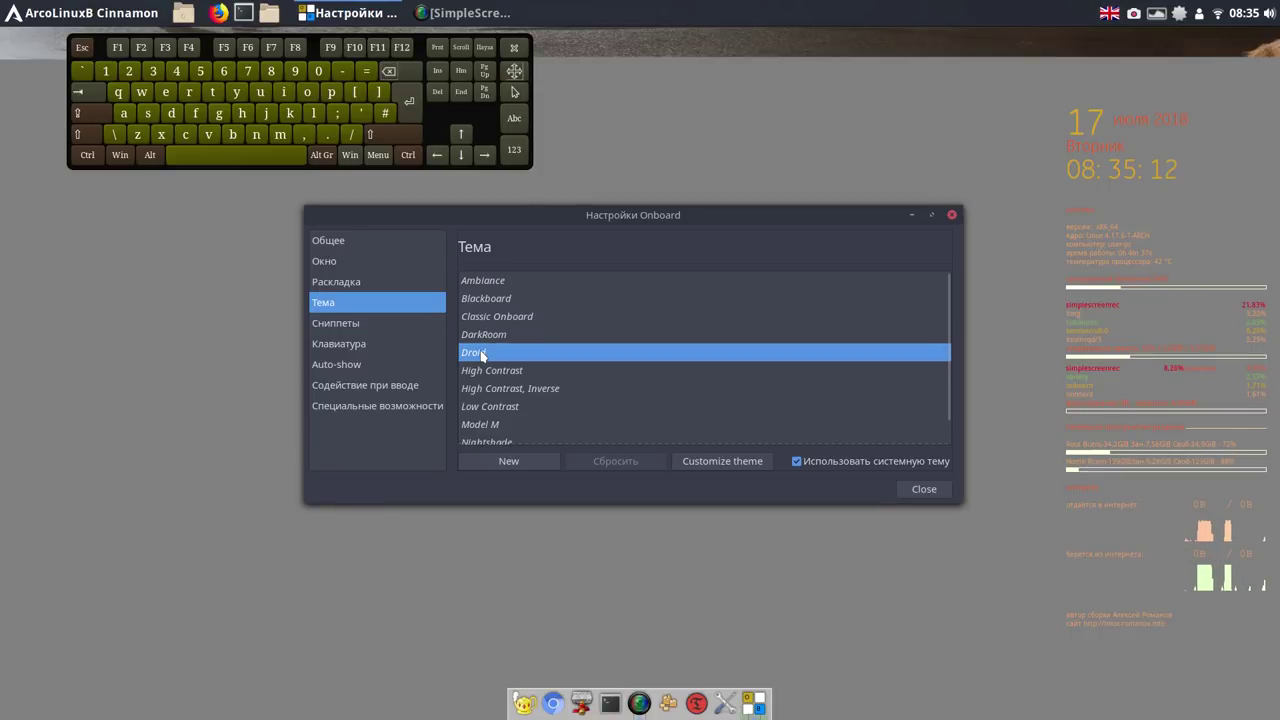
{"action": "left_click", "coordinate": [487, 371]}
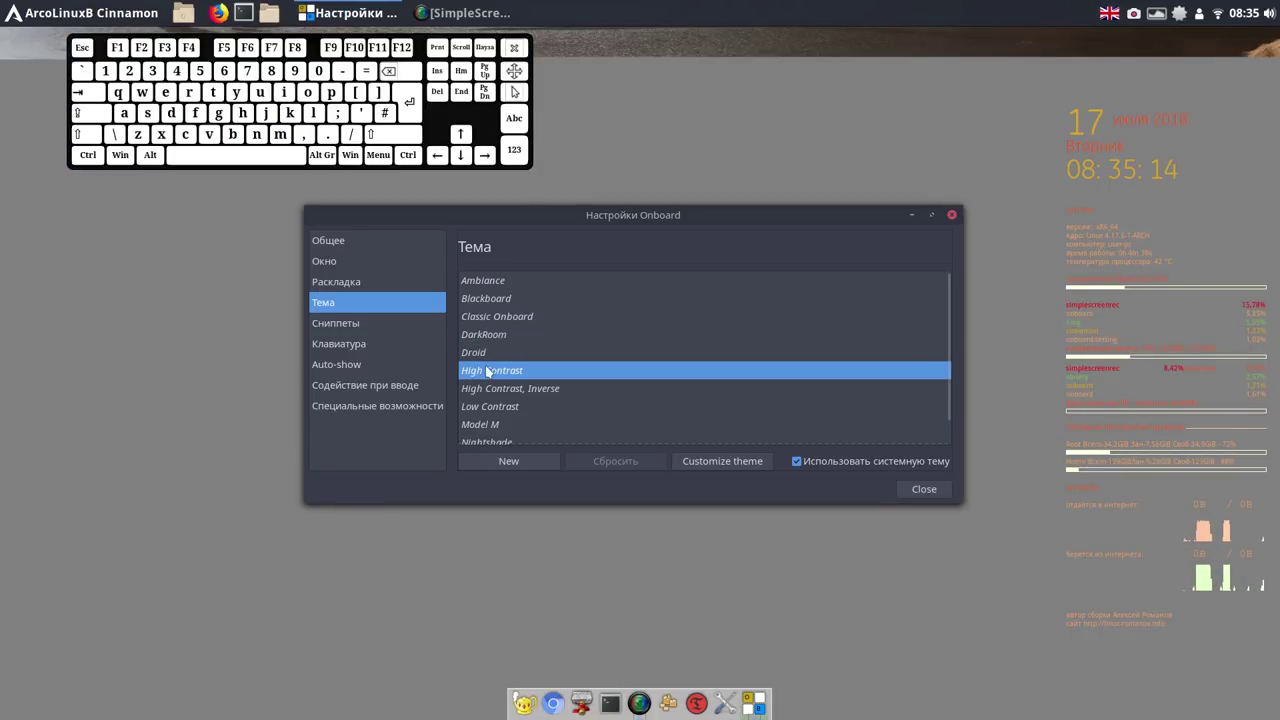
{"action": "left_click", "coordinate": [492, 391]}
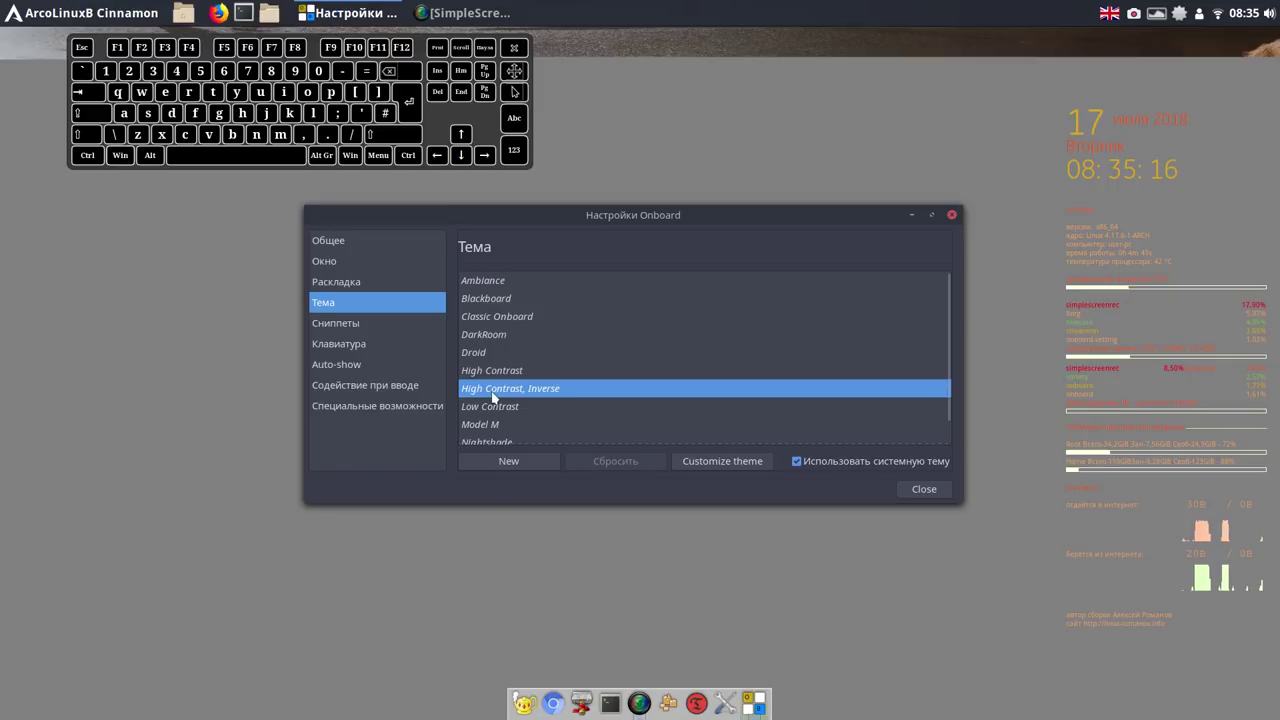
{"action": "left_click", "coordinate": [493, 408]}
{"action": "left_click", "coordinate": [491, 424]}
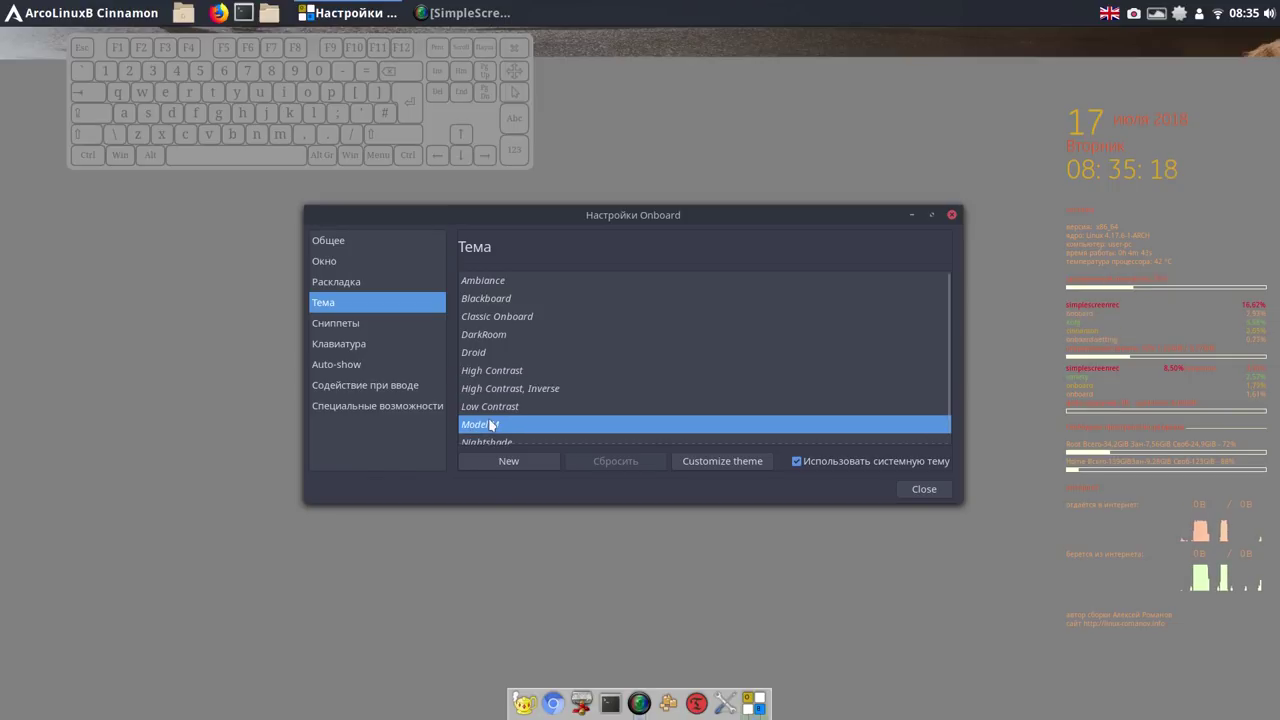
{"action": "left_click", "coordinate": [491, 444]}
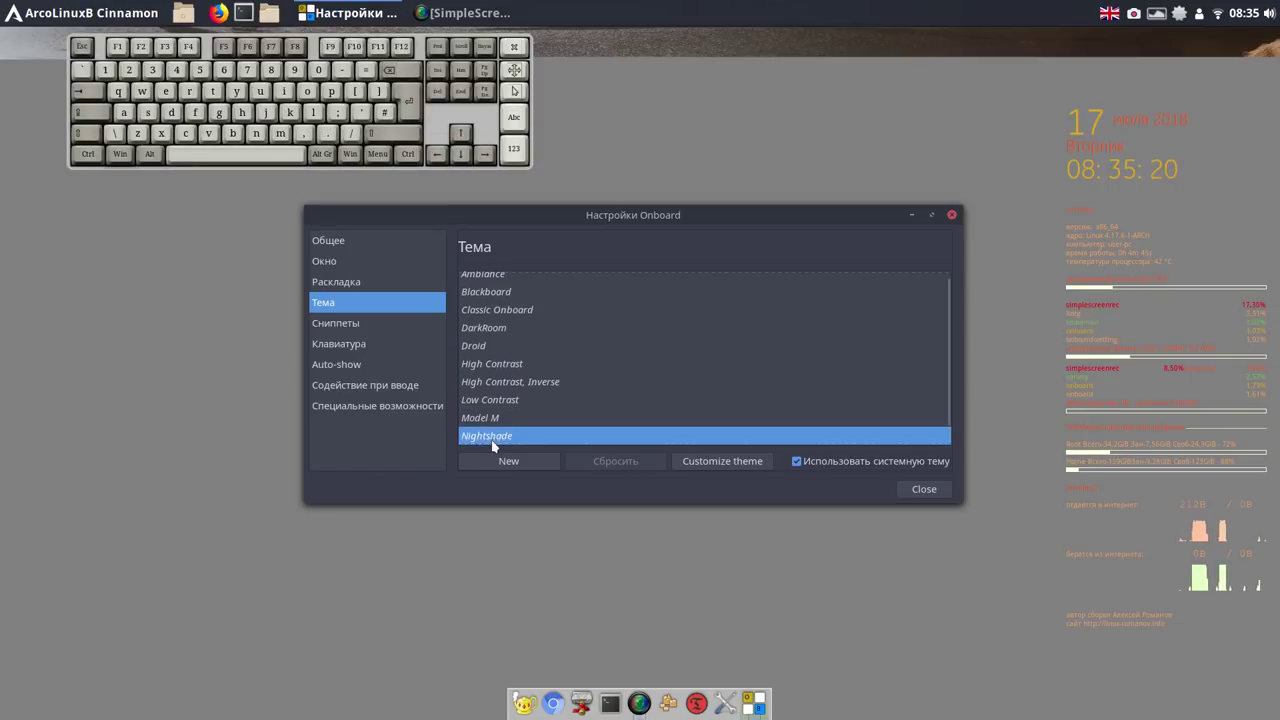
{"action": "left_click", "coordinate": [506, 284]}
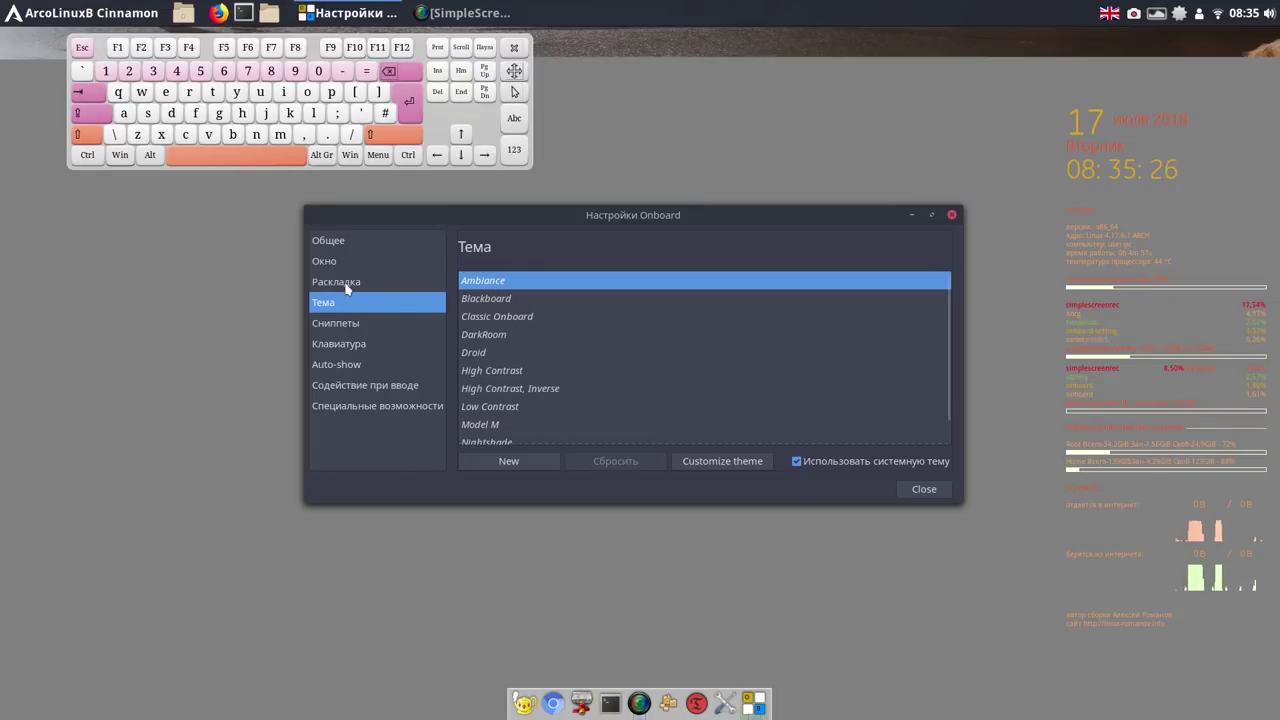
Review Onboard's keyboard layouts (Раскладка) and the floating icon option in the general settings (Общее), and close the Onboard settings.
{"action": "left_click", "coordinate": [347, 287]}
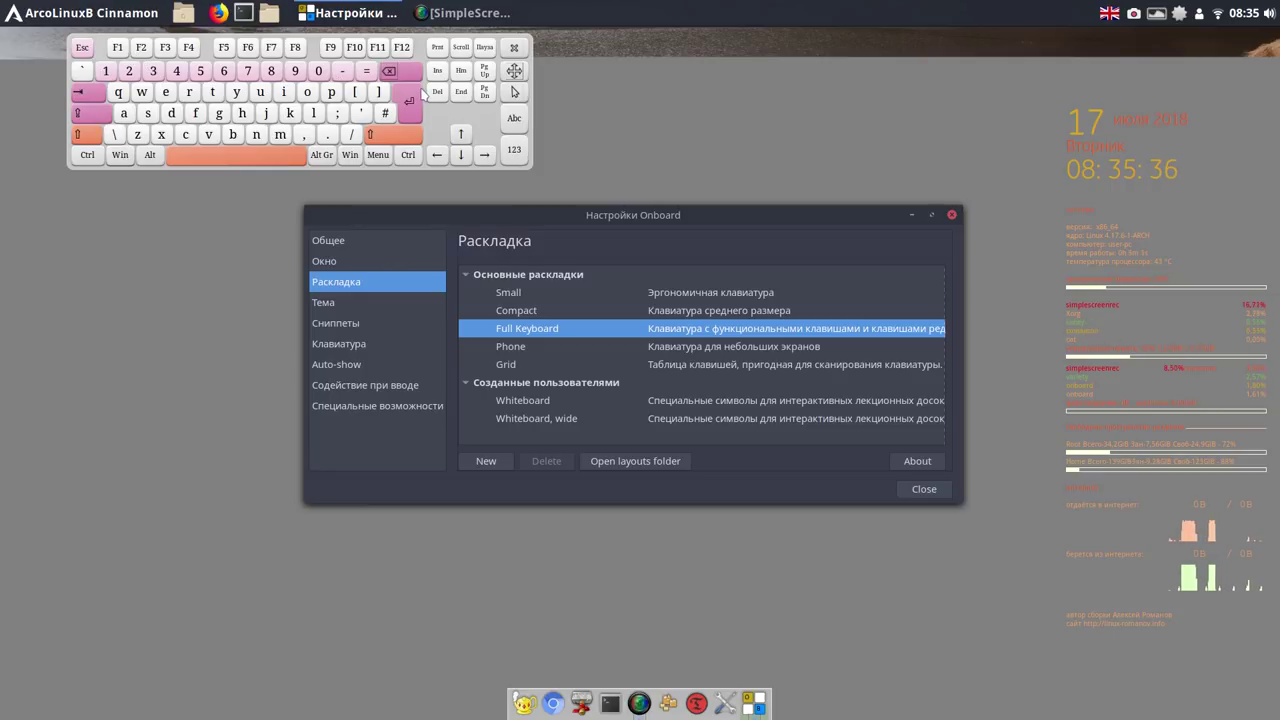
{"action": "left_click", "coordinate": [325, 241]}
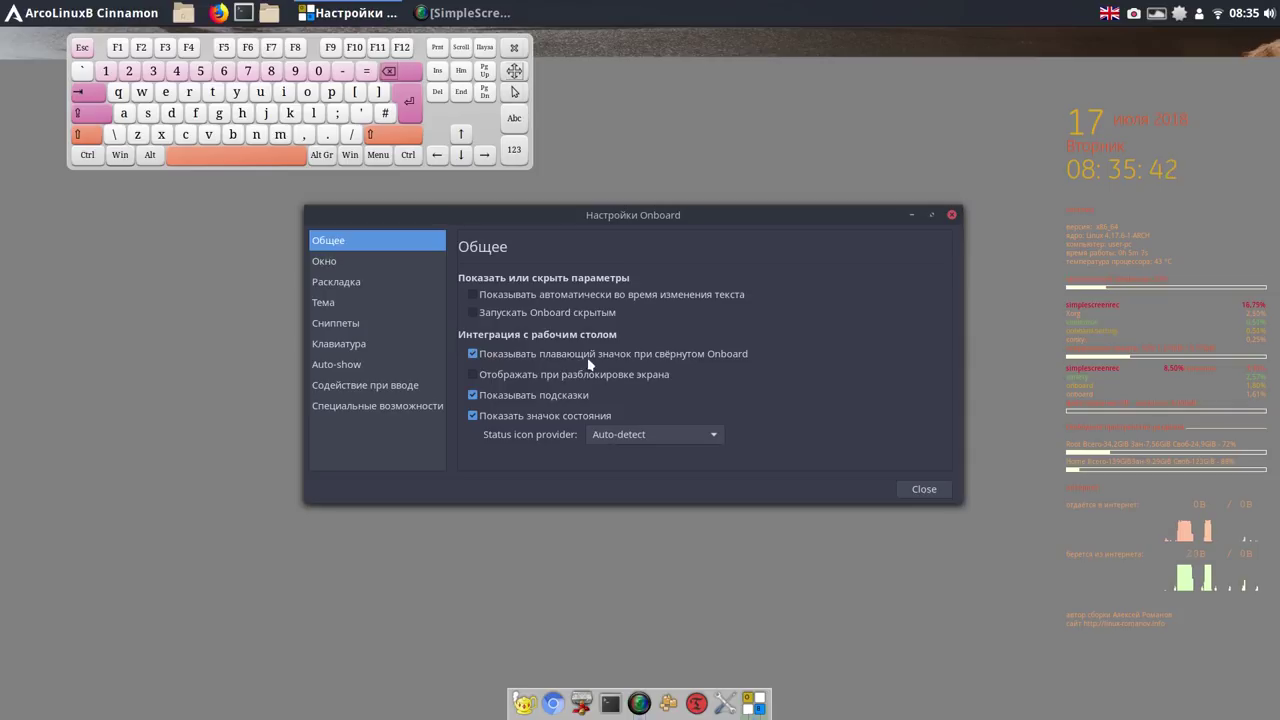
{"action": "mouse_move", "coordinate": [700, 363]}
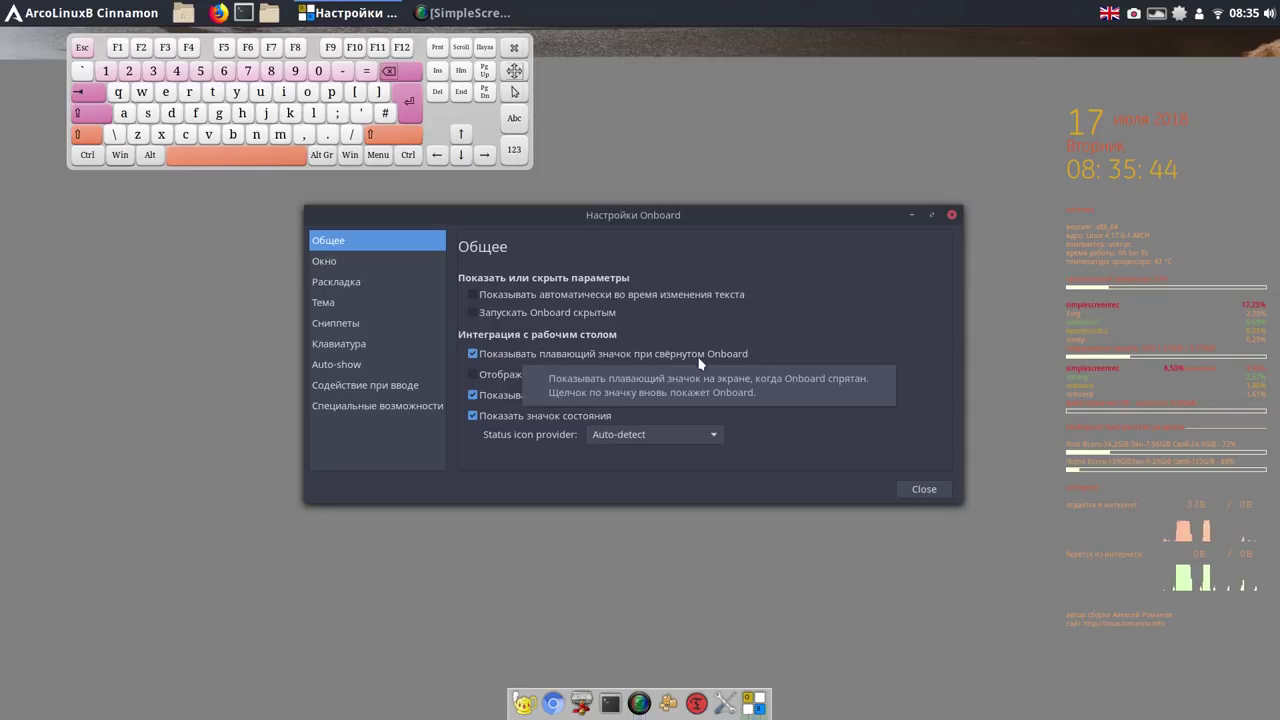
{"action": "left_click", "coordinate": [933, 490]}
Move the on-screen keyboard toward the middle of the desktop and enlarge it, collapsing it to its floating icon.
{"action": "left_click_drag", "start_coordinate": [514, 72], "coordinate": [695, 148]}
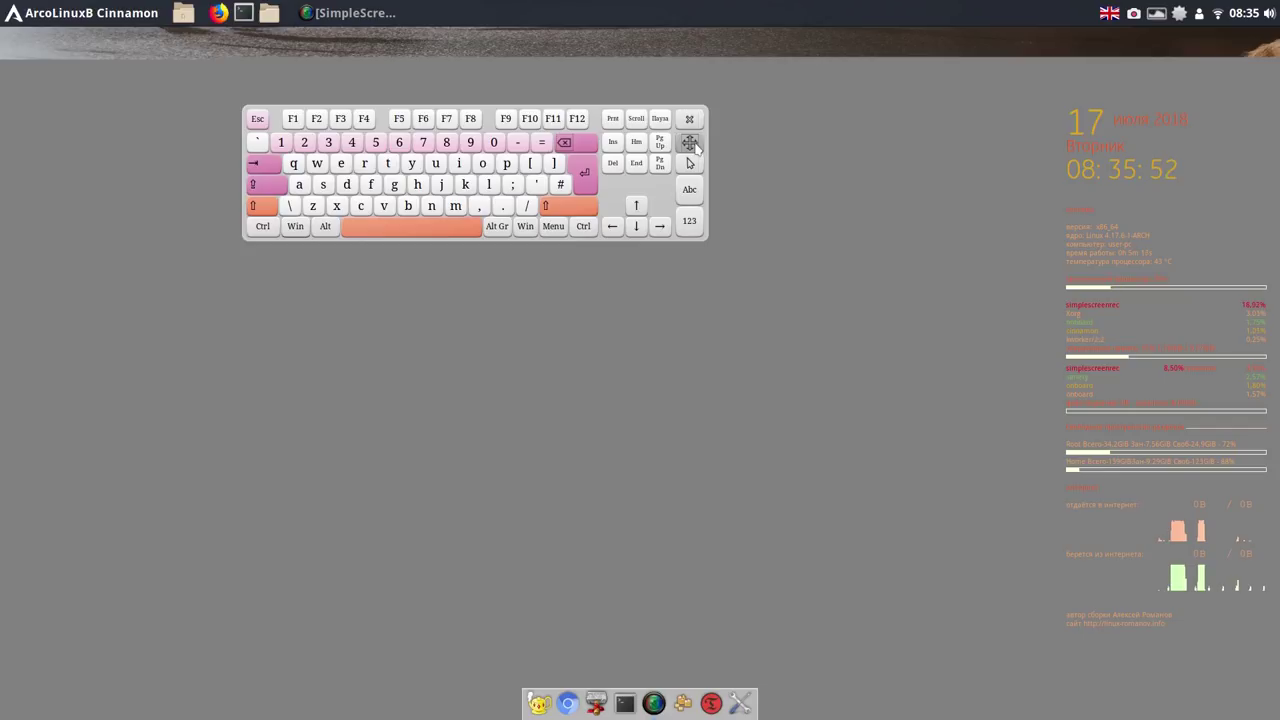
{"action": "left_click", "coordinate": [689, 119]}
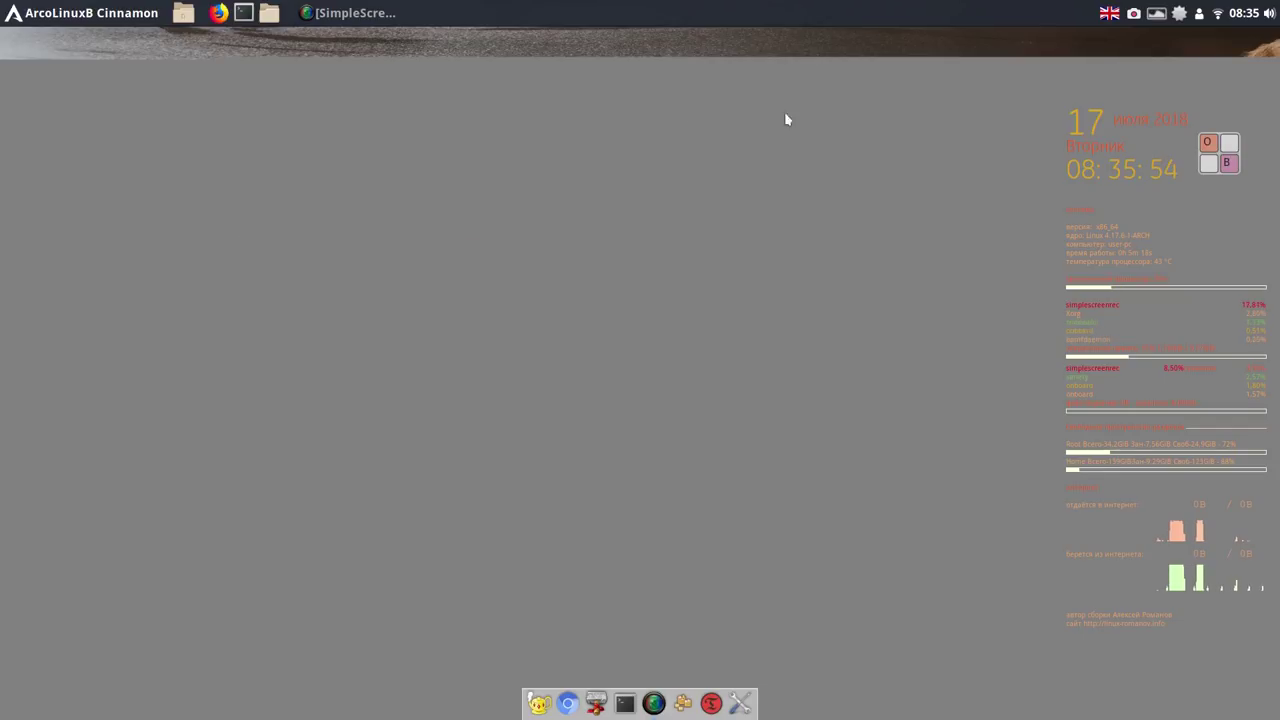
{"action": "left_click", "coordinate": [1219, 163]}
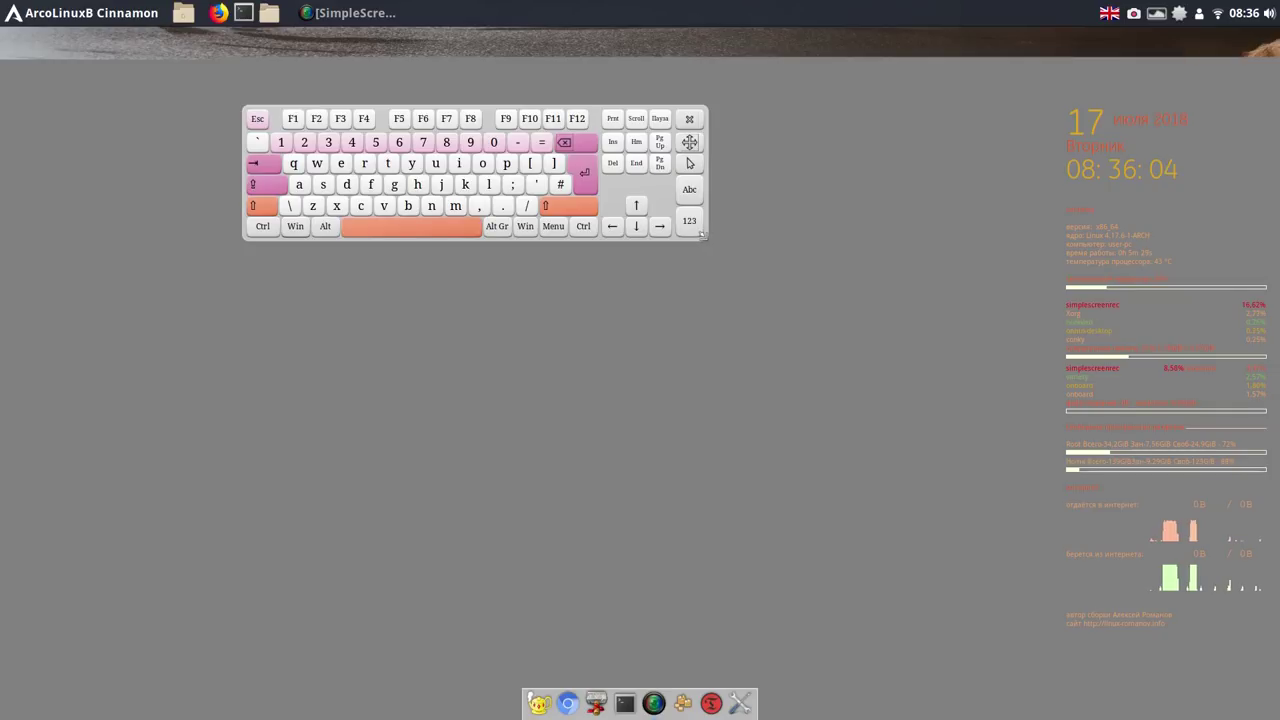
{"action": "left_click_drag", "start_coordinate": [703, 235], "coordinate": [928, 384]}
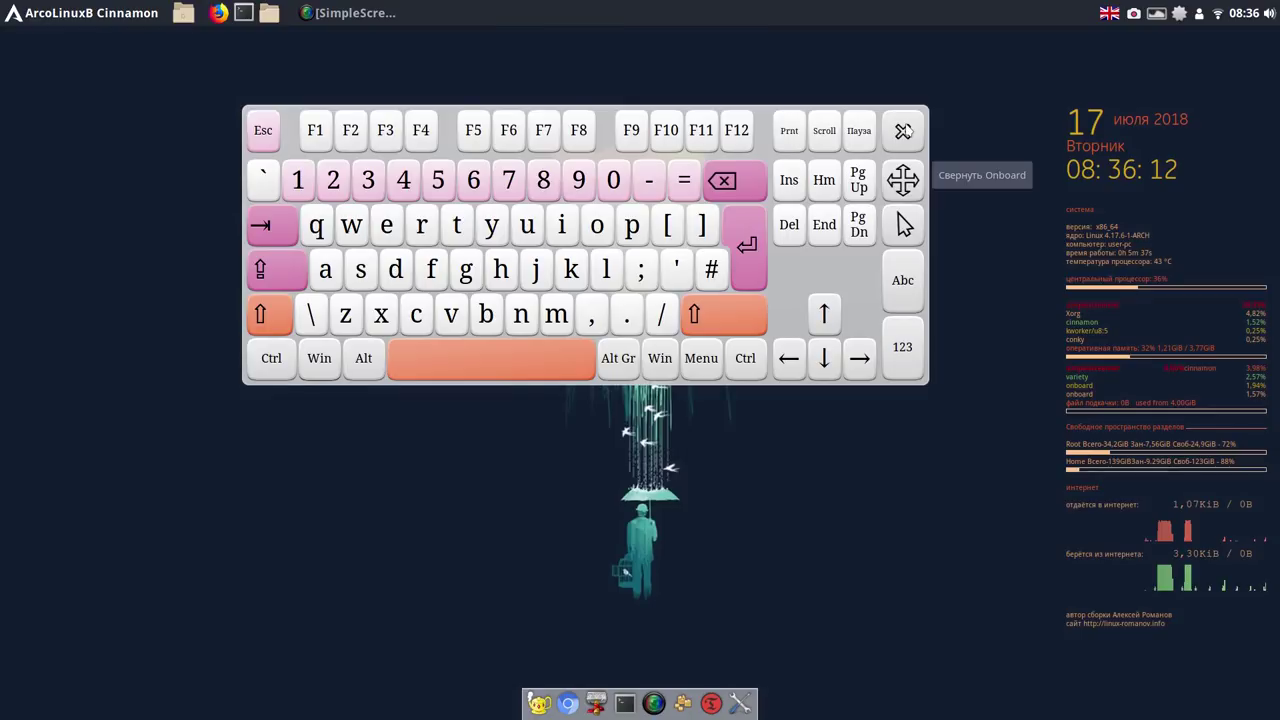
{"action": "left_click", "coordinate": [904, 130]}
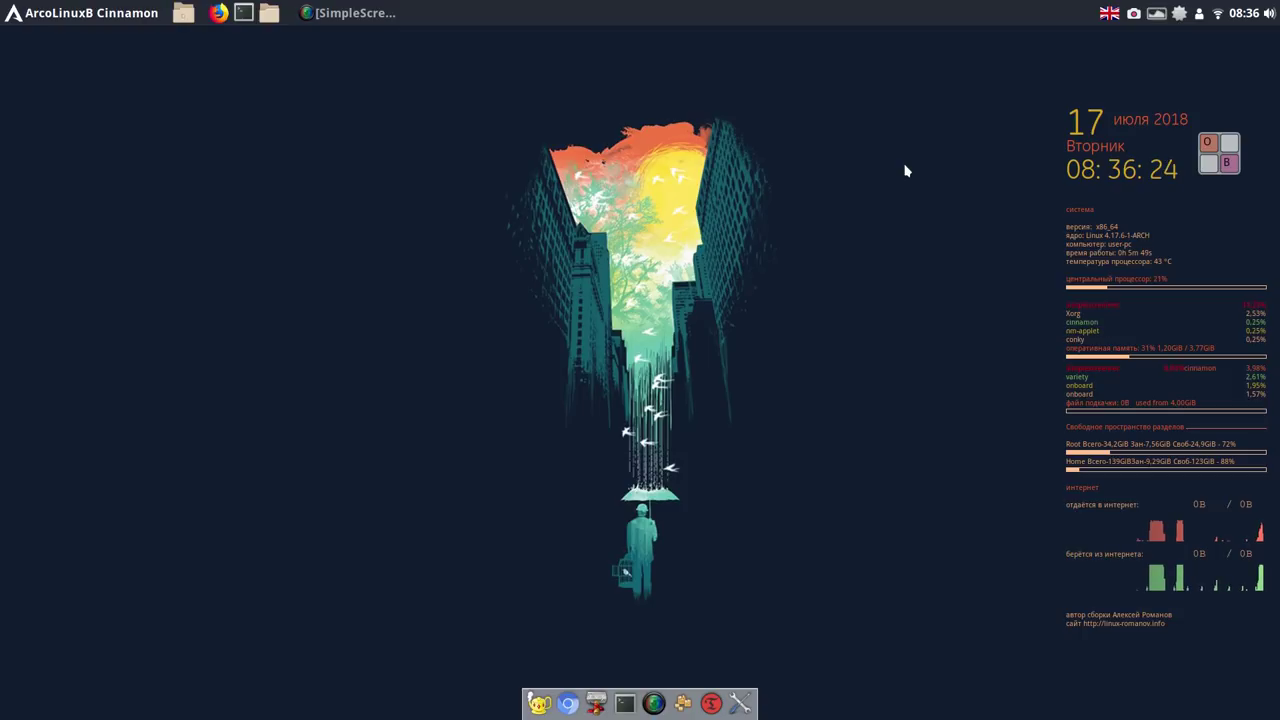
Look through the audio and video applications (Аудио и видео) in the application menu and close it.
{"action": "left_click", "coordinate": [60, 24]}
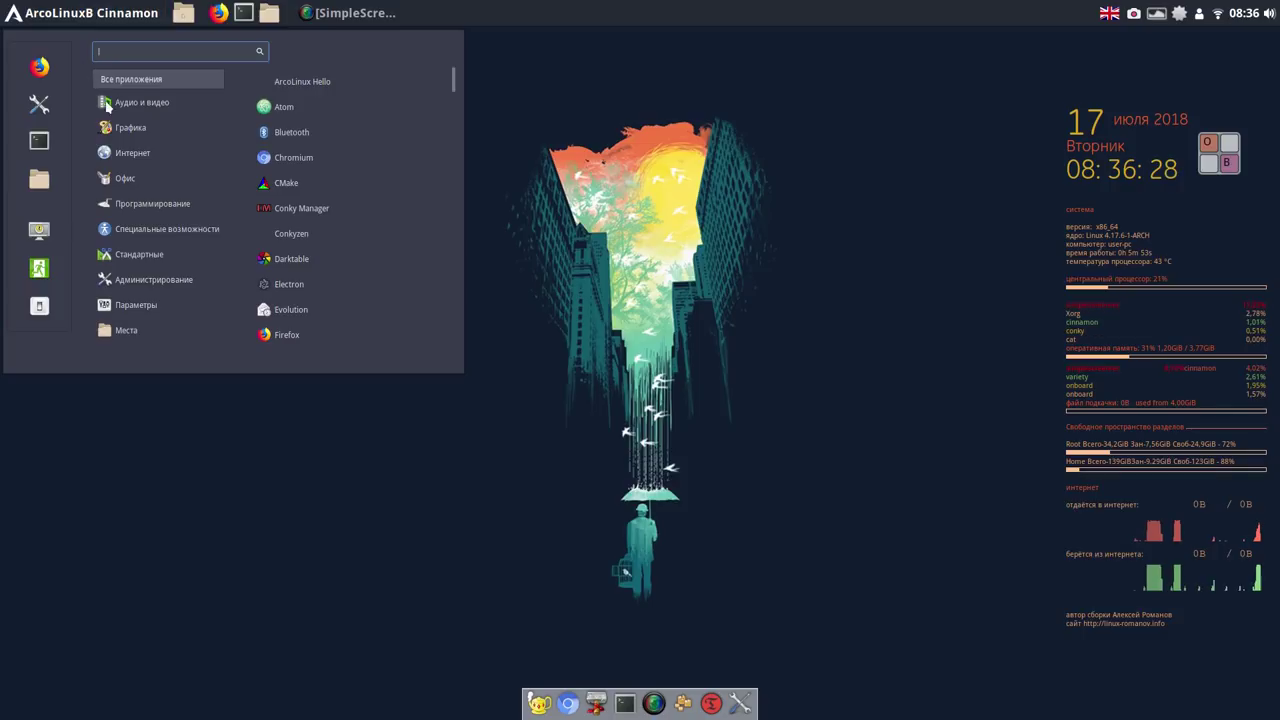
{"action": "mouse_move", "coordinate": [107, 104]}
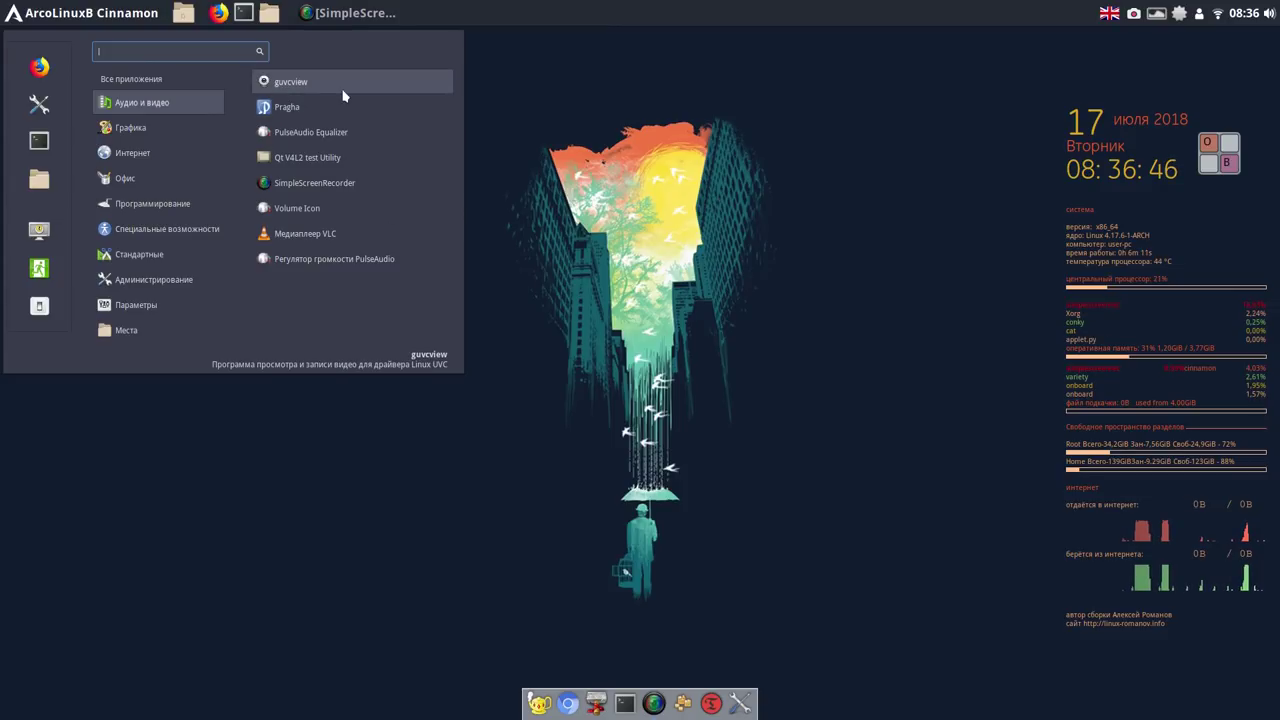
{"action": "left_click", "coordinate": [868, 136]}
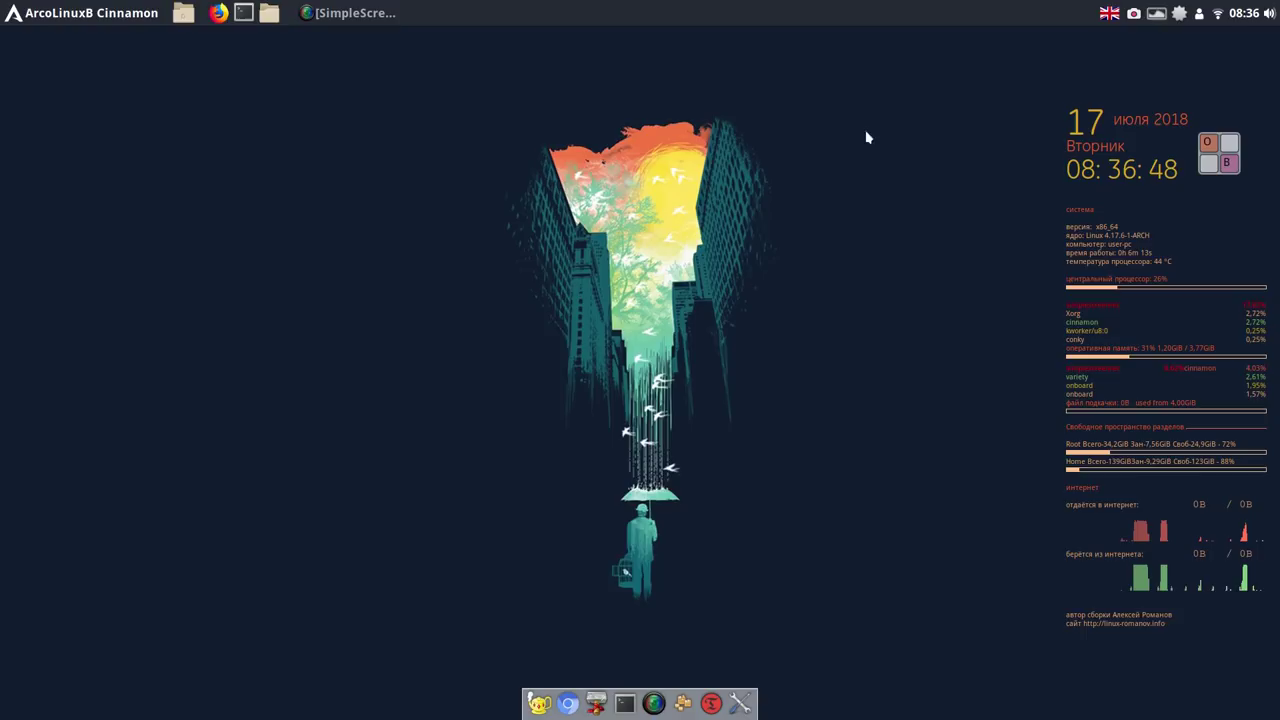
Open the package manager's search field and bring up the on-screen keyboard, placing it just below the field.
{"action": "left_click", "coordinate": [681, 700]}
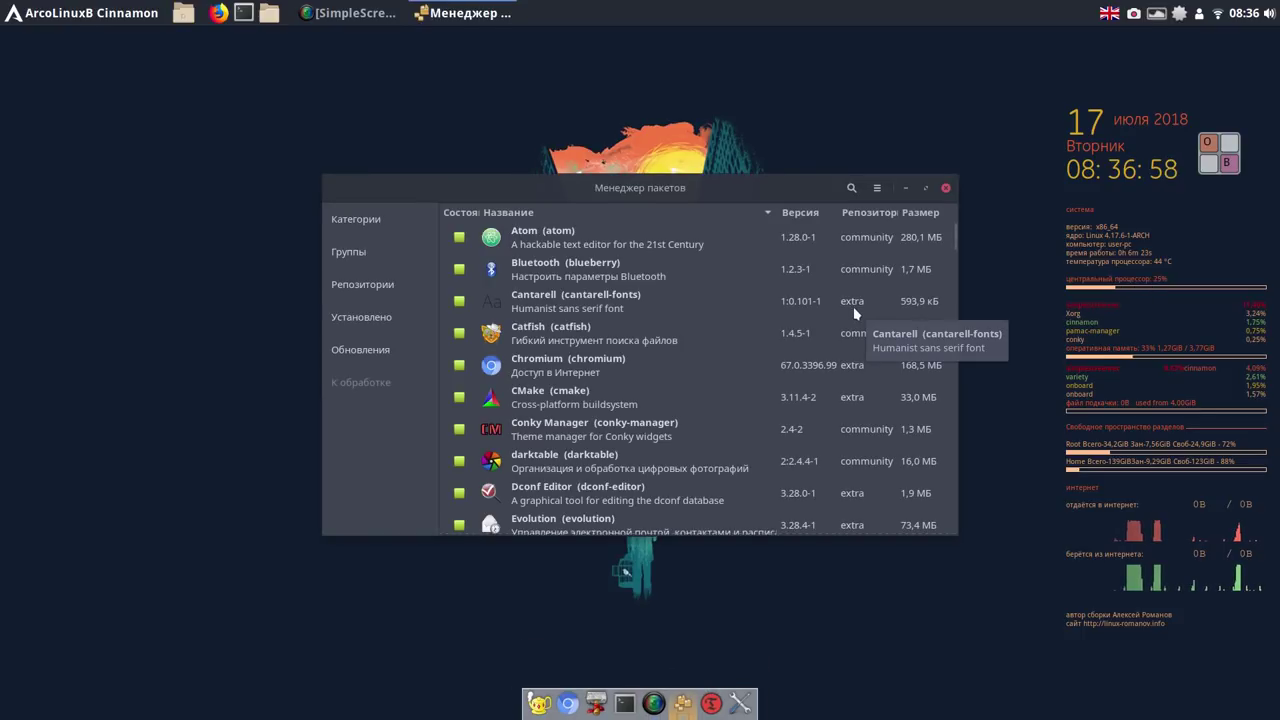
{"action": "left_click", "coordinate": [851, 188]}
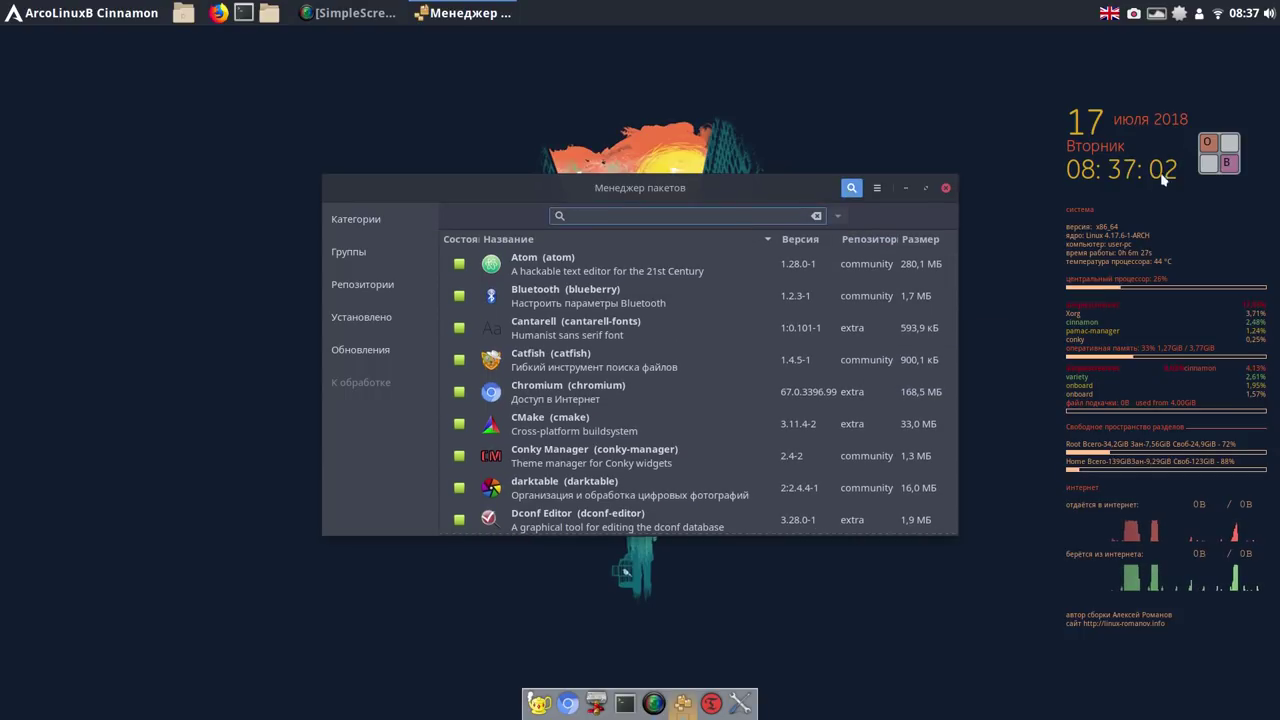
{"action": "left_click", "coordinate": [1224, 160]}
{"action": "left_click_drag", "start_coordinate": [901, 180], "coordinate": [1099, 396]}
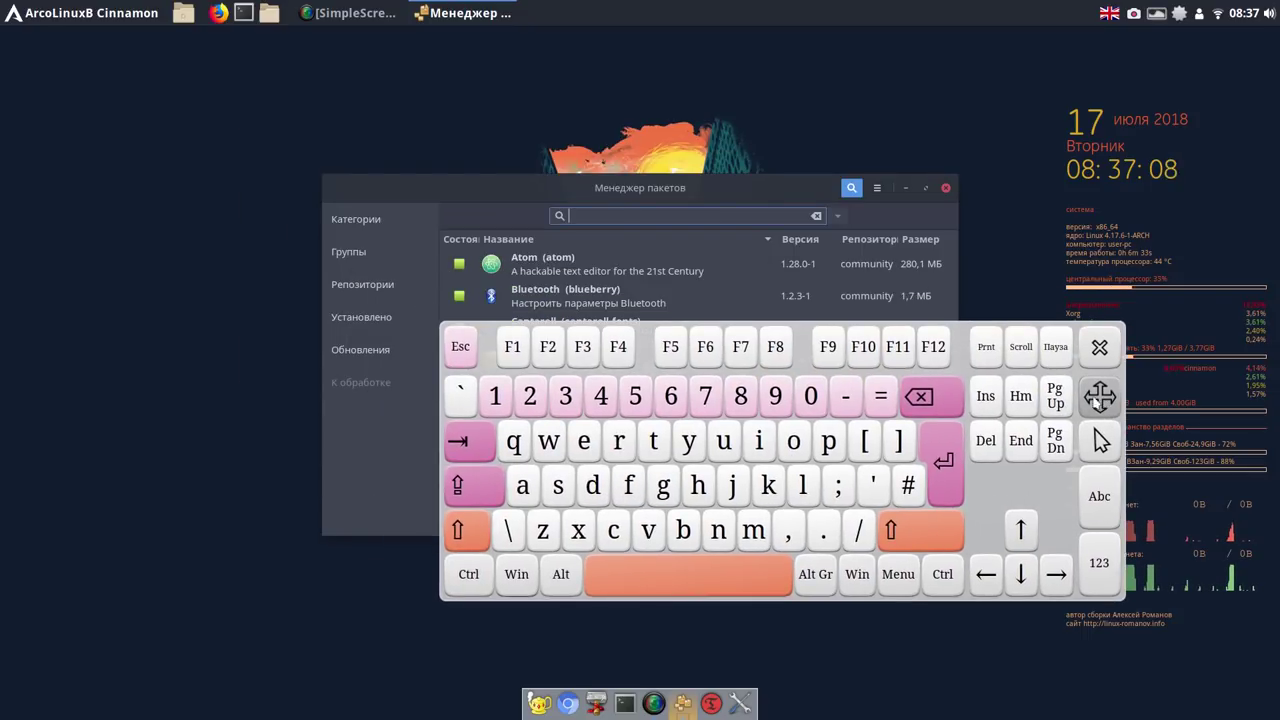
Search the package manager for "smplayer" using the on-screen keyboard, and collapse the keyboard to its floating icon.
{"action": "left_click", "coordinate": [559, 488]}
{"action": "left_click", "coordinate": [755, 531]}
{"action": "left_click", "coordinate": [828, 441]}
{"action": "left_click", "coordinate": [802, 486]}
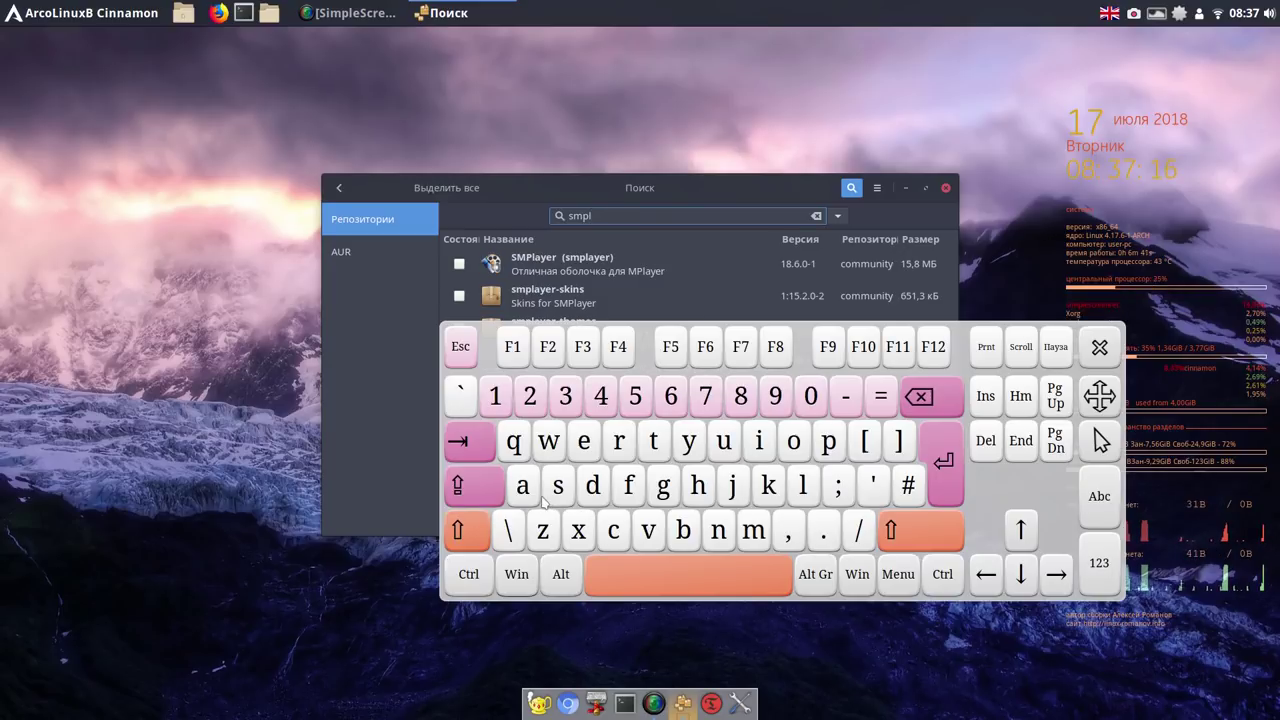
{"action": "left_click", "coordinate": [533, 488]}
{"action": "left_click", "coordinate": [690, 450]}
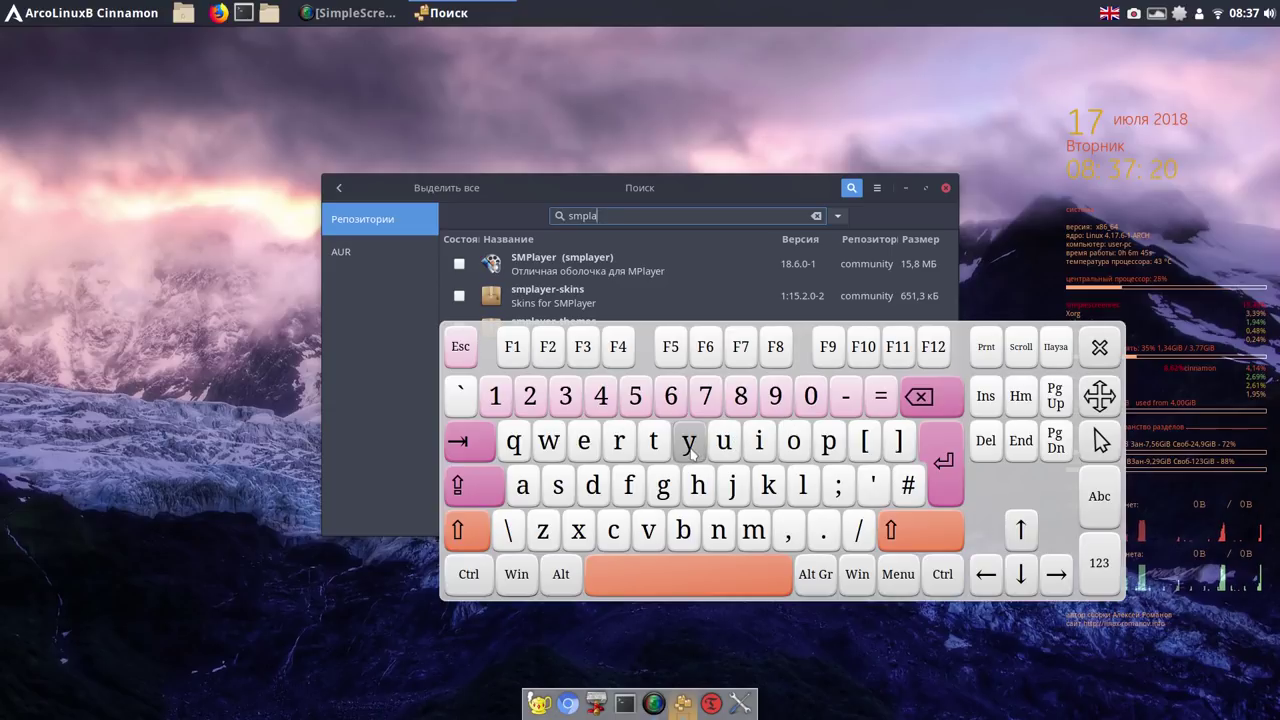
{"action": "left_click", "coordinate": [586, 450]}
{"action": "left_click", "coordinate": [624, 452]}
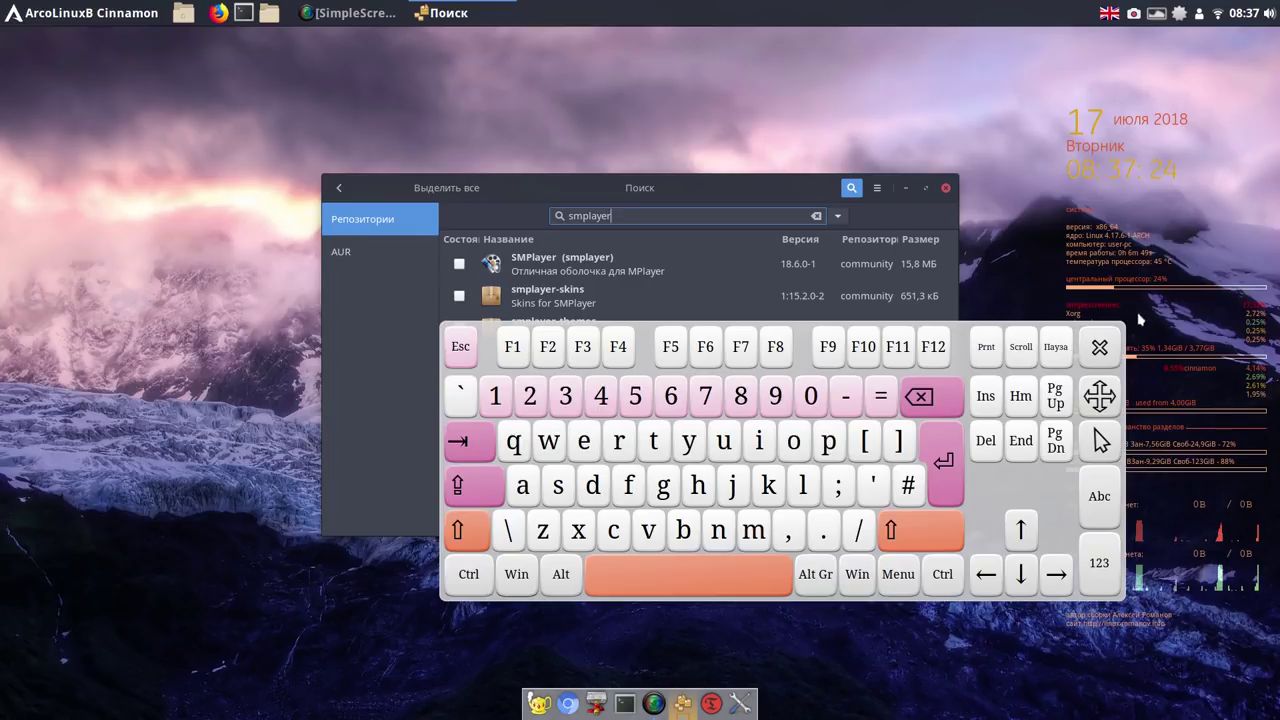
{"action": "left_click", "coordinate": [1117, 349]}
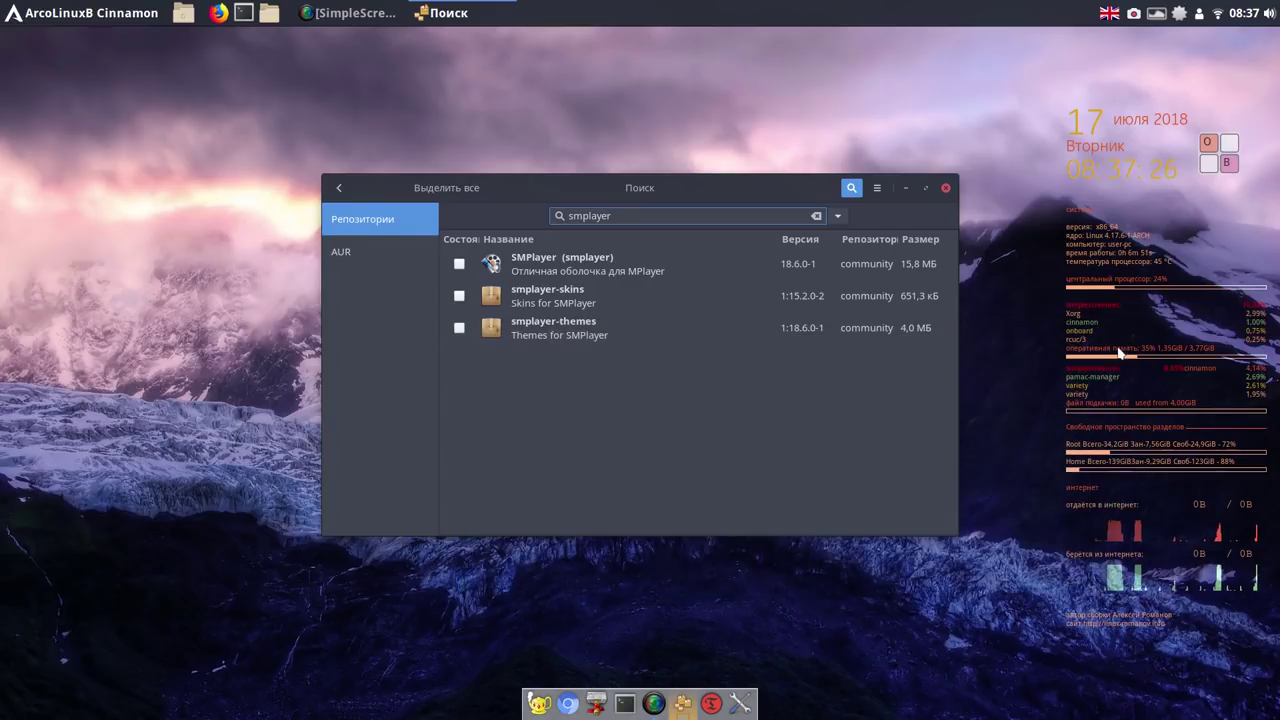
Mark the SMPlayer (smplayer) package for installation, apply the change and accept the transaction summary.
{"action": "left_click", "coordinate": [460, 264]}
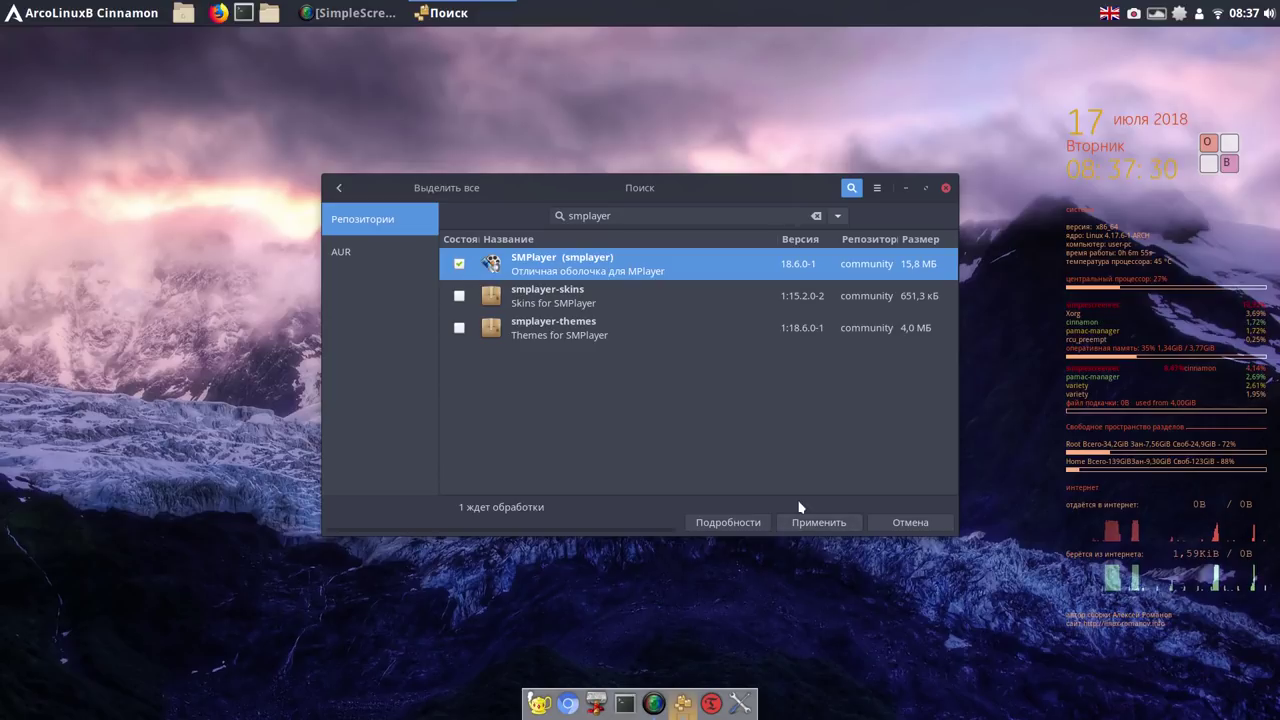
{"action": "left_click", "coordinate": [812, 531]}
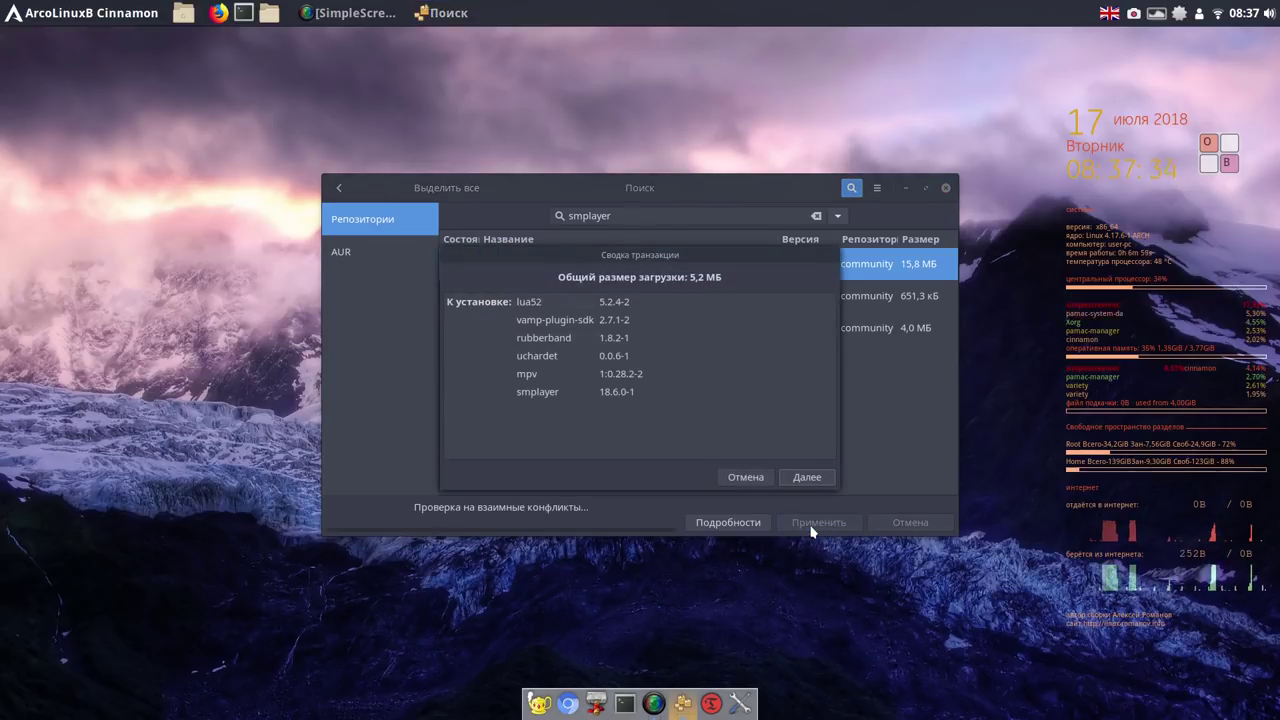
{"action": "left_click", "coordinate": [802, 479]}
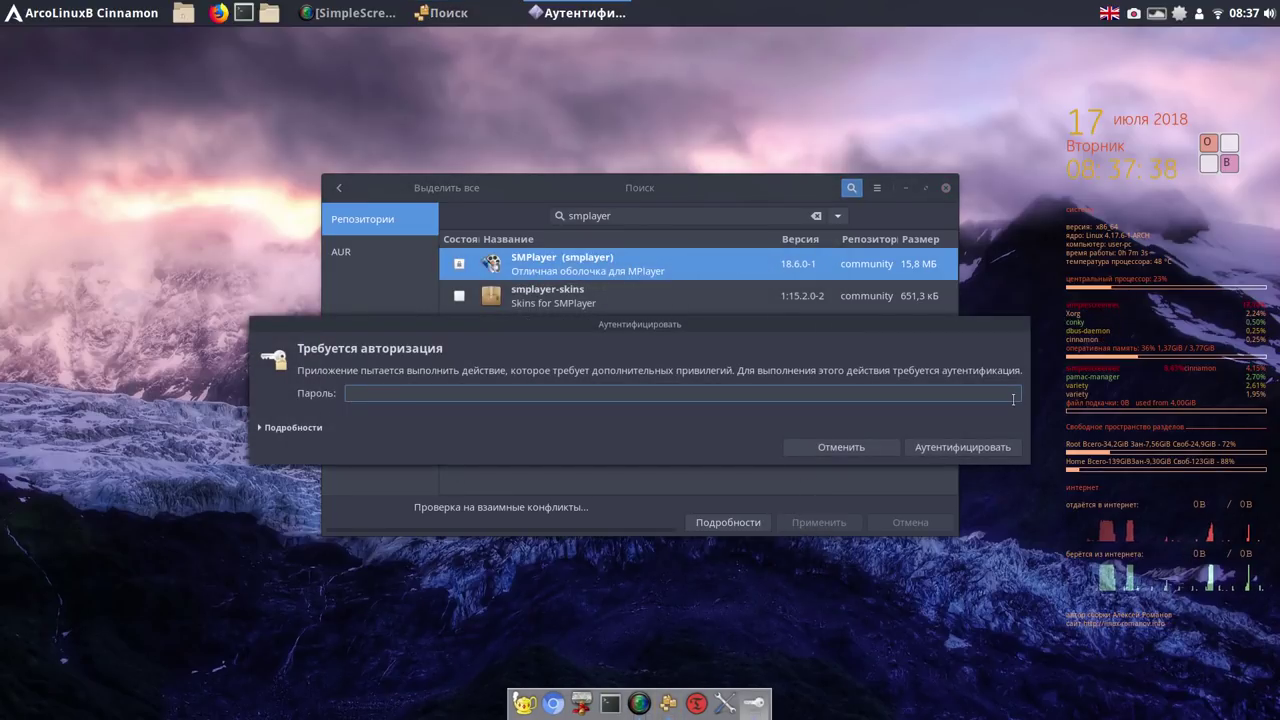
Bring up the on-screen keyboard and enter the account password to authorize the SMPlayer installation.
{"action": "left_click", "coordinate": [1228, 163]}
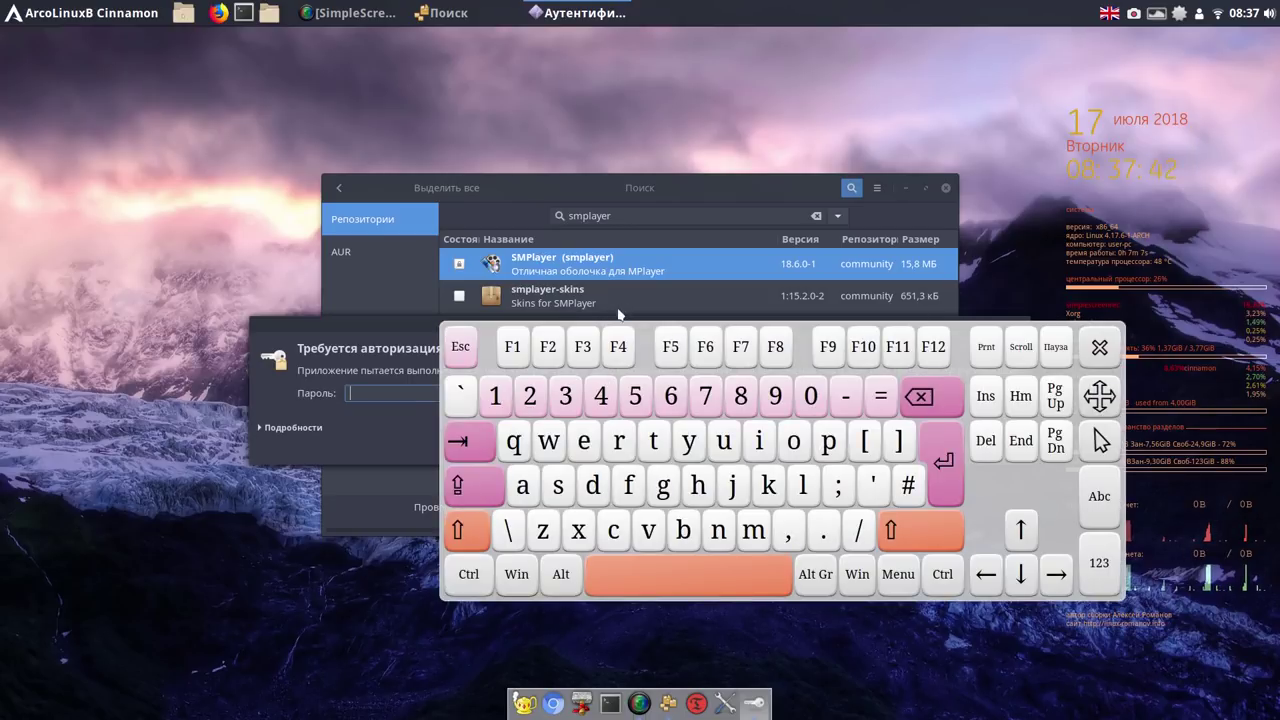
{"action": "left_click", "coordinate": [505, 396]}
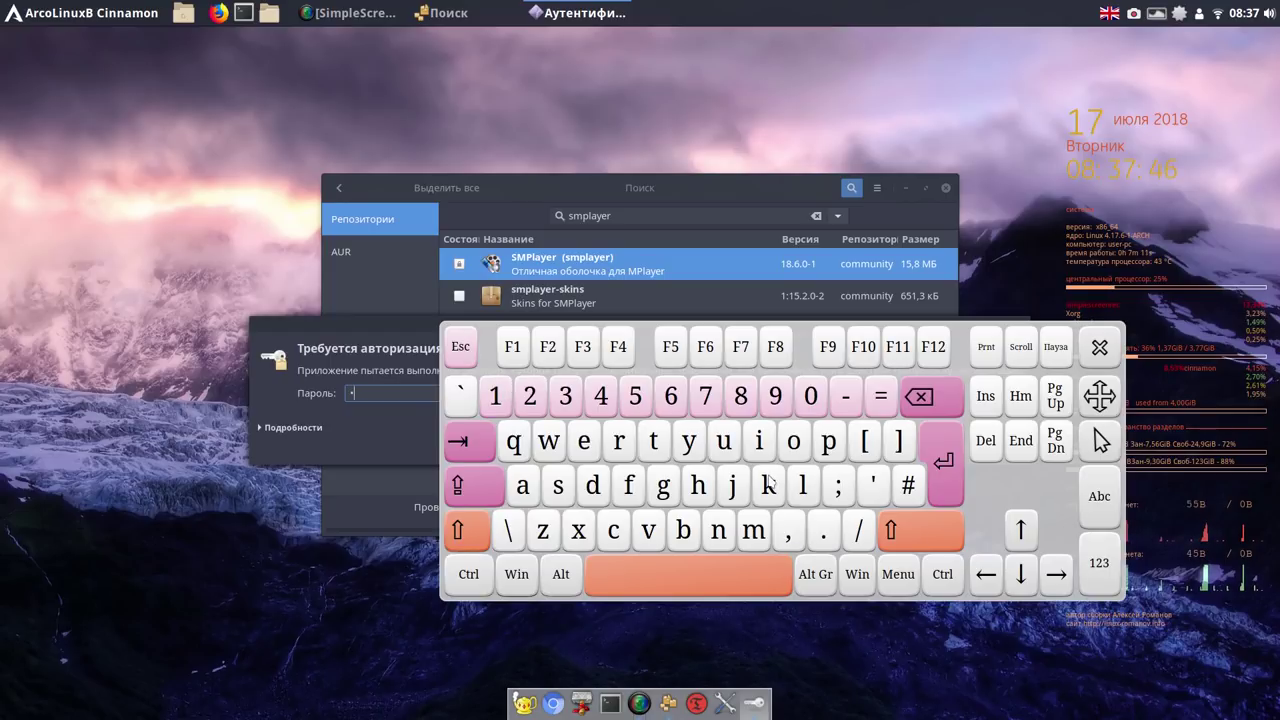
{"action": "left_click", "coordinate": [942, 469]}
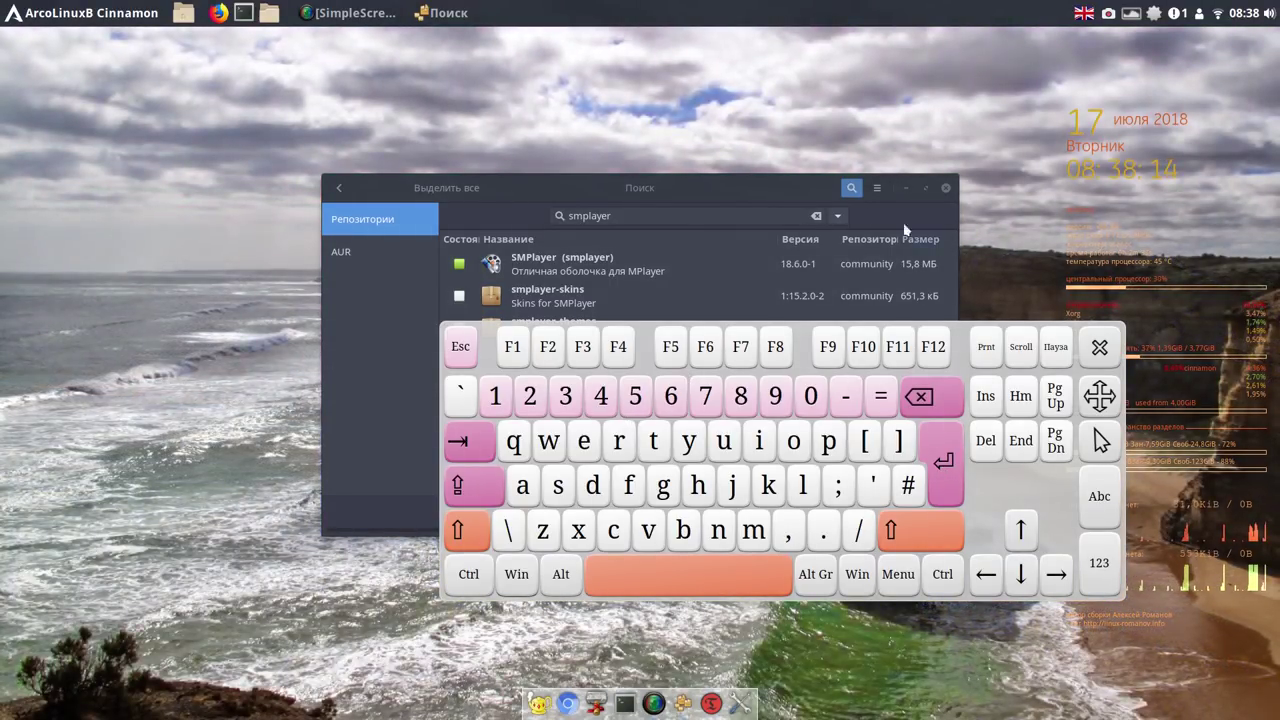
Replace the package search with "smtube" using the on-screen keyboard, and collapse the keyboard to its floating icon.
{"action": "left_click", "coordinate": [816, 217]}
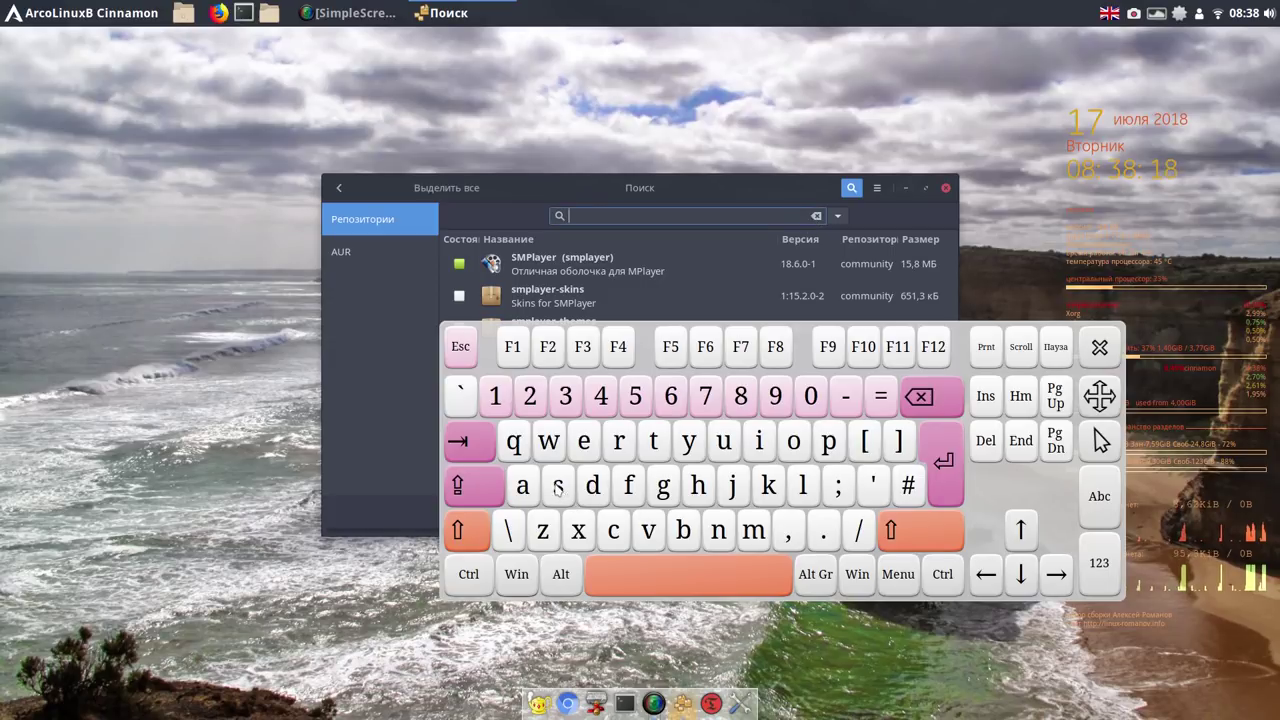
{"action": "left_click", "coordinate": [560, 490]}
{"action": "left_click", "coordinate": [754, 531]}
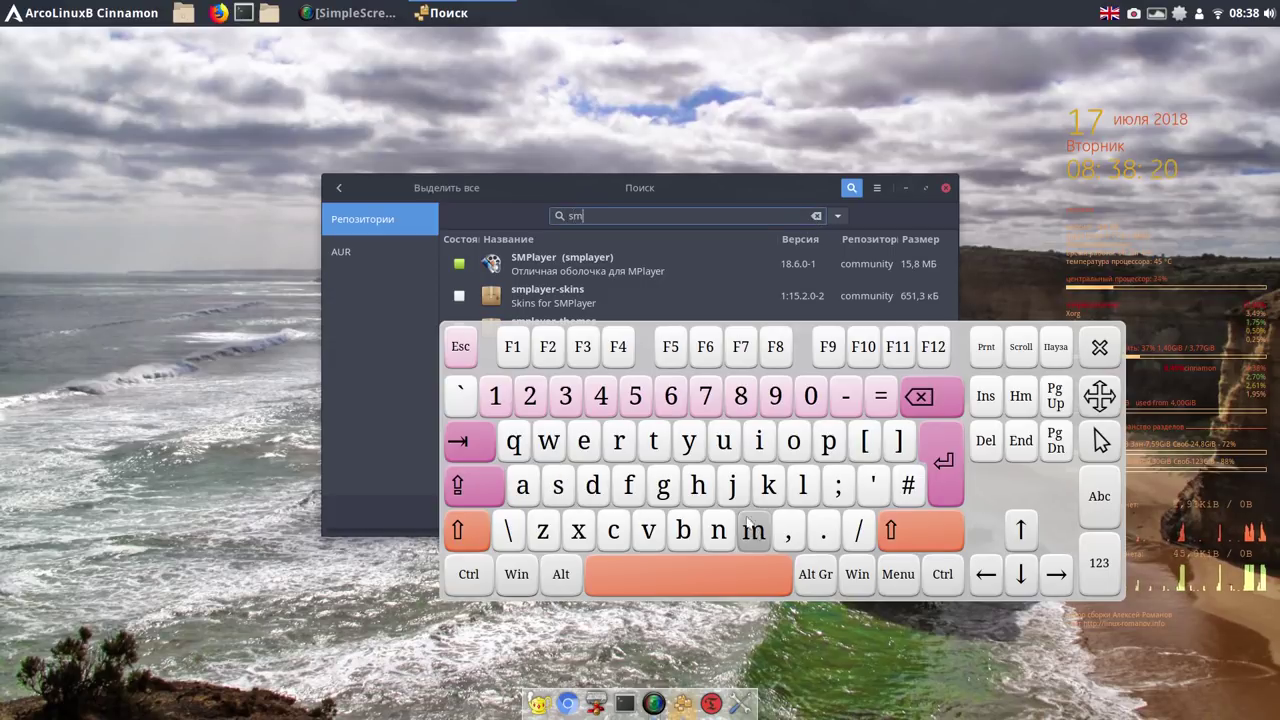
{"action": "left_click", "coordinate": [660, 432]}
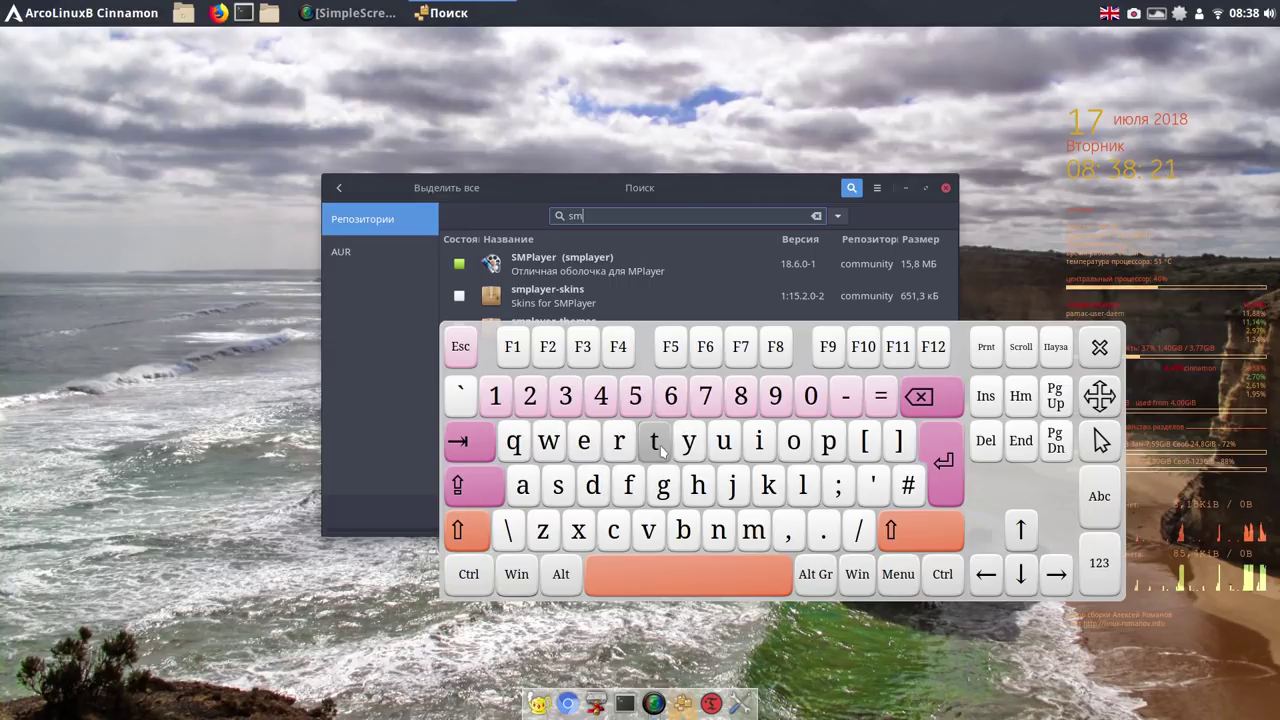
{"action": "left_click", "coordinate": [726, 444]}
{"action": "left_click", "coordinate": [683, 531]}
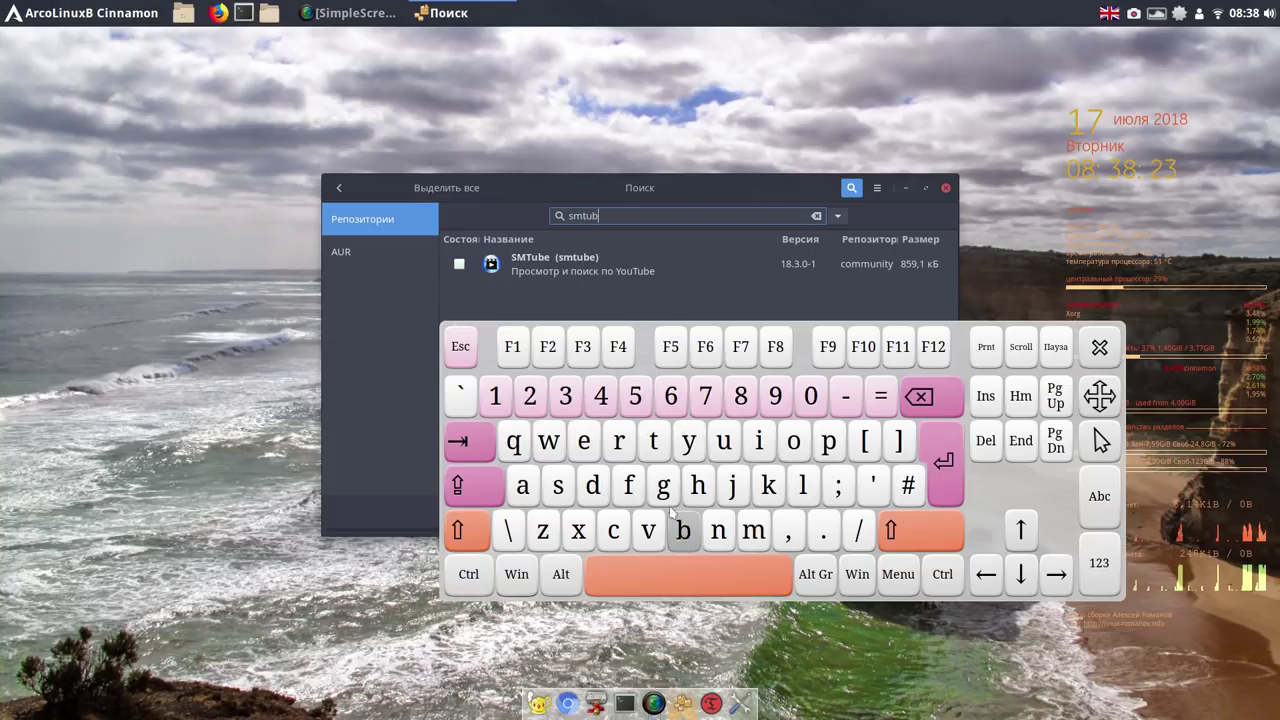
{"action": "left_click", "coordinate": [587, 443]}
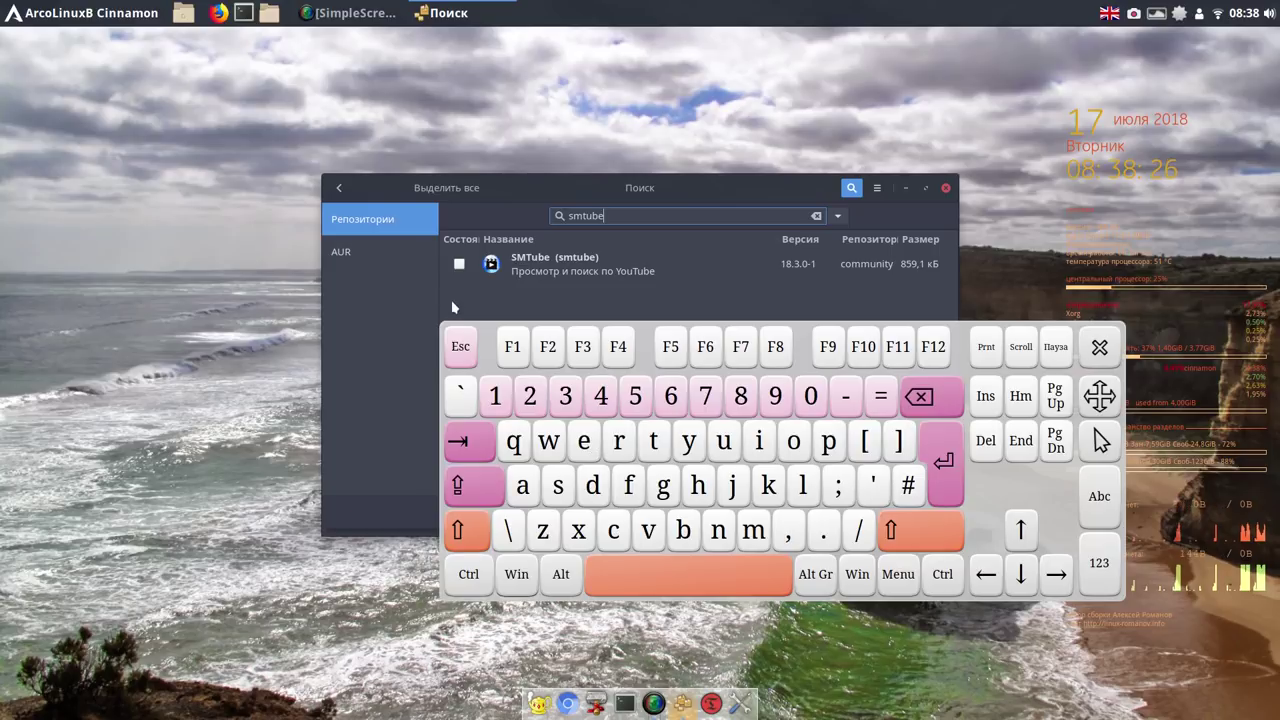
{"action": "left_click", "coordinate": [1104, 347]}
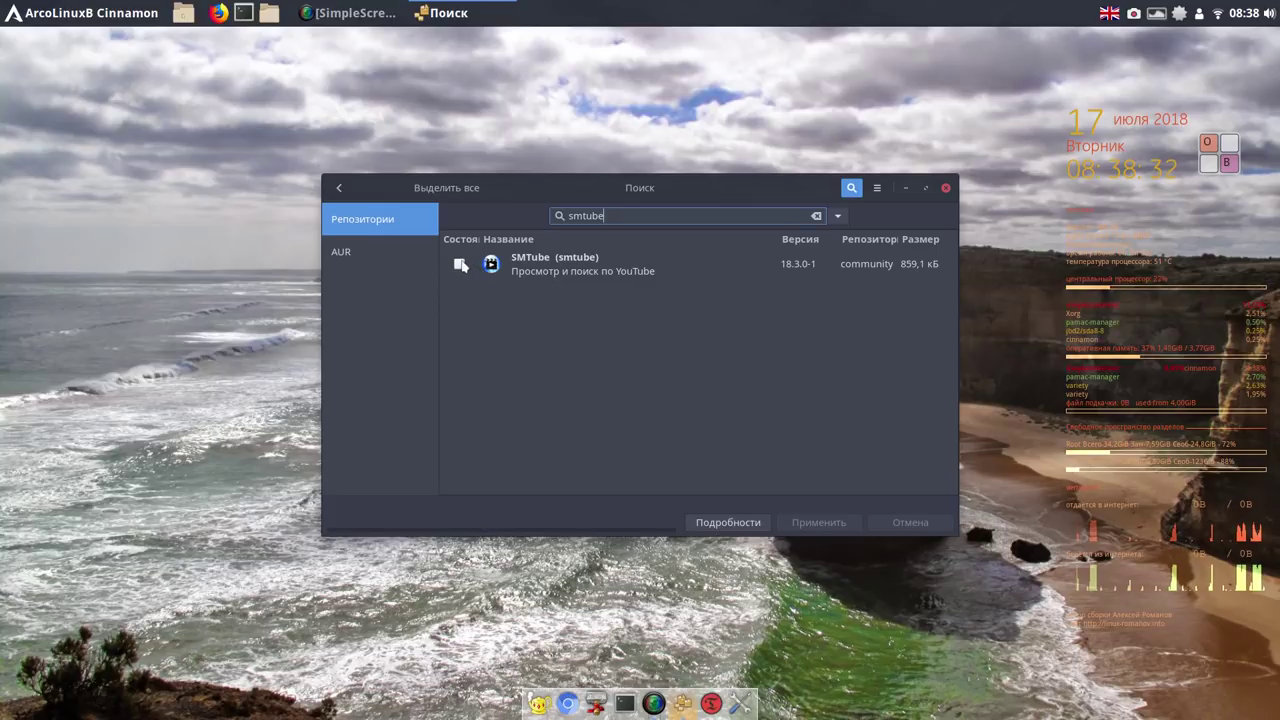
Install the SMTube (smtube) package from the search results and accept the transaction.
{"action": "left_click", "coordinate": [460, 265]}
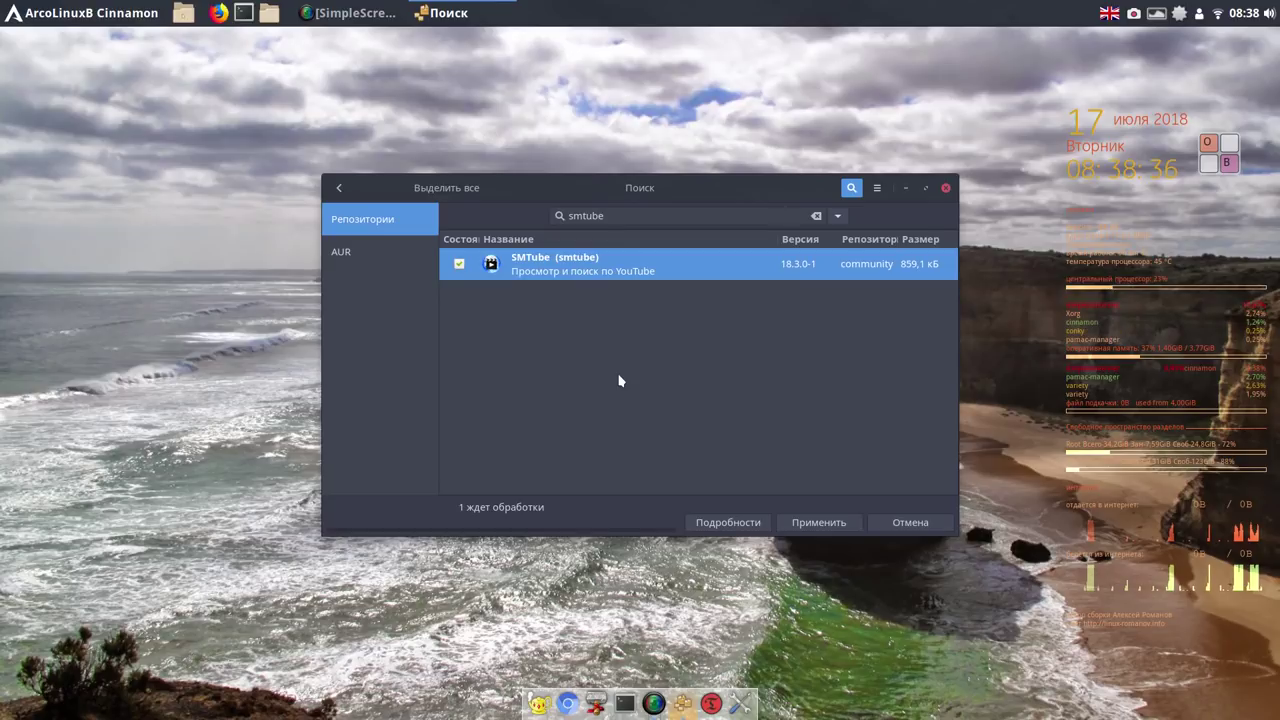
{"action": "left_click", "coordinate": [819, 523]}
{"action": "left_click", "coordinate": [822, 479]}
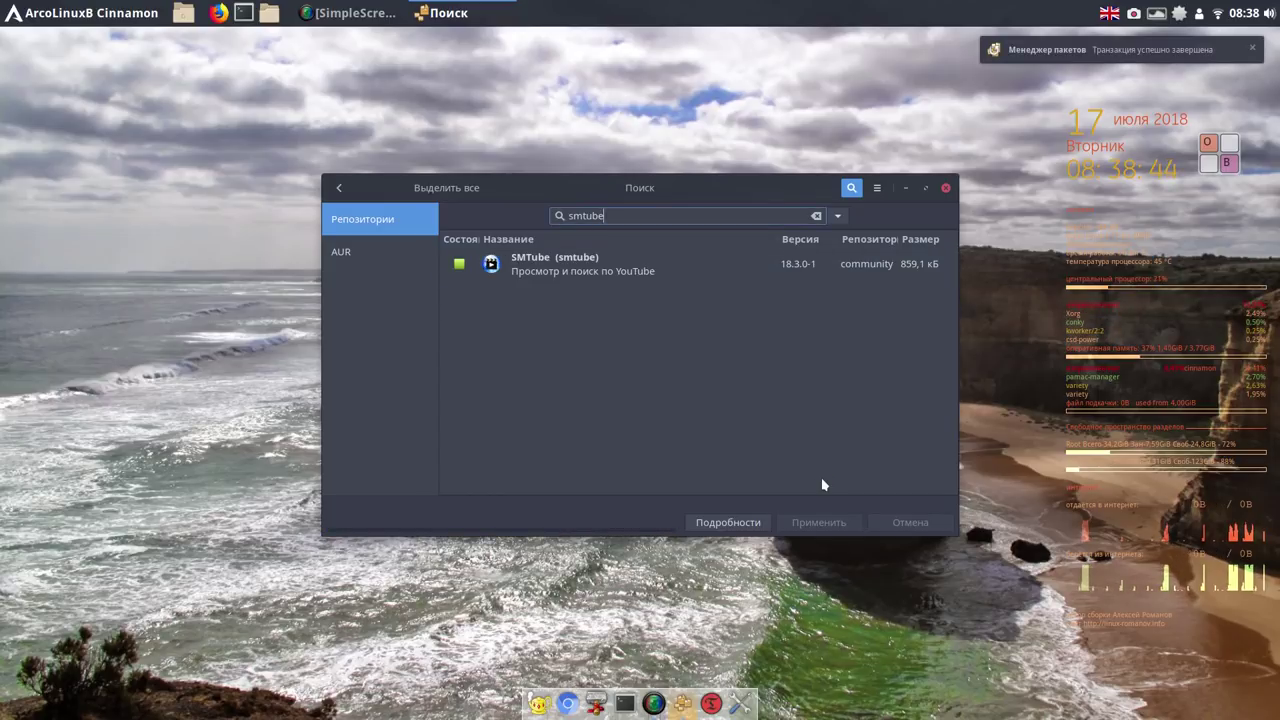
Replace the package search with "openshot" using the on-screen keyboard, and collapse the keyboard to its floating icon.
{"action": "left_click", "coordinate": [817, 217]}
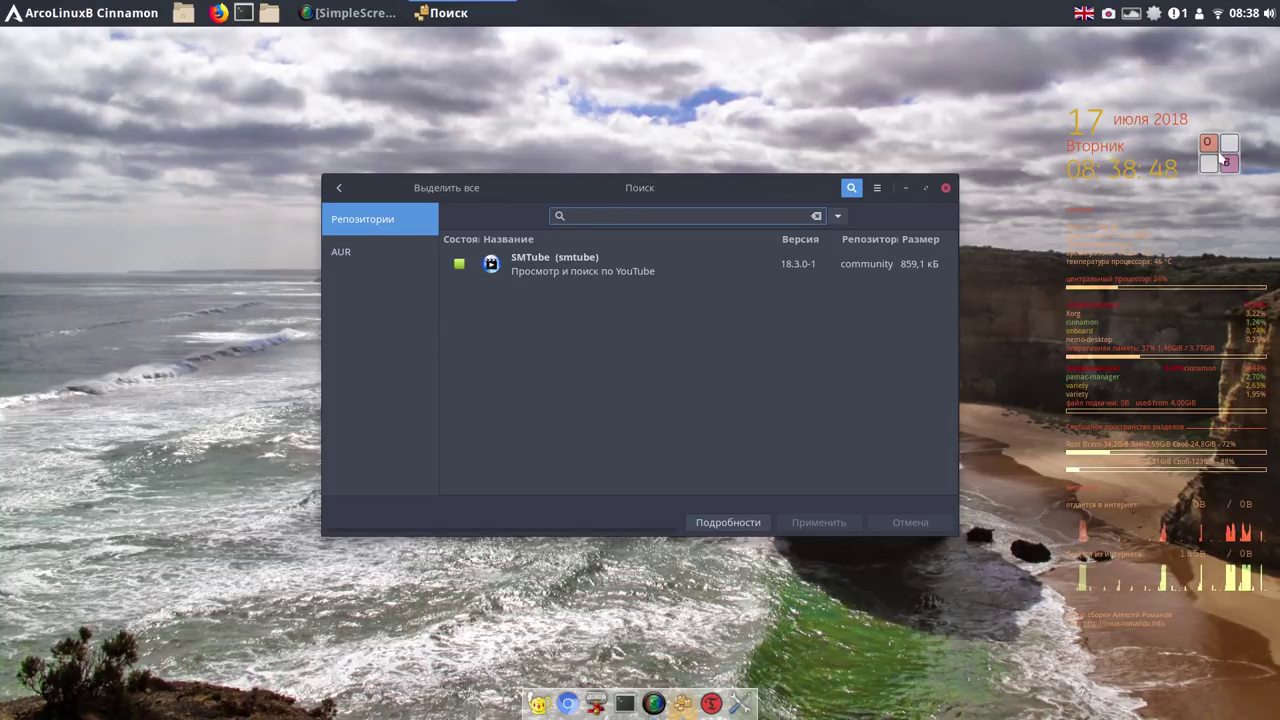
{"action": "left_click", "coordinate": [1217, 159]}
{"action": "left_click", "coordinate": [796, 450]}
{"action": "left_click", "coordinate": [836, 453]}
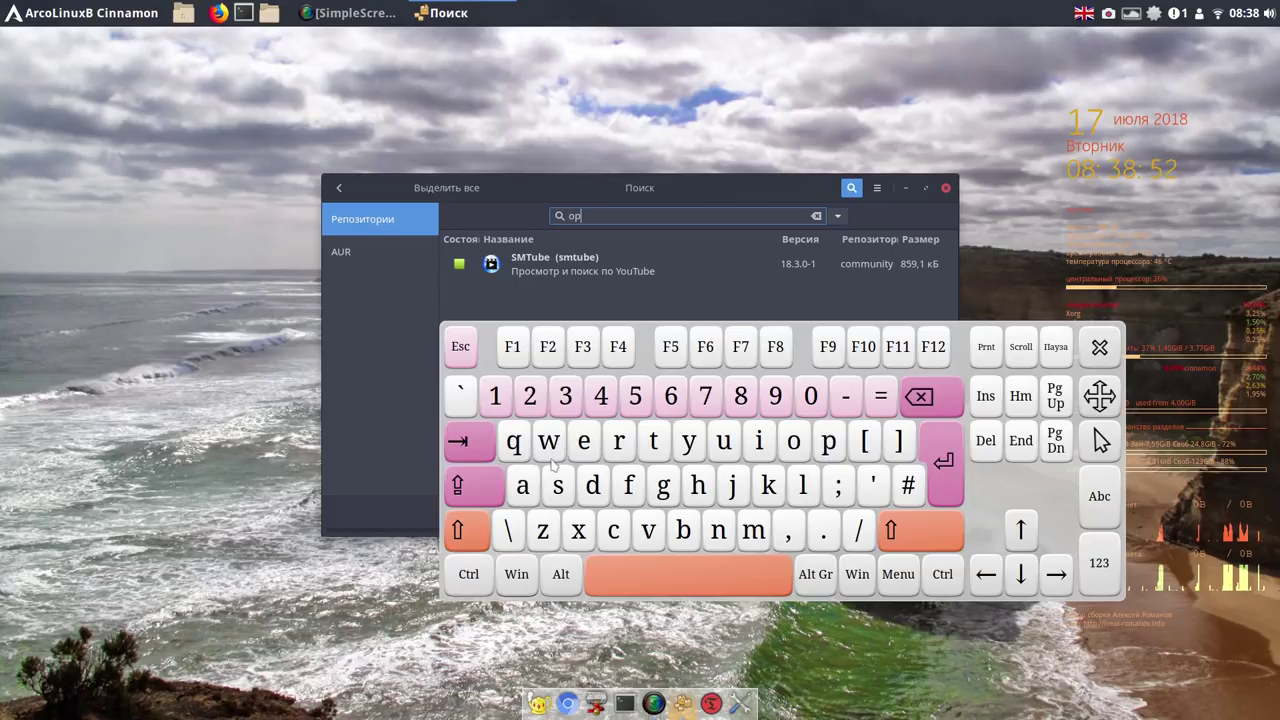
{"action": "left_click", "coordinate": [590, 446]}
{"action": "left_click", "coordinate": [720, 538]}
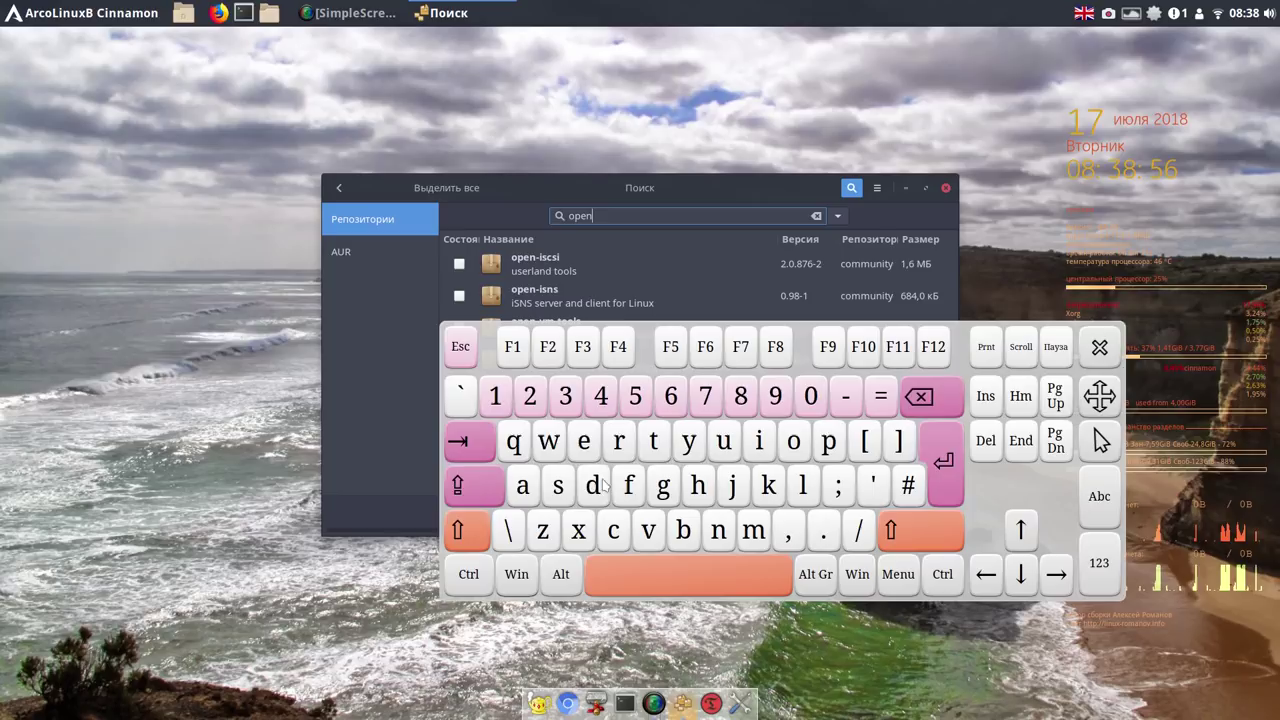
{"action": "left_click", "coordinate": [570, 487]}
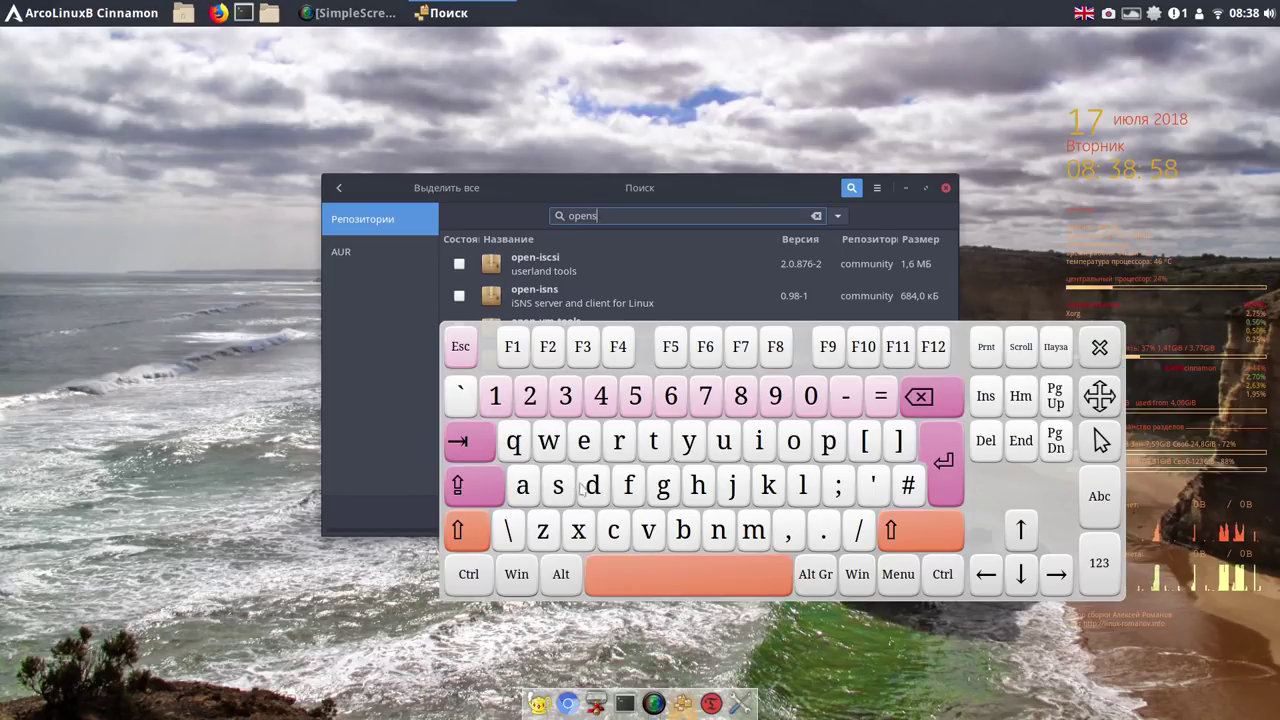
{"action": "left_click", "coordinate": [699, 487]}
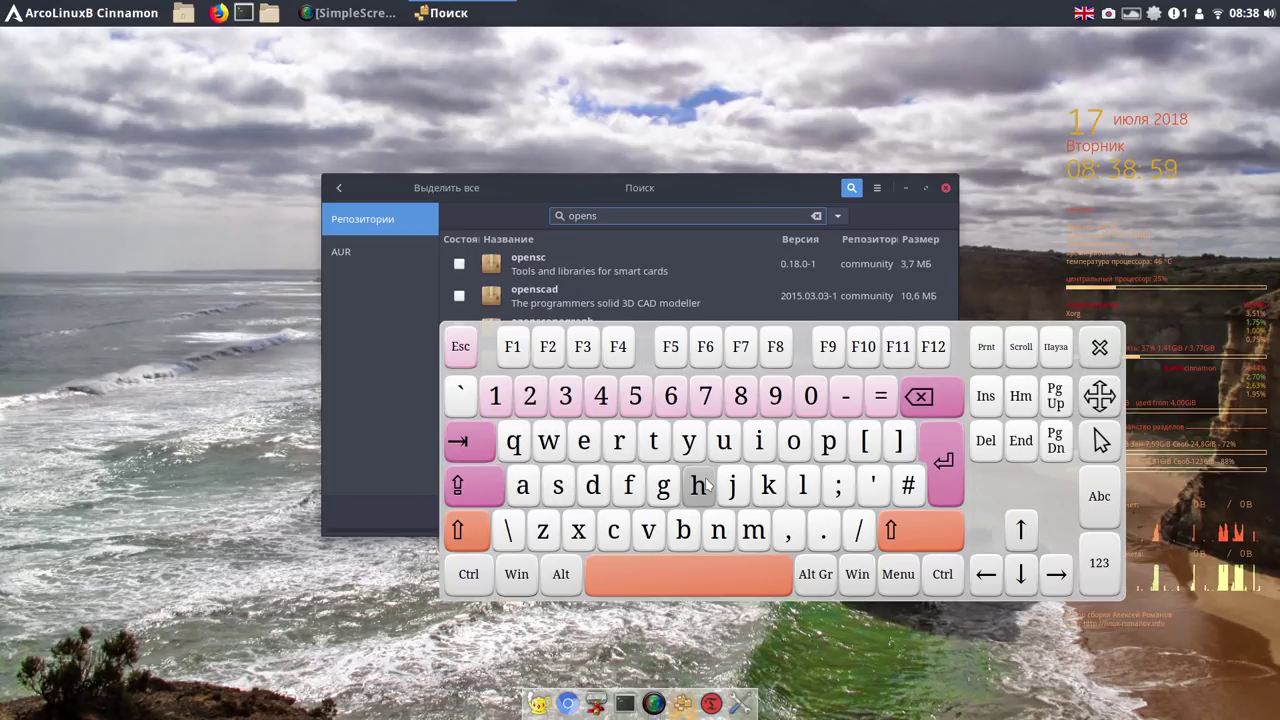
{"action": "left_click", "coordinate": [796, 442]}
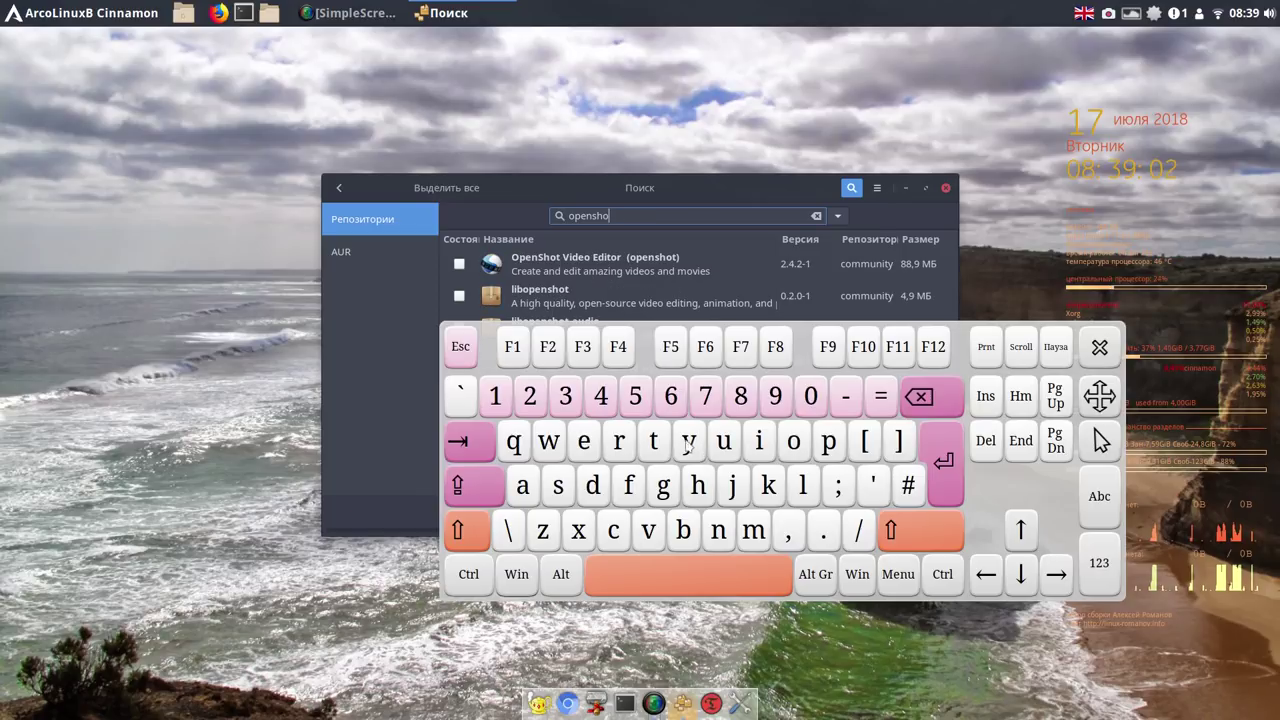
{"action": "left_click", "coordinate": [665, 442]}
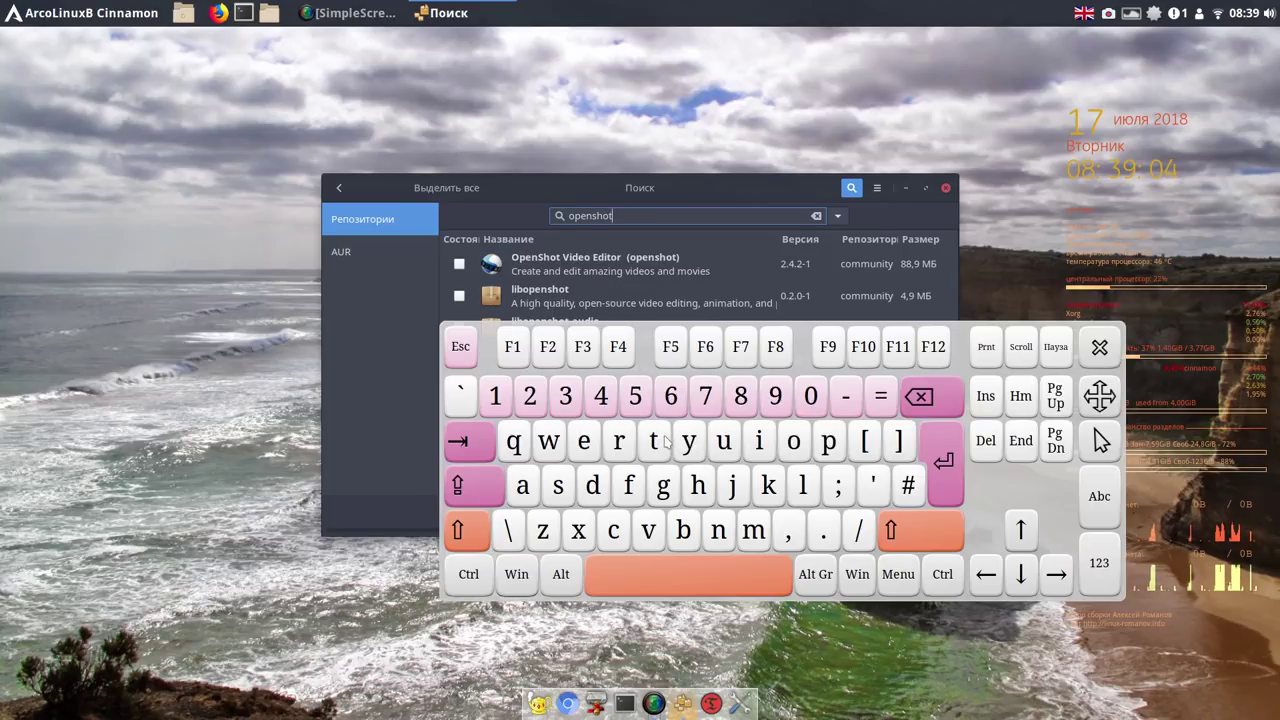
{"action": "left_click", "coordinate": [1102, 349]}
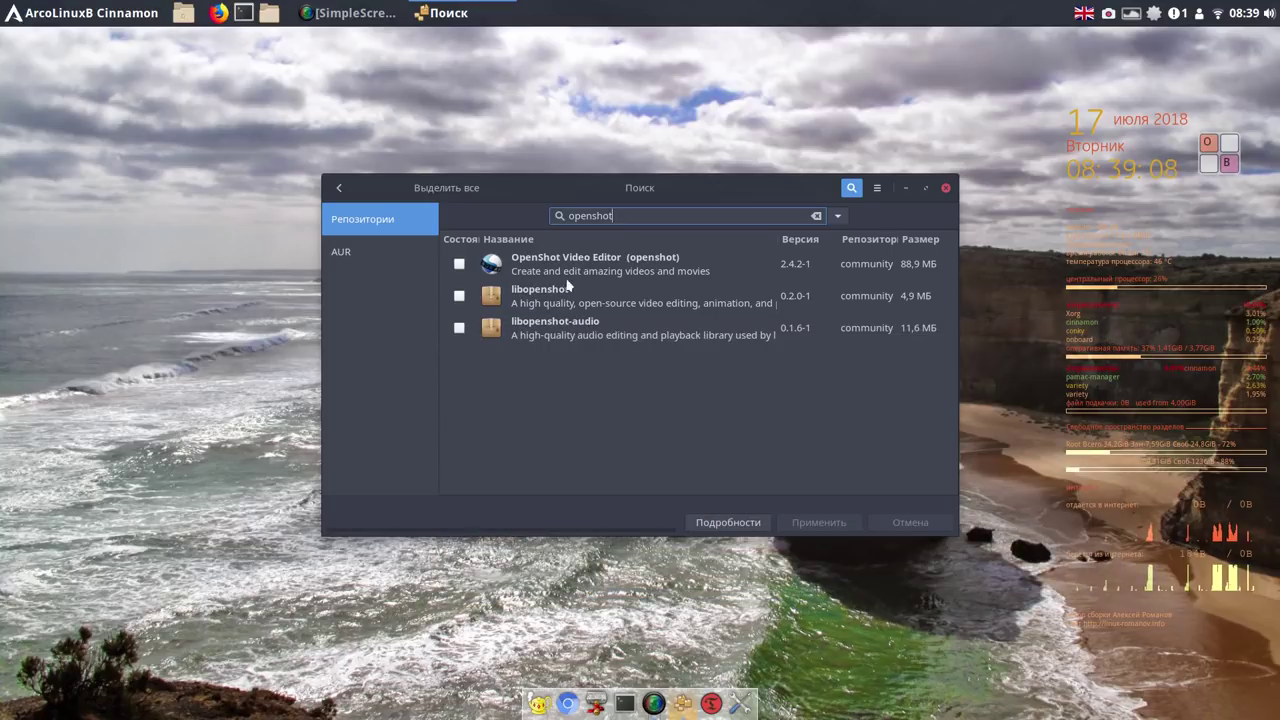
Install the OpenShot Video Editor (openshot) package from the search results, accepting the transaction summary.
{"action": "left_click", "coordinate": [466, 264]}
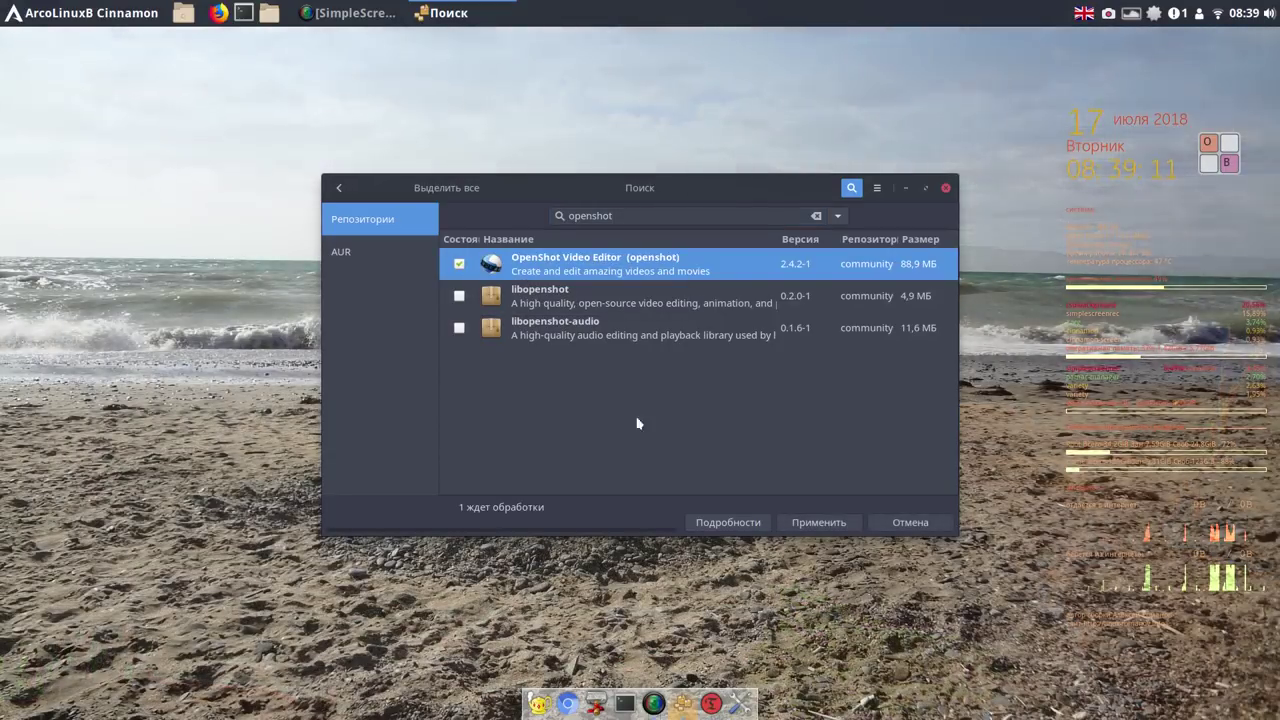
{"action": "left_click", "coordinate": [826, 524]}
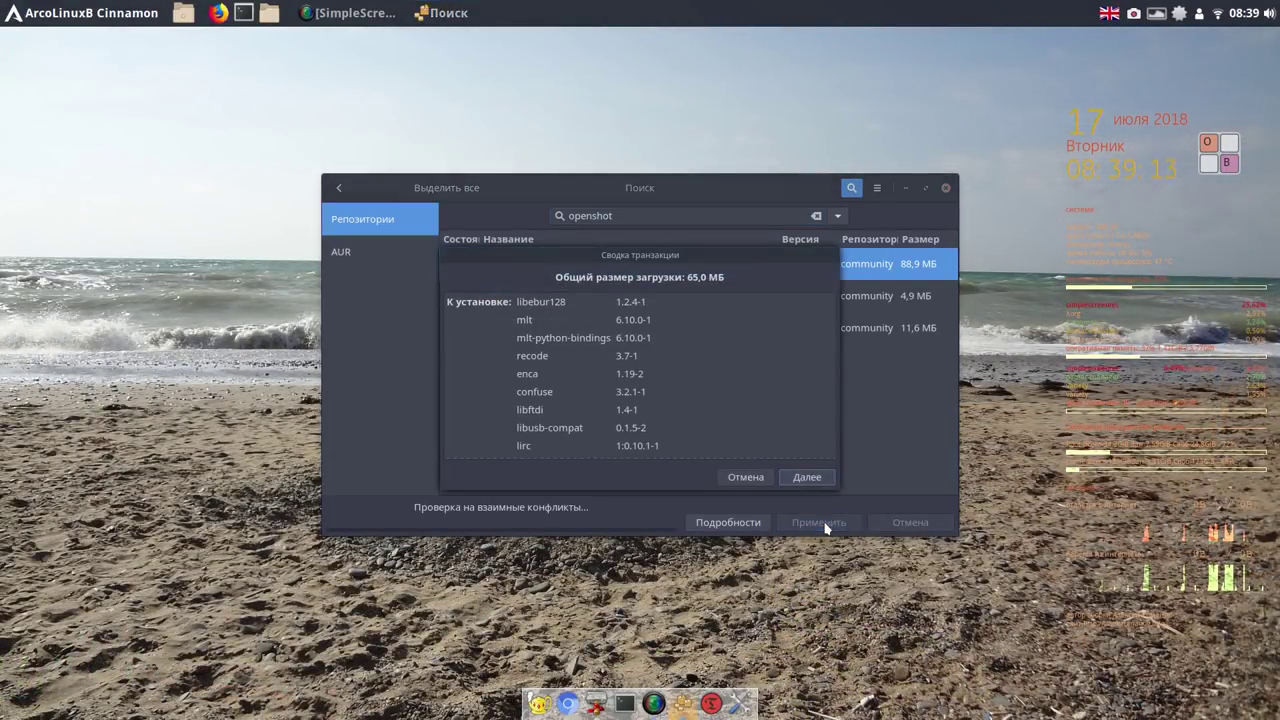
{"action": "left_click", "coordinate": [806, 477]}
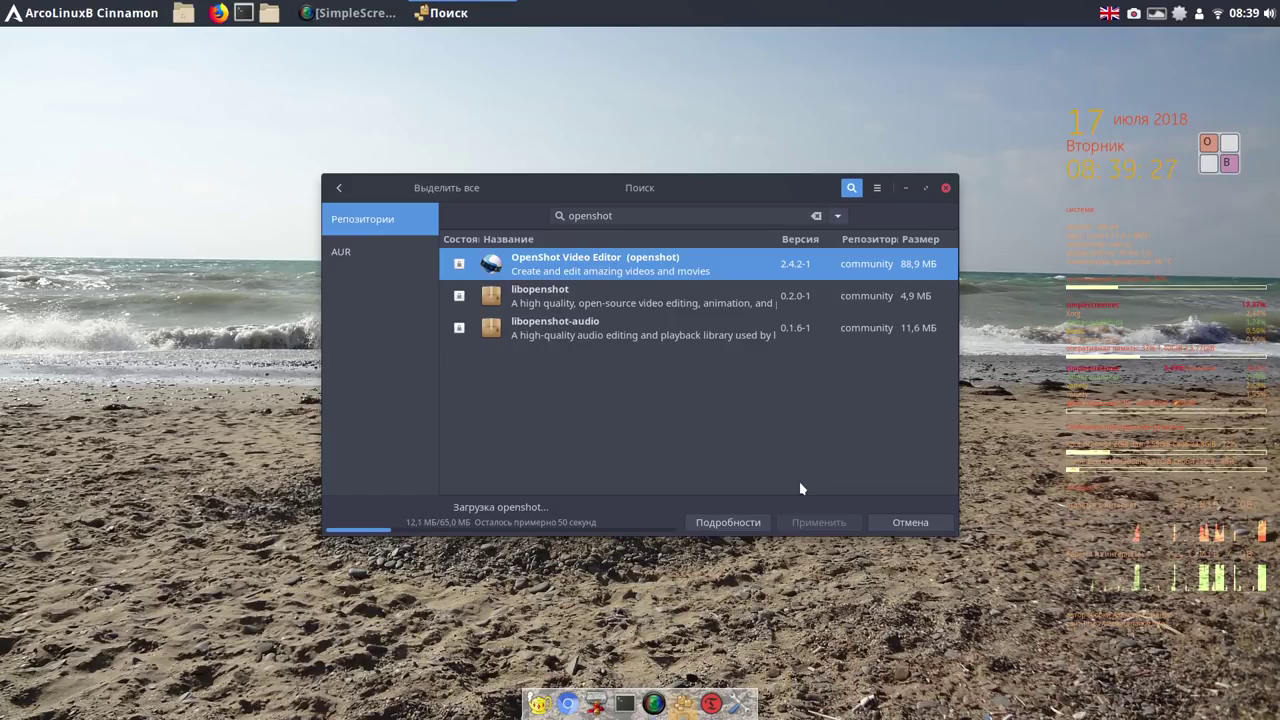
{"action": "left_click", "coordinate": [1135, 14]}
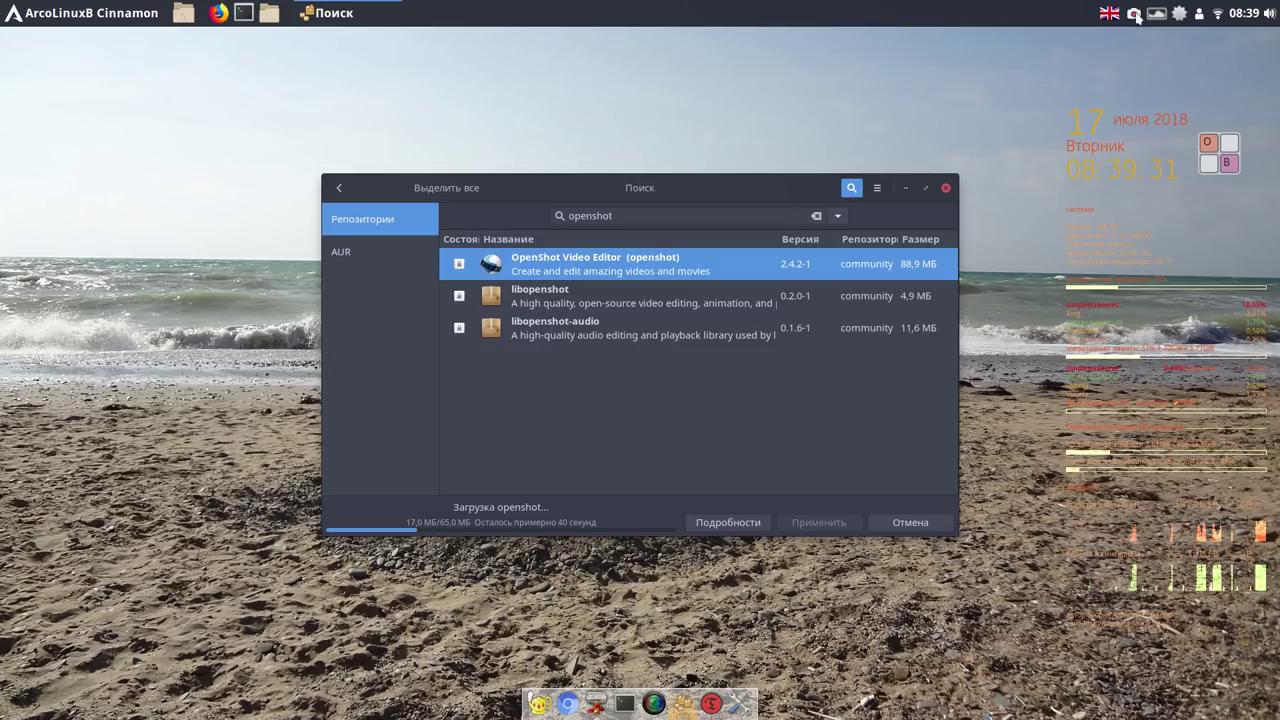
{"action": "right_click", "coordinate": [1135, 14]}
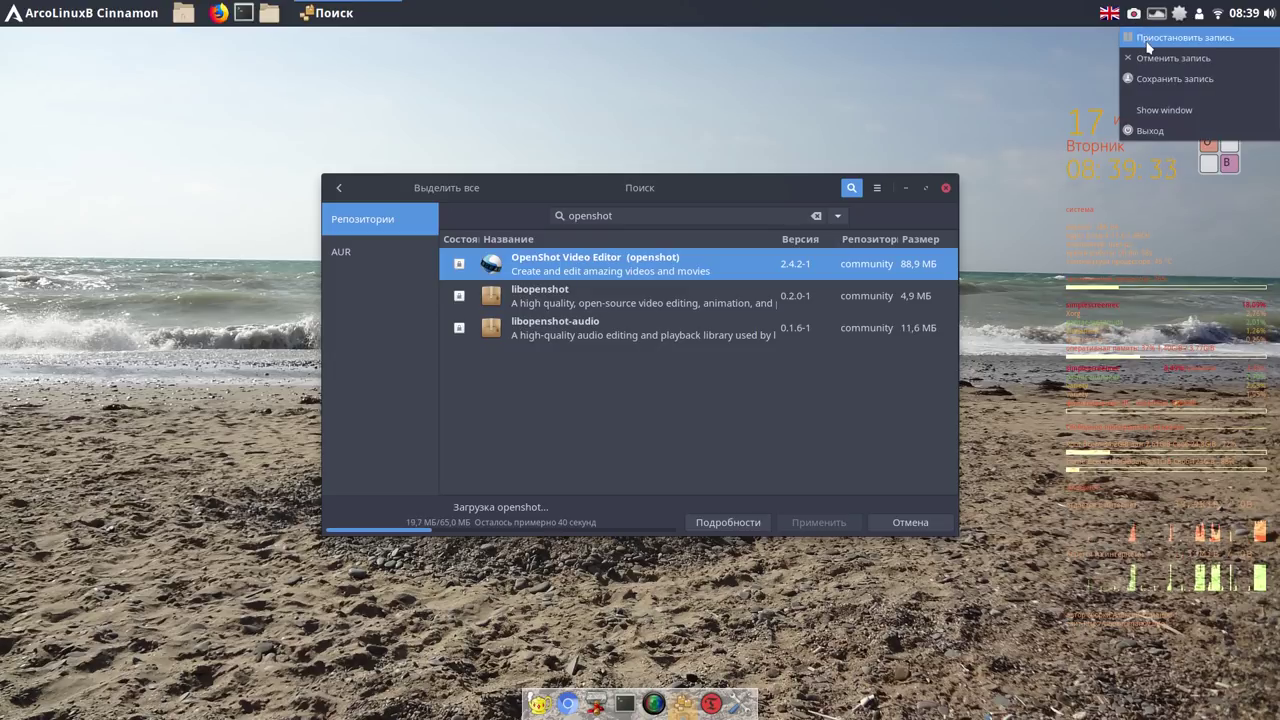
{"action": "left_click", "coordinate": [1170, 38]}
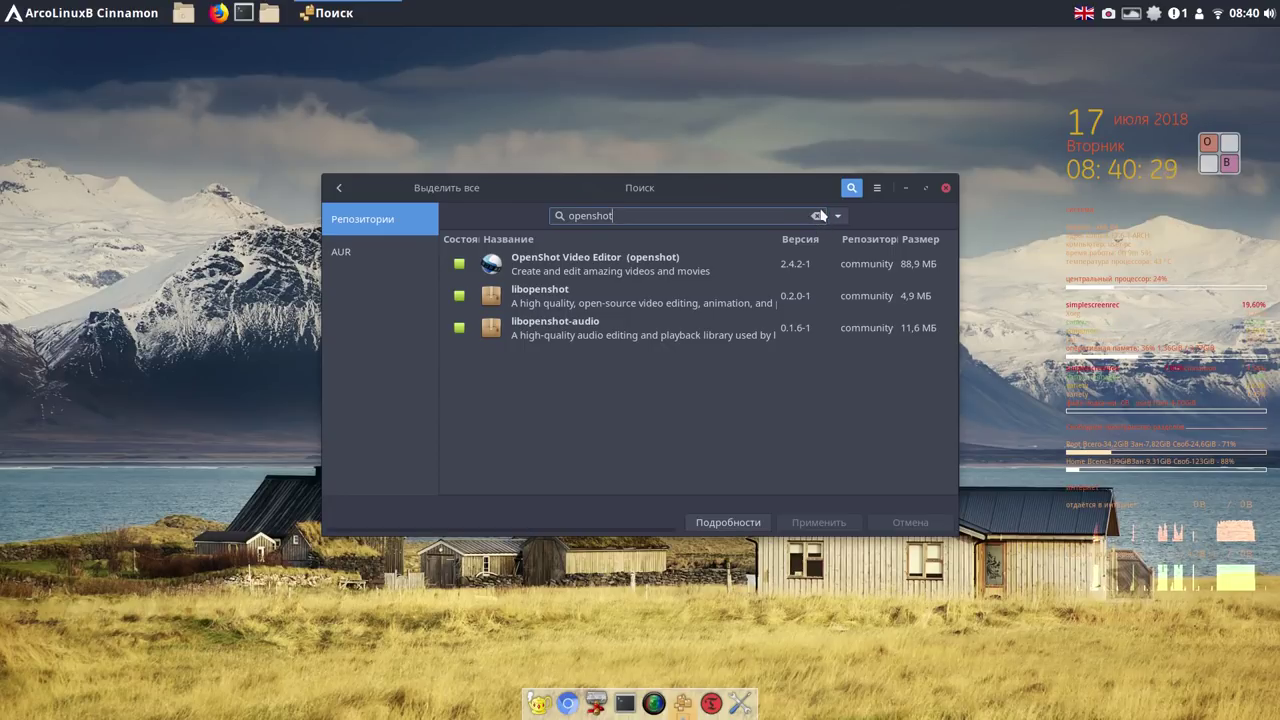
Replace the package search with "audacity" using the on-screen keyboard, and collapse the keyboard to its floating icon.
{"action": "left_click", "coordinate": [818, 215]}
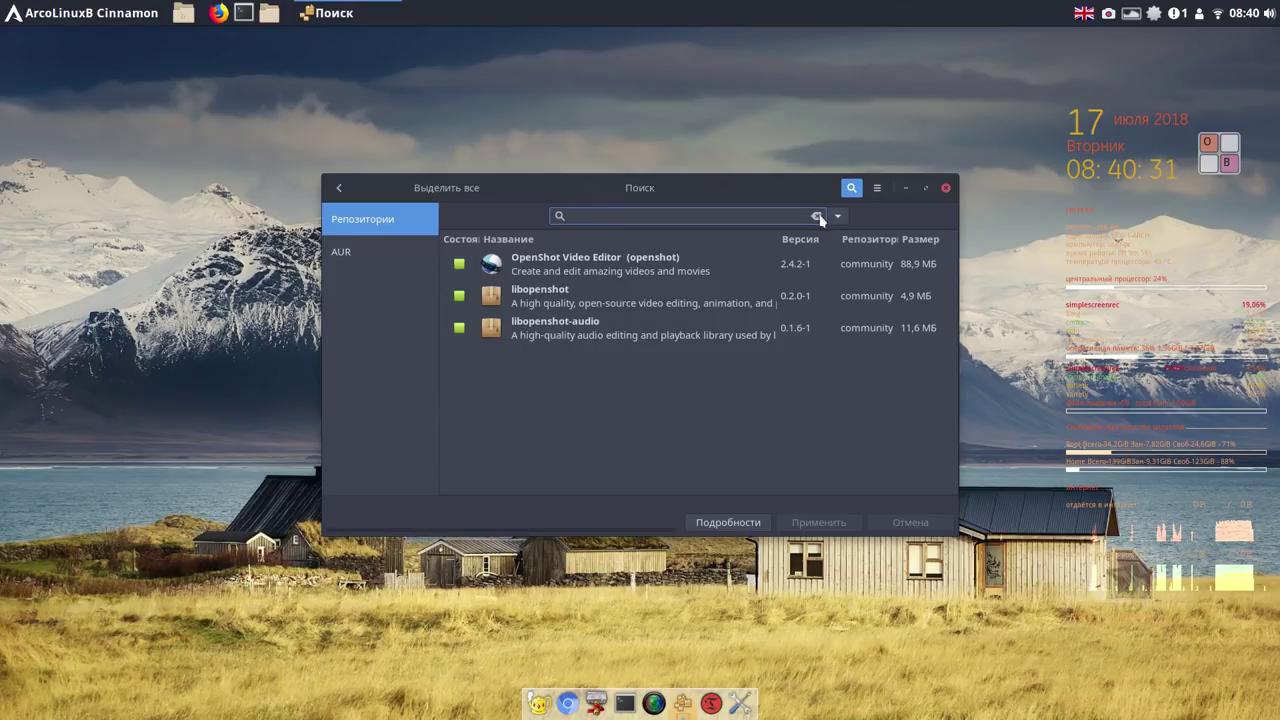
{"action": "left_click", "coordinate": [1230, 161]}
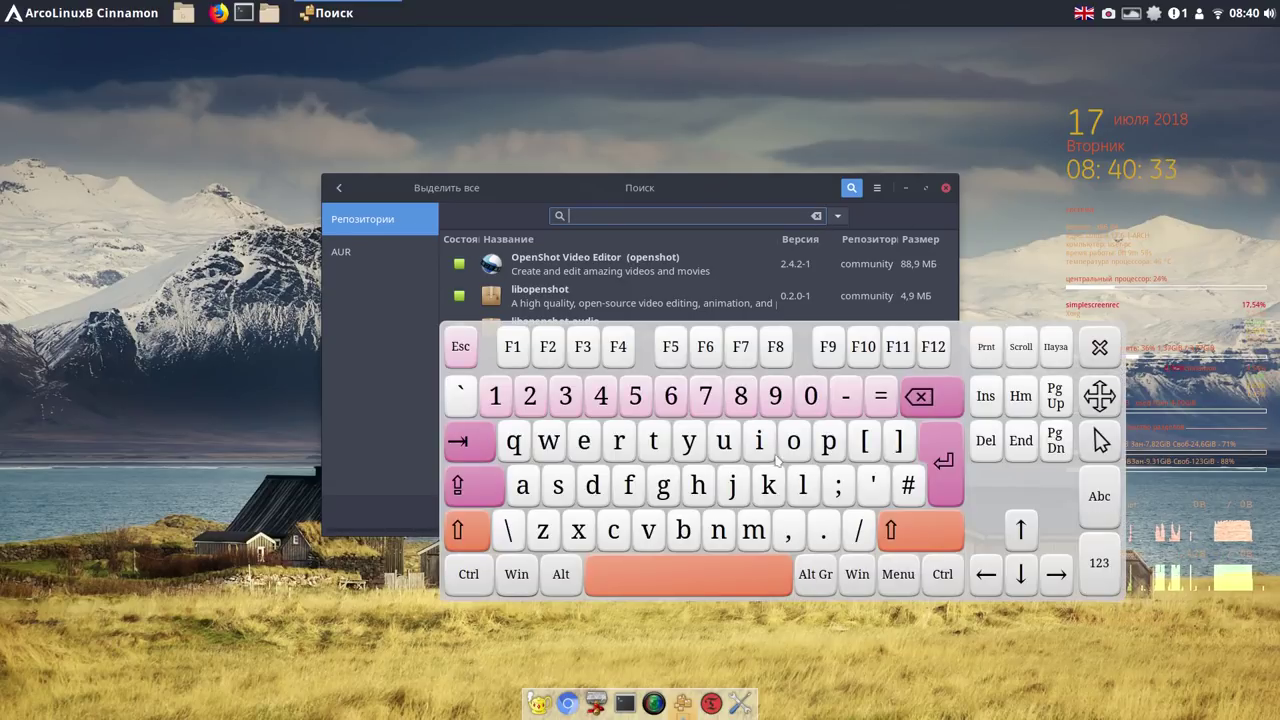
{"action": "left_click", "coordinate": [522, 490]}
{"action": "left_click", "coordinate": [728, 443]}
{"action": "left_click", "coordinate": [593, 486]}
{"action": "left_click", "coordinate": [522, 486]}
{"action": "left_click", "coordinate": [613, 531]}
{"action": "left_click", "coordinate": [759, 443]}
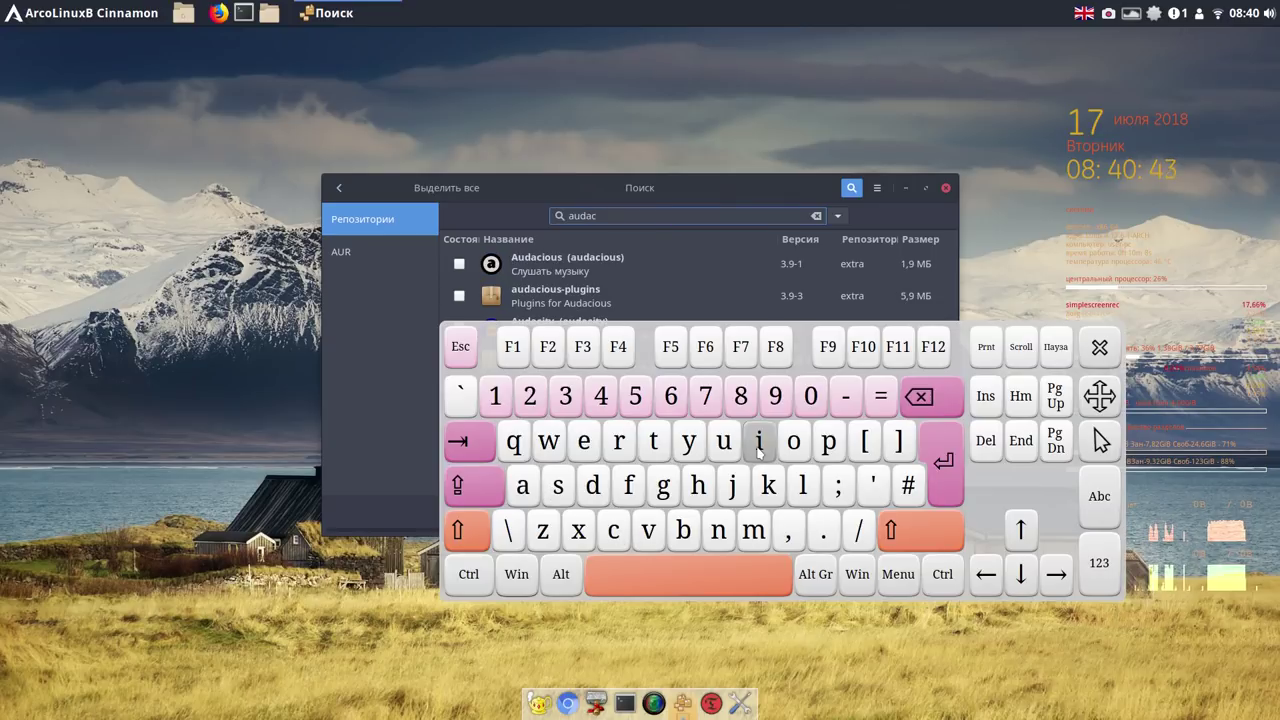
{"action": "left_click", "coordinate": [654, 443]}
{"action": "left_click", "coordinate": [690, 445]}
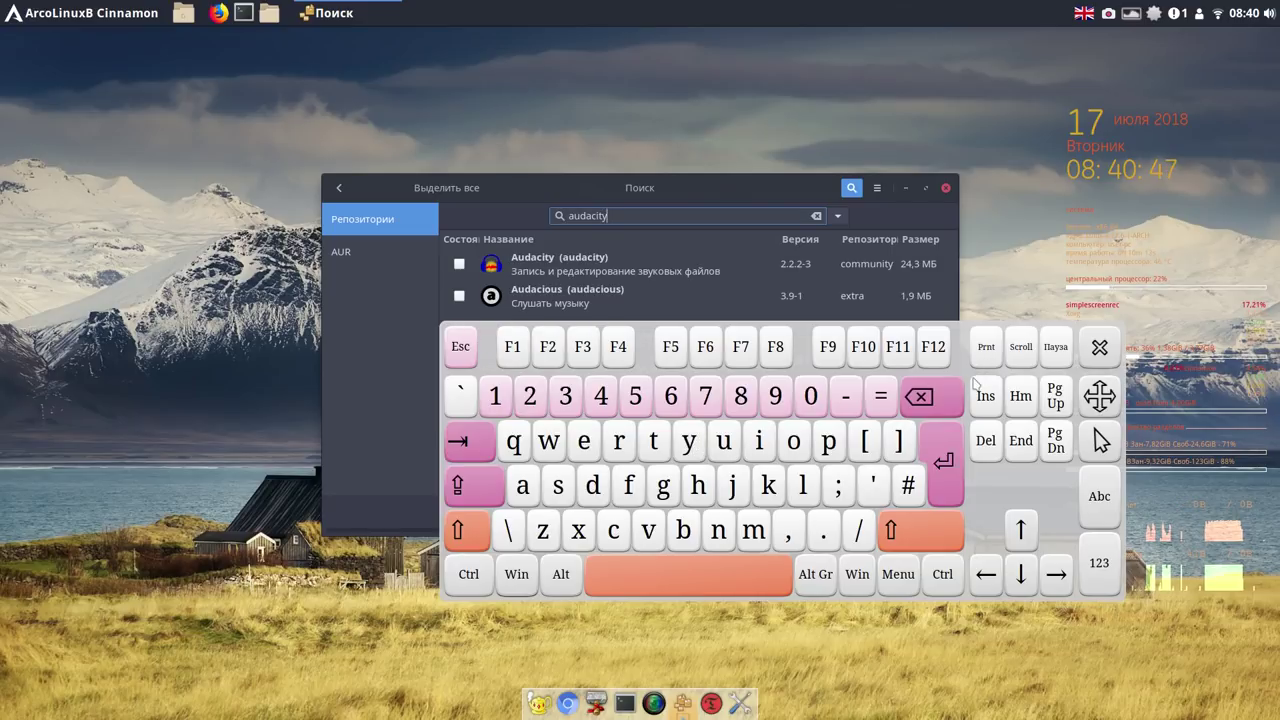
{"action": "left_click", "coordinate": [1099, 350]}
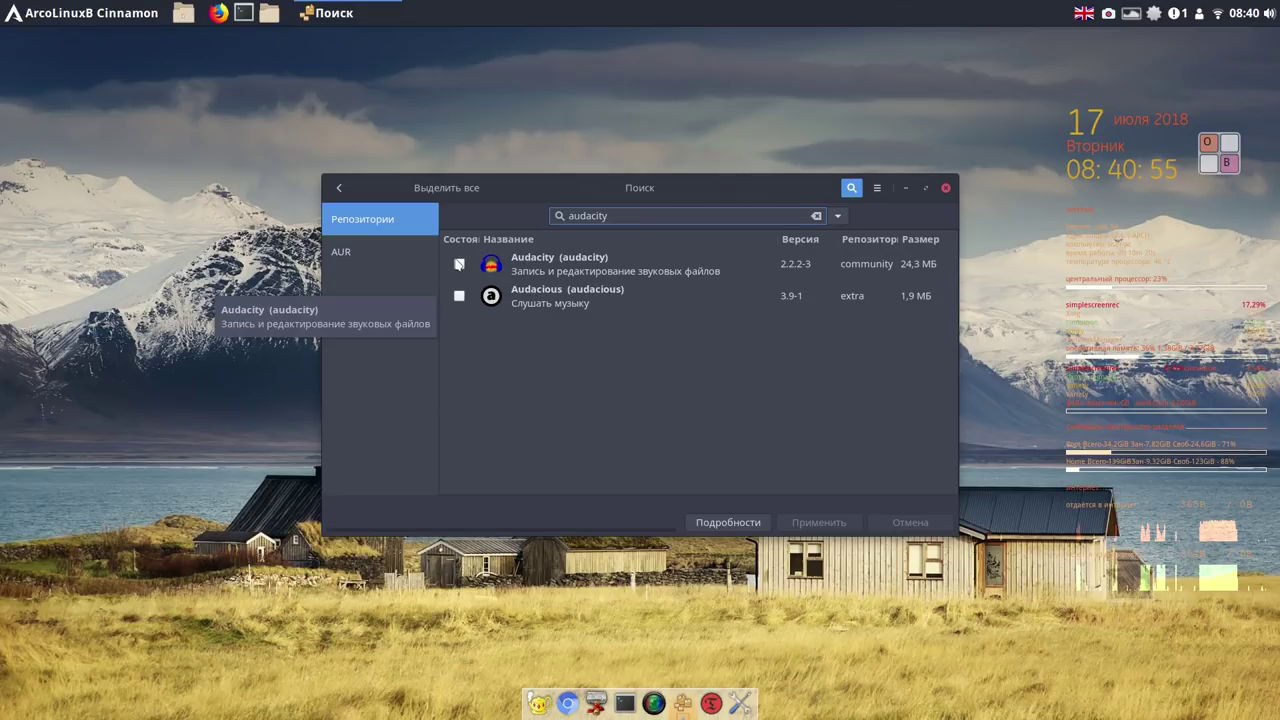
Install the Audacity (audacity) package from the search results, accepting the transaction summary, and minimize the package manager.
{"action": "left_click", "coordinate": [459, 264]}
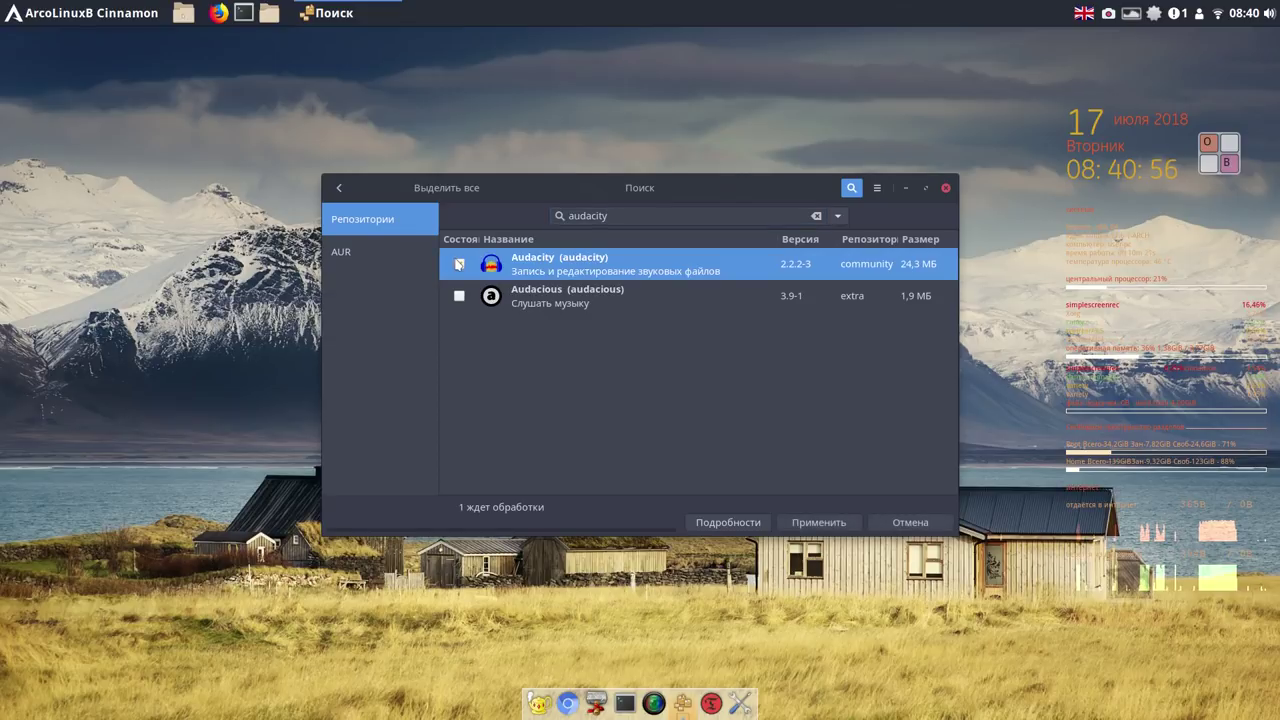
{"action": "left_click", "coordinate": [816, 524]}
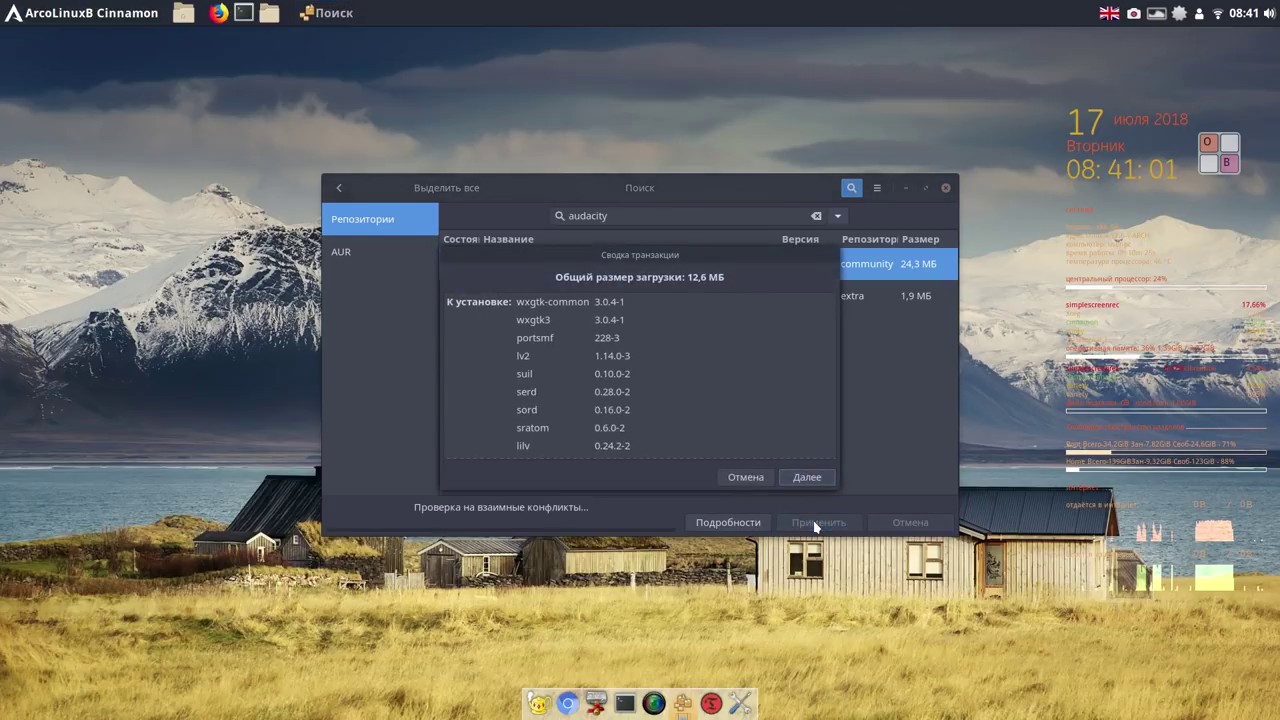
{"action": "left_click", "coordinate": [805, 478]}
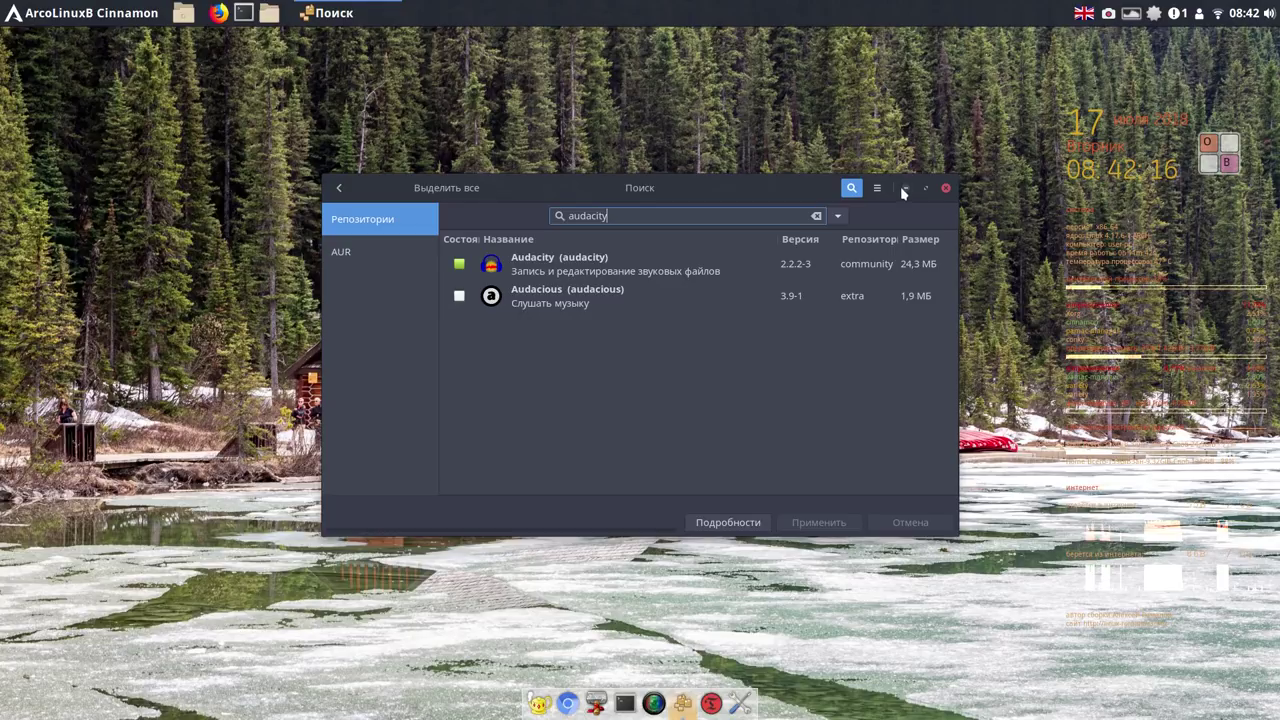
{"action": "left_click", "coordinate": [904, 189]}
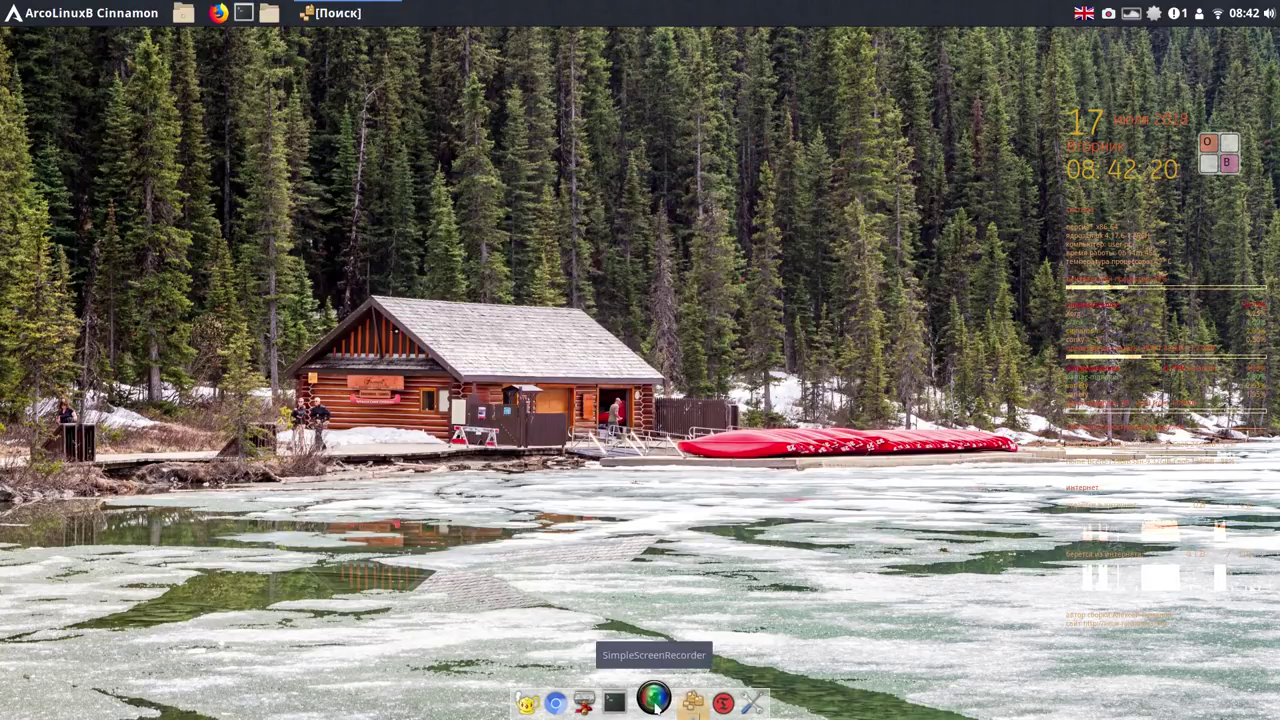
Launch SMPlayer from the audio and video applications.
{"action": "left_click", "coordinate": [97, 14]}
{"action": "mouse_move", "coordinate": [135, 103]}
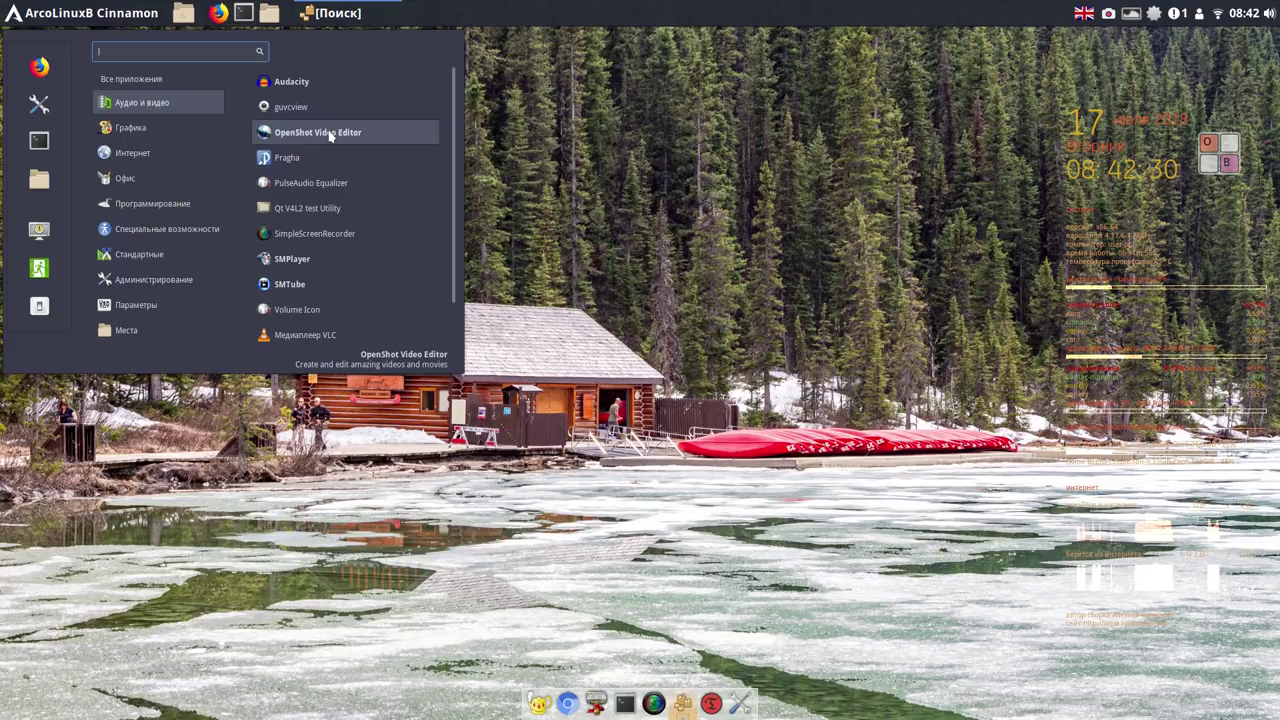
{"action": "left_click", "coordinate": [331, 256]}
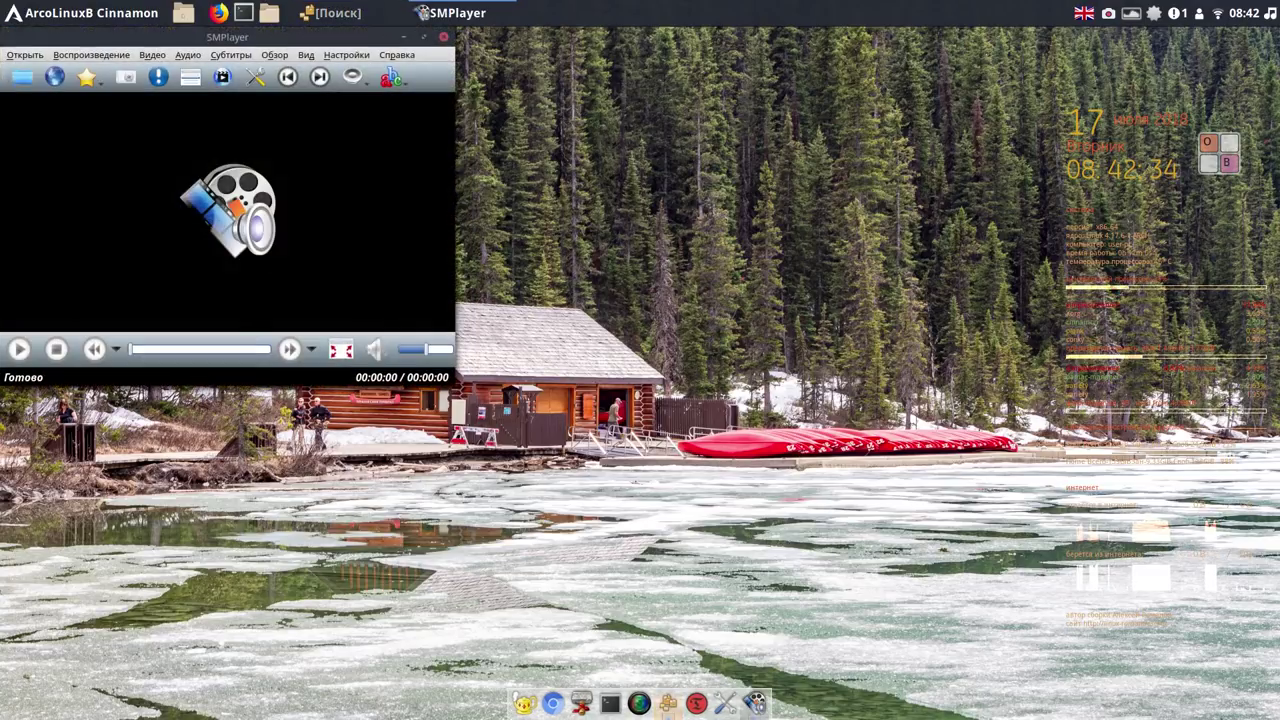
Pin SMPlayer to the dock between the terminal and SimpleScreenRecorder, and close the player window.
{"action": "right_click", "coordinate": [758, 704]}
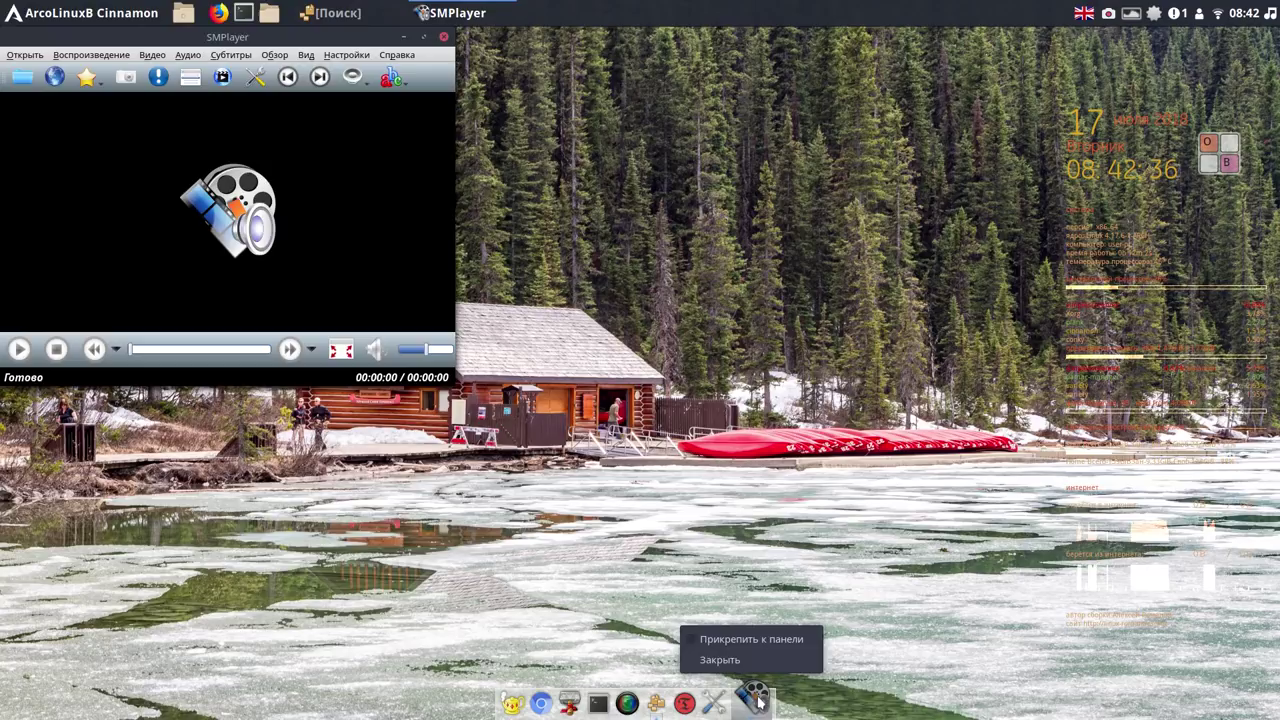
{"action": "left_click", "coordinate": [771, 648]}
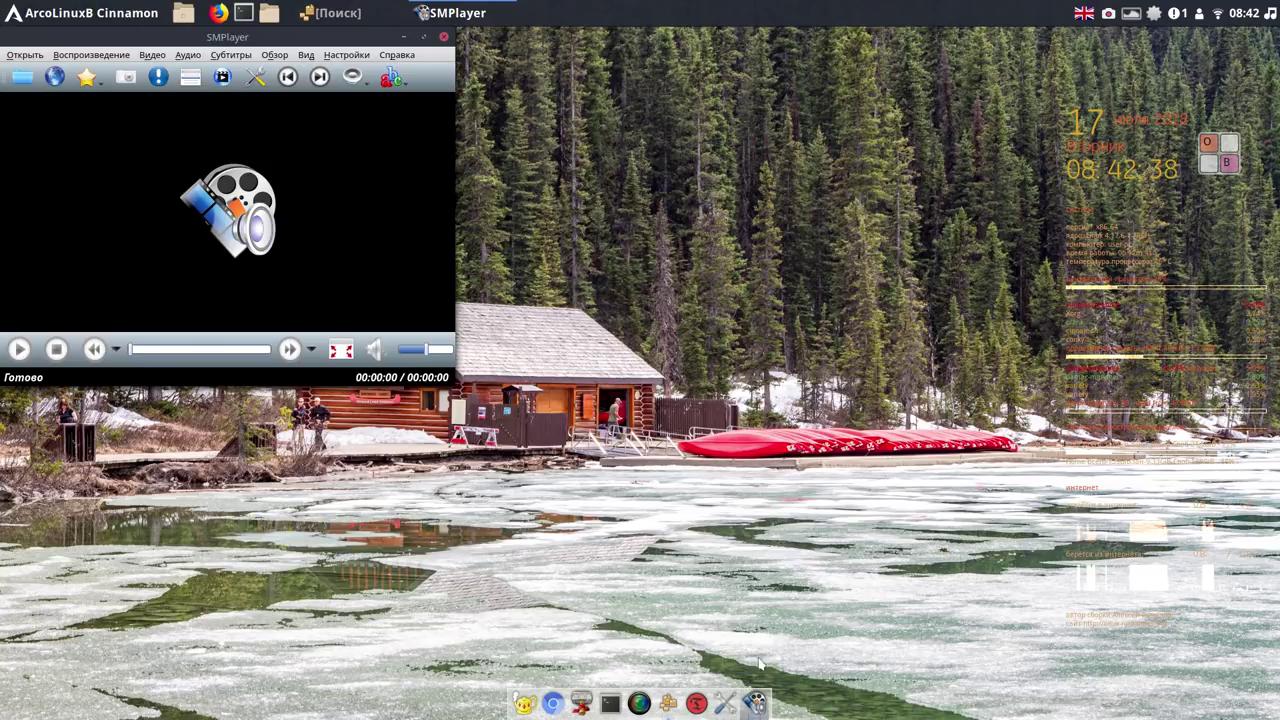
{"action": "left_click_drag", "start_coordinate": [760, 704], "coordinate": [643, 701]}
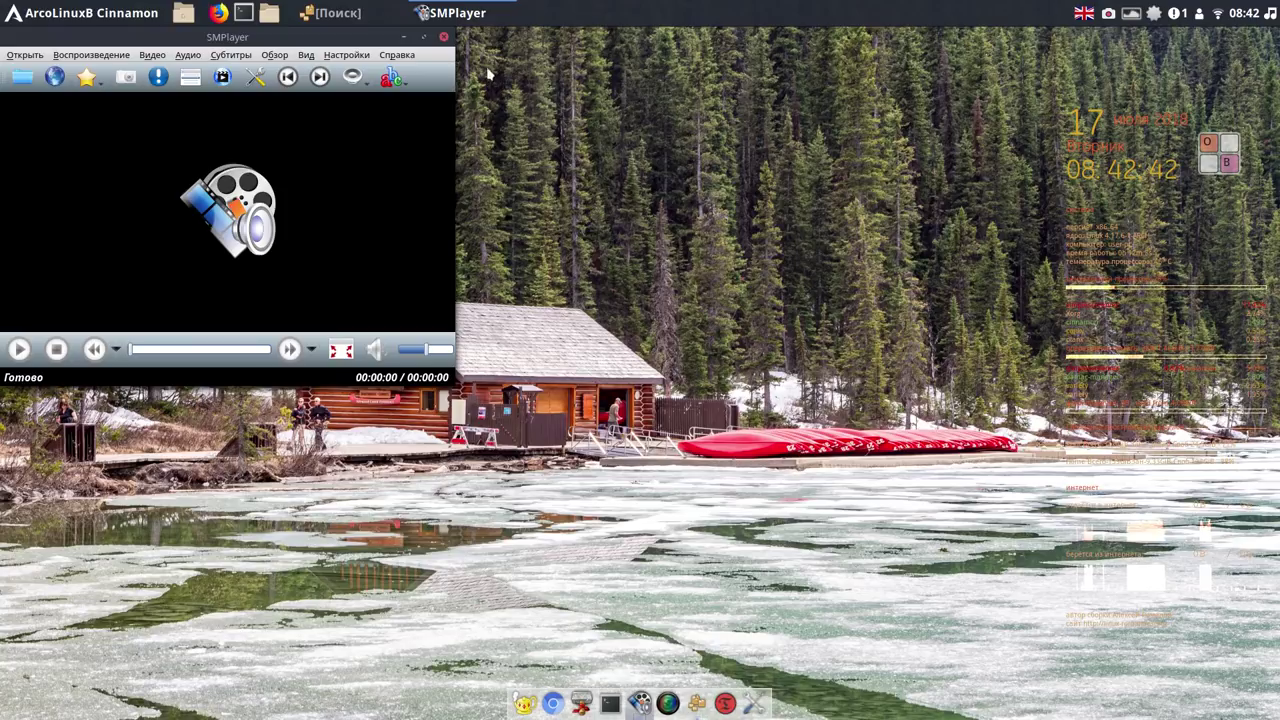
{"action": "left_click", "coordinate": [442, 39]}
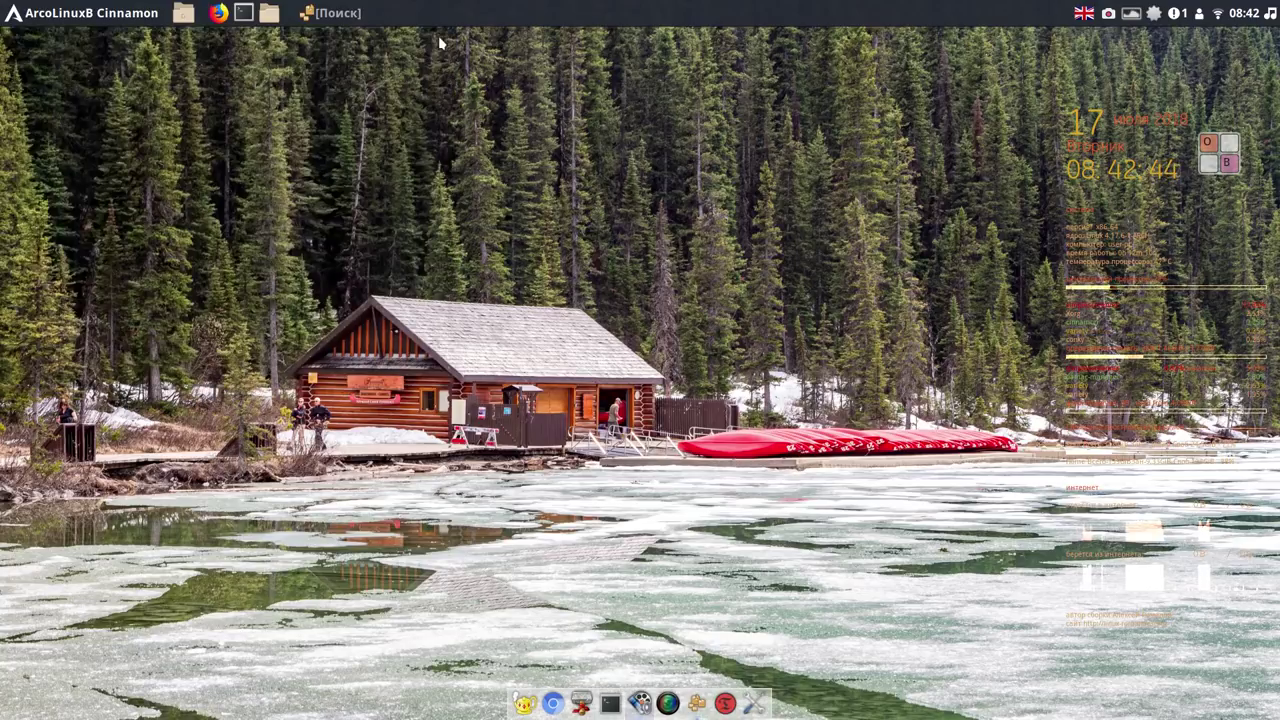
Launch OpenShot Video Editor from the audio and video applications and pin it to the dock.
{"action": "left_click", "coordinate": [70, 17]}
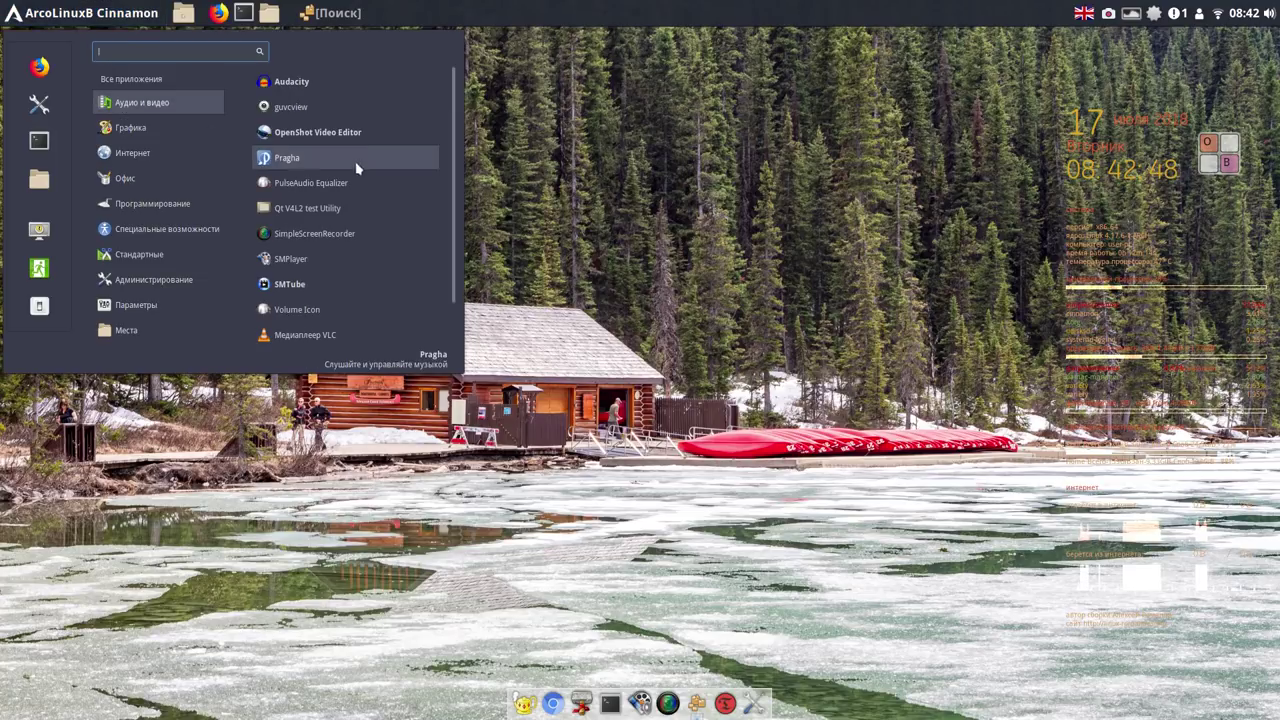
{"action": "left_click", "coordinate": [363, 132]}
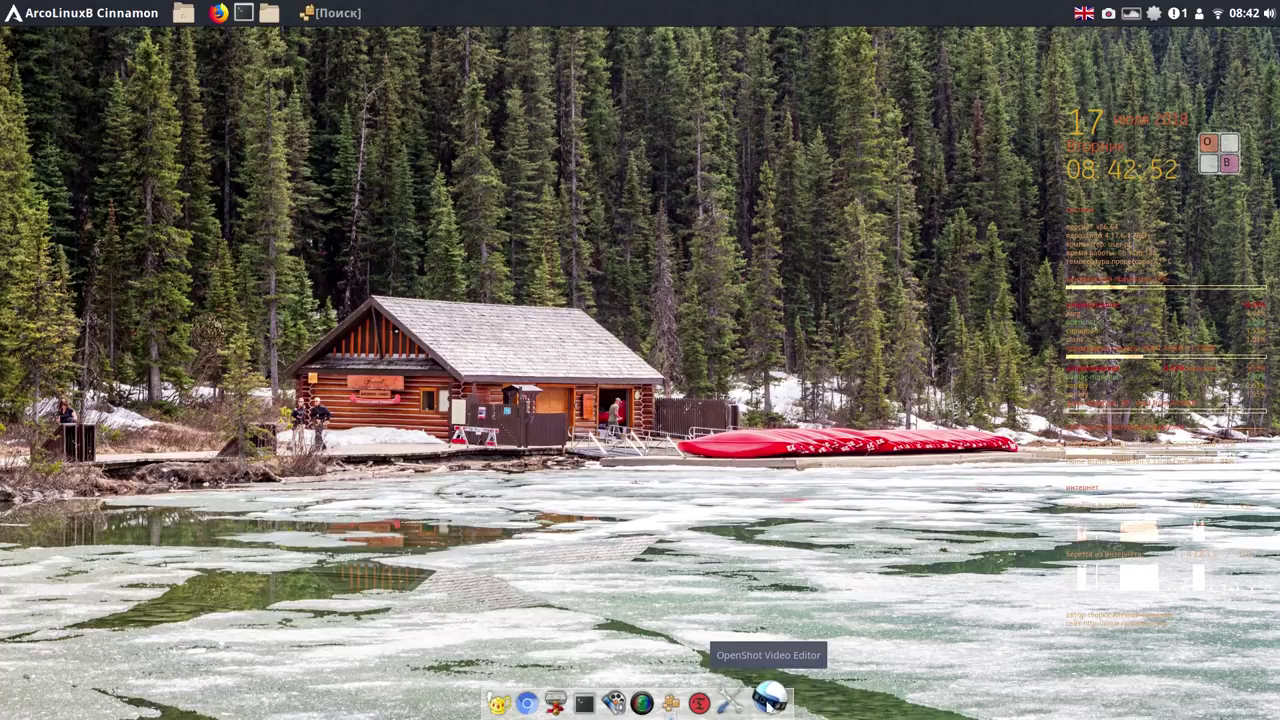
{"action": "right_click", "coordinate": [773, 703]}
{"action": "left_click", "coordinate": [789, 660]}
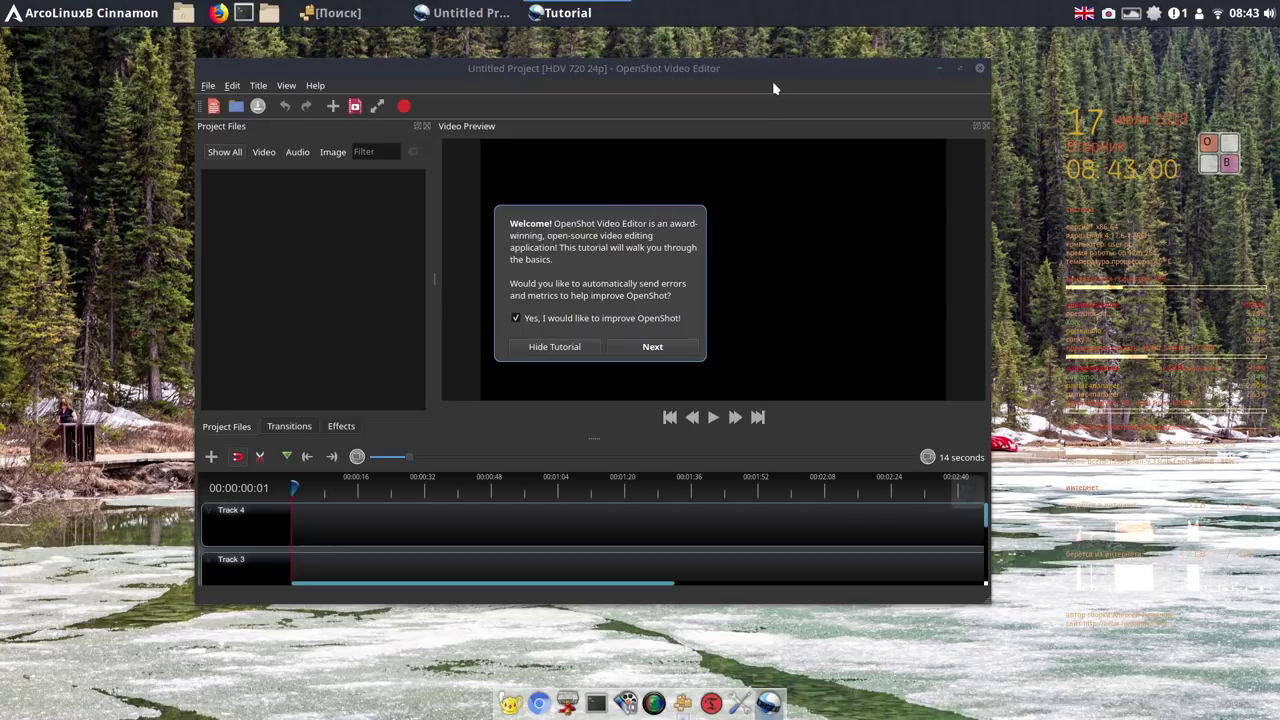
Hide the OpenShot welcome tutorial and check the pinning option of its dock icon.
{"action": "left_click", "coordinate": [555, 347]}
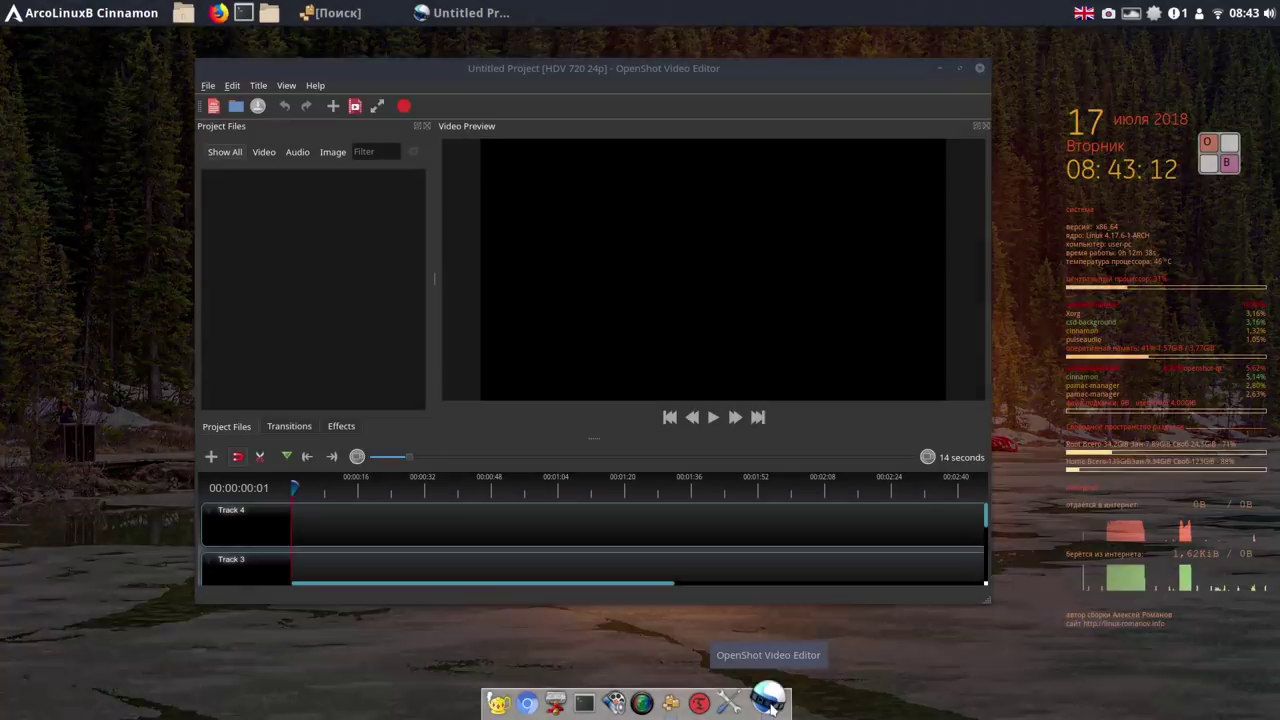
{"action": "right_click", "coordinate": [770, 705]}
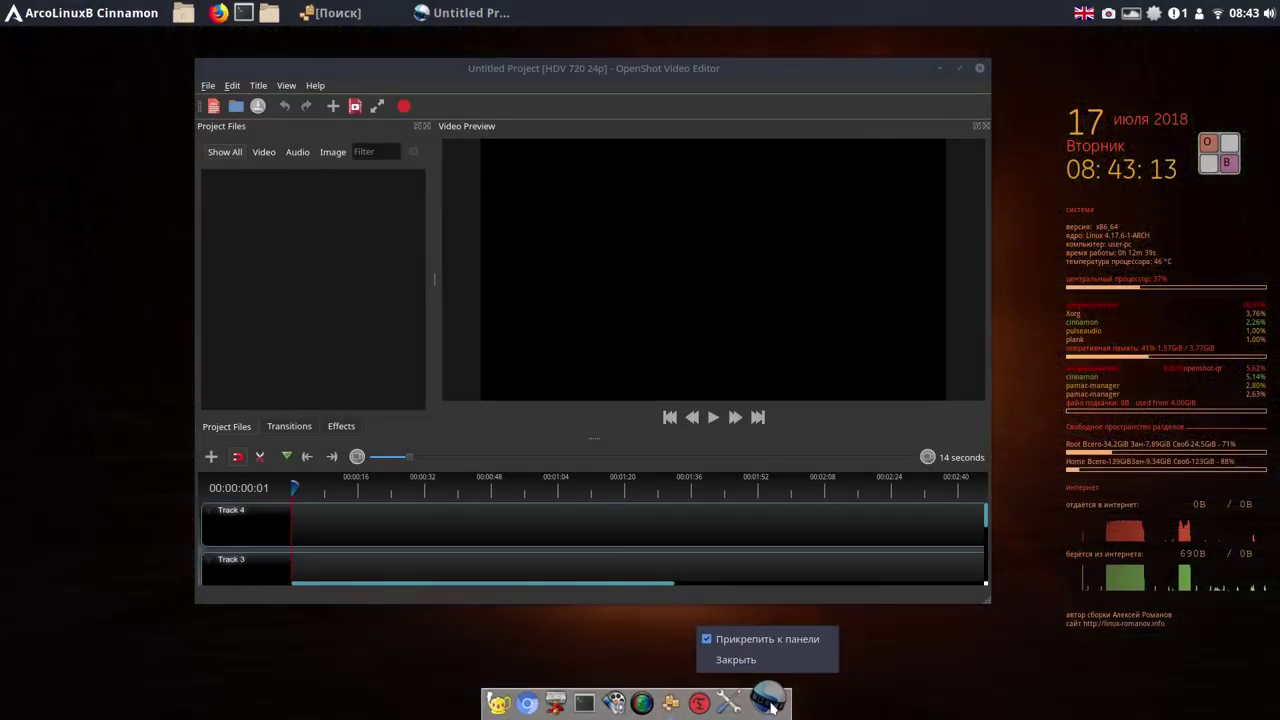
{"action": "left_click", "coordinate": [843, 93]}
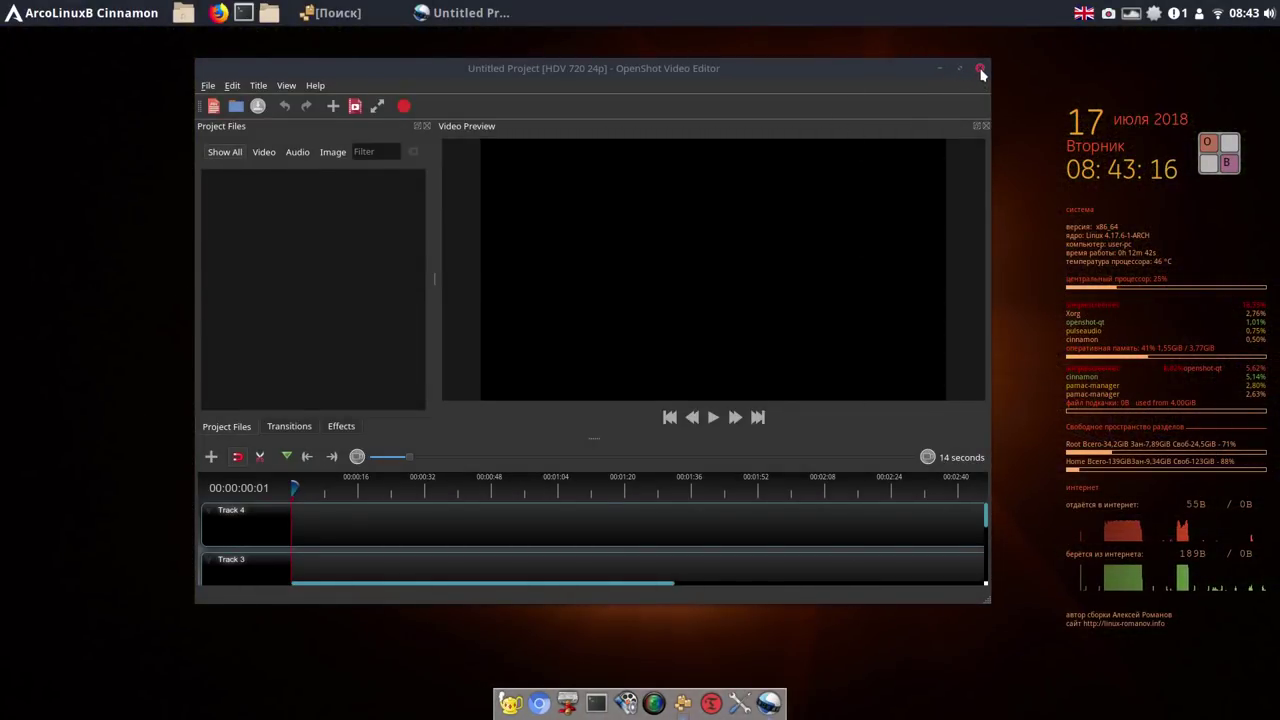
Close OpenShot Video Editor and move its dock icon between the terminal and SMPlayer.
{"action": "left_click", "coordinate": [980, 70]}
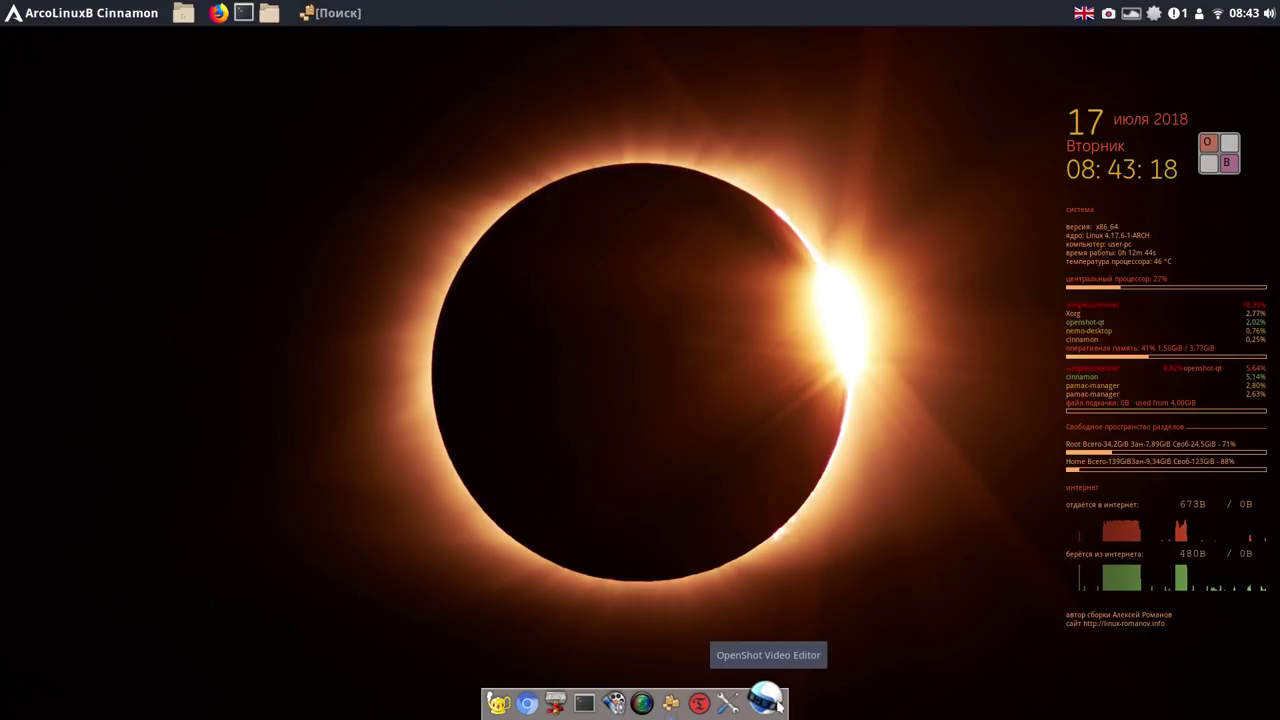
{"action": "left_click_drag", "start_coordinate": [768, 703], "coordinate": [625, 700]}
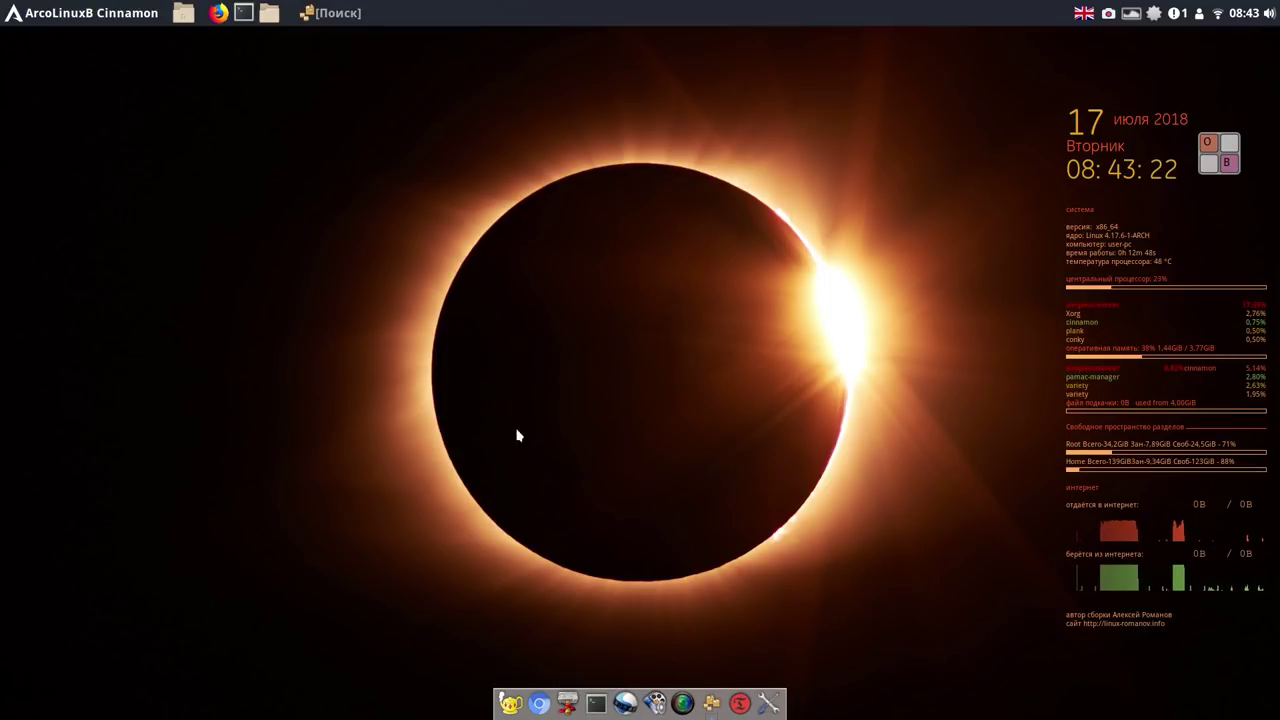
Launch Audacity from the audio and video applications and dismiss its welcome message so it is not shown again.
{"action": "left_click", "coordinate": [131, 13]}
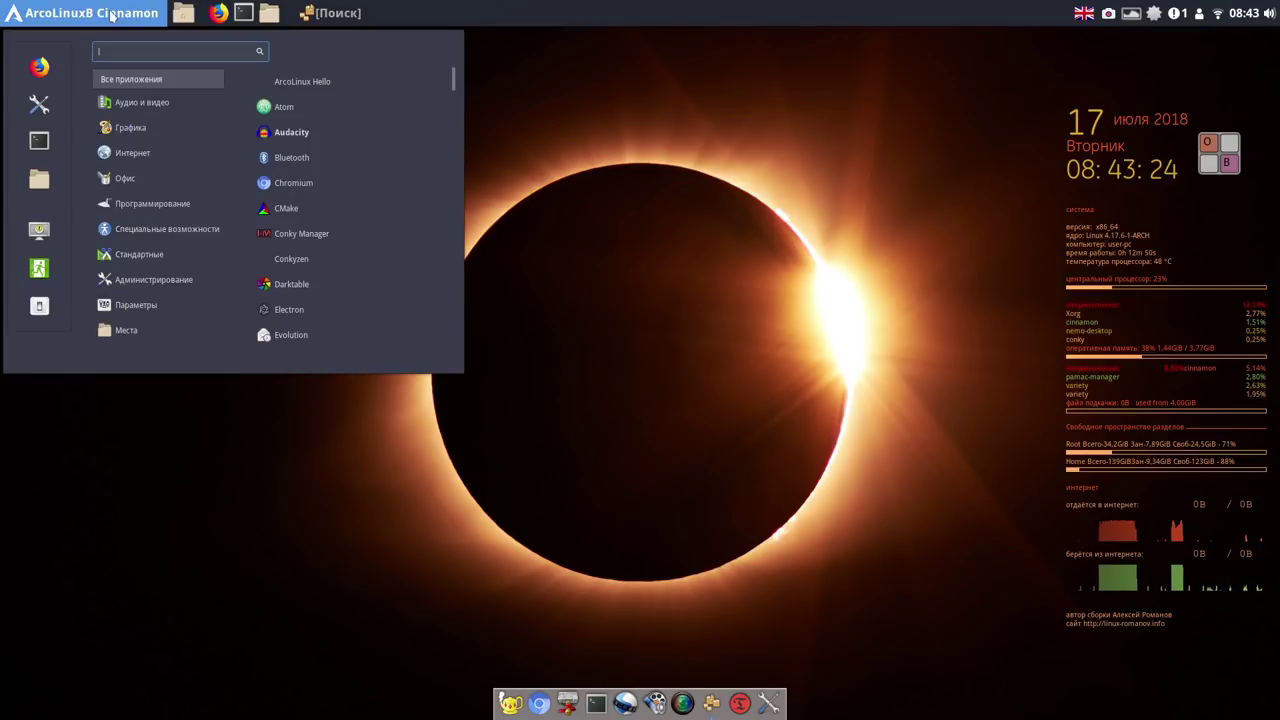
{"action": "mouse_move", "coordinate": [129, 112]}
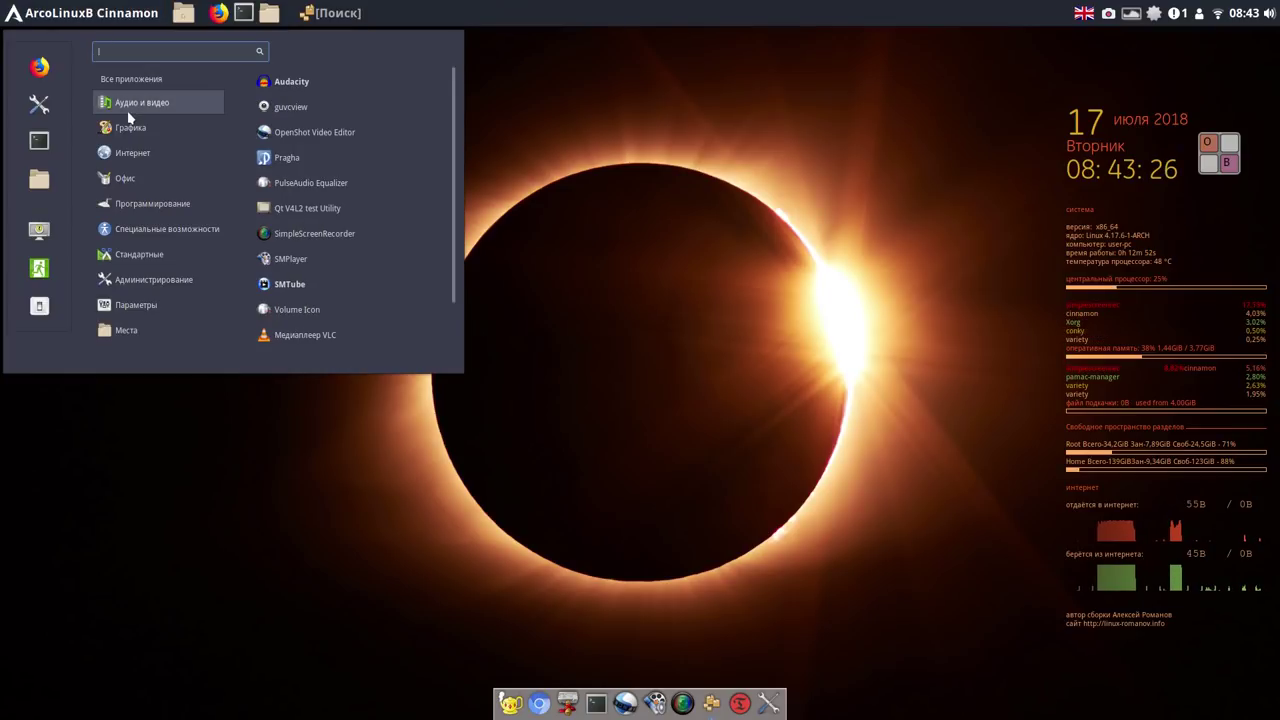
{"action": "left_click", "coordinate": [306, 89]}
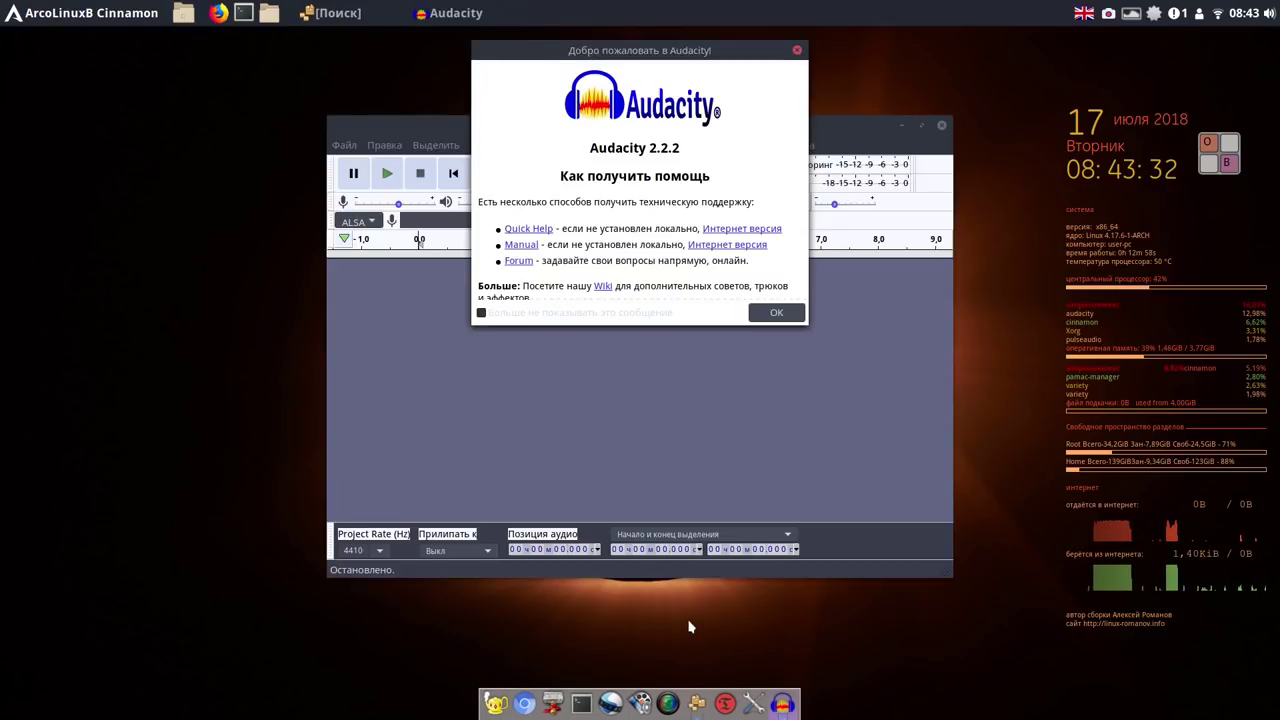
{"action": "left_click", "coordinate": [481, 312]}
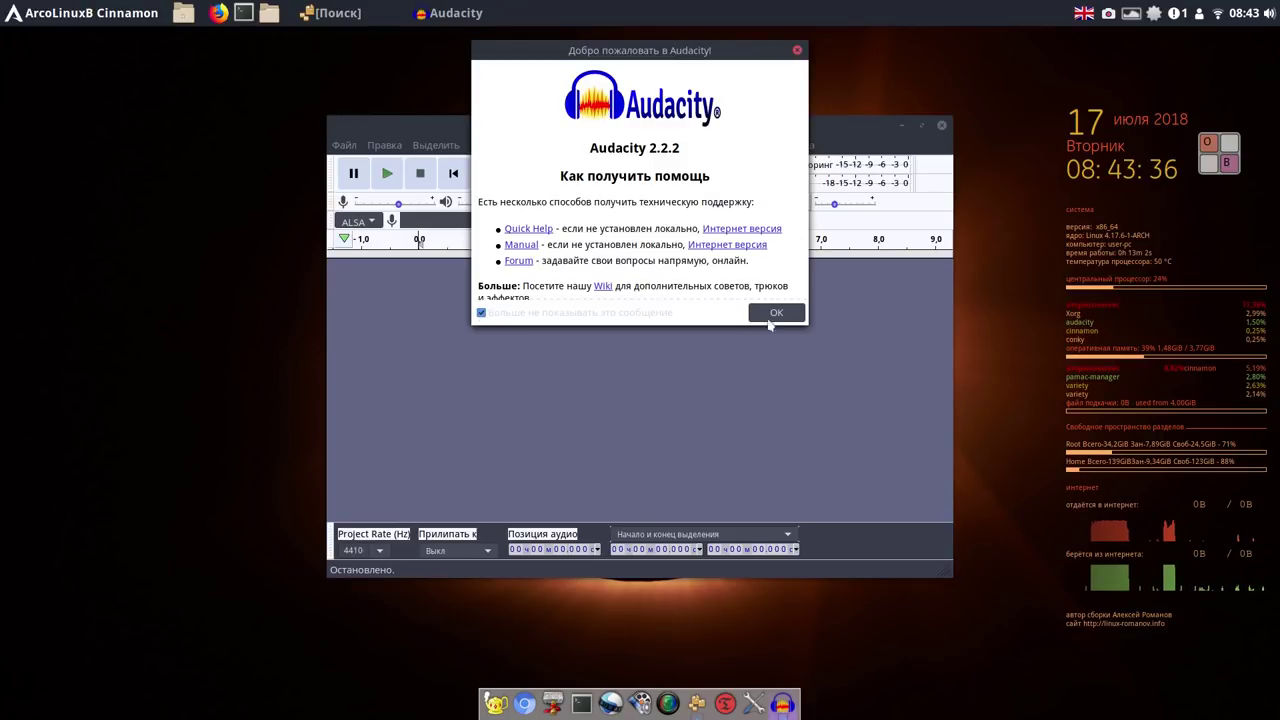
{"action": "left_click", "coordinate": [777, 314]}
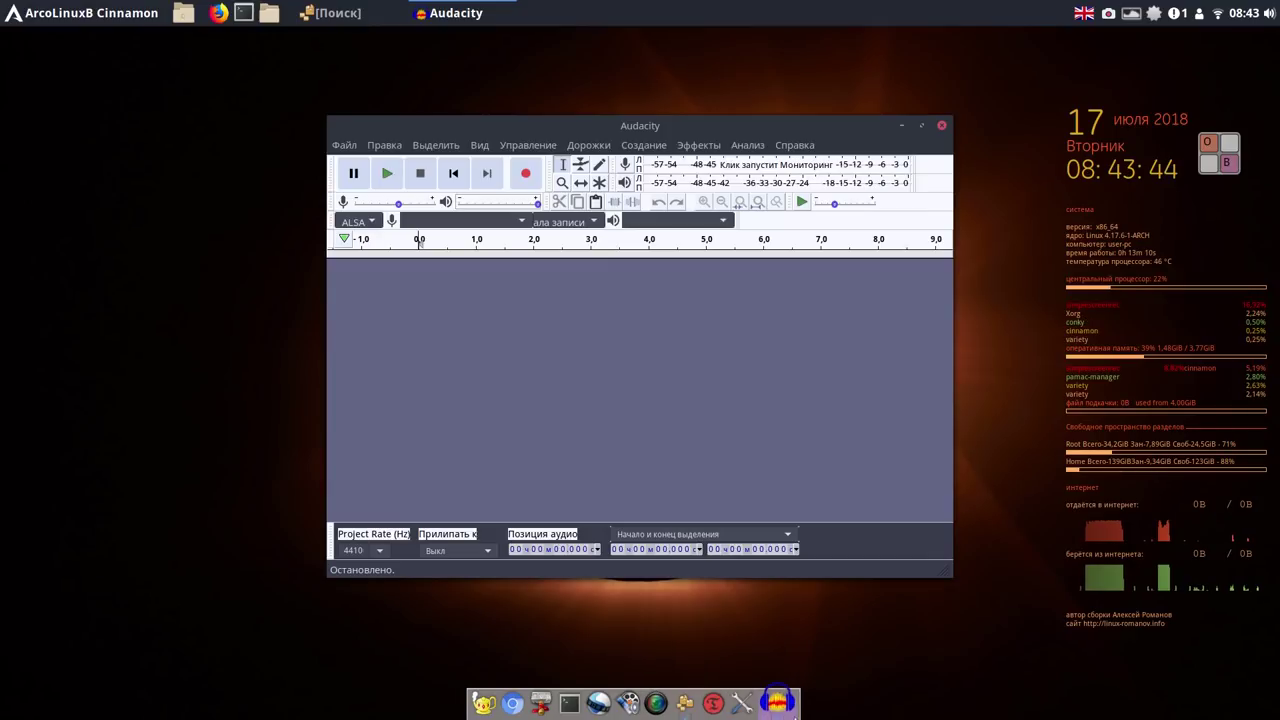
Pin Audacity to the dock between the terminal and OpenShot Video Editor, and close the Audacity window.
{"action": "right_click", "coordinate": [785, 705]}
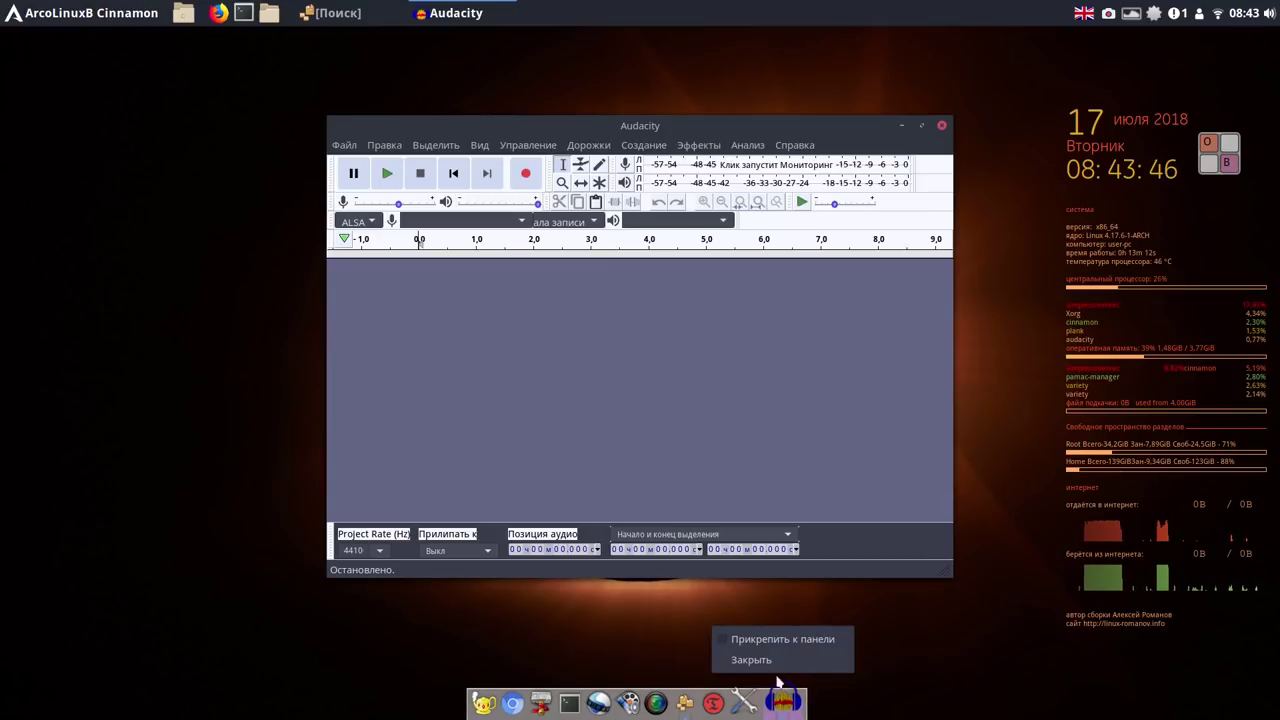
{"action": "left_click", "coordinate": [736, 640]}
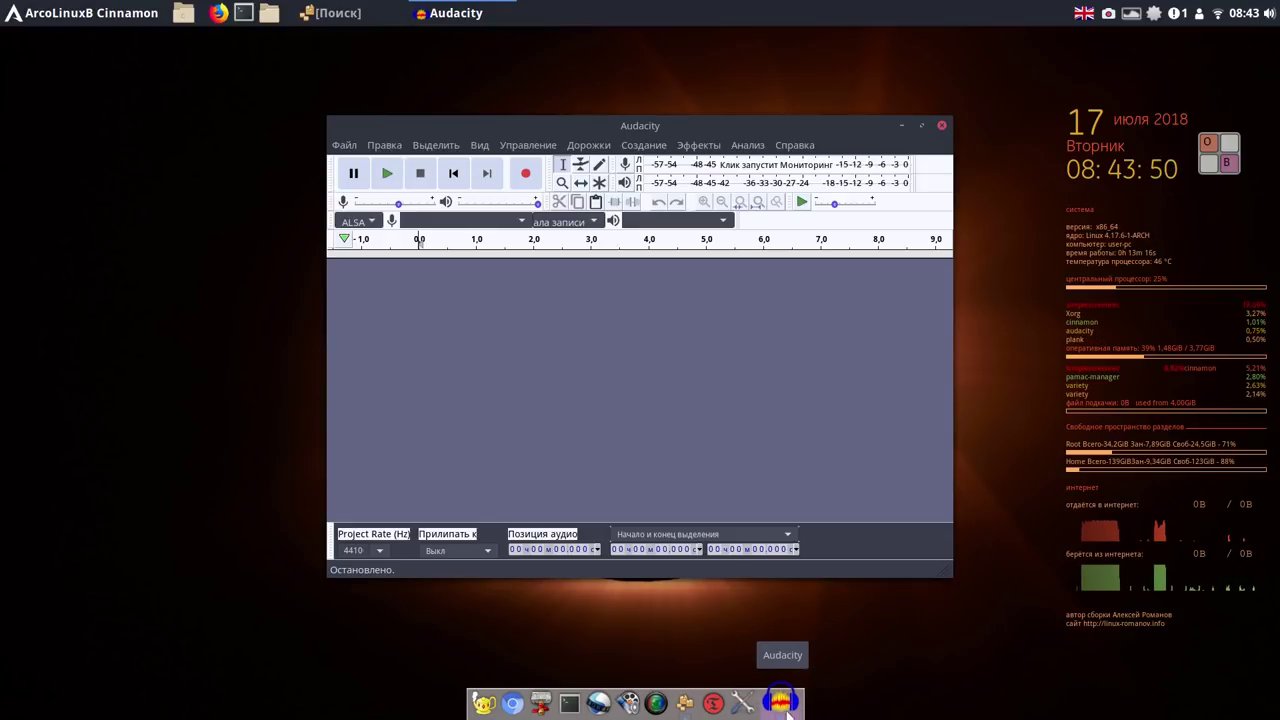
{"action": "left_click_drag", "start_coordinate": [787, 706], "coordinate": [611, 710]}
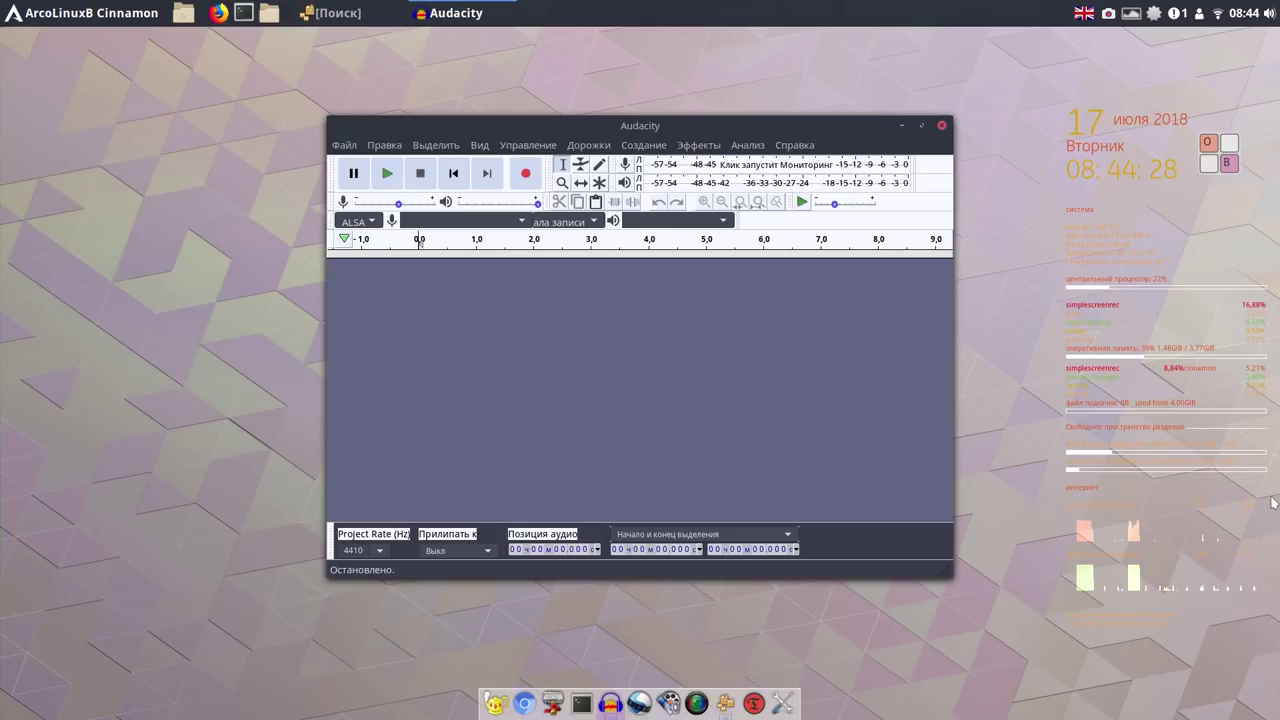
{"action": "left_click", "coordinate": [941, 127]}
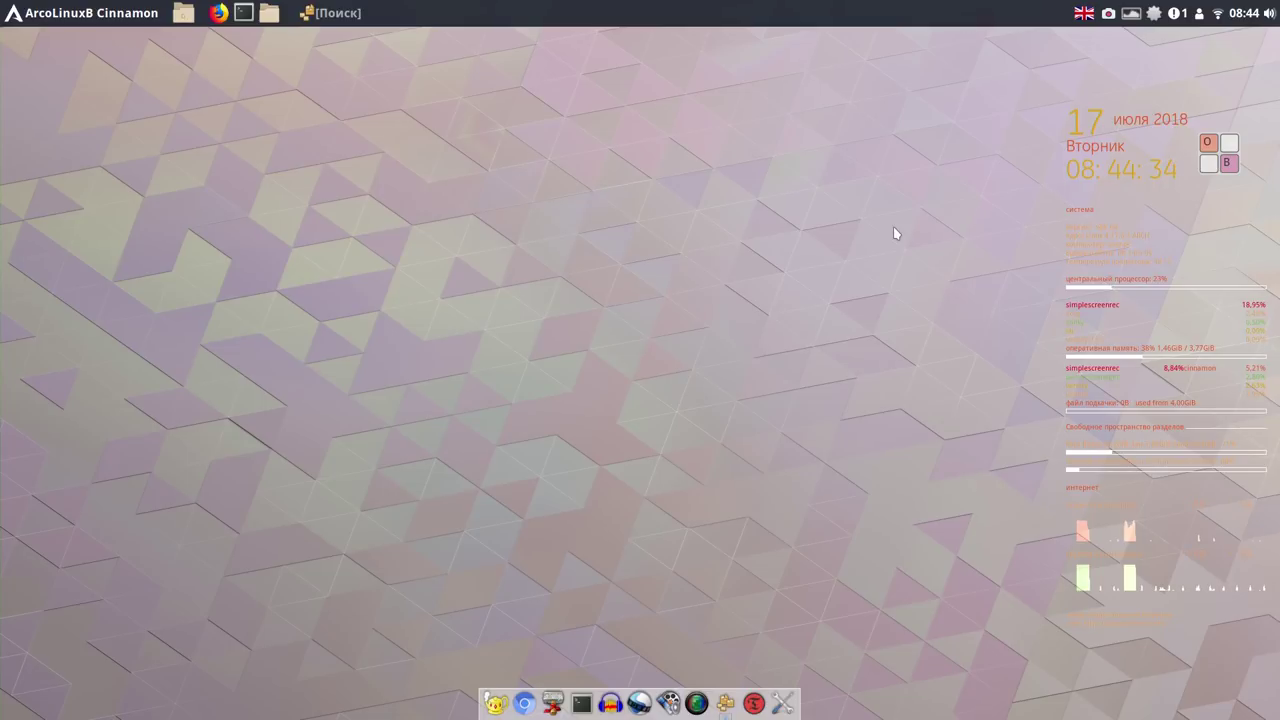
Clear the package manager's notification from the desktop notification list.
{"action": "left_click", "coordinate": [1178, 16]}
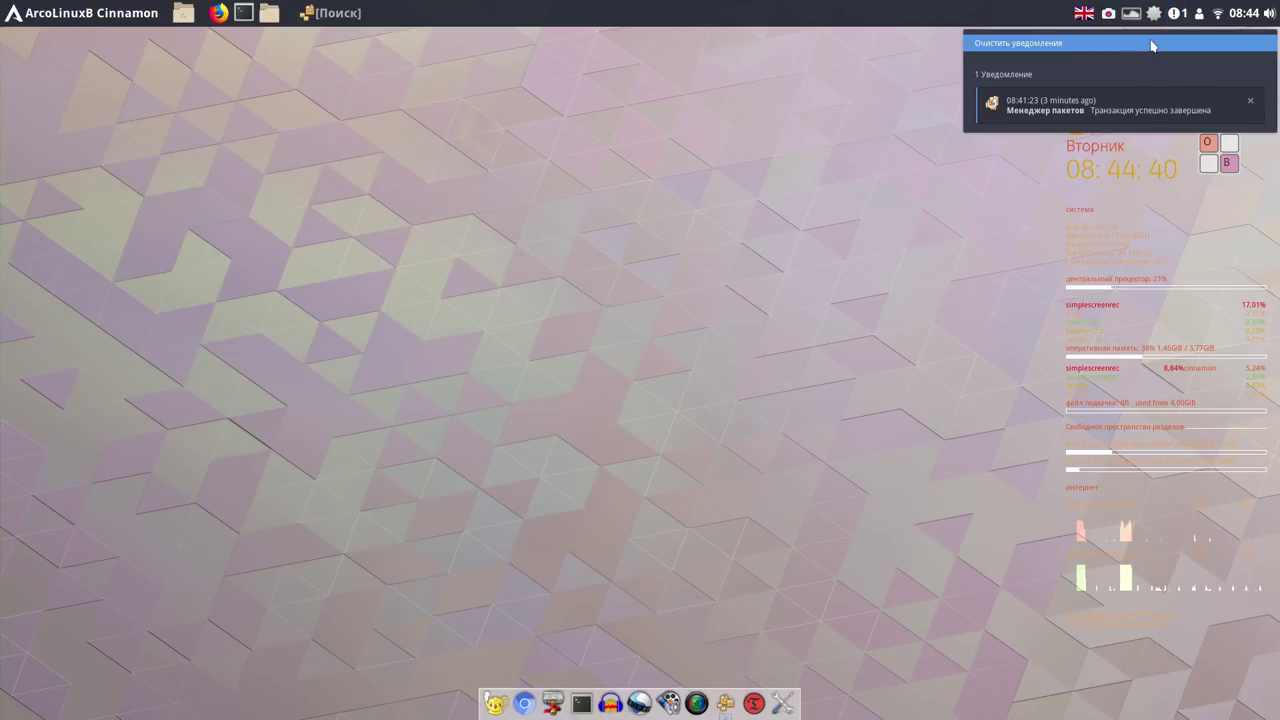
{"action": "left_click", "coordinate": [1150, 42]}
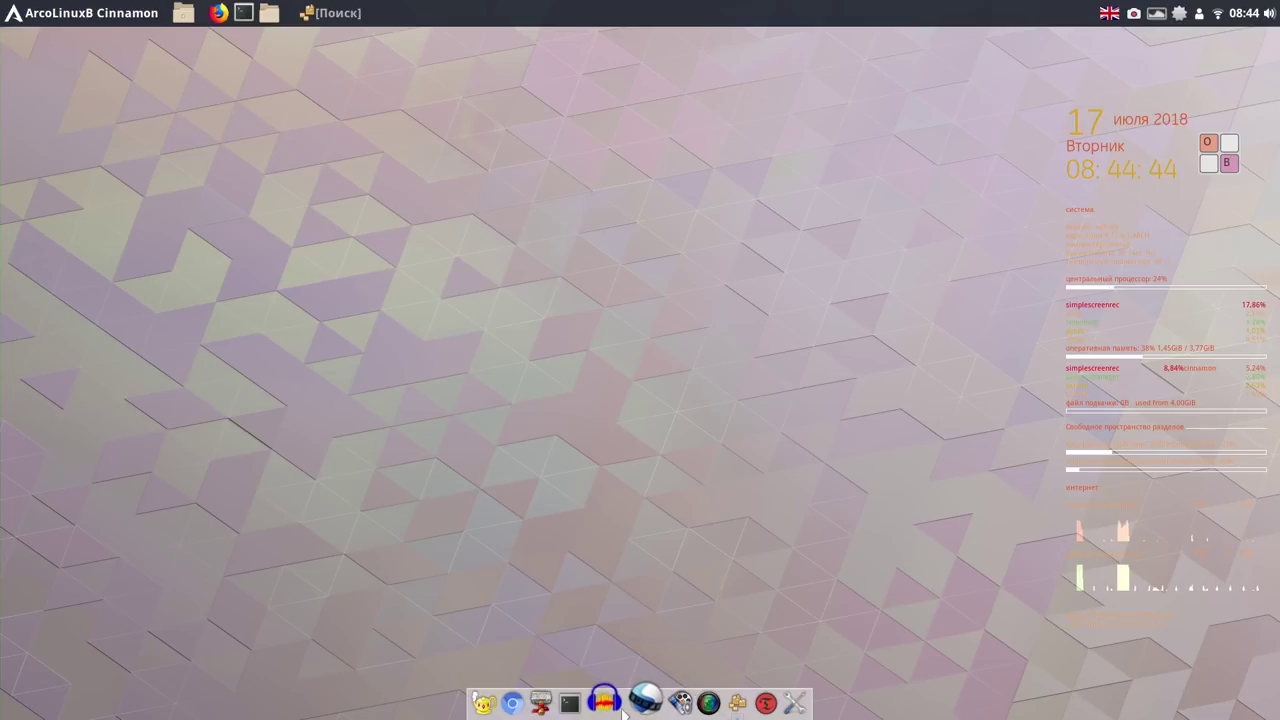
Launch Timeshift from the dock and authenticate as administrator with the account password.
{"action": "left_click", "coordinate": [754, 700]}
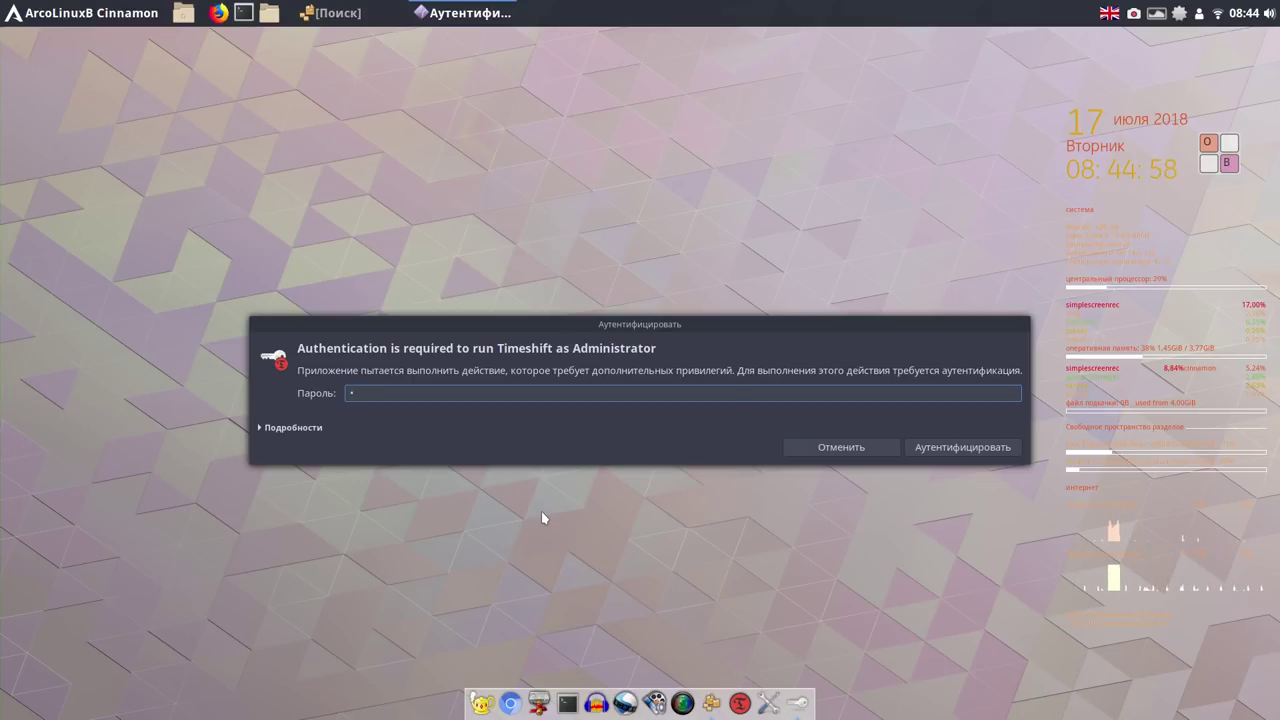
{"action": "key", "text": "Return"}
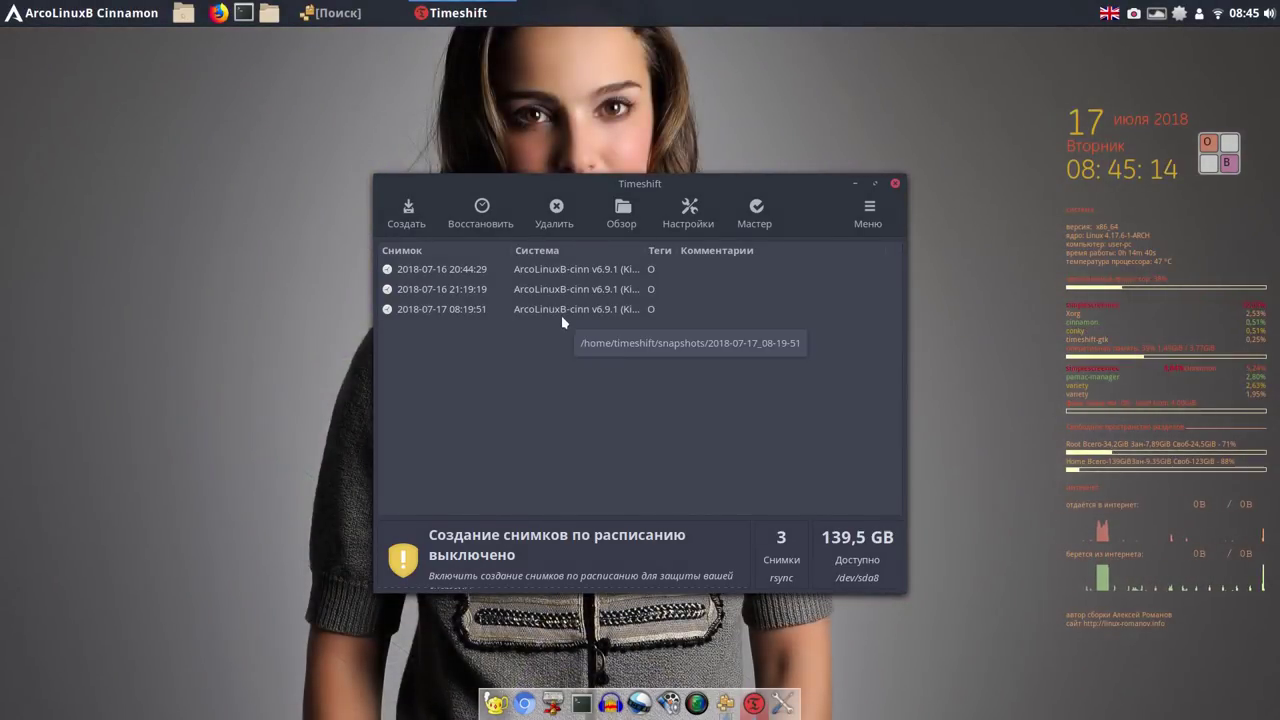
Create a new system snapshot in Timeshift and minimize its window once the snapshot is complete.
{"action": "left_click", "coordinate": [419, 224]}
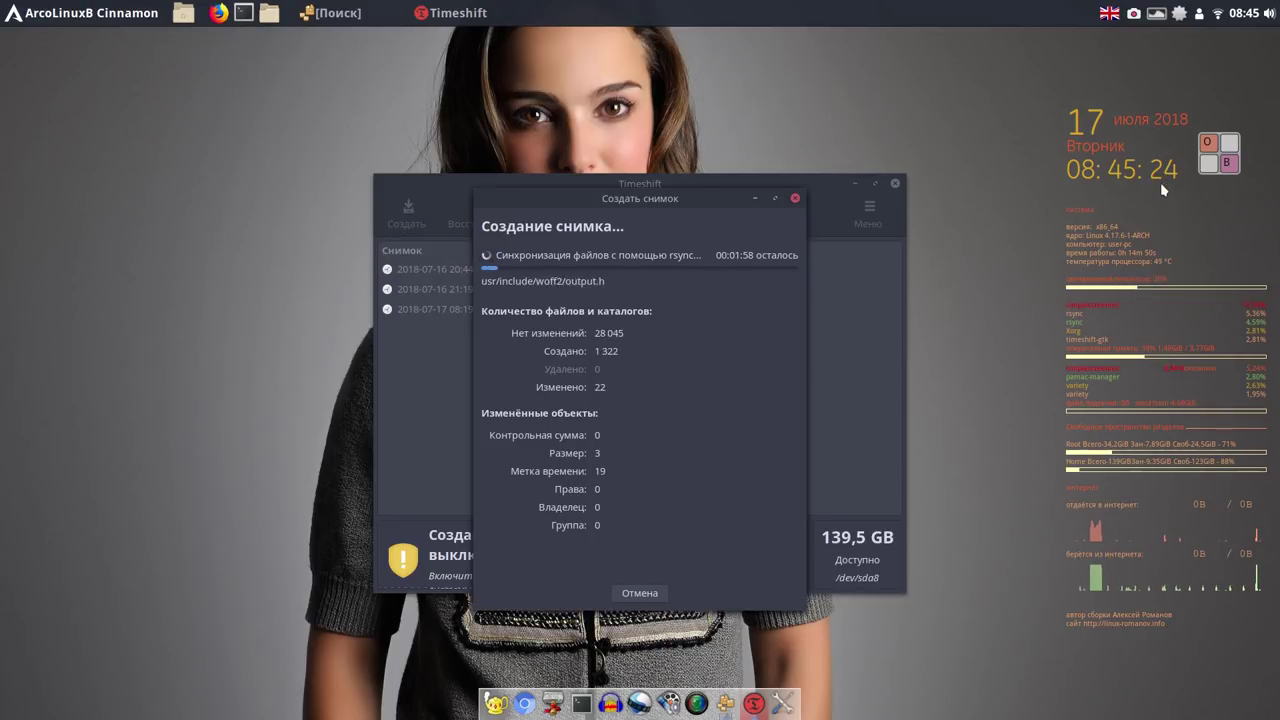
{"action": "left_click", "coordinate": [1136, 15]}
{"action": "left_click", "coordinate": [1142, 44]}
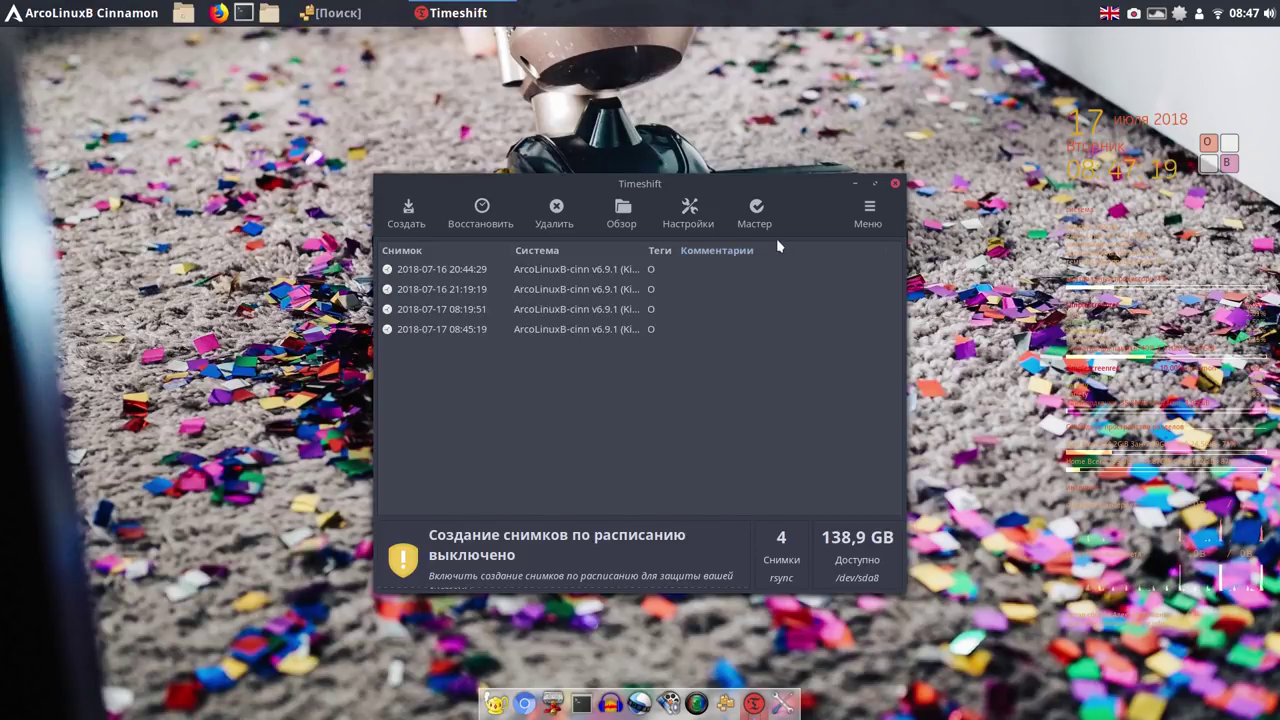
{"action": "left_click", "coordinate": [855, 185]}
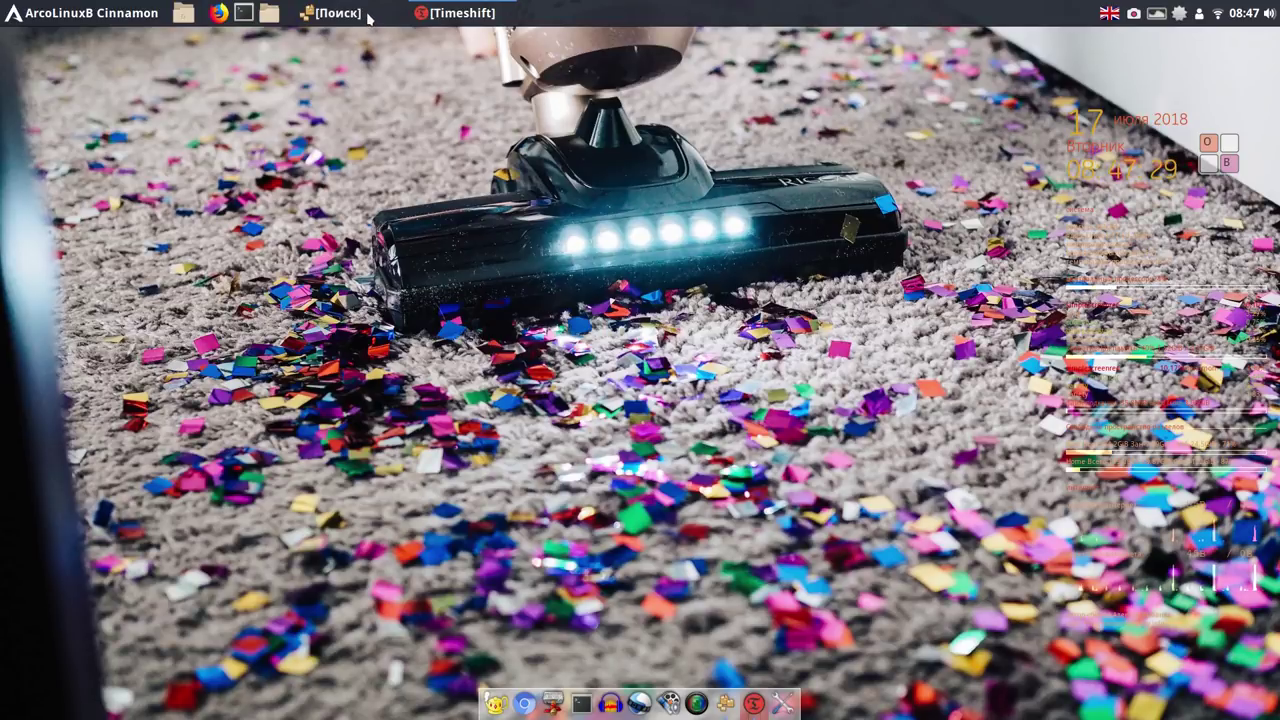
{"action": "left_click", "coordinate": [67, 16]}
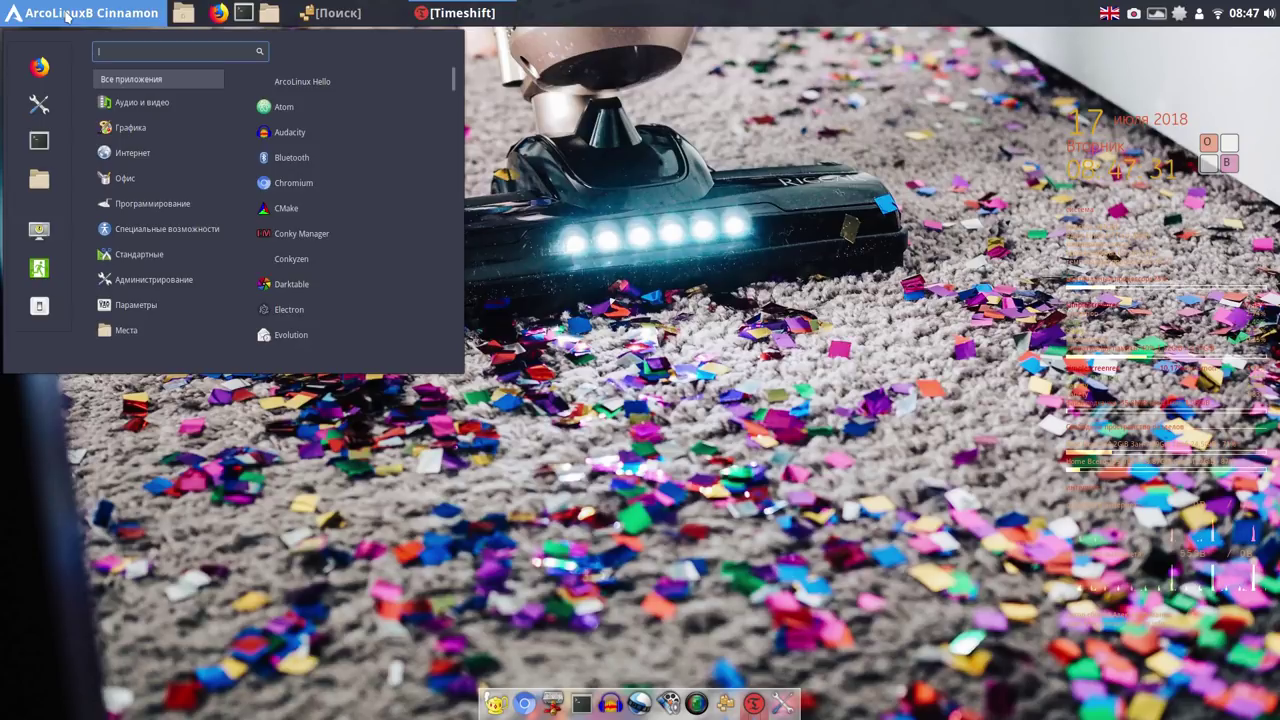
{"action": "mouse_move", "coordinate": [130, 203]}
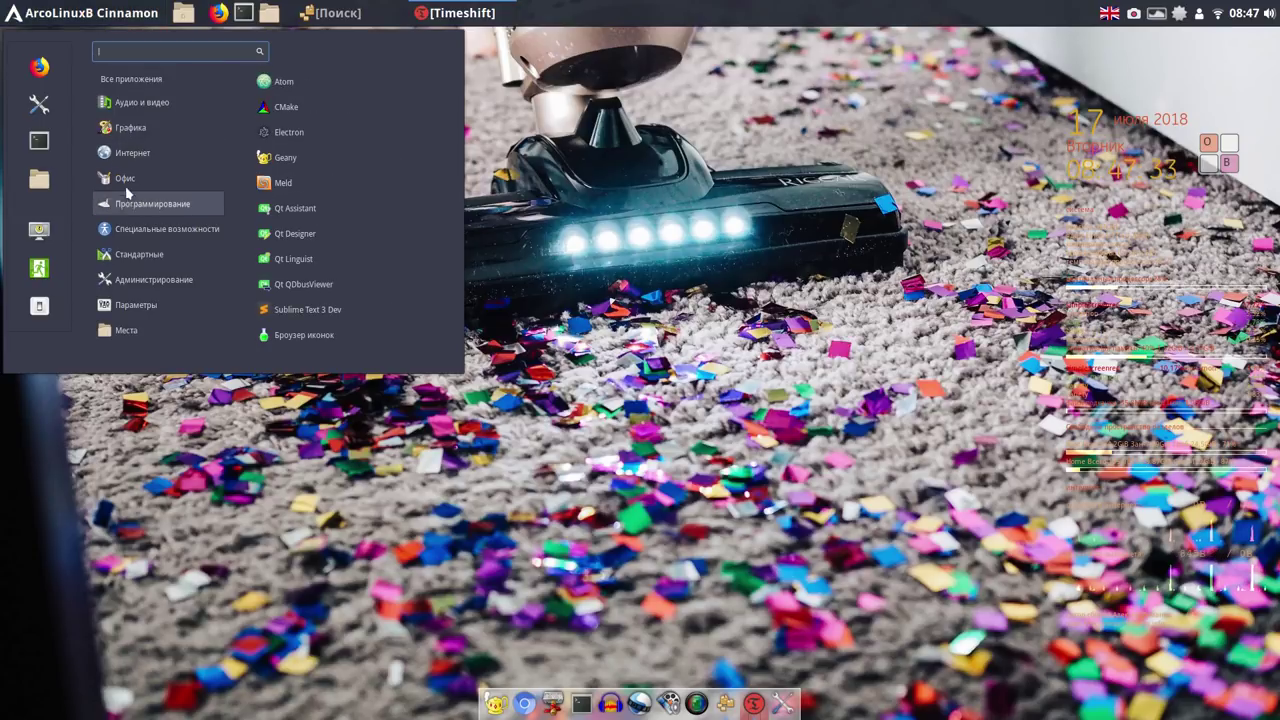
{"action": "mouse_move", "coordinate": [132, 153]}
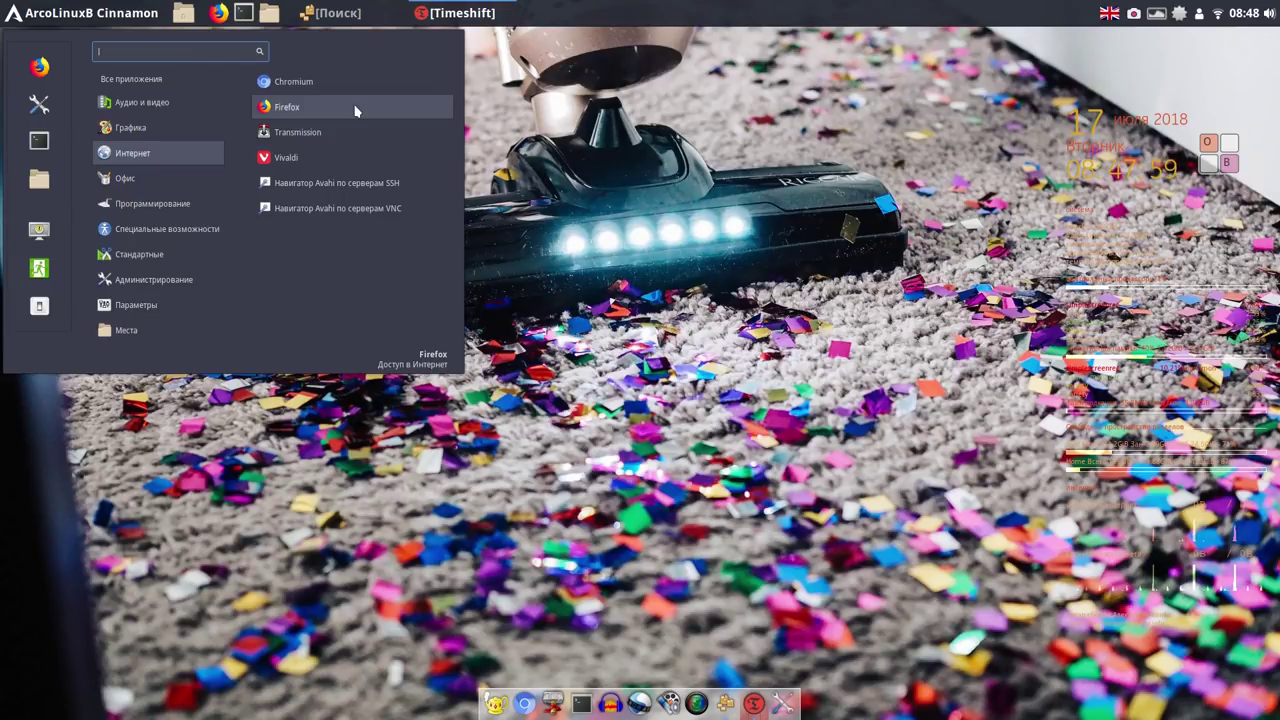
{"action": "left_click", "coordinate": [684, 18]}
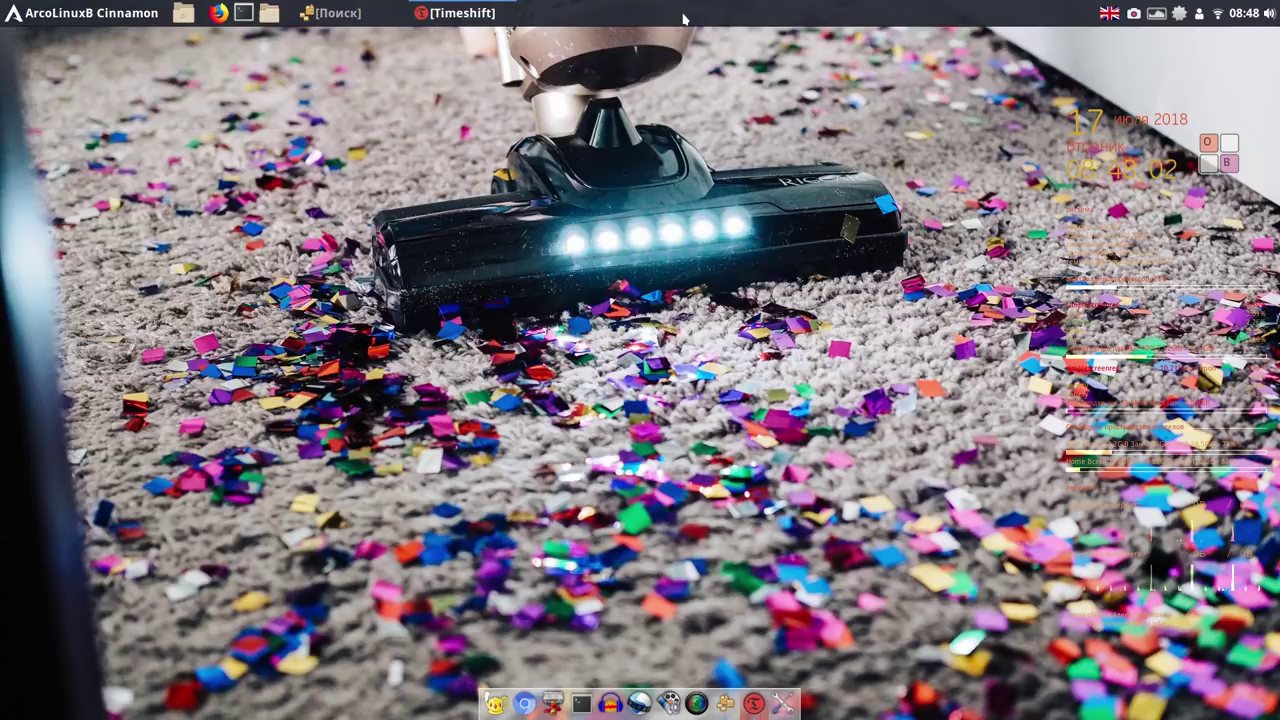
Switch to the package manager, search for dropbox using the on-screen keyboard, and close the keyboard.
{"action": "left_click", "coordinate": [354, 14]}
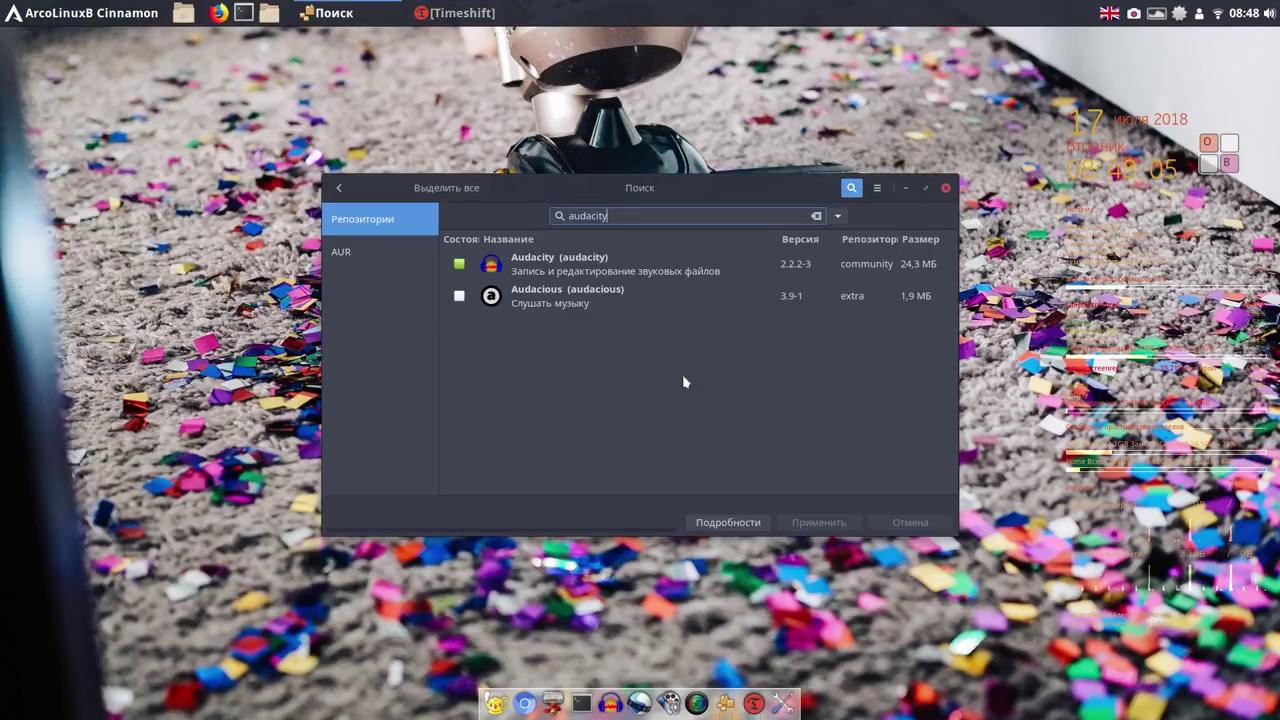
{"action": "left_click", "coordinate": [817, 217]}
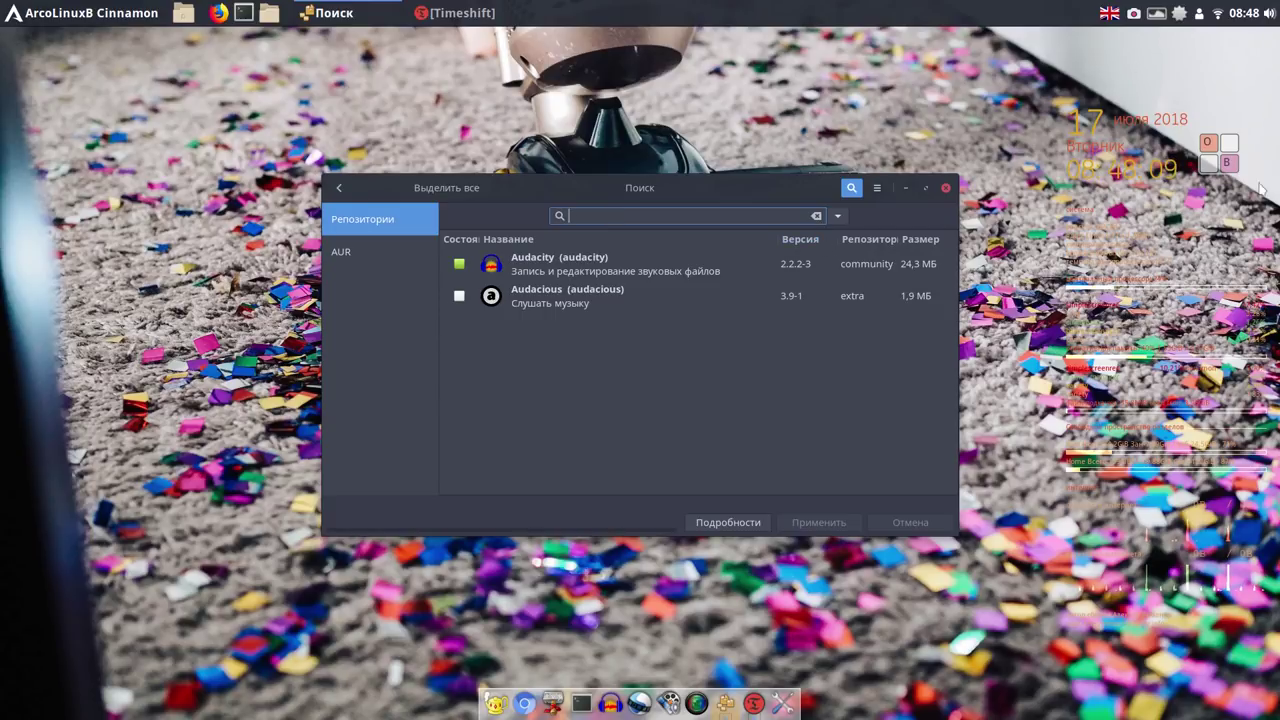
{"action": "left_click", "coordinate": [1230, 160]}
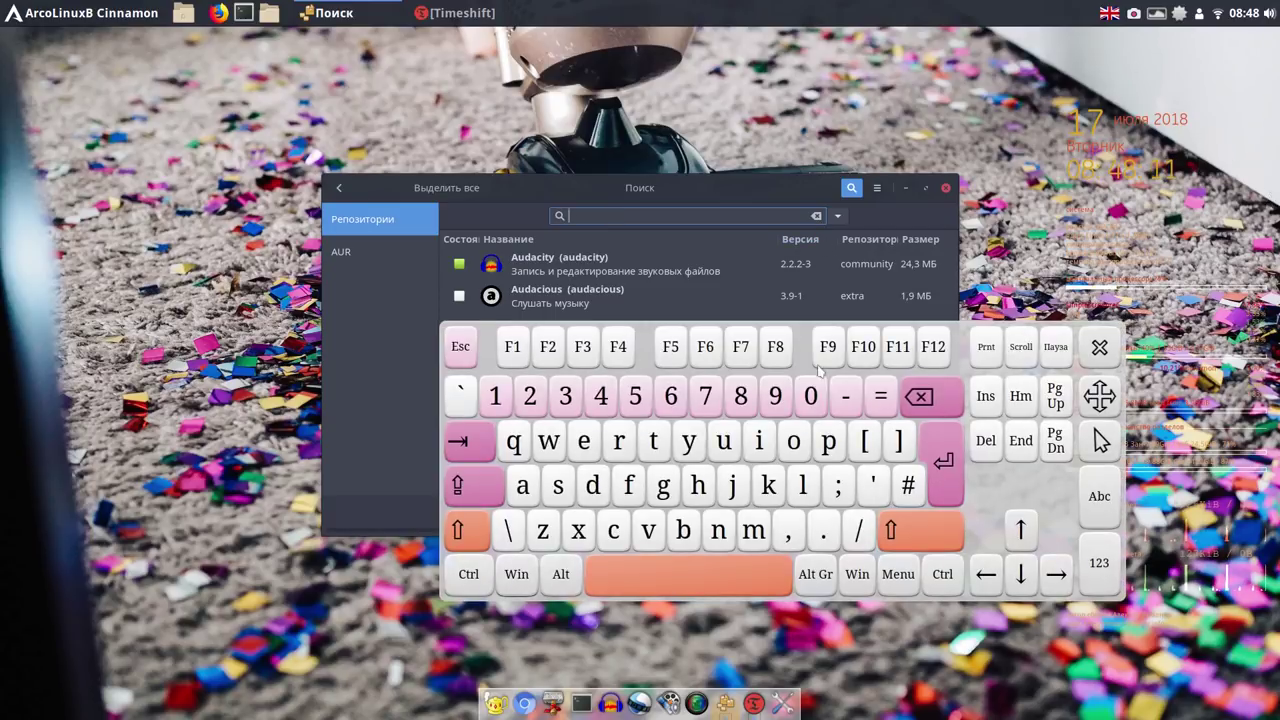
{"action": "left_click", "coordinate": [592, 487]}
{"action": "left_click", "coordinate": [619, 441]}
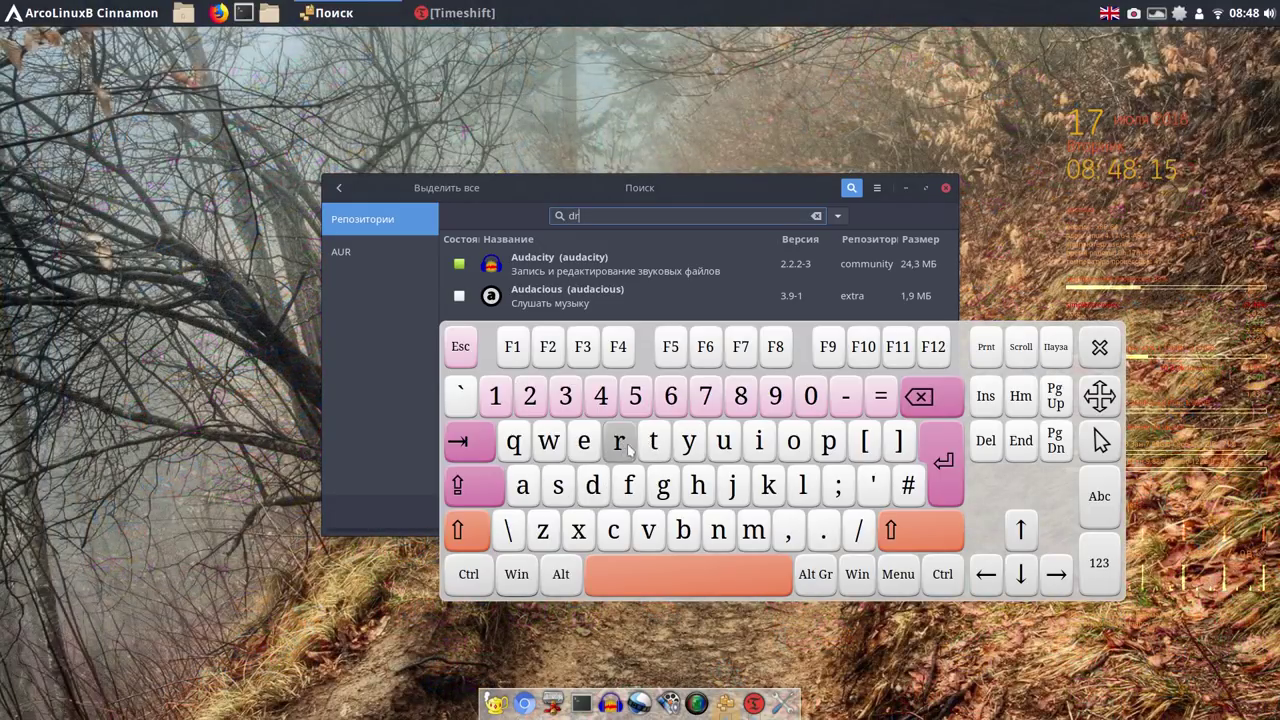
{"action": "left_click", "coordinate": [794, 441]}
{"action": "left_click", "coordinate": [828, 441]}
{"action": "left_click", "coordinate": [683, 531]}
{"action": "left_click", "coordinate": [796, 446]}
{"action": "left_click", "coordinate": [588, 533]}
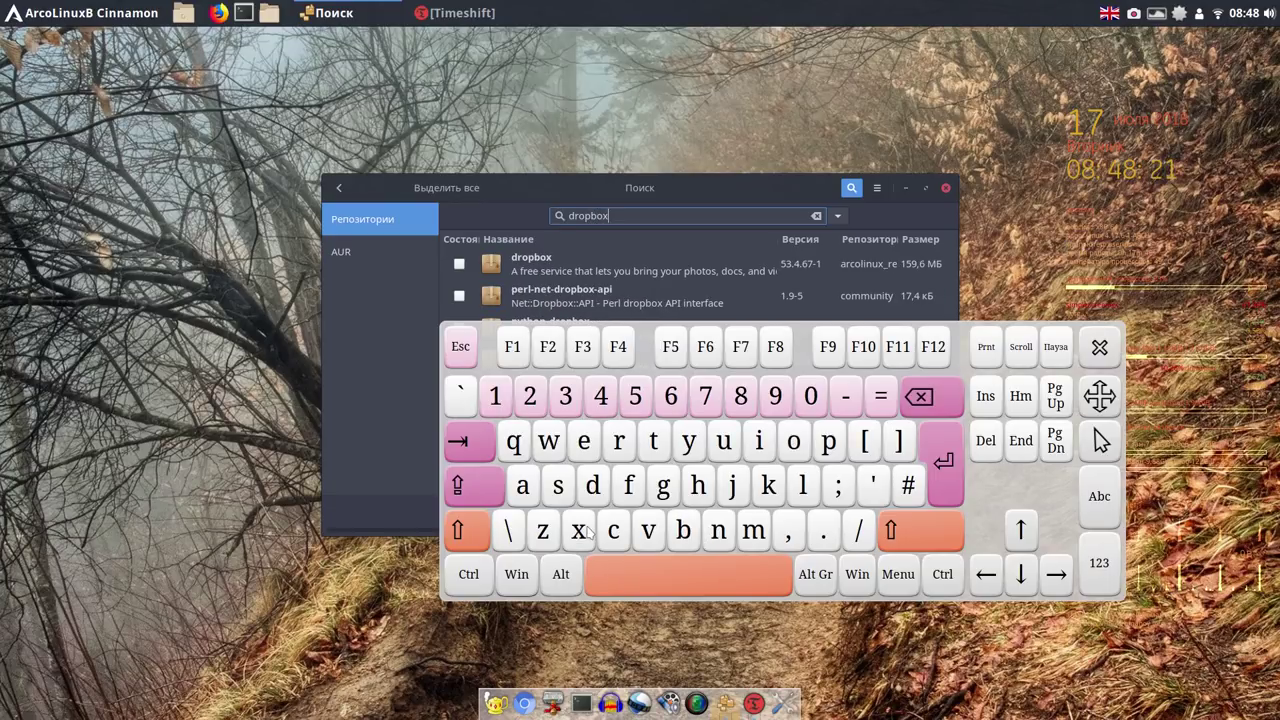
{"action": "left_click", "coordinate": [1100, 347]}
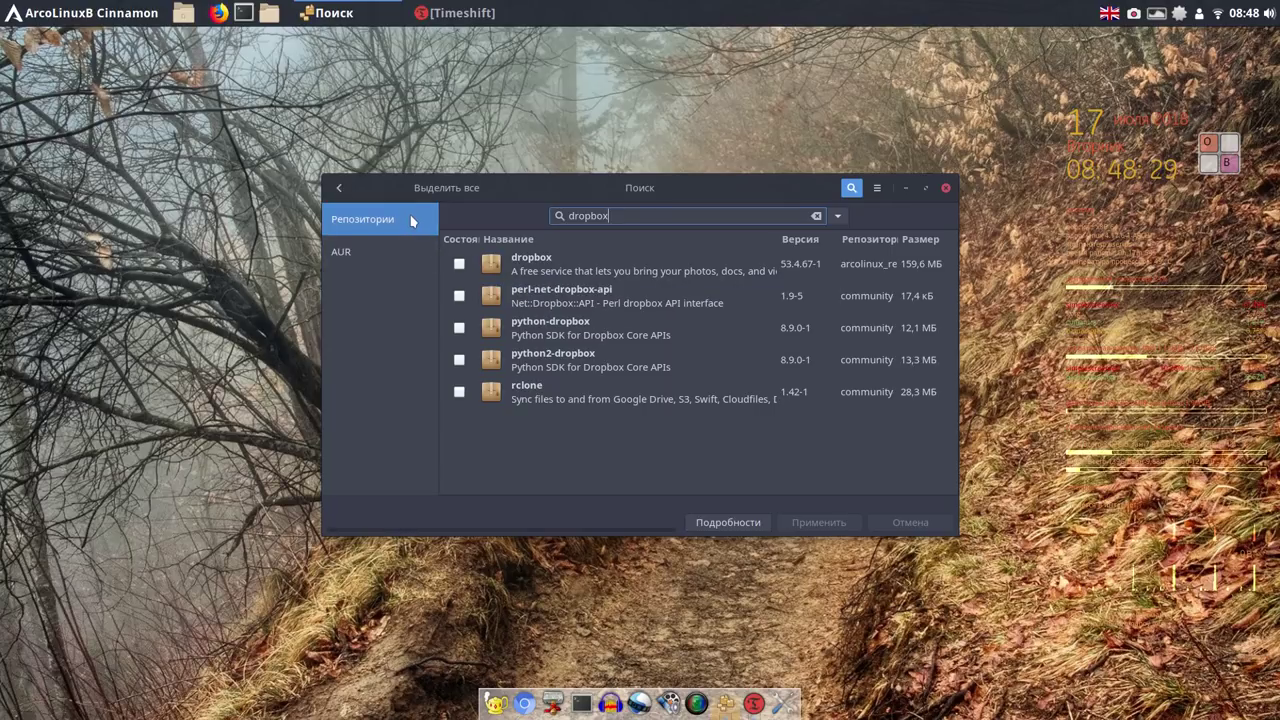
Install the dropbox package from the repositories with the transaction details shown, and return to the package list.
{"action": "left_click", "coordinate": [356, 253]}
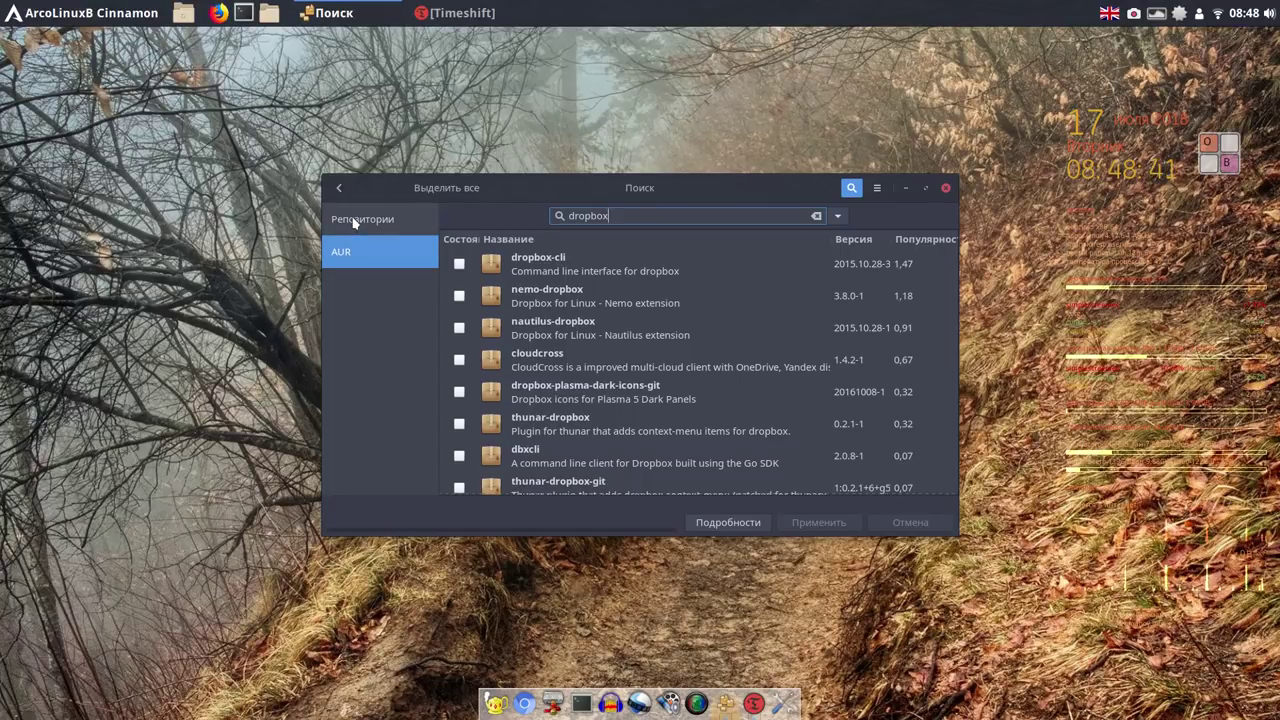
{"action": "left_click", "coordinate": [354, 222]}
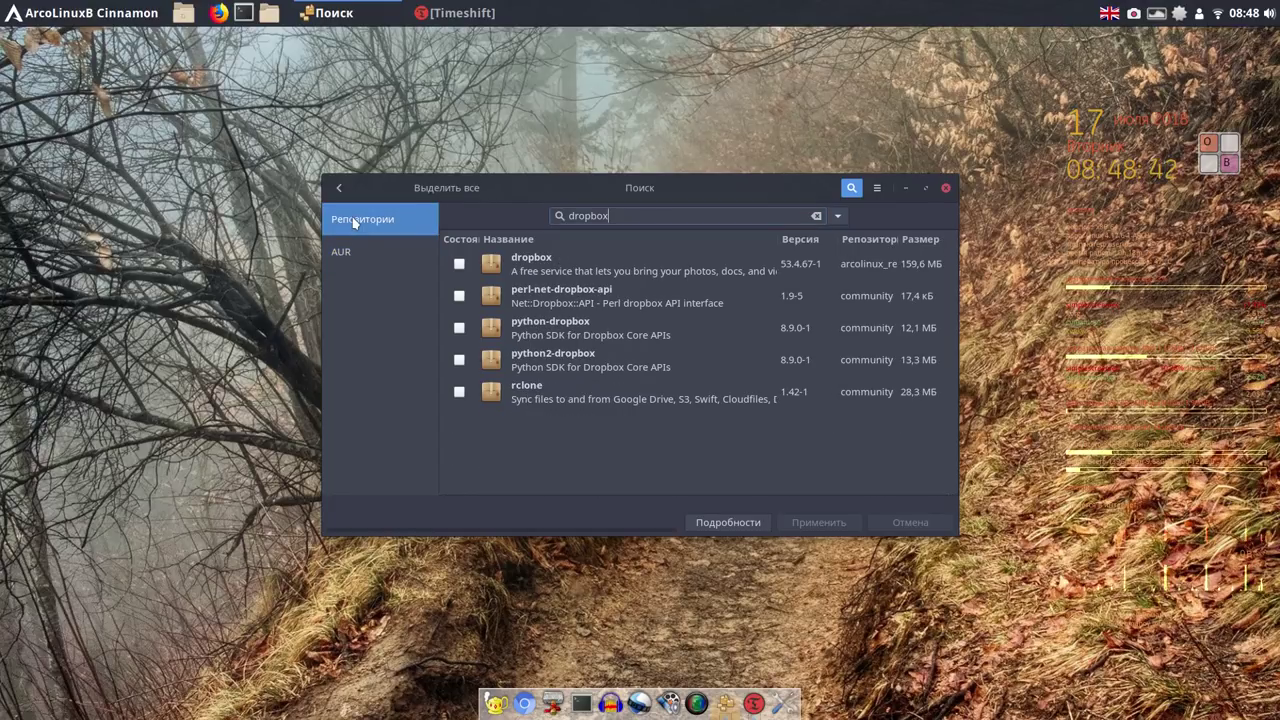
{"action": "left_click", "coordinate": [459, 264]}
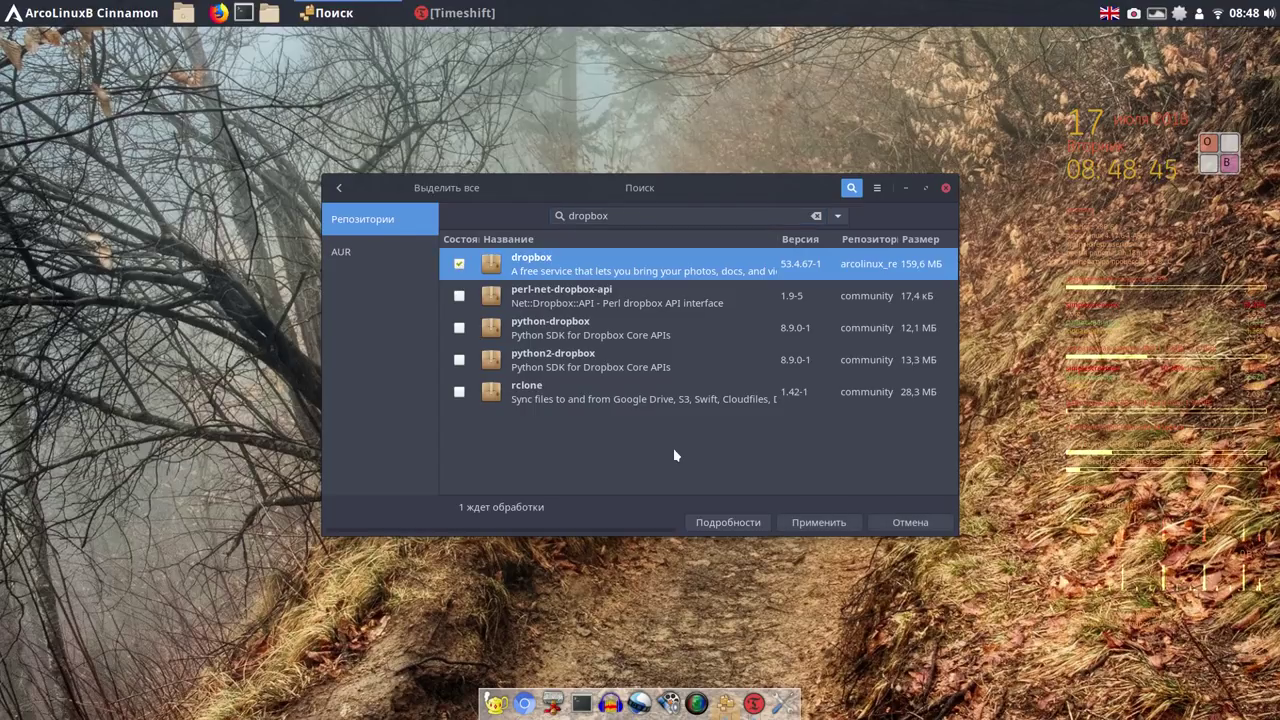
{"action": "left_click", "coordinate": [818, 522]}
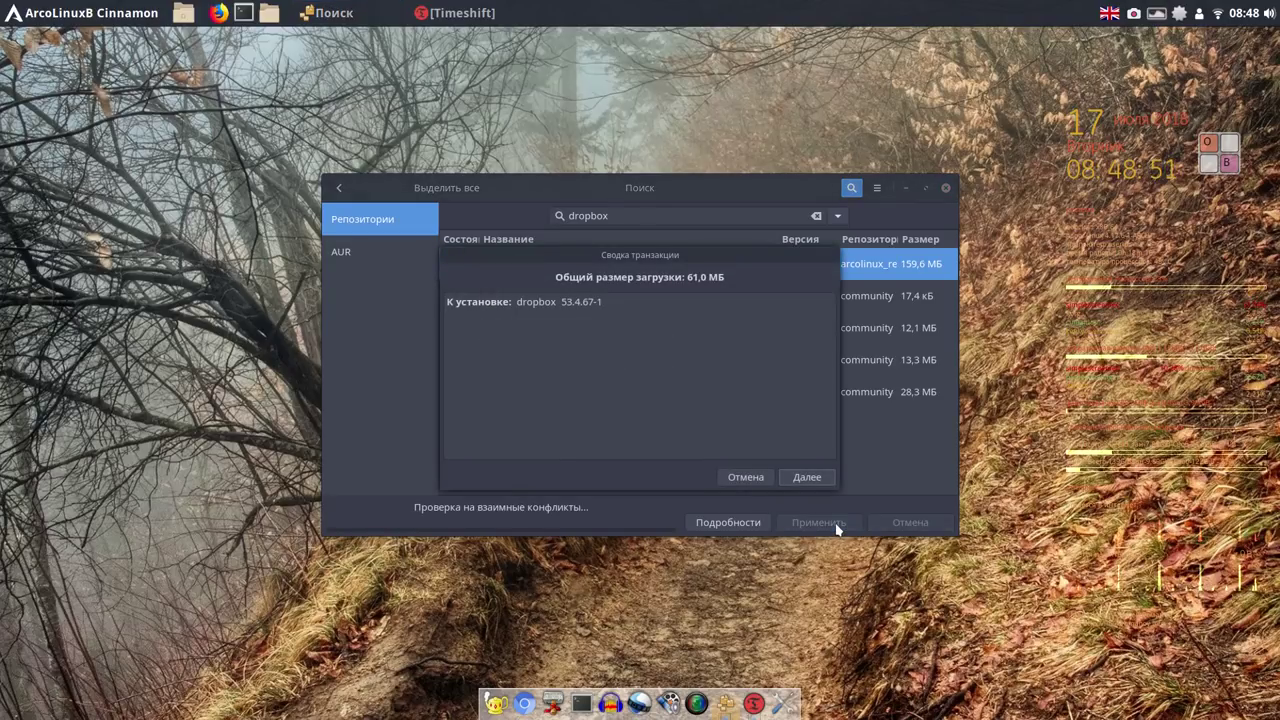
{"action": "left_click", "coordinate": [816, 480]}
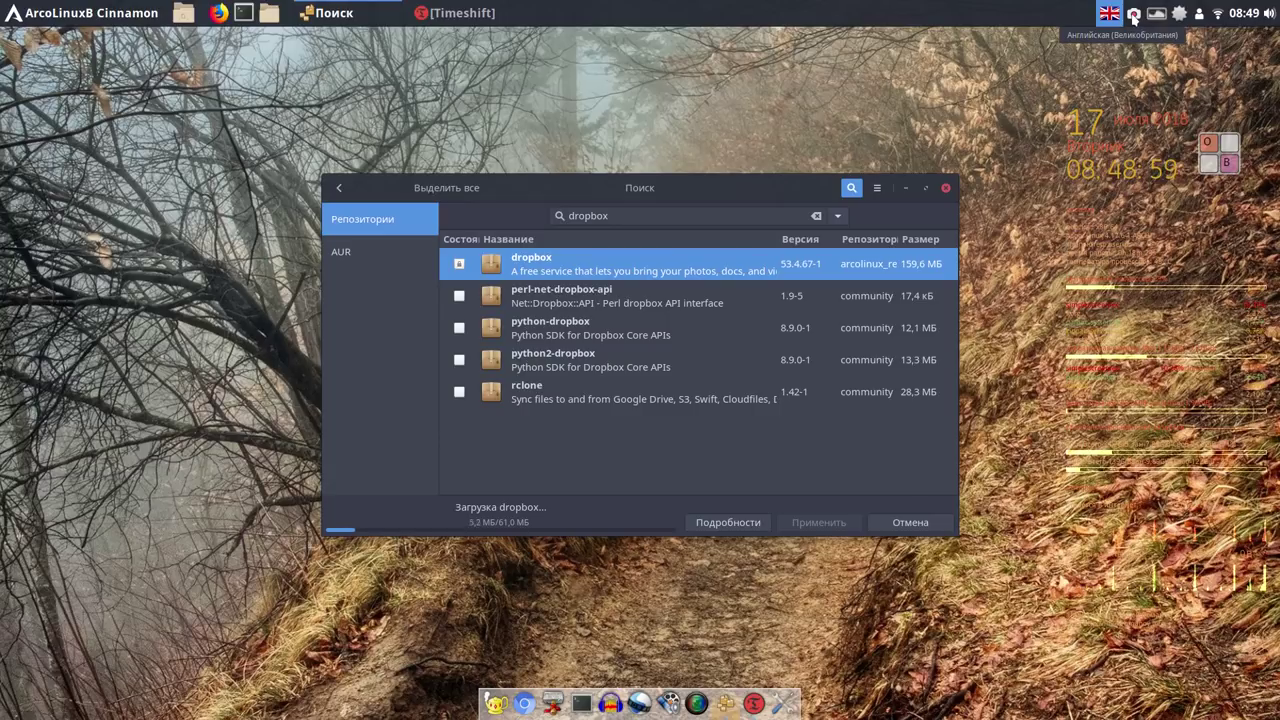
{"action": "left_click", "coordinate": [748, 524]}
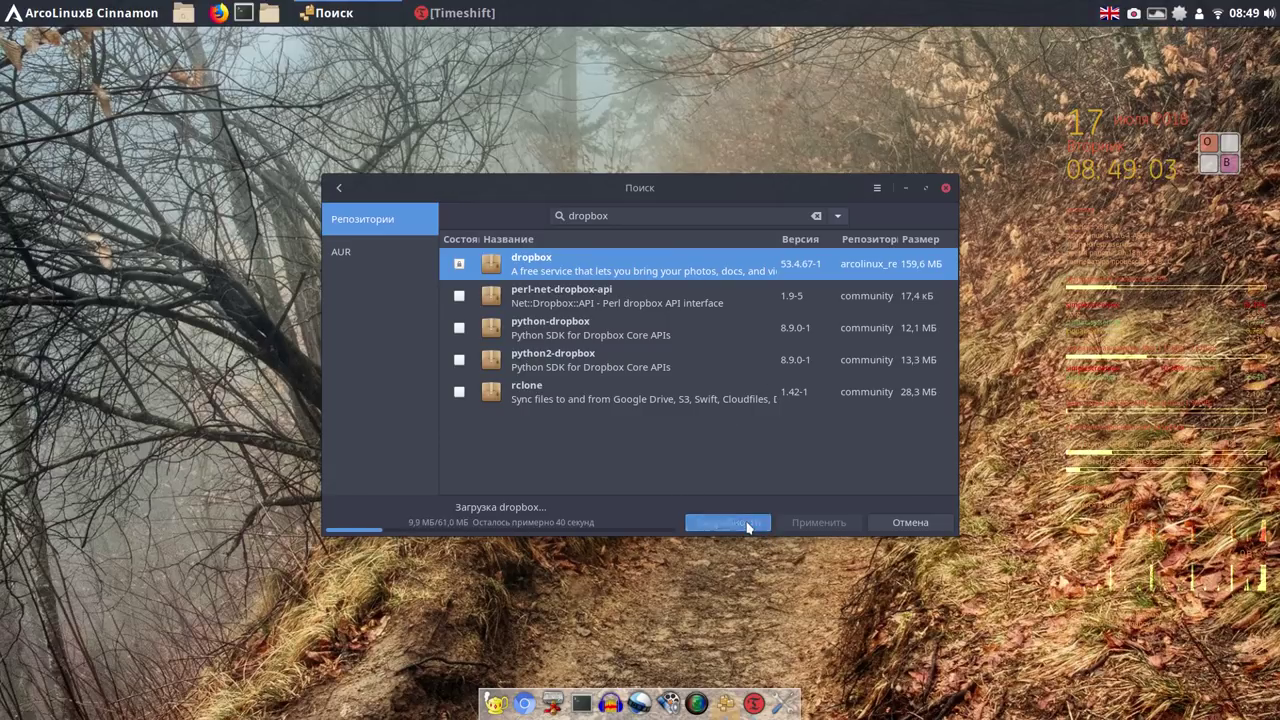
{"action": "left_click", "coordinate": [1134, 14]}
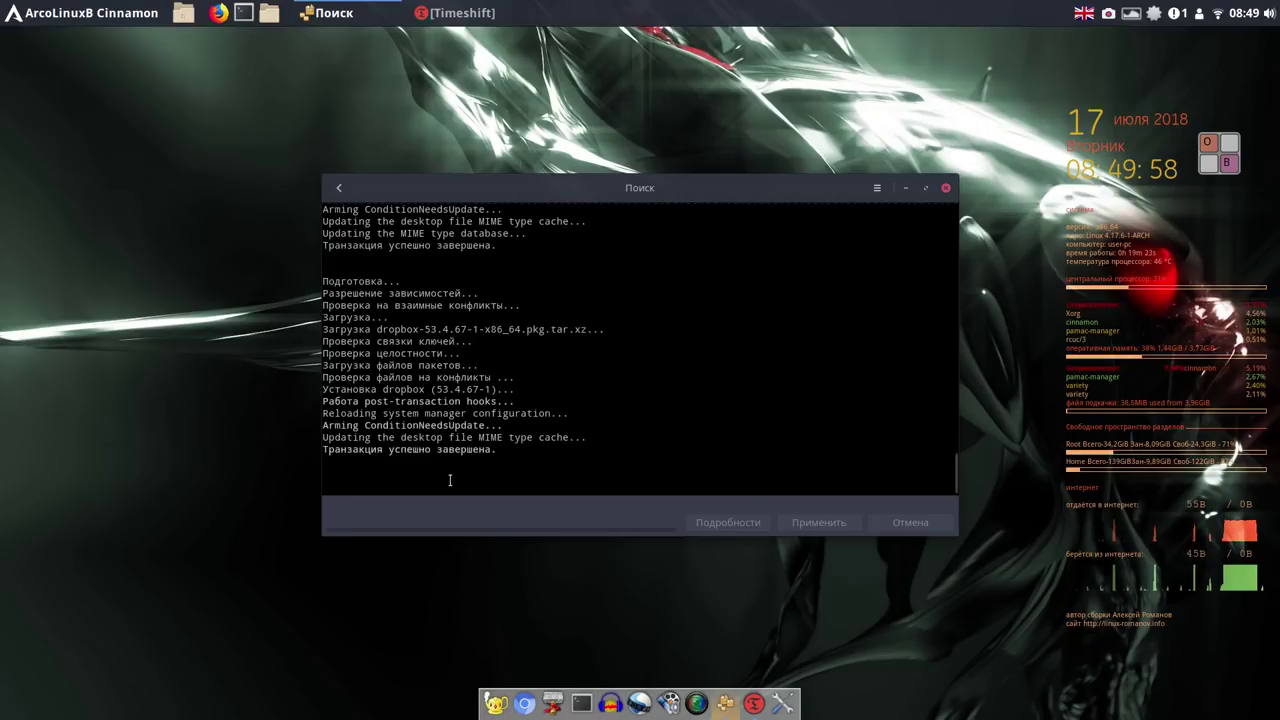
{"action": "left_click", "coordinate": [339, 189]}
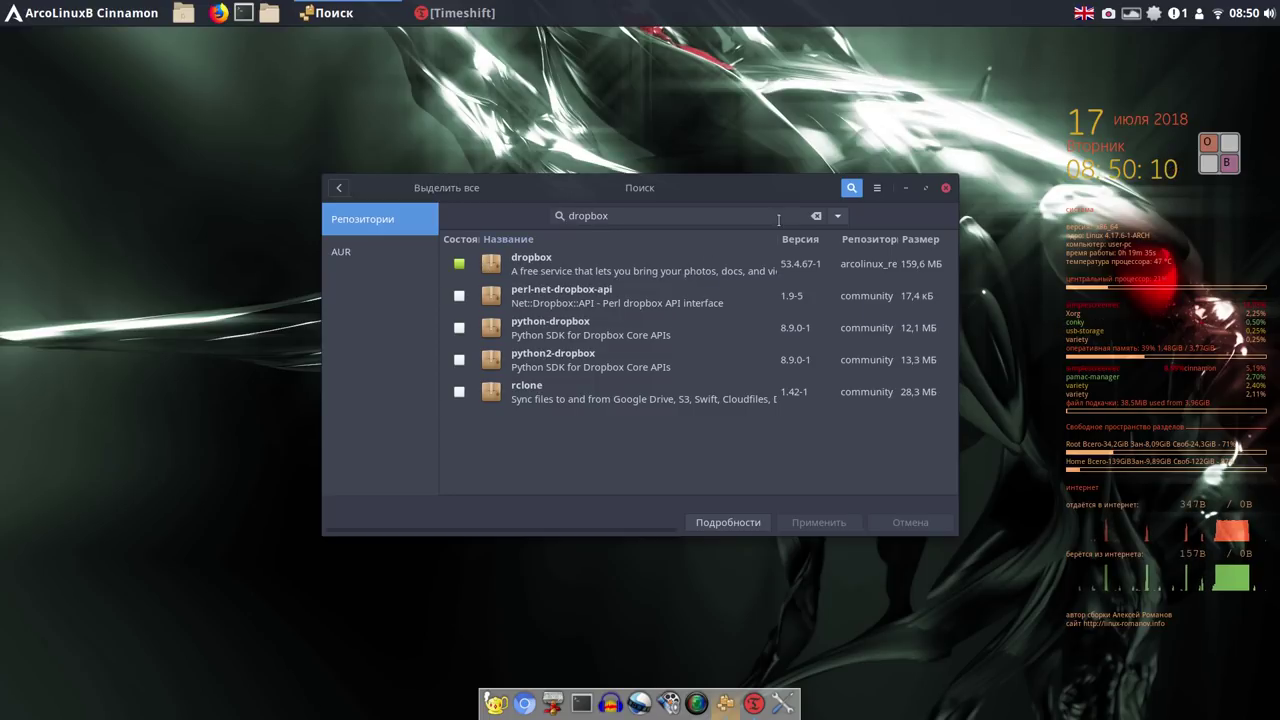
Replace the package search with megasync using the on-screen keyboard, and close the keyboard.
{"action": "left_click", "coordinate": [813, 222]}
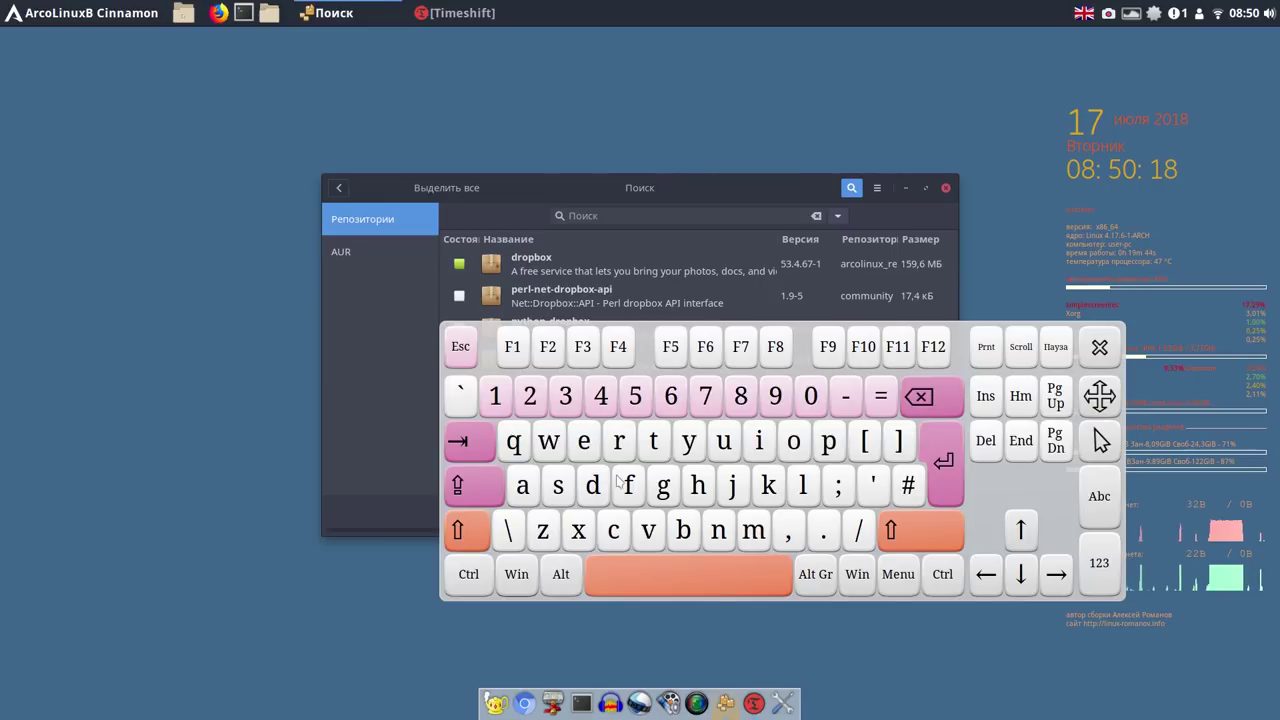
{"action": "left_click", "coordinate": [585, 443]}
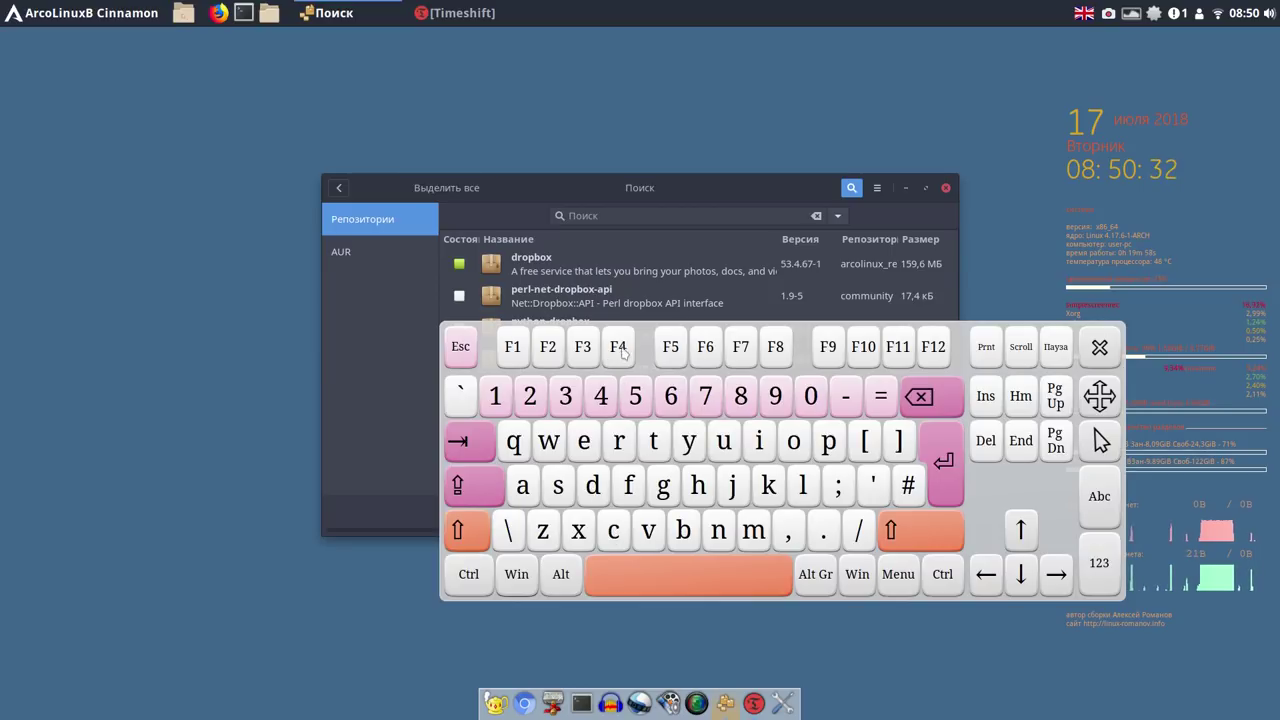
{"action": "left_click", "coordinate": [636, 222]}
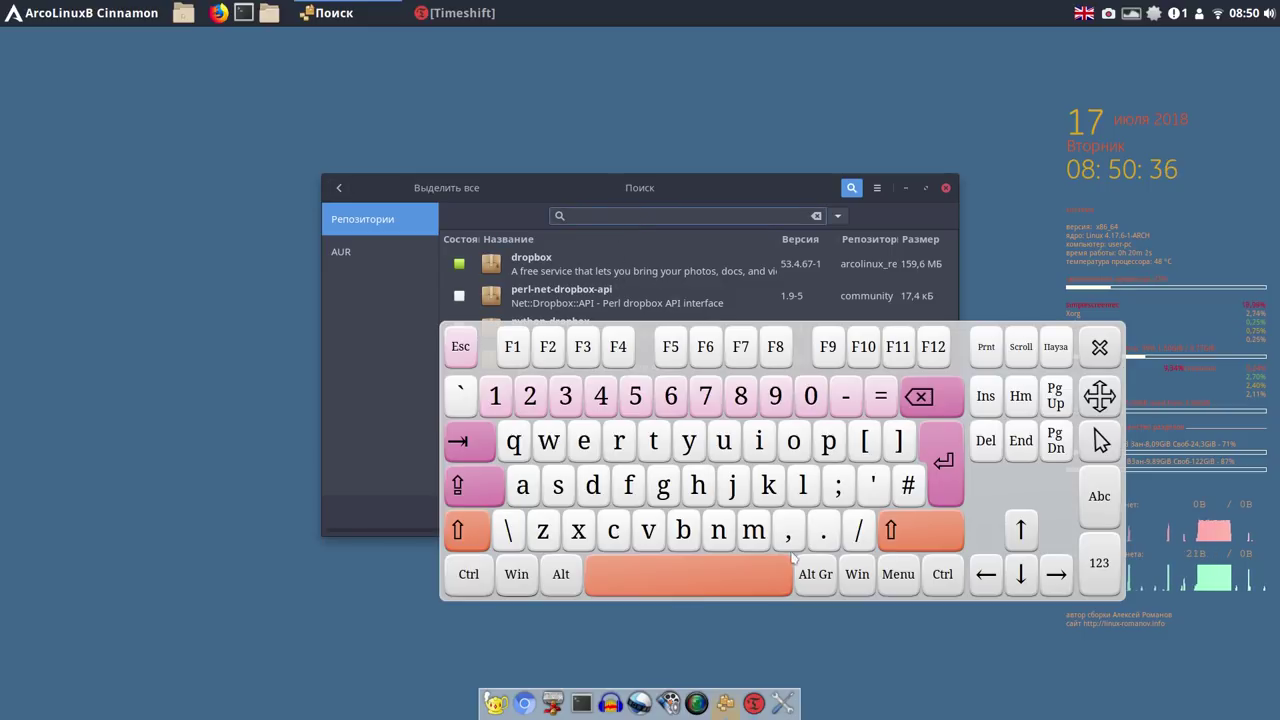
{"action": "left_click", "coordinate": [754, 531]}
{"action": "left_click", "coordinate": [585, 445]}
{"action": "left_click", "coordinate": [665, 495]}
{"action": "left_click", "coordinate": [523, 487]}
{"action": "left_click", "coordinate": [558, 486]}
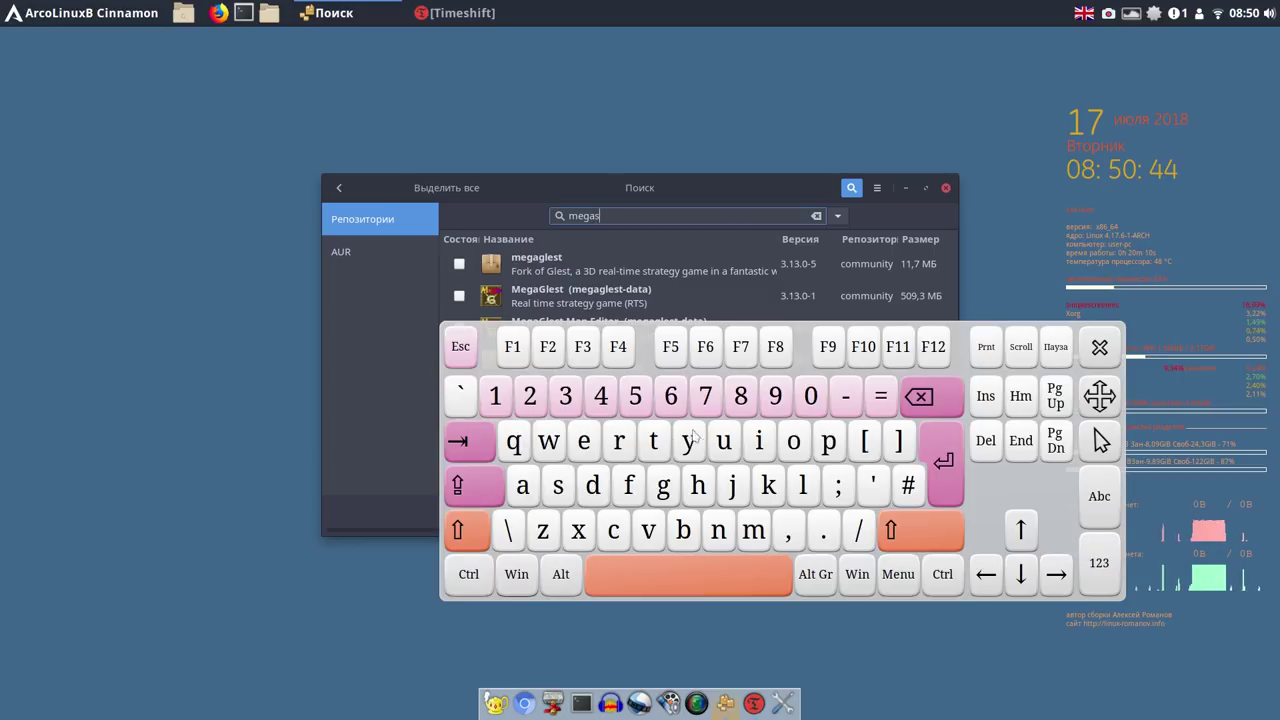
{"action": "left_click", "coordinate": [690, 440]}
{"action": "left_click", "coordinate": [721, 533]}
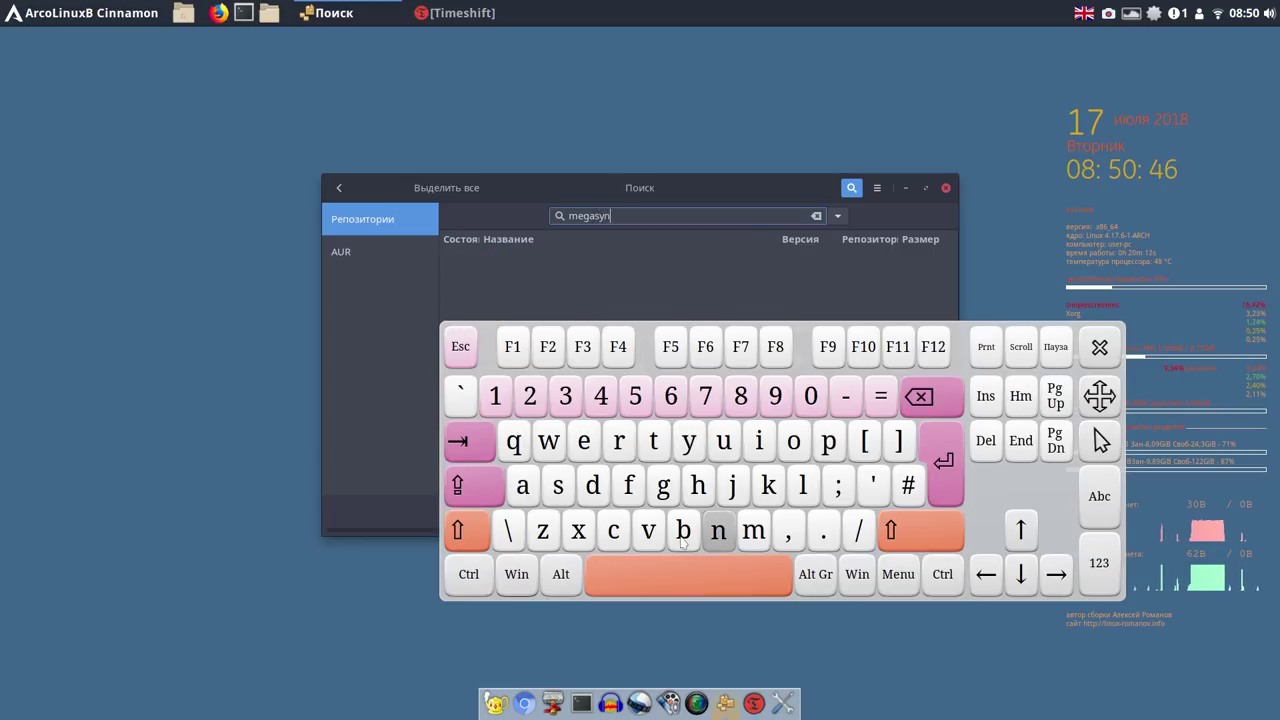
{"action": "left_click", "coordinate": [613, 535]}
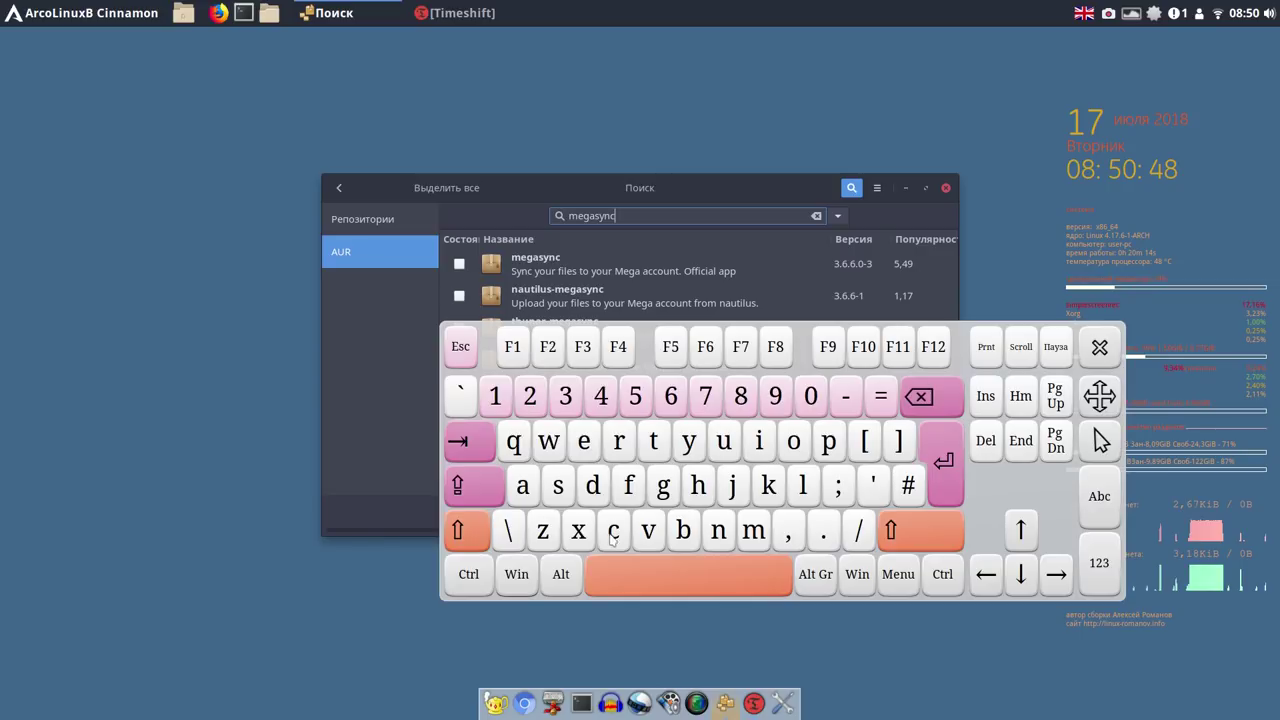
{"action": "left_click", "coordinate": [1104, 352]}
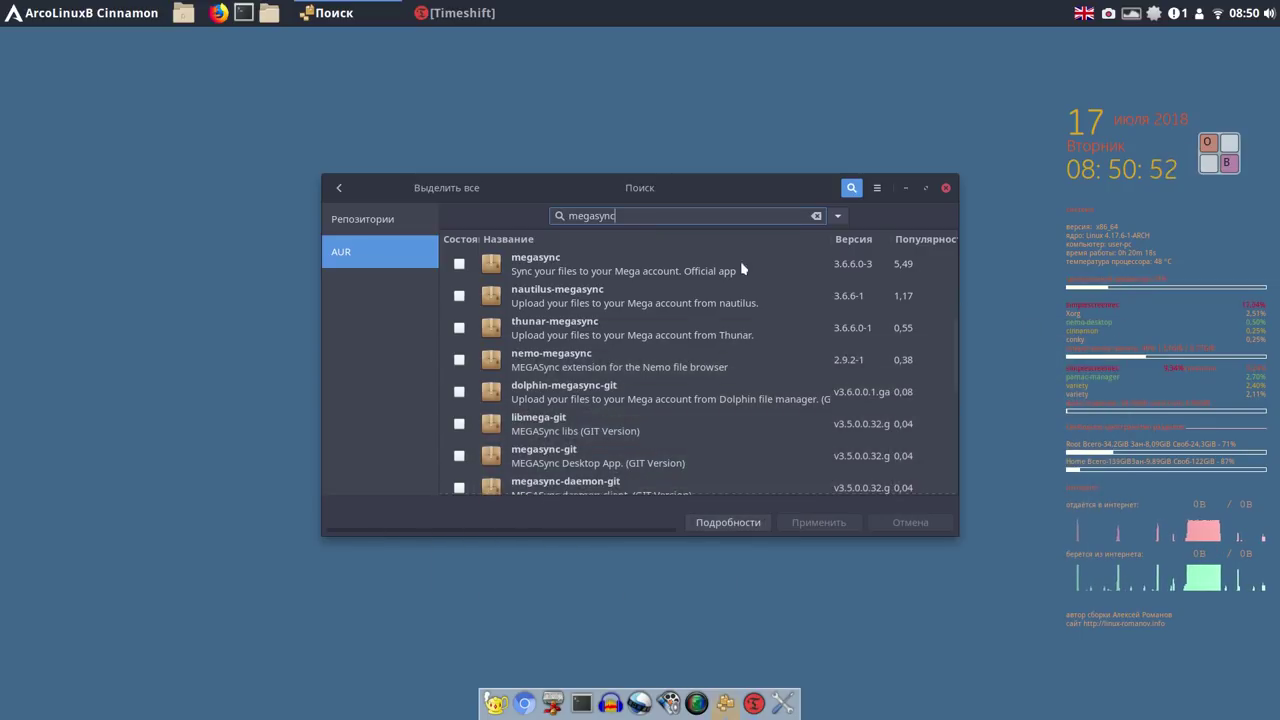
Select the official megasync package from the AUR and start installing it with its dependencies.
{"action": "left_click", "coordinate": [383, 222]}
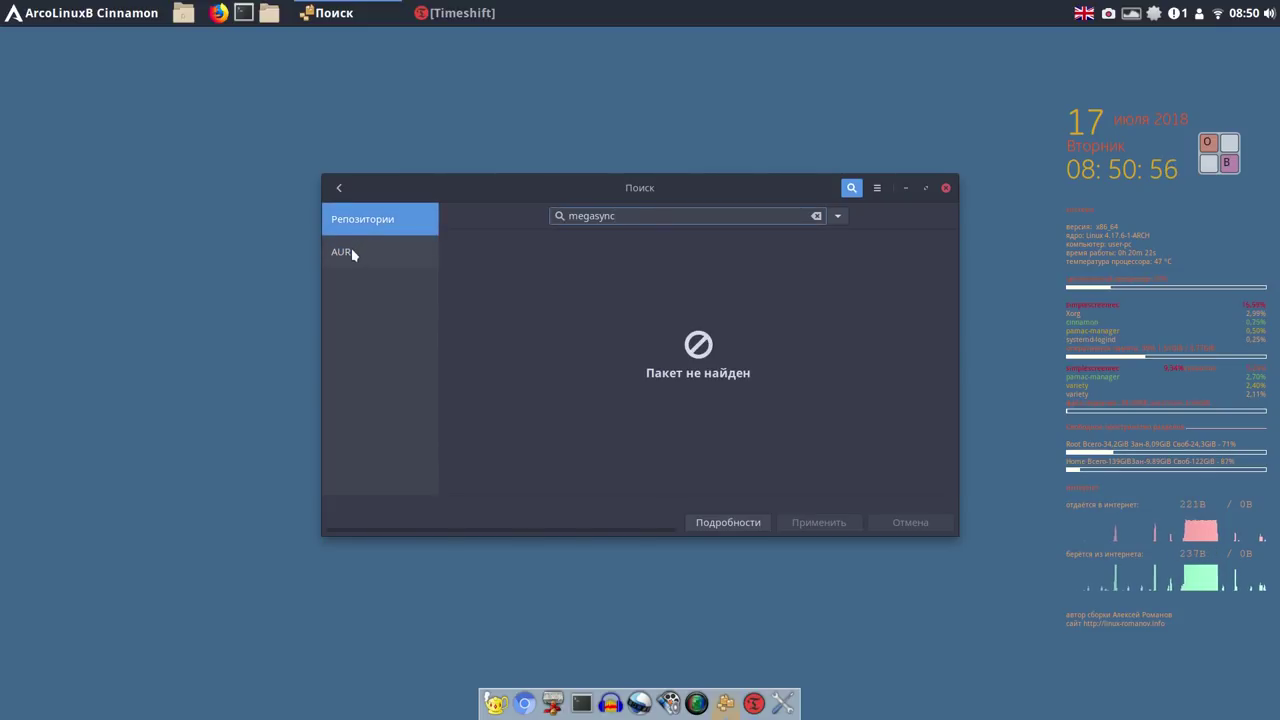
{"action": "left_click", "coordinate": [351, 252]}
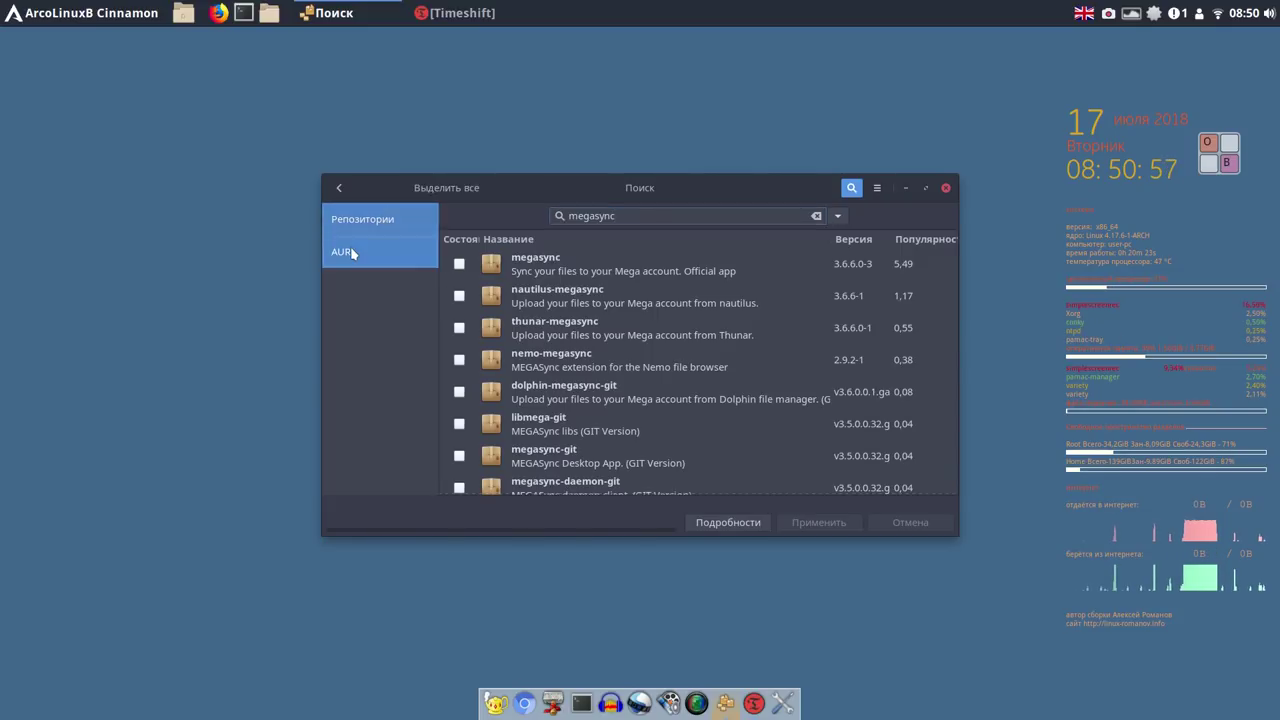
{"action": "left_click", "coordinate": [460, 265]}
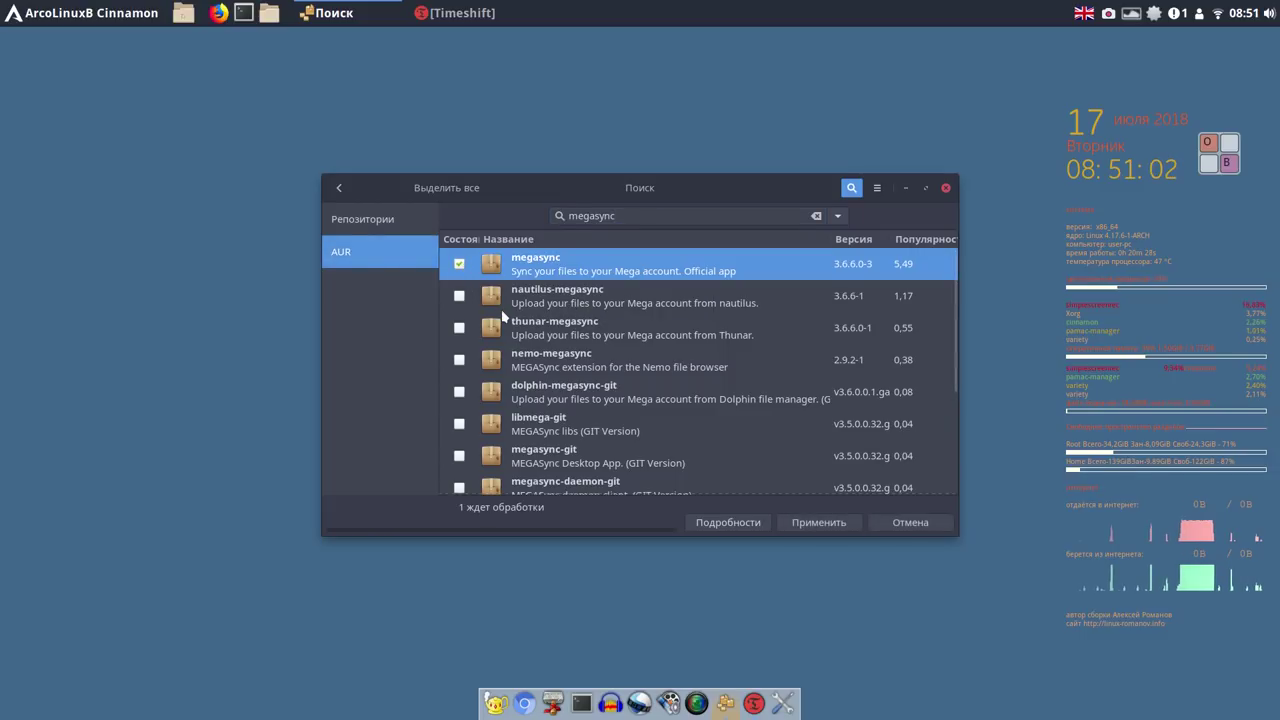
{"action": "left_click", "coordinate": [829, 524]}
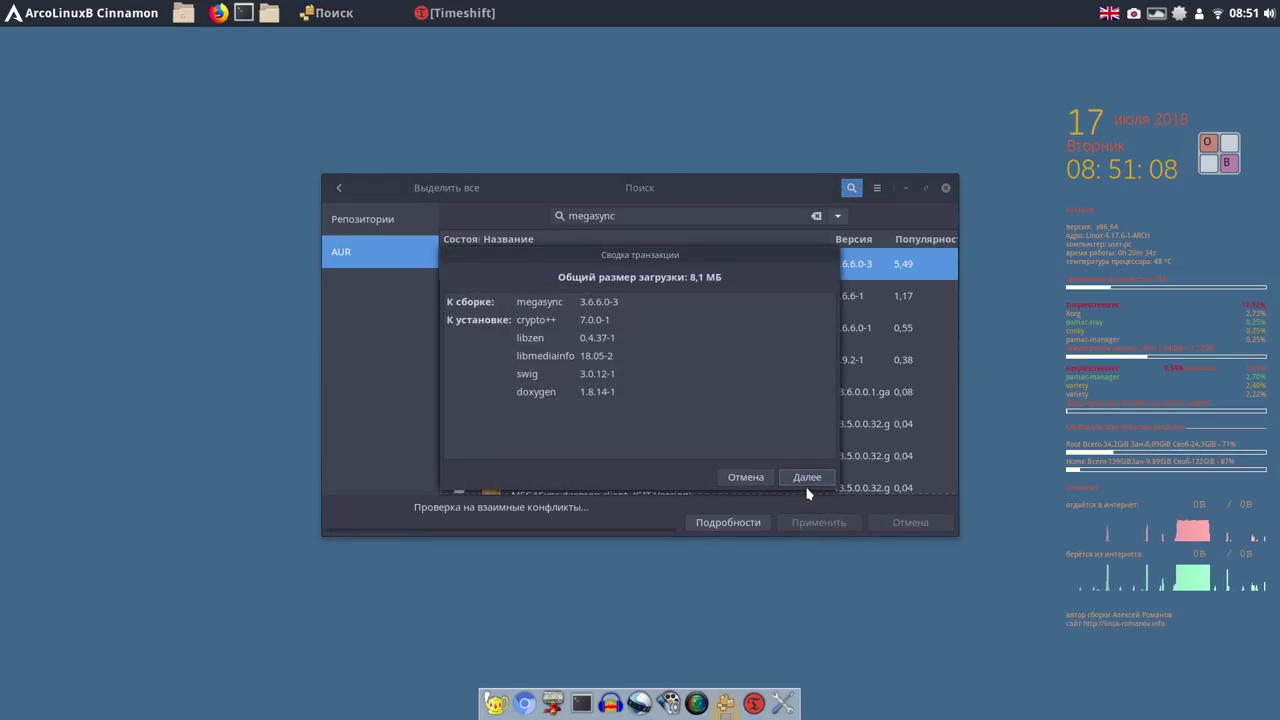
{"action": "left_click", "coordinate": [807, 480]}
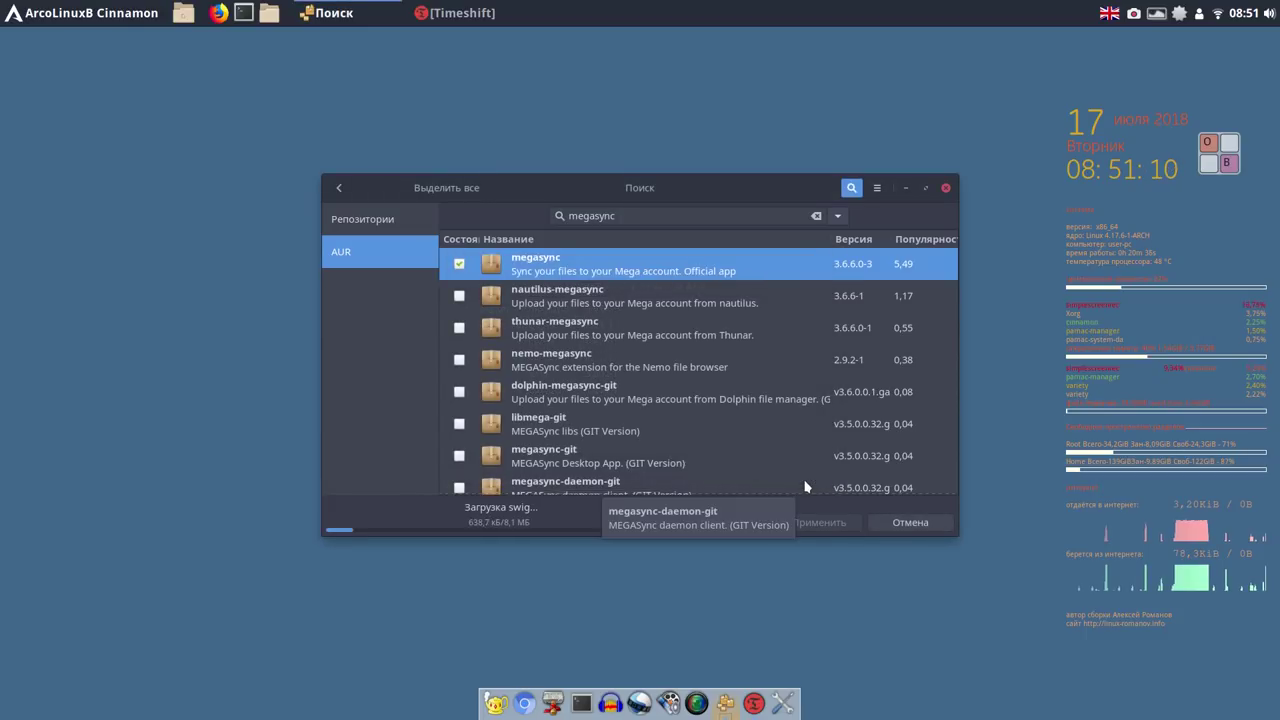
Show the transaction details of the megasync installation, let it finish, and return to the package list.
{"action": "left_click", "coordinate": [757, 526]}
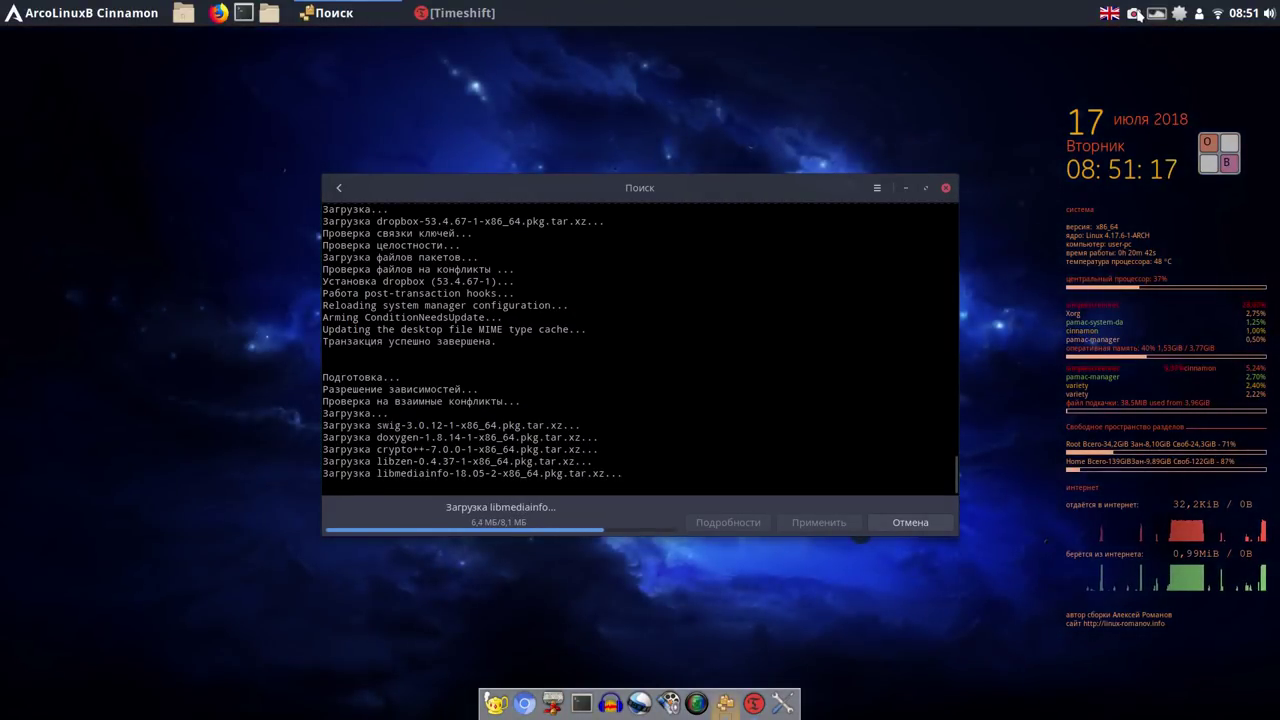
{"action": "left_click", "coordinate": [1134, 14]}
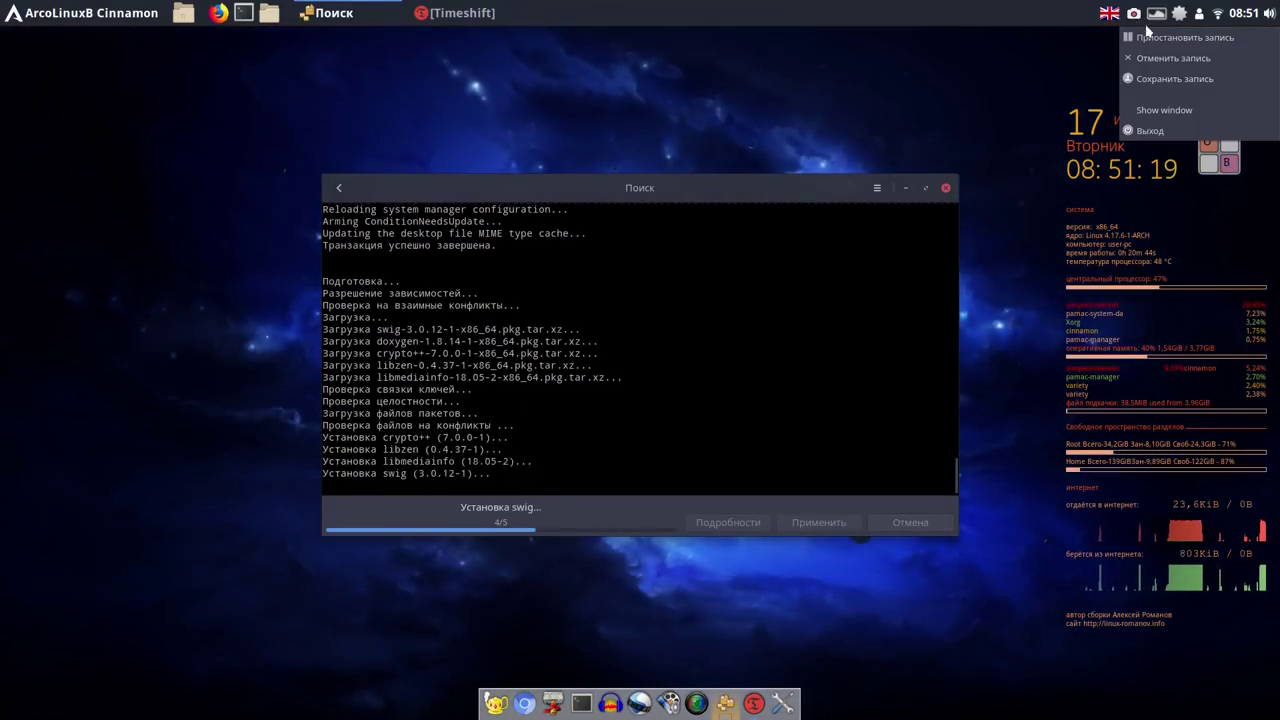
{"action": "left_click", "coordinate": [1148, 36]}
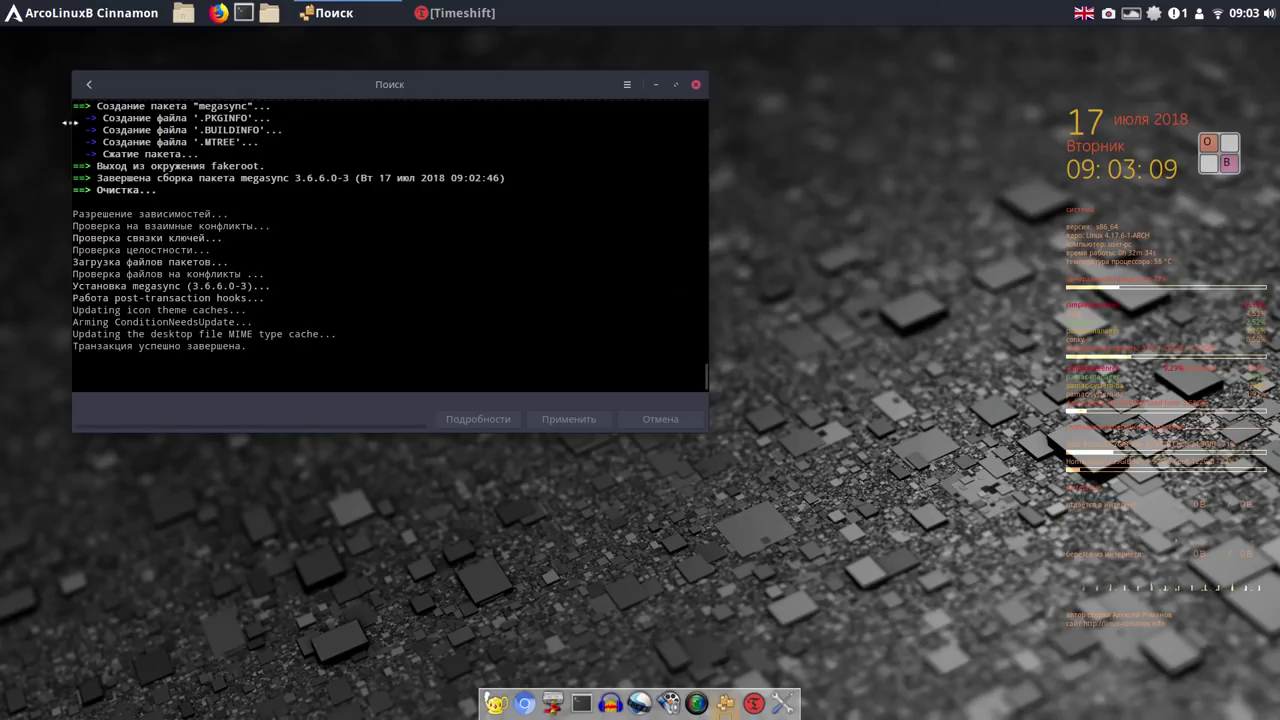
{"action": "left_click", "coordinate": [90, 86]}
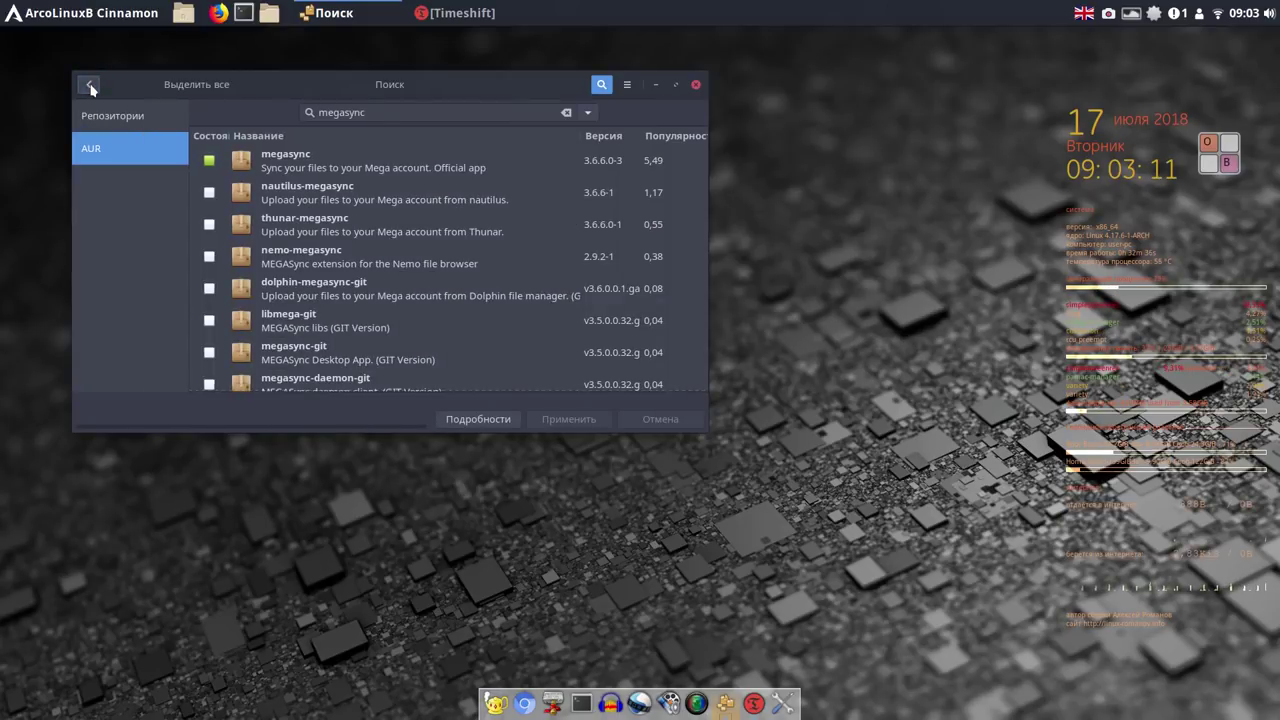
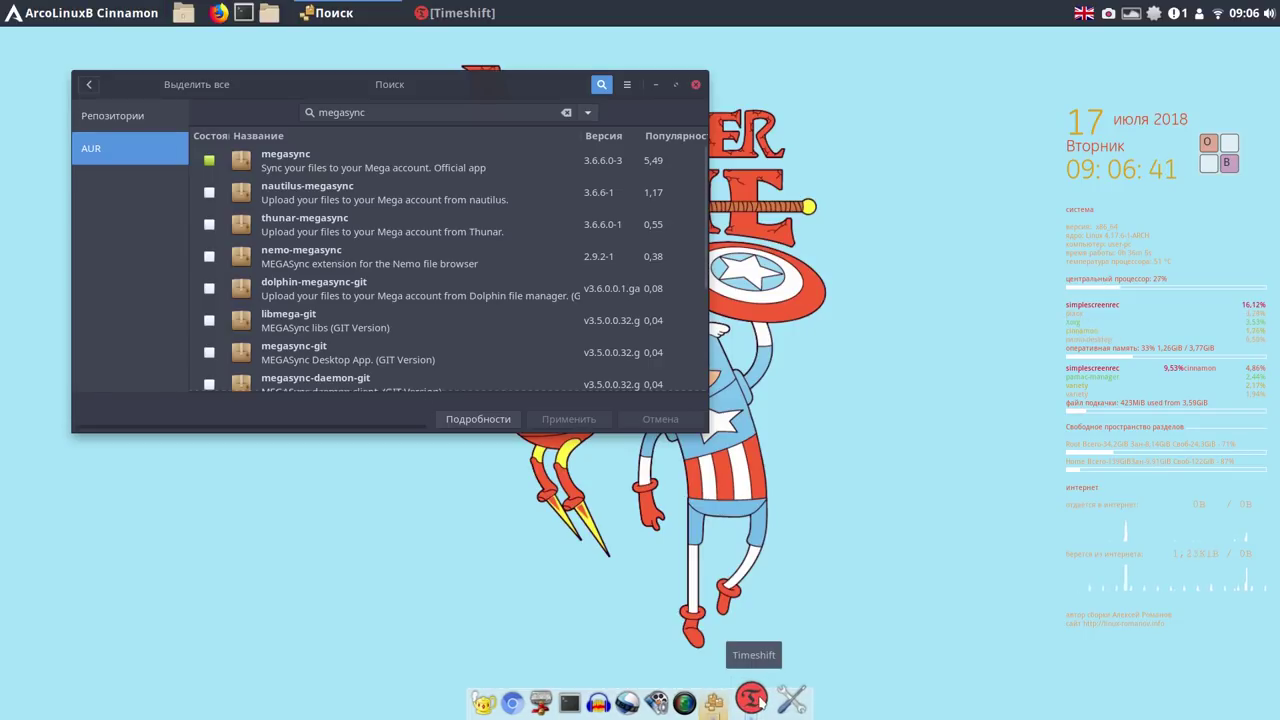
Switch to Timeshift, create a new system snapshot, and minimize the window once the snapshot is done.
{"action": "left_click", "coordinate": [754, 700]}
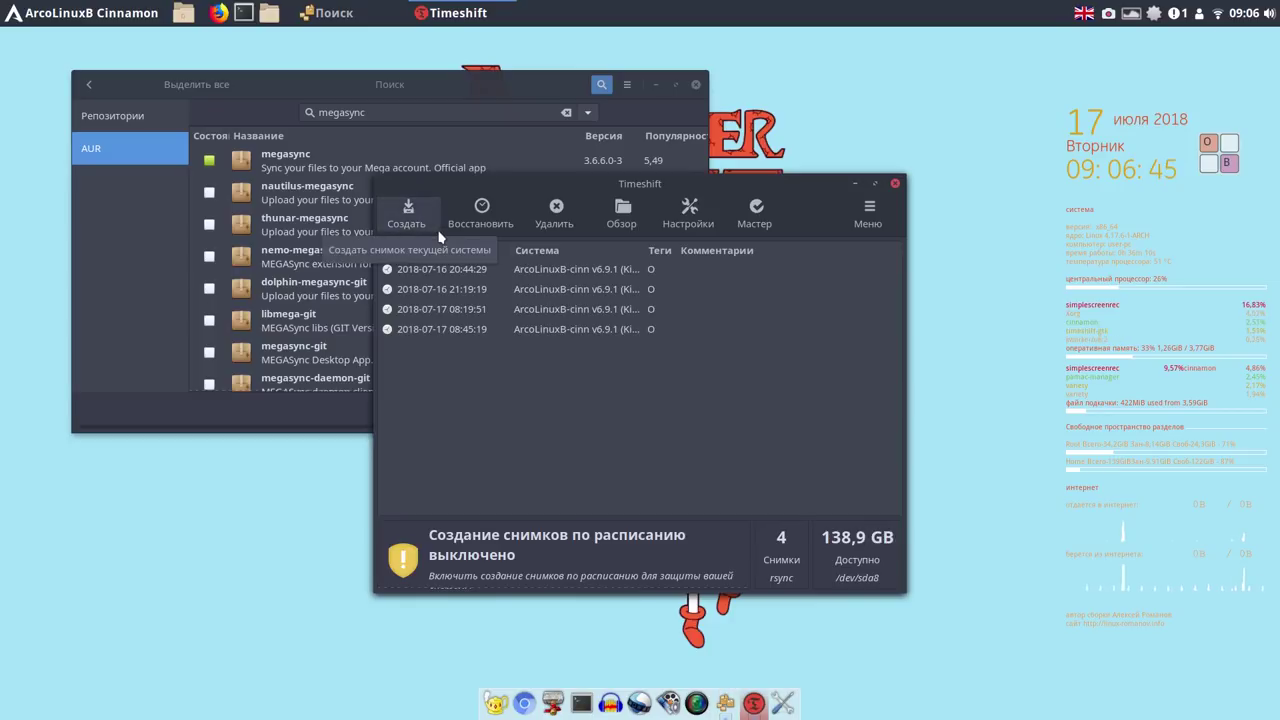
{"action": "left_click", "coordinate": [408, 214]}
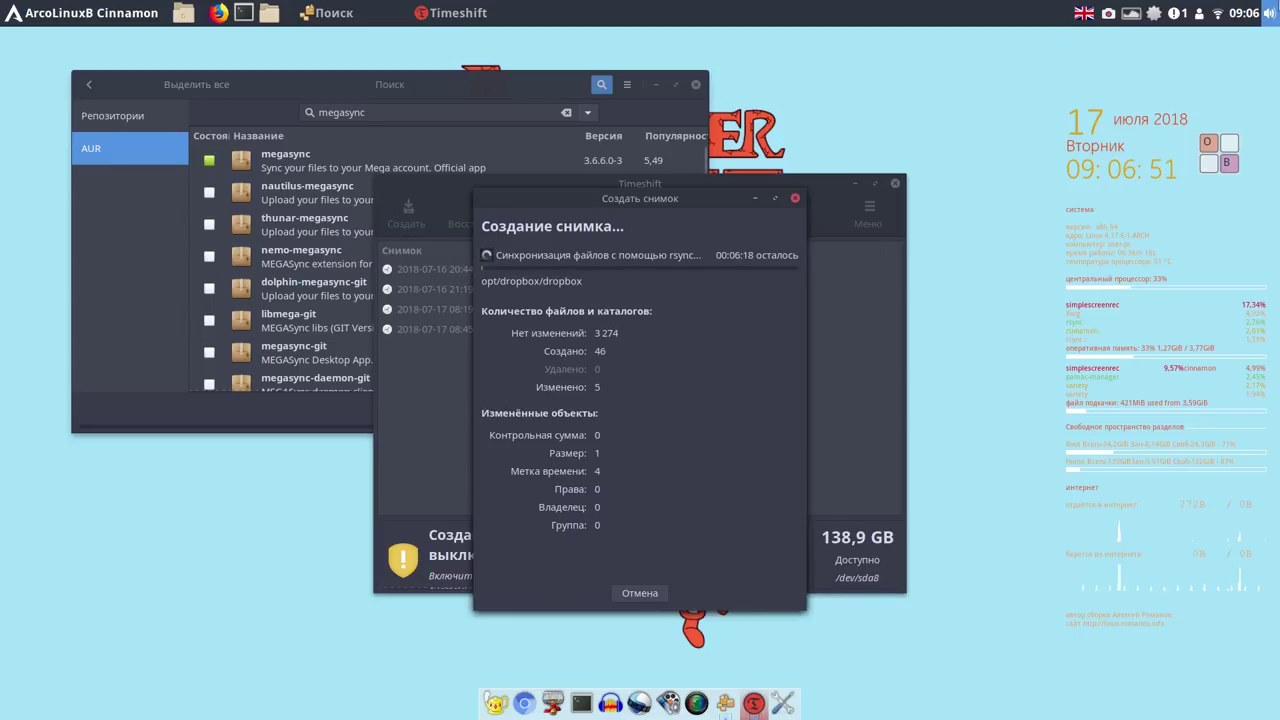
{"action": "left_click", "coordinate": [1110, 16]}
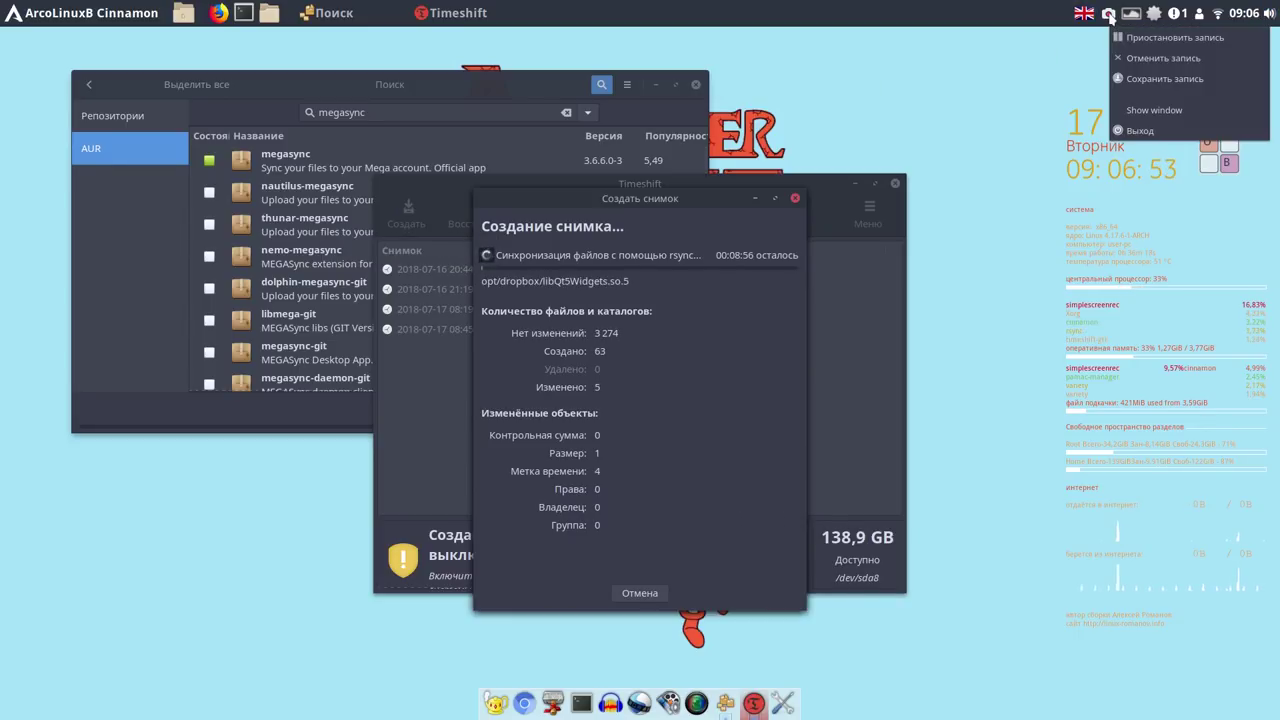
{"action": "left_click", "coordinate": [1165, 37]}
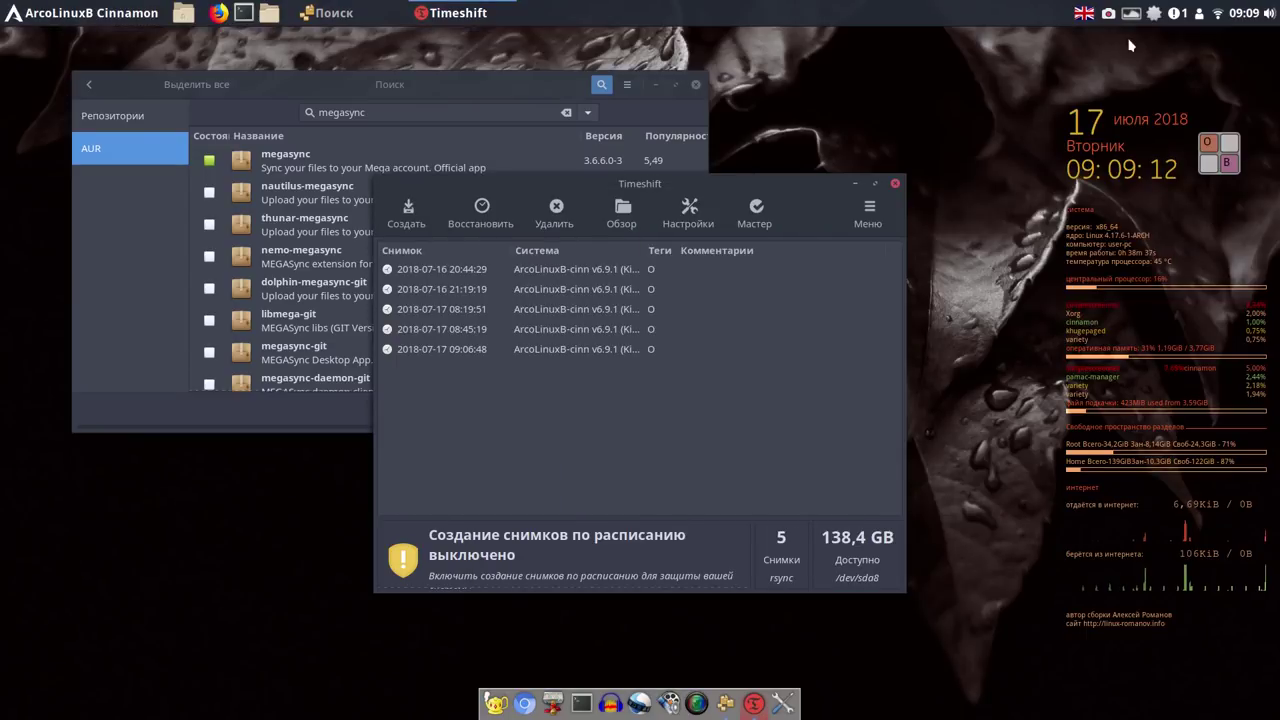
{"action": "left_click", "coordinate": [855, 184]}
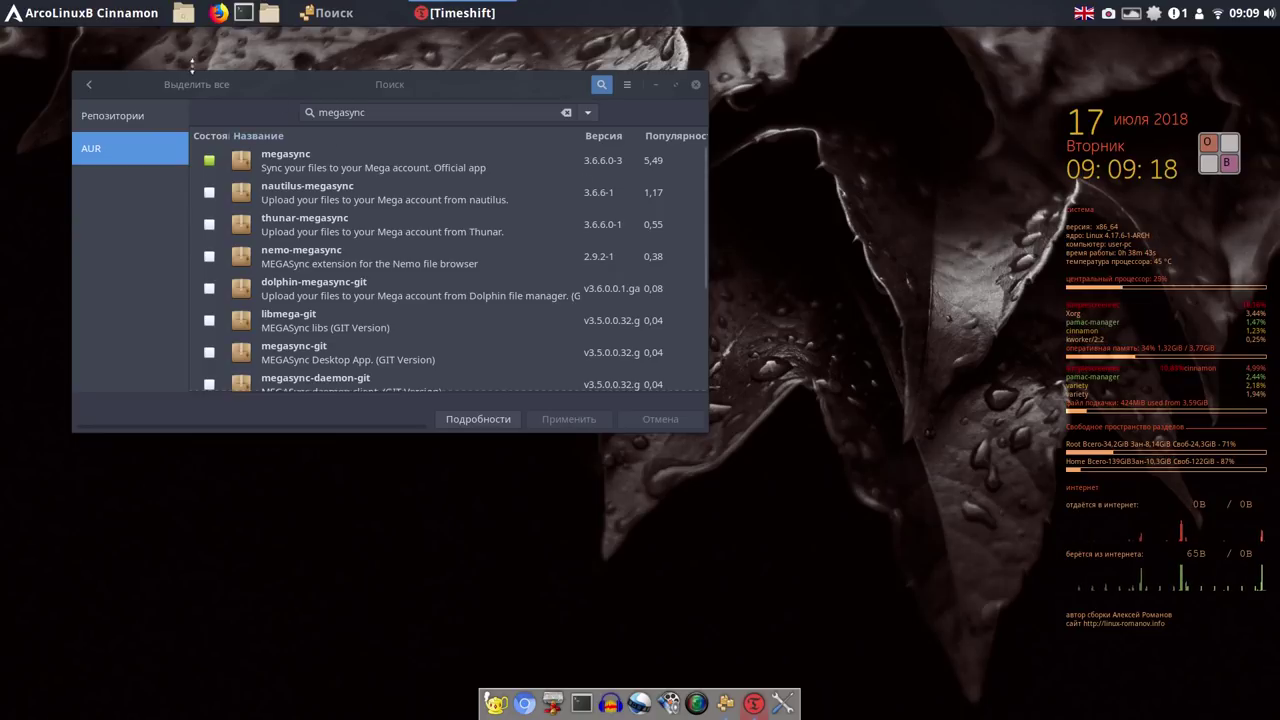
Check the Internet category of the applications menu for the Dropbox and MEGASync entries, and close the menu.
{"action": "left_click", "coordinate": [75, 20]}
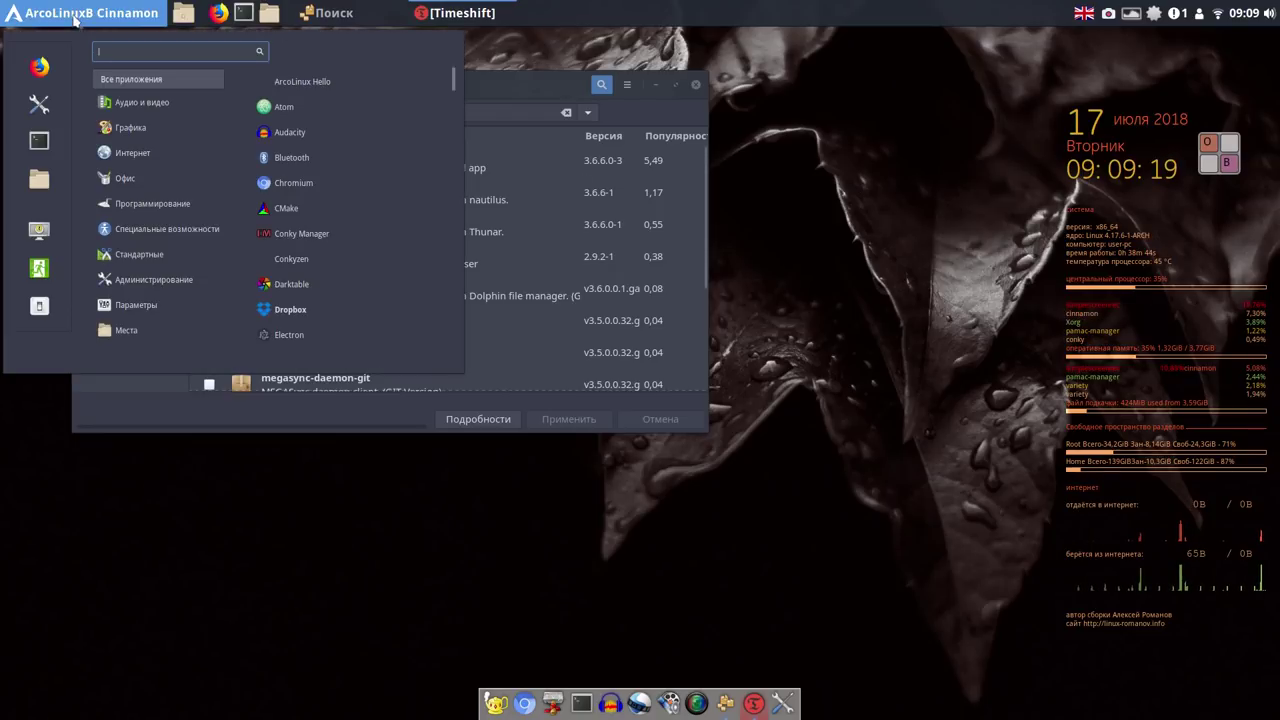
{"action": "left_click", "coordinate": [137, 152]}
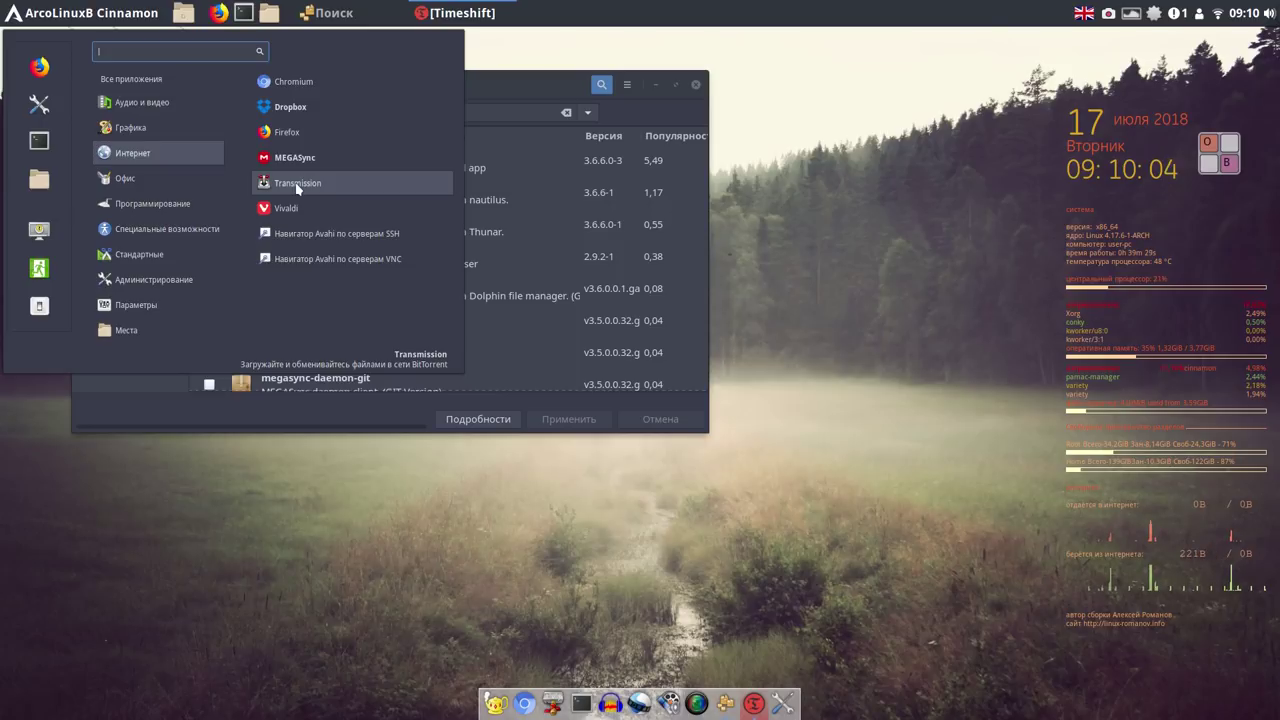
{"action": "left_click", "coordinate": [516, 86]}
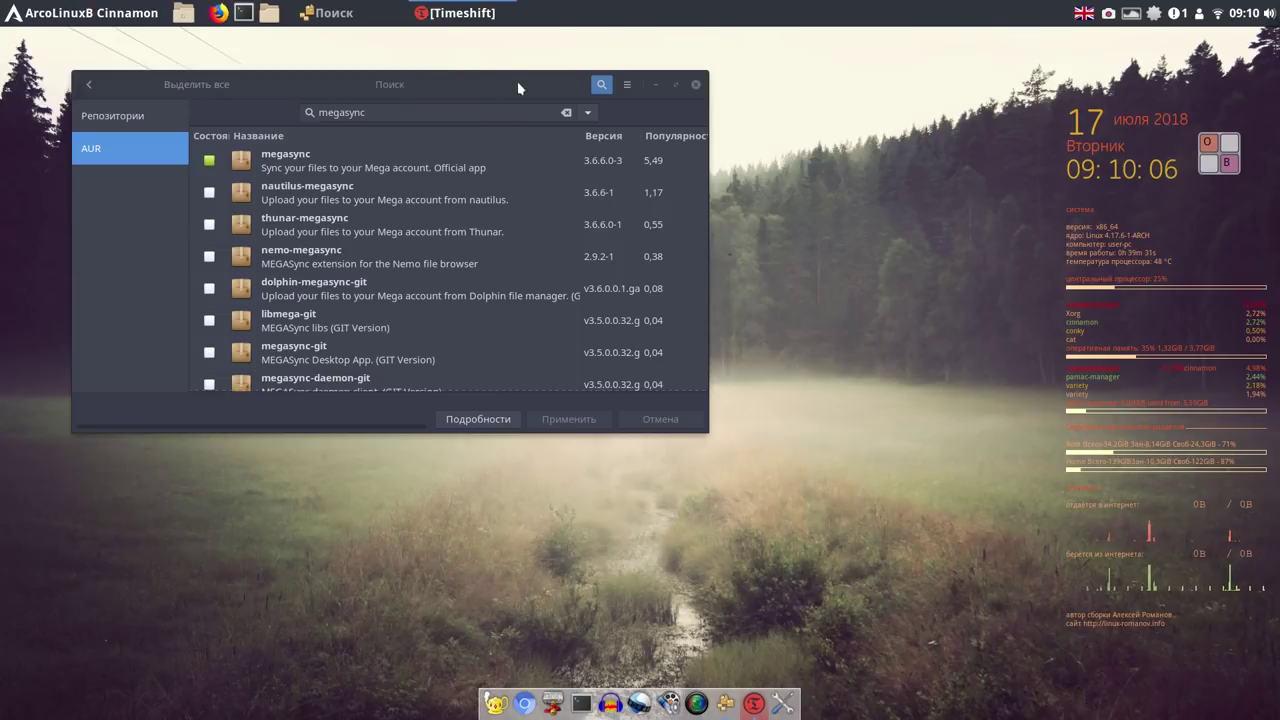
Replace the package search with uget using the on-screen keyboard, and close the keyboard.
{"action": "left_click", "coordinate": [566, 113]}
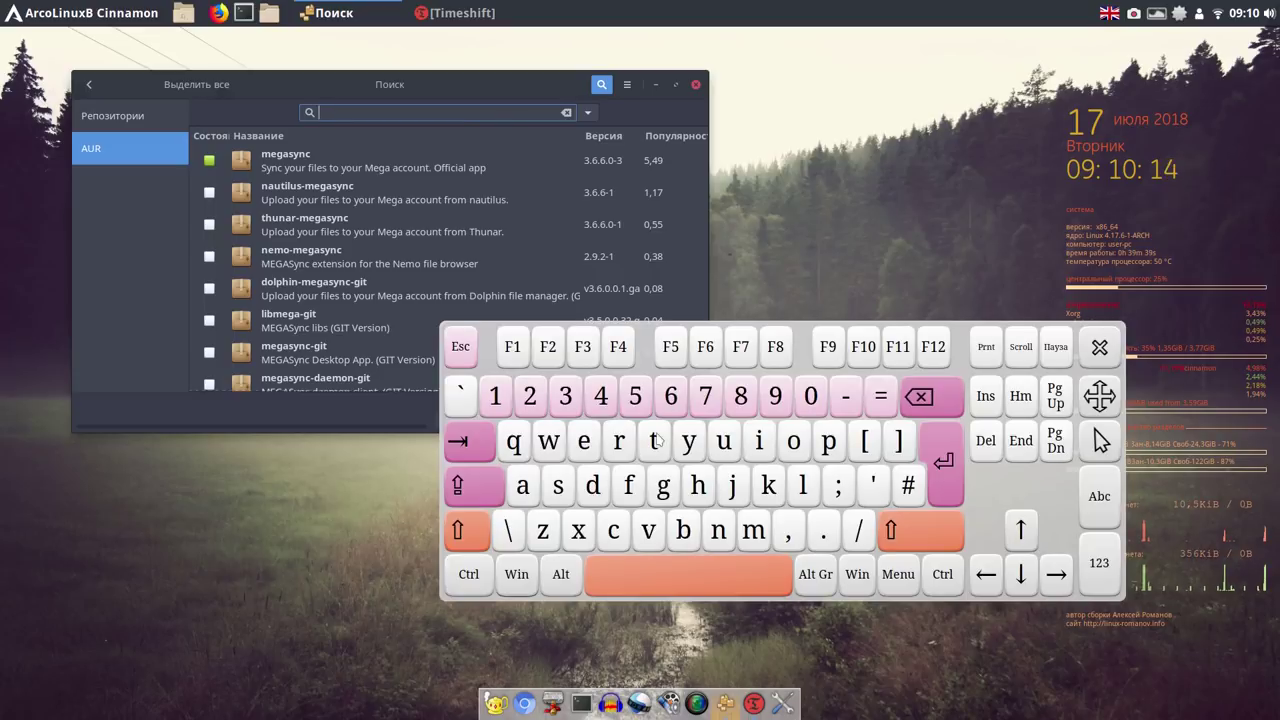
{"action": "left_click", "coordinate": [723, 442]}
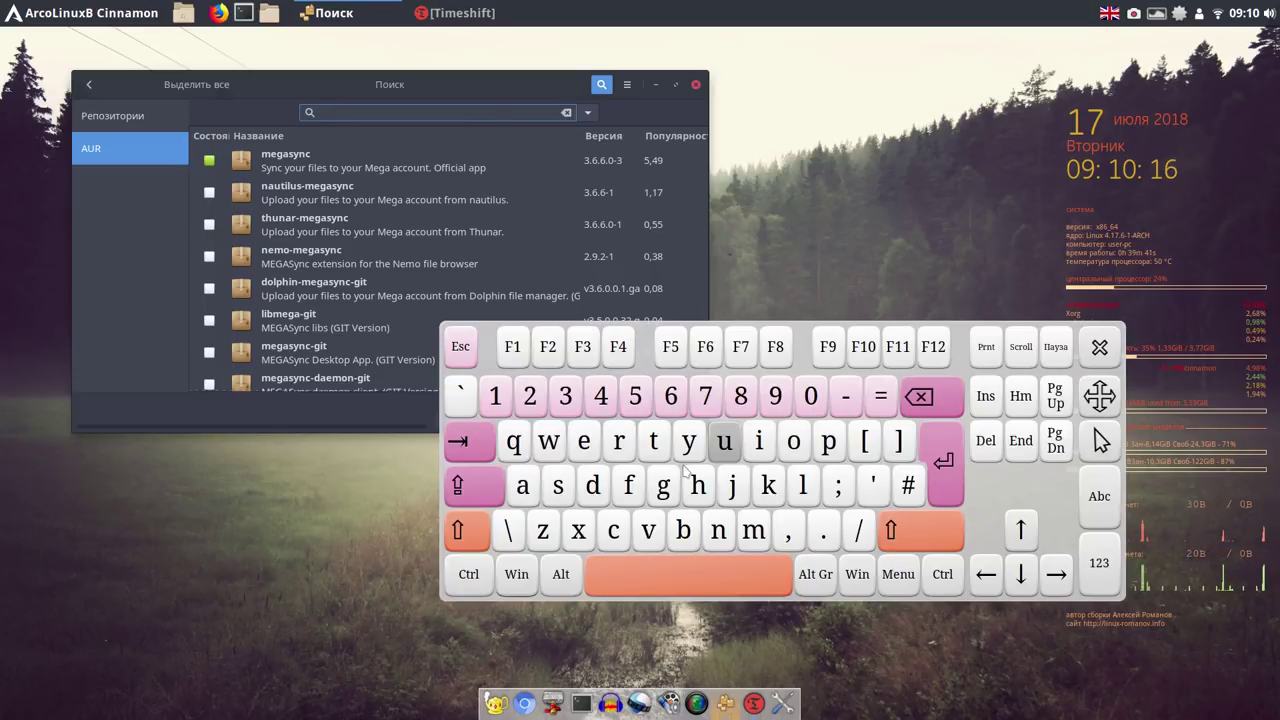
{"action": "left_click", "coordinate": [663, 488]}
{"action": "left_click", "coordinate": [584, 445]}
{"action": "left_click", "coordinate": [657, 448]}
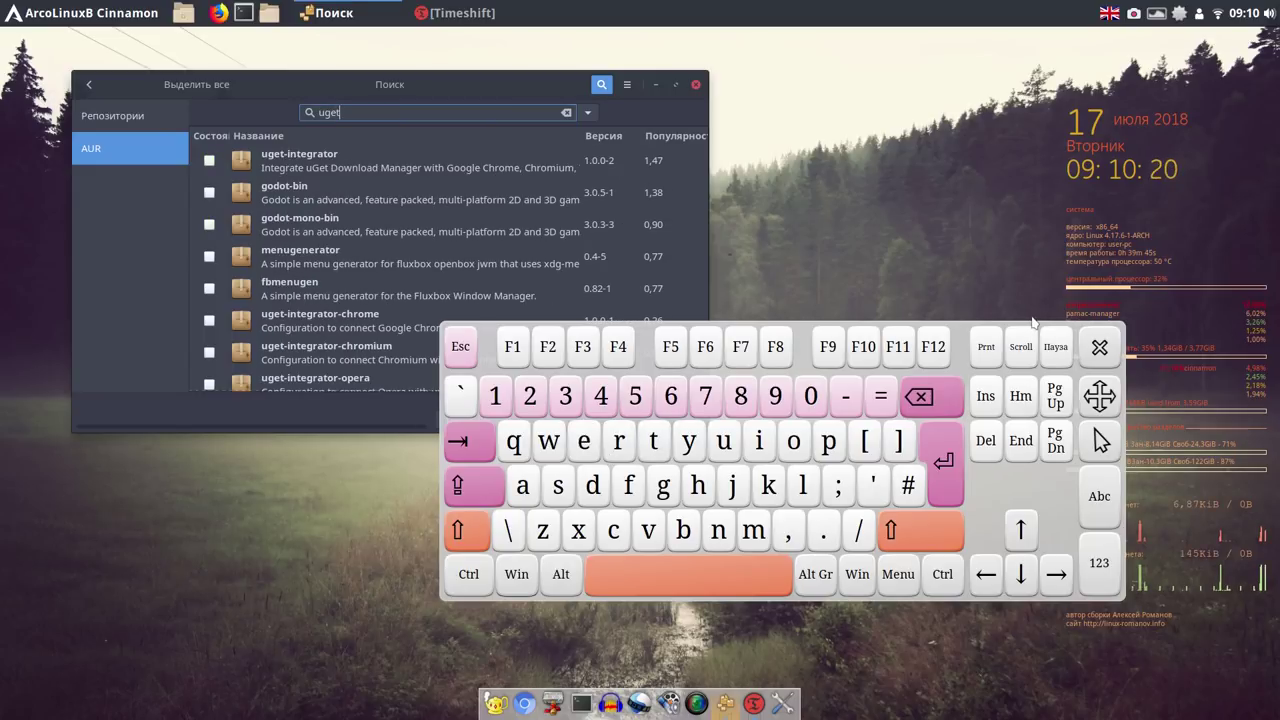
{"action": "left_click", "coordinate": [1099, 347]}
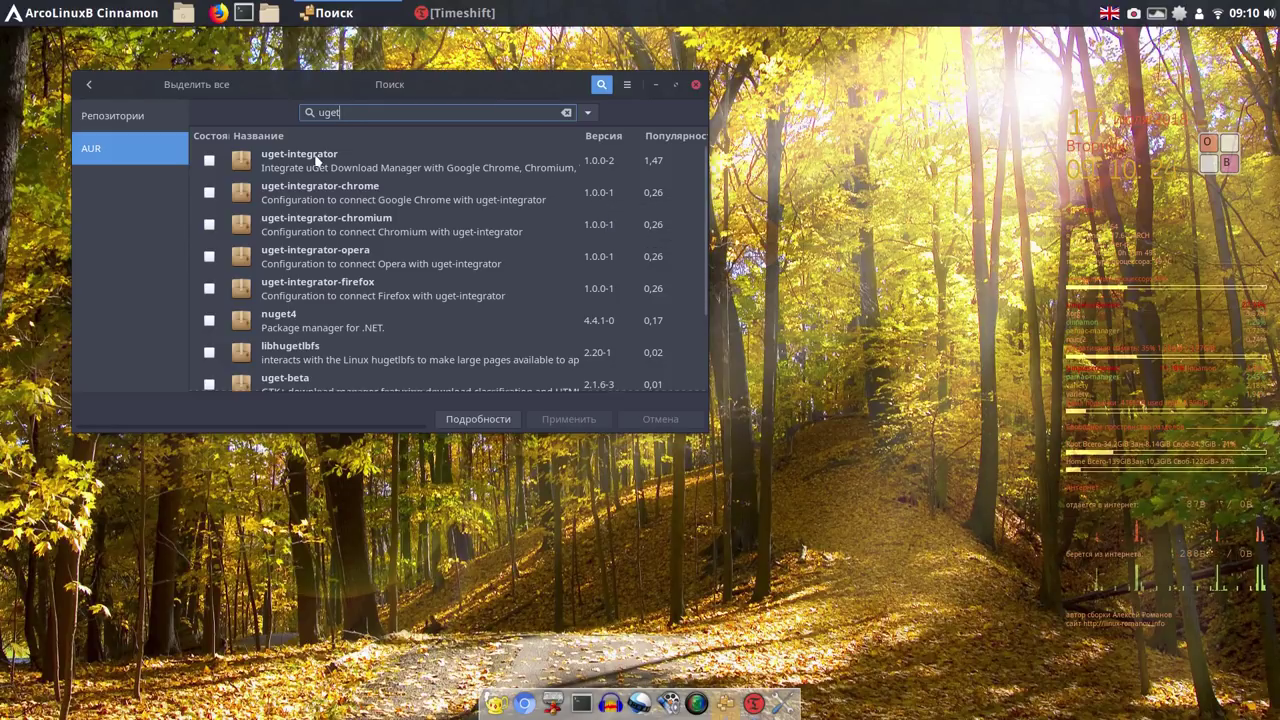
Install the uGet package from the repositories and clear the package search.
{"action": "left_click", "coordinate": [139, 116]}
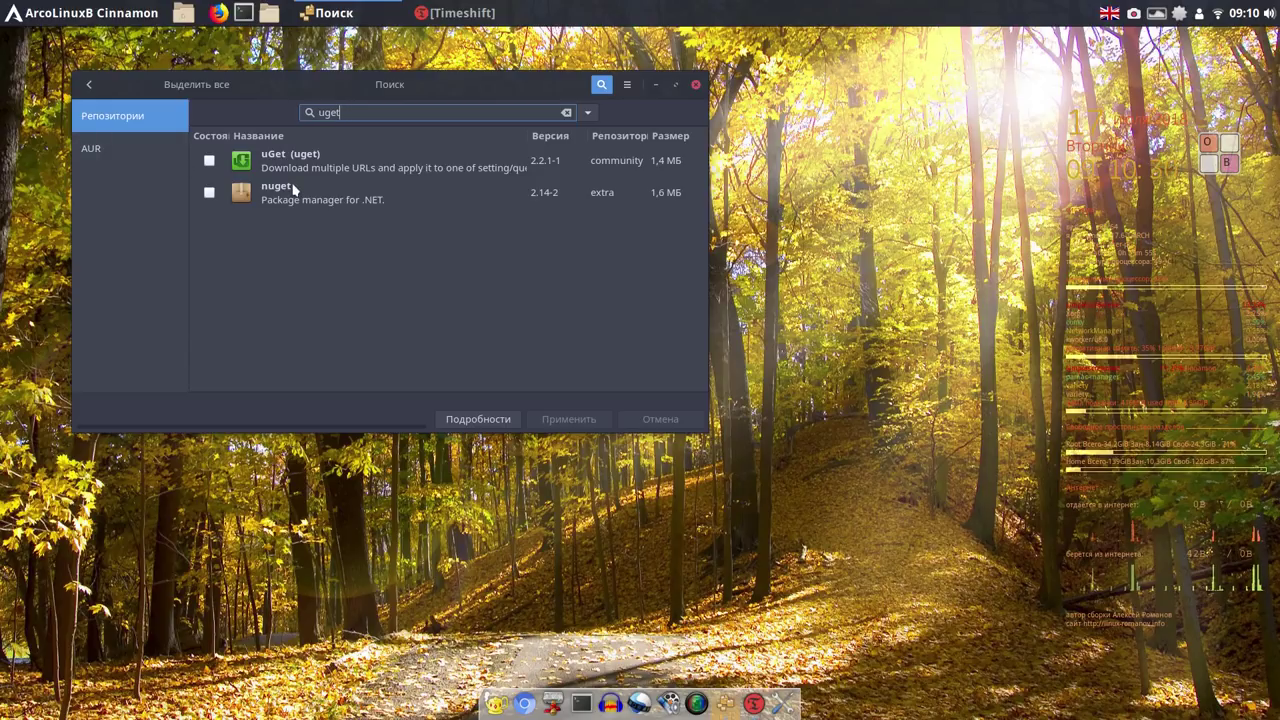
{"action": "left_click", "coordinate": [209, 162]}
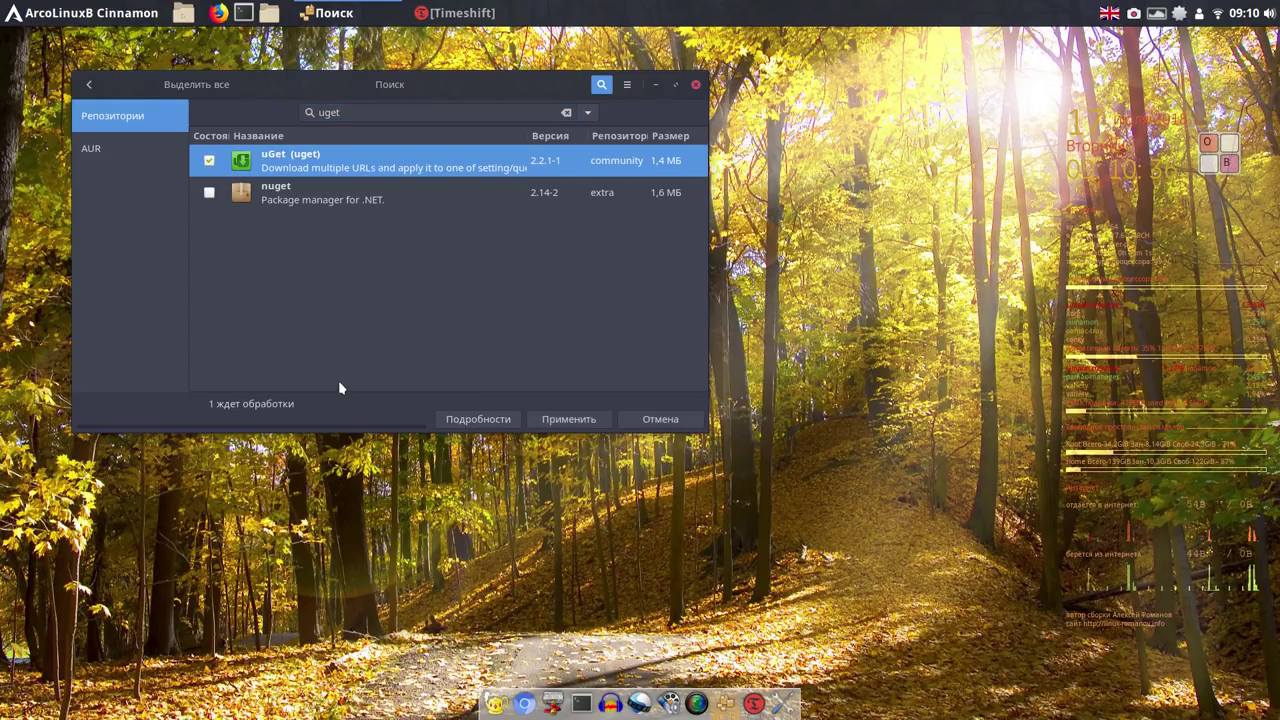
{"action": "left_click", "coordinate": [569, 420]}
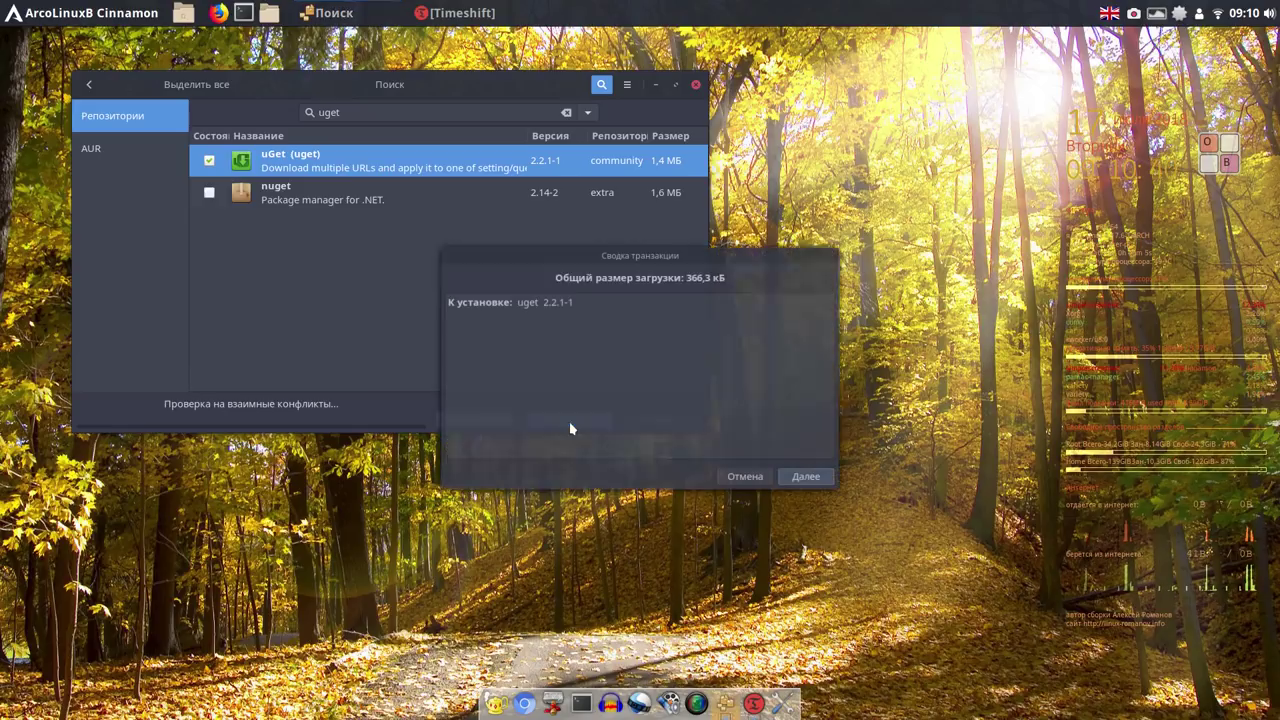
{"action": "left_click", "coordinate": [805, 479]}
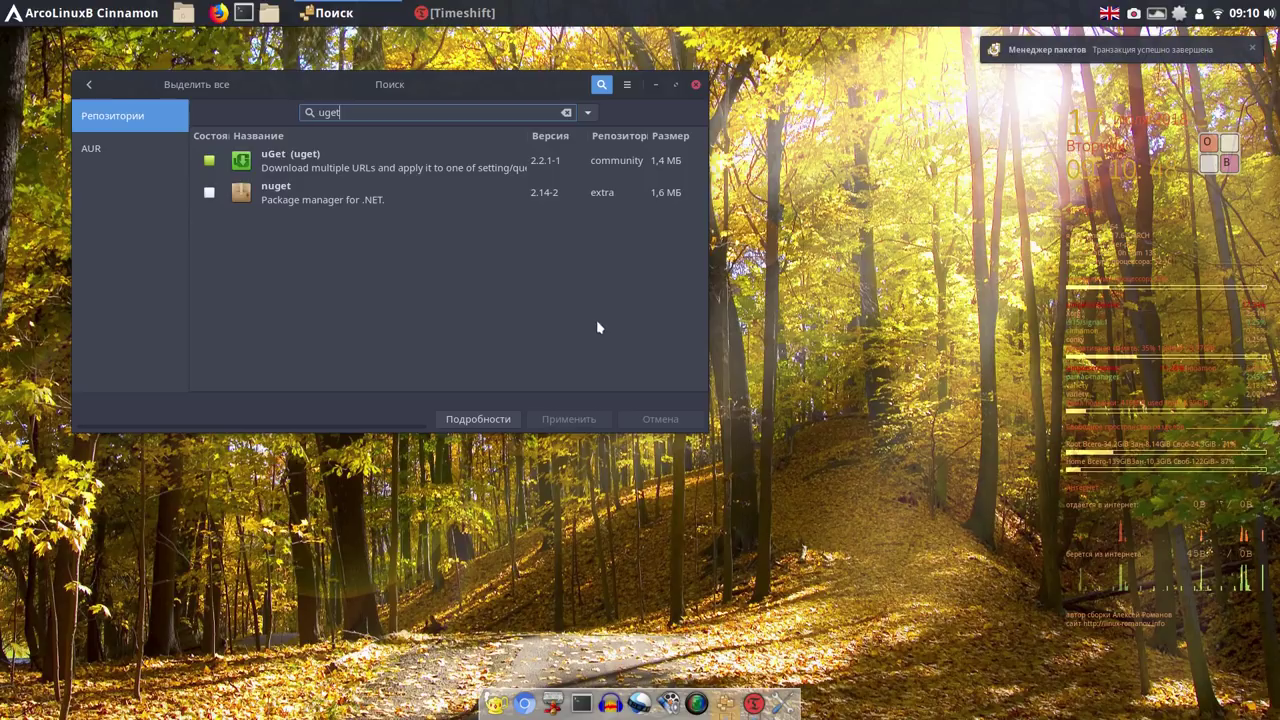
{"action": "left_click", "coordinate": [566, 113]}
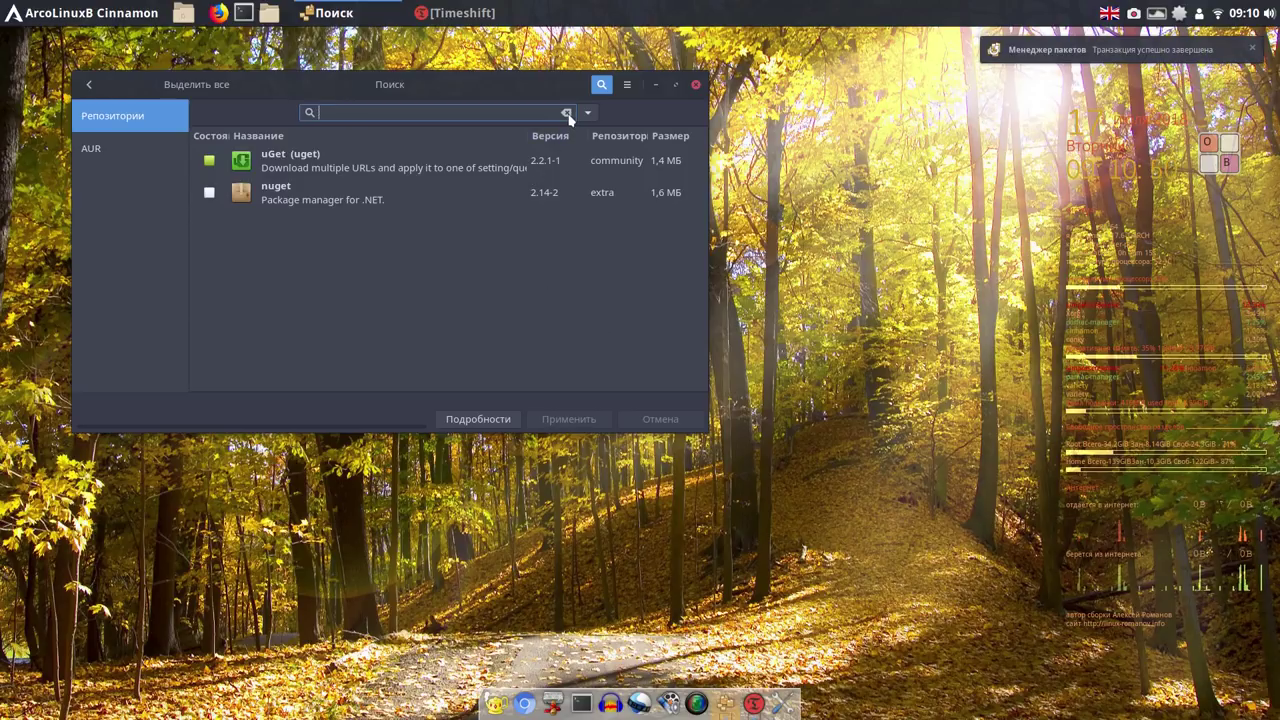
Check the Internet category of the applications menu for the uGet entry alongside Transmission, and close the menu.
{"action": "left_click", "coordinate": [47, 18]}
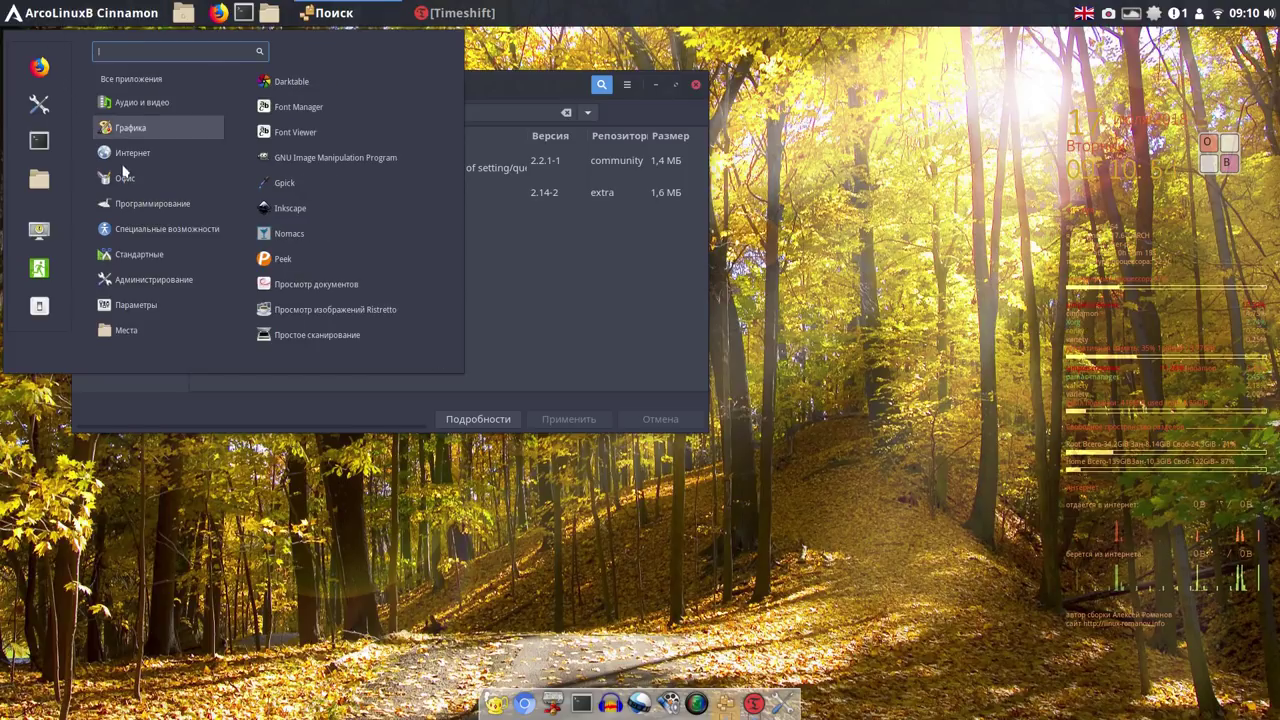
{"action": "mouse_move", "coordinate": [140, 201]}
{"action": "mouse_move", "coordinate": [133, 155]}
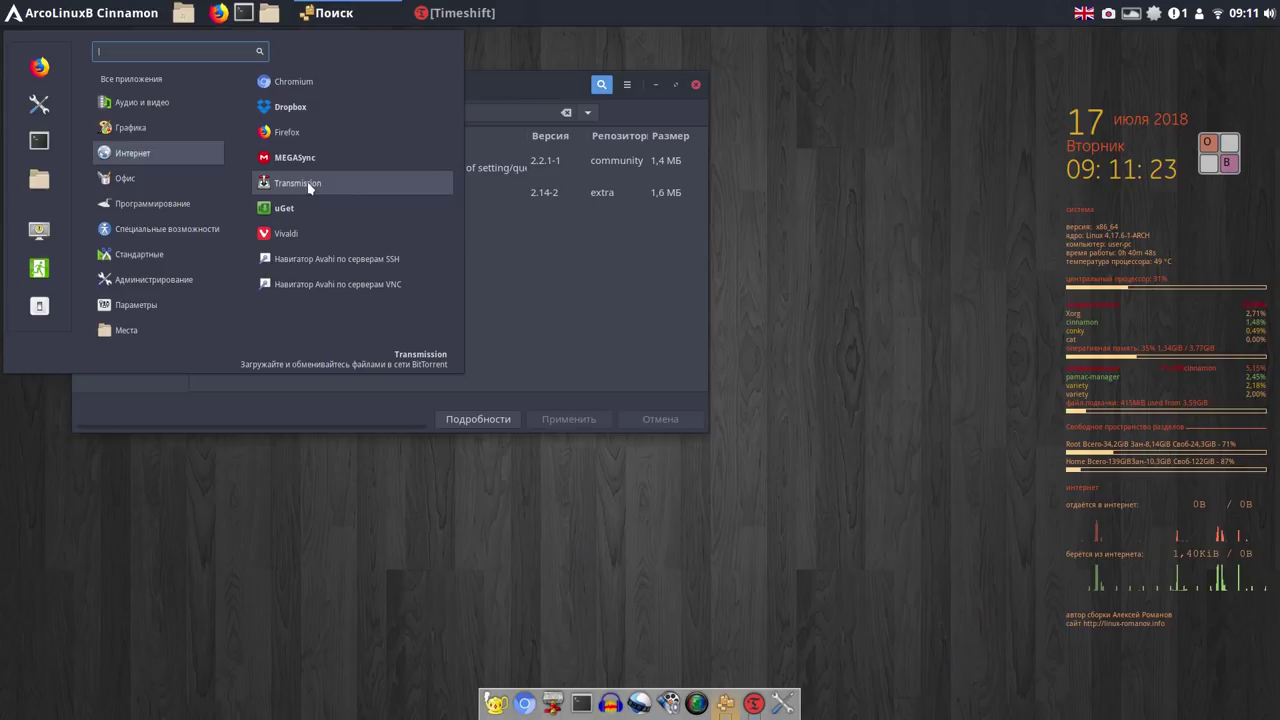
{"action": "left_click", "coordinate": [534, 84]}
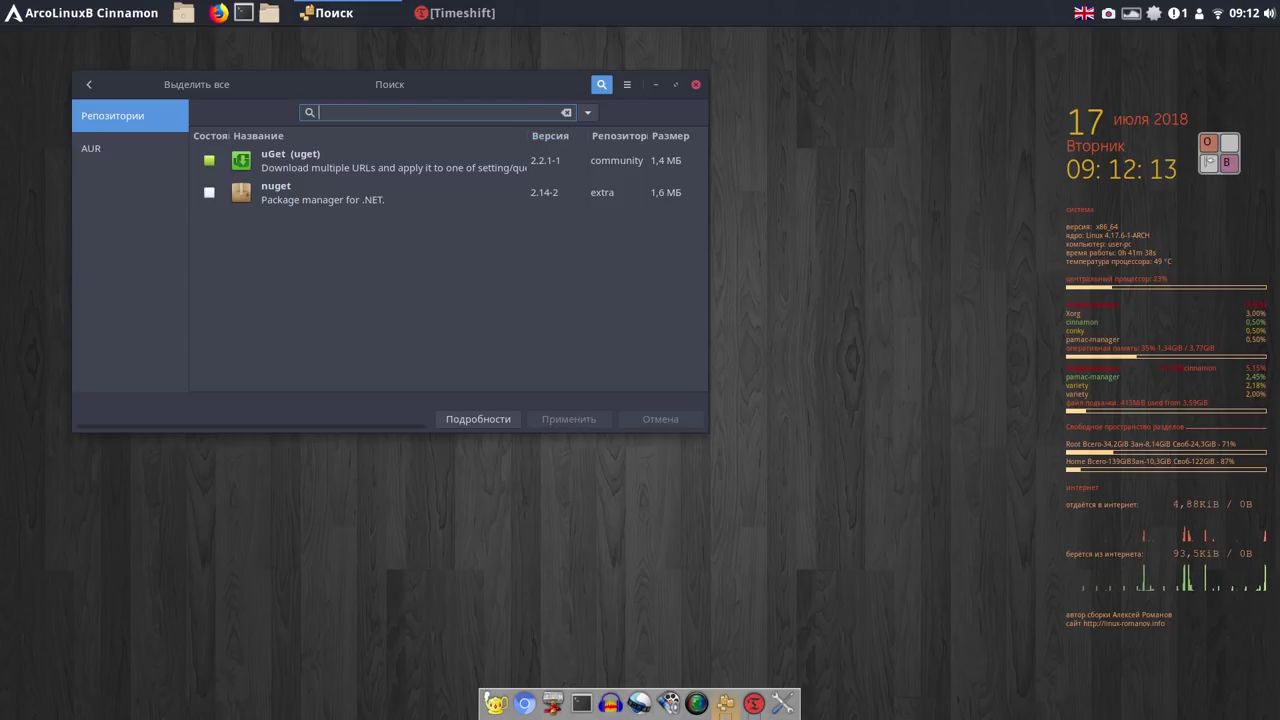
Search the packages for skype using the on-screen keyboard, show the AUR results, and close the keyboard.
{"action": "left_click", "coordinate": [1226, 152]}
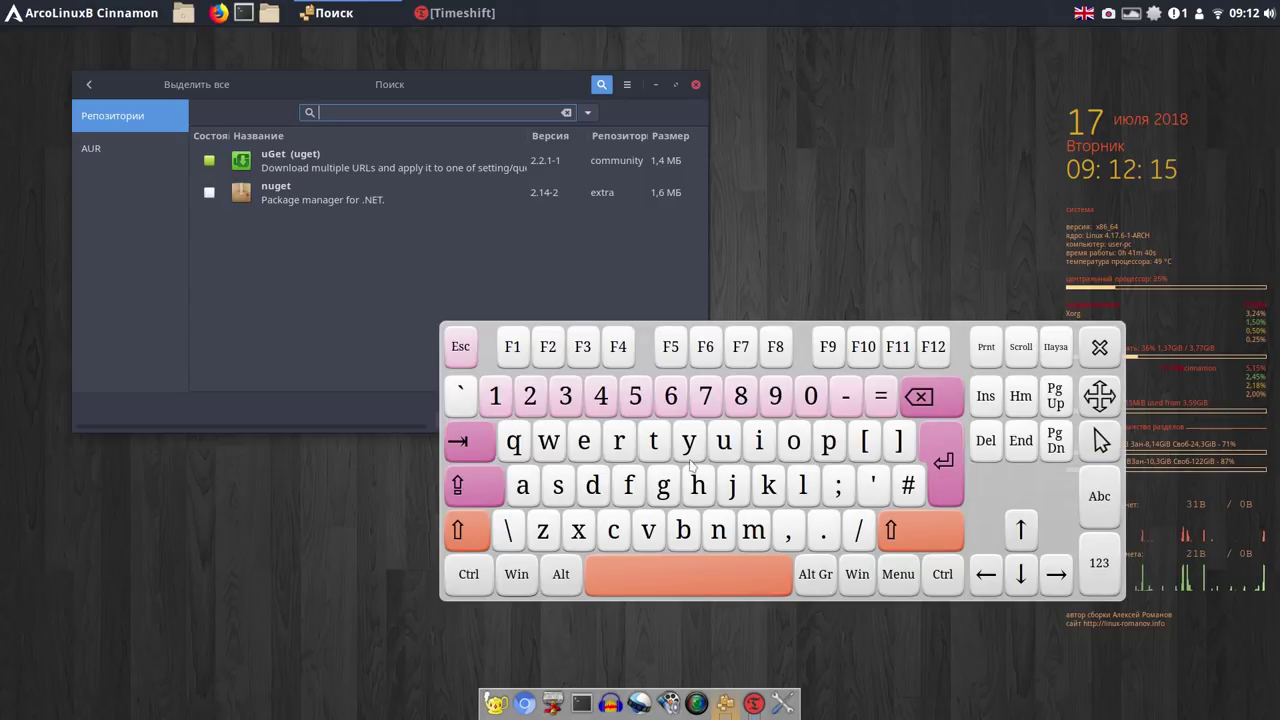
{"action": "left_click", "coordinate": [558, 485]}
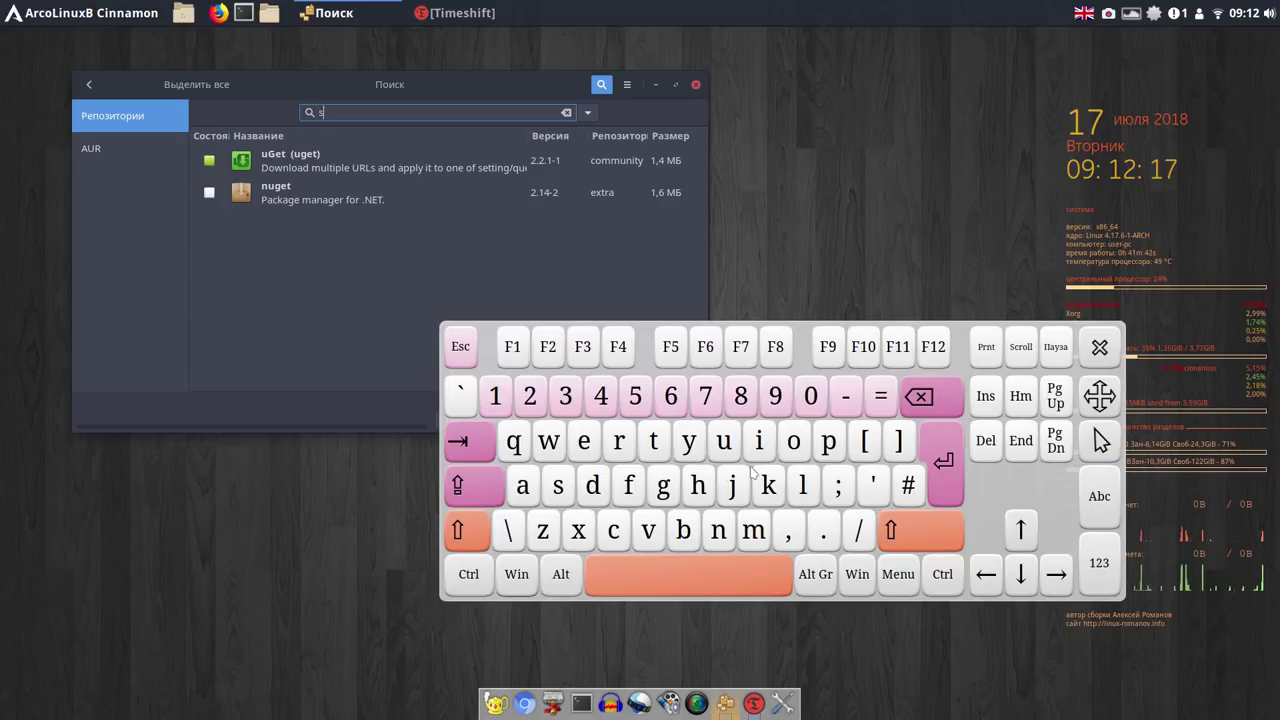
{"action": "left_click", "coordinate": [688, 441]}
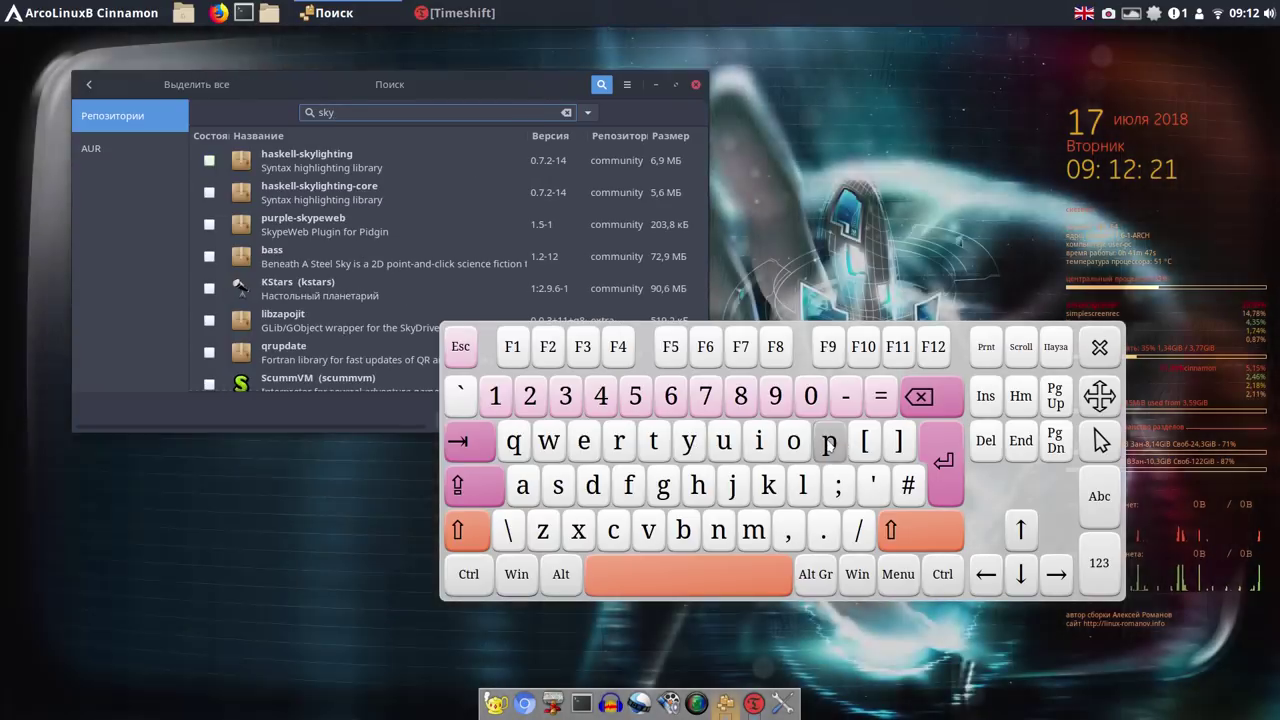
{"action": "left_click", "coordinate": [829, 441]}
{"action": "left_click", "coordinate": [592, 447]}
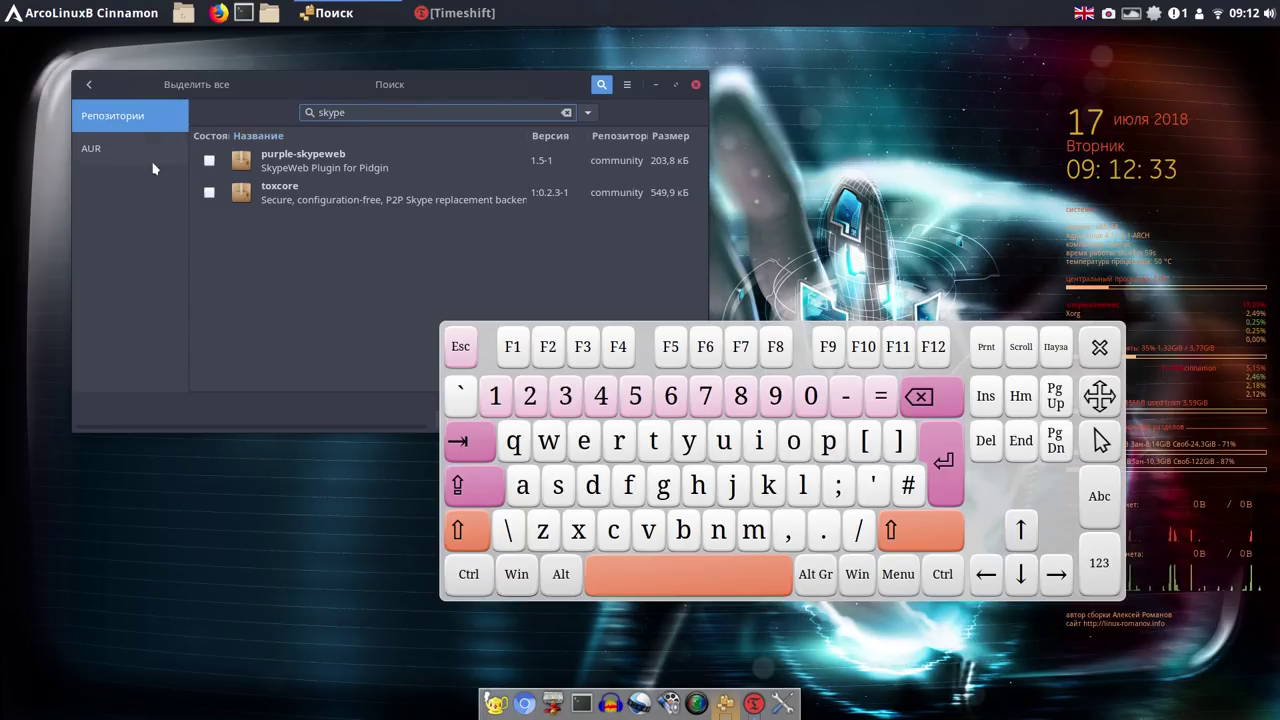
{"action": "left_click", "coordinate": [98, 156]}
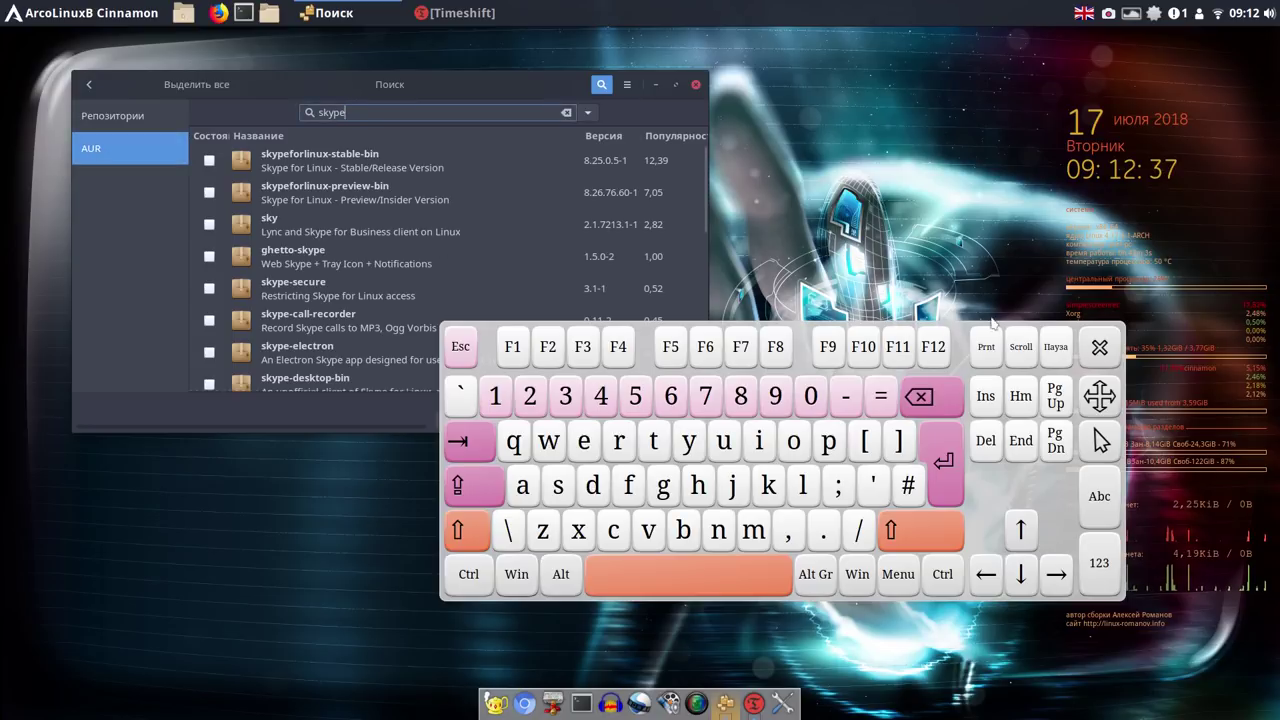
{"action": "left_click", "coordinate": [1100, 348]}
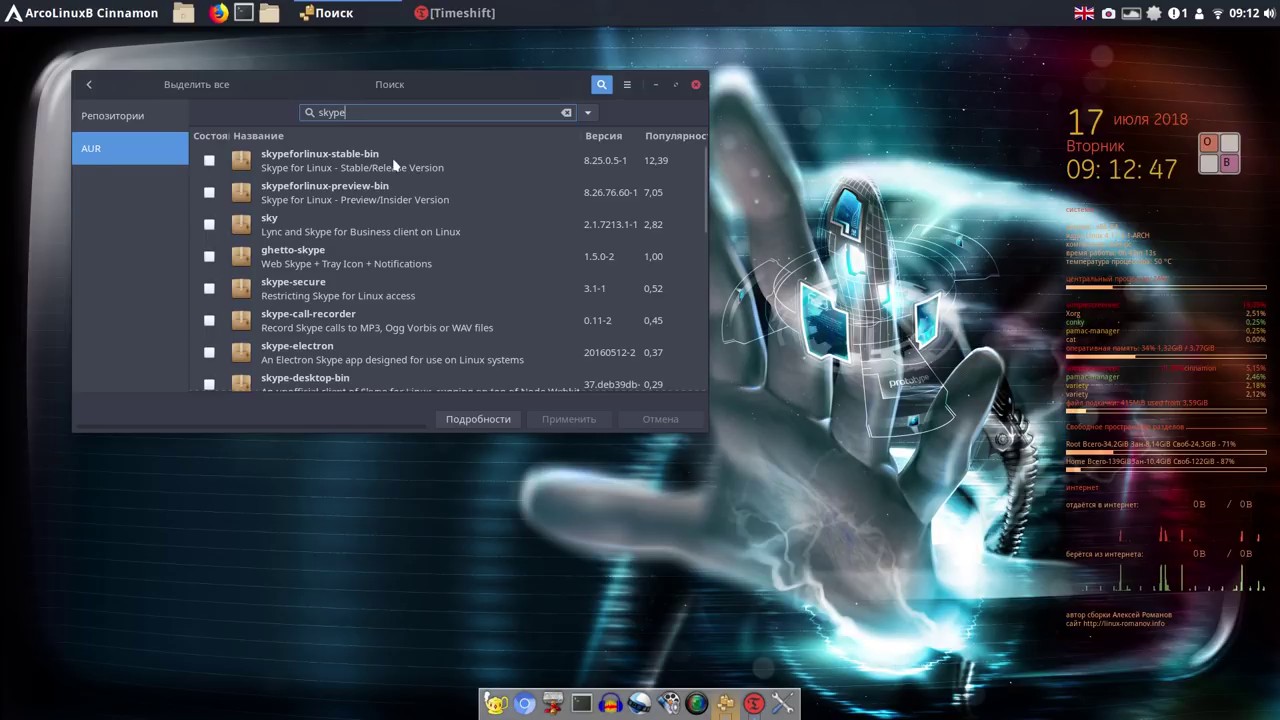
Select the skypeforlinux-stable-bin package from the AUR and start its installation with the transaction details shown.
{"action": "left_click", "coordinate": [209, 162]}
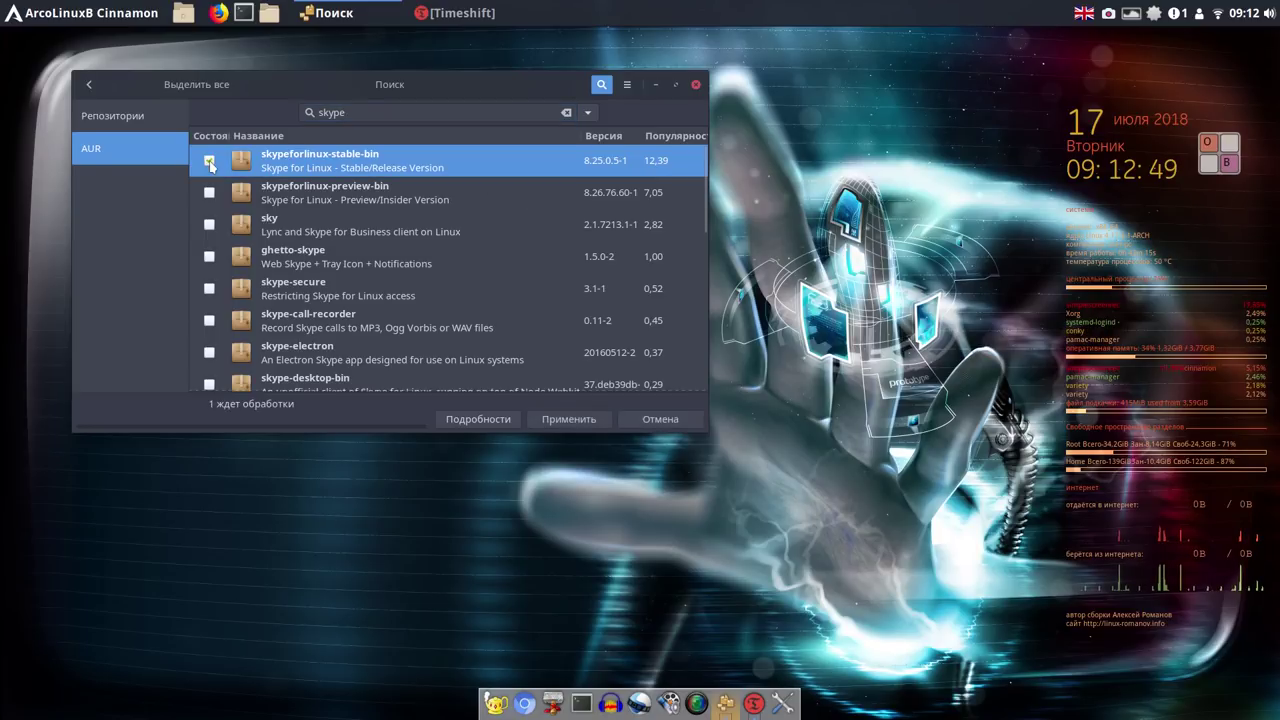
{"action": "left_click", "coordinate": [575, 424]}
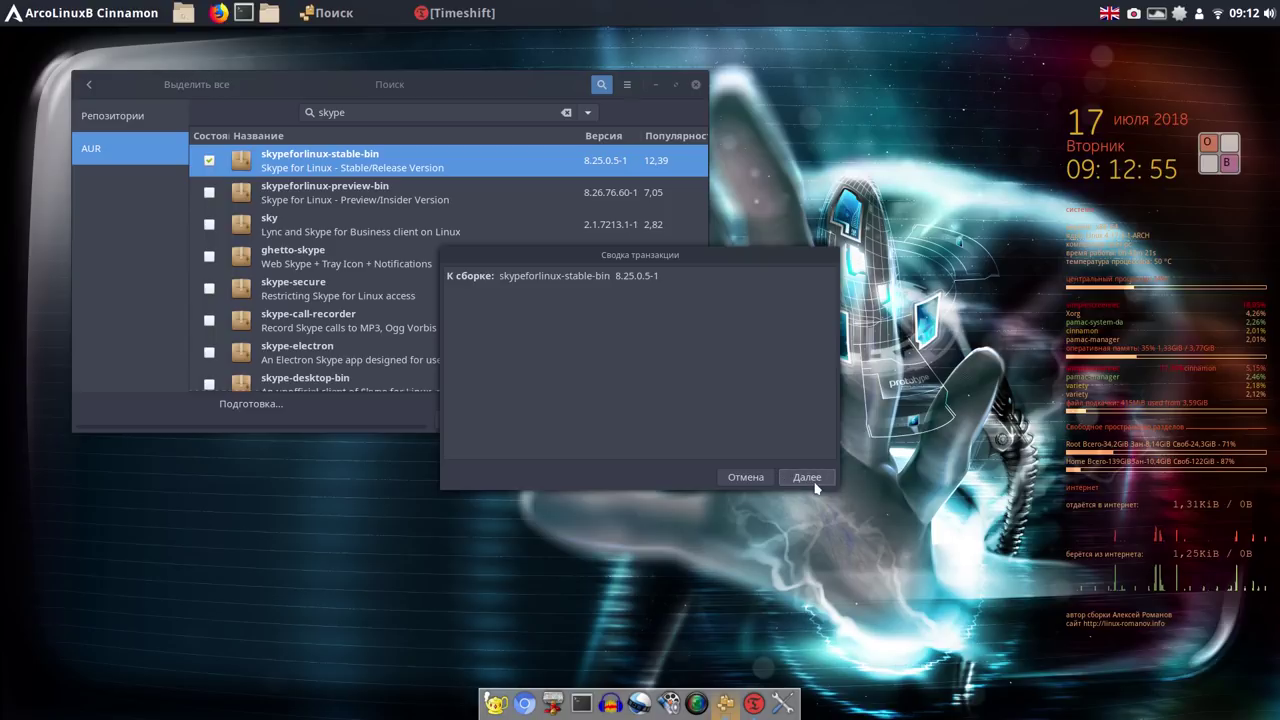
{"action": "left_click", "coordinate": [812, 479]}
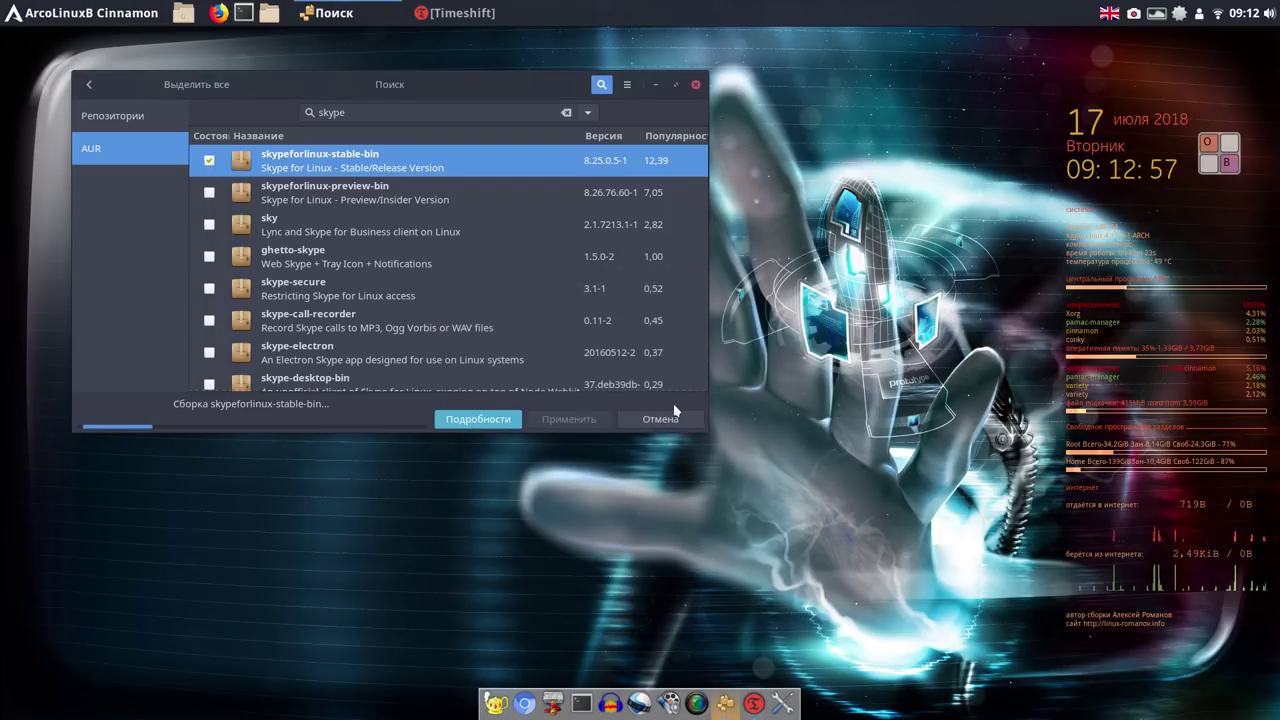
{"action": "left_click", "coordinate": [490, 424]}
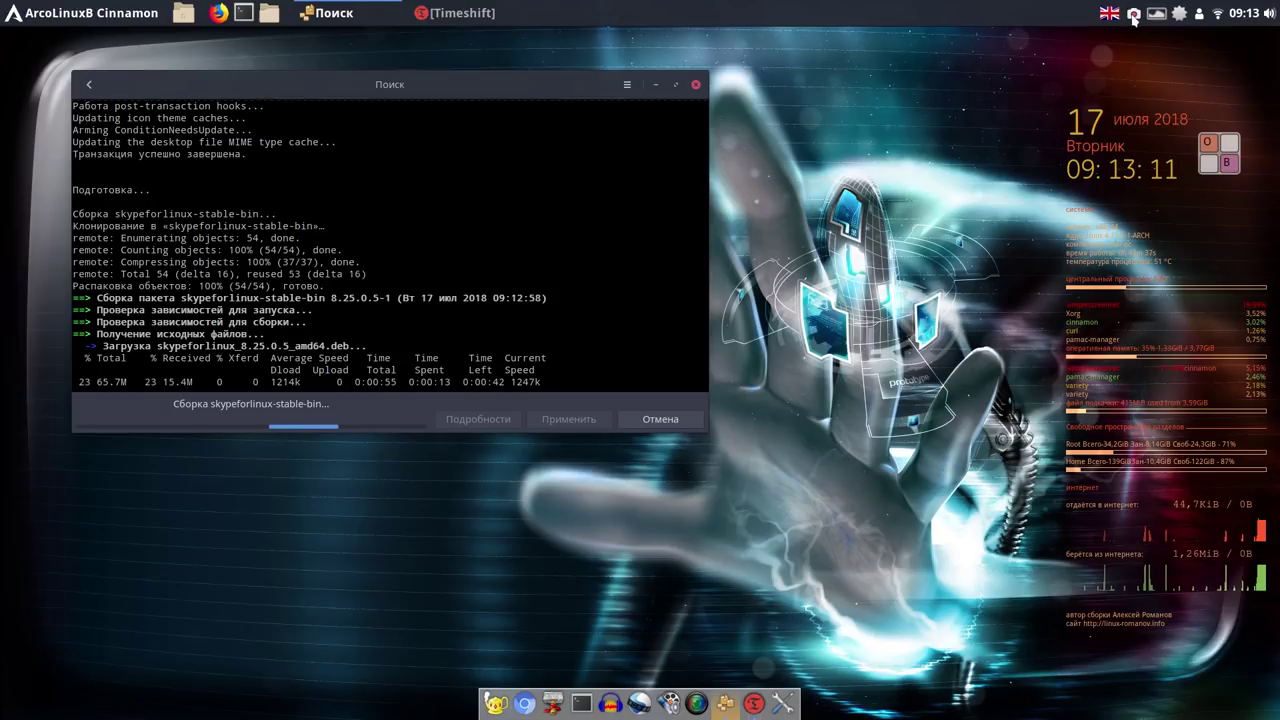
{"action": "left_click", "coordinate": [1133, 14]}
{"action": "left_click", "coordinate": [1147, 38]}
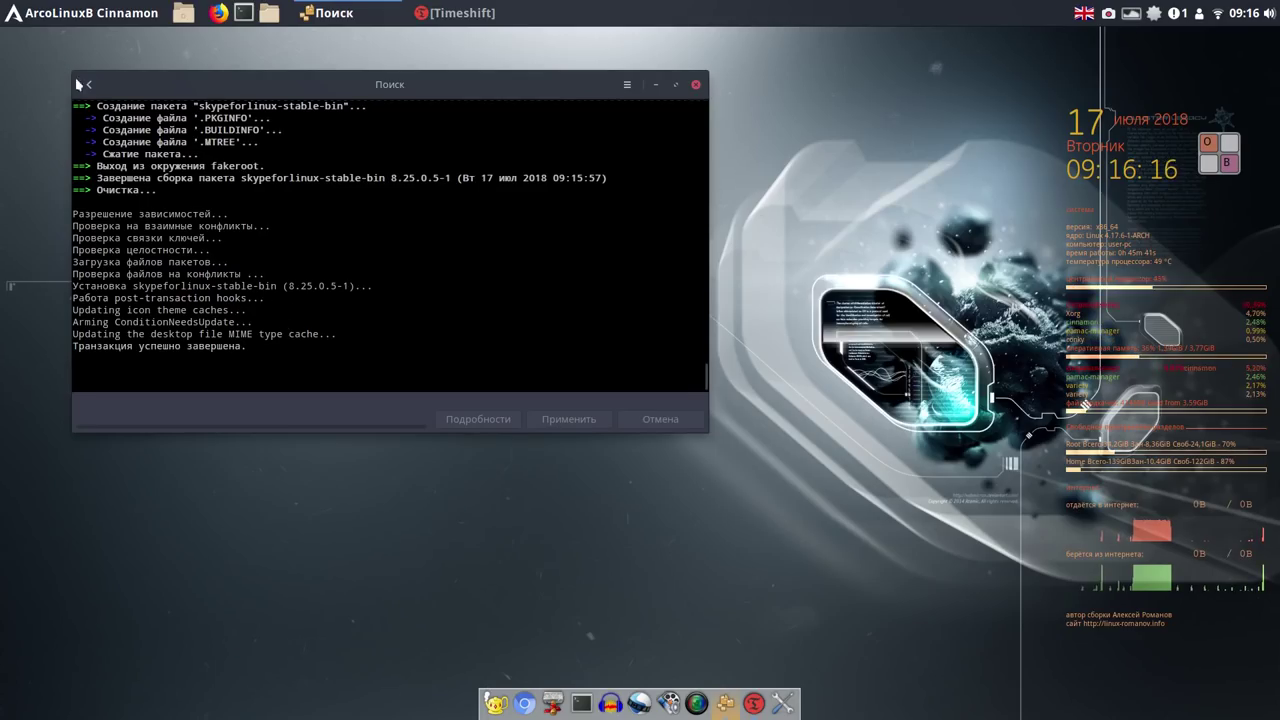
Return from the finished build log to the package list and check for Skype among the Internet applications.
{"action": "left_click", "coordinate": [88, 85]}
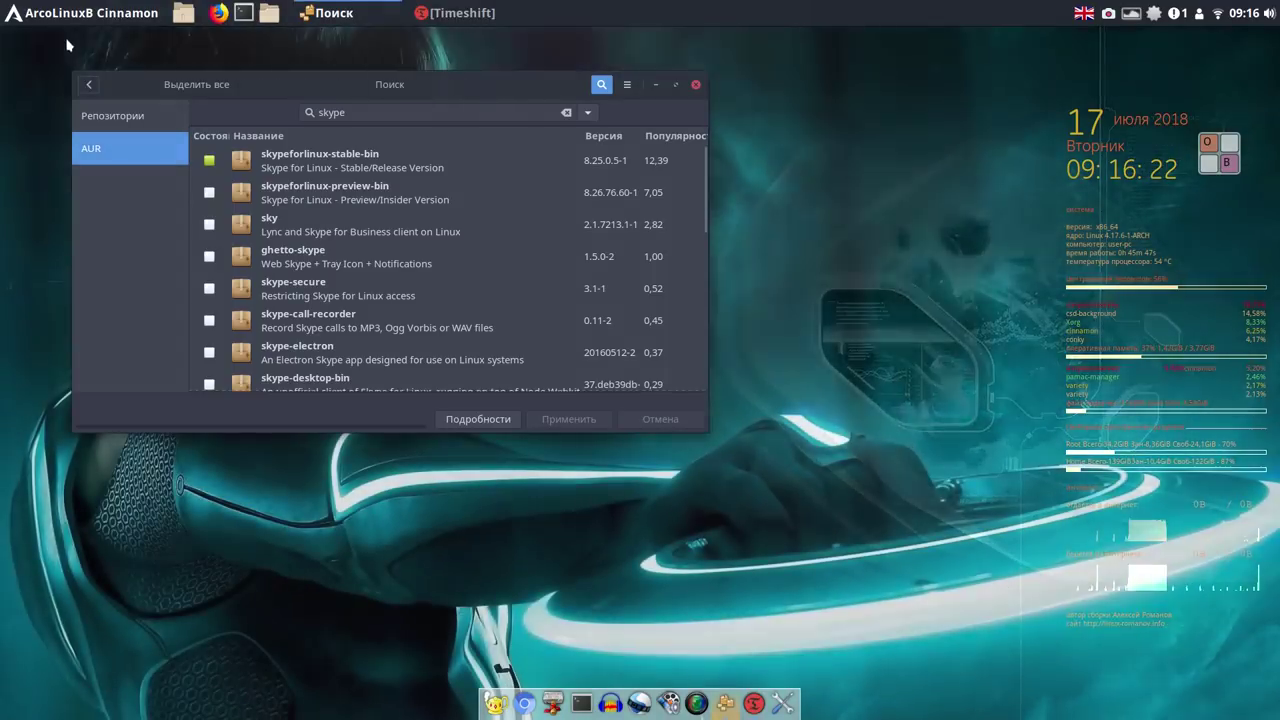
{"action": "left_click", "coordinate": [63, 14]}
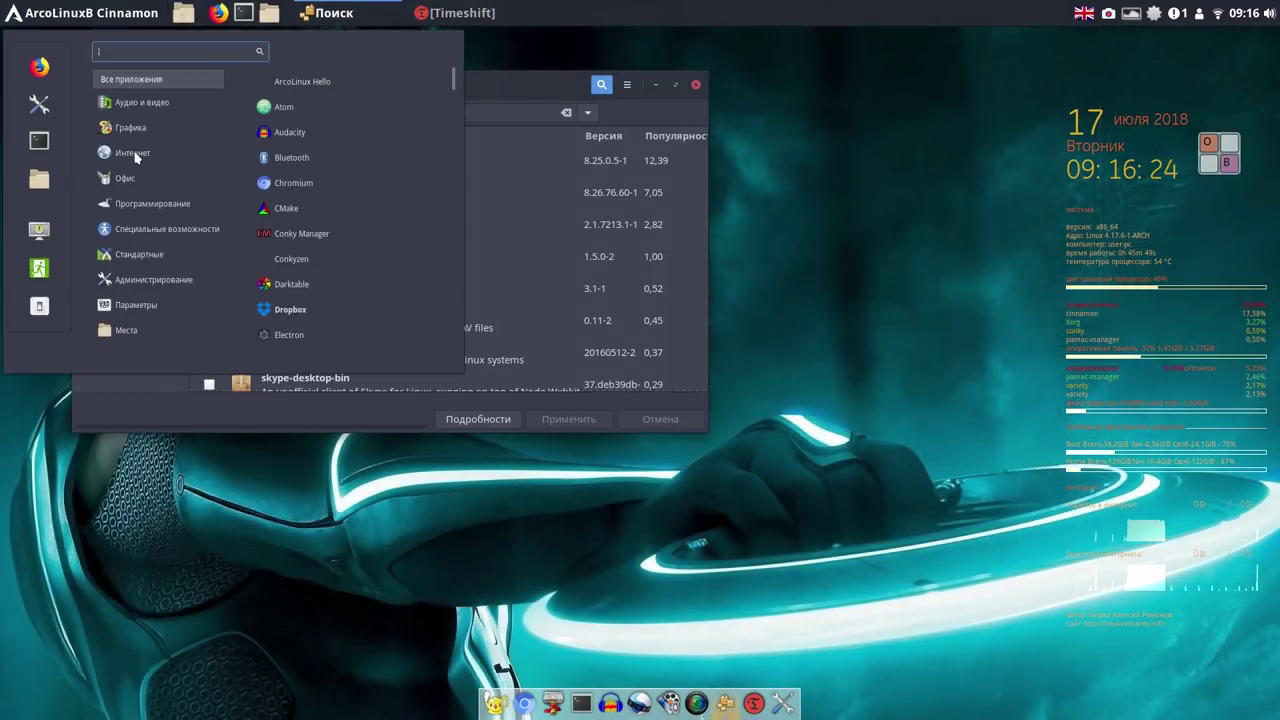
{"action": "left_click", "coordinate": [137, 156]}
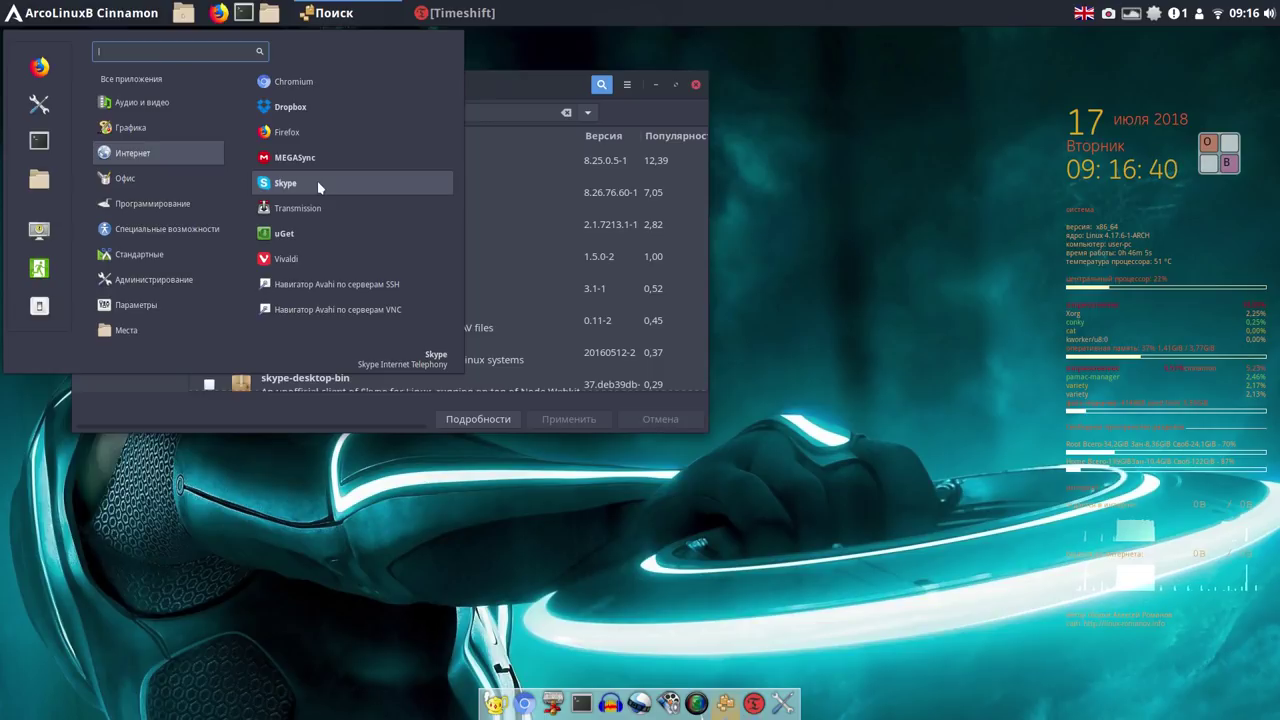
{"action": "left_click", "coordinate": [513, 115]}
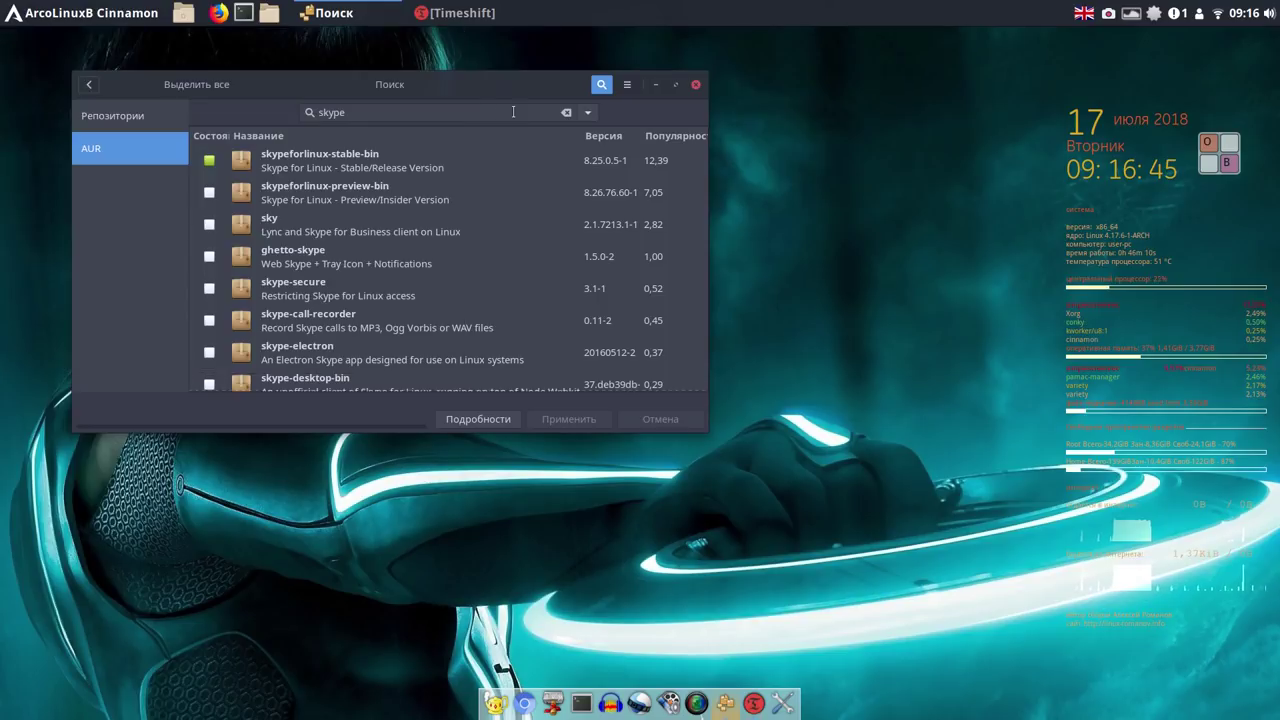
Search the AUR packages for "team" with the on-screen keyboard and mark the teamviewer package for installation.
{"action": "left_click", "coordinate": [567, 114]}
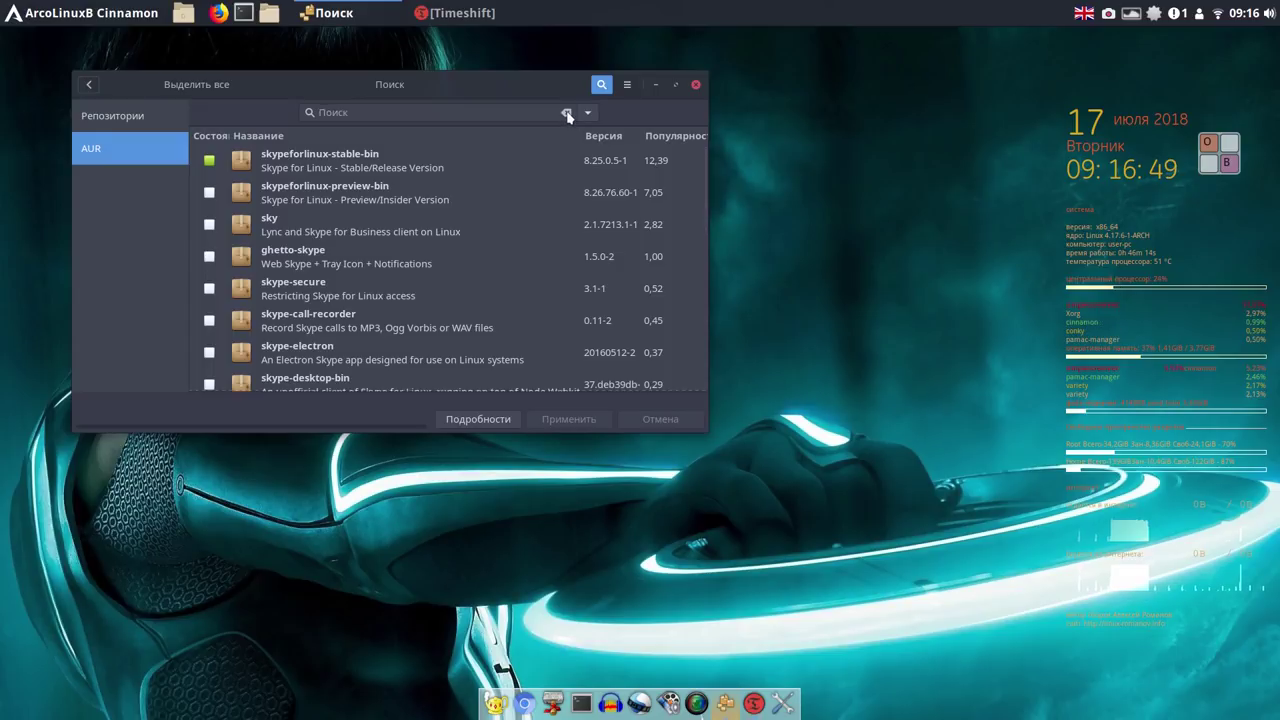
{"action": "left_click", "coordinate": [1222, 162]}
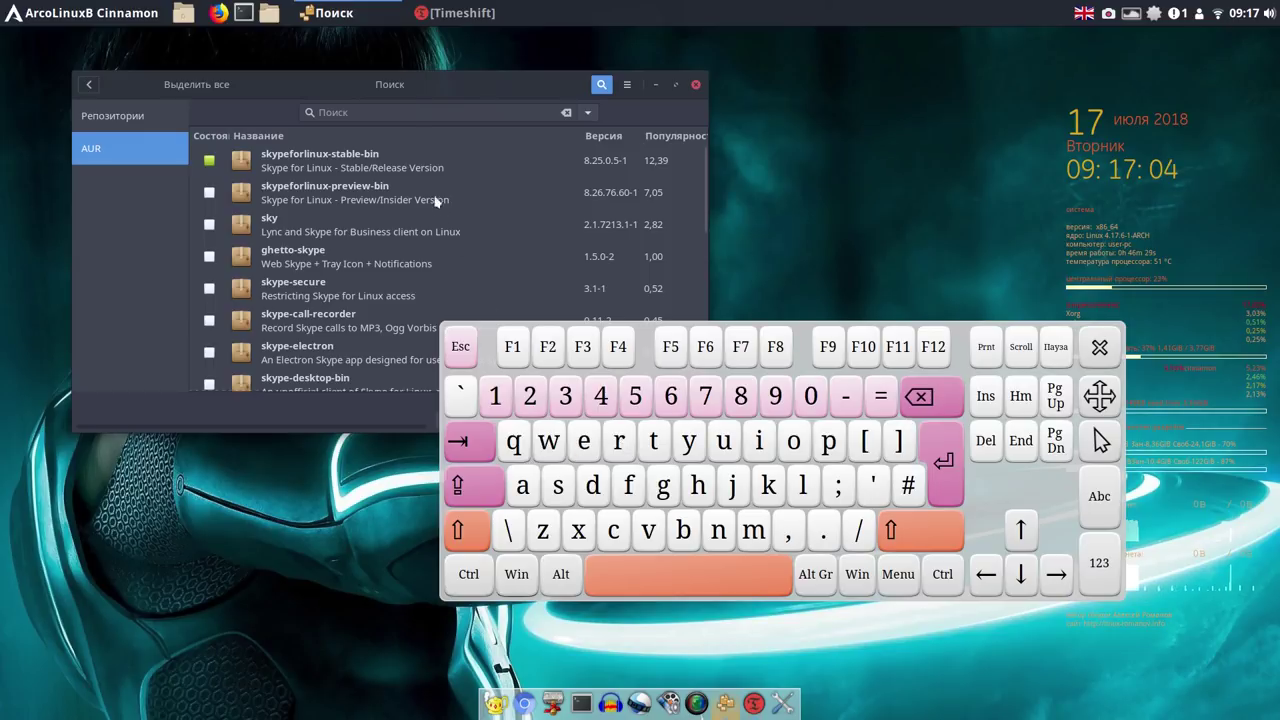
{"action": "left_click", "coordinate": [414, 117]}
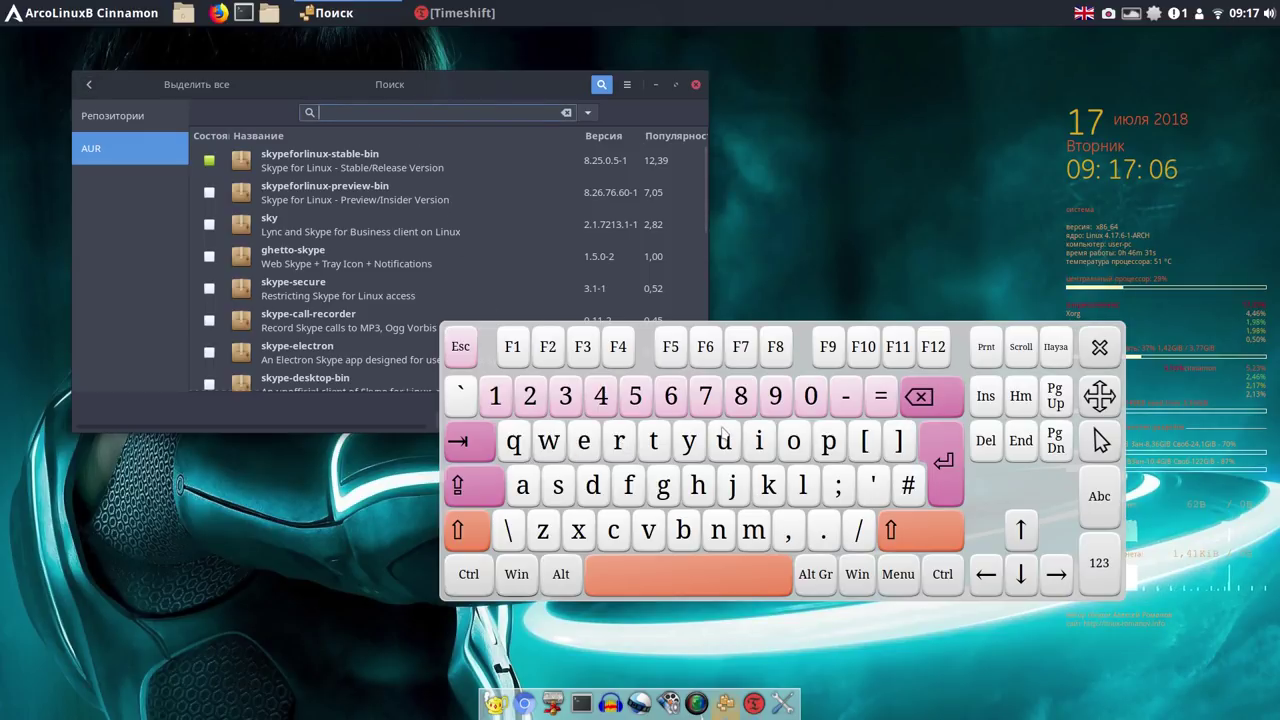
{"action": "left_click", "coordinate": [654, 445]}
{"action": "left_click", "coordinate": [586, 444]}
{"action": "left_click", "coordinate": [523, 494]}
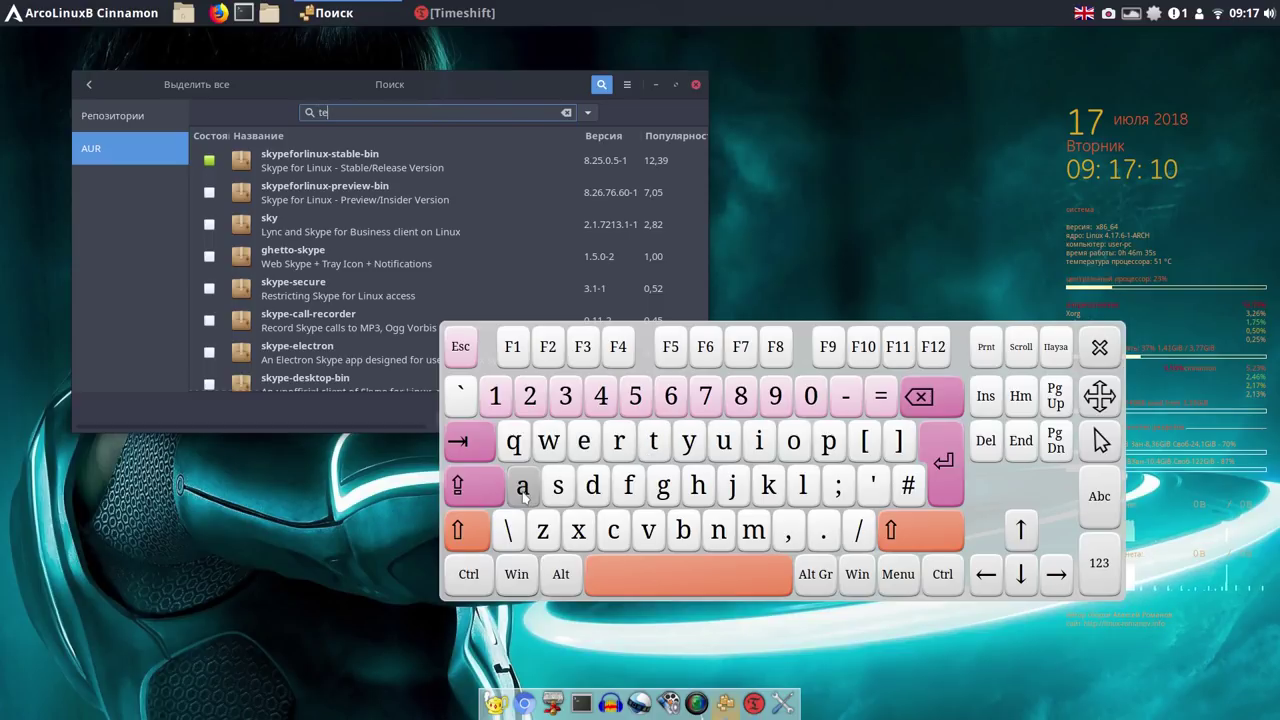
{"action": "left_click", "coordinate": [753, 533]}
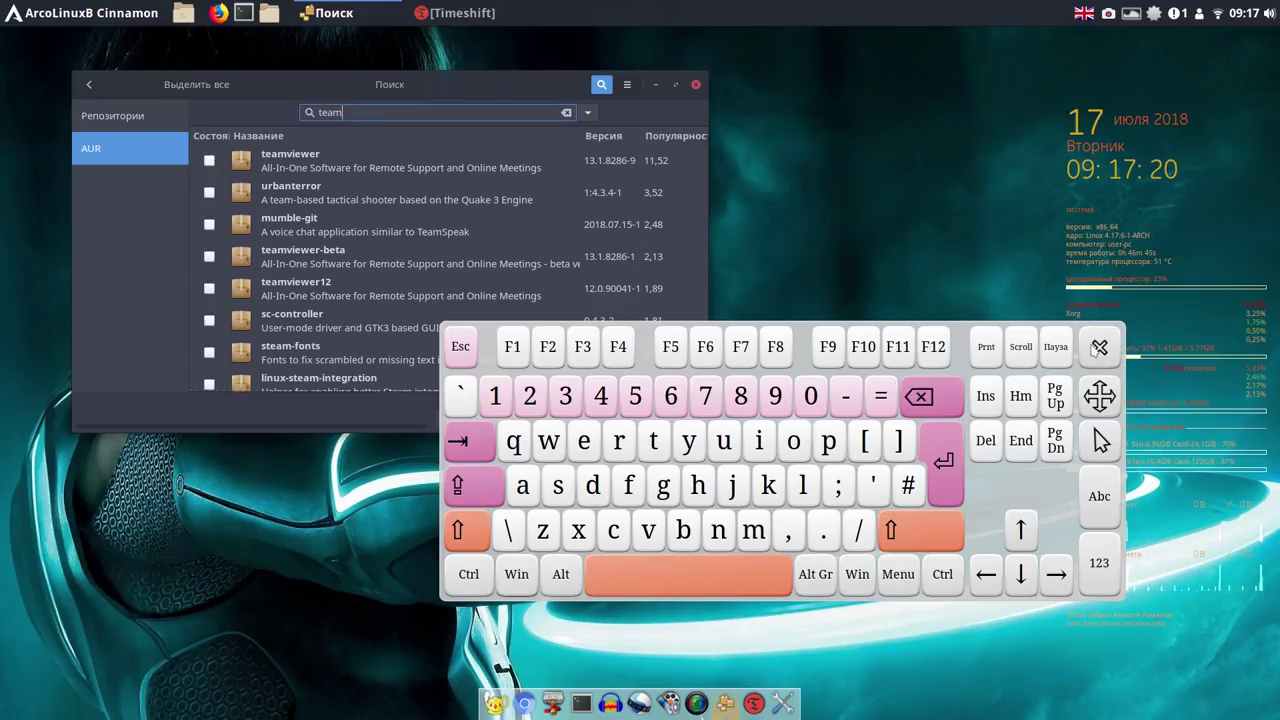
{"action": "left_click", "coordinate": [1099, 347]}
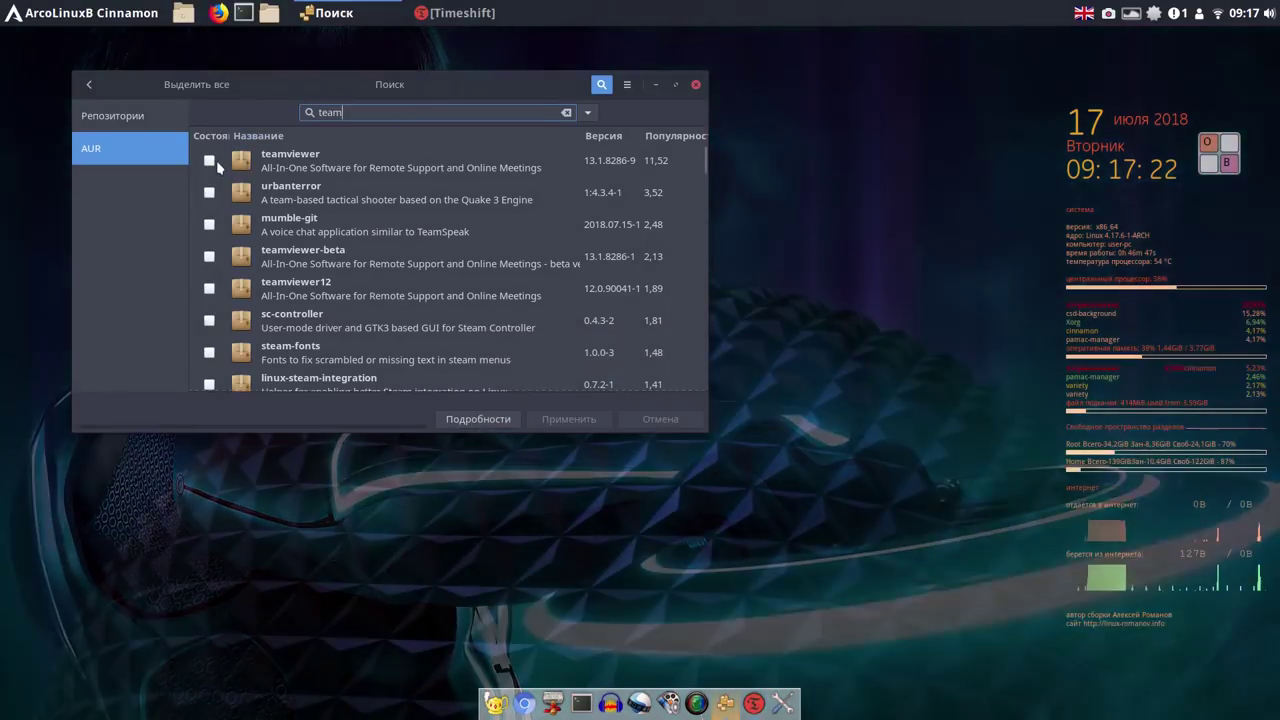
{"action": "left_click", "coordinate": [210, 161]}
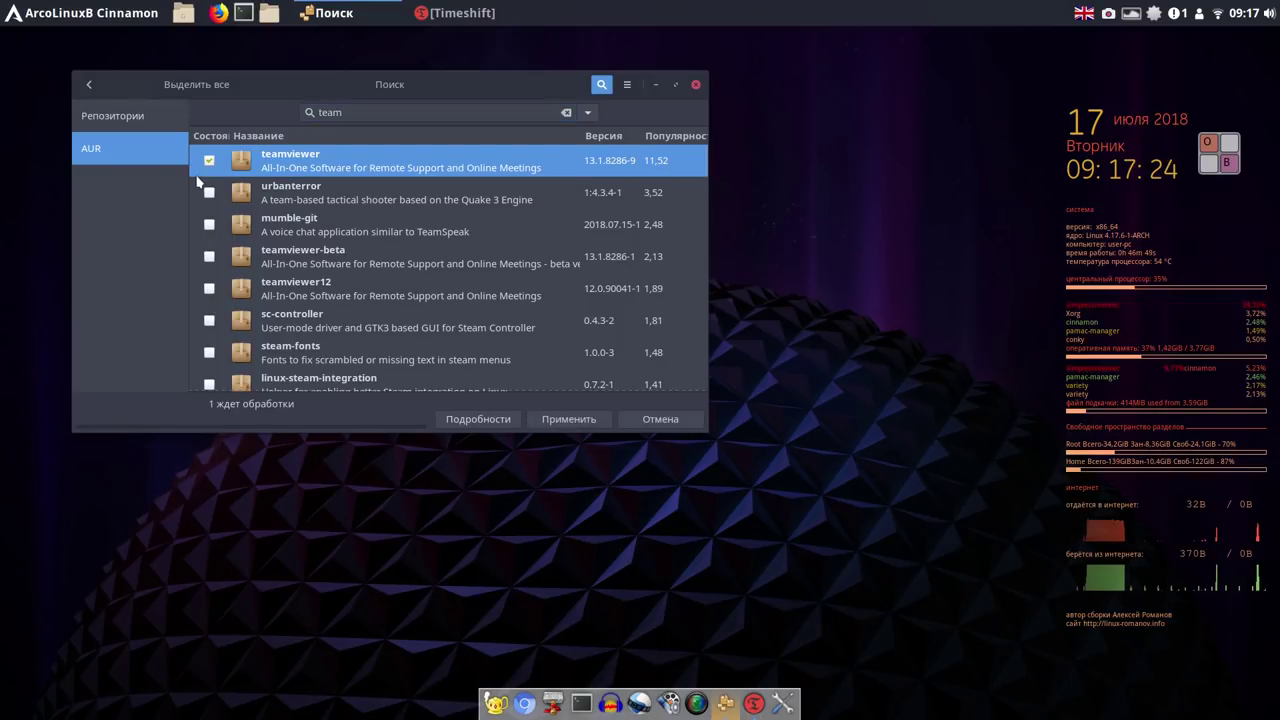
Refine the package search to "teamviewer" and compare the repository results with the AUR results.
{"action": "left_click", "coordinate": [114, 117]}
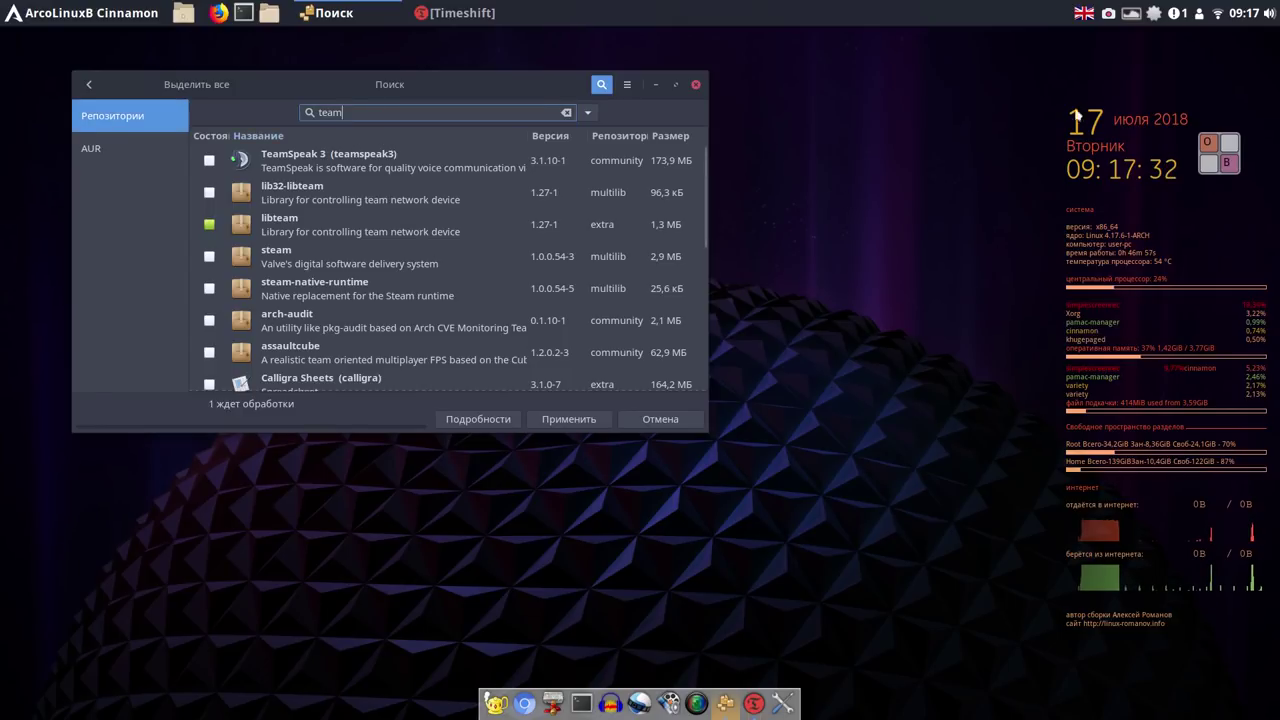
{"action": "left_click", "coordinate": [1229, 157]}
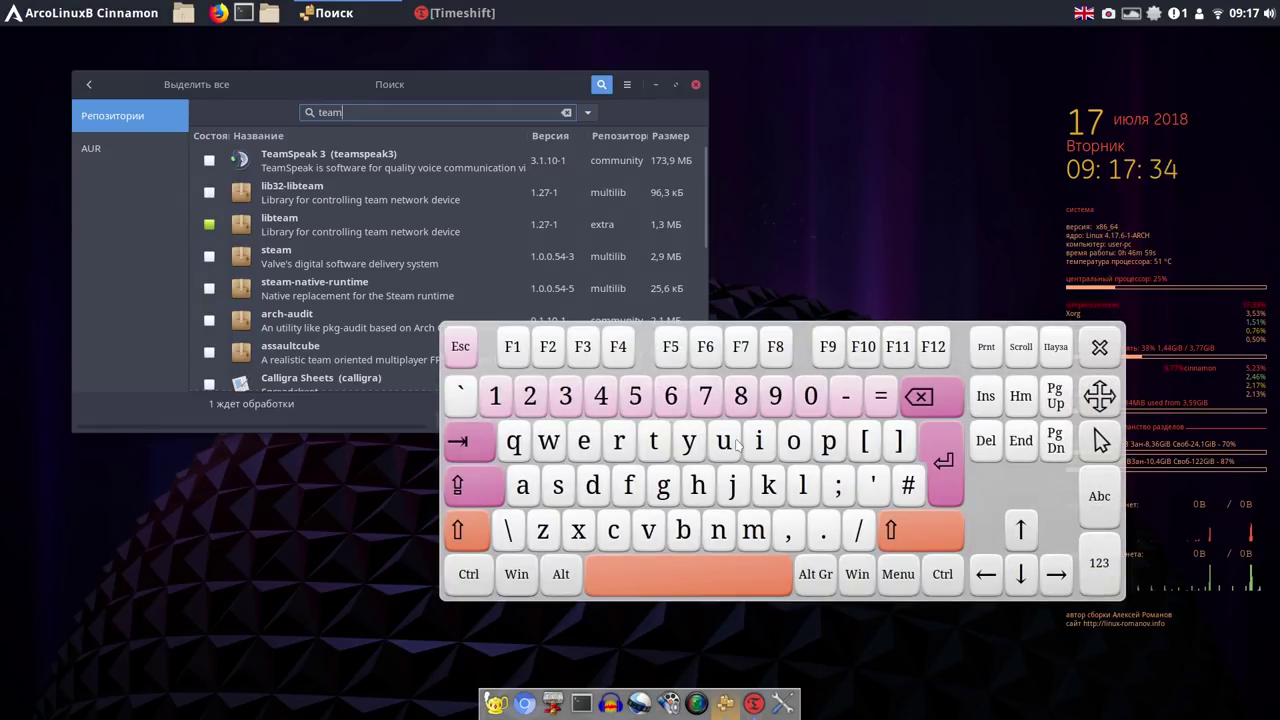
{"action": "type", "text": "vi"}
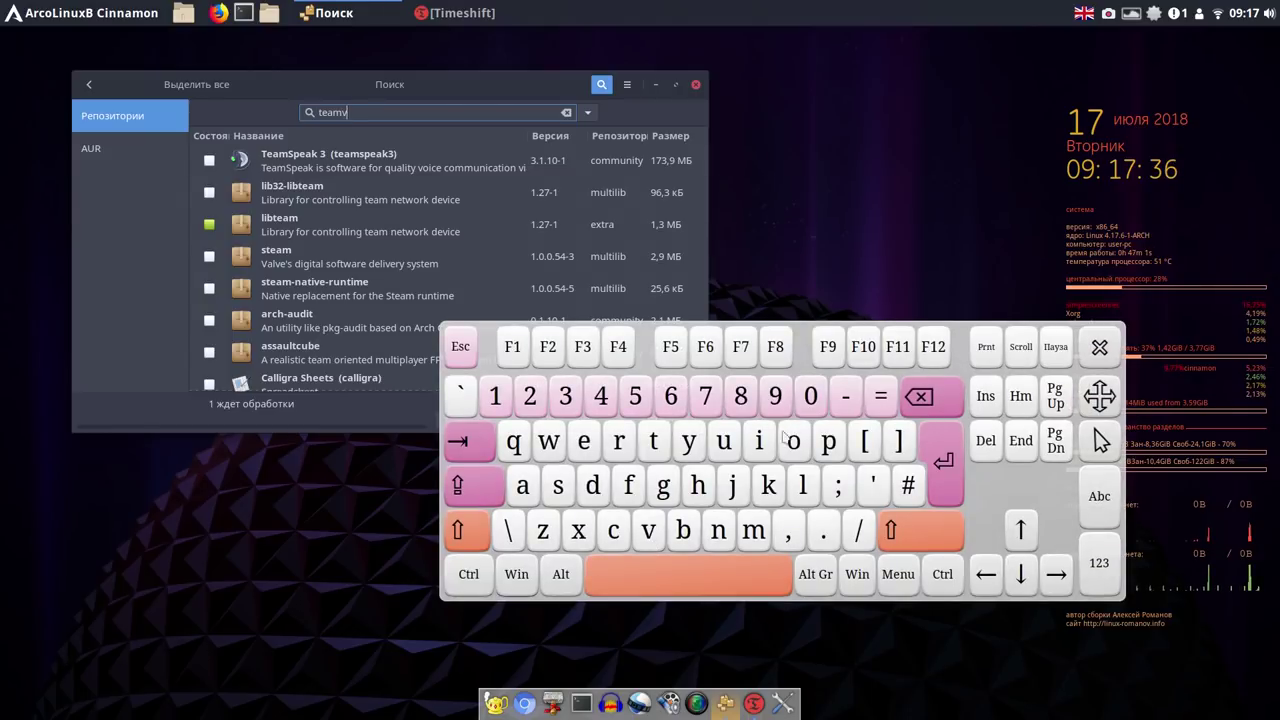
{"action": "left_click", "coordinate": [758, 441]}
{"action": "left_click", "coordinate": [584, 441]}
{"action": "left_click", "coordinate": [548, 441]}
{"action": "left_click", "coordinate": [584, 441]}
{"action": "left_click", "coordinate": [620, 445]}
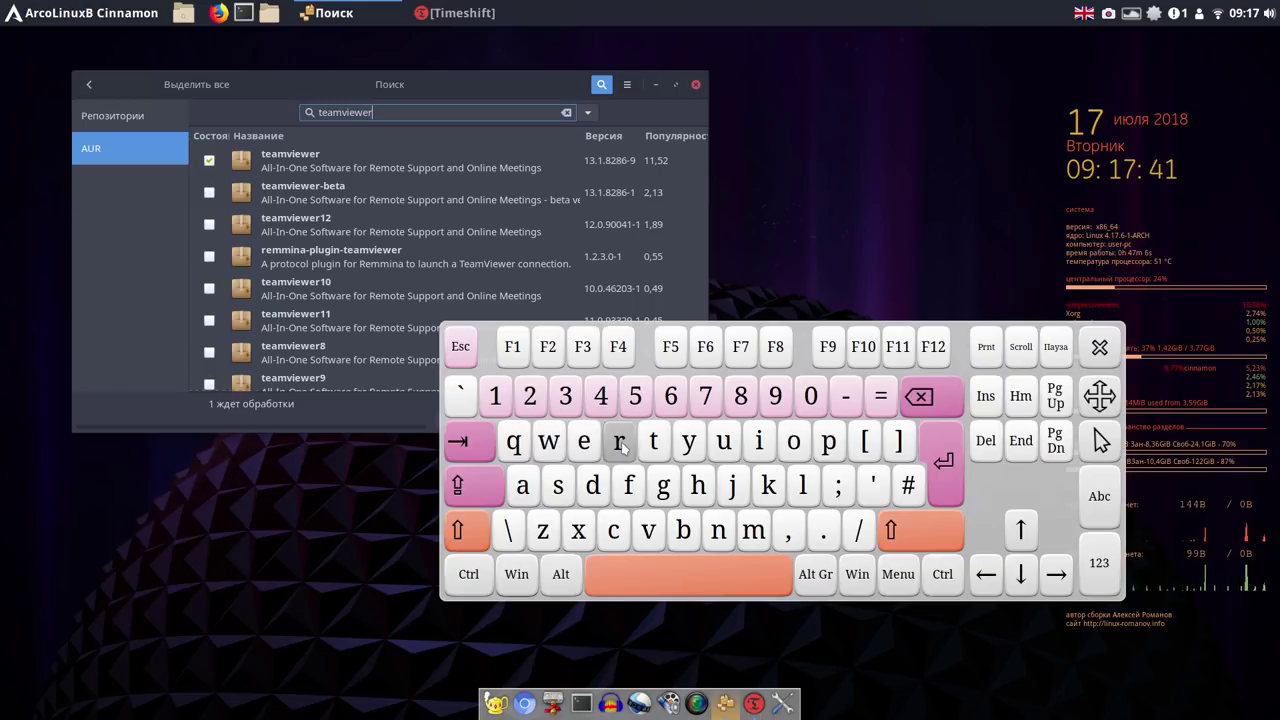
{"action": "left_click", "coordinate": [1100, 348]}
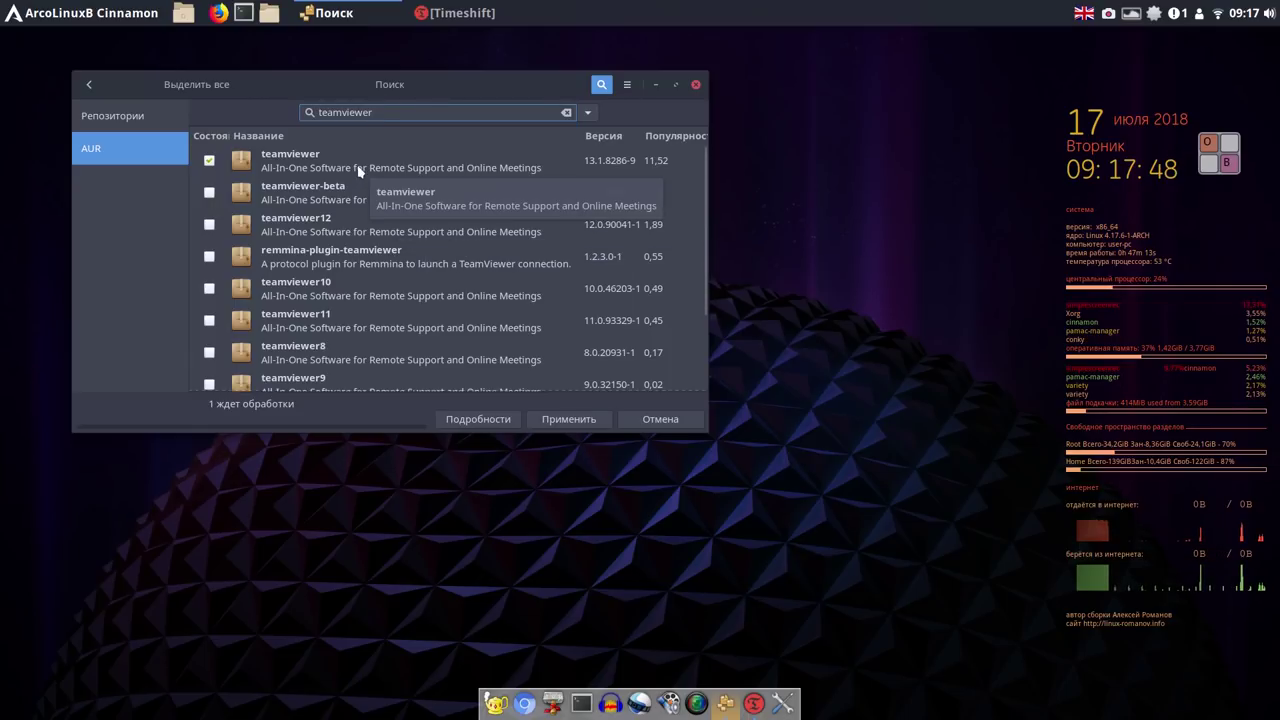
{"action": "left_click", "coordinate": [138, 119]}
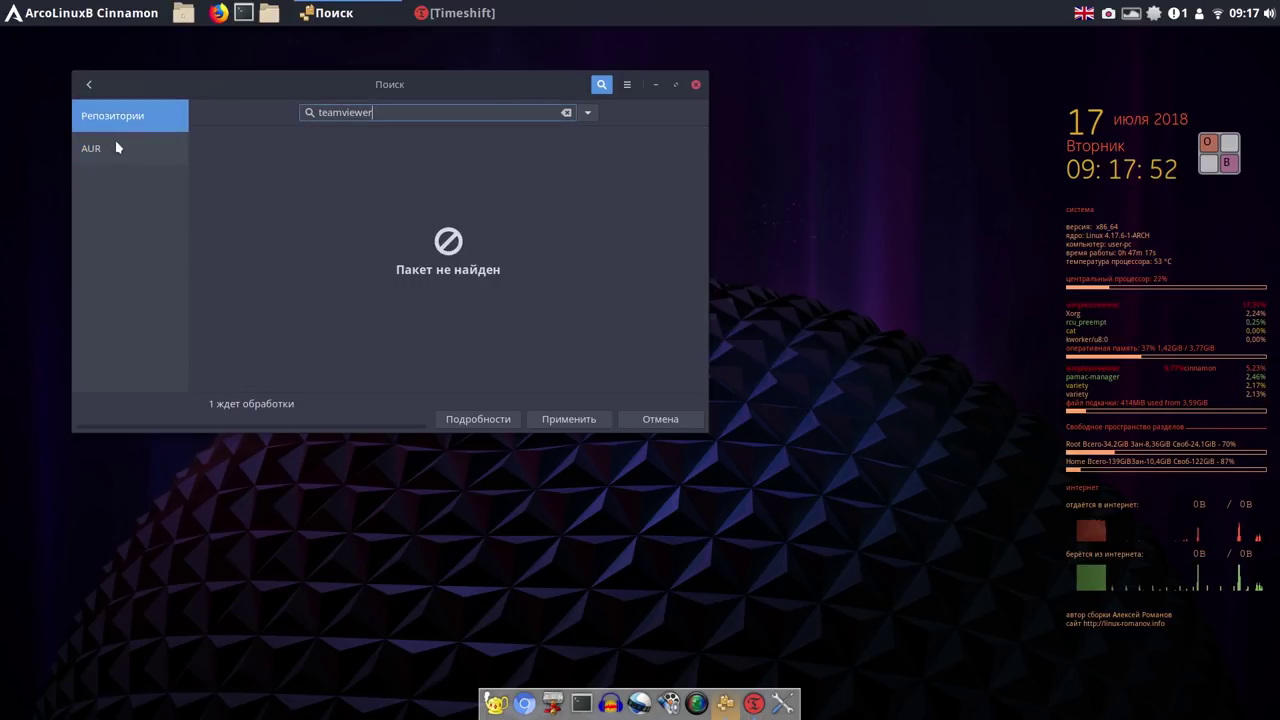
{"action": "left_click", "coordinate": [112, 150]}
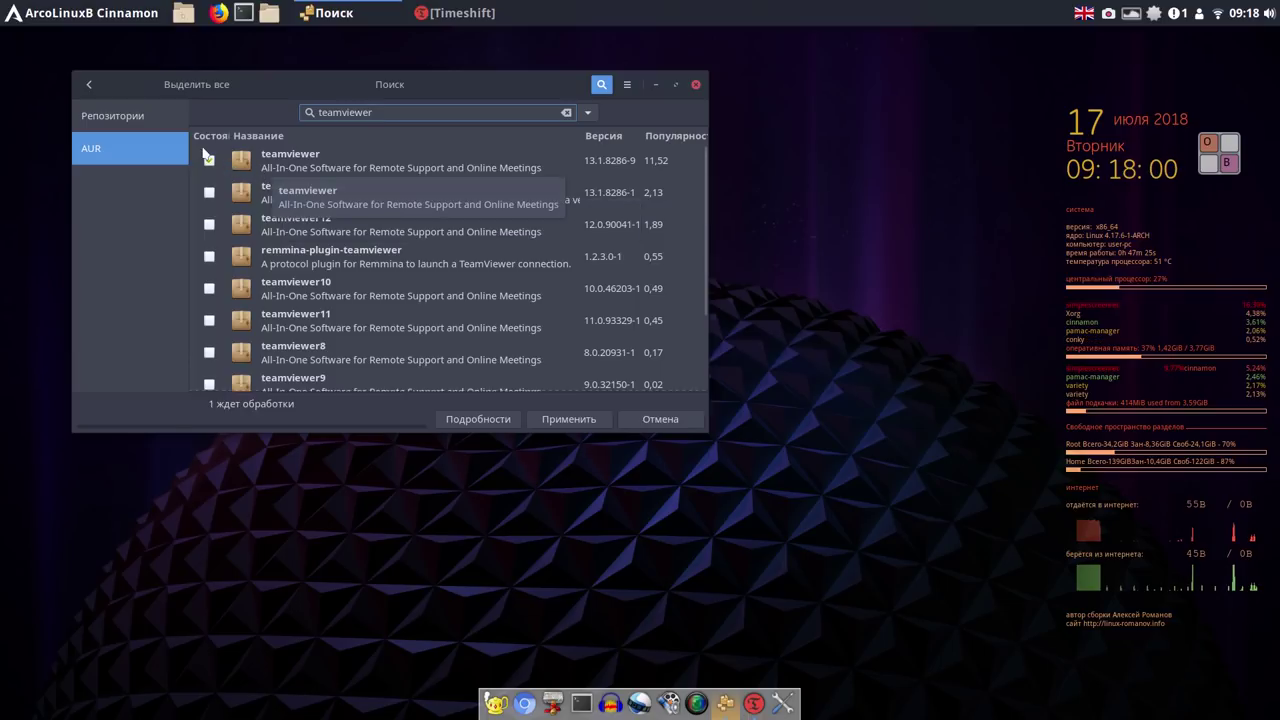
Apply the pending teamviewer installation, accept the transaction summary and show the build details.
{"action": "left_click", "coordinate": [569, 419]}
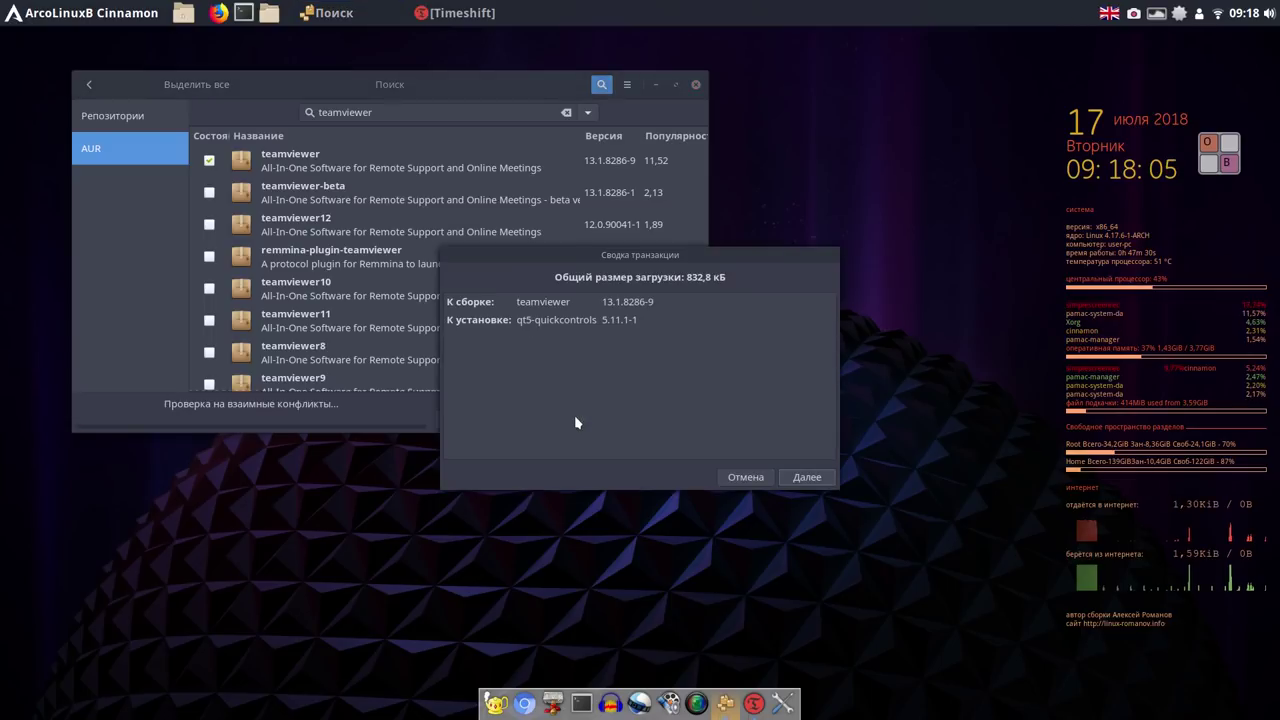
{"action": "left_click", "coordinate": [808, 478]}
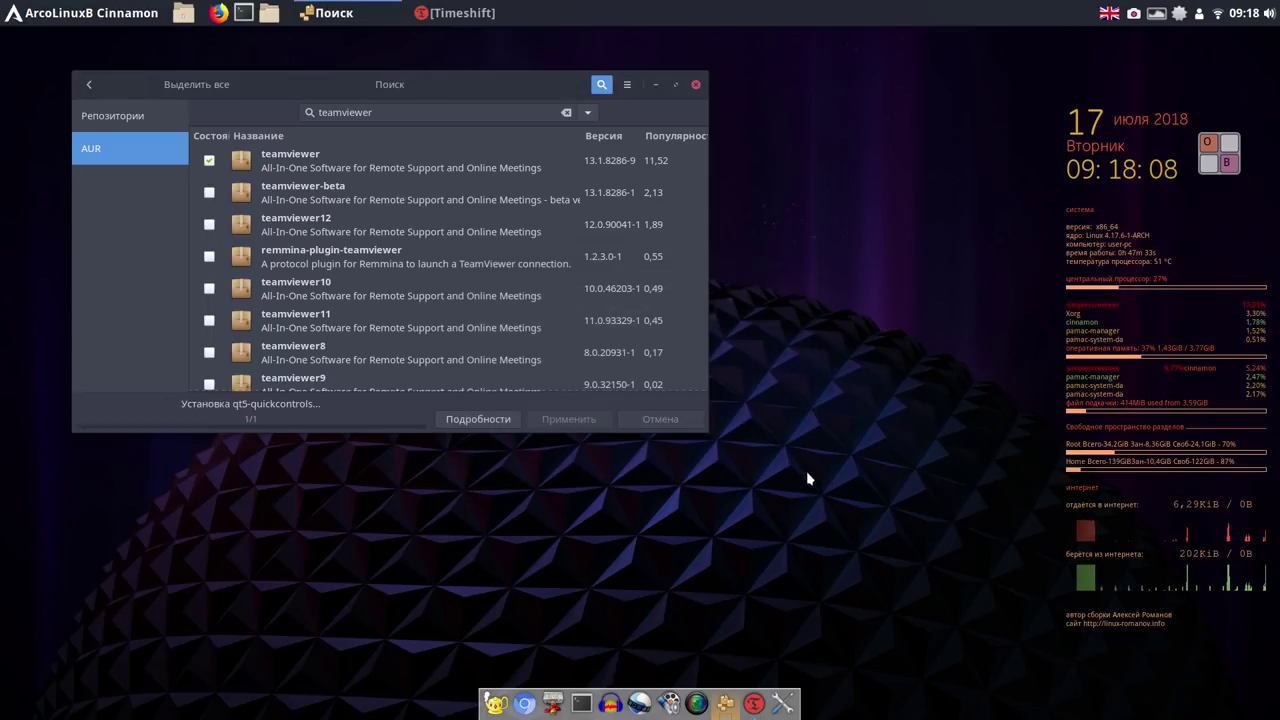
{"action": "left_click", "coordinate": [488, 419]}
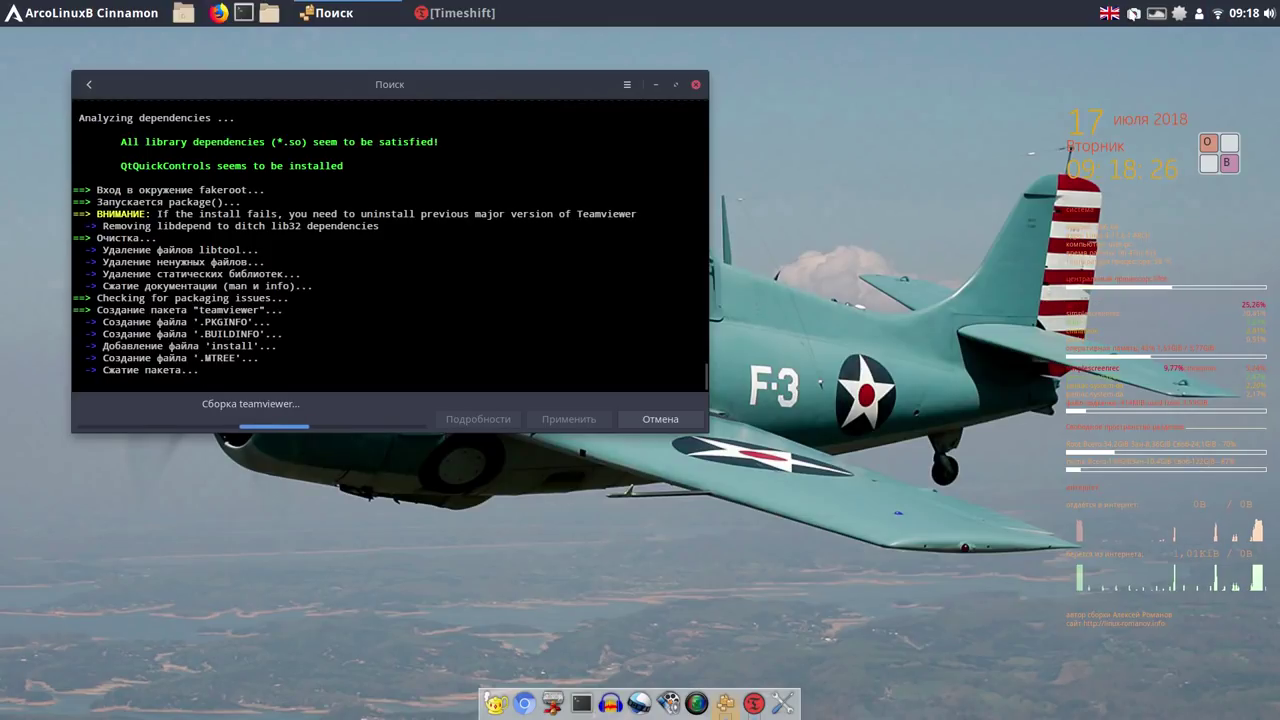
{"action": "left_click", "coordinate": [1134, 18]}
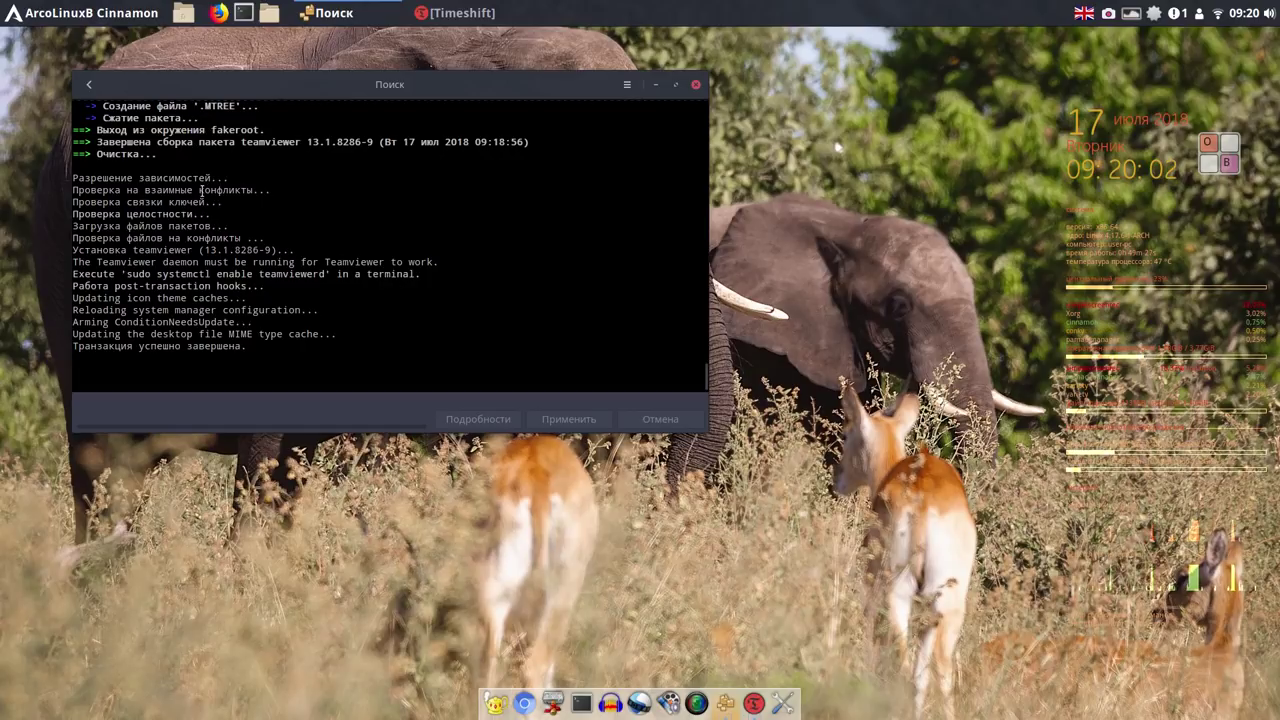
Return to the package list and add TeamViewer 13 from the Internet applications to the dock.
{"action": "left_click", "coordinate": [91, 86]}
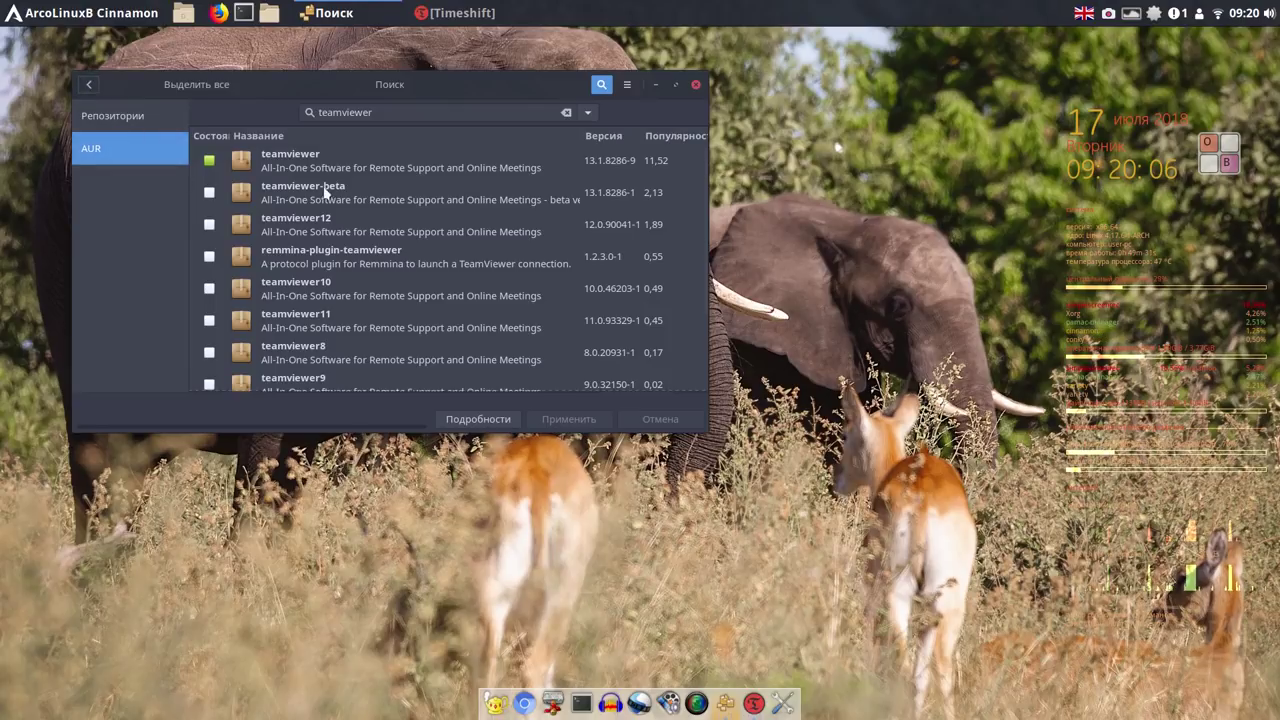
{"action": "left_click", "coordinate": [65, 17]}
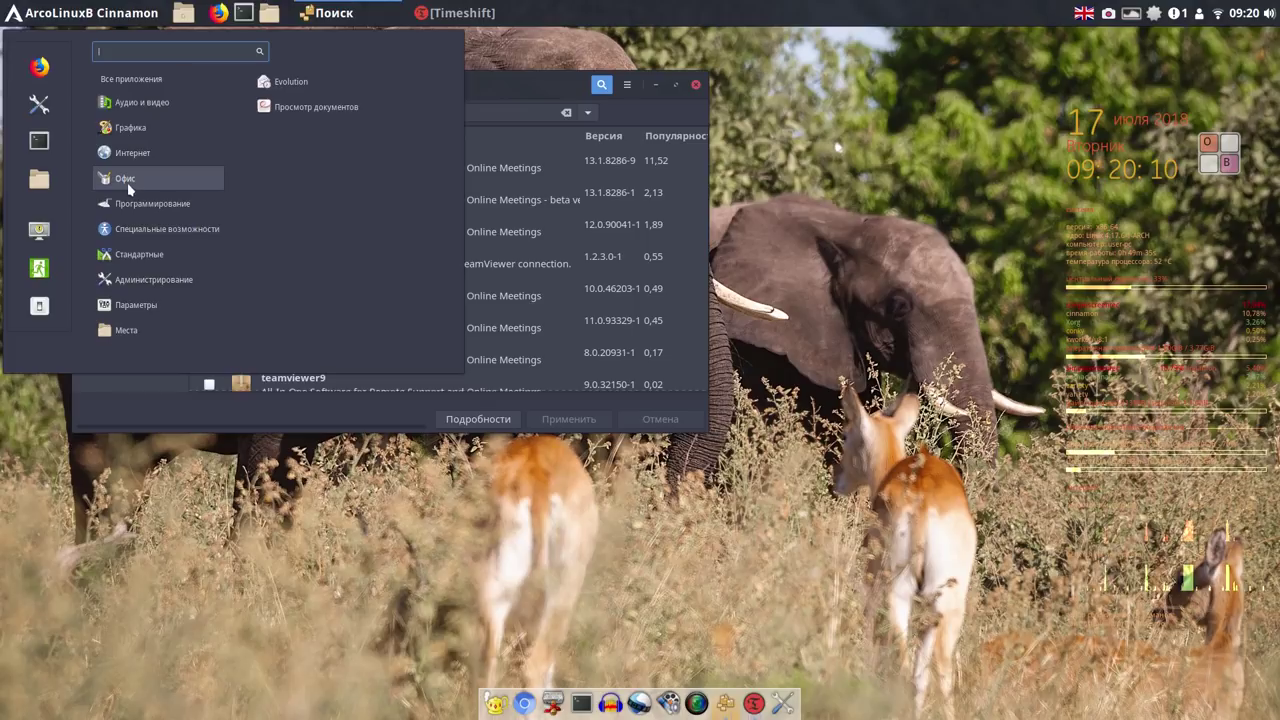
{"action": "mouse_move", "coordinate": [137, 160]}
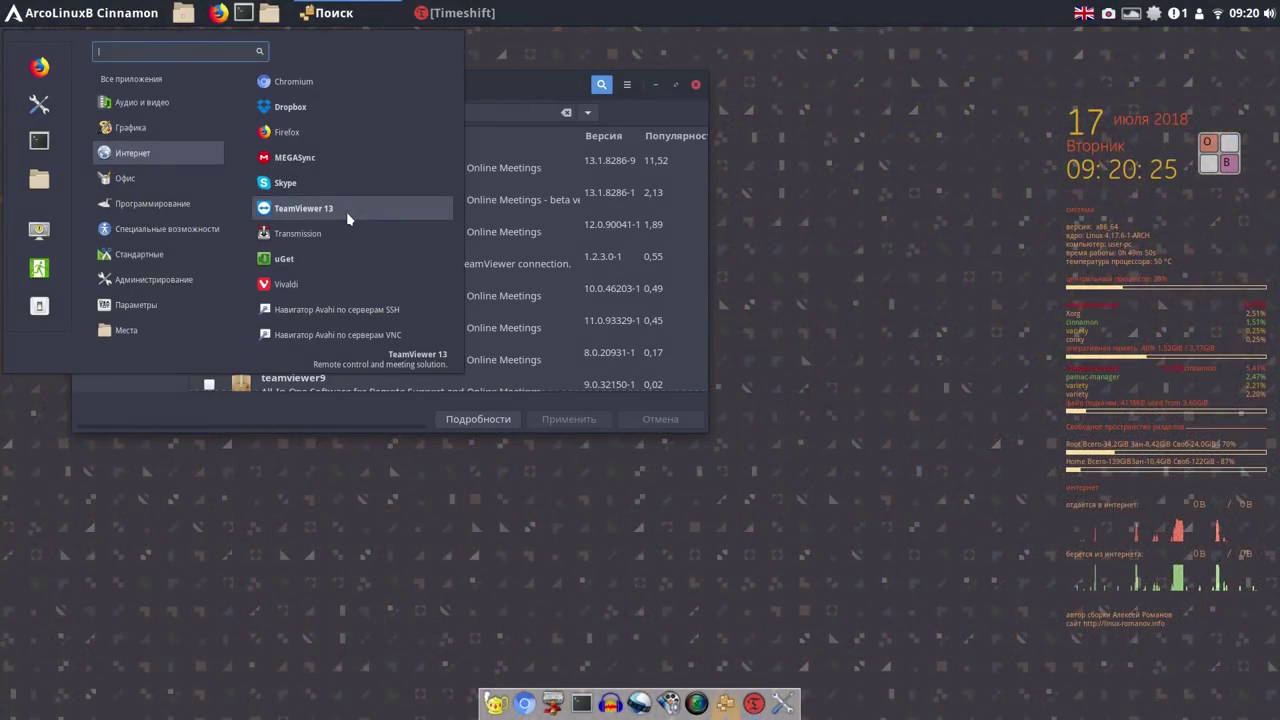
{"action": "left_click", "coordinate": [347, 218]}
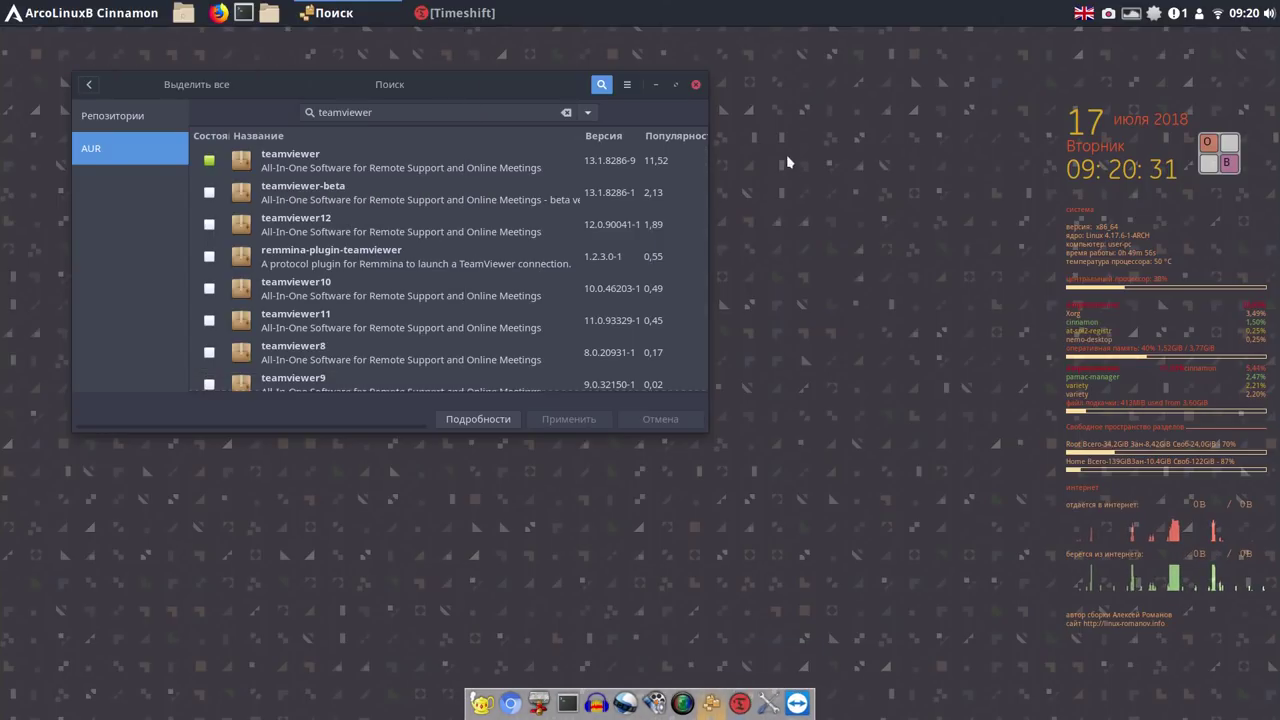
Minimize the package manager, launch TeamViewer 13 from the dock and accept its licence agreement.
{"action": "left_click", "coordinate": [657, 88]}
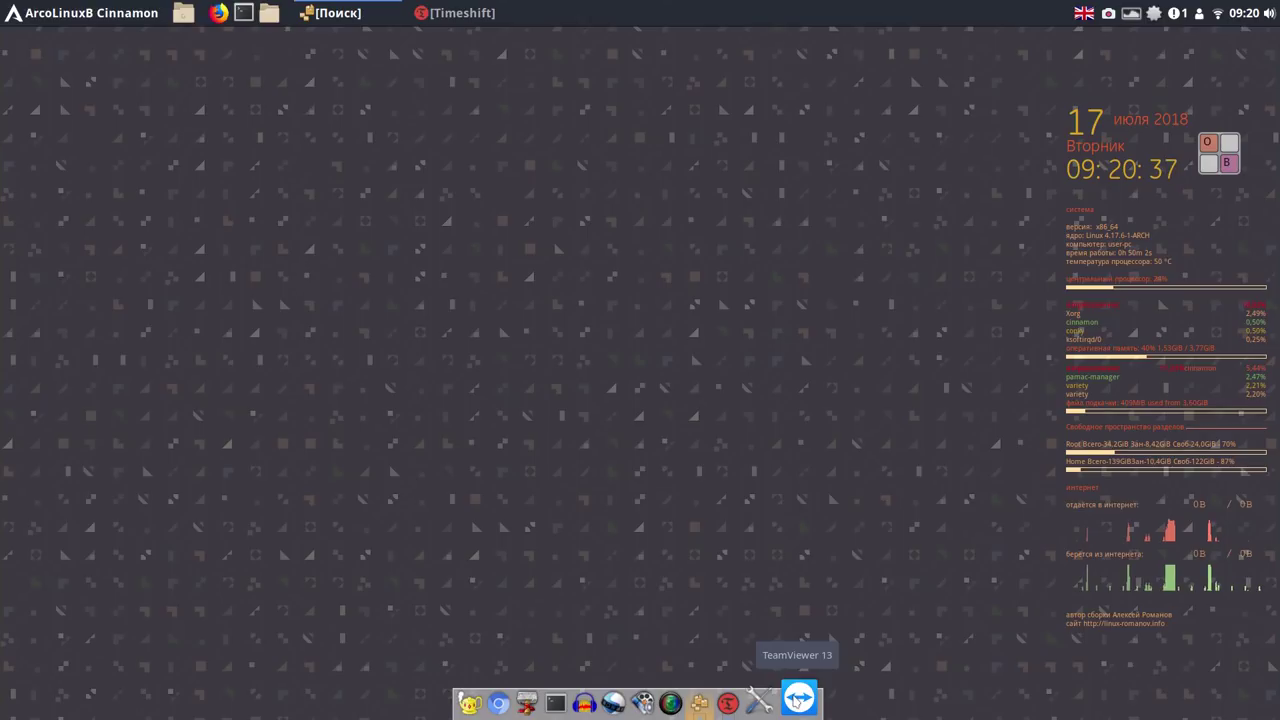
{"action": "left_click", "coordinate": [797, 701]}
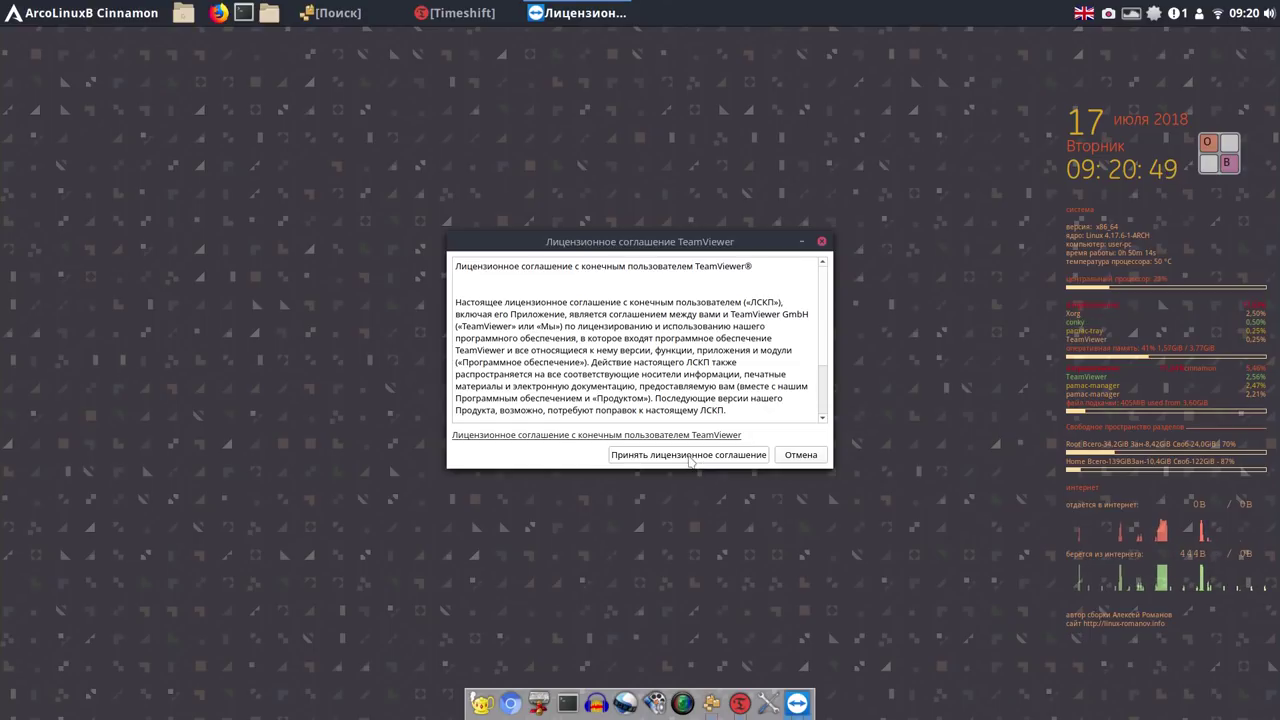
{"action": "left_click", "coordinate": [690, 457]}
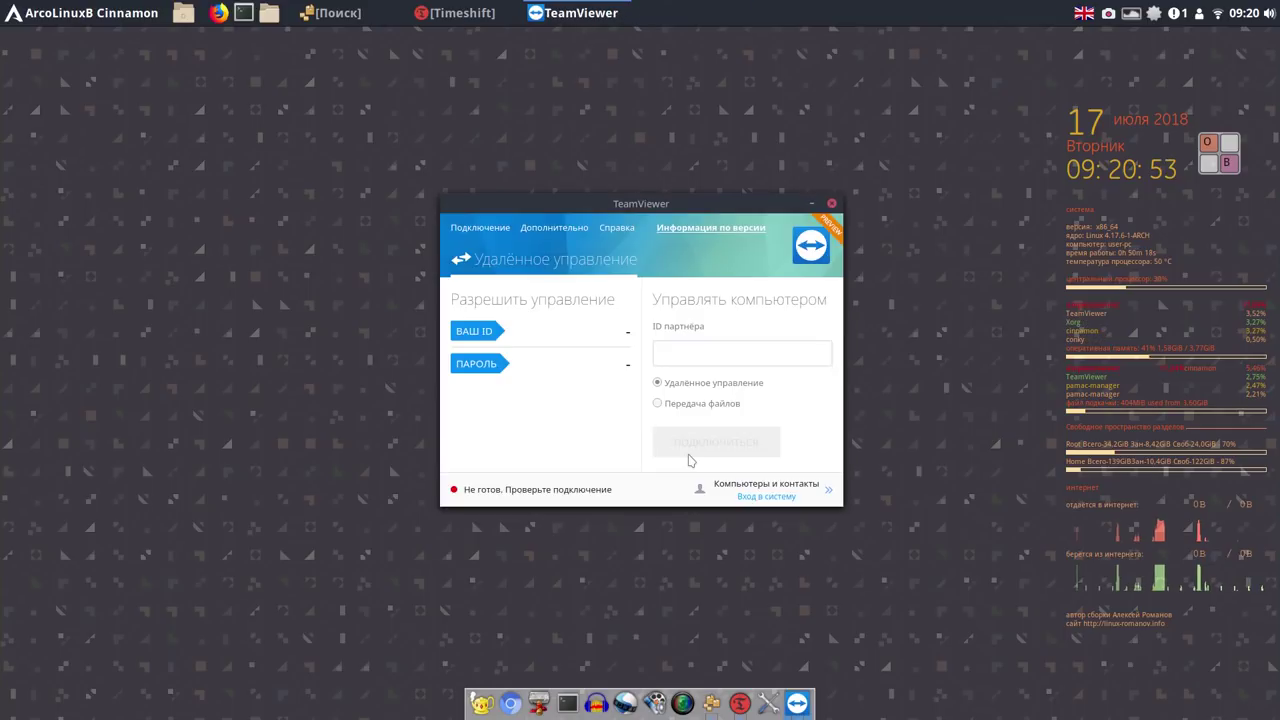
Move the TeamViewer window aside and examine its ID and password fields and connection status.
{"action": "left_click_drag", "start_coordinate": [563, 203], "coordinate": [422, 131]}
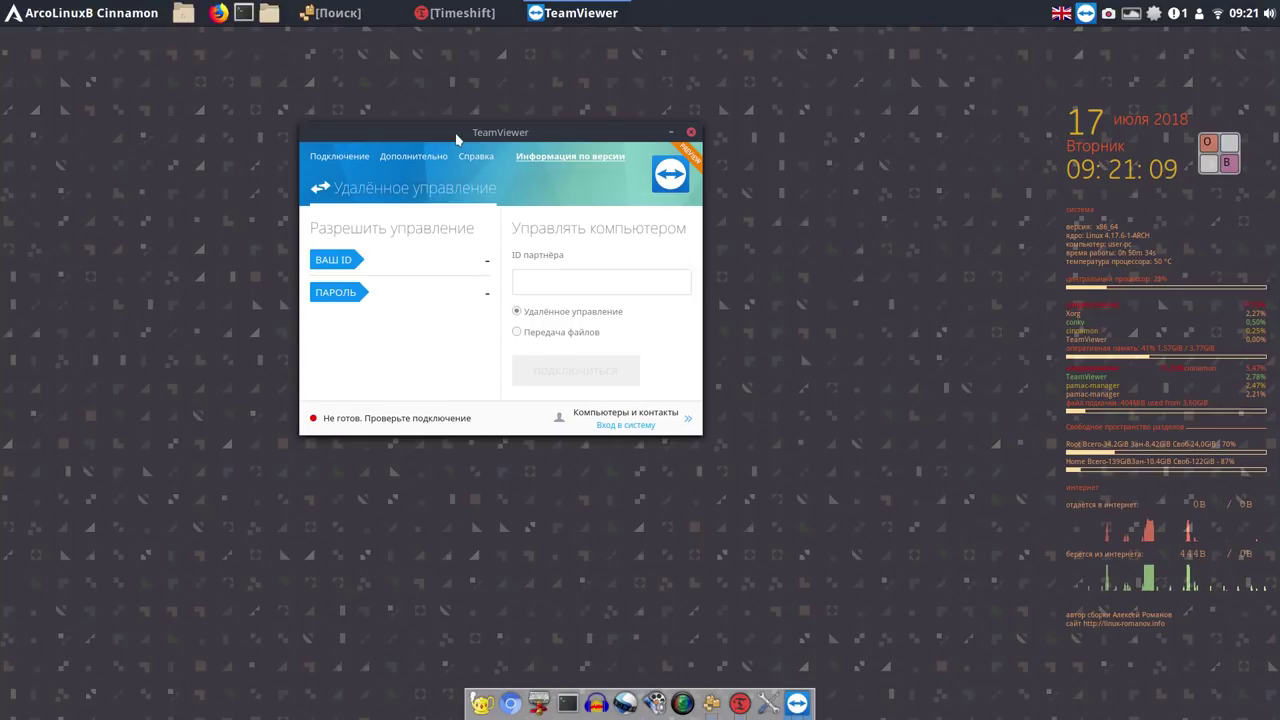
{"action": "left_click_drag", "start_coordinate": [456, 138], "coordinate": [362, 91]}
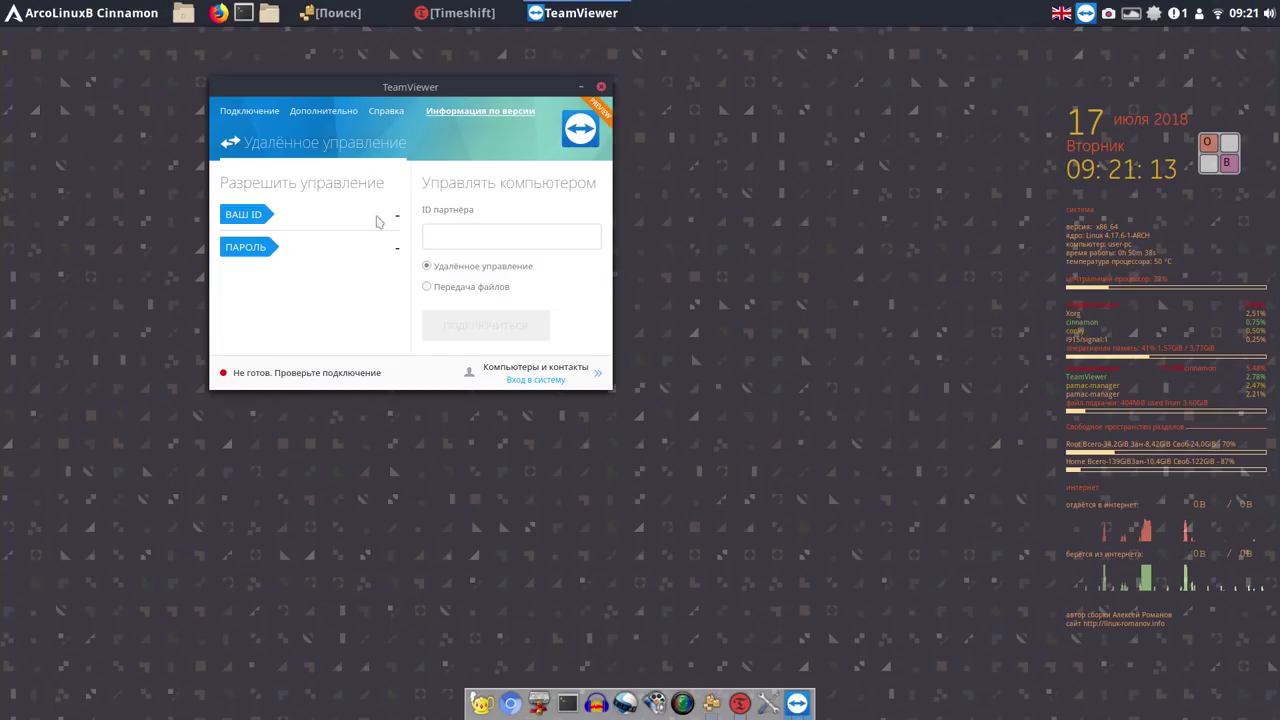
{"action": "mouse_move", "coordinate": [265, 250]}
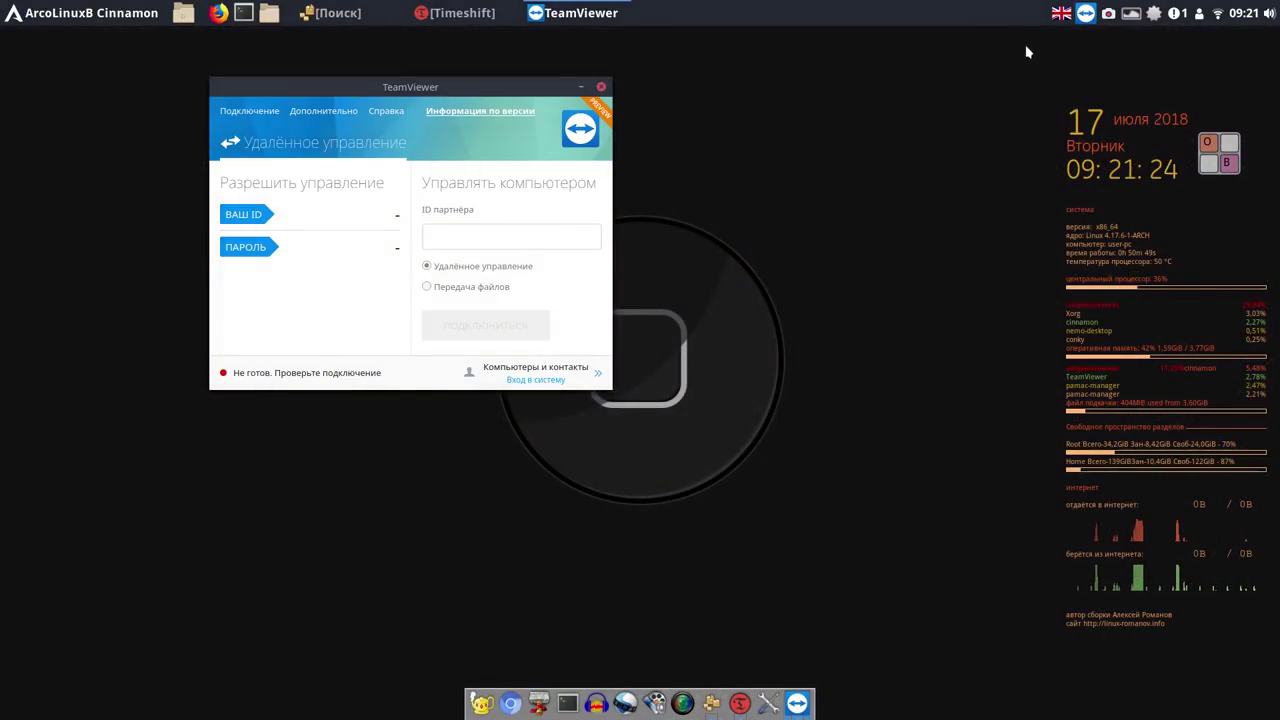
{"action": "left_click", "coordinate": [1108, 15]}
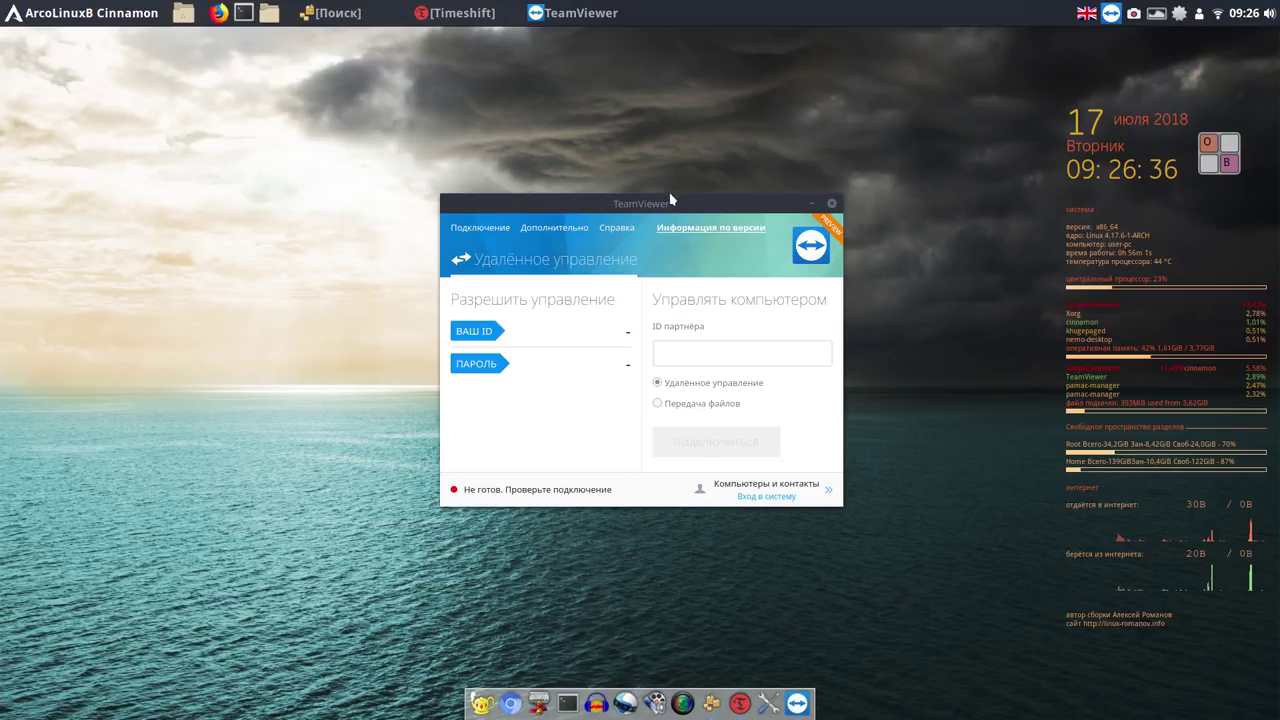
Set incoming LAN connections to "принять" in the TeamViewer options, apply the change and close the options.
{"action": "left_click", "coordinate": [573, 230]}
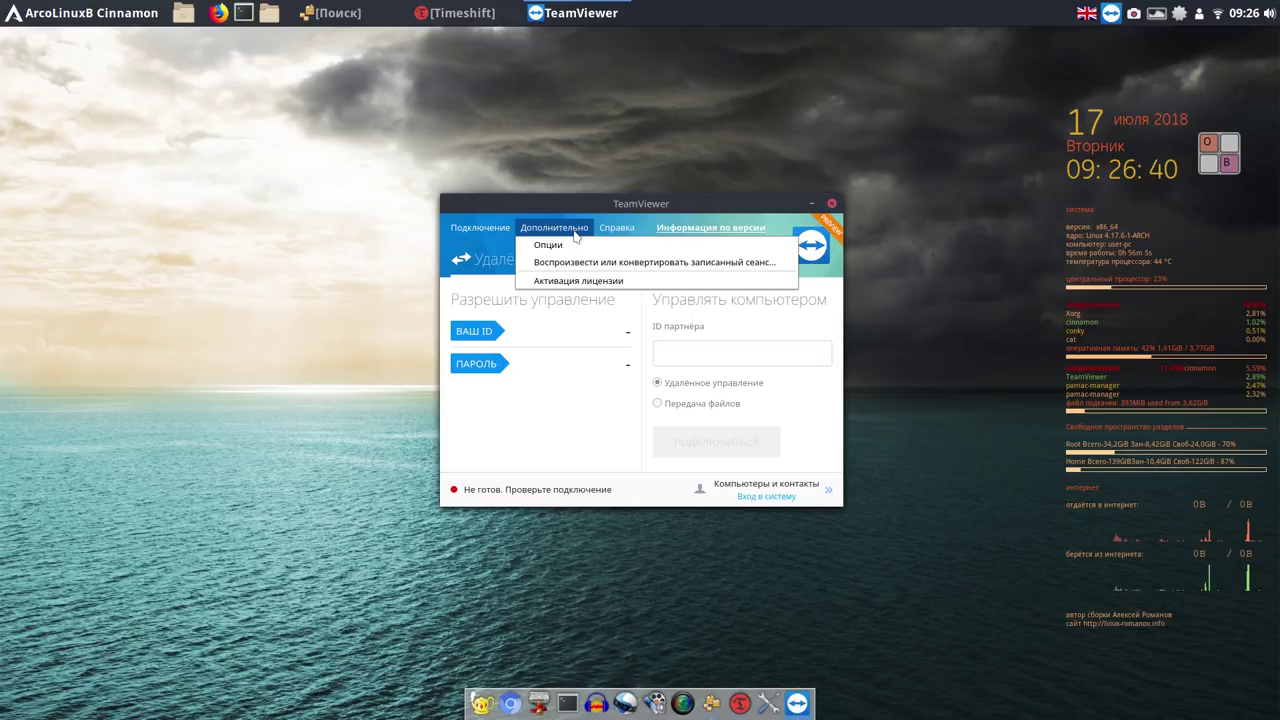
{"action": "left_click", "coordinate": [575, 246]}
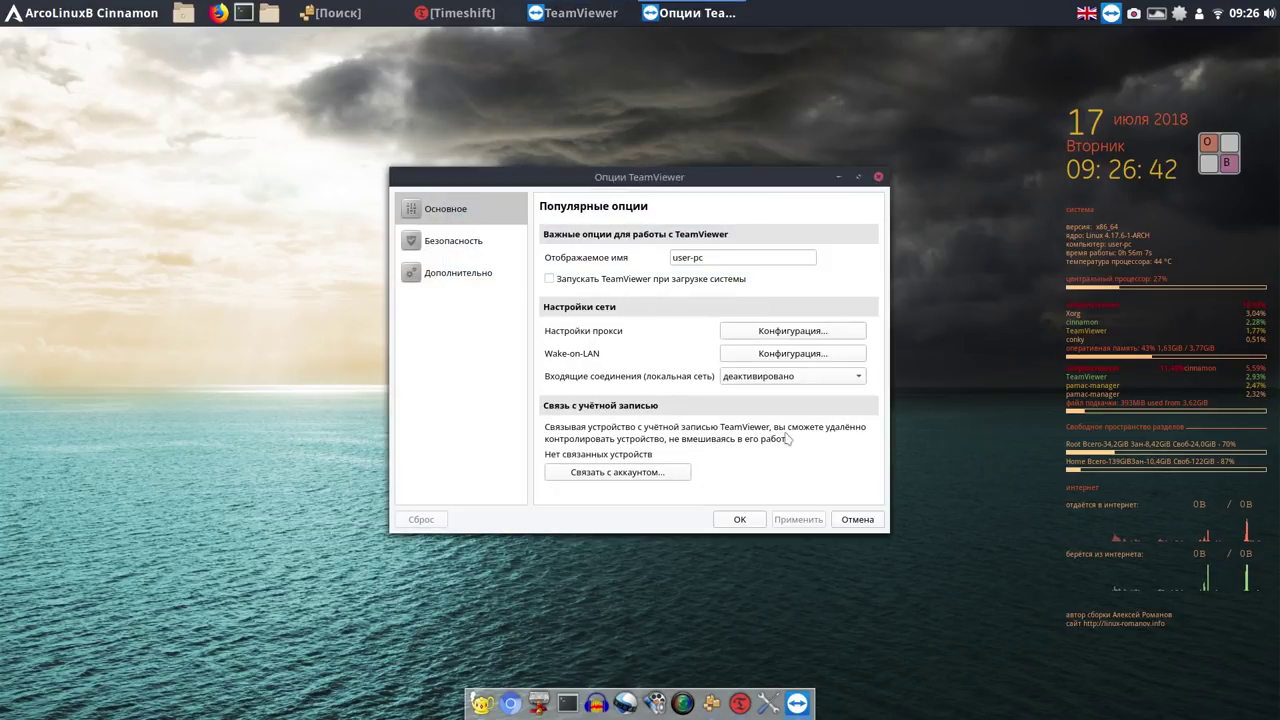
{"action": "left_click", "coordinate": [862, 380]}
{"action": "left_click", "coordinate": [862, 393]}
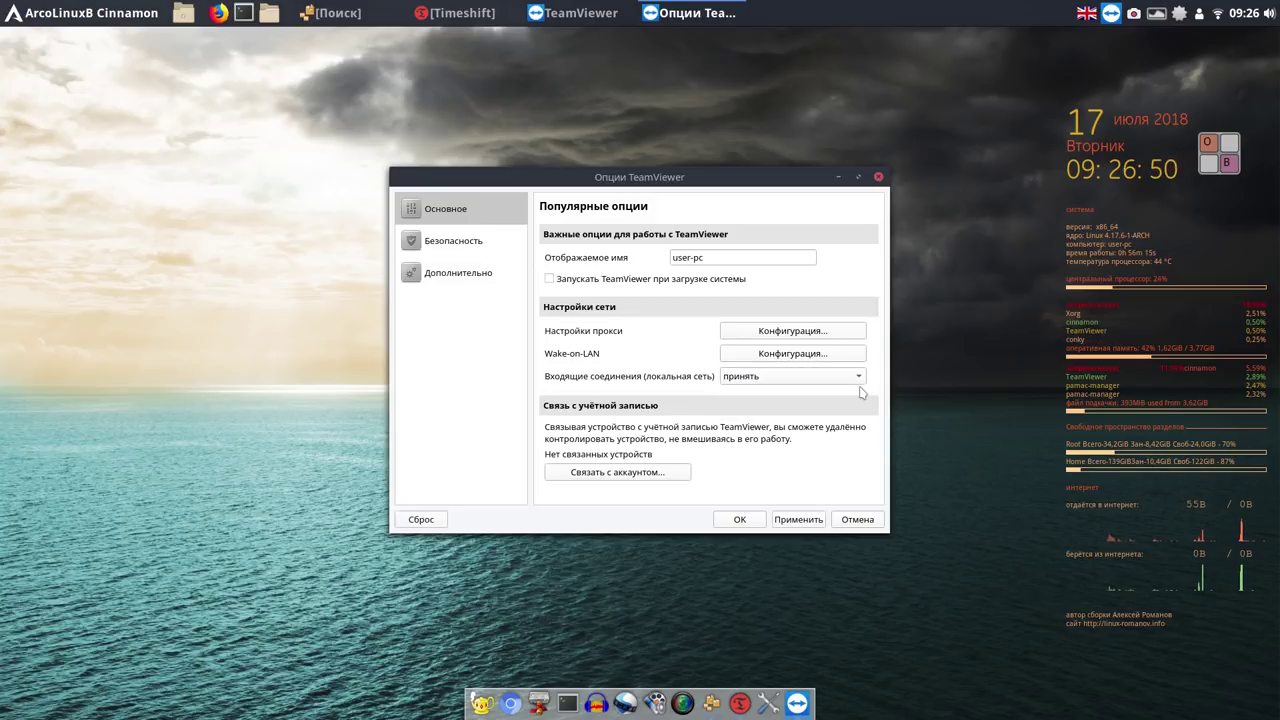
{"action": "left_click", "coordinate": [788, 521]}
{"action": "left_click", "coordinate": [752, 522]}
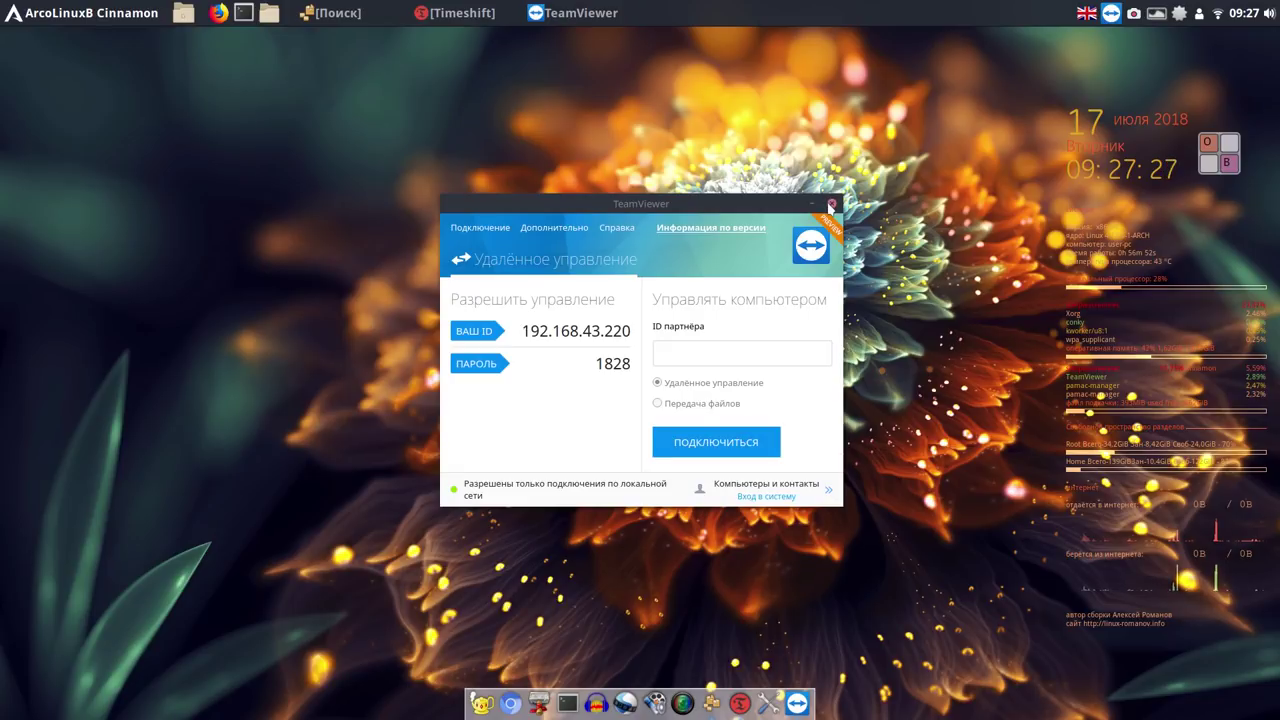
Close the TeamViewer window and quit TeamViewer completely so it no longer runs in the background.
{"action": "left_click", "coordinate": [831, 206]}
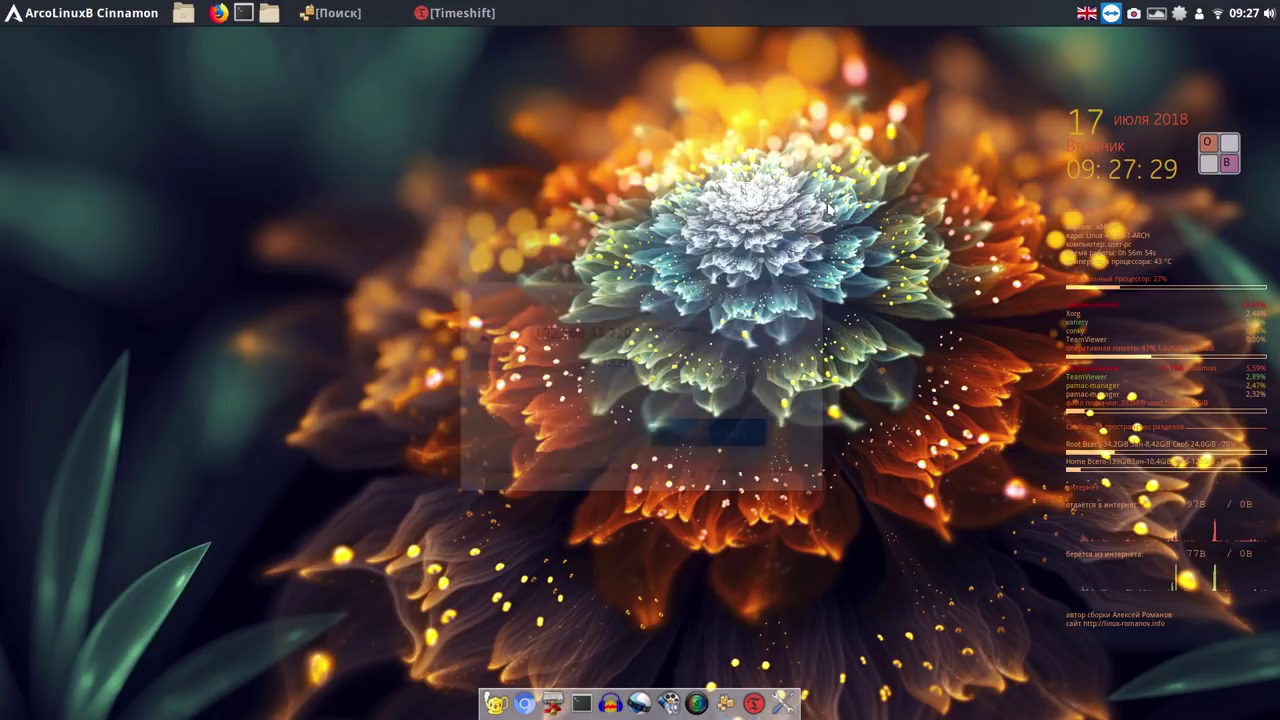
{"action": "left_click", "coordinate": [1111, 18]}
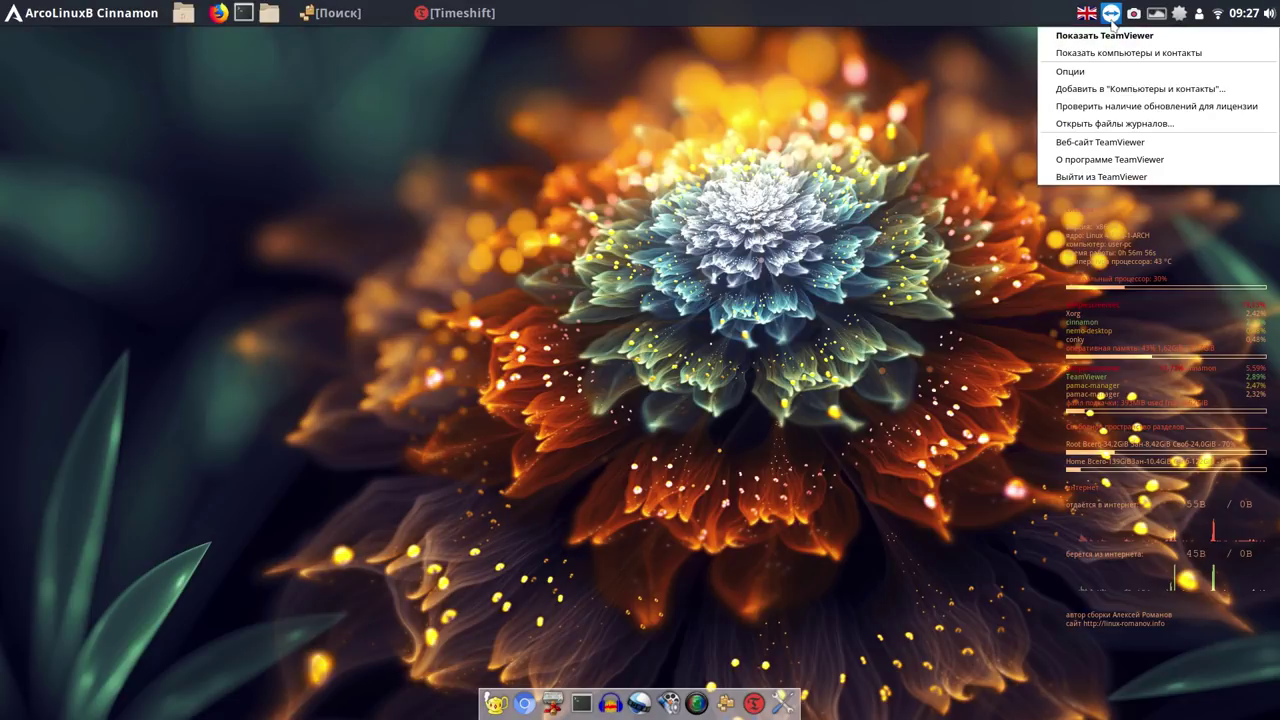
{"action": "left_click", "coordinate": [1112, 180]}
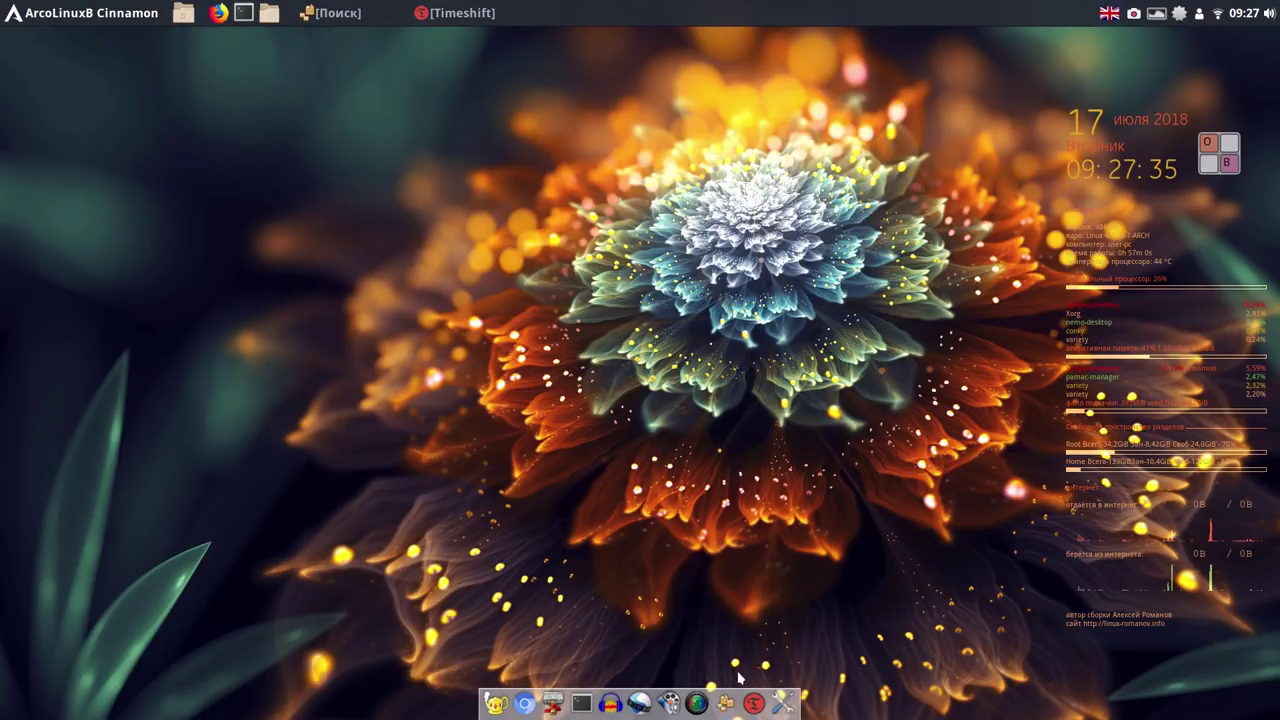
Switch to Timeshift and create a new system snapshot.
{"action": "left_click", "coordinate": [460, 15]}
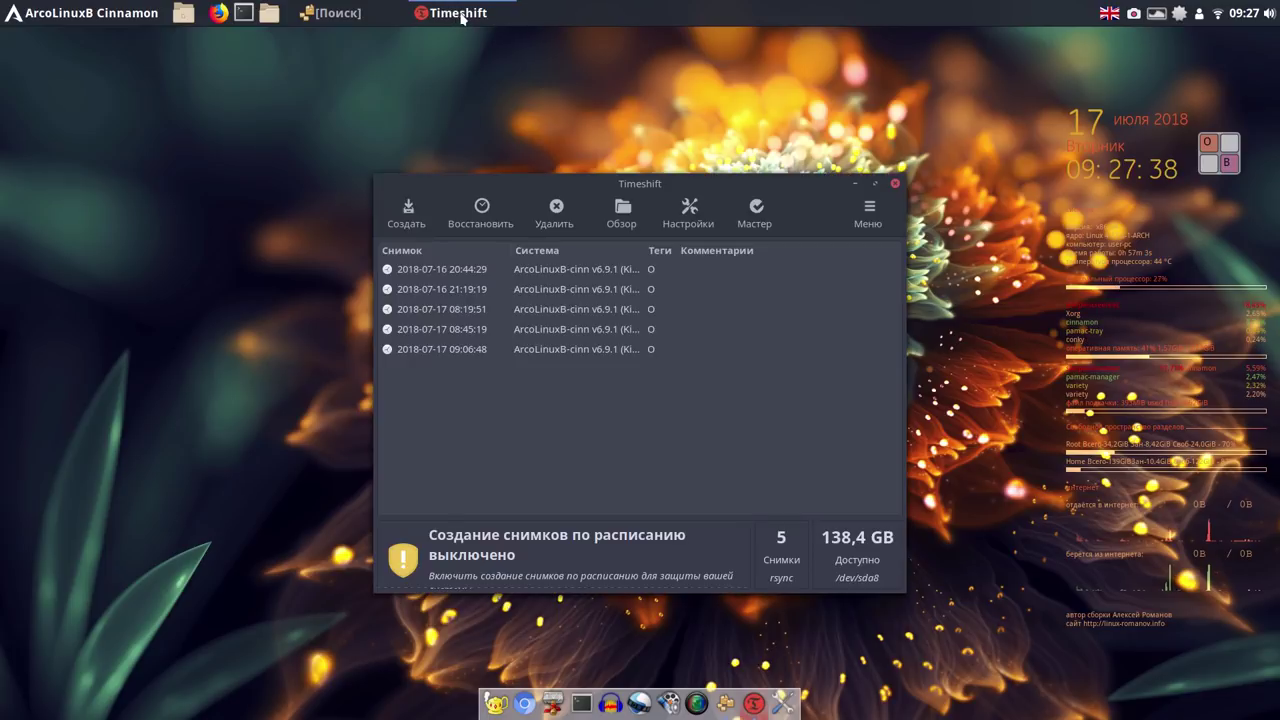
{"action": "left_click", "coordinate": [413, 216]}
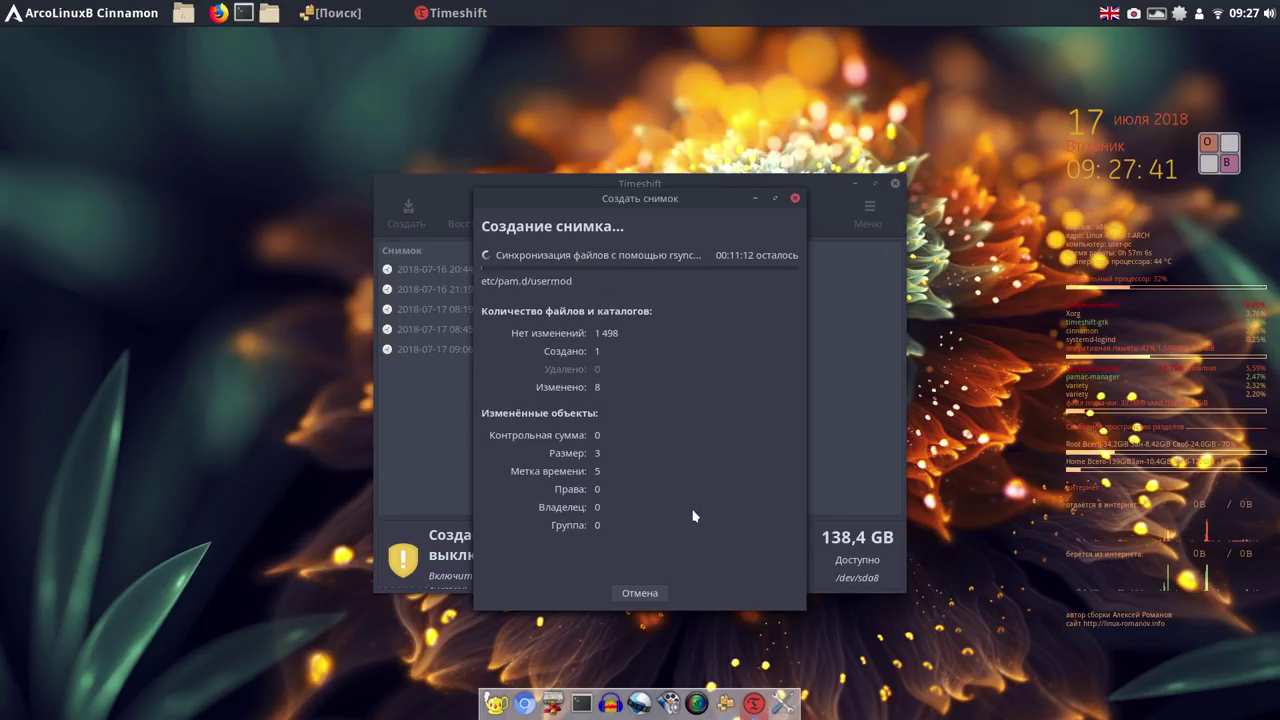
{"action": "left_click", "coordinate": [1133, 14]}
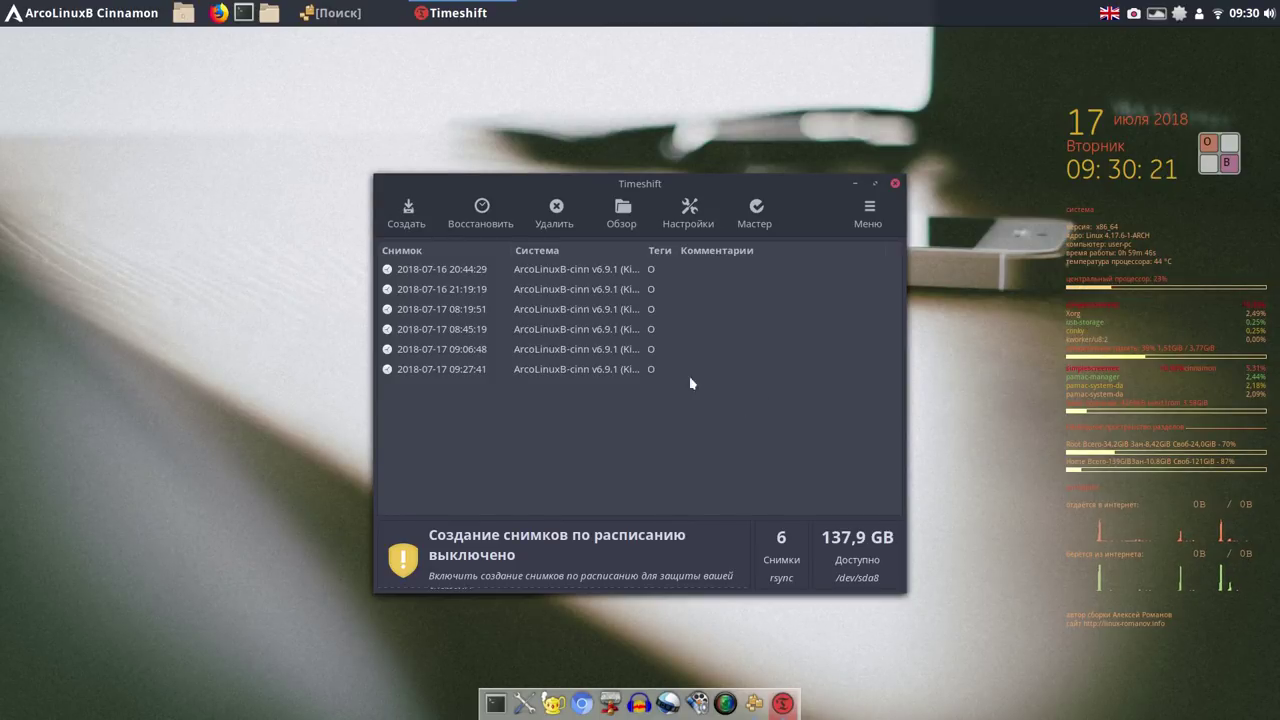
Move the Timeshift window aside and widen it.
{"action": "left_click", "coordinate": [661, 359]}
{"action": "left_click", "coordinate": [586, 323]}
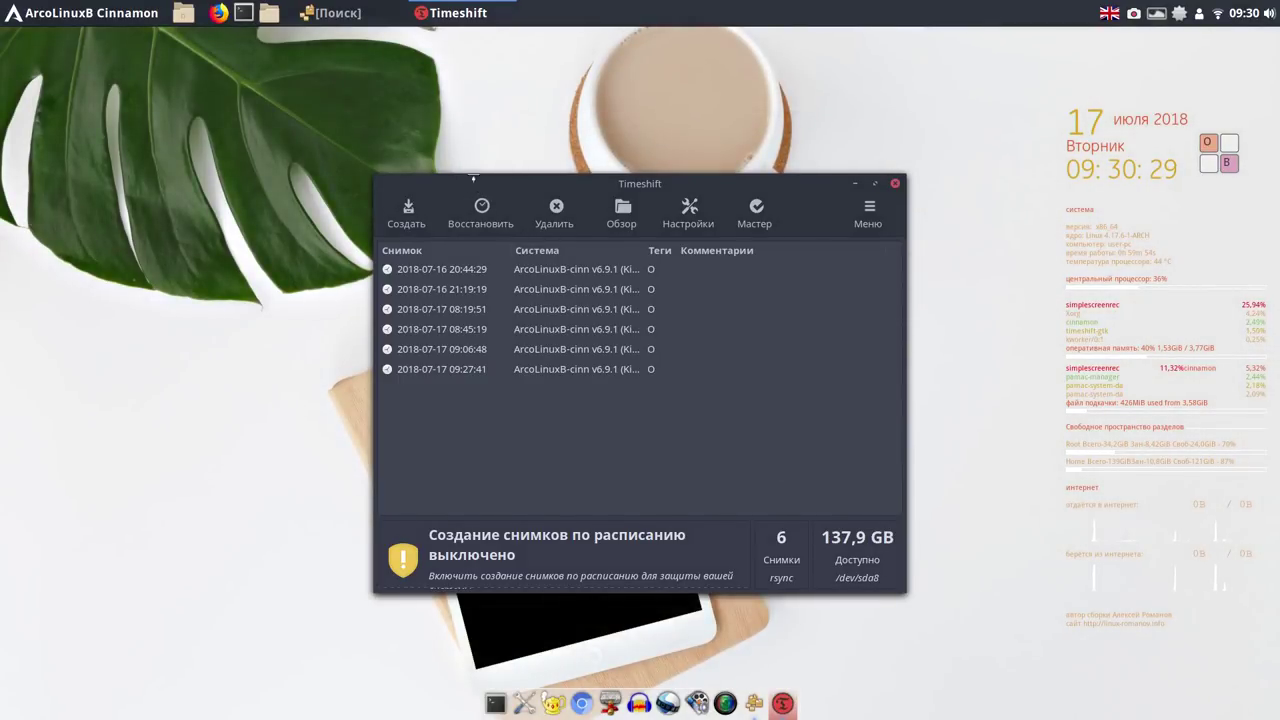
{"action": "left_click_drag", "start_coordinate": [469, 186], "coordinate": [240, 97]}
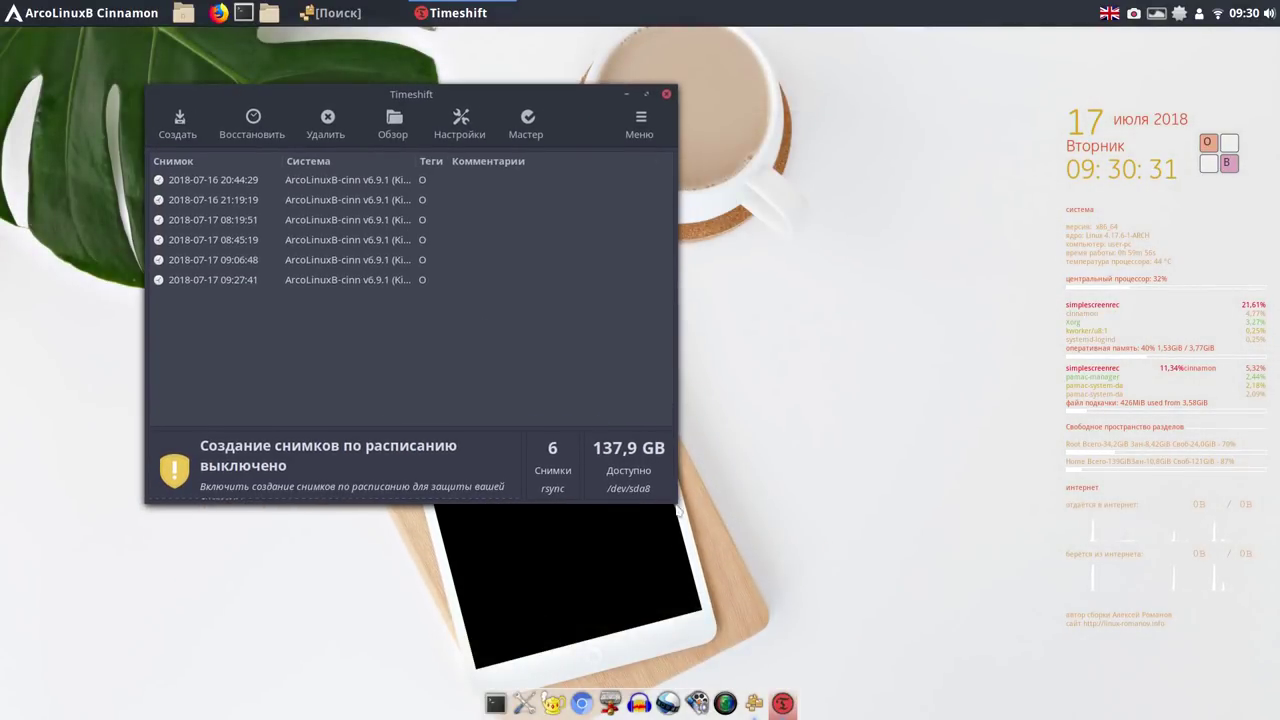
{"action": "left_click_drag", "start_coordinate": [672, 500], "coordinate": [960, 503]}
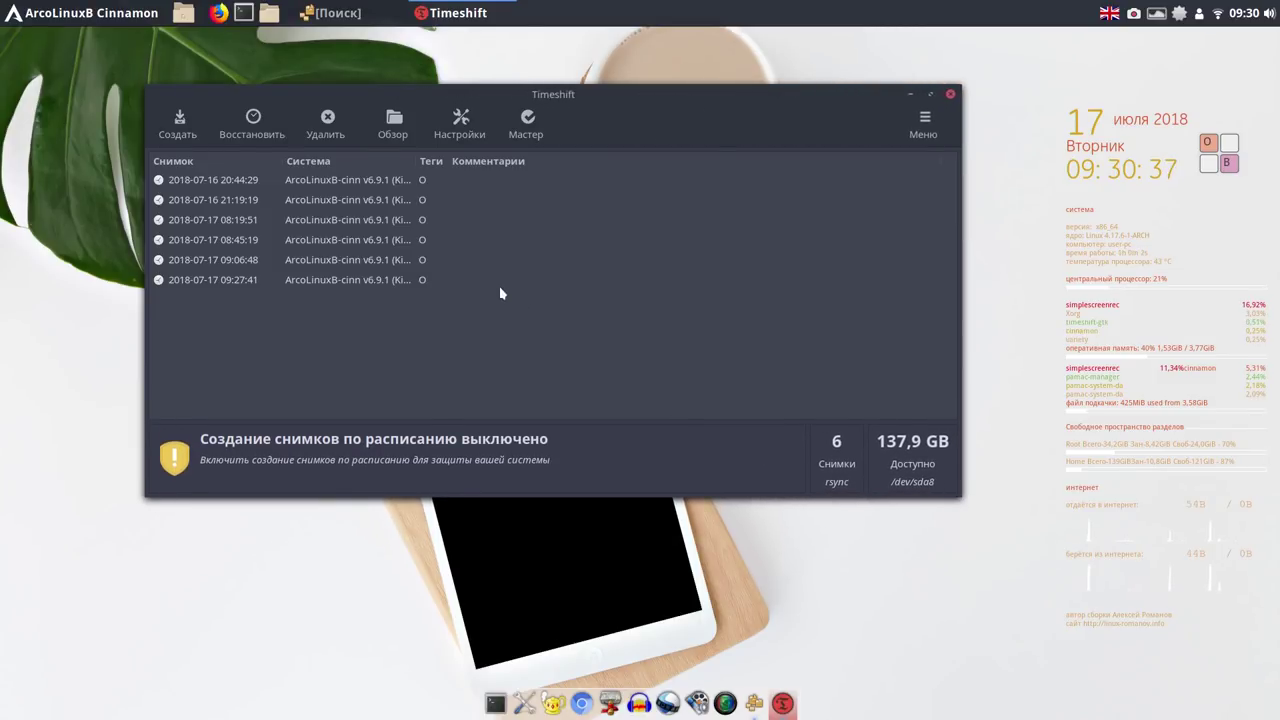
Examine the Internet applications in the system's application menu, including Skype and TeamViewer 13, and close the menu.
{"action": "left_click", "coordinate": [55, 16]}
{"action": "mouse_move", "coordinate": [126, 152]}
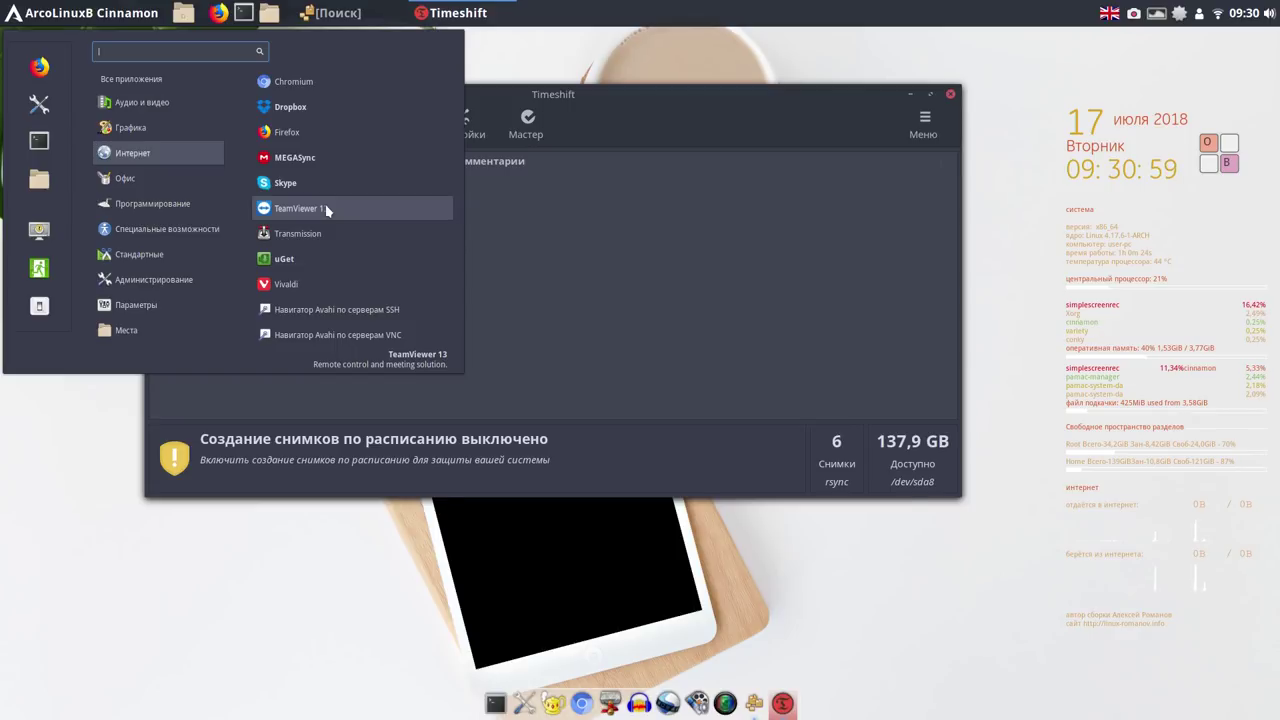
{"action": "left_click", "coordinate": [750, 110]}
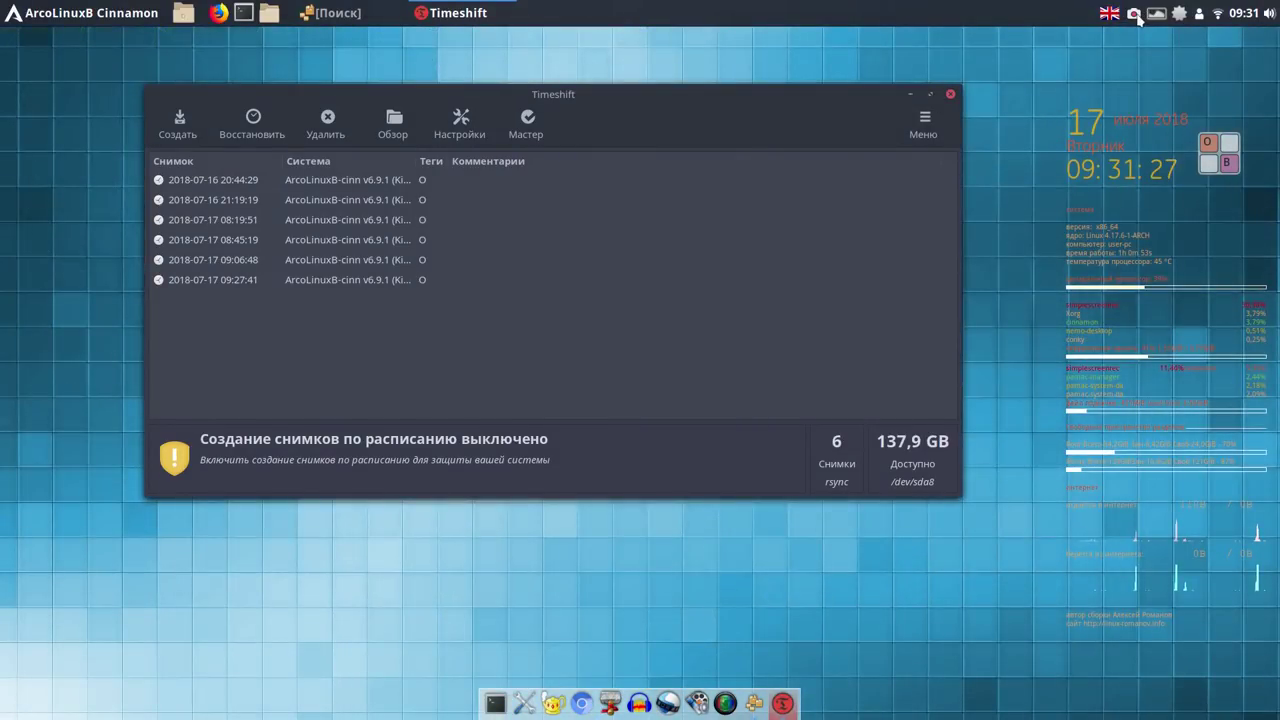
{"action": "left_click", "coordinate": [1134, 14]}
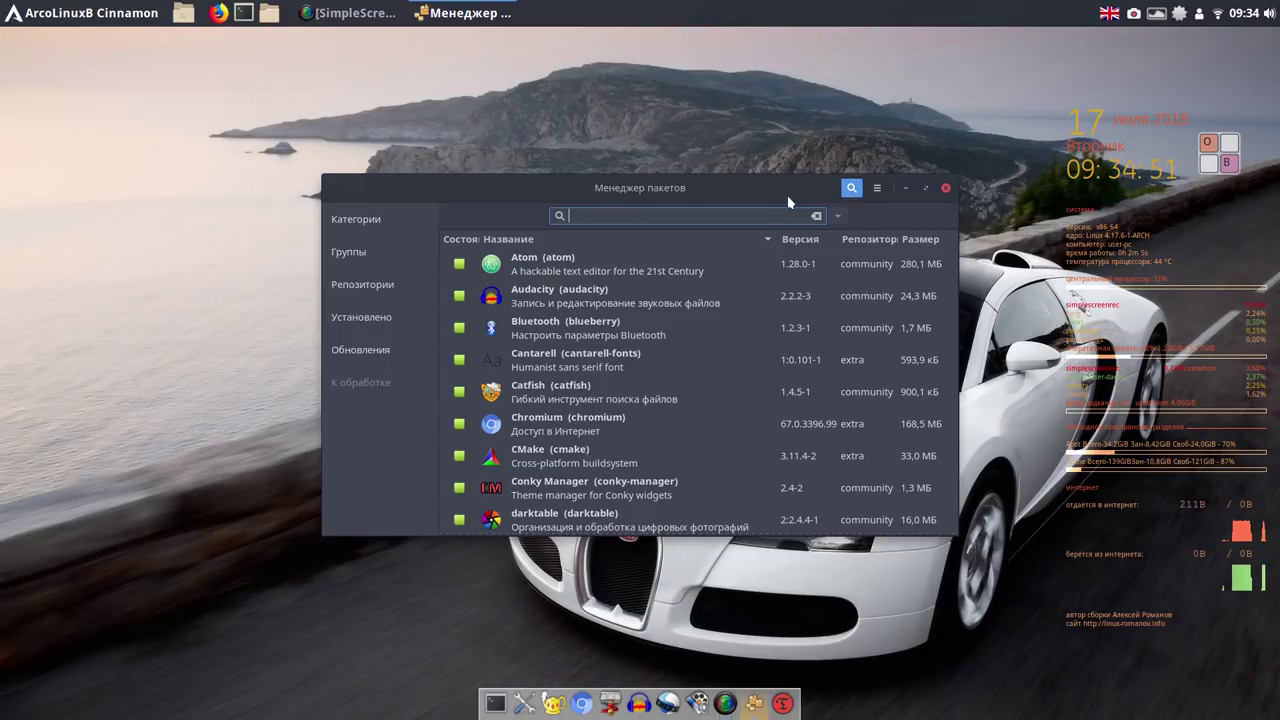
Arrange the package manager and on-screen keyboard side by side, search the packages for "virtualbox" and close the keyboard.
{"action": "left_click_drag", "start_coordinate": [787, 195], "coordinate": [453, 57]}
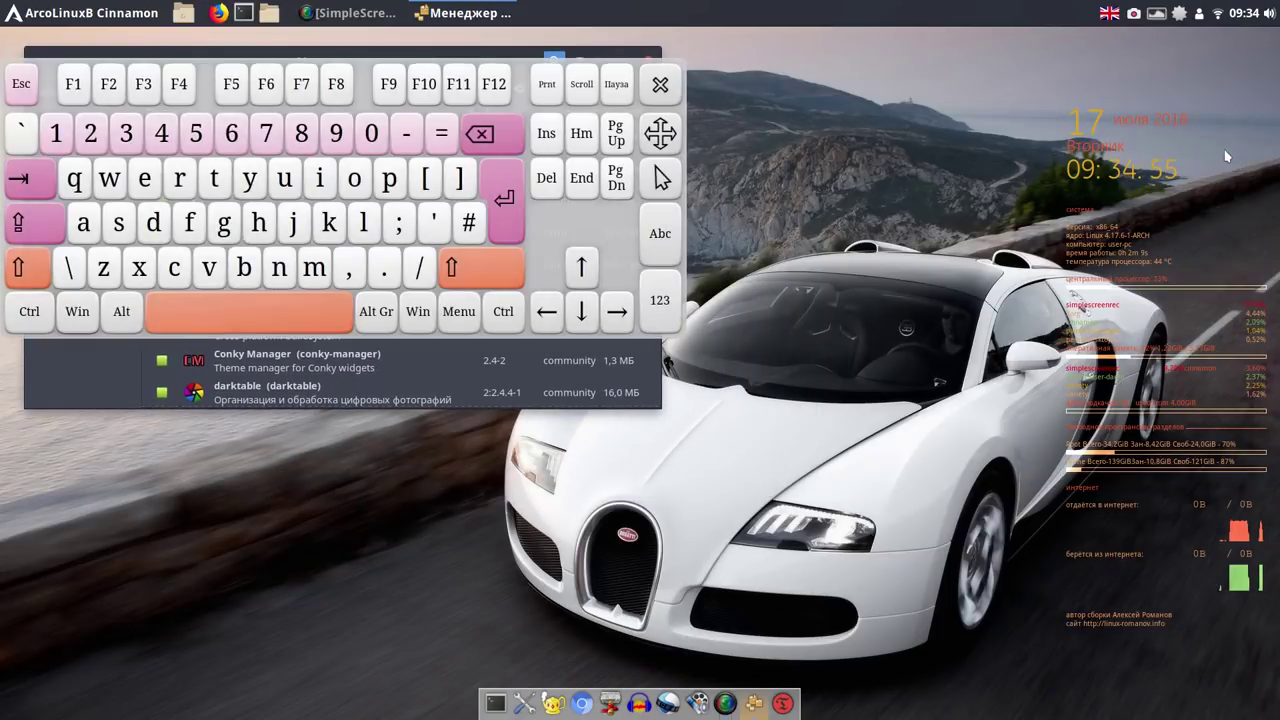
{"action": "left_click_drag", "start_coordinate": [675, 138], "coordinate": [1259, 347]}
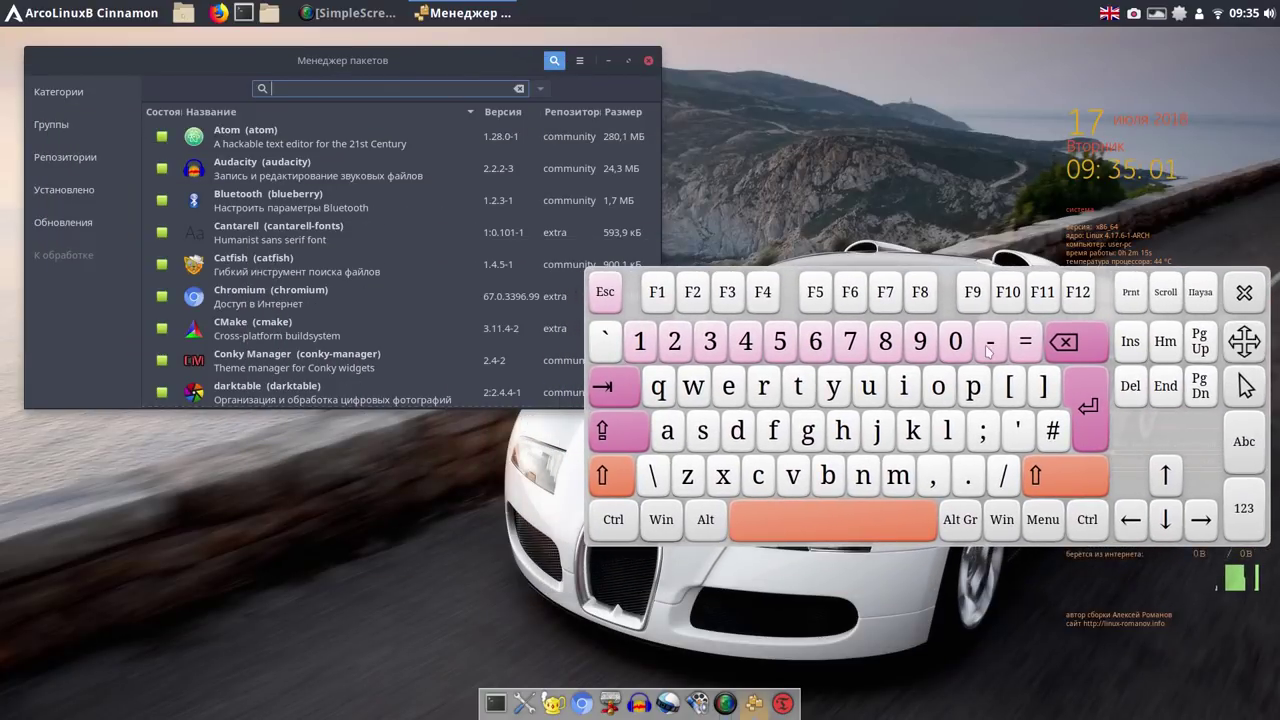
{"action": "left_click", "coordinate": [793, 478]}
{"action": "left_click", "coordinate": [905, 388]}
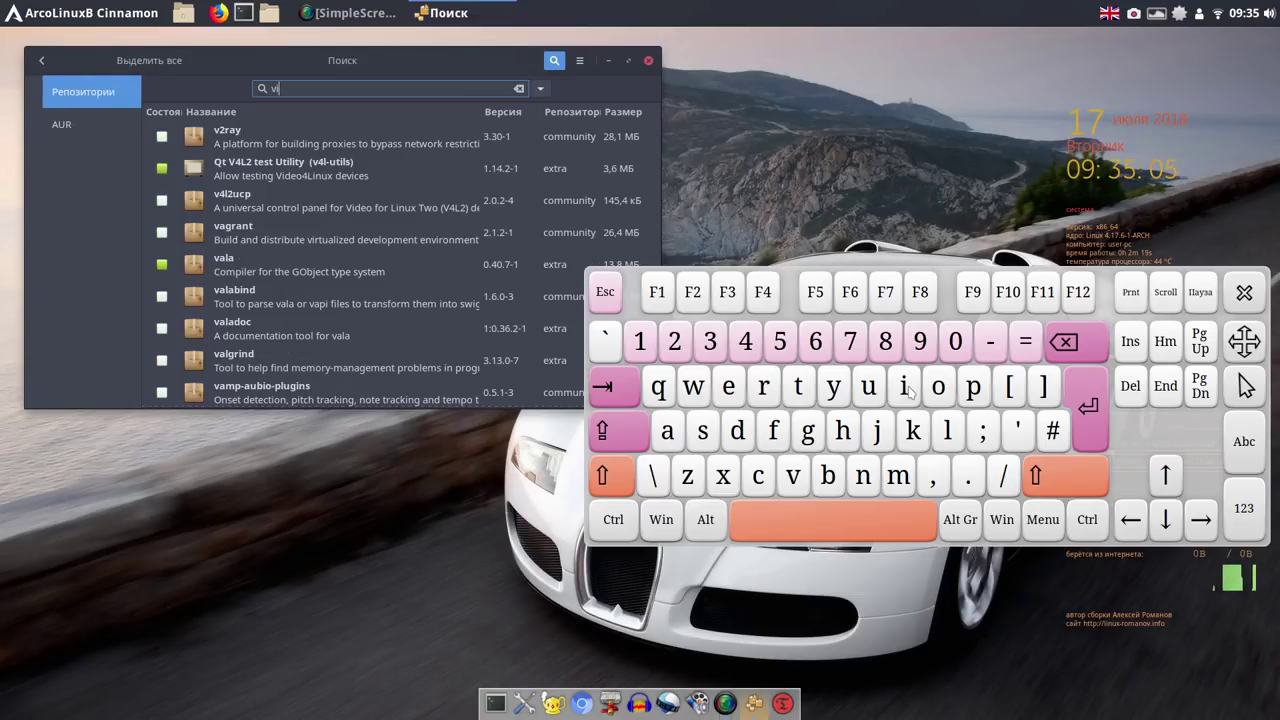
{"action": "left_click", "coordinate": [768, 392]}
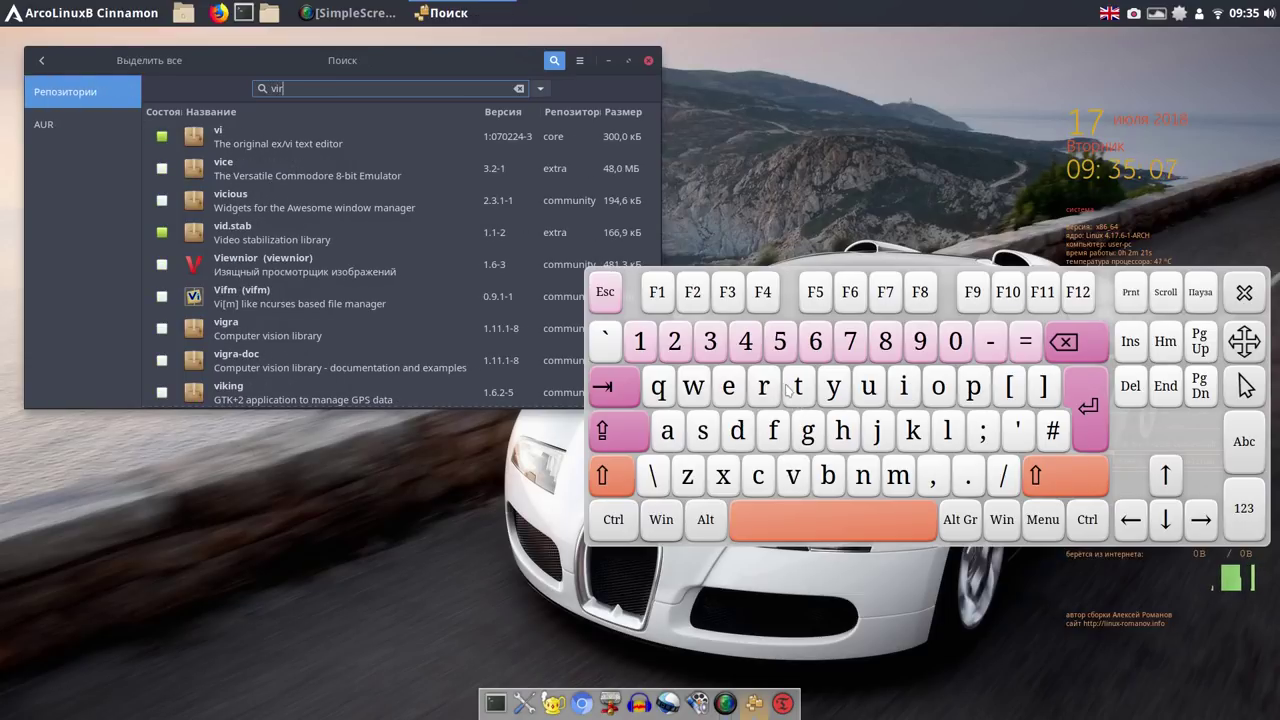
{"action": "left_click", "coordinate": [798, 388]}
{"action": "left_click", "coordinate": [868, 388]}
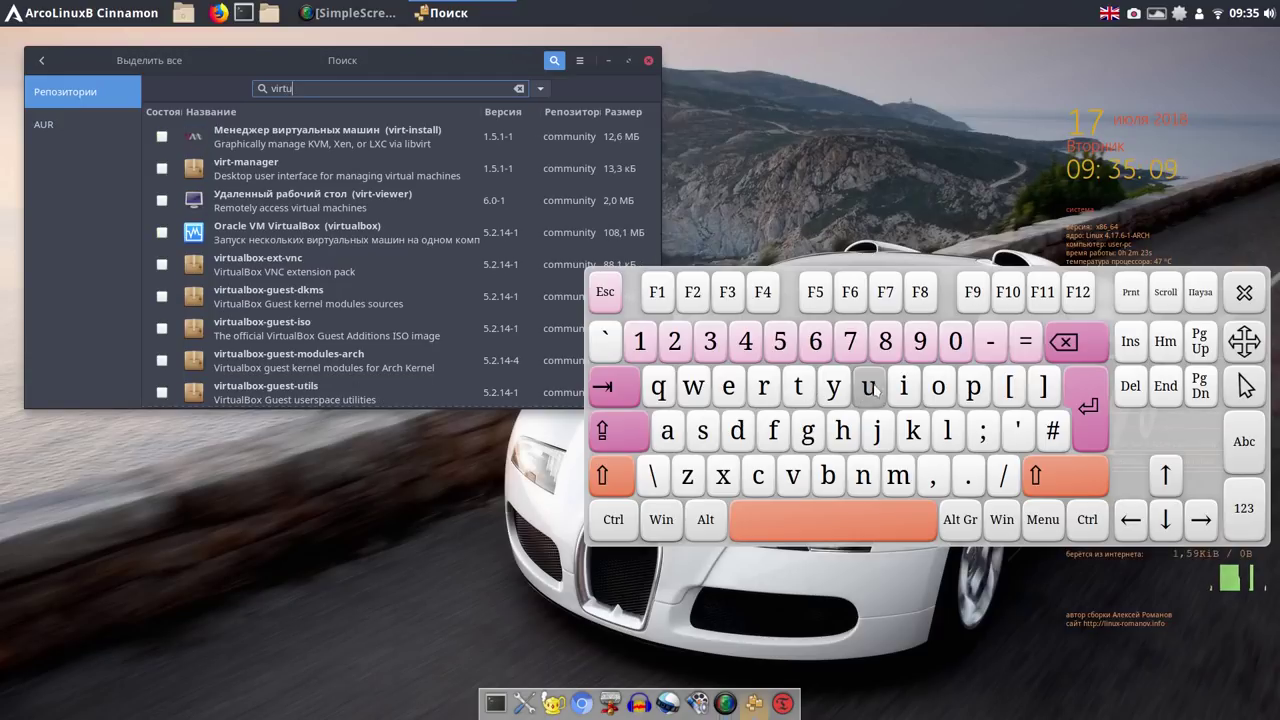
{"action": "left_click", "coordinate": [668, 431]}
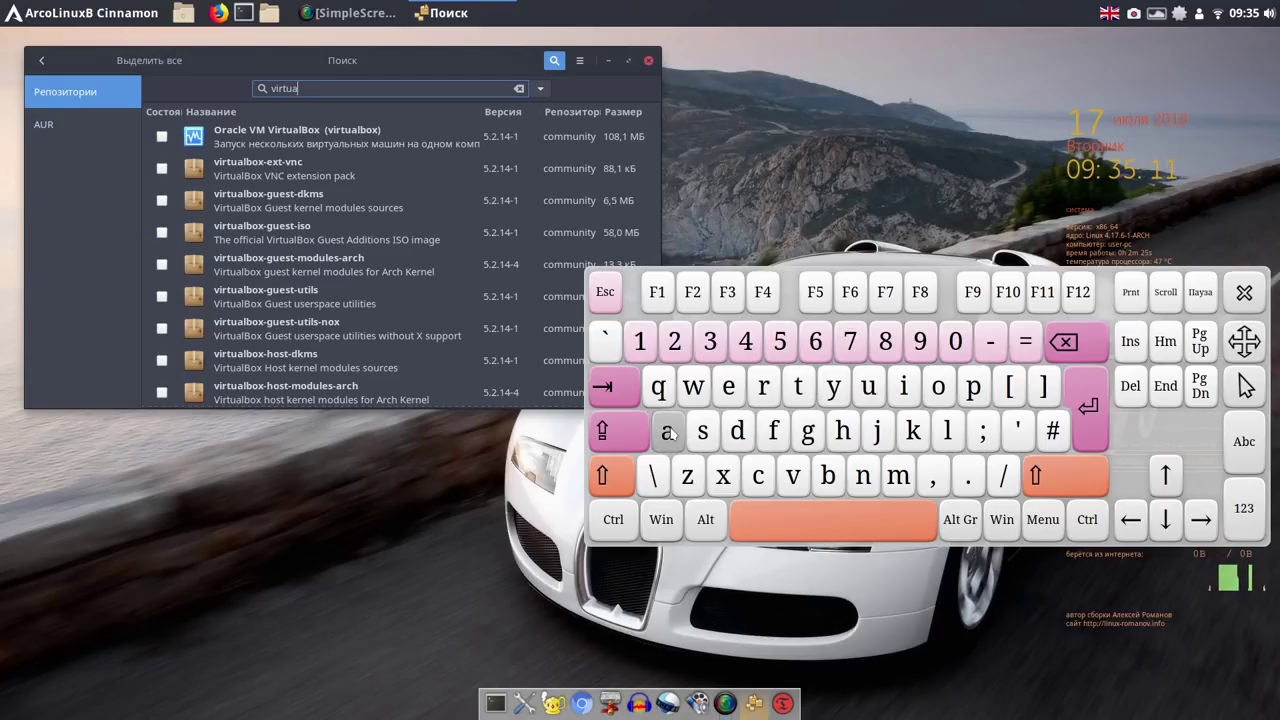
{"action": "left_click", "coordinate": [945, 430]}
{"action": "left_click", "coordinate": [828, 478]}
{"action": "left_click", "coordinate": [938, 388]}
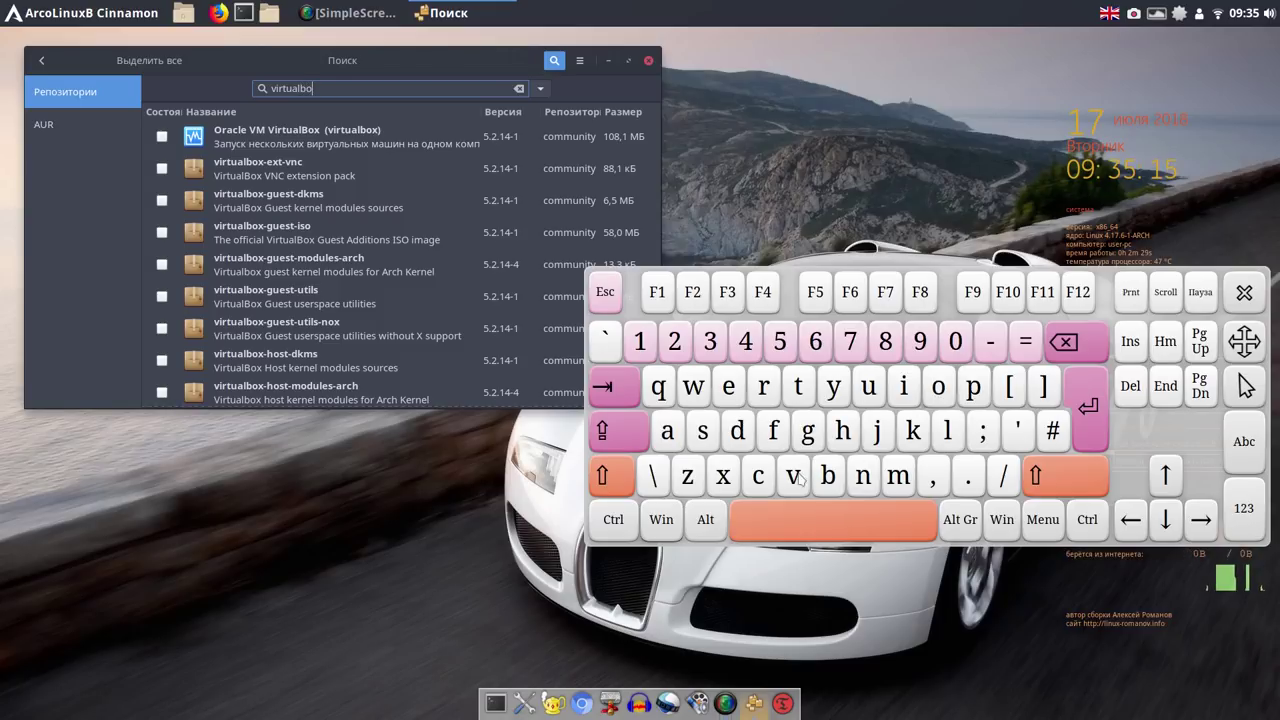
{"action": "left_click", "coordinate": [723, 476]}
{"action": "left_click", "coordinate": [1245, 298]}
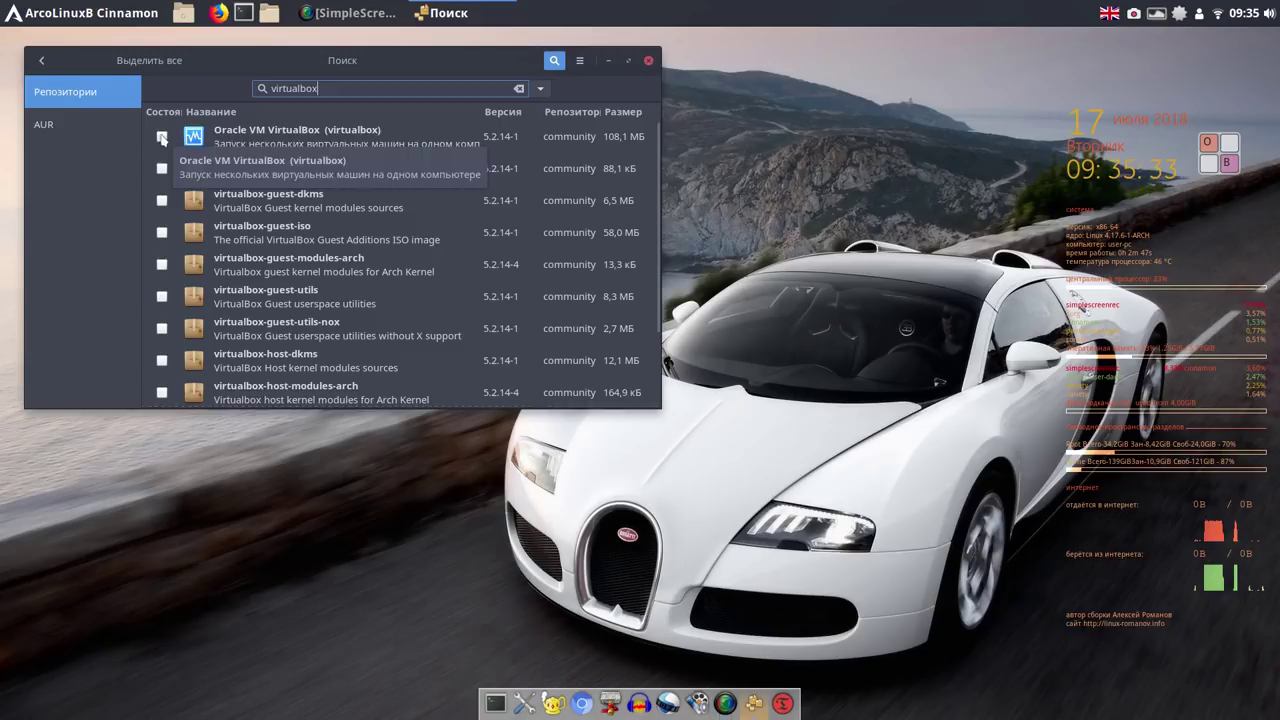
Install virtualbox and virtualbox-ext-vnc with virtualbox-host-dkms as the host modules provider, and accept the transaction summary.
{"action": "left_click", "coordinate": [162, 138]}
{"action": "left_click", "coordinate": [162, 168]}
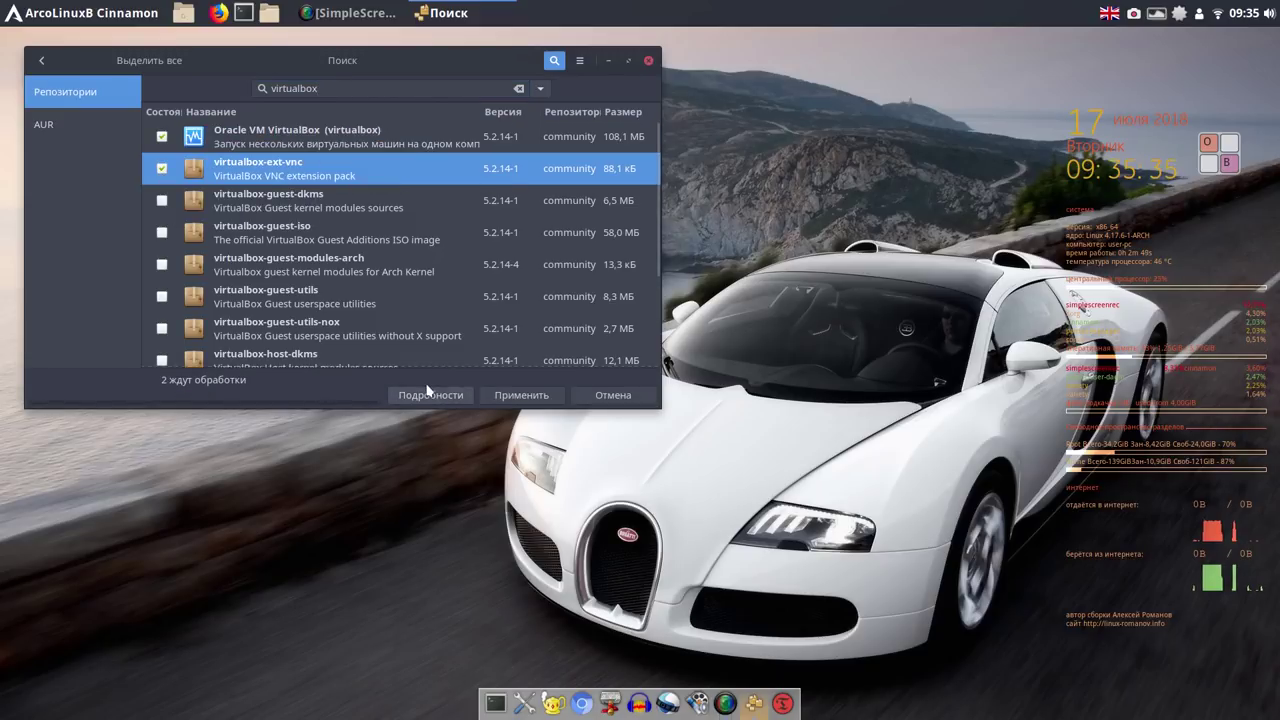
{"action": "left_click", "coordinate": [536, 401]}
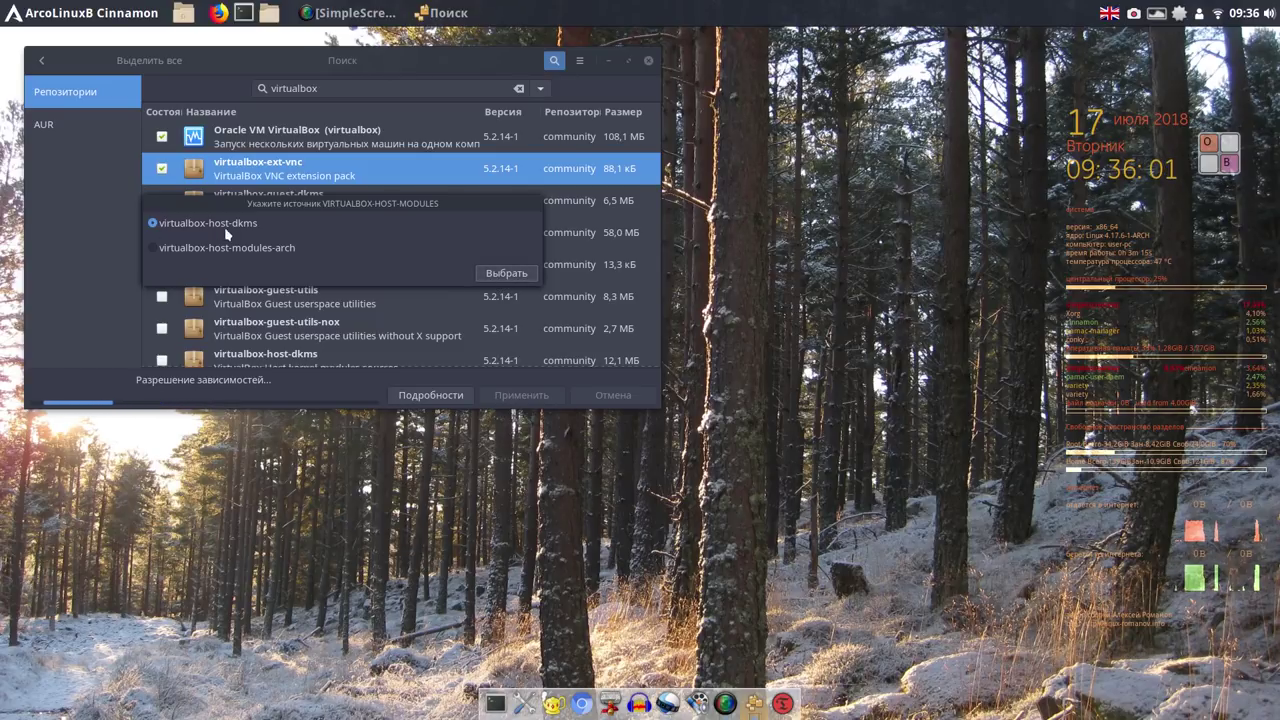
{"action": "left_click", "coordinate": [515, 281]}
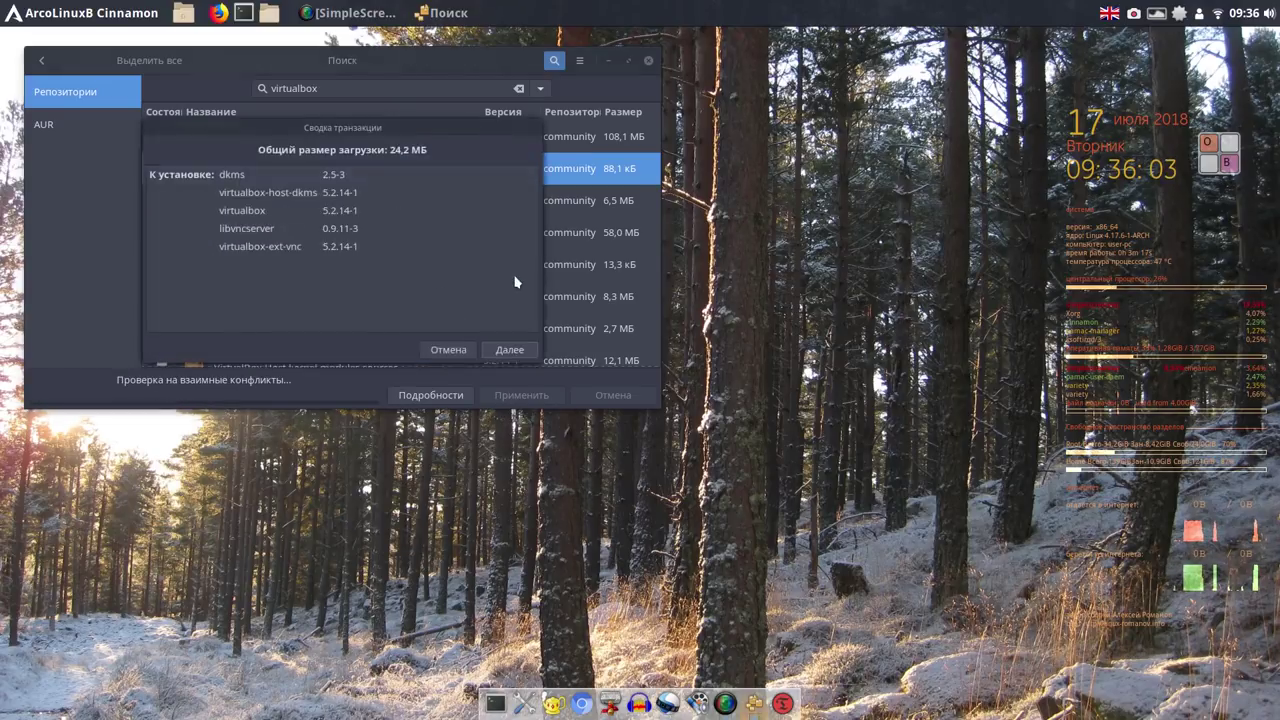
{"action": "left_click", "coordinate": [510, 350]}
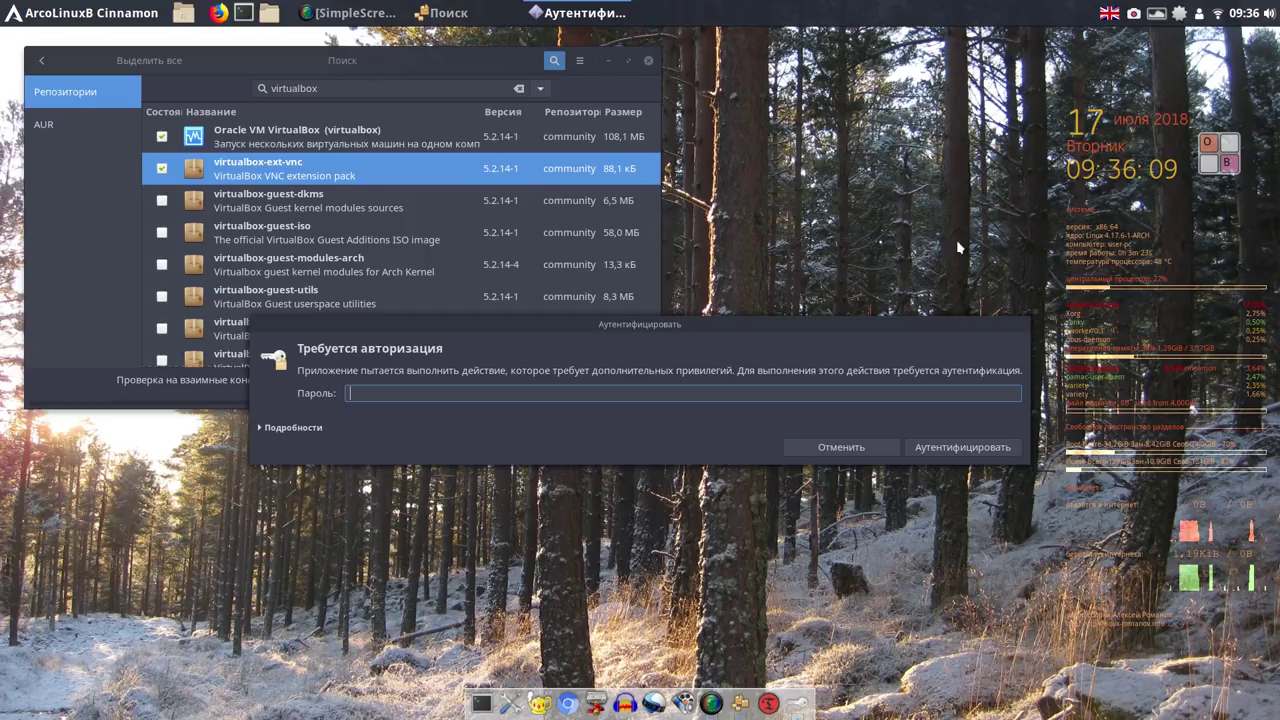
Enter the account password to authorize the VirtualBox installation, and pause the screen recording during the download.
{"action": "left_click", "coordinate": [1203, 172]}
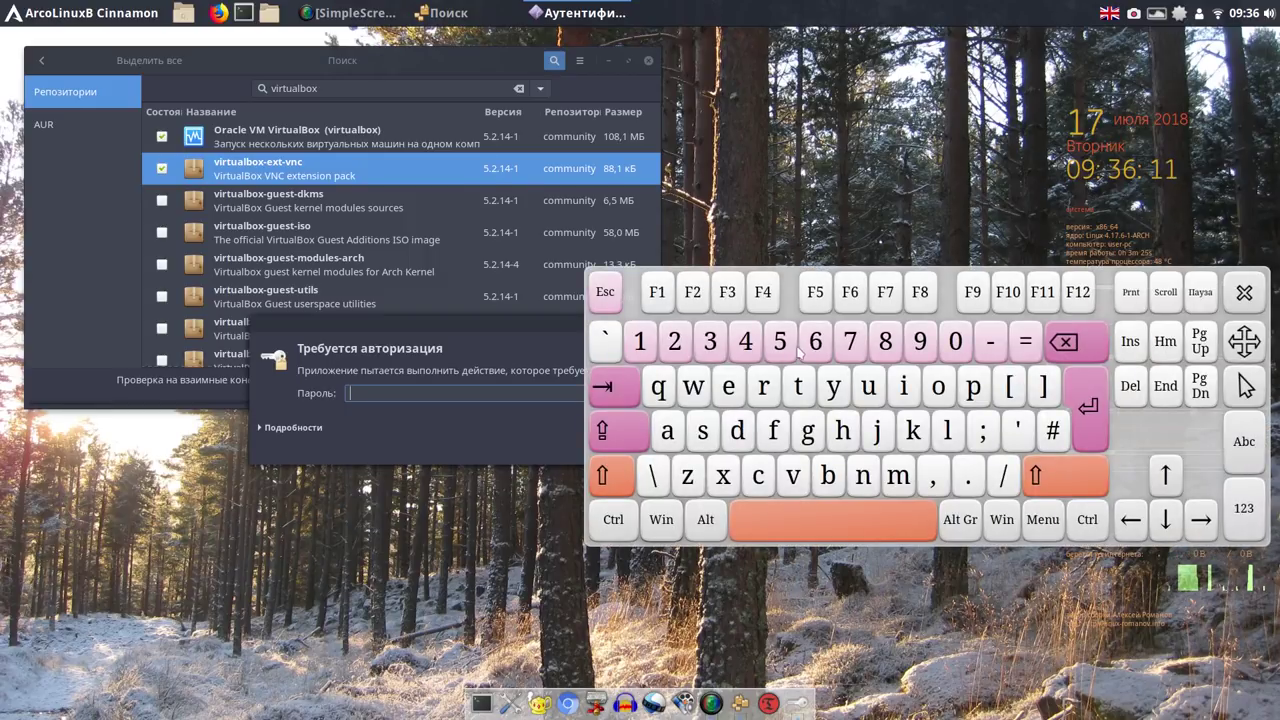
{"action": "left_click", "coordinate": [645, 342]}
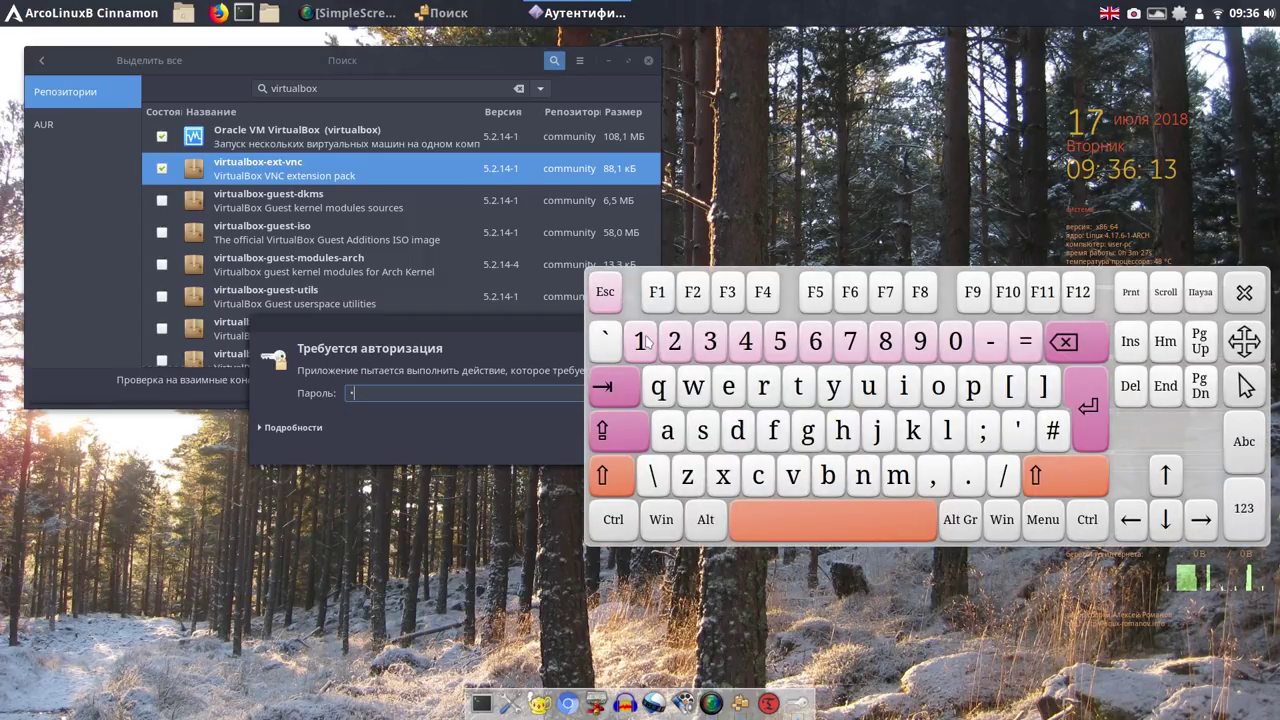
{"action": "left_click", "coordinate": [1244, 293]}
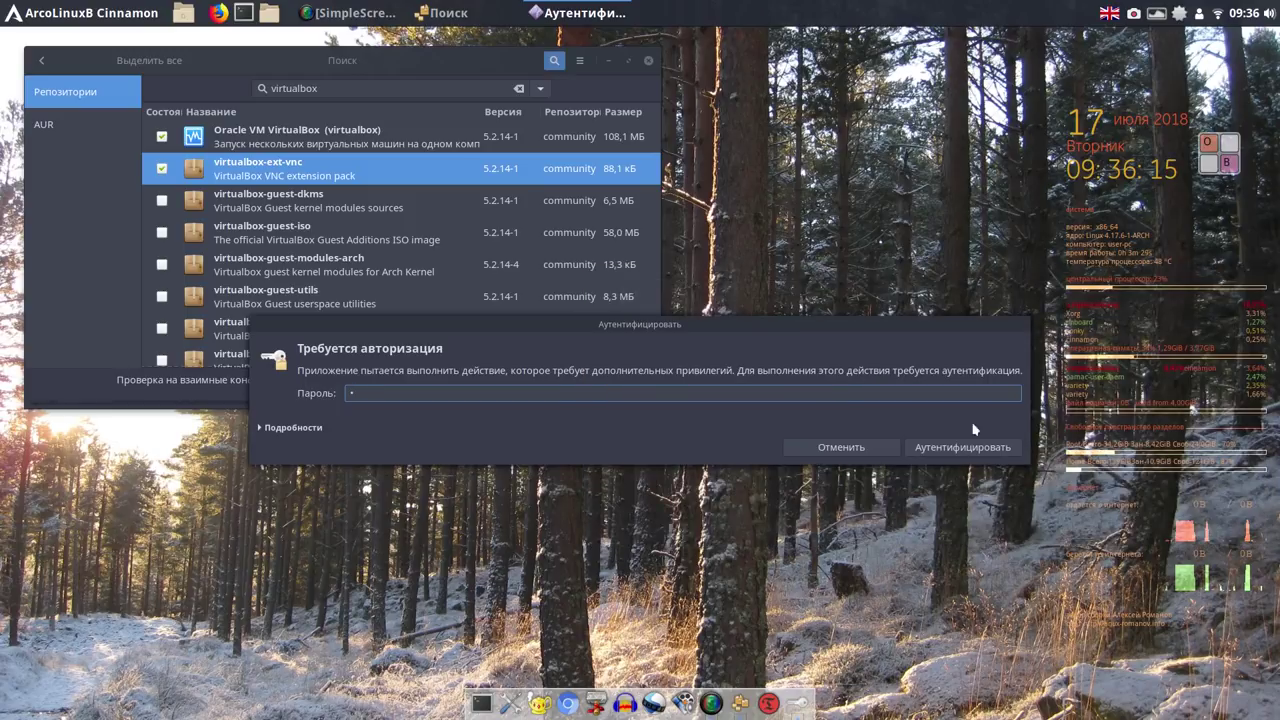
{"action": "left_click", "coordinate": [959, 450]}
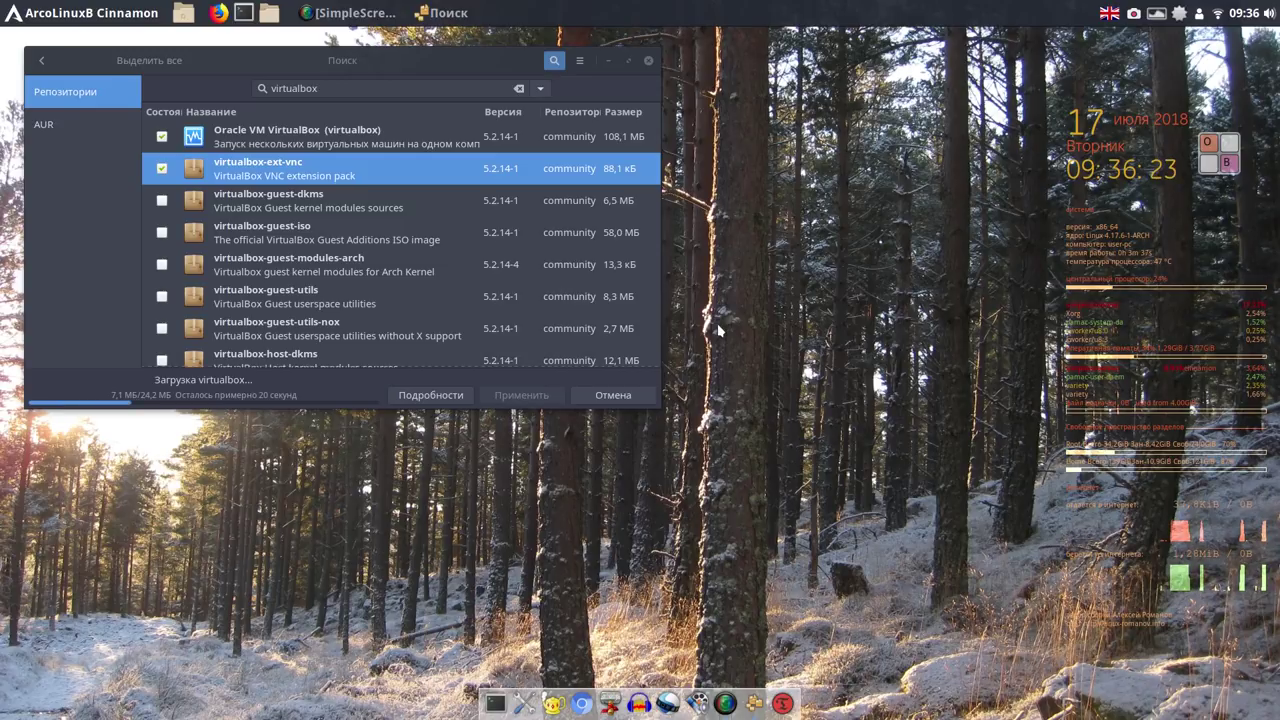
{"action": "right_click", "coordinate": [1132, 14]}
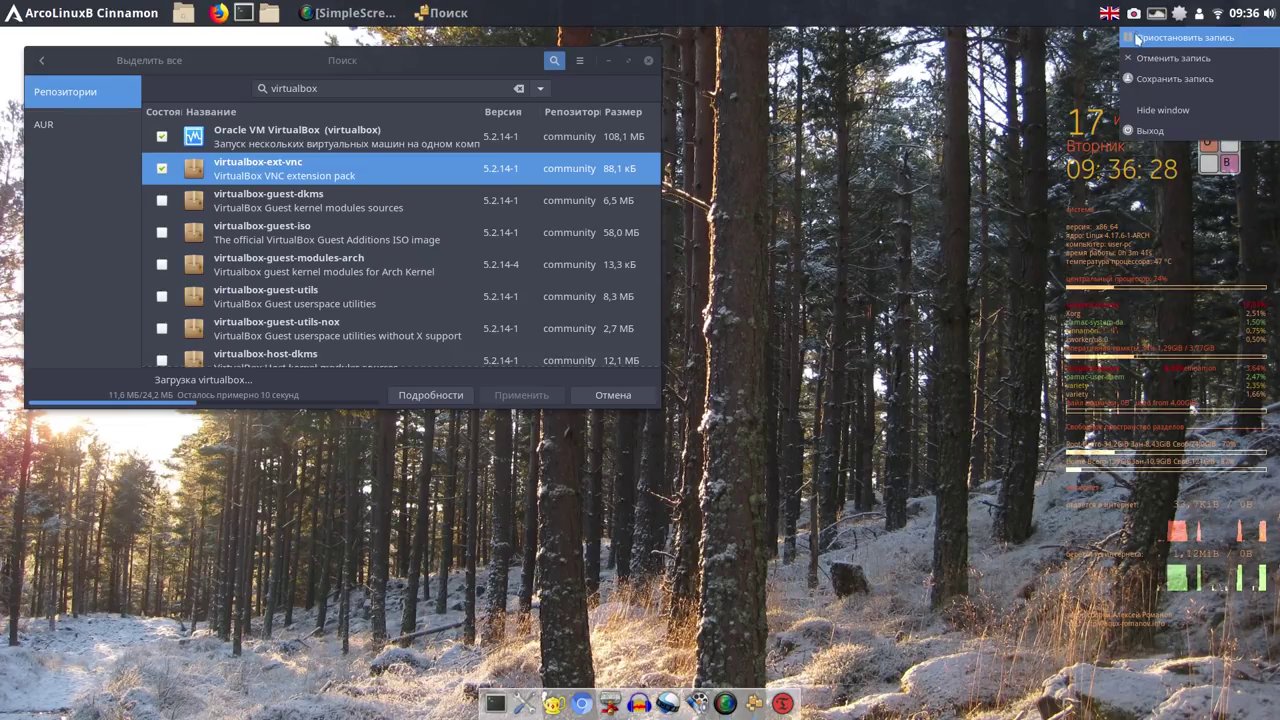
{"action": "left_click", "coordinate": [1139, 40]}
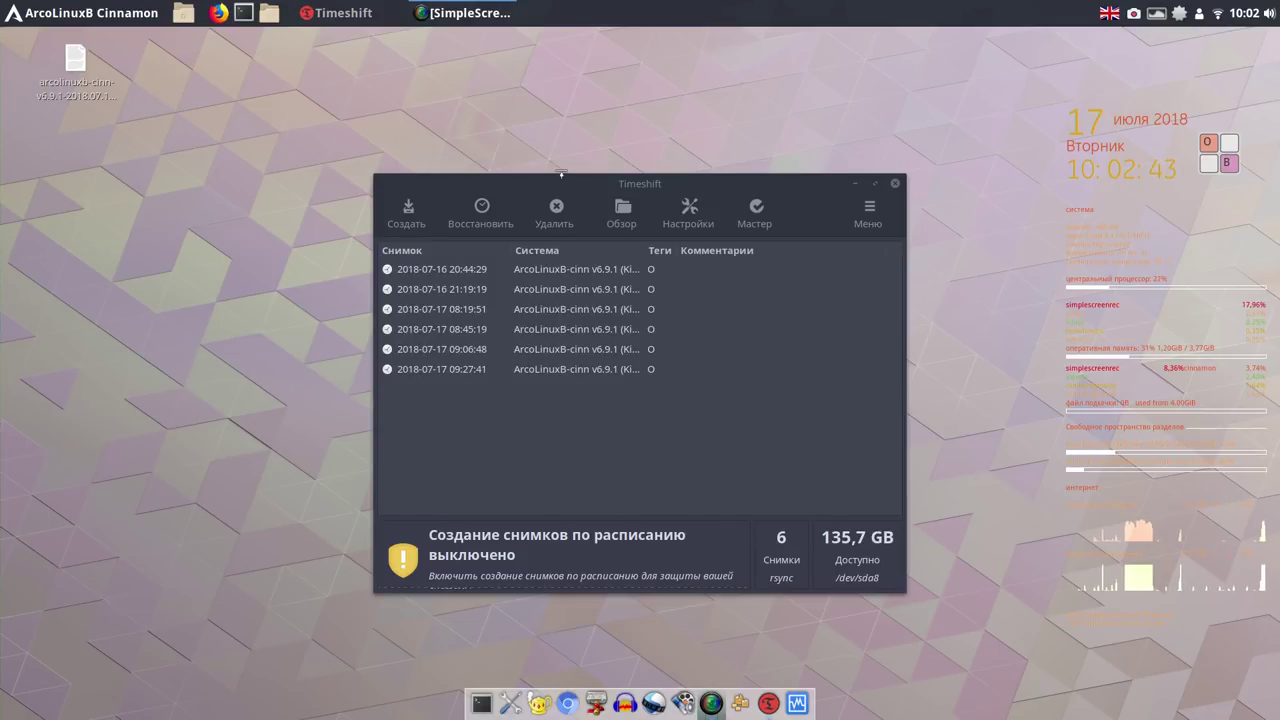
{"action": "left_click_drag", "start_coordinate": [548, 182], "coordinate": [430, 103]}
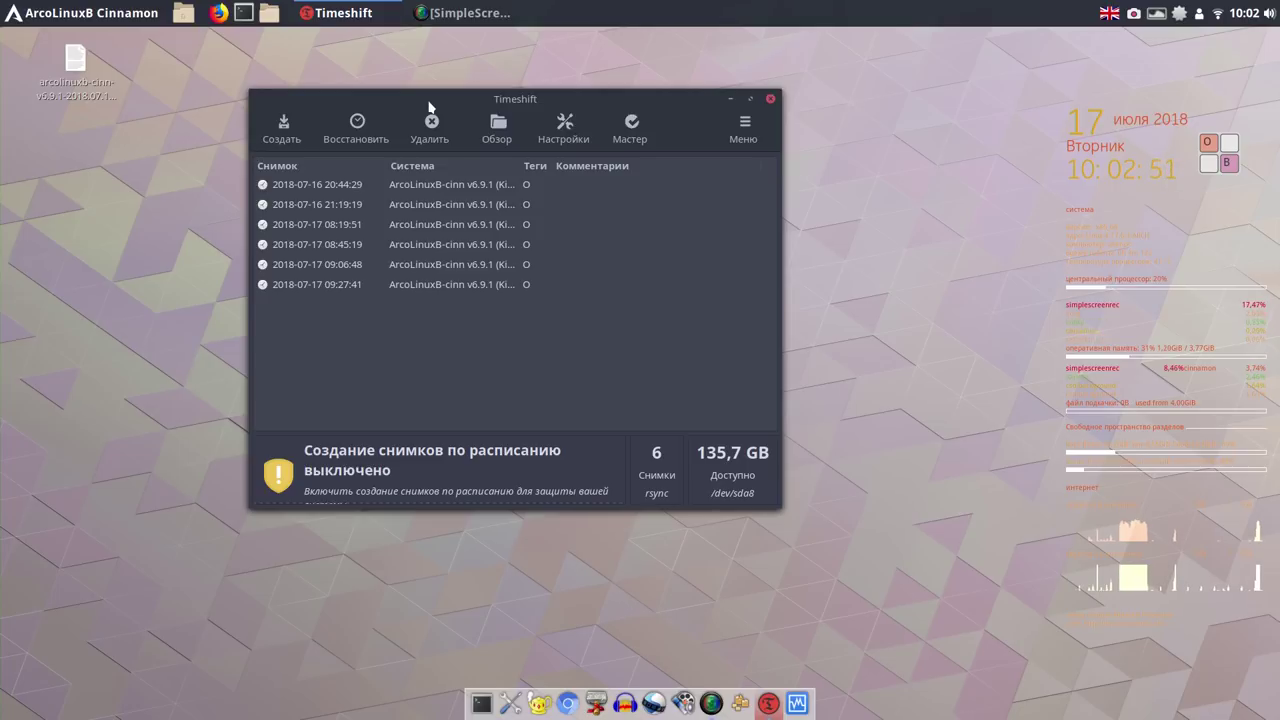
{"action": "left_click", "coordinate": [461, 288]}
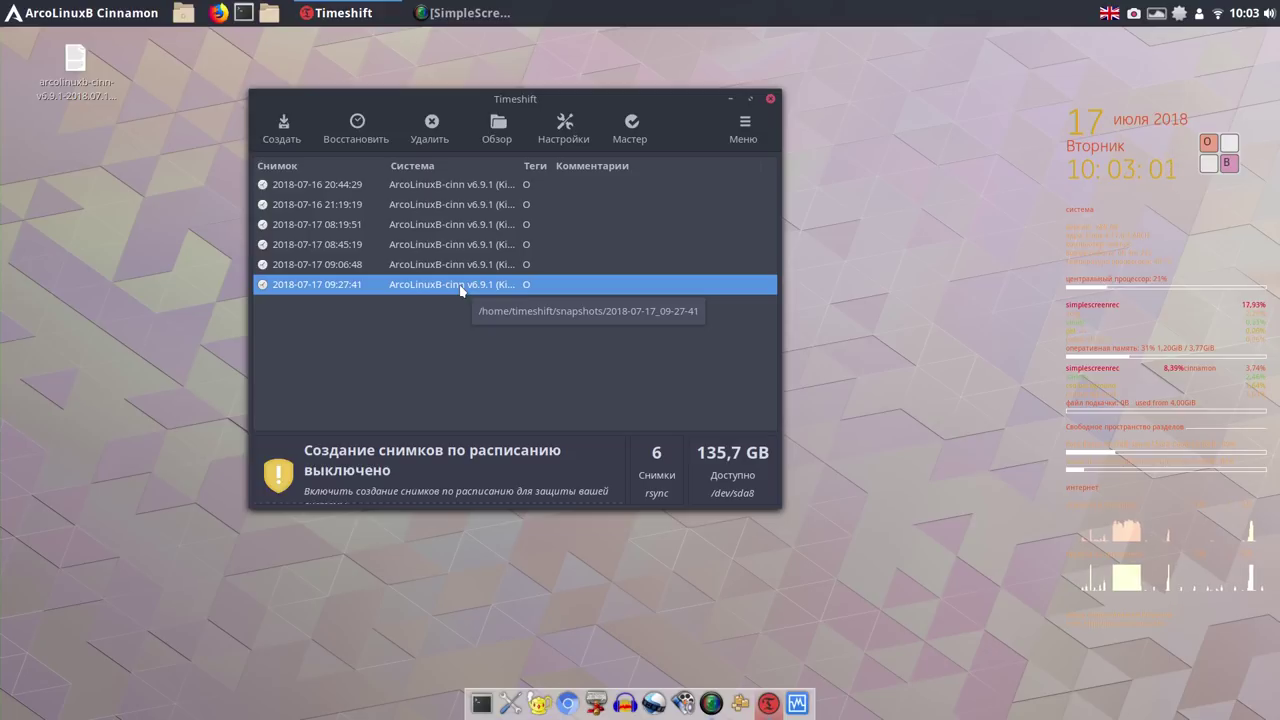
{"action": "double_click", "coordinate": [606, 285]}
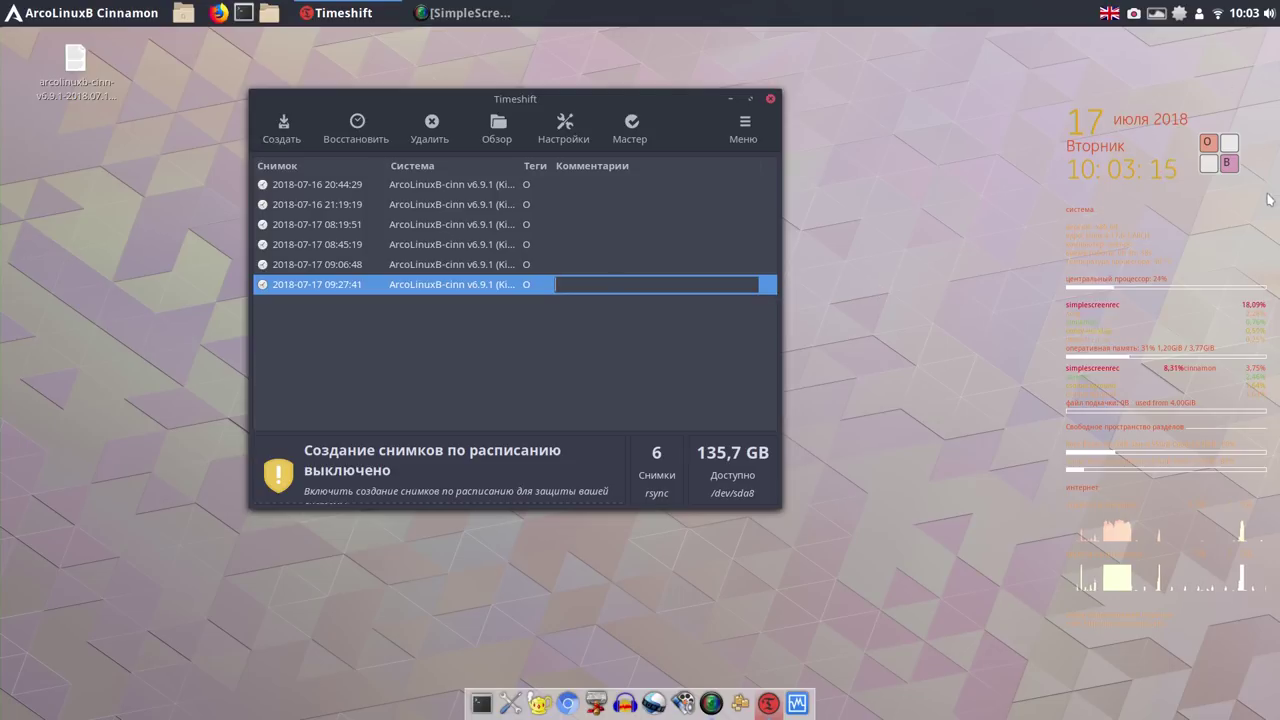
{"action": "left_click", "coordinate": [1211, 150]}
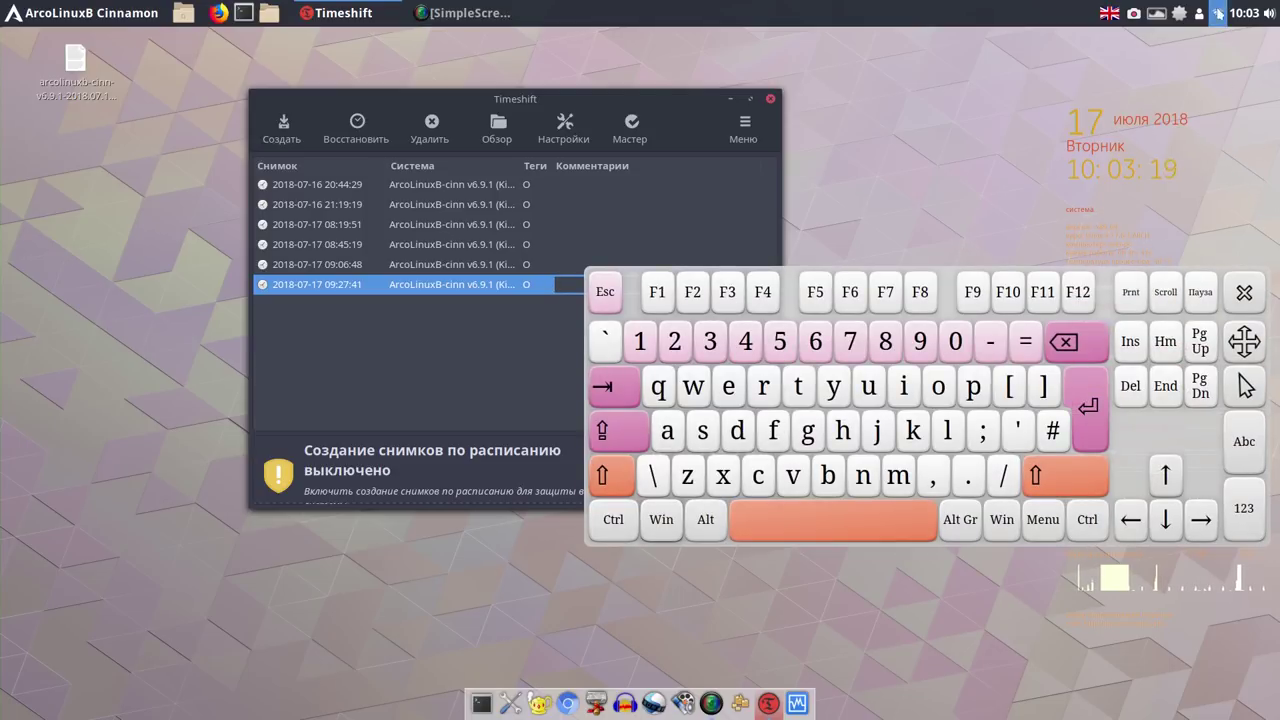
{"action": "left_click", "coordinate": [1109, 13]}
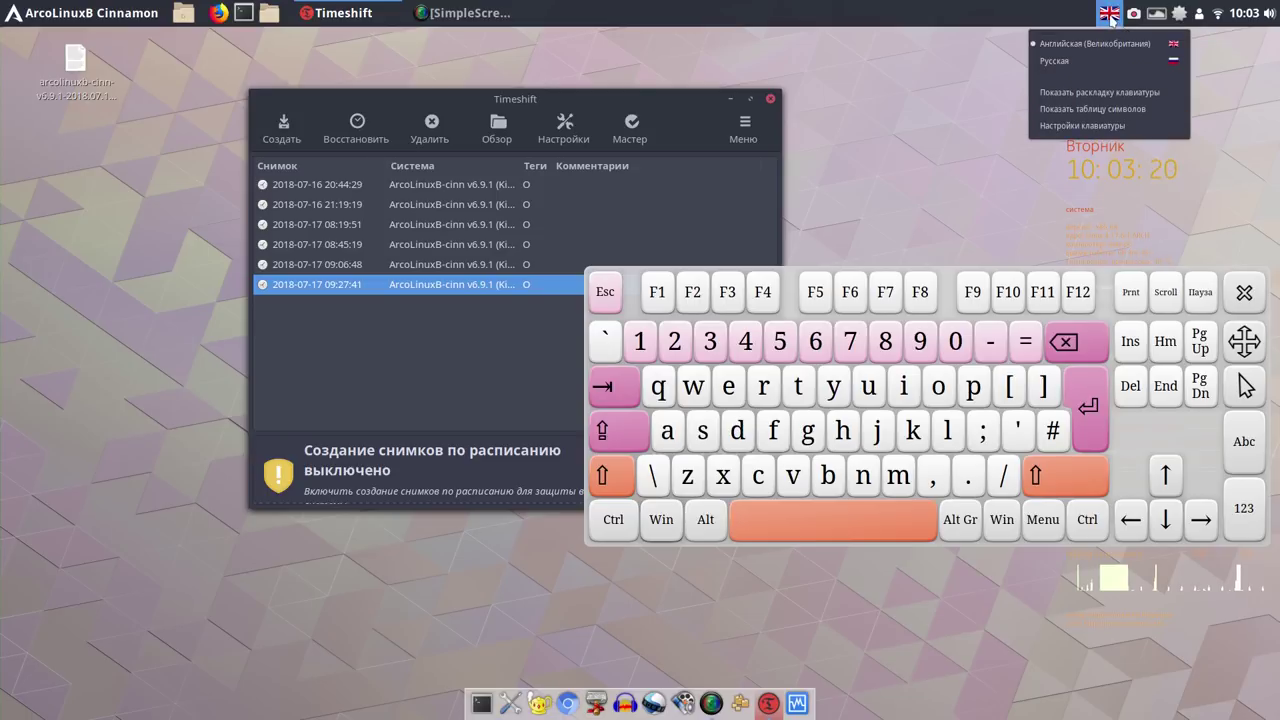
{"action": "left_click", "coordinate": [1070, 62]}
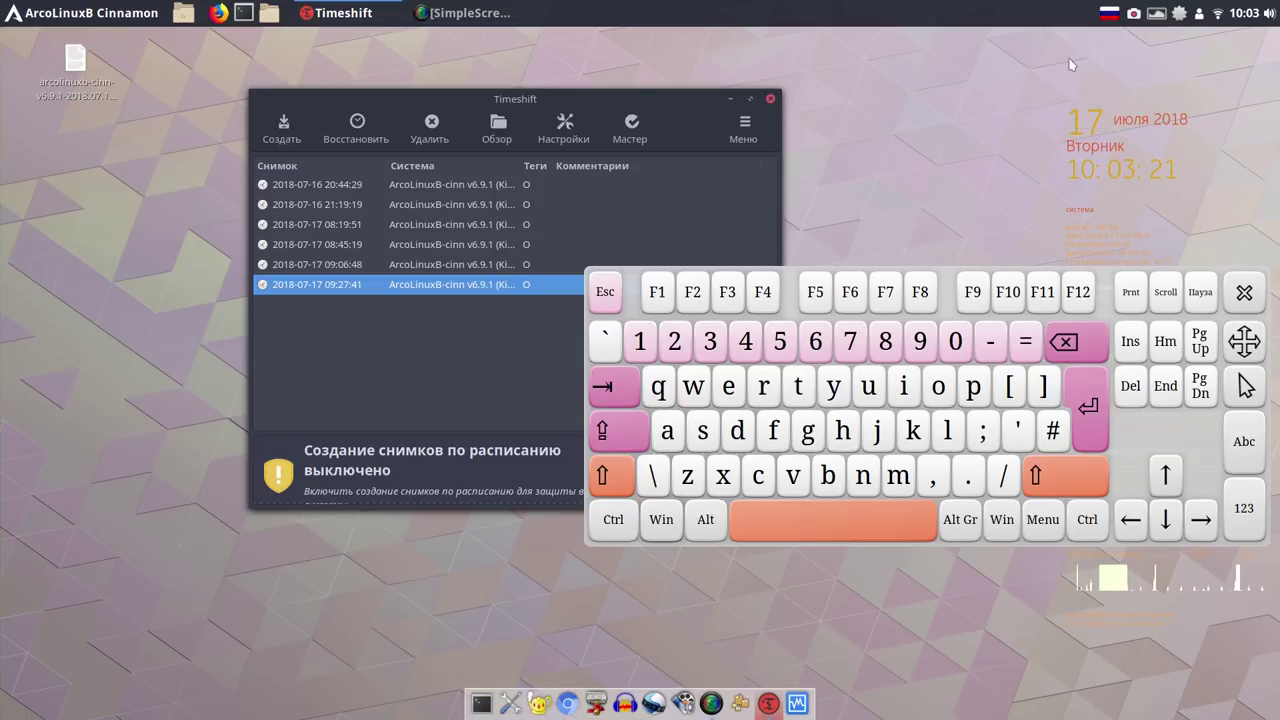
{"action": "left_click", "coordinate": [955, 432]}
{"action": "left_click", "coordinate": [878, 431]}
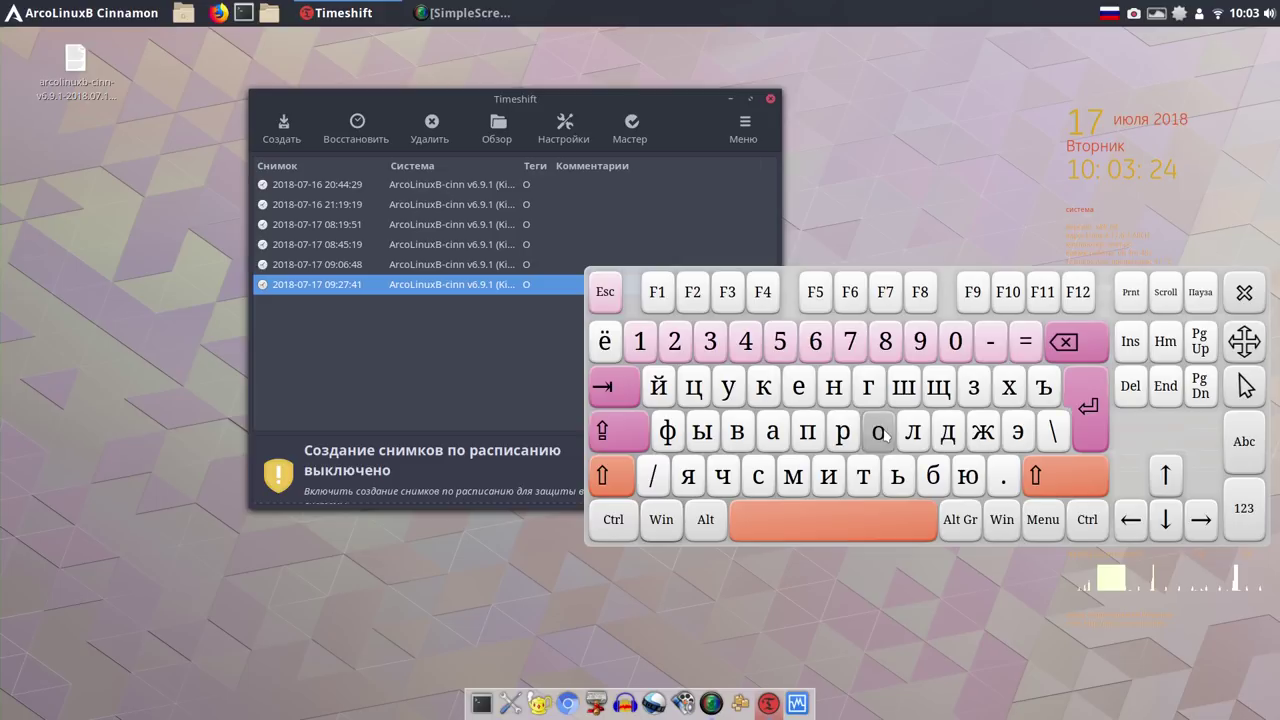
{"action": "left_click", "coordinate": [870, 520]}
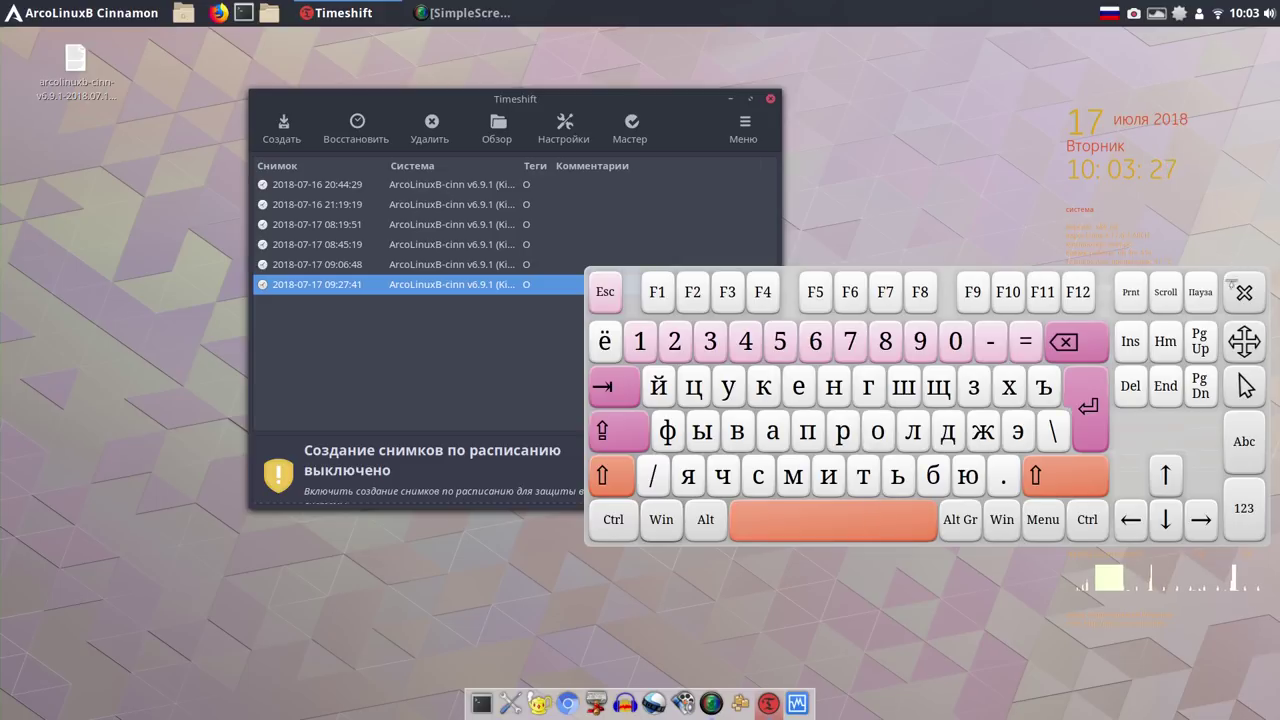
{"action": "left_click_drag", "start_coordinate": [1244, 341], "coordinate": [1211, 399]}
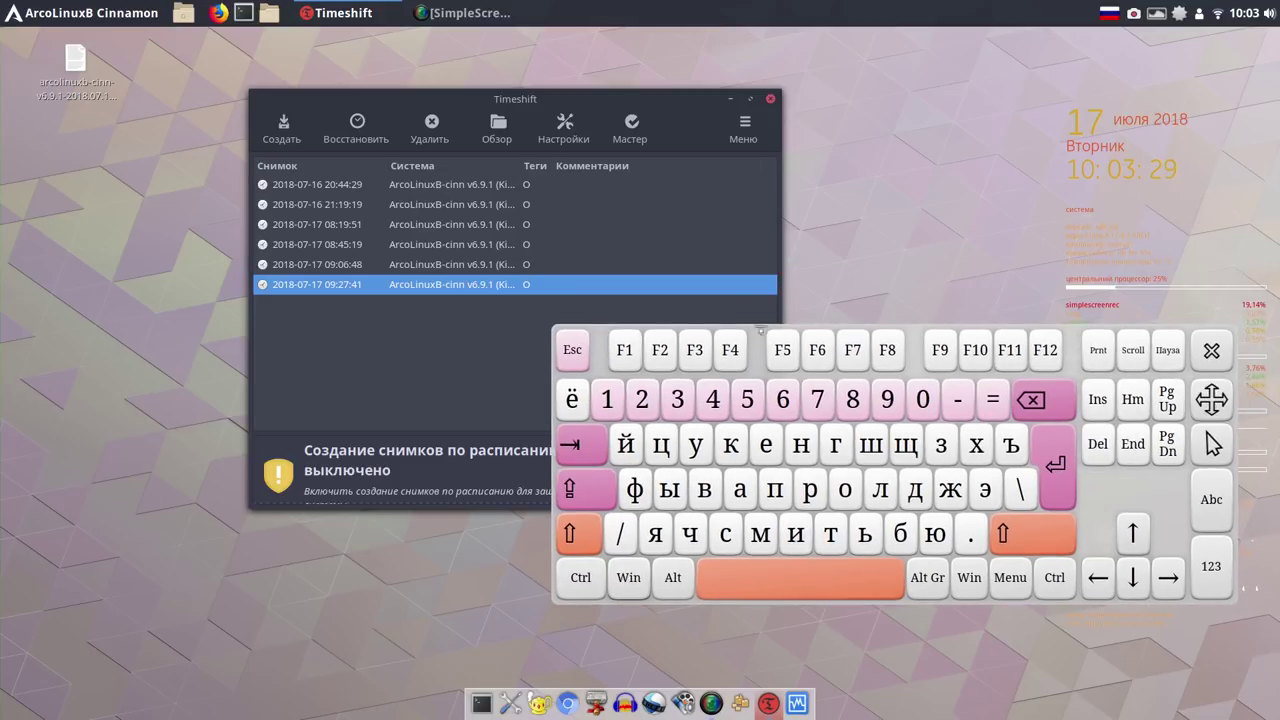
{"action": "left_click", "coordinate": [690, 293]}
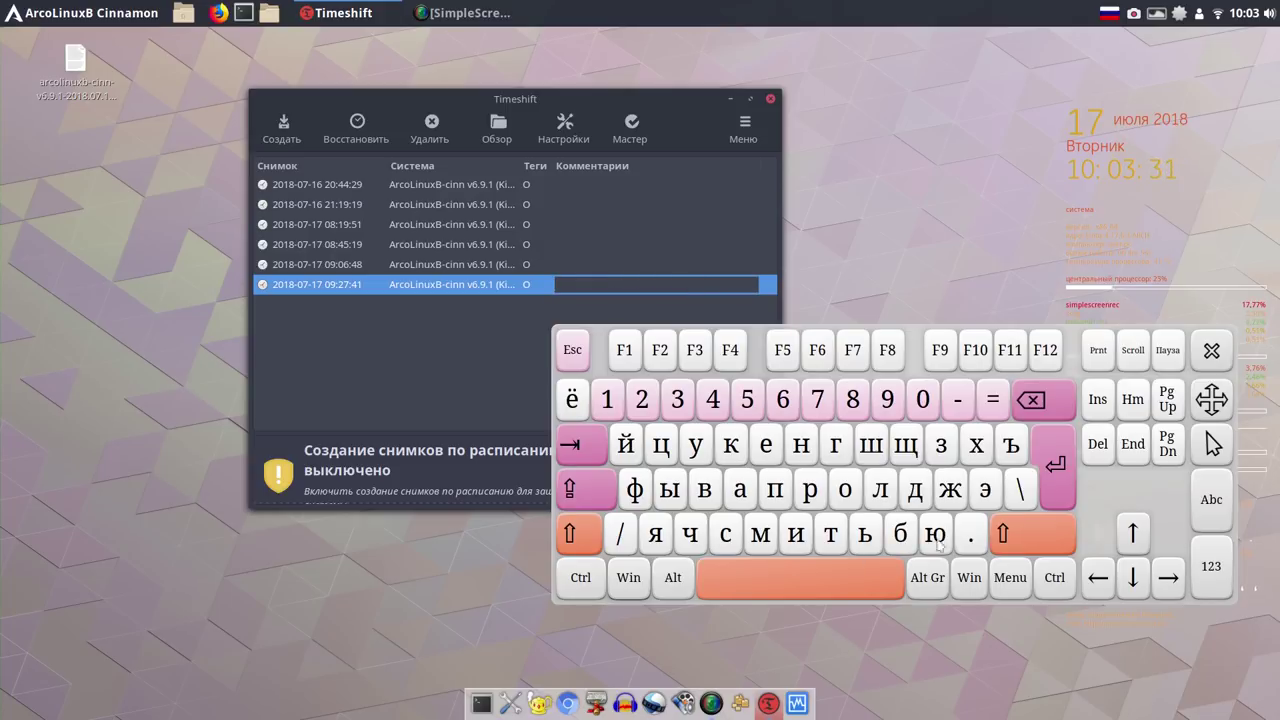
{"action": "left_click", "coordinate": [920, 486]}
{"action": "left_click", "coordinate": [845, 488]}
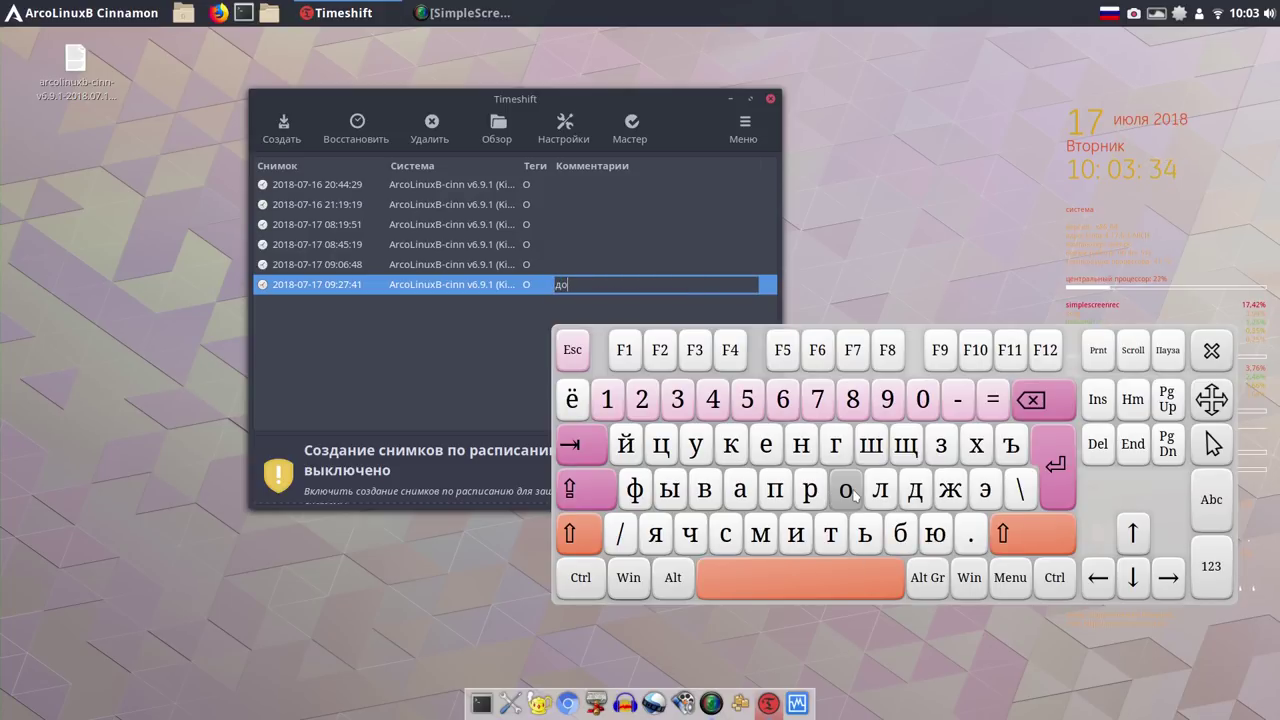
{"action": "left_click", "coordinate": [834, 580]}
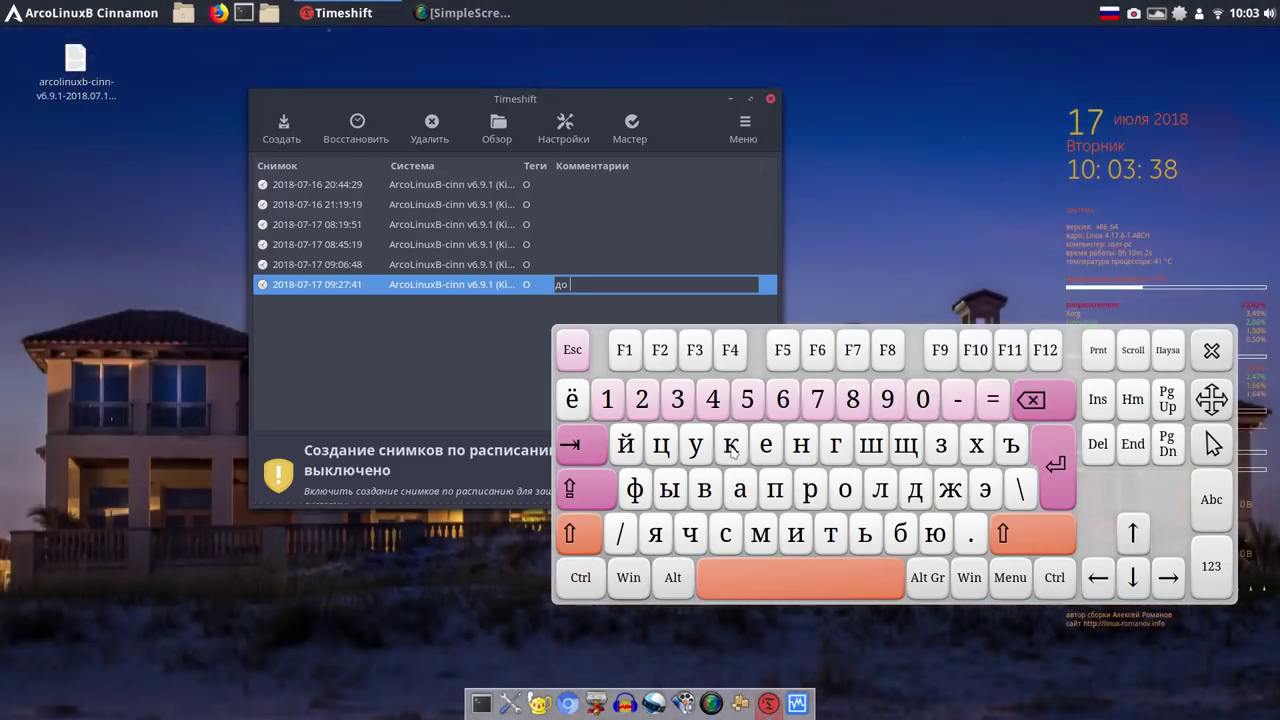
{"action": "left_click", "coordinate": [730, 448]}
{"action": "left_click", "coordinate": [845, 489]}
{"action": "left_click", "coordinate": [810, 490]}
{"action": "left_click", "coordinate": [845, 489]}
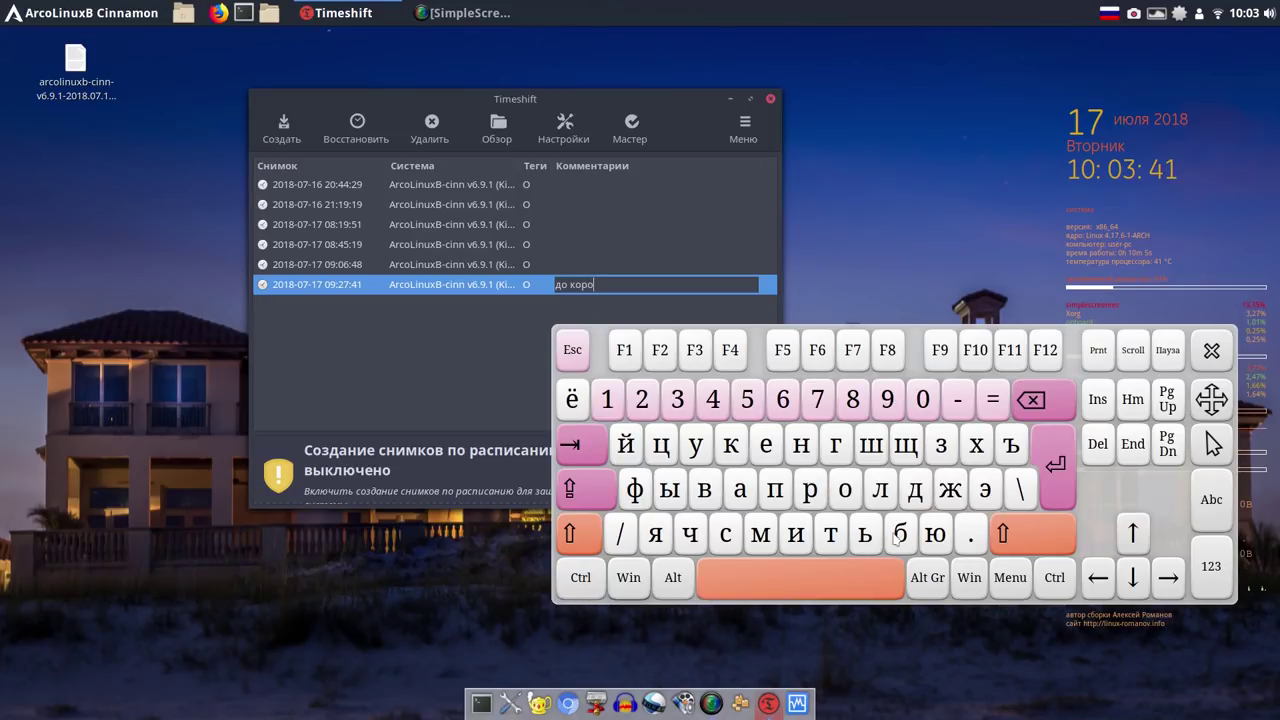
{"action": "left_click", "coordinate": [903, 535]}
{"action": "left_click", "coordinate": [845, 489]}
{"action": "left_click", "coordinate": [690, 533]}
{"action": "left_click", "coordinate": [733, 446]}
{"action": "left_click", "coordinate": [796, 535]}
{"action": "left_click", "coordinate": [1058, 466]}
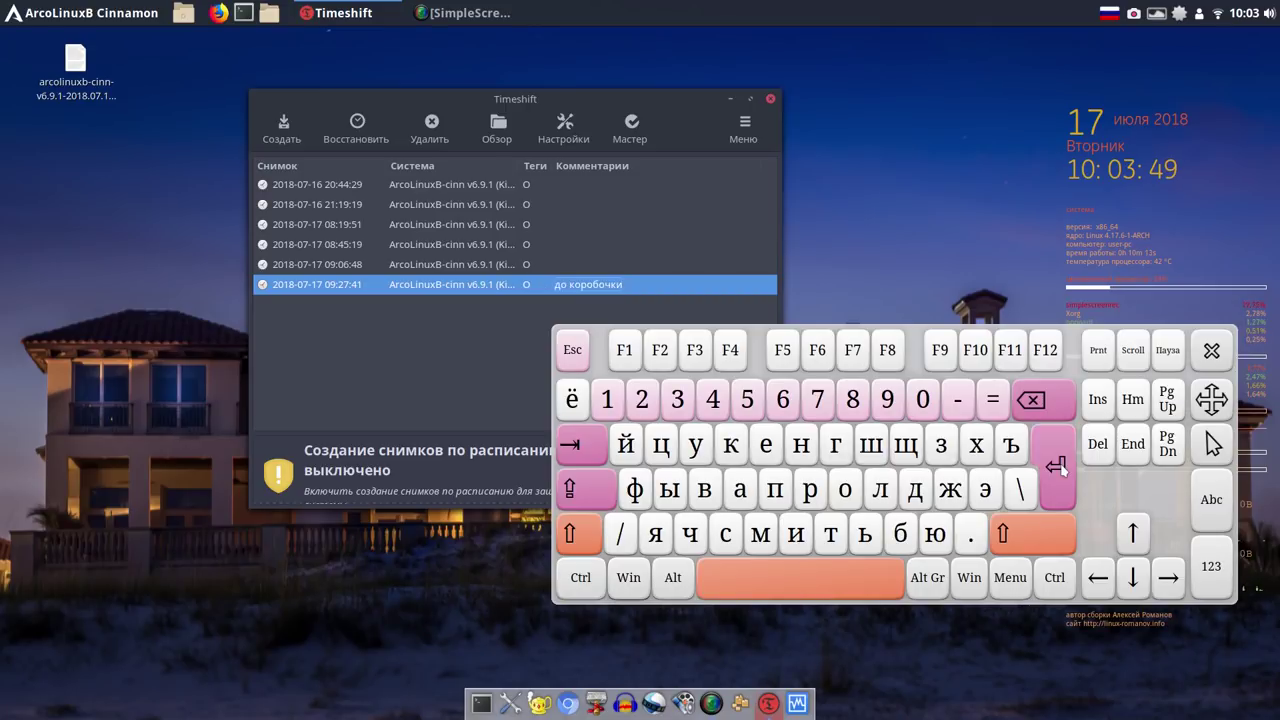
{"action": "left_click", "coordinate": [1214, 351]}
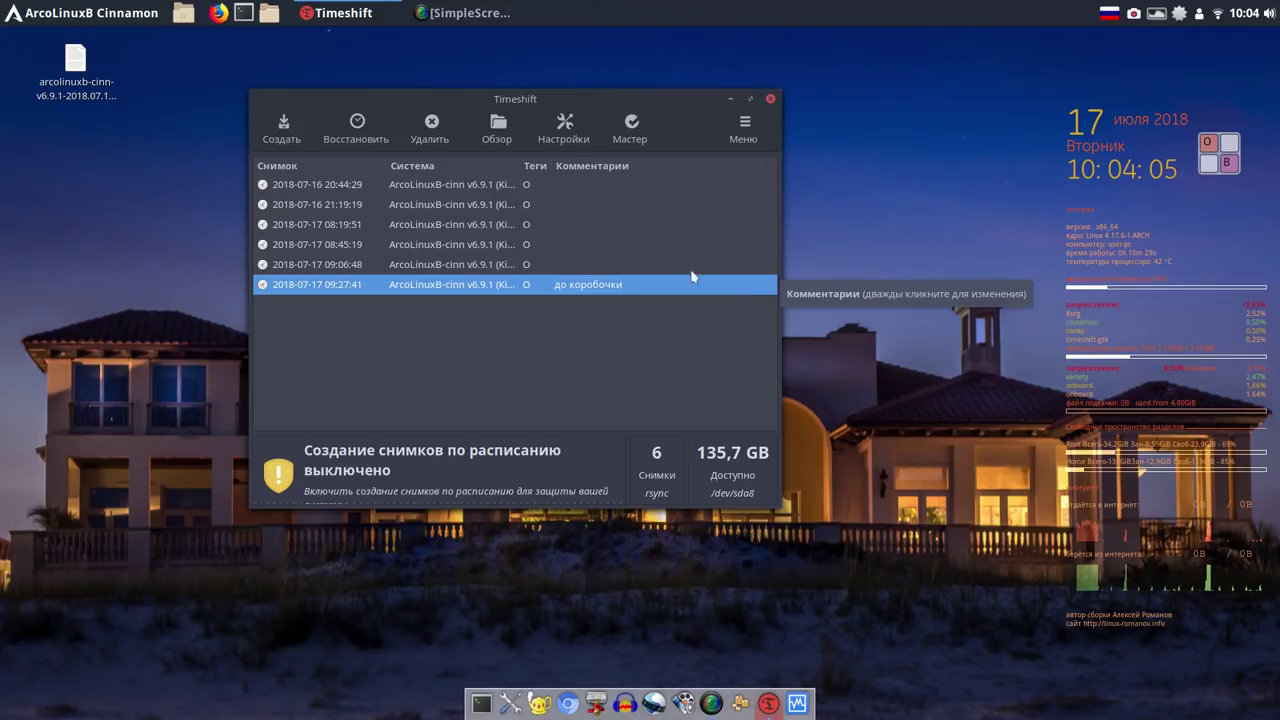
Start restoring the selected snapshot with the default target devices, and pause the screen recording during the file comparison.
{"action": "left_click", "coordinate": [362, 140]}
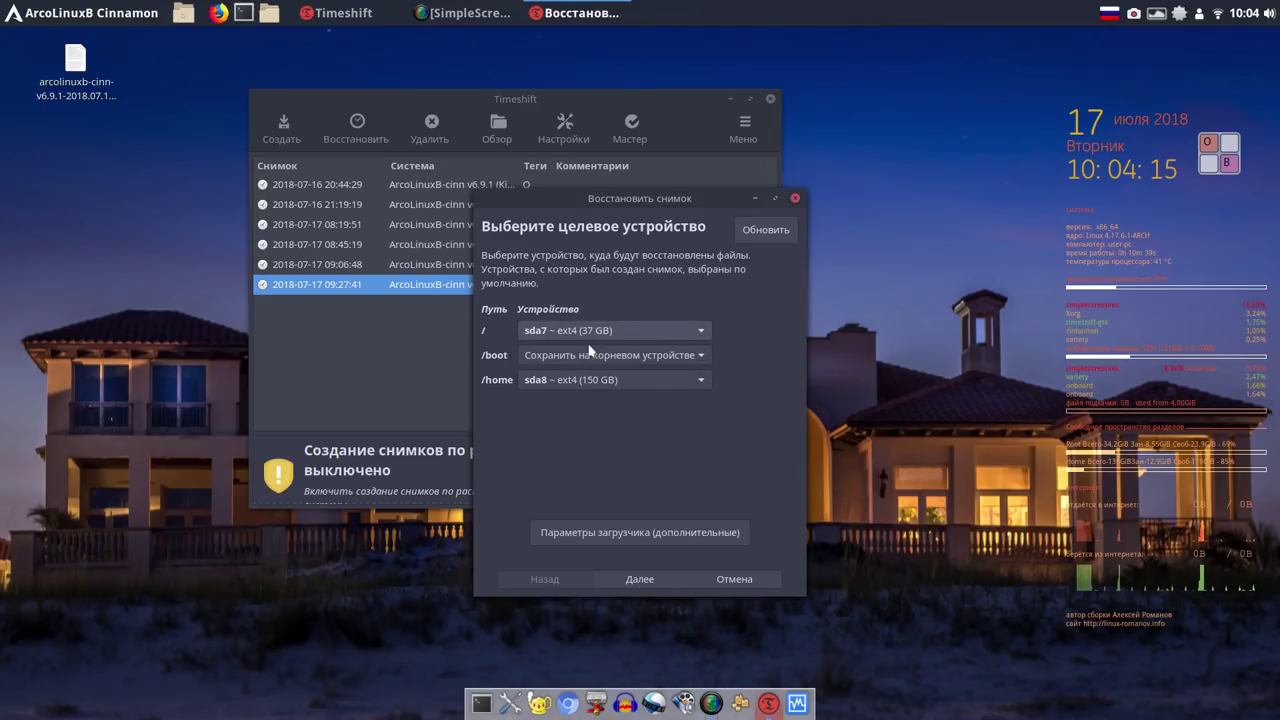
{"action": "mouse_move", "coordinate": [638, 336]}
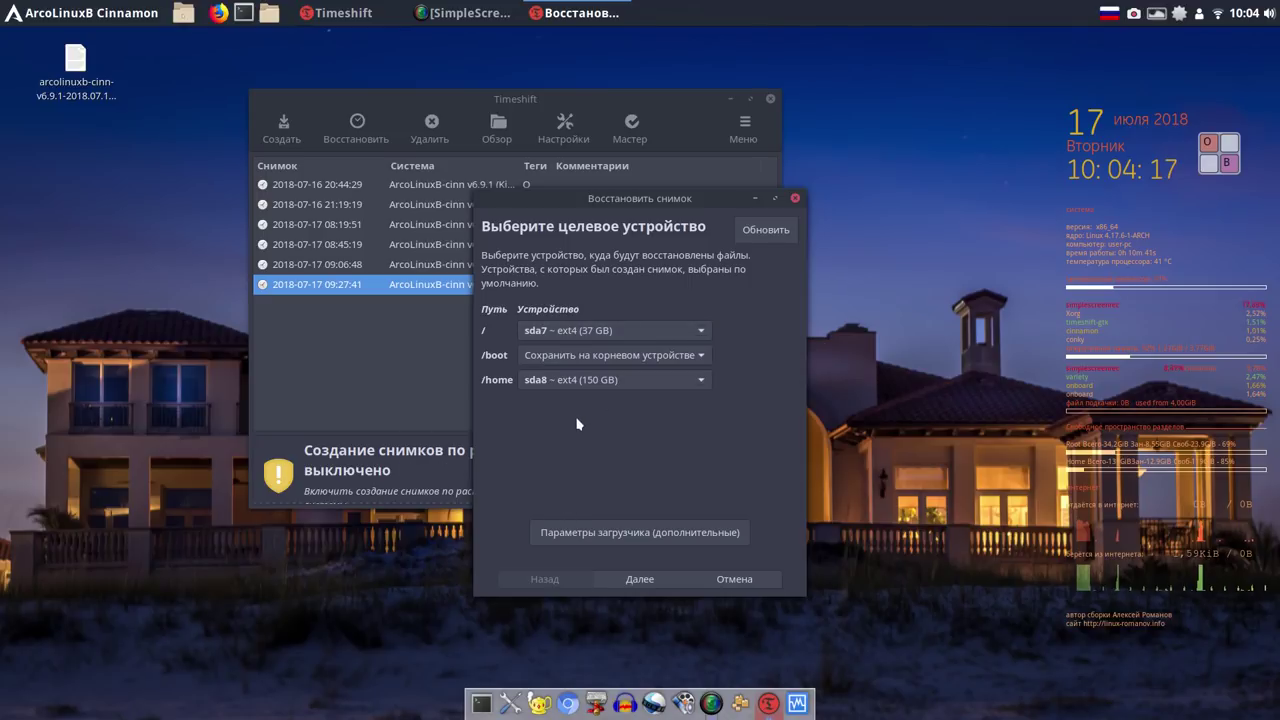
{"action": "left_click", "coordinate": [643, 581]}
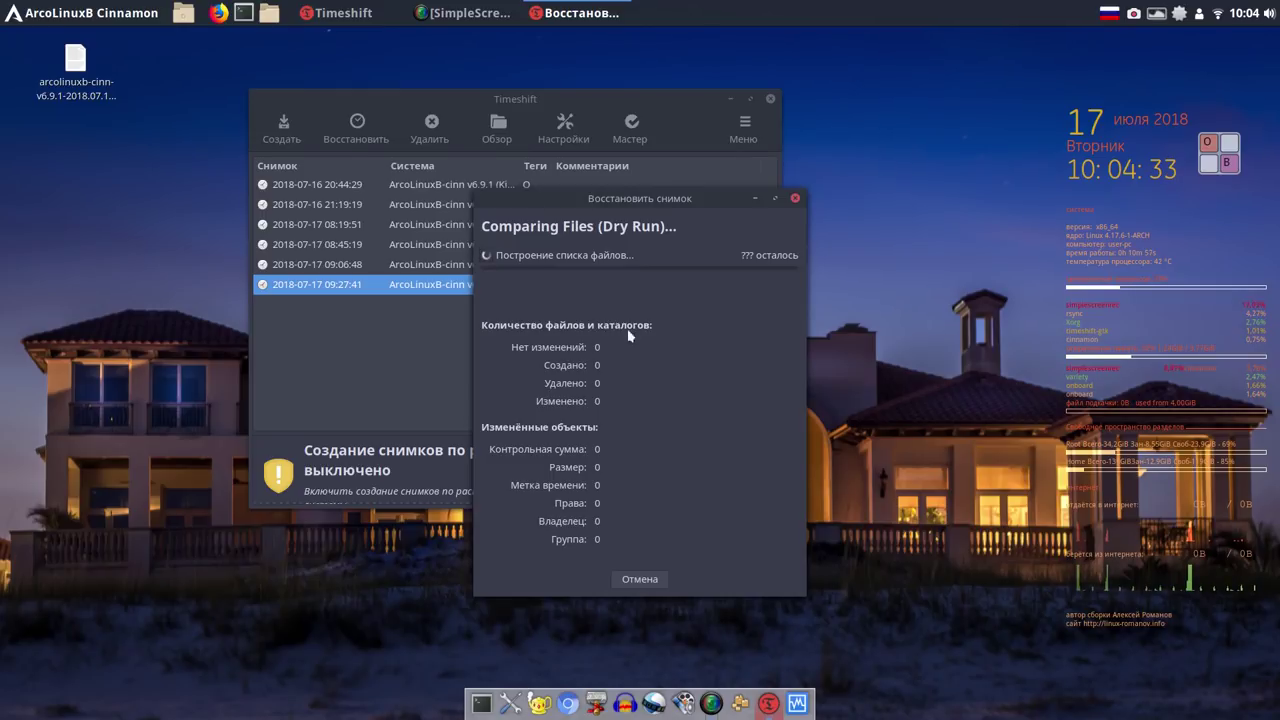
{"action": "left_click", "coordinate": [1134, 14]}
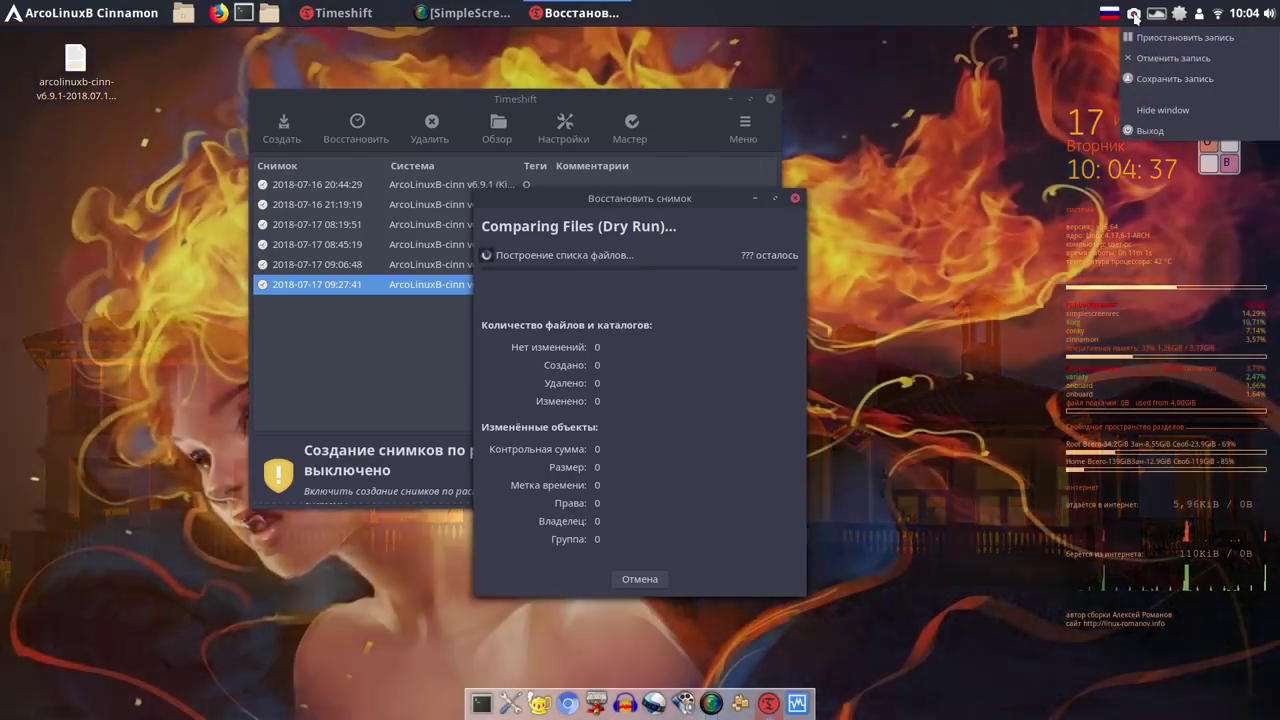
{"action": "left_click", "coordinate": [1148, 40]}
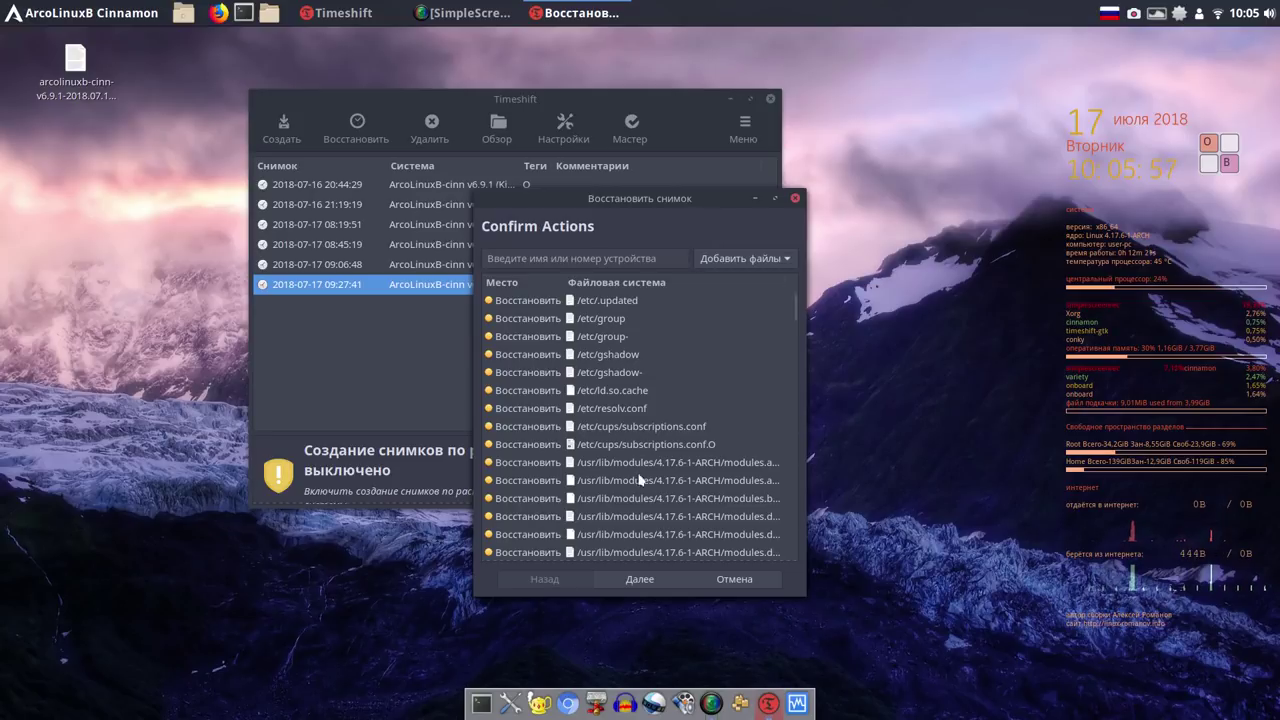
Confirm the restore actions and the disclaimer to run the snapshot restore, and pause the screen recording.
{"action": "left_click", "coordinate": [640, 580]}
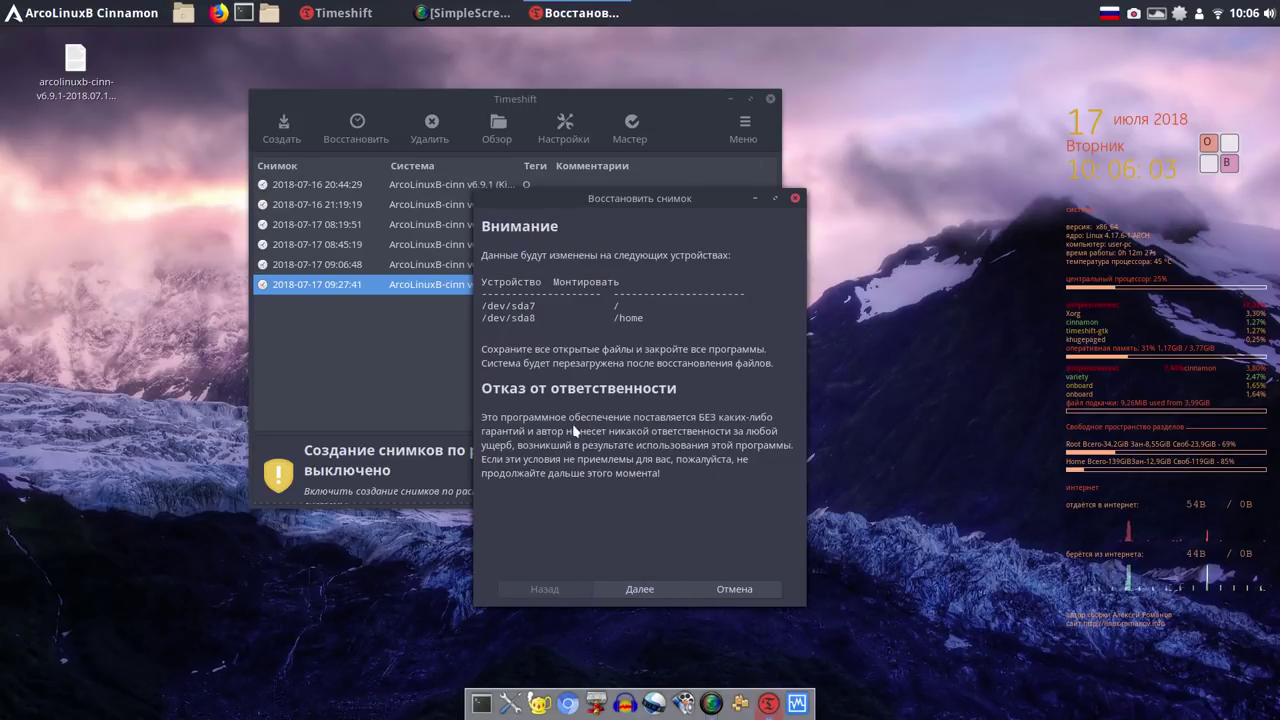
{"action": "left_click", "coordinate": [644, 594]}
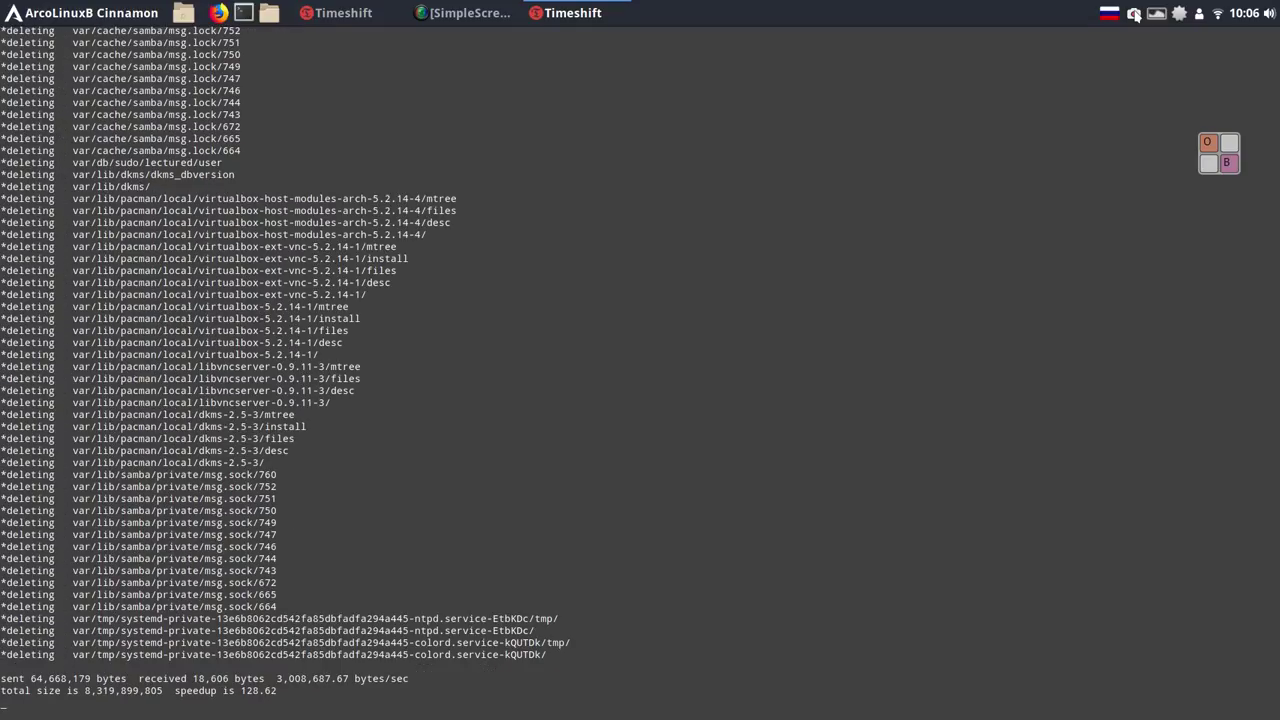
{"action": "right_click", "coordinate": [1134, 14]}
{"action": "left_click", "coordinate": [1146, 37]}
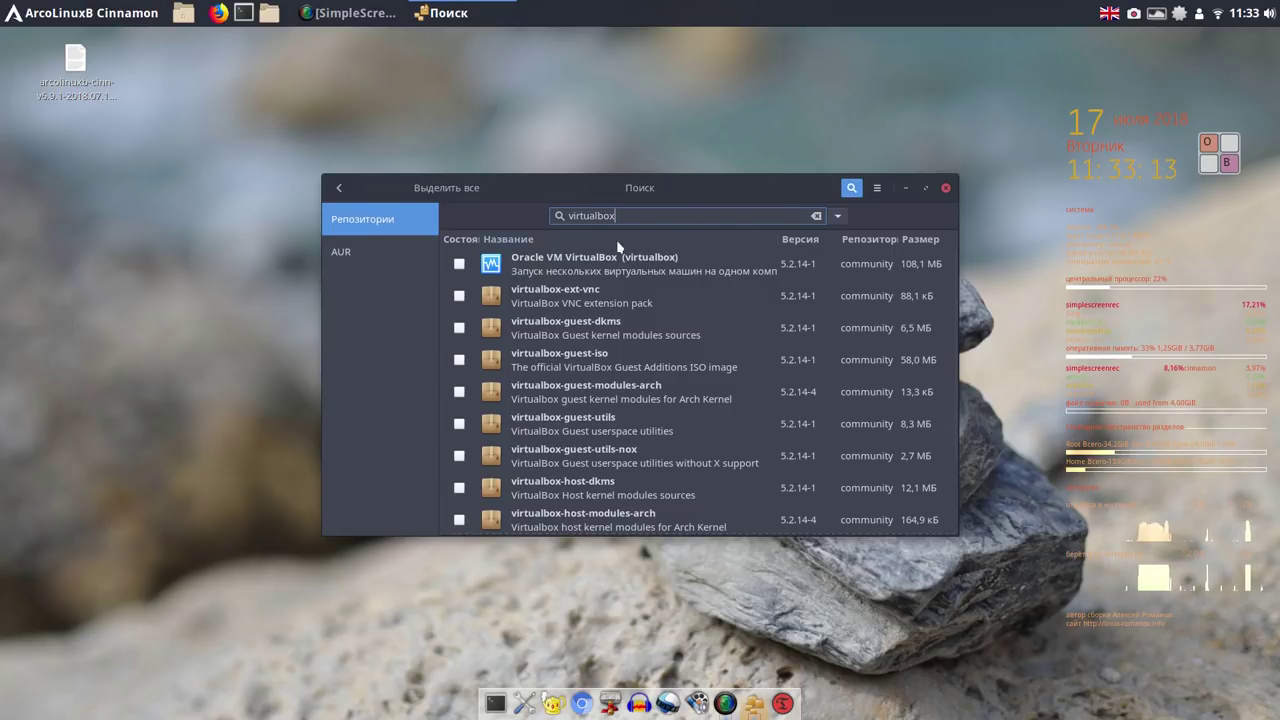
Mark virtualbox, virtualbox-ext-vnc and virtualbox-host-modules-arch for installation, and apply the transaction.
{"action": "left_click", "coordinate": [458, 266]}
{"action": "left_click", "coordinate": [459, 297]}
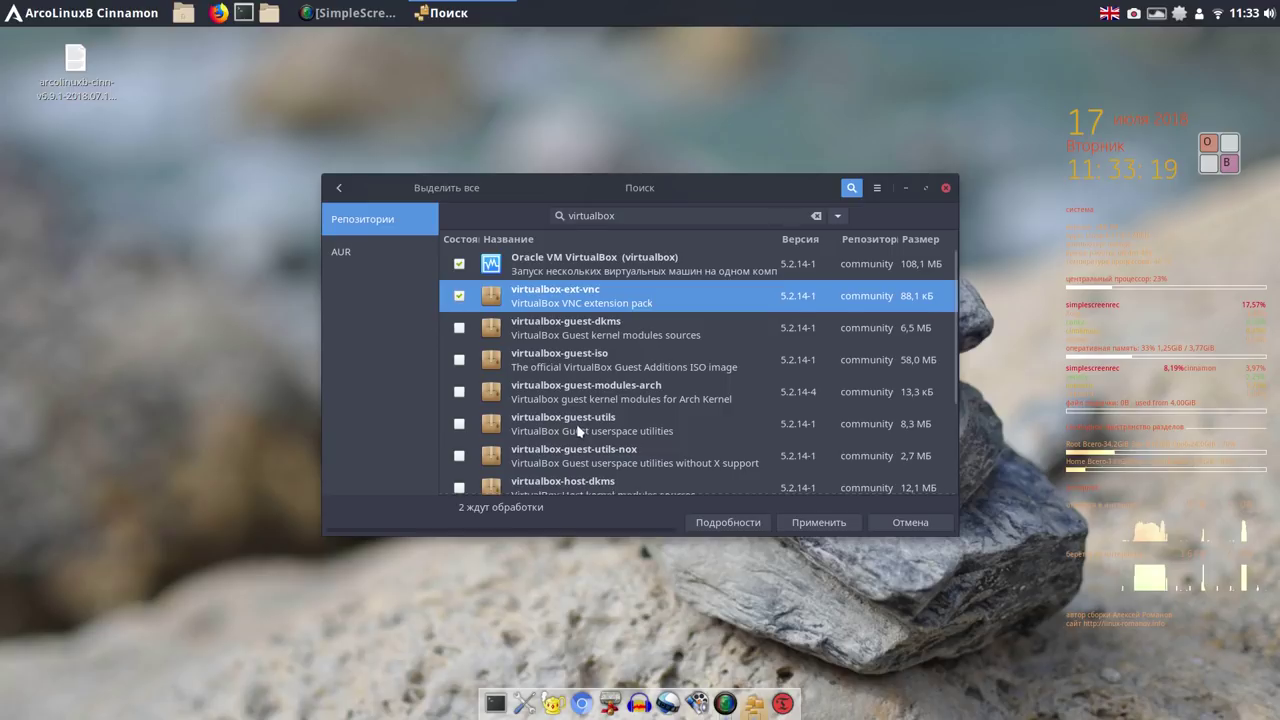
{"action": "scroll", "coordinate": [577, 428], "scroll_direction": "down", "scroll_amount": 2}
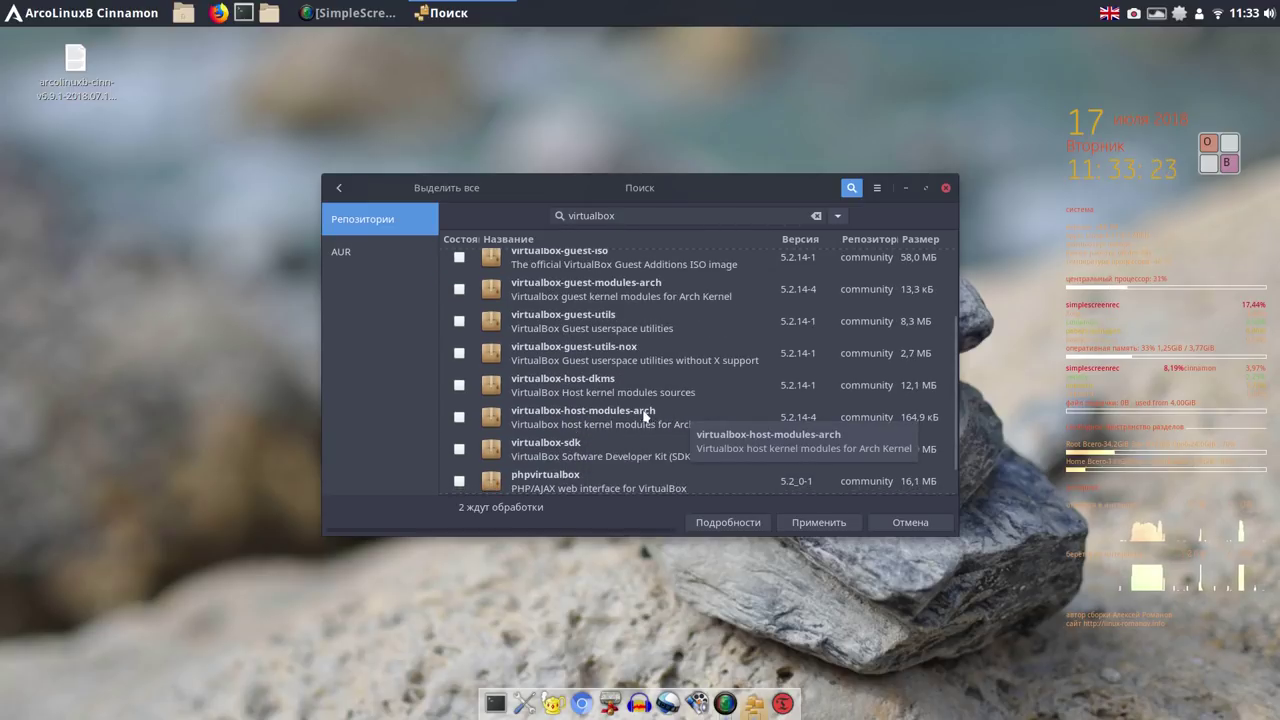
{"action": "left_click", "coordinate": [460, 418]}
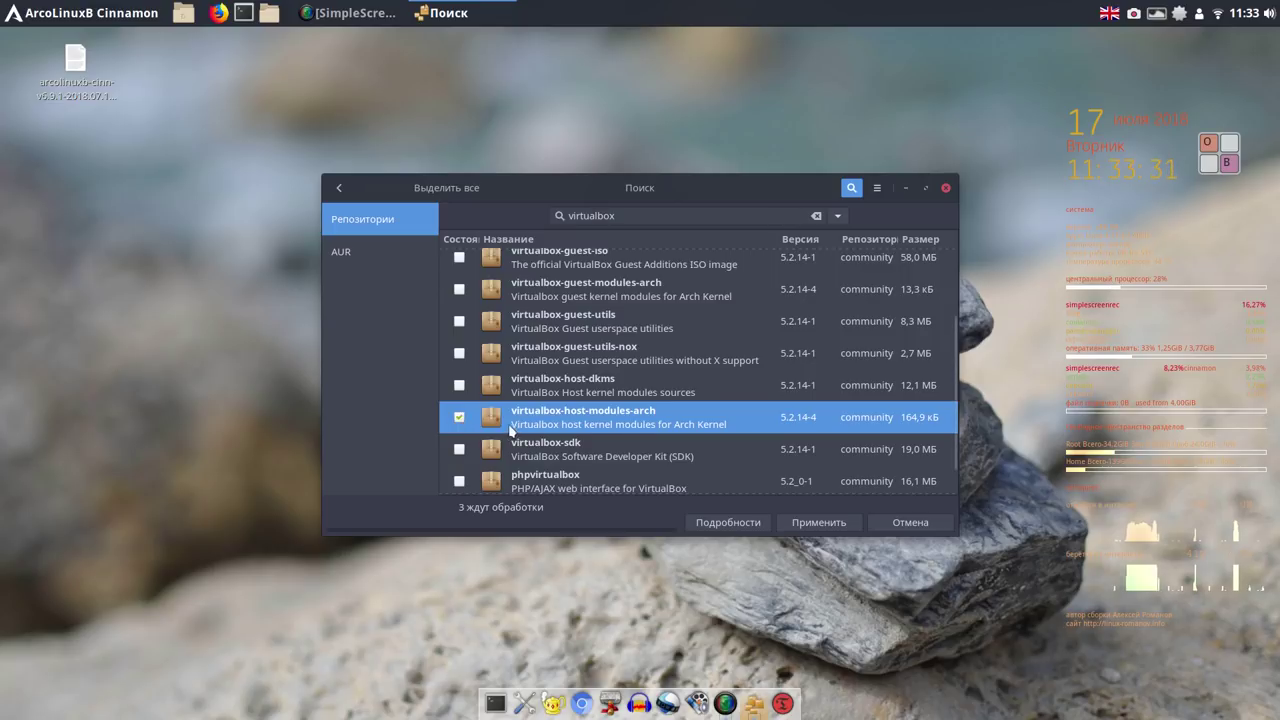
{"action": "scroll", "coordinate": [487, 391], "scroll_direction": "up", "scroll_amount": 2}
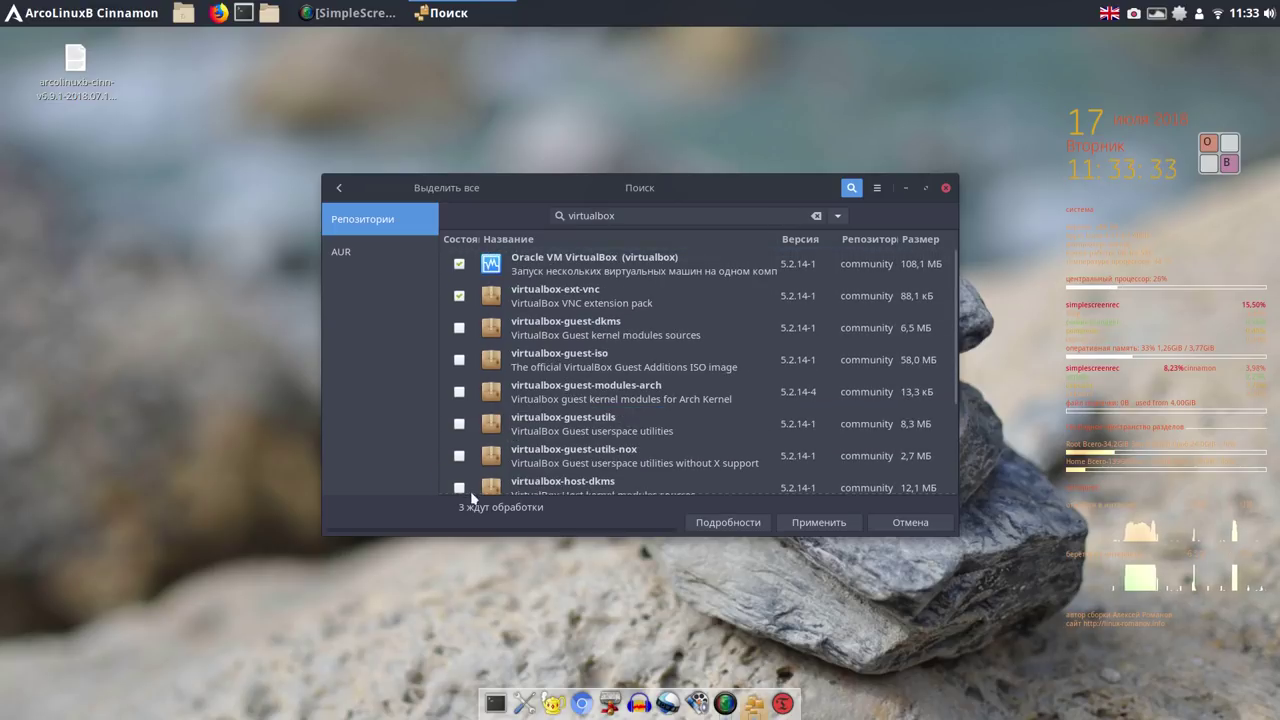
{"action": "scroll", "coordinate": [448, 488], "scroll_direction": "down", "scroll_amount": 3}
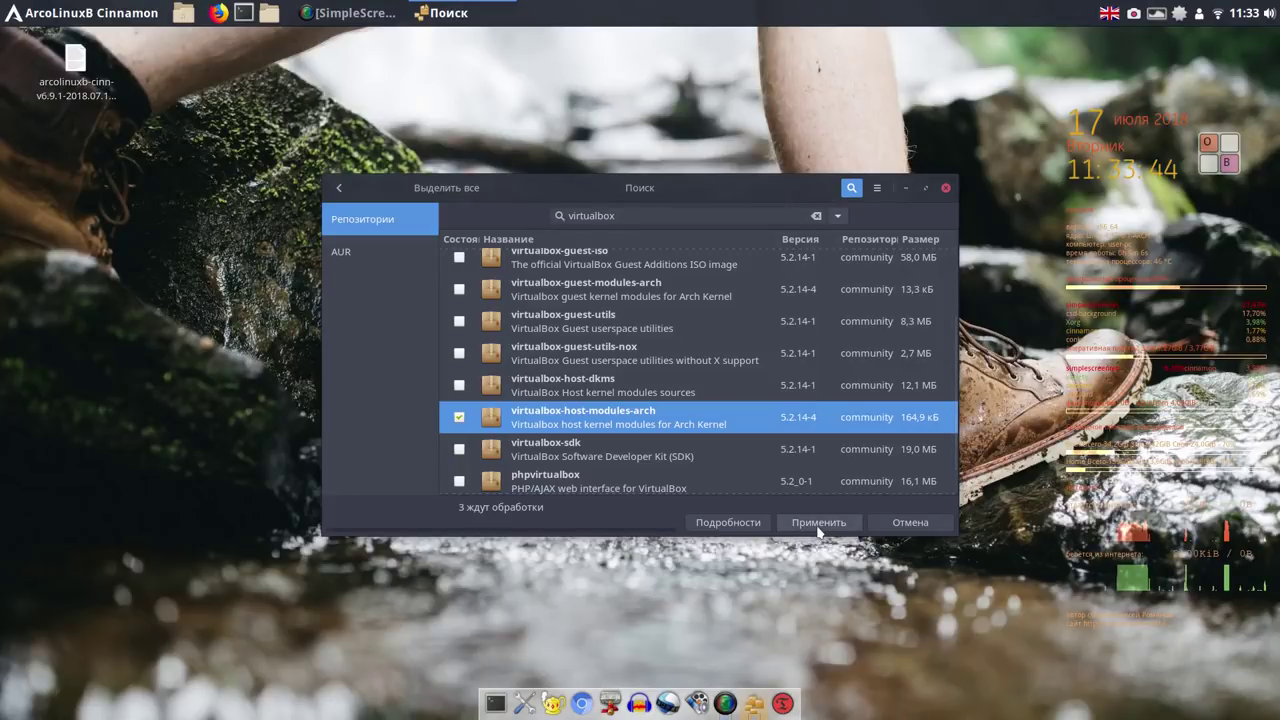
{"action": "left_click", "coordinate": [818, 528]}
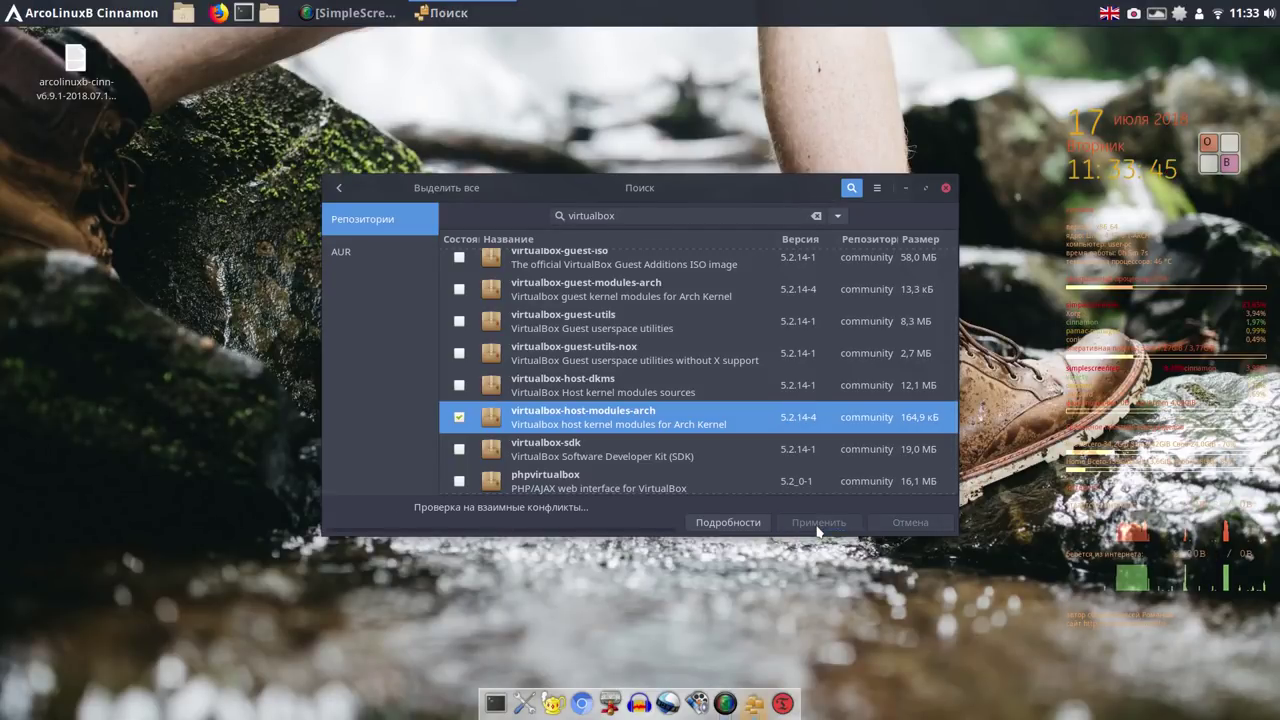
{"action": "left_click", "coordinate": [818, 478]}
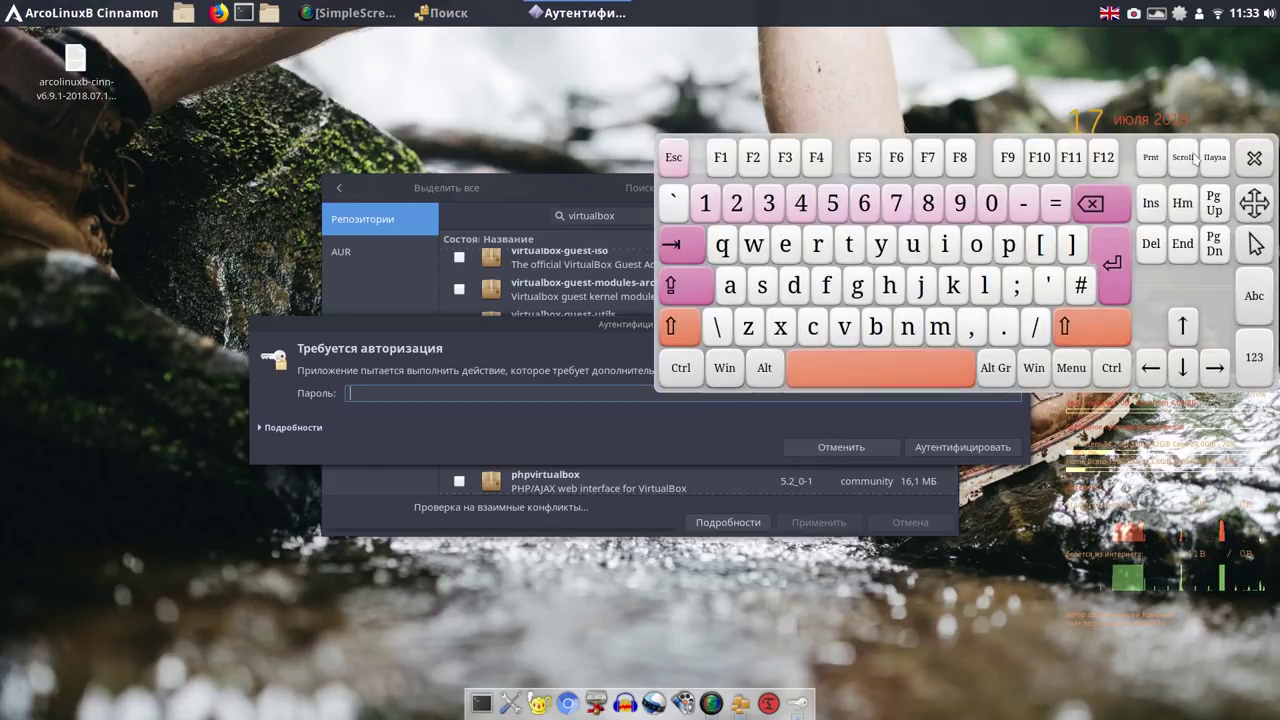
Enter the account password to authorize the installation, and follow its transaction details until completion before returning to the package list.
{"action": "left_click", "coordinate": [705, 203]}
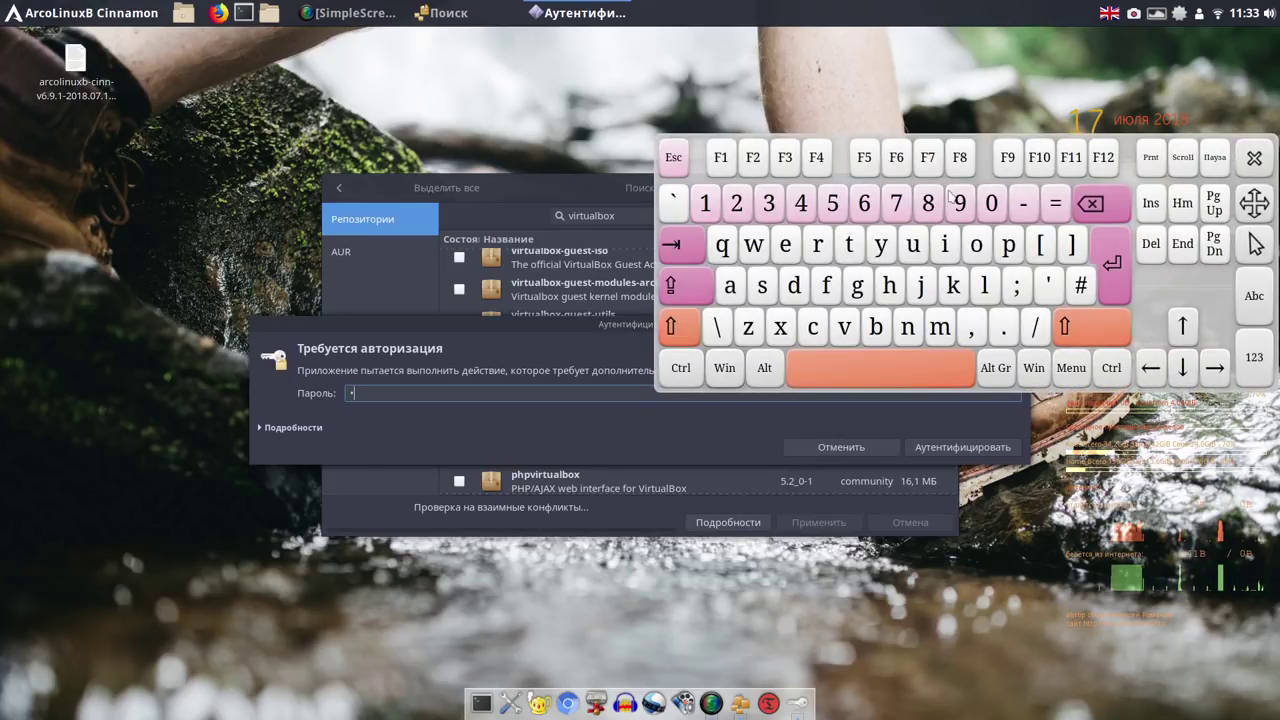
{"action": "left_click", "coordinate": [1254, 158]}
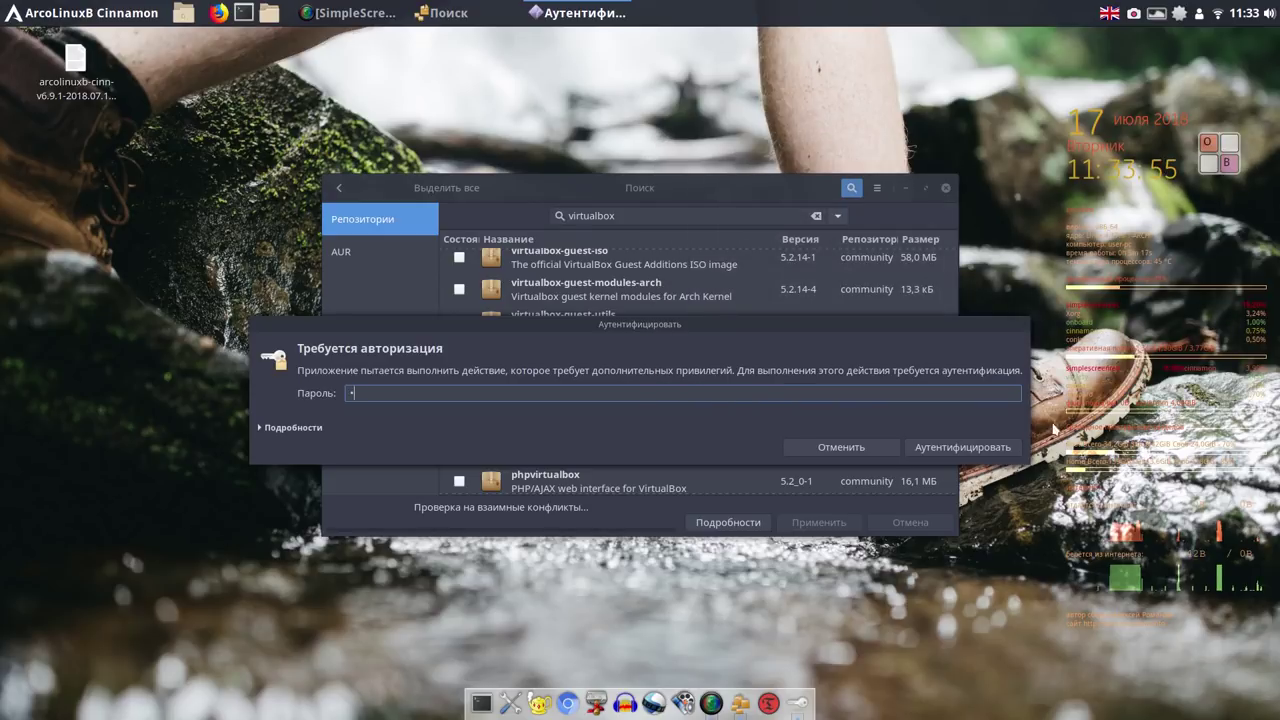
{"action": "left_click", "coordinate": [990, 447]}
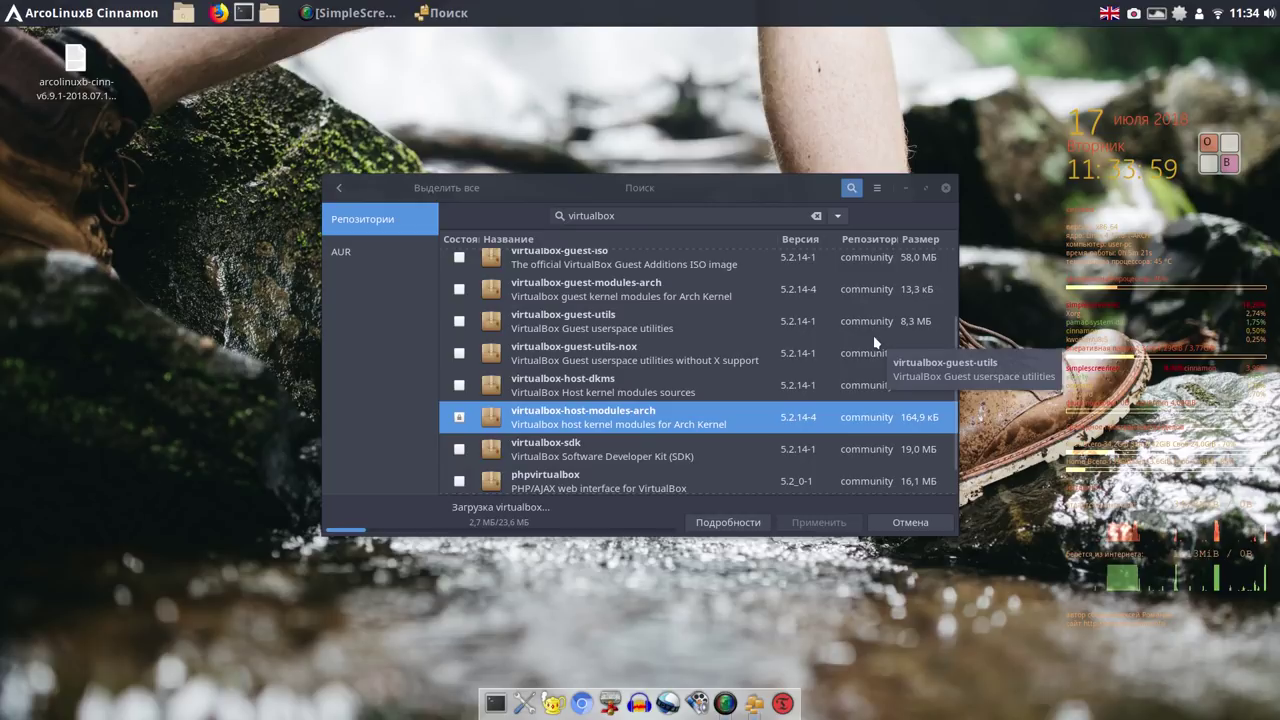
{"action": "left_click", "coordinate": [724, 523]}
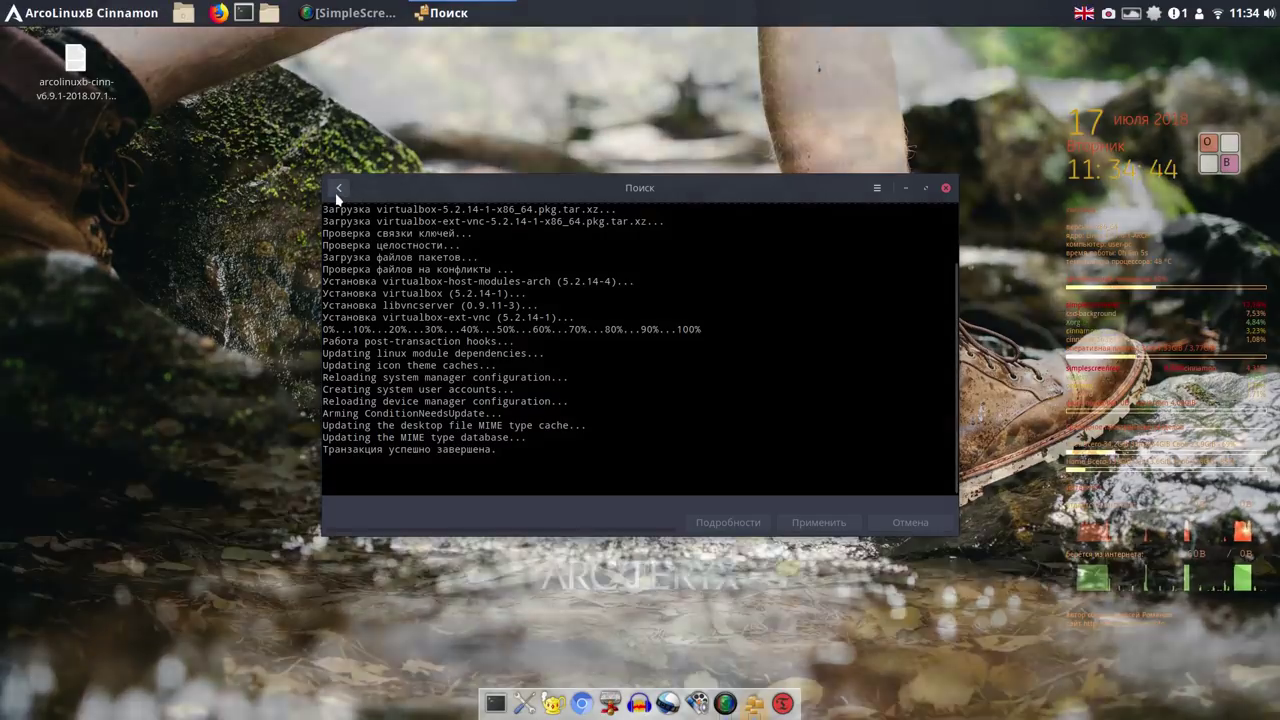
{"action": "left_click", "coordinate": [337, 194]}
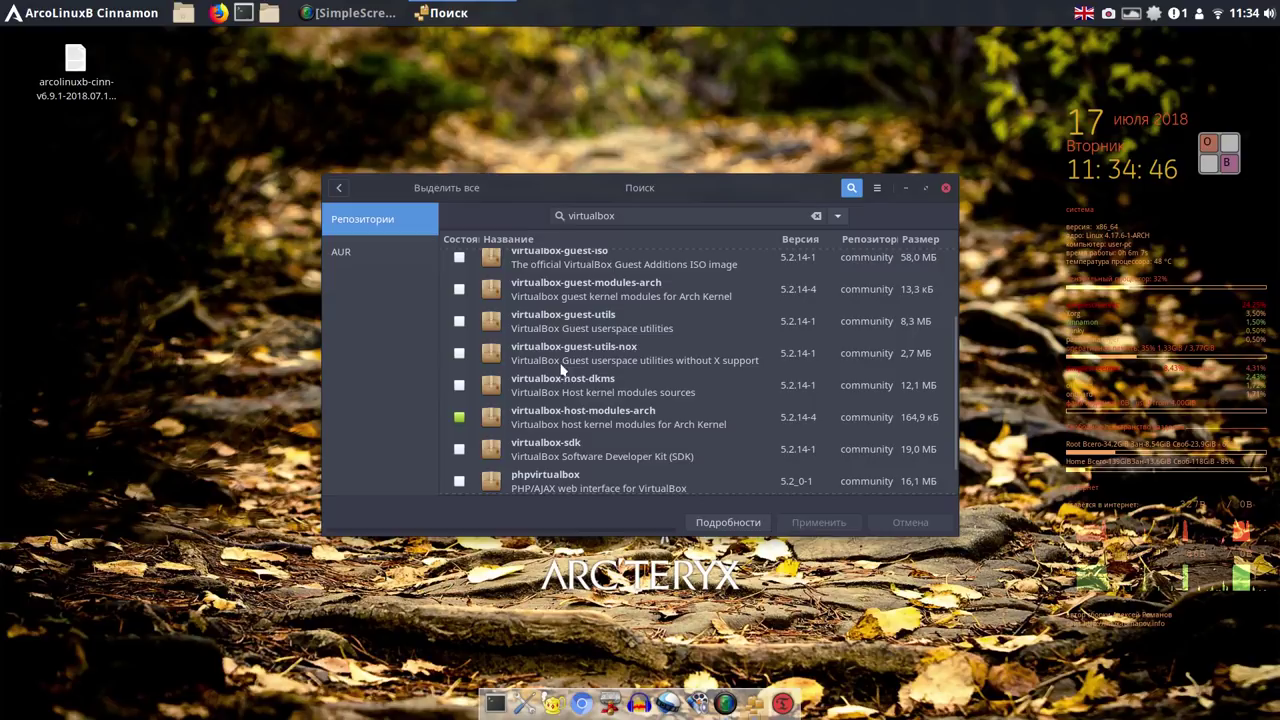
Review which VirtualBox packages are marked as installed in the search results, and minimize the package manager.
{"action": "scroll", "coordinate": [636, 430], "scroll_direction": "up", "scroll_amount": 3}
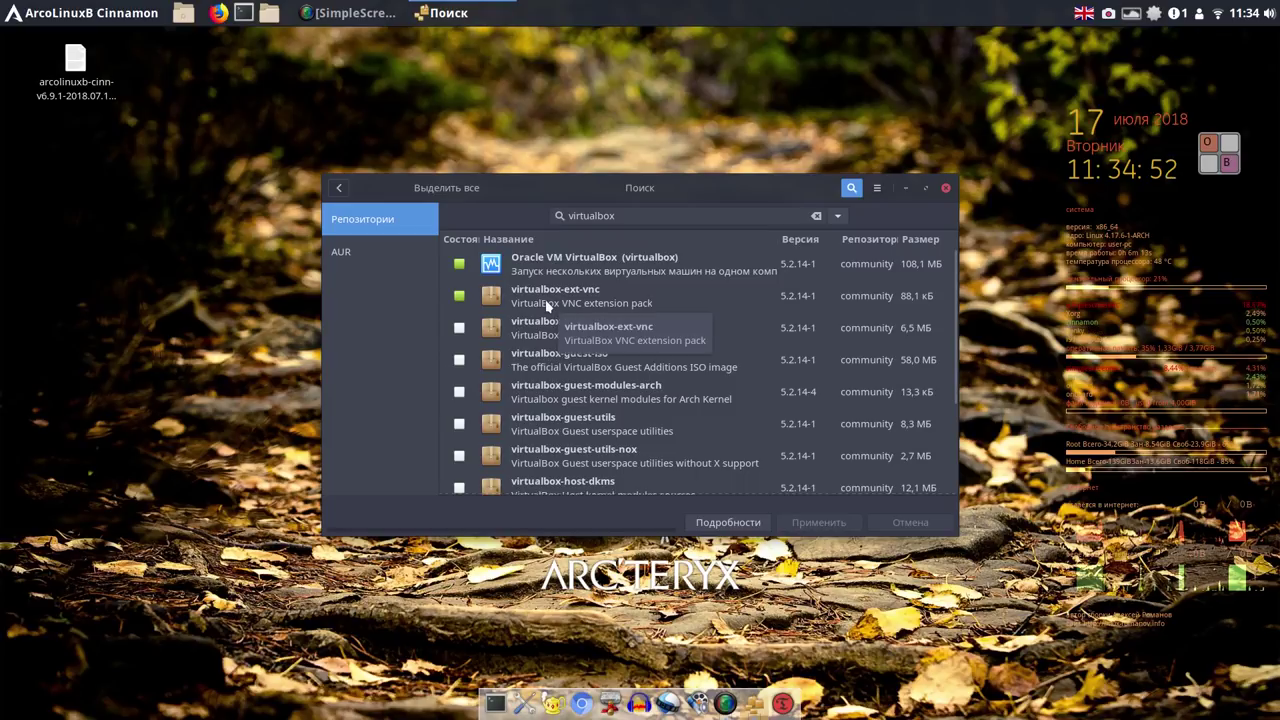
{"action": "scroll", "coordinate": [600, 390], "scroll_direction": "down", "scroll_amount": 3}
{"action": "scroll", "coordinate": [594, 405], "scroll_direction": "down", "scroll_amount": 1}
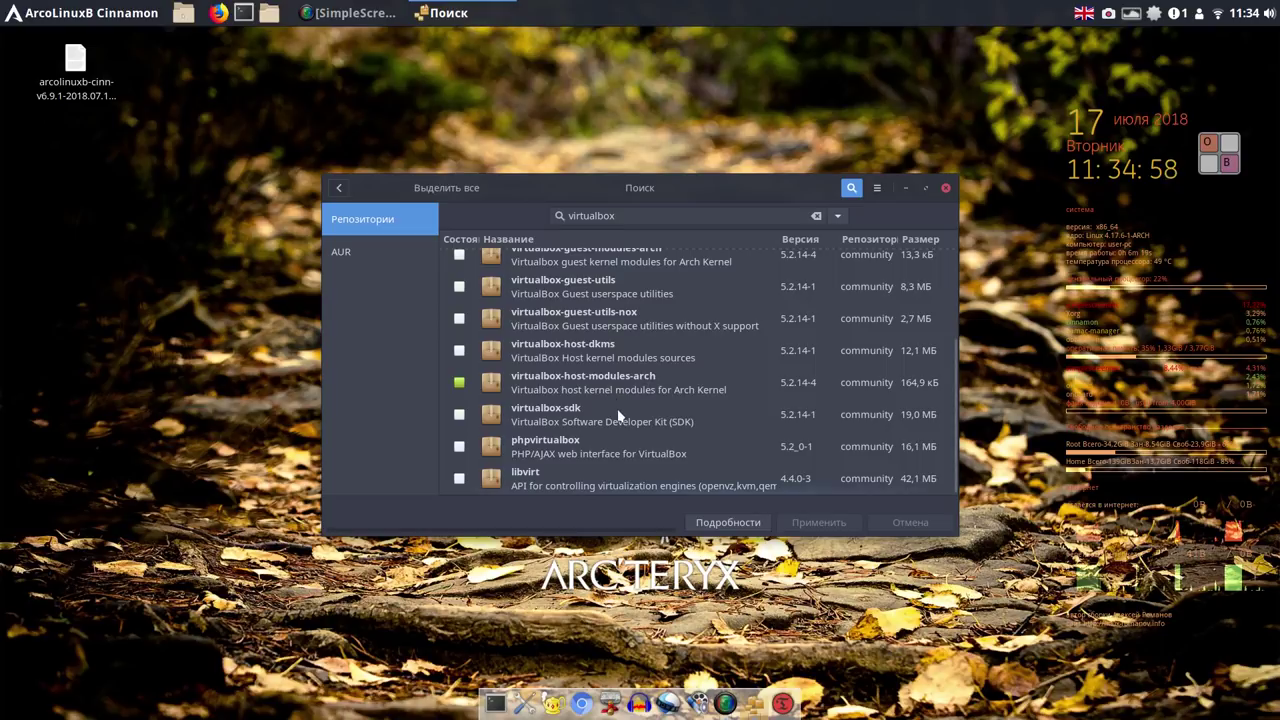
{"action": "left_click", "coordinate": [905, 188]}
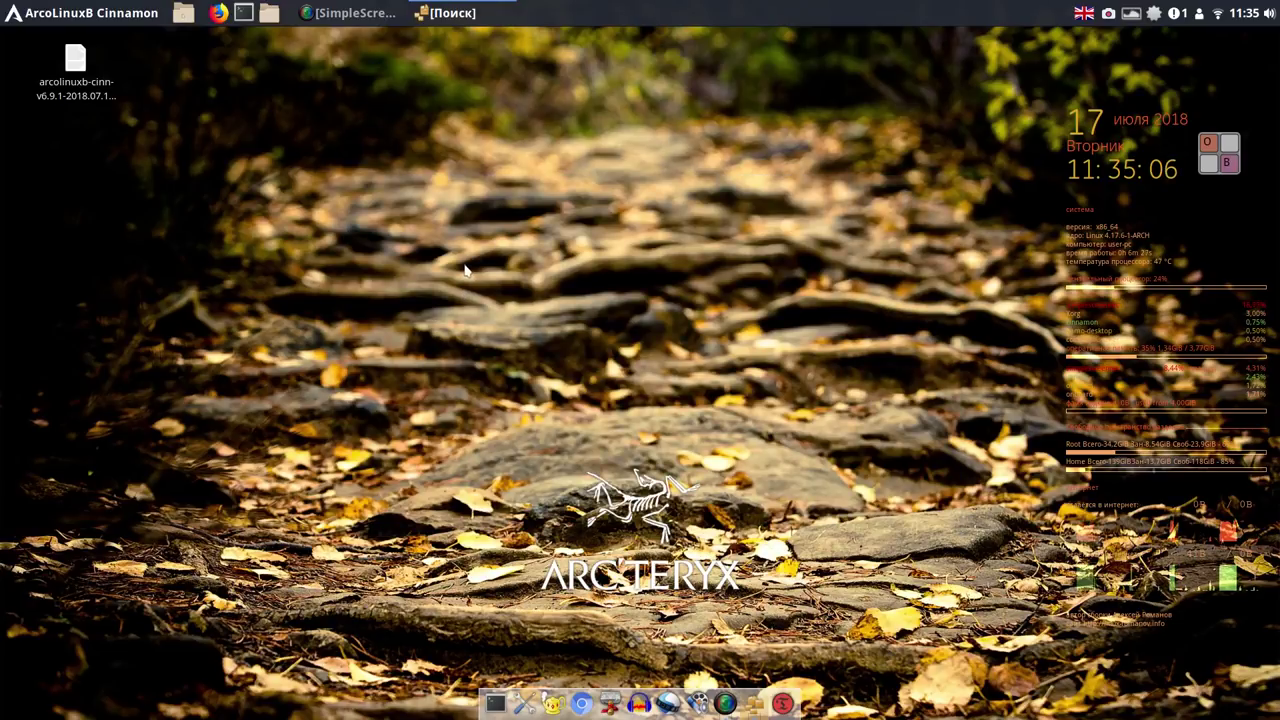
Launch Oracle VM VirtualBox from the administration applications and pin its icon to the dock.
{"action": "left_click", "coordinate": [76, 62]}
{"action": "left_click_drag", "start_coordinate": [109, 153], "coordinate": [137, 308]}
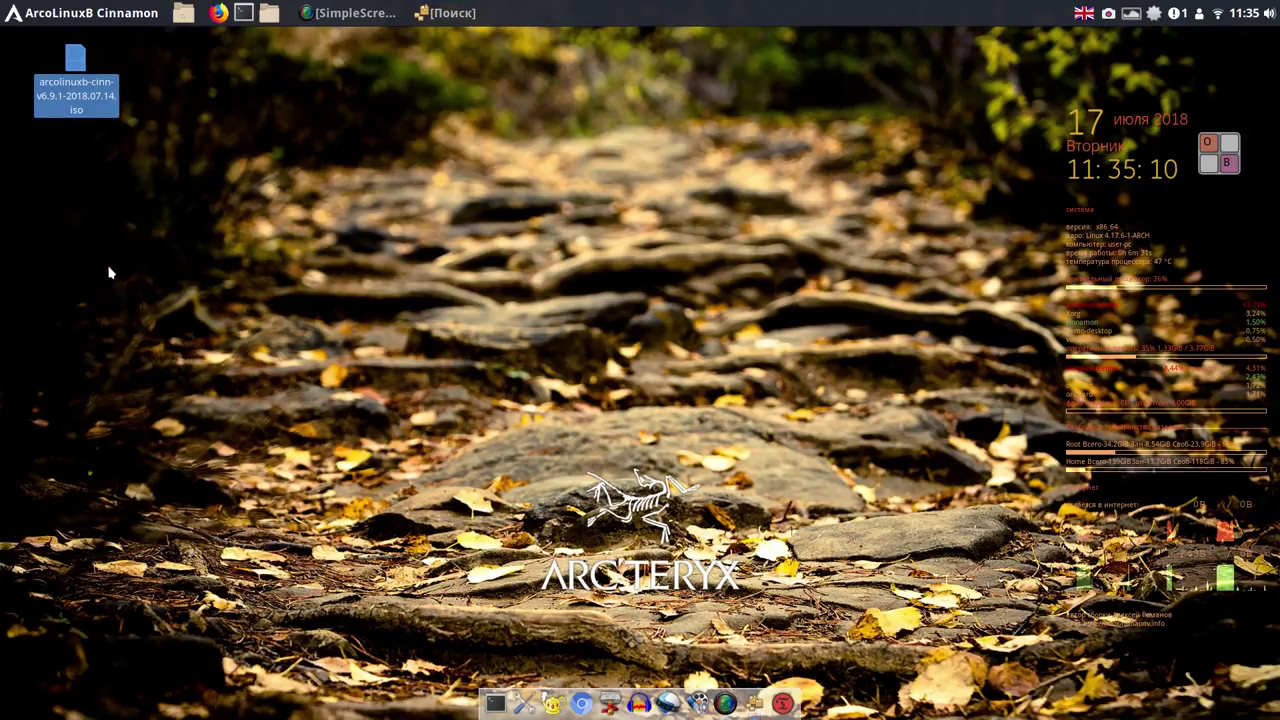
{"action": "left_click", "coordinate": [76, 17]}
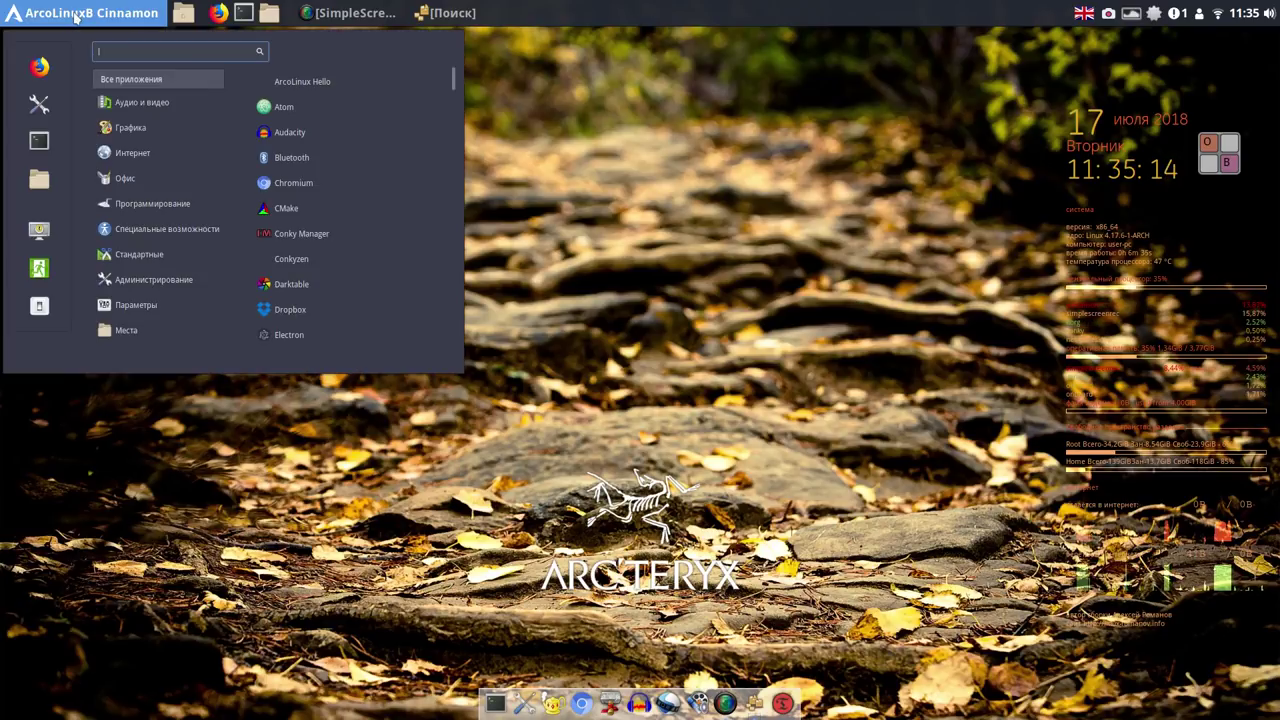
{"action": "mouse_move", "coordinate": [156, 263]}
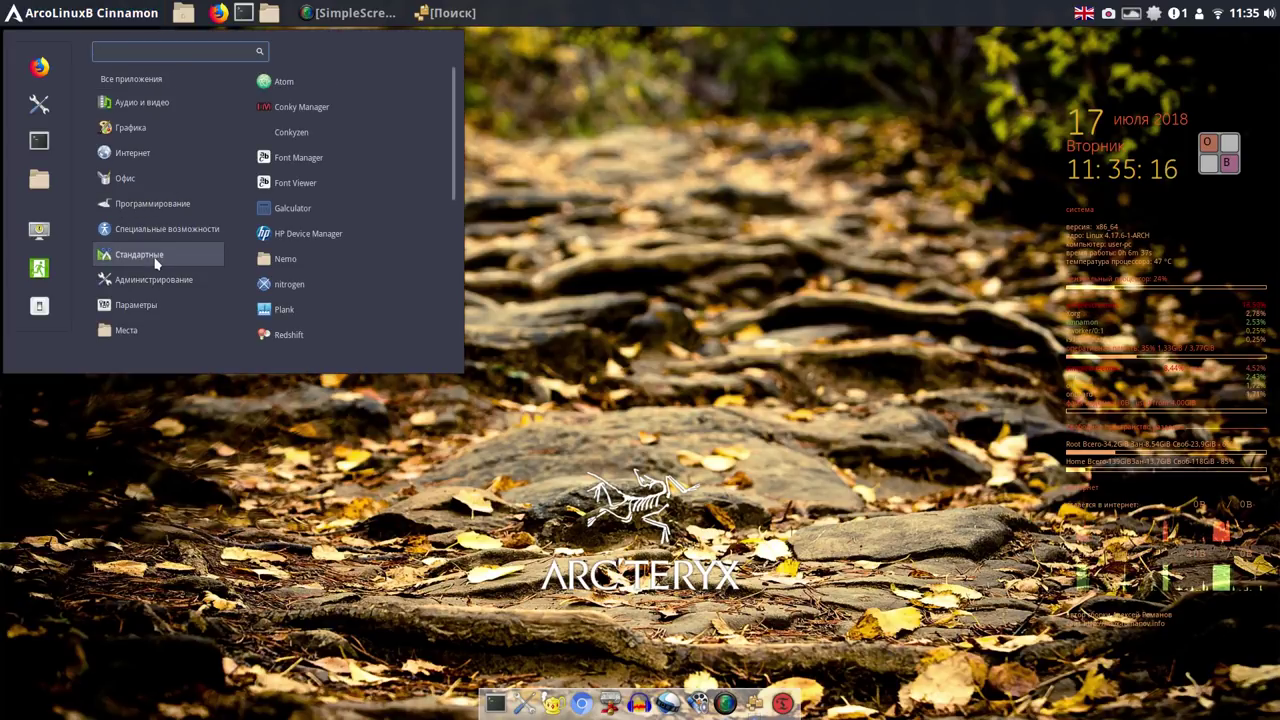
{"action": "mouse_move", "coordinate": [146, 238]}
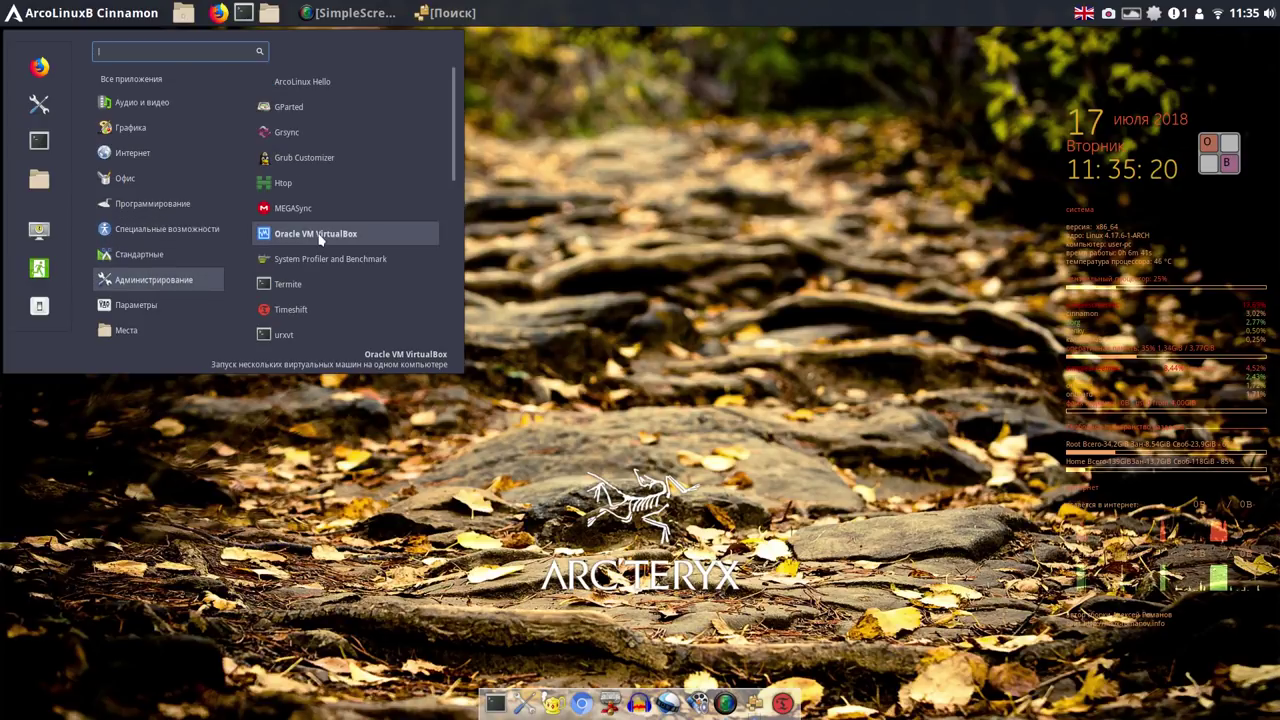
{"action": "left_click", "coordinate": [316, 234]}
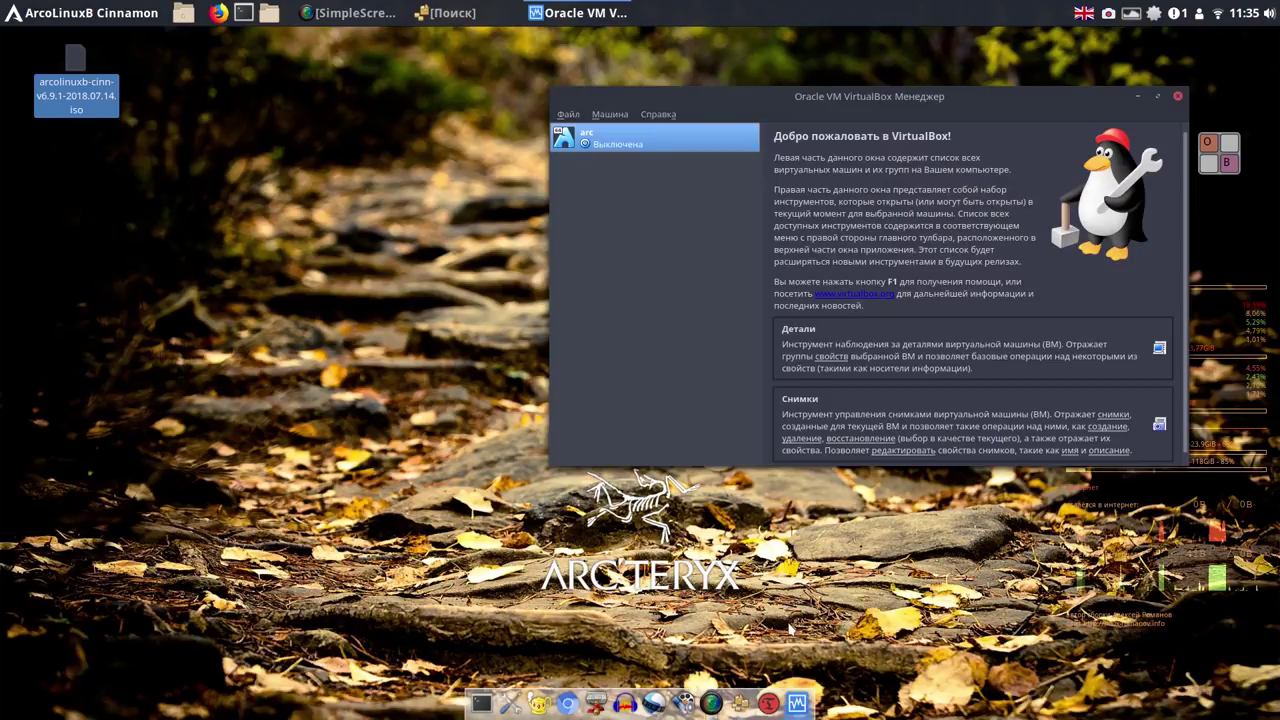
{"action": "right_click", "coordinate": [792, 699]}
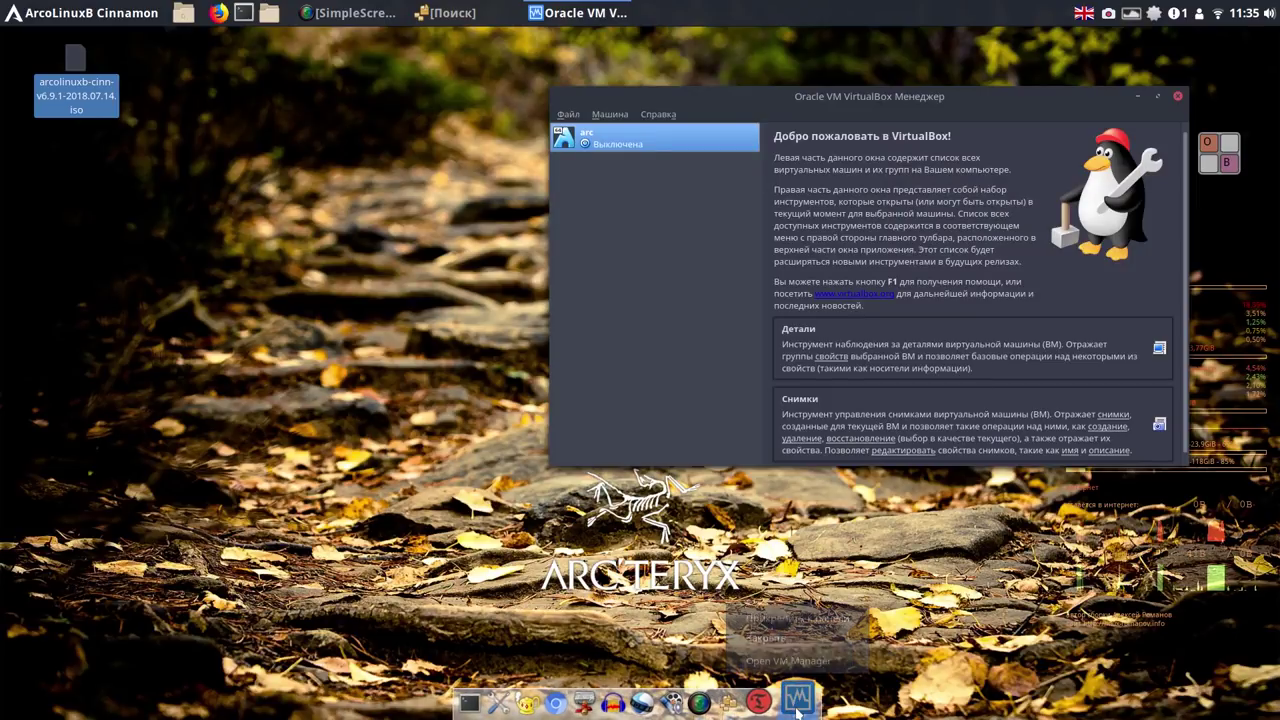
{"action": "left_click", "coordinate": [746, 616]}
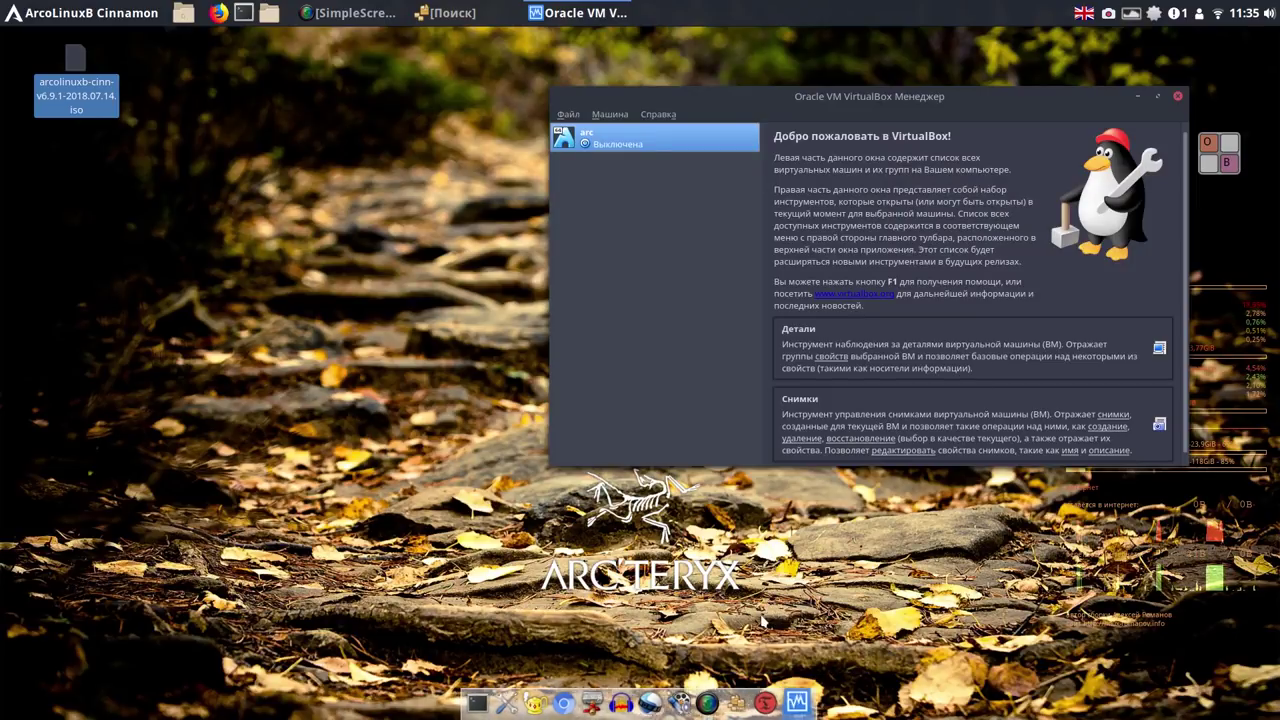
Try to start the arc virtual machine in normal mode.
{"action": "right_click", "coordinate": [622, 146]}
{"action": "mouse_move", "coordinate": [686, 246]}
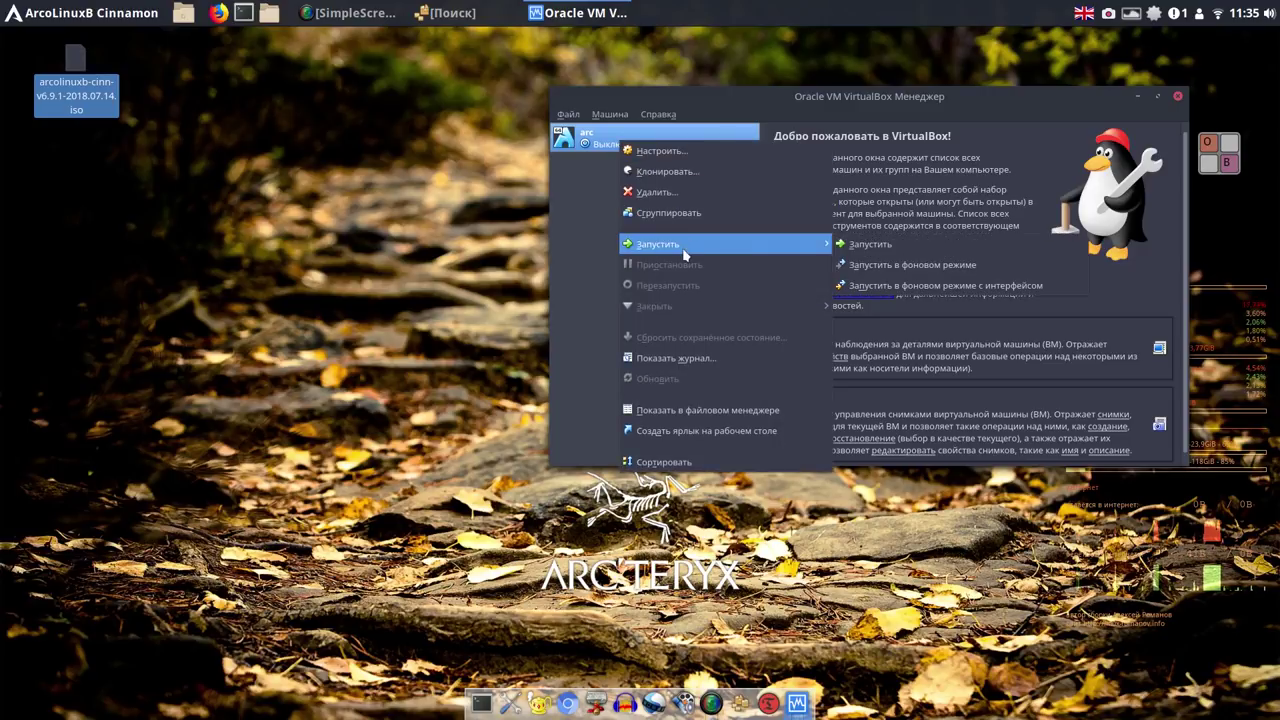
{"action": "left_click", "coordinate": [870, 246]}
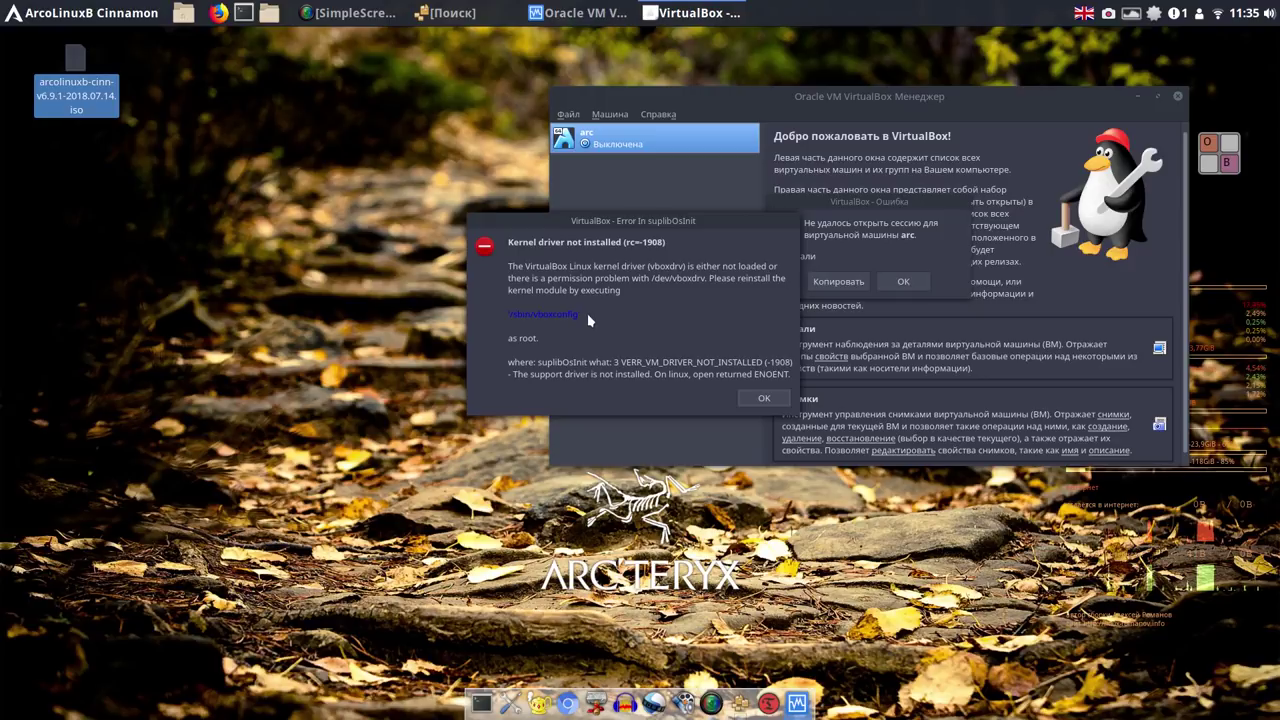
Copy the '/sbin/vboxconfig' command from the kernel driver error message.
{"action": "left_click_drag", "start_coordinate": [587, 313], "coordinate": [507, 316]}
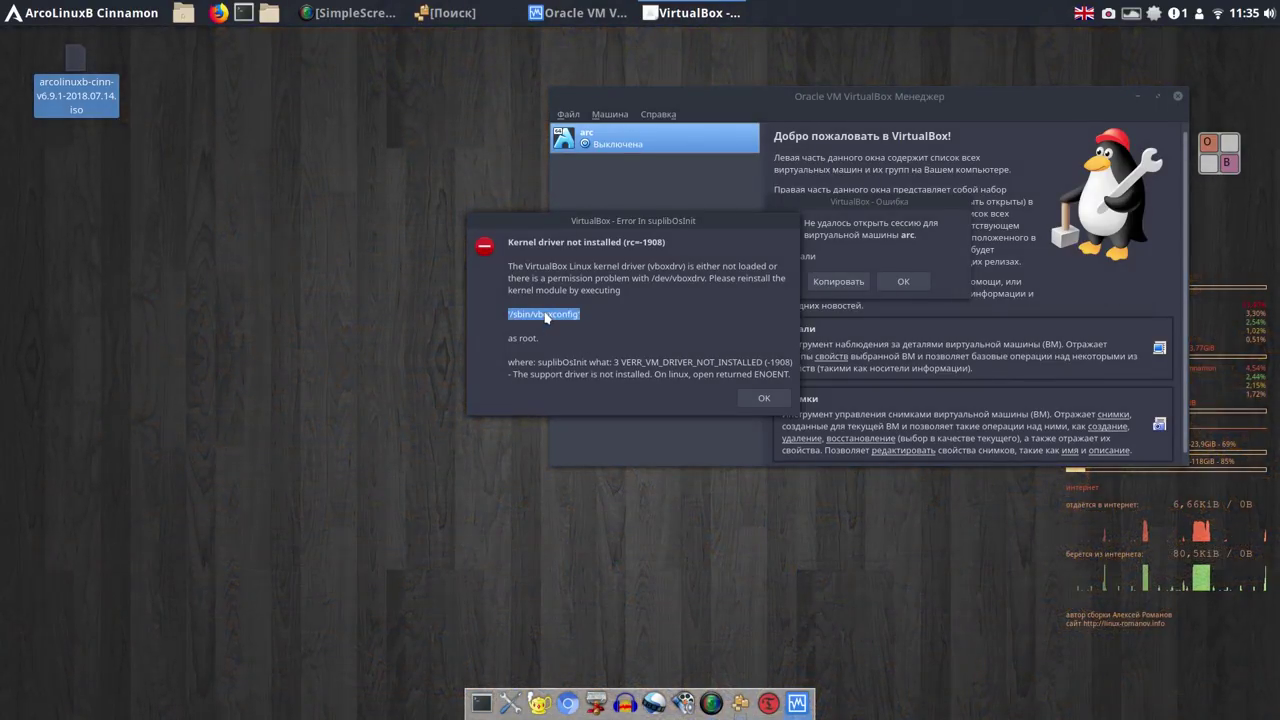
{"action": "right_click", "coordinate": [546, 316]}
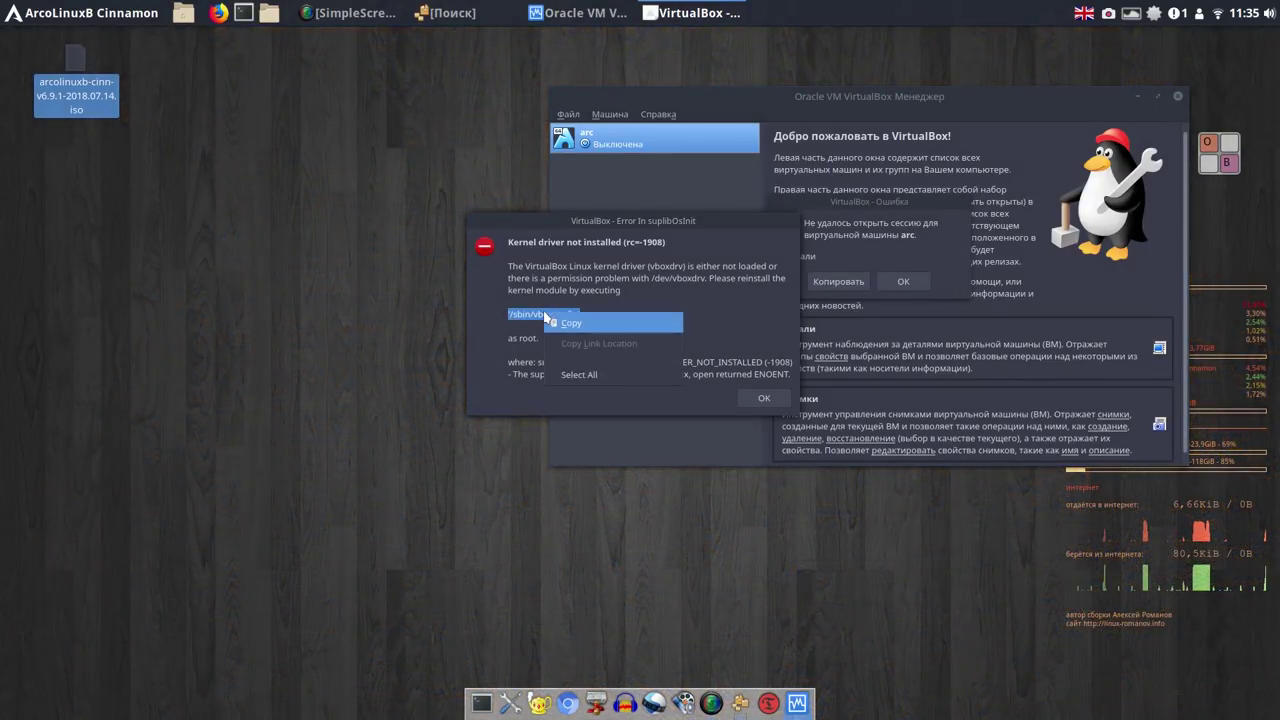
{"action": "left_click", "coordinate": [566, 328]}
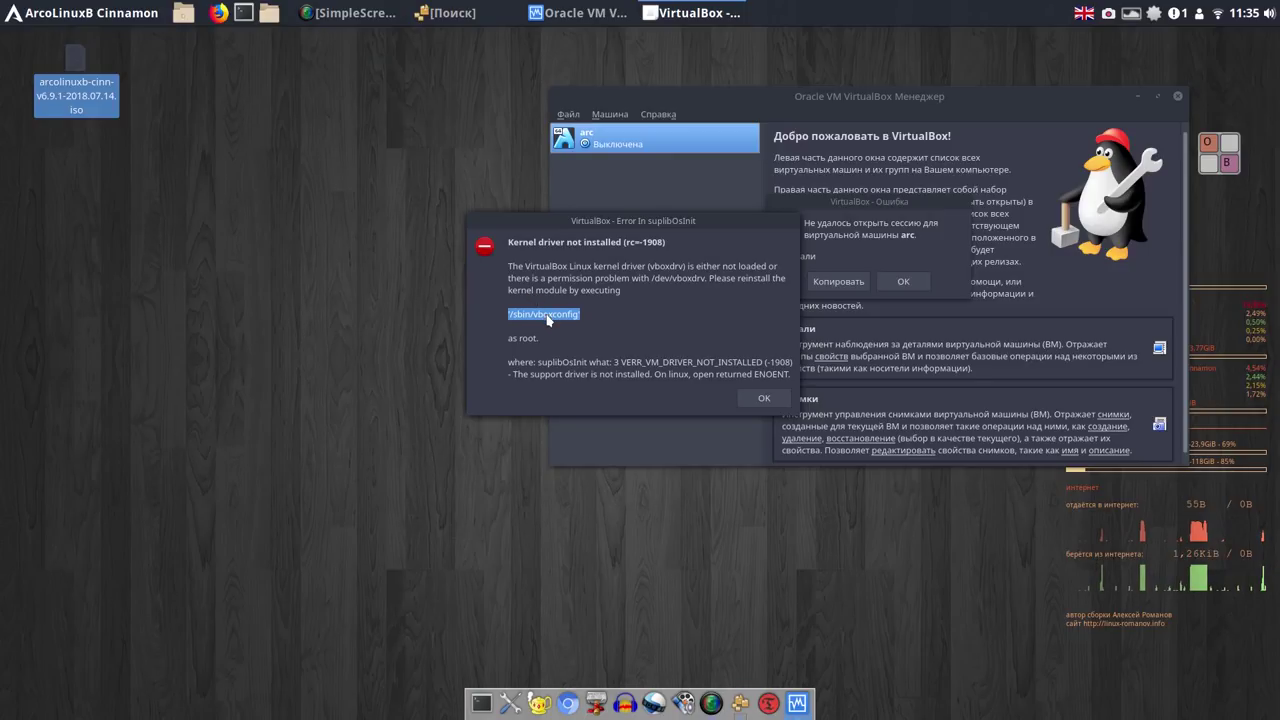
{"action": "right_click", "coordinate": [546, 316]}
{"action": "left_click", "coordinate": [568, 327]}
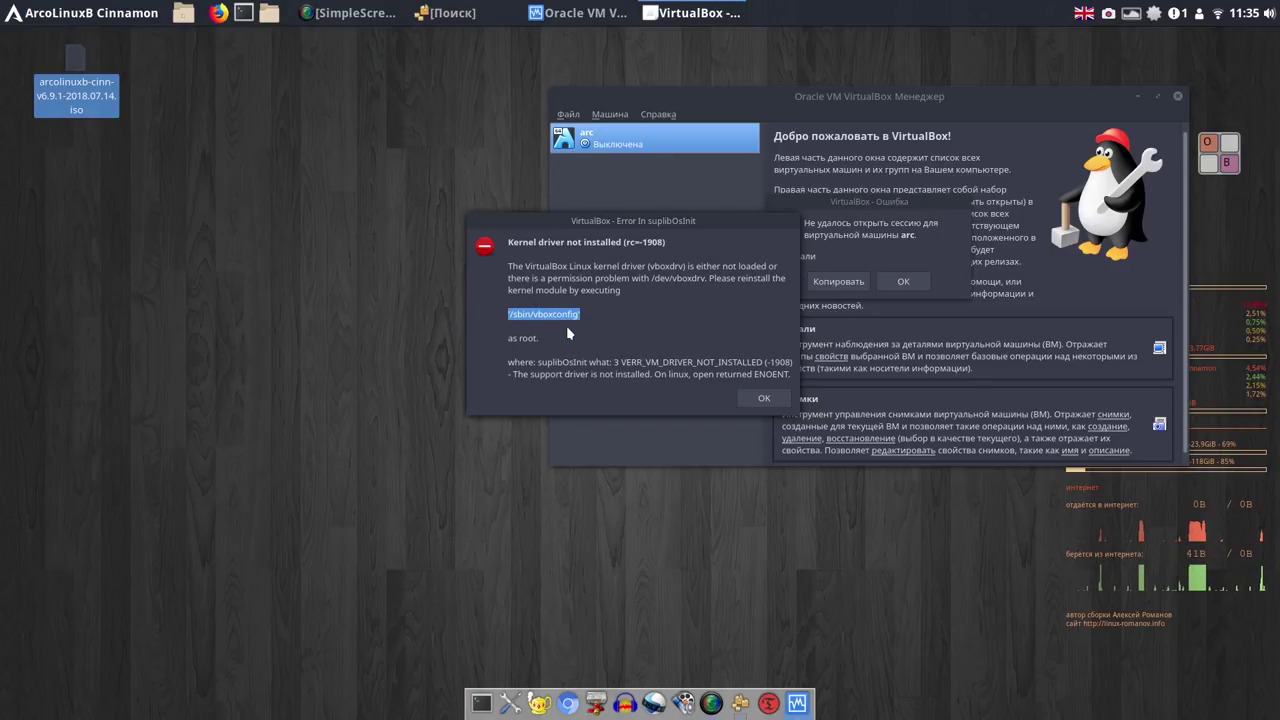
Open a terminal and switch to root with su, entering the root password.
{"action": "left_click", "coordinate": [244, 13]}
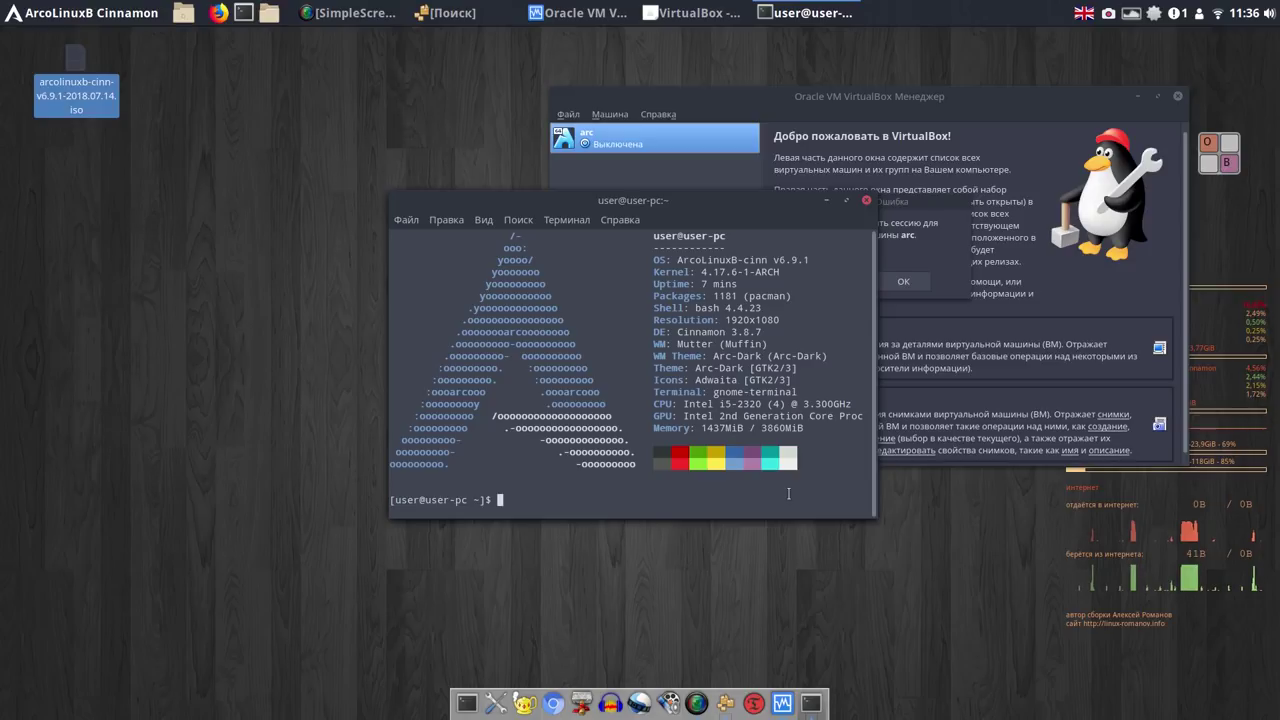
{"action": "type", "text": "s"}
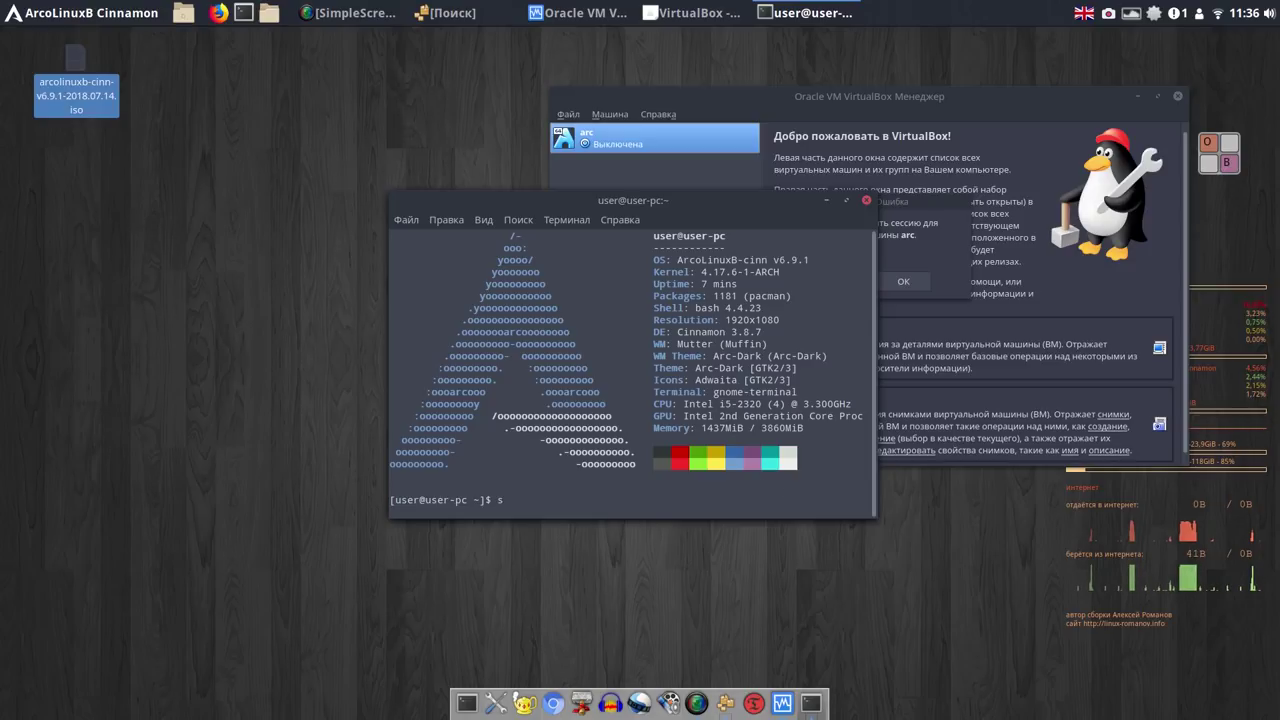
{"action": "type", "text": "u"}
{"action": "key", "text": "Return"}
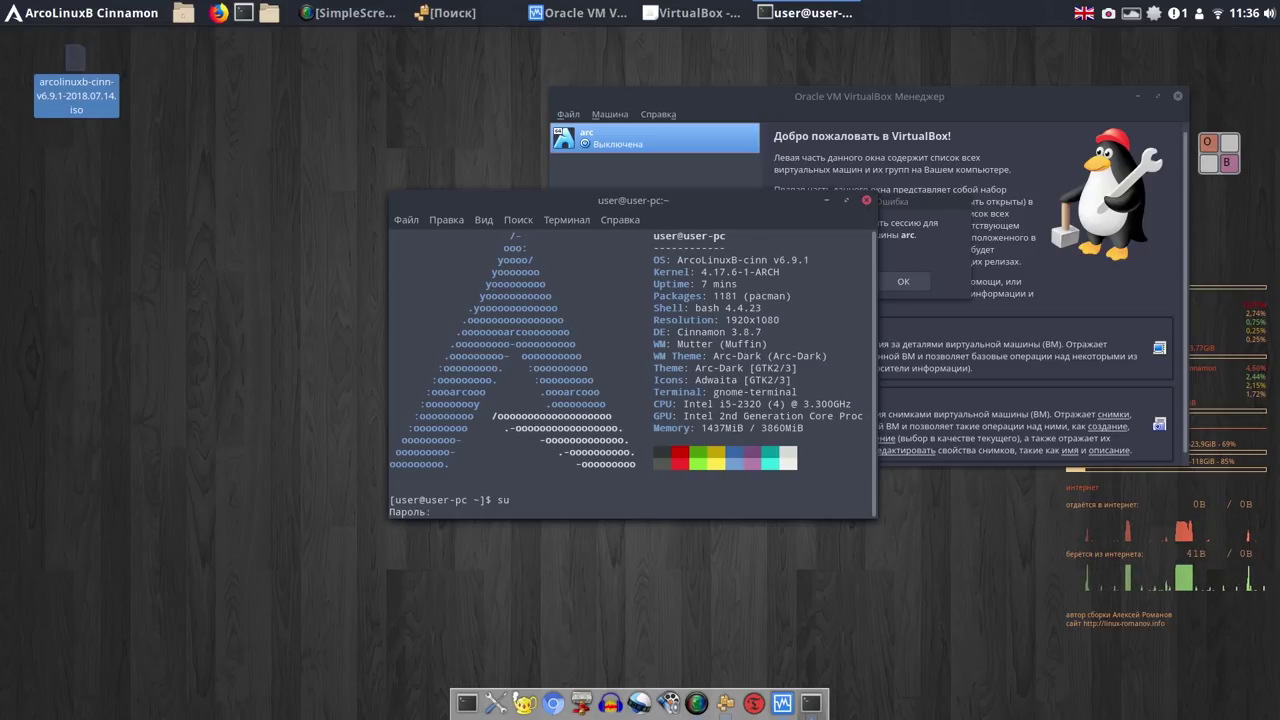
{"action": "key", "text": "Return"}
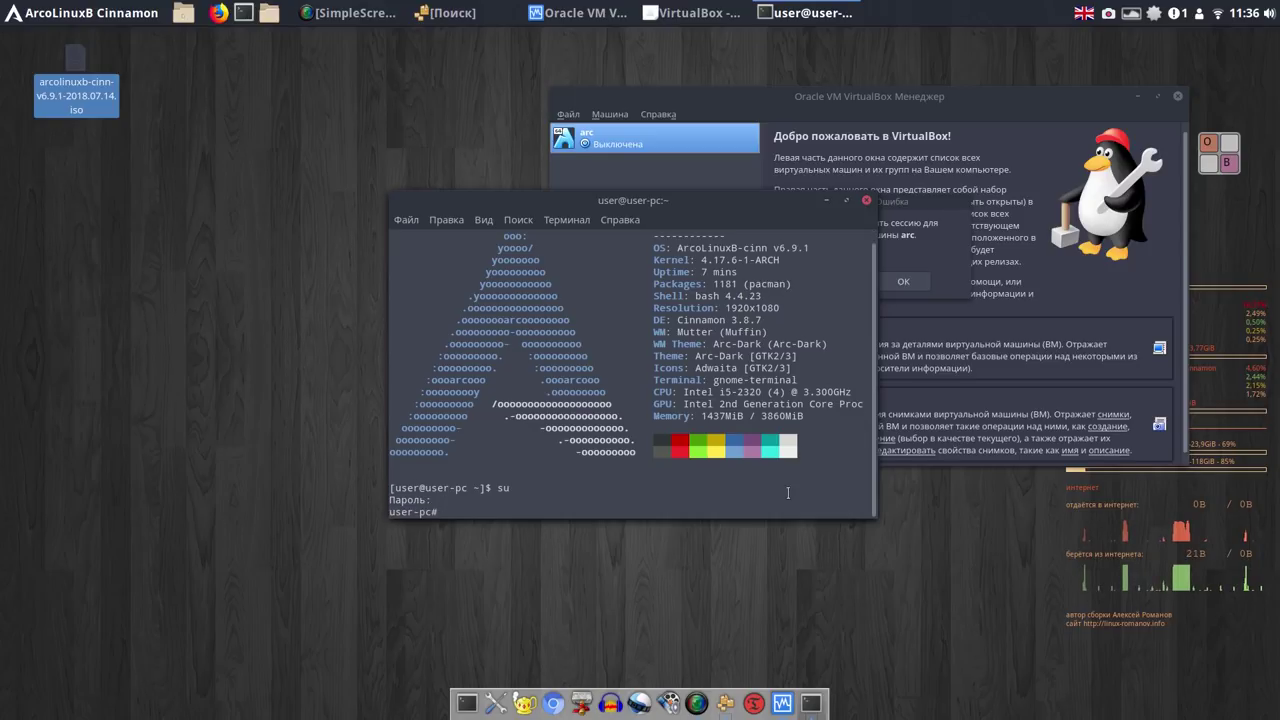
Try to run the copied '/sbin/vboxconfig' command in the root terminal.
{"action": "right_click", "coordinate": [690, 502]}
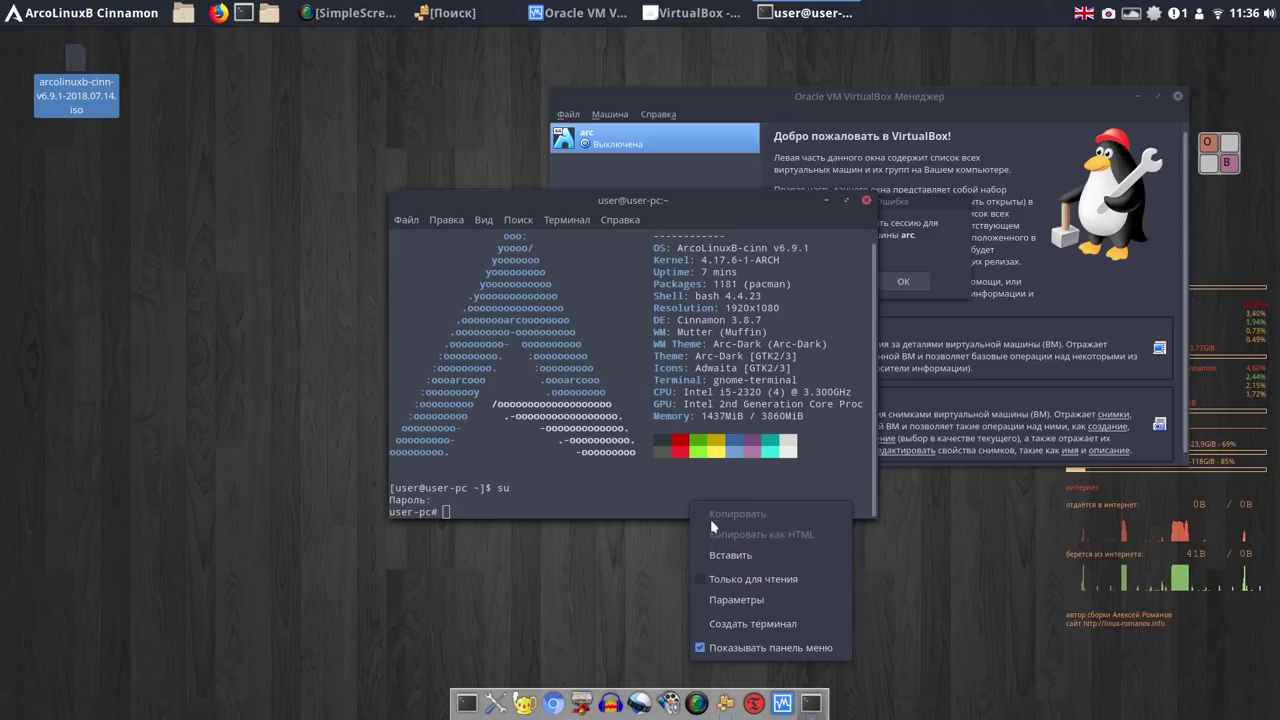
{"action": "left_click", "coordinate": [750, 556]}
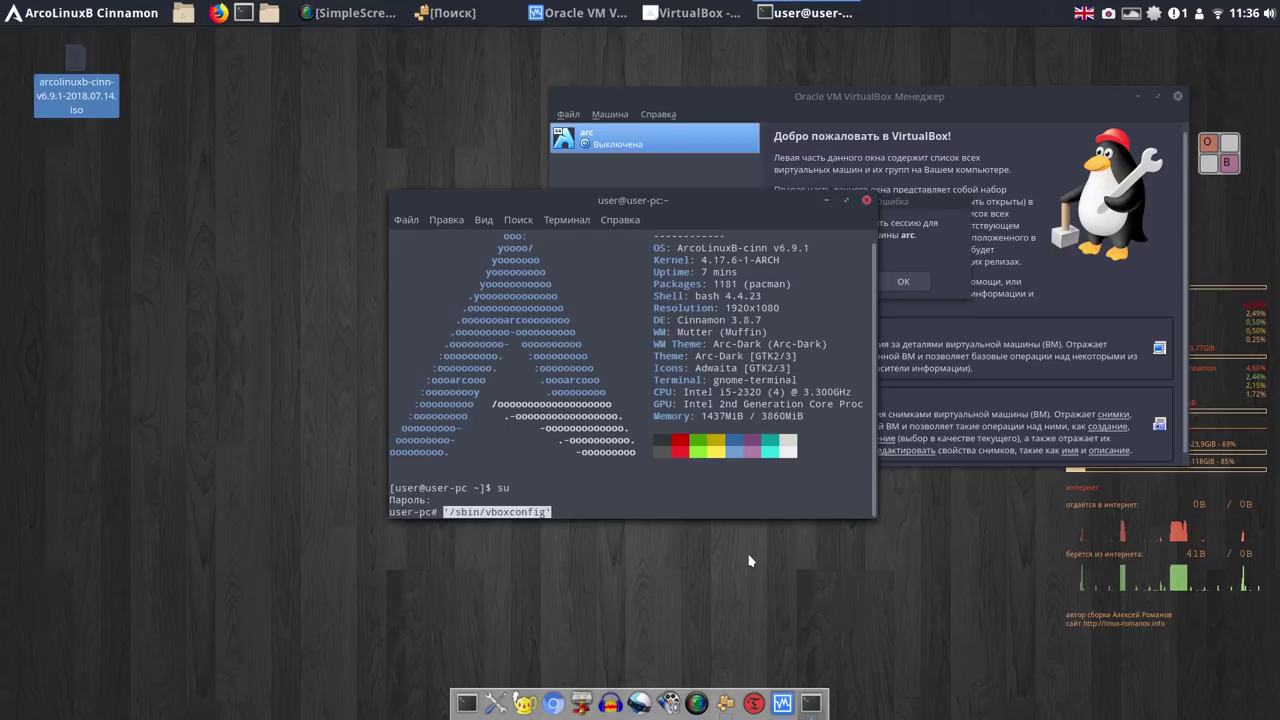
{"action": "key", "text": "Return"}
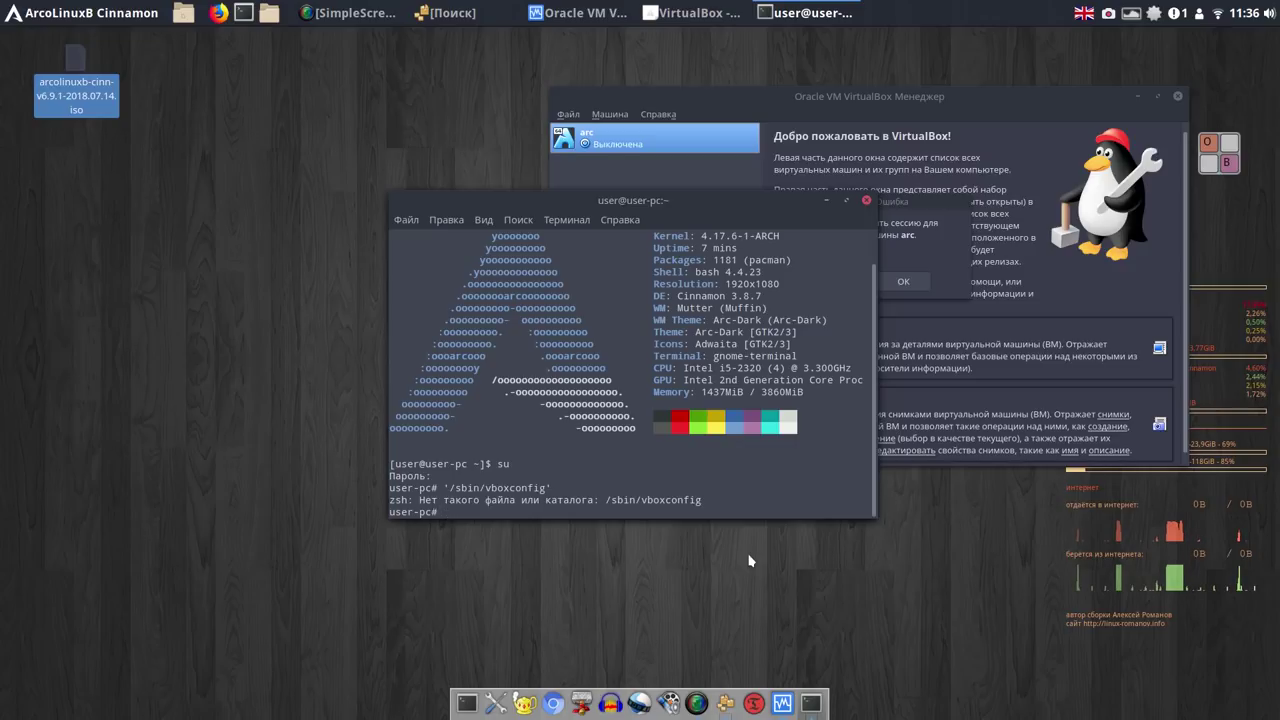
Paste the vboxconfig command again, remove its closing quote and try to run it.
{"action": "right_click", "coordinate": [650, 515]}
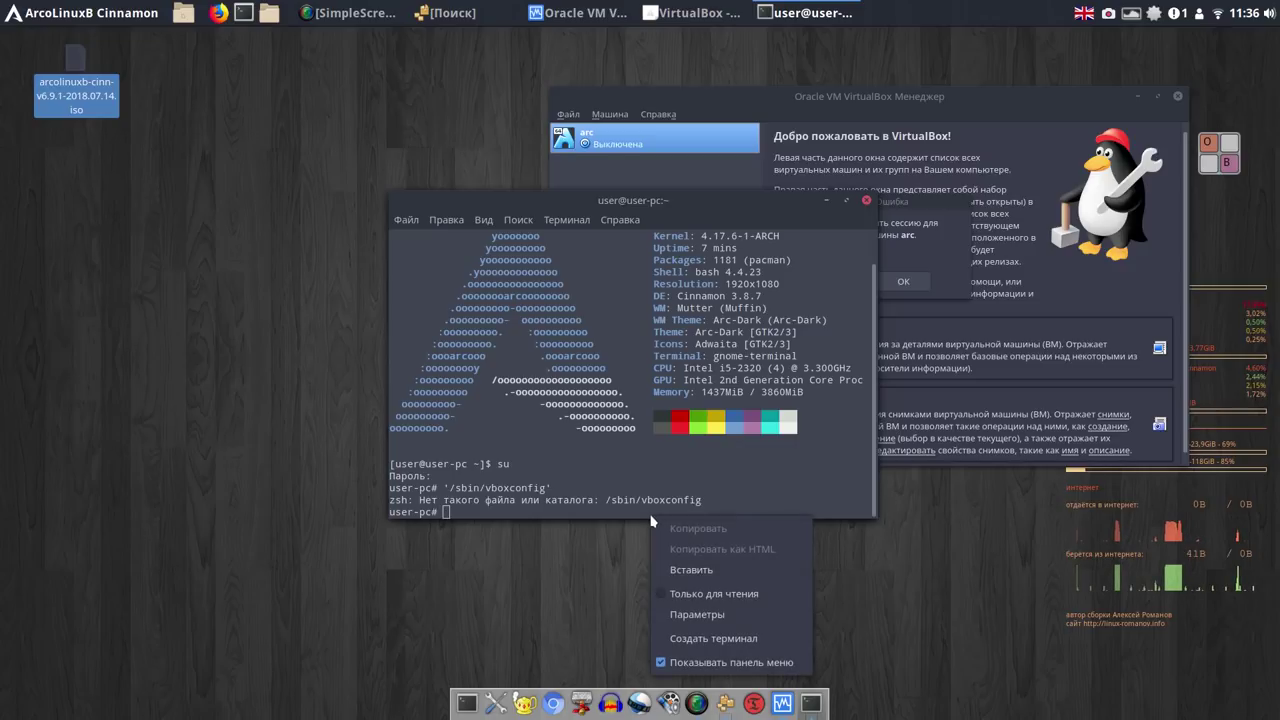
{"action": "left_click", "coordinate": [708, 571]}
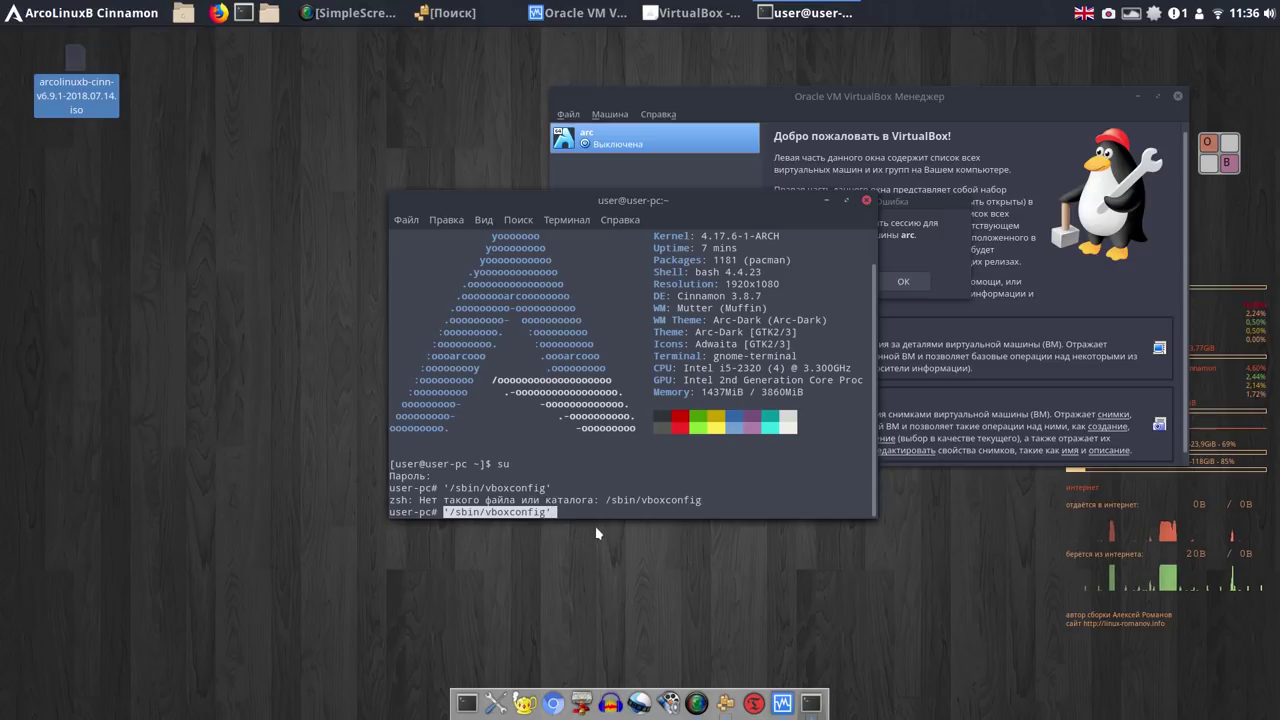
{"action": "key", "text": "BackSpace"}
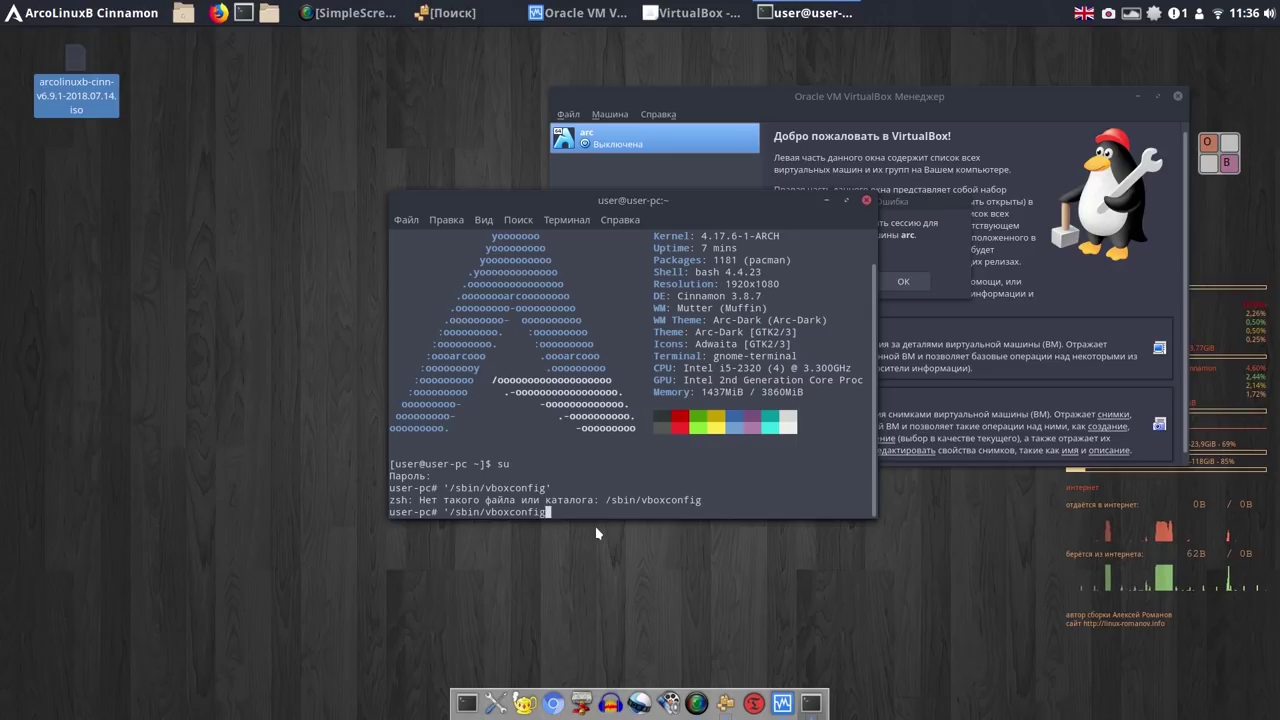
{"action": "key", "text": "Return"}
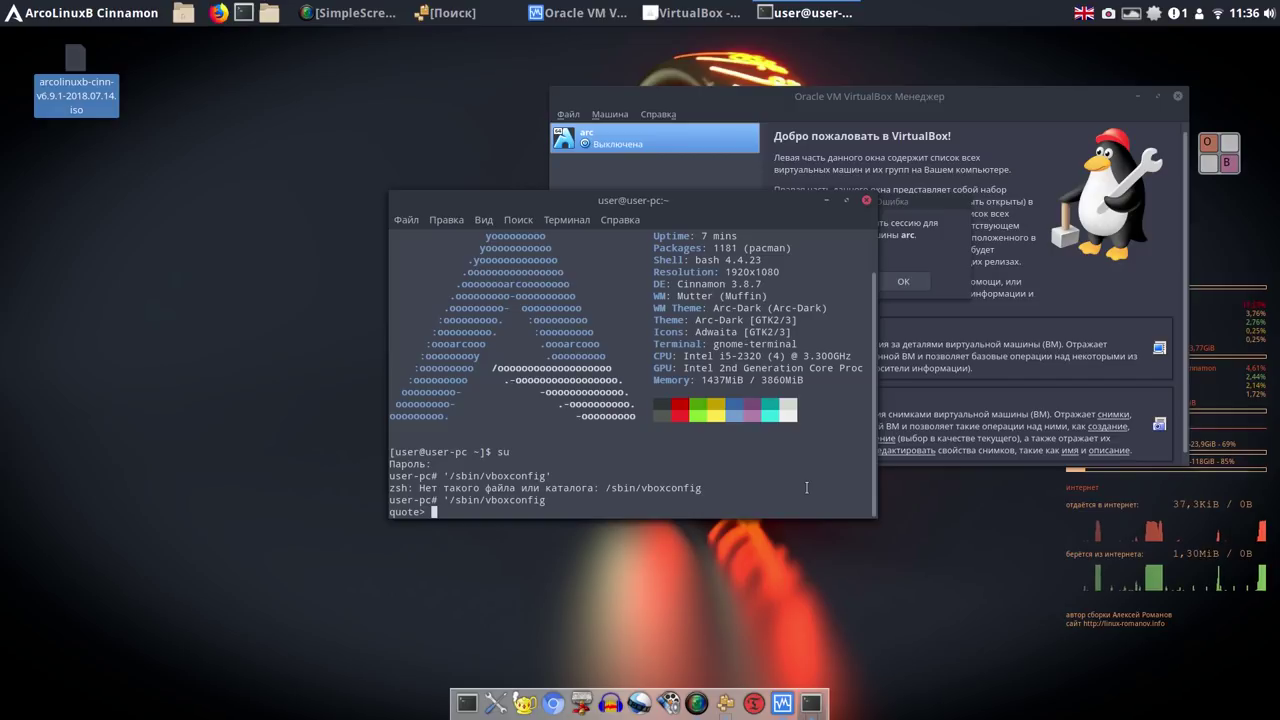
Try to run /sbin/vboxconfig without quotes at the continuation prompt, and close the terminal despite its running process.
{"action": "right_click", "coordinate": [641, 508]}
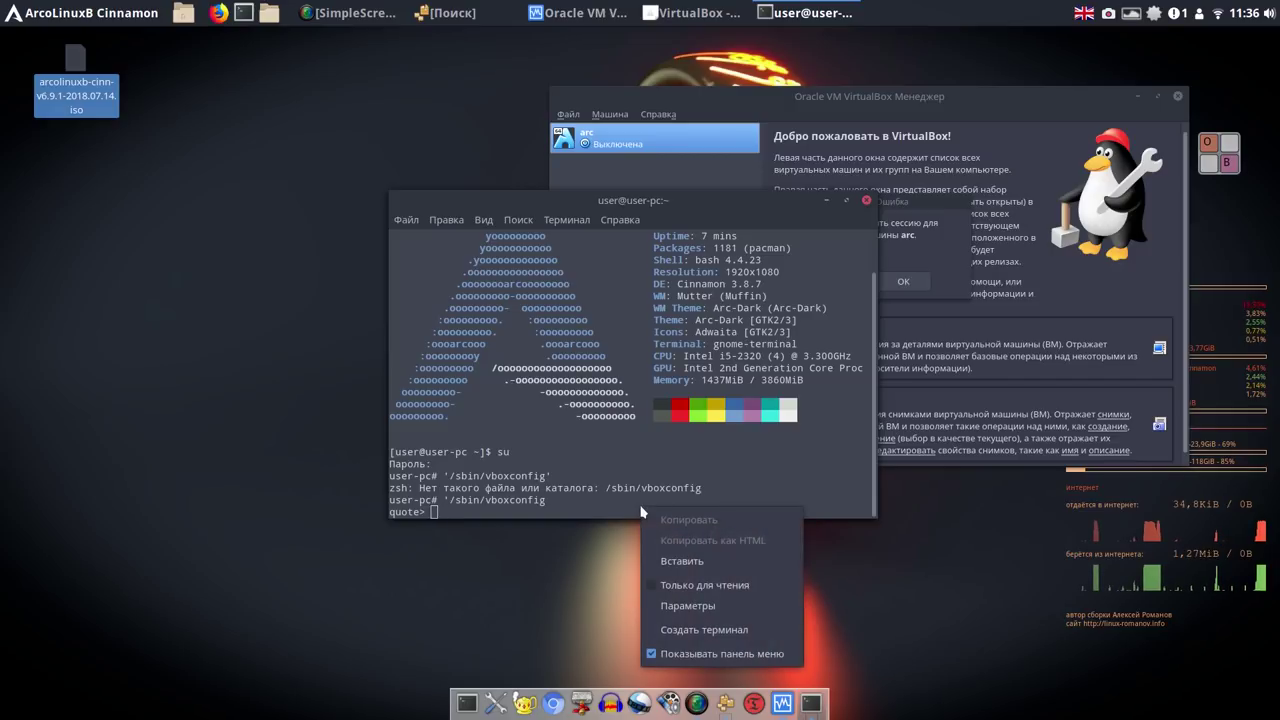
{"action": "left_click", "coordinate": [684, 560]}
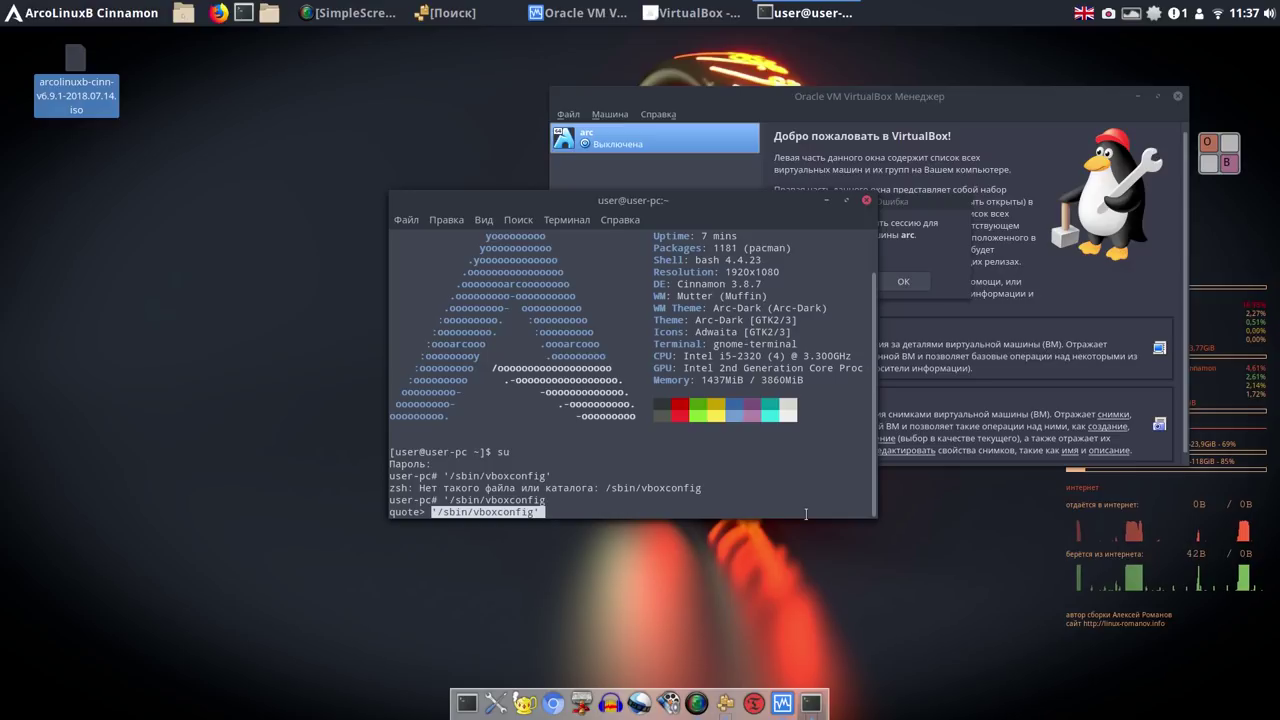
{"action": "key", "text": "BackSpace"}
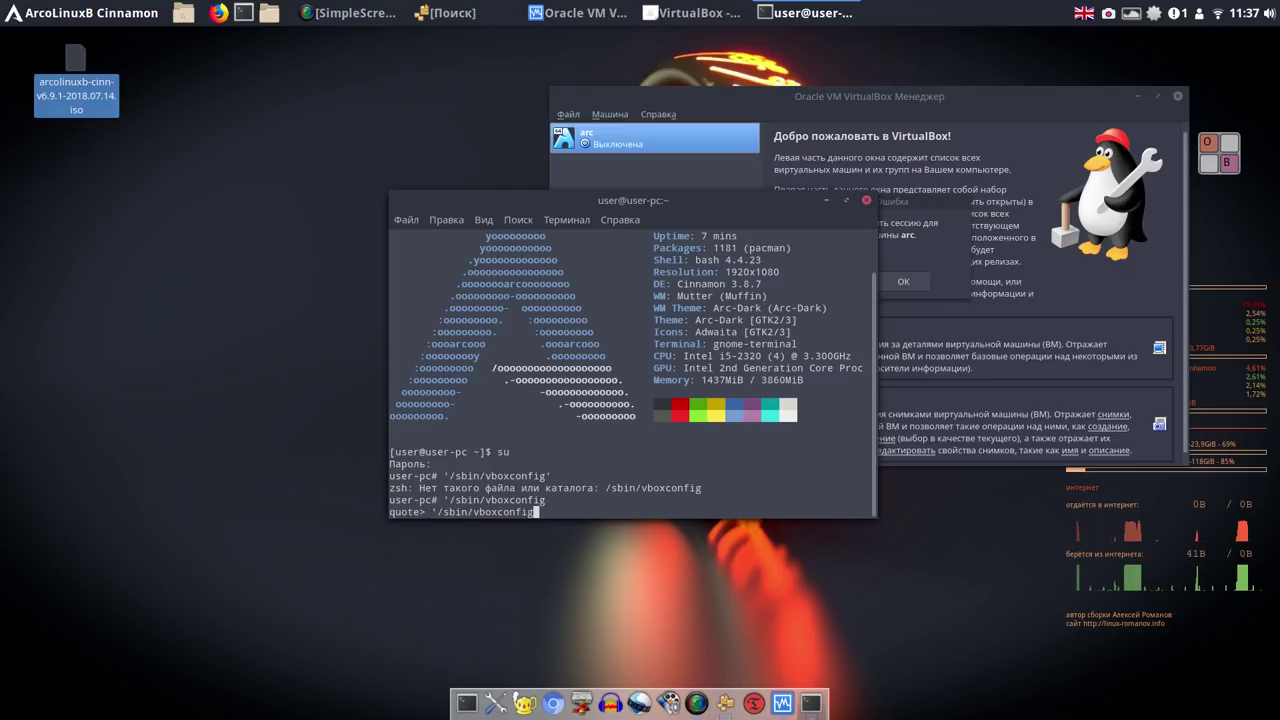
{"action": "key", "text": "Home"}
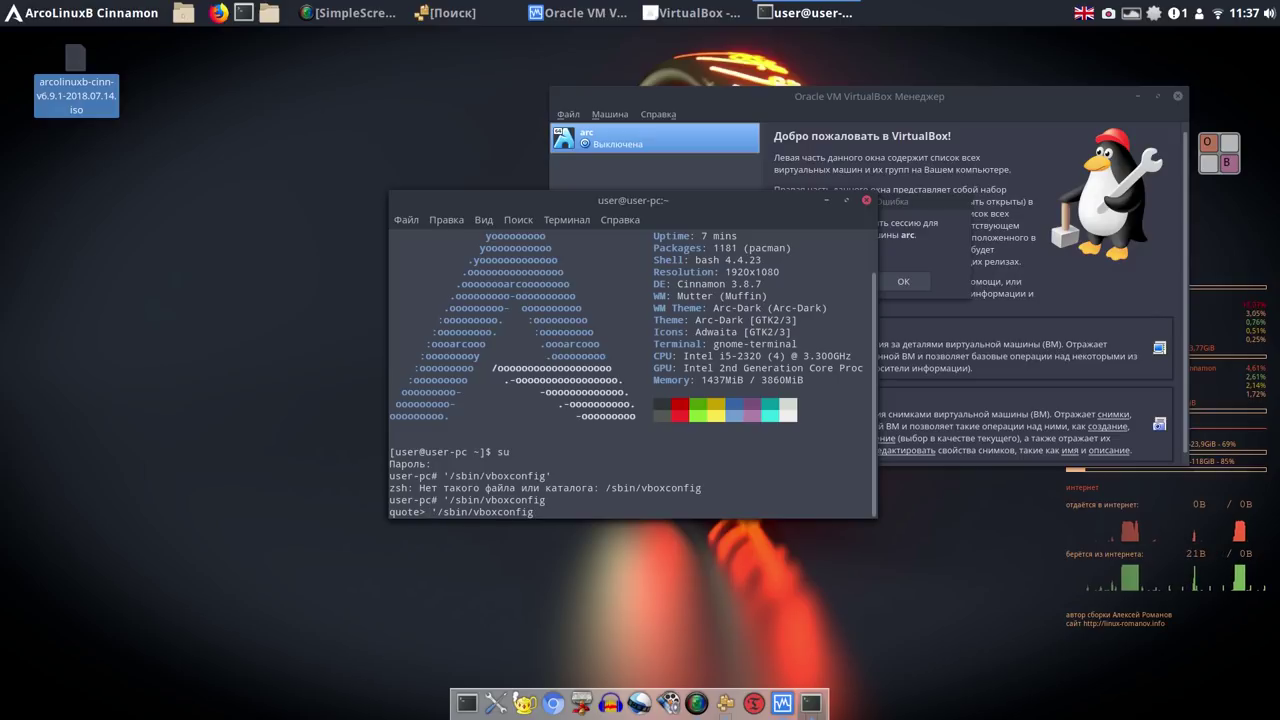
{"action": "key", "text": "BackSpace"}
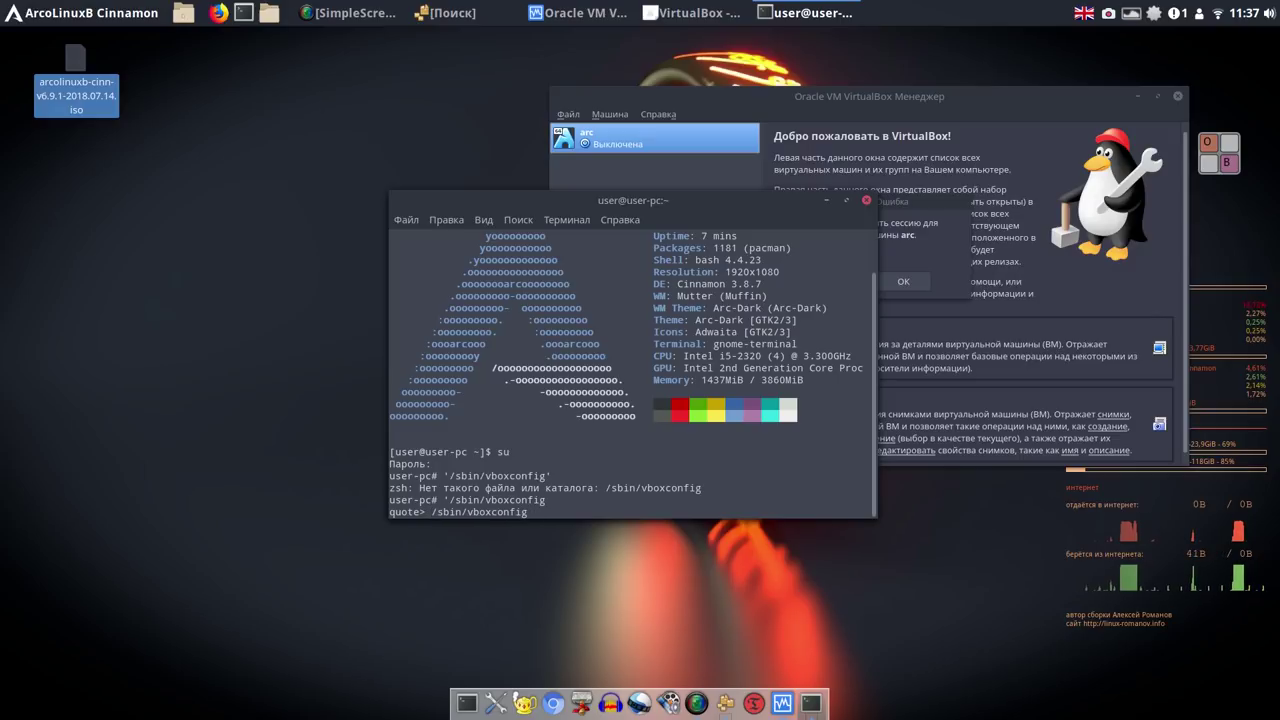
{"action": "key", "text": "Return"}
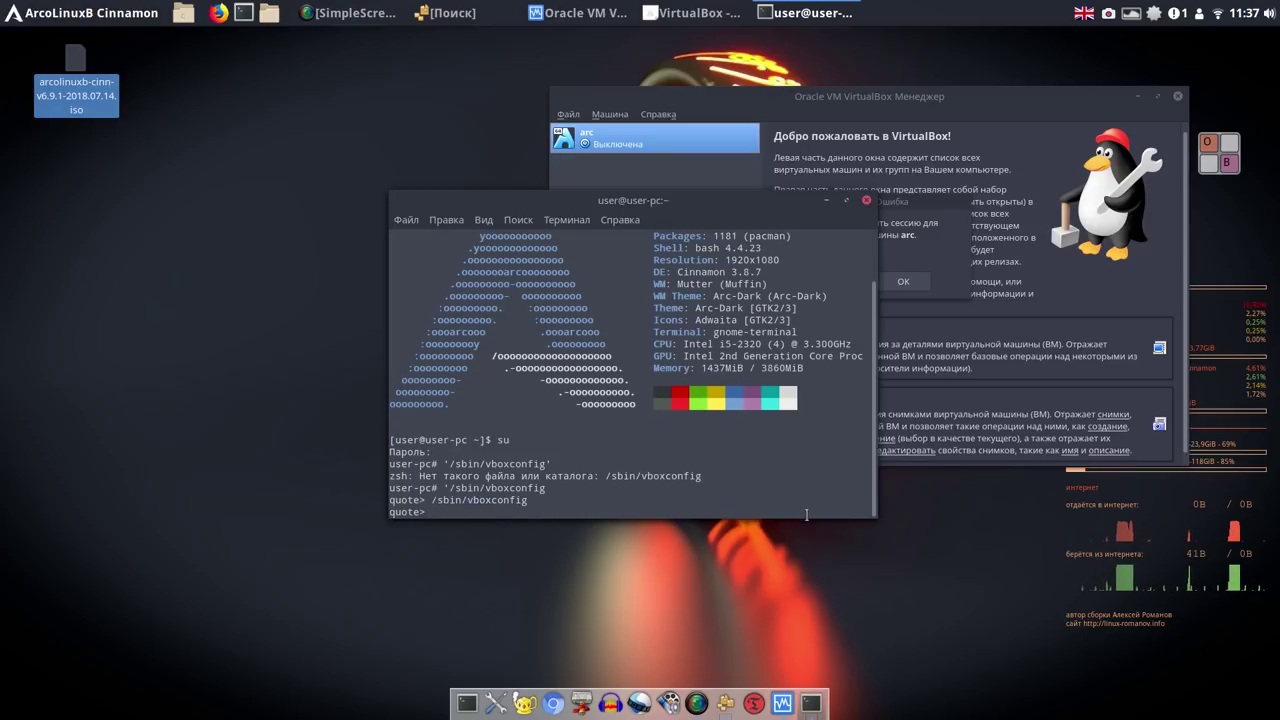
{"action": "left_click", "coordinate": [866, 202]}
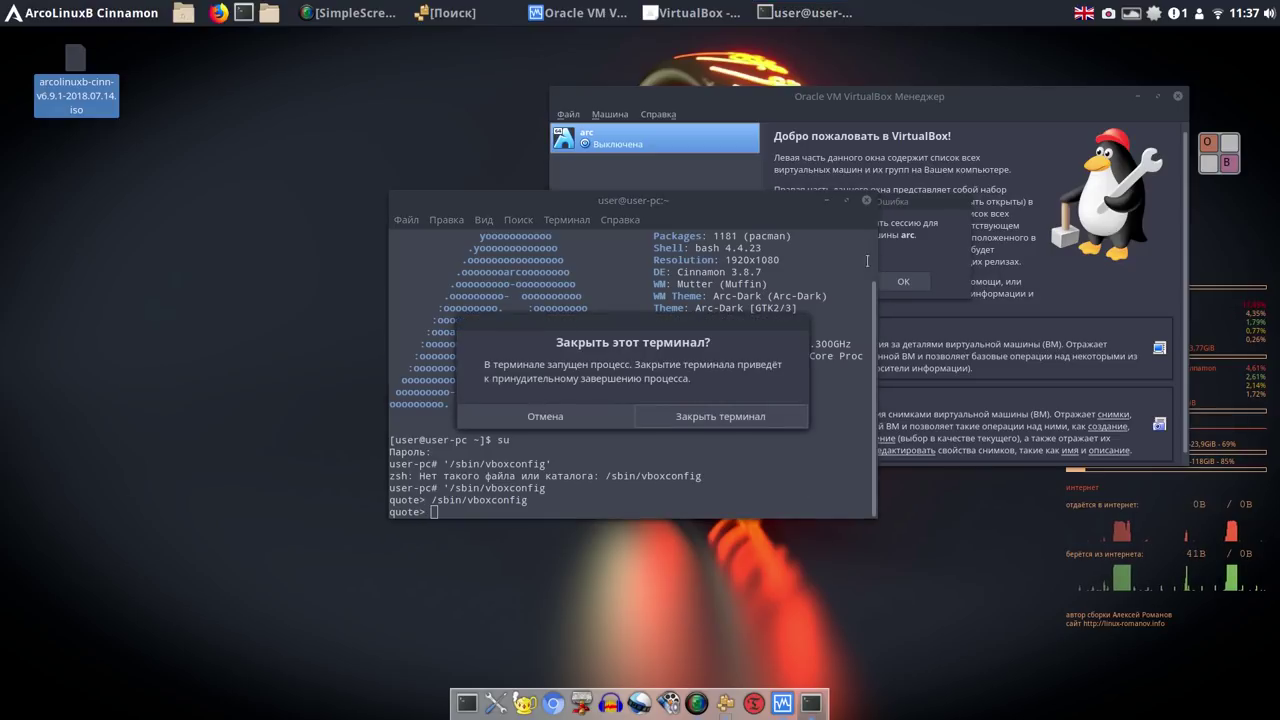
{"action": "left_click", "coordinate": [737, 414]}
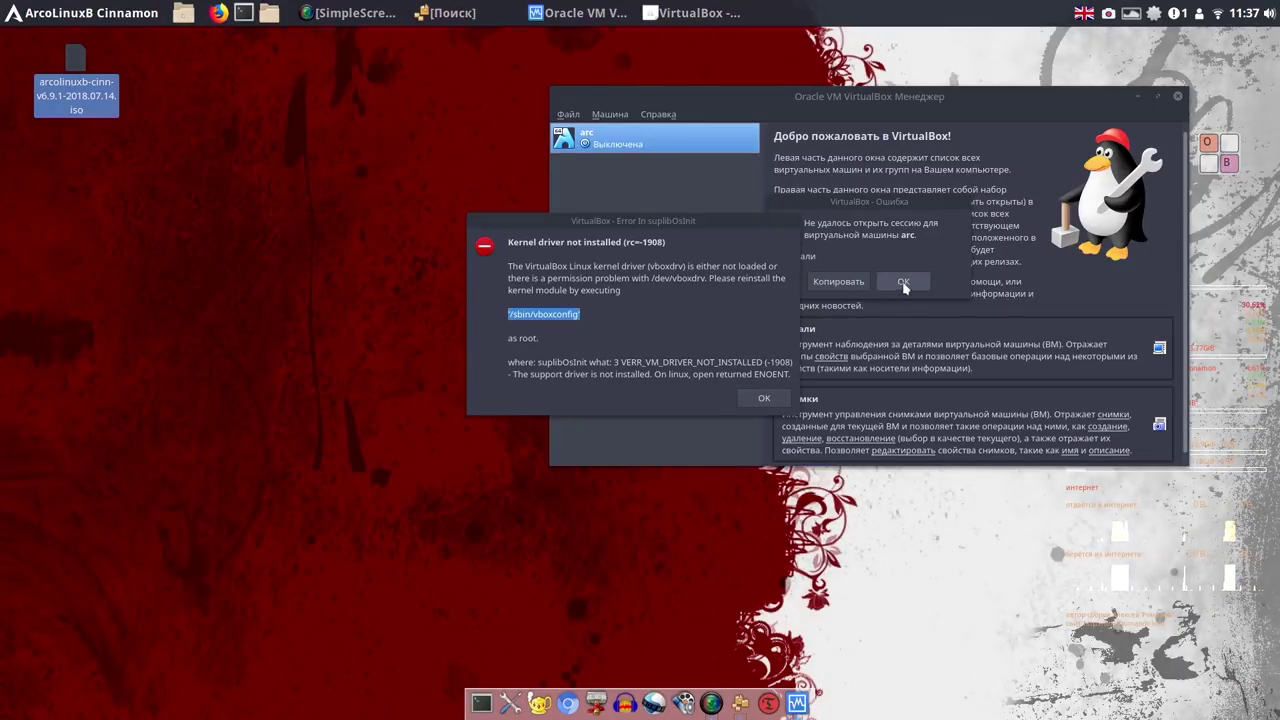
Dismiss the kernel driver errors, try to start the arc virtual machine again, and close the VirtualBox manager.
{"action": "left_click", "coordinate": [766, 397]}
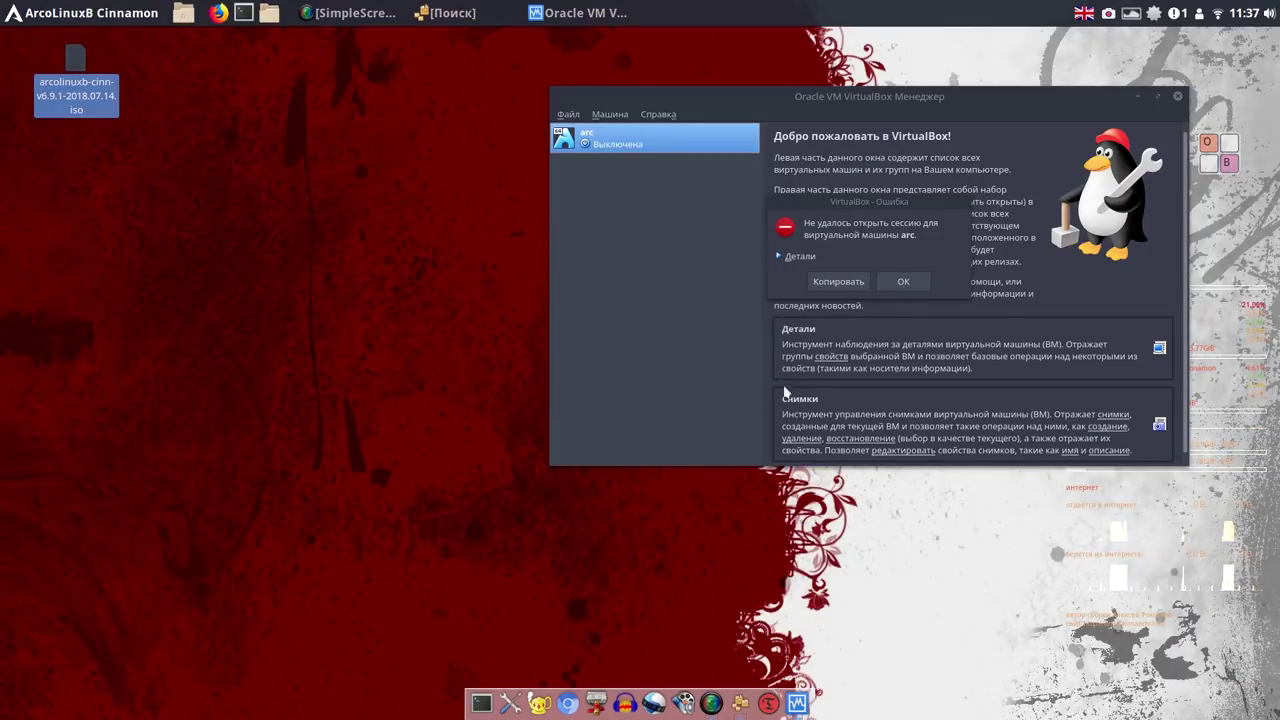
{"action": "left_click", "coordinate": [903, 283]}
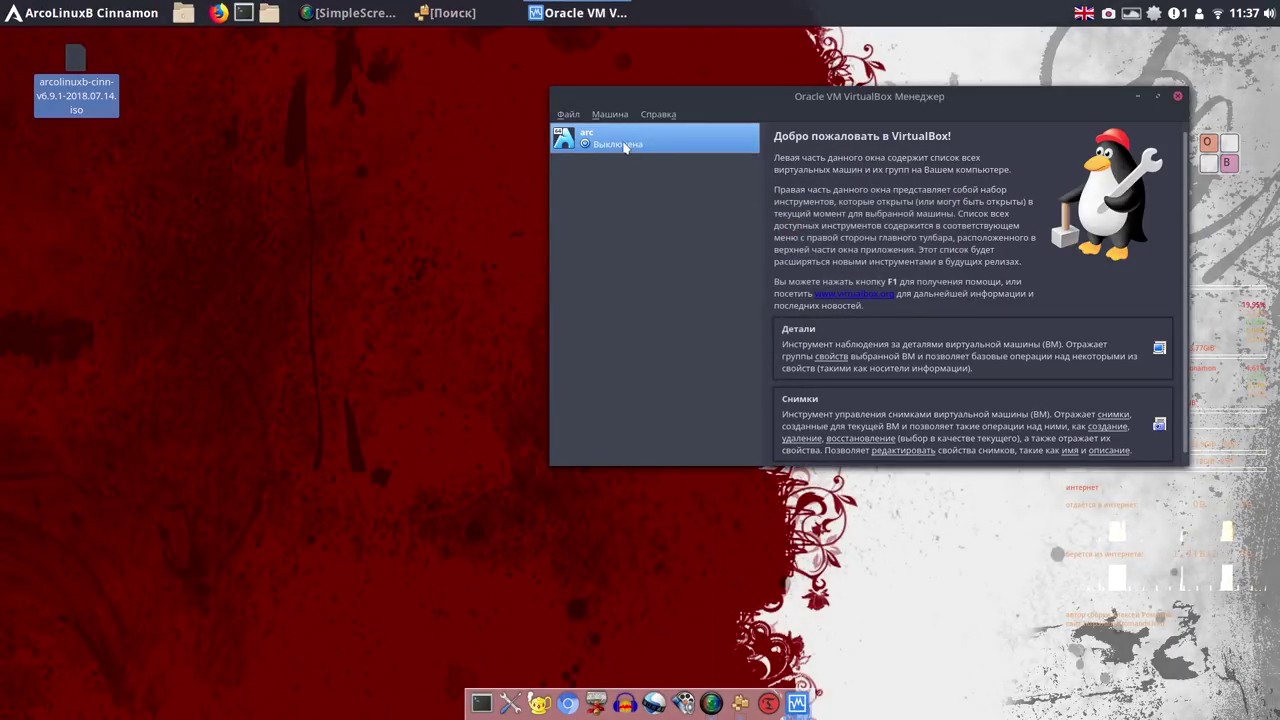
{"action": "right_click", "coordinate": [624, 146]}
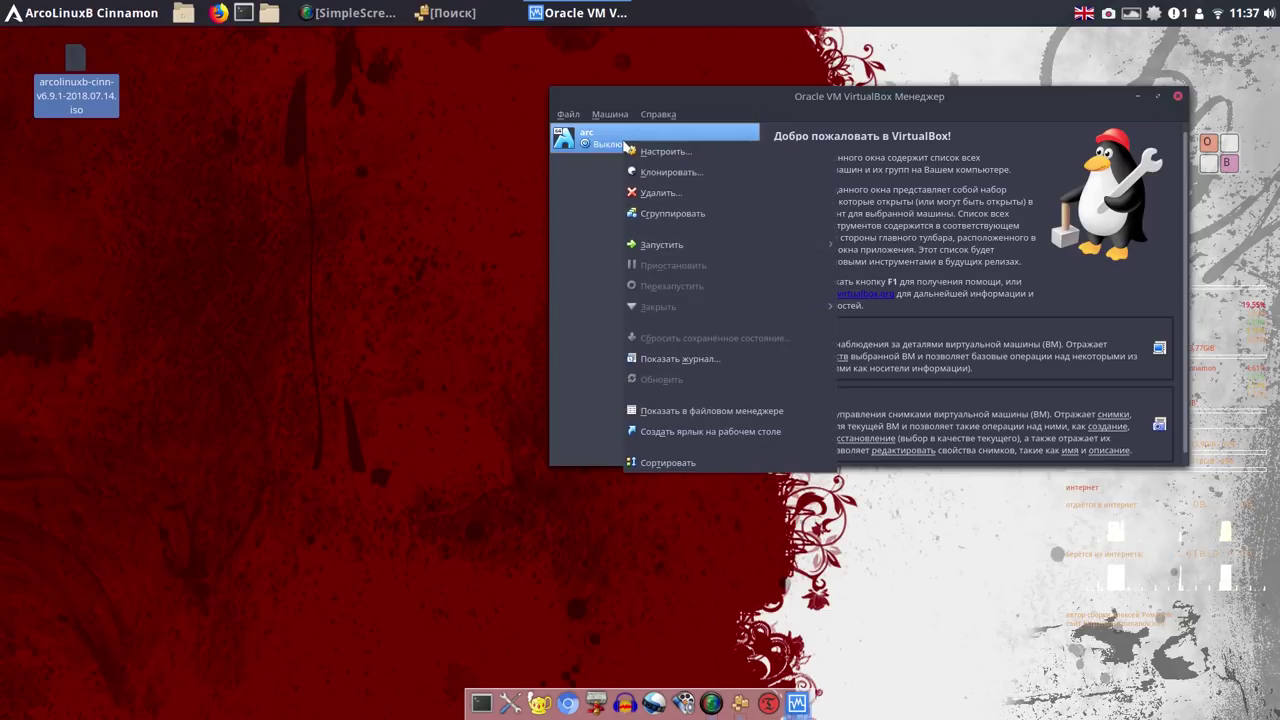
{"action": "mouse_move", "coordinate": [680, 245]}
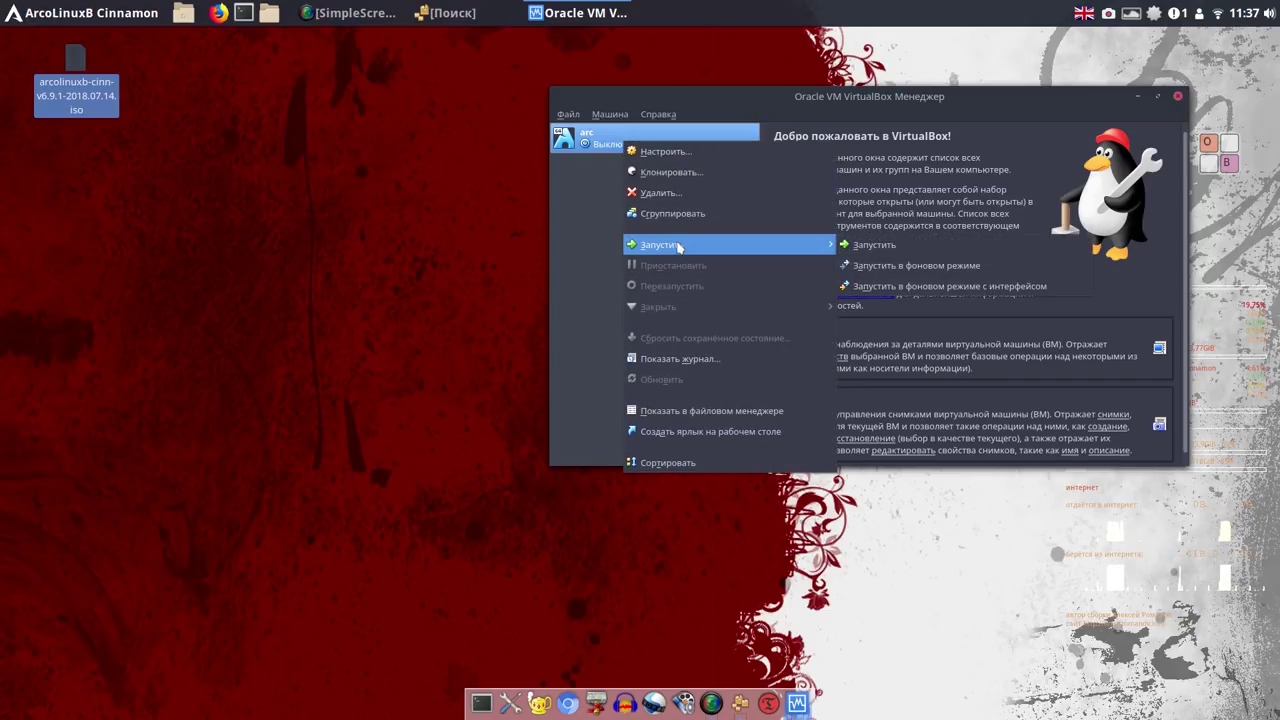
{"action": "left_click", "coordinate": [890, 245]}
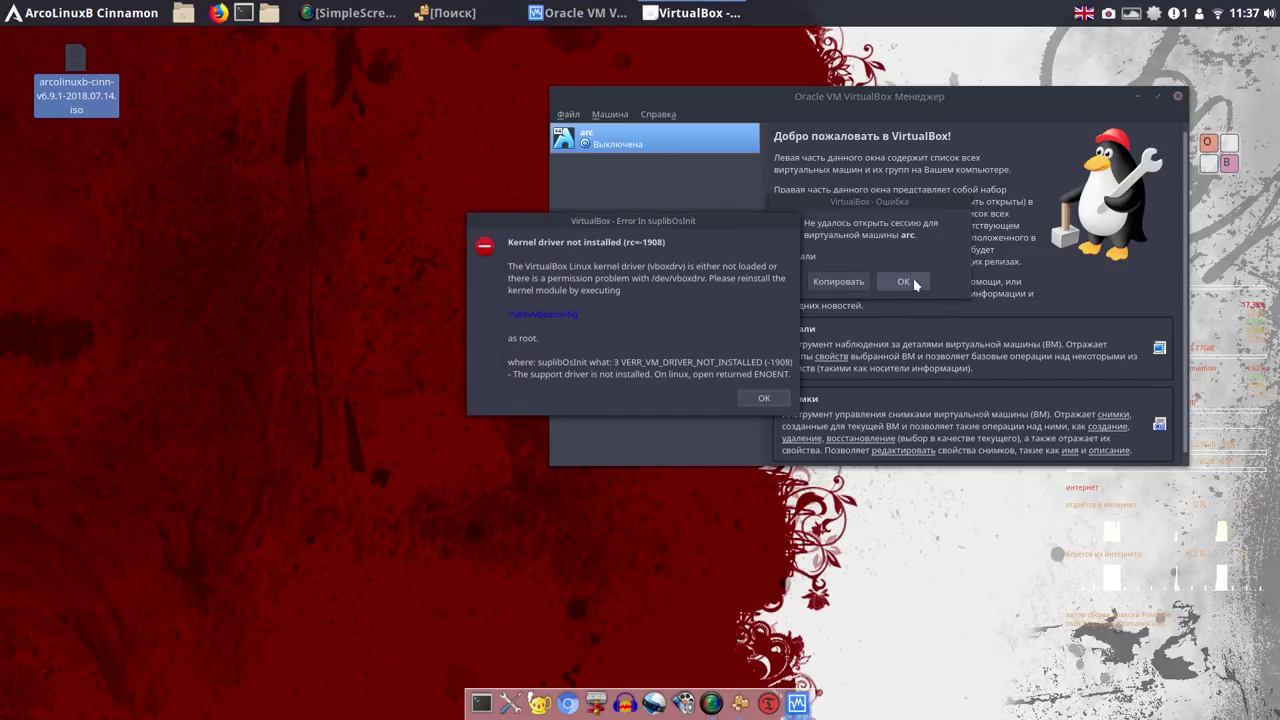
{"action": "left_click", "coordinate": [765, 398]}
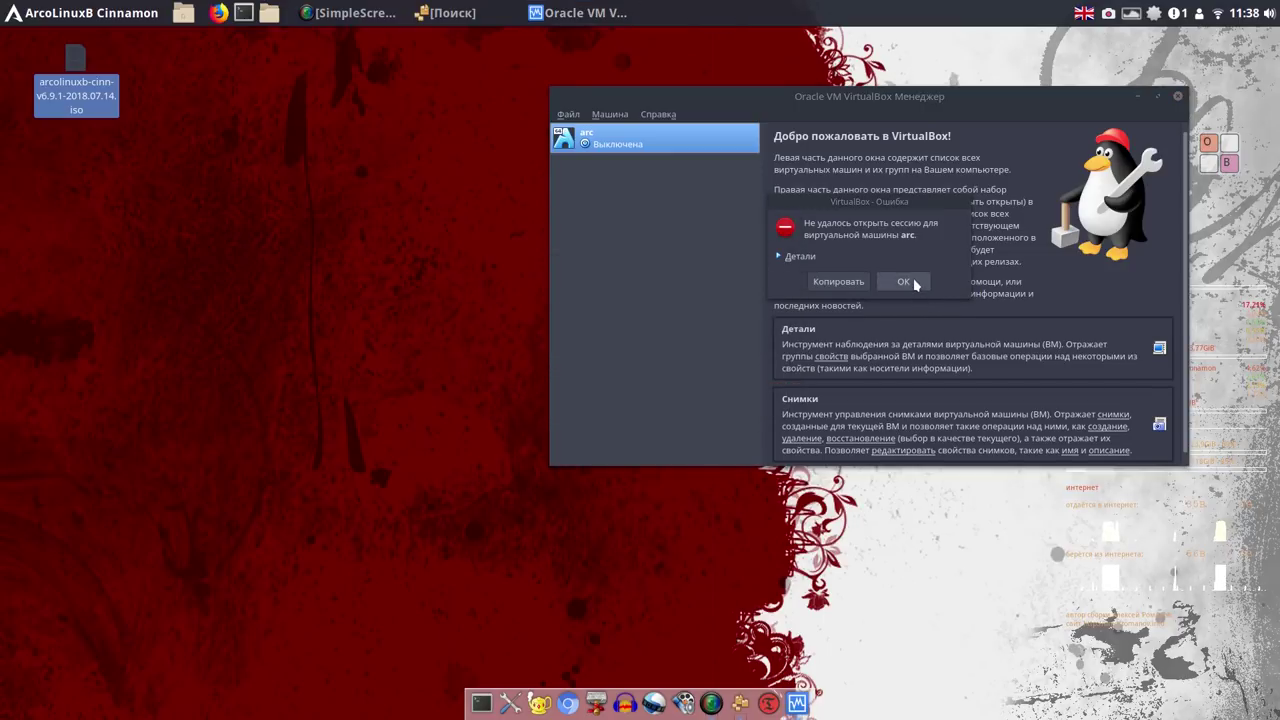
{"action": "left_click", "coordinate": [904, 282]}
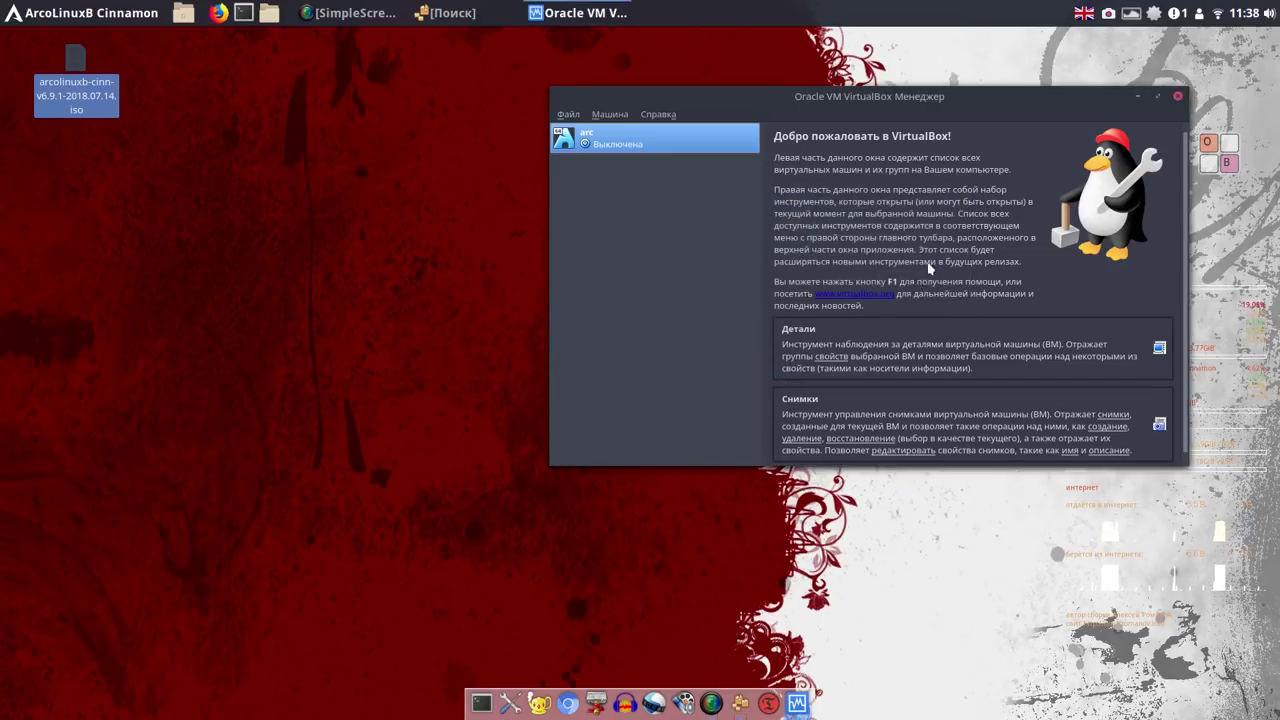
{"action": "left_click", "coordinate": [1180, 96]}
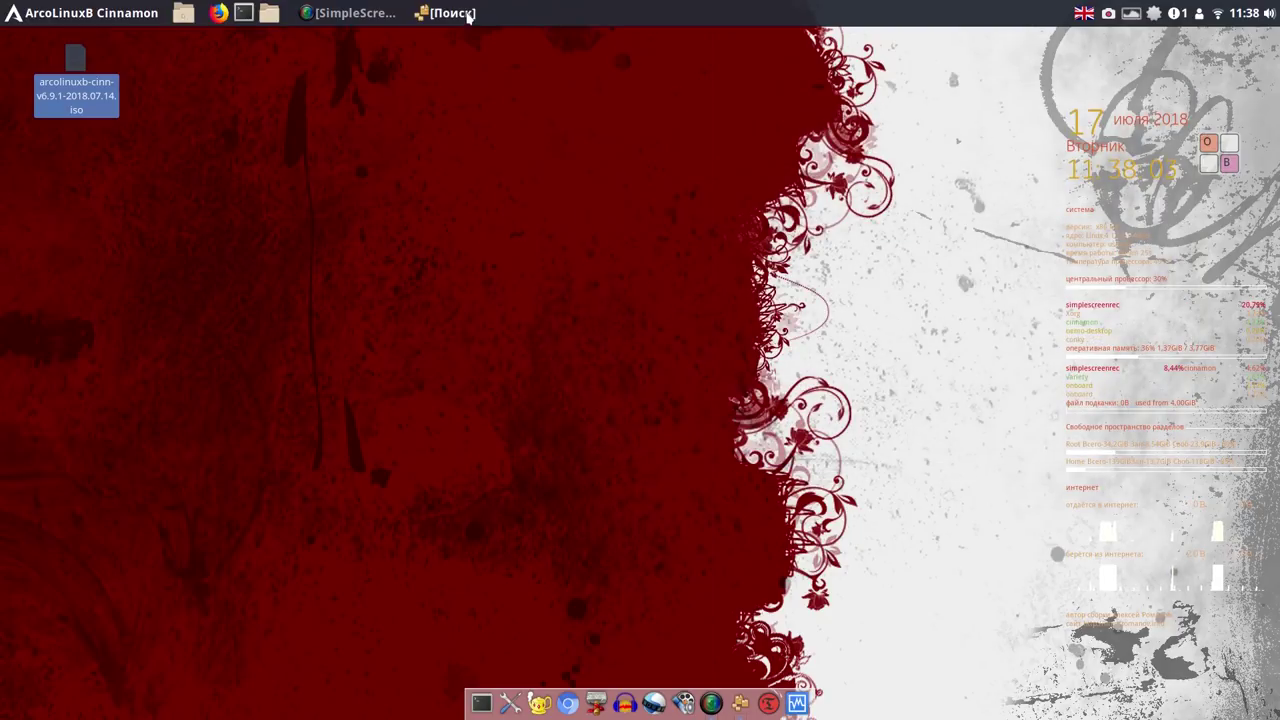
Switch to the package manager, refresh its package databases and close it.
{"action": "left_click", "coordinate": [468, 16]}
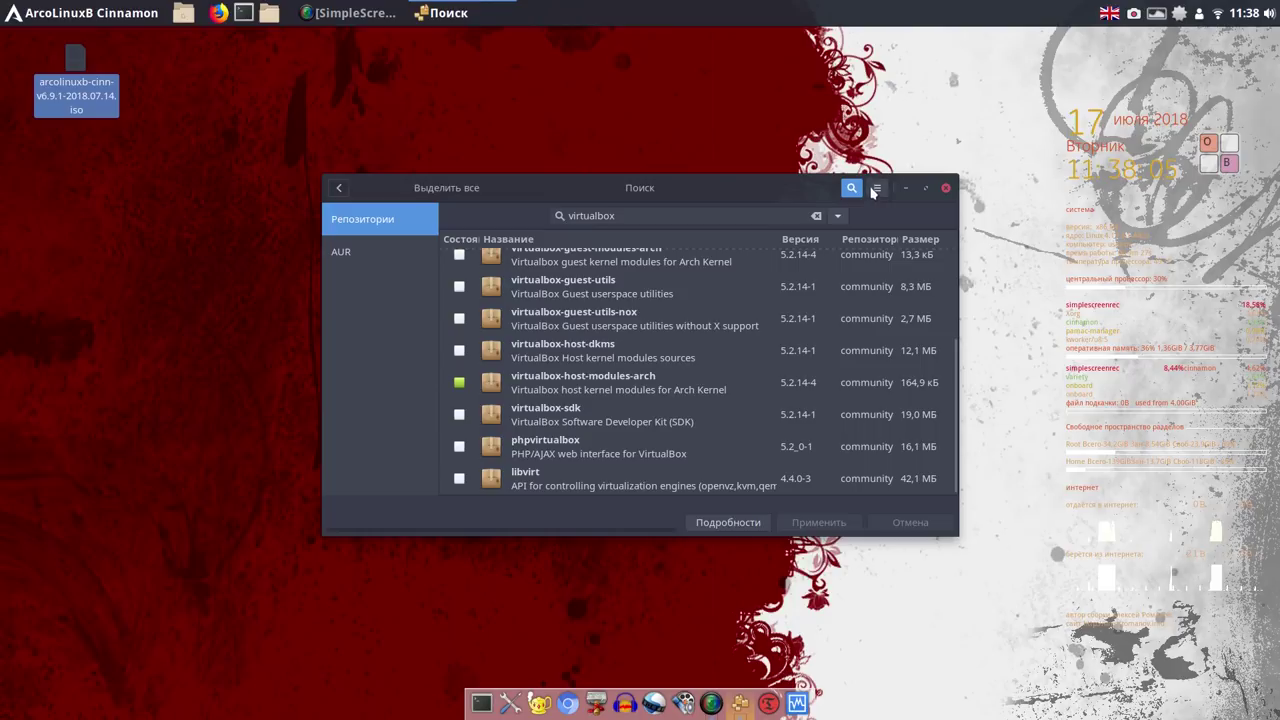
{"action": "left_click", "coordinate": [876, 189]}
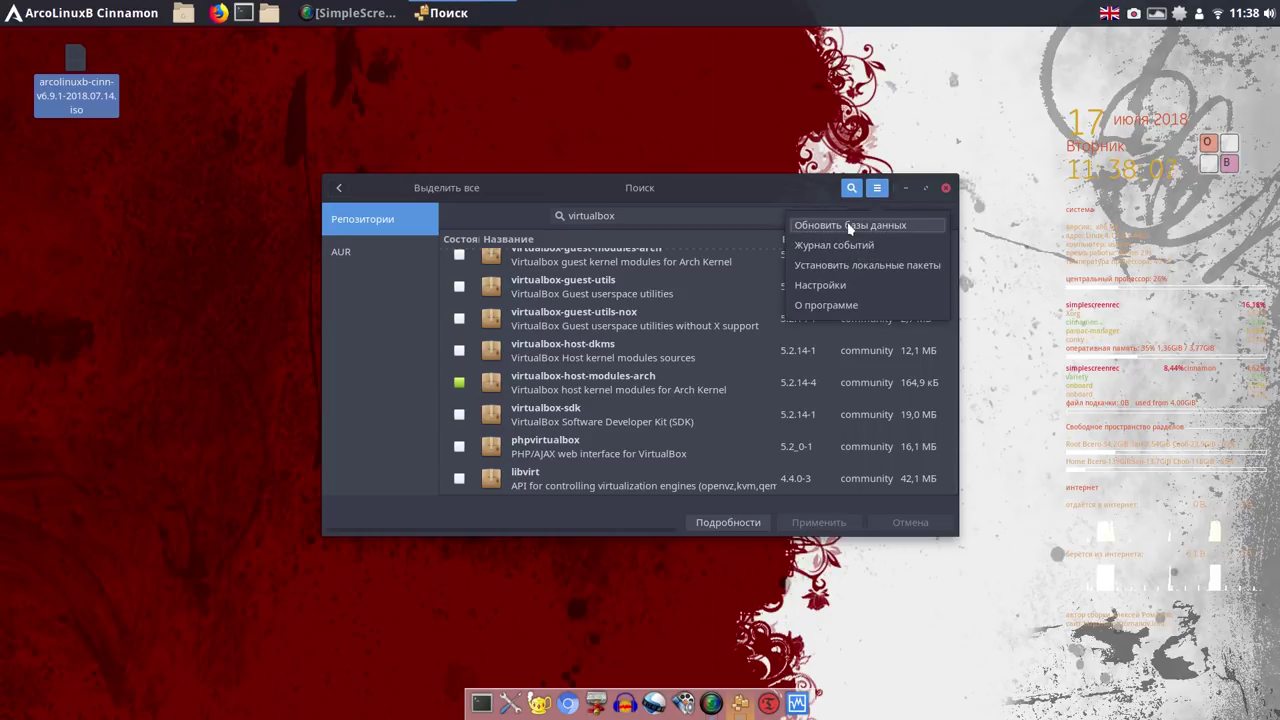
{"action": "left_click", "coordinate": [849, 226]}
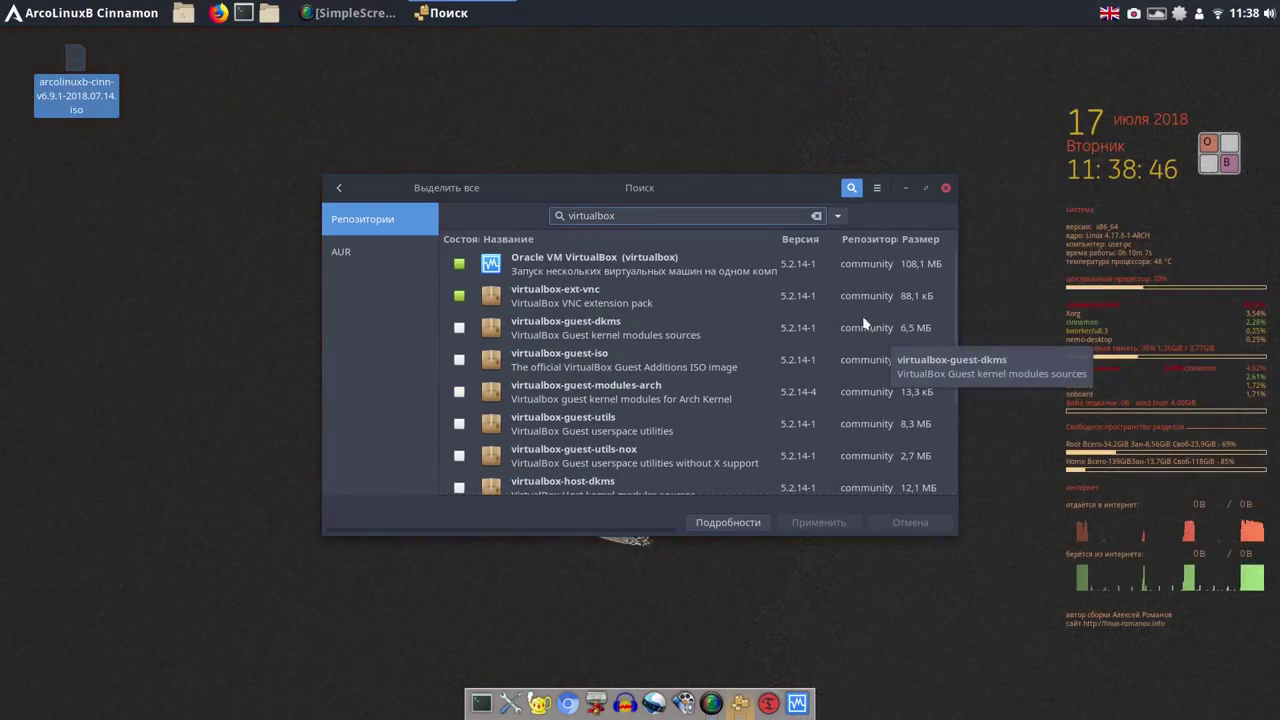
{"action": "left_click", "coordinate": [945, 189]}
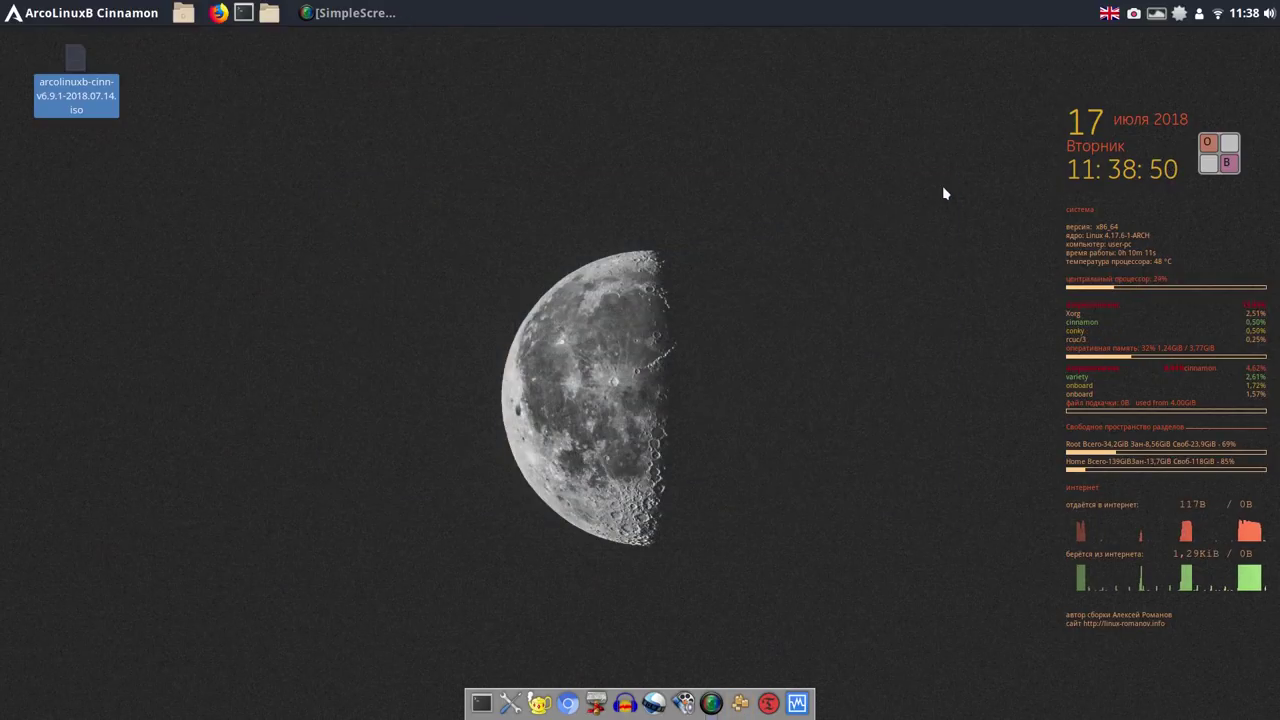
{"action": "left_click", "coordinate": [1134, 15]}
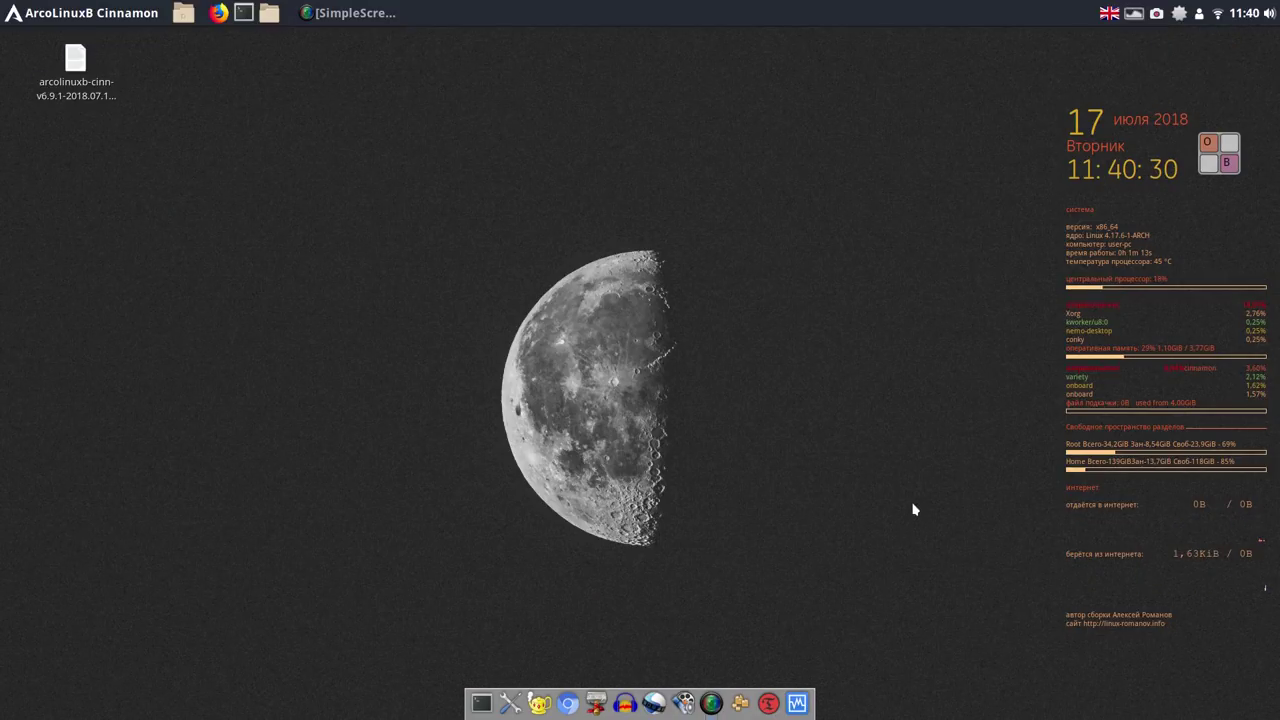
Open VirtualBox, start the arc virtual machine and boot ArcoLinux (x86_64) from its live medium.
{"action": "left_click", "coordinate": [799, 705]}
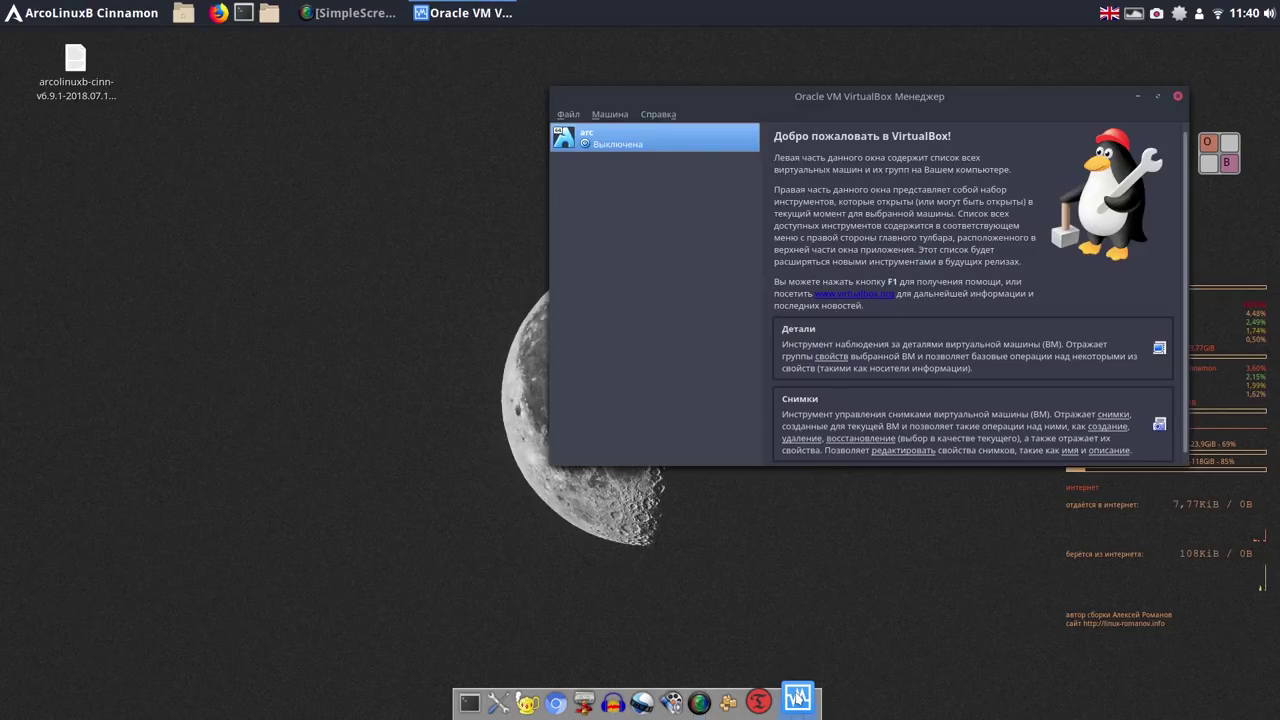
{"action": "right_click", "coordinate": [641, 136]}
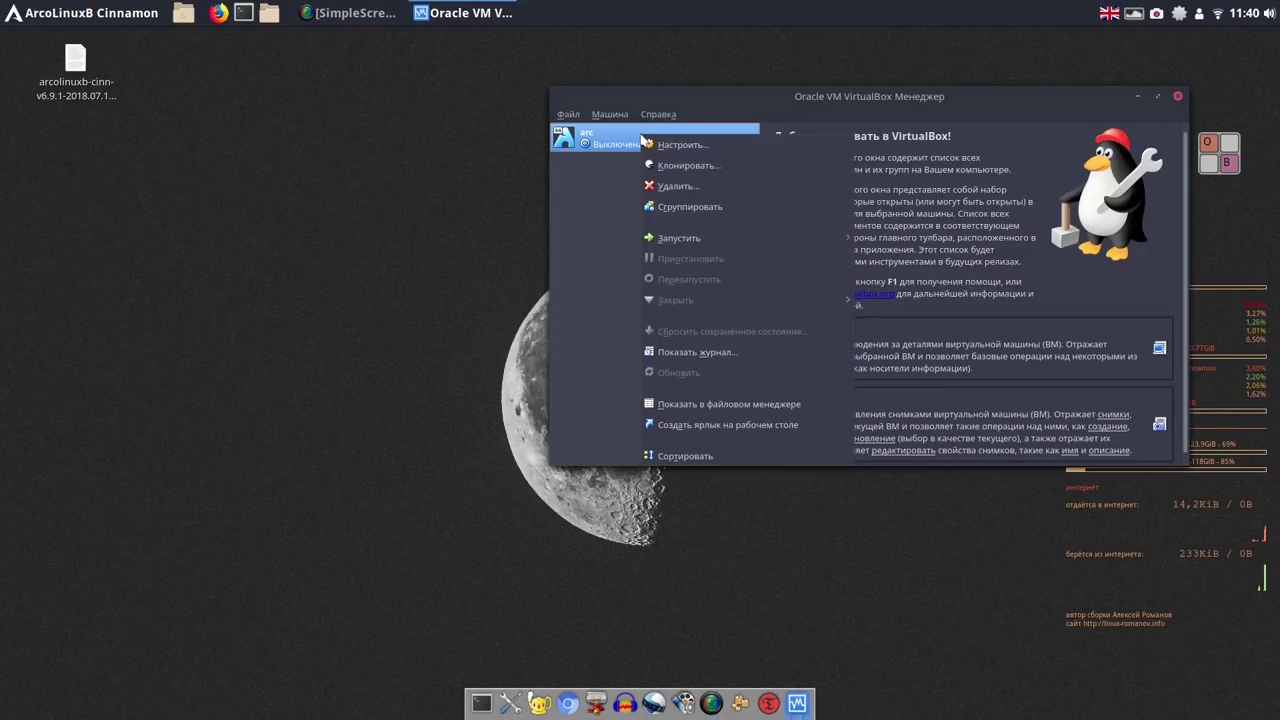
{"action": "mouse_move", "coordinate": [694, 238]}
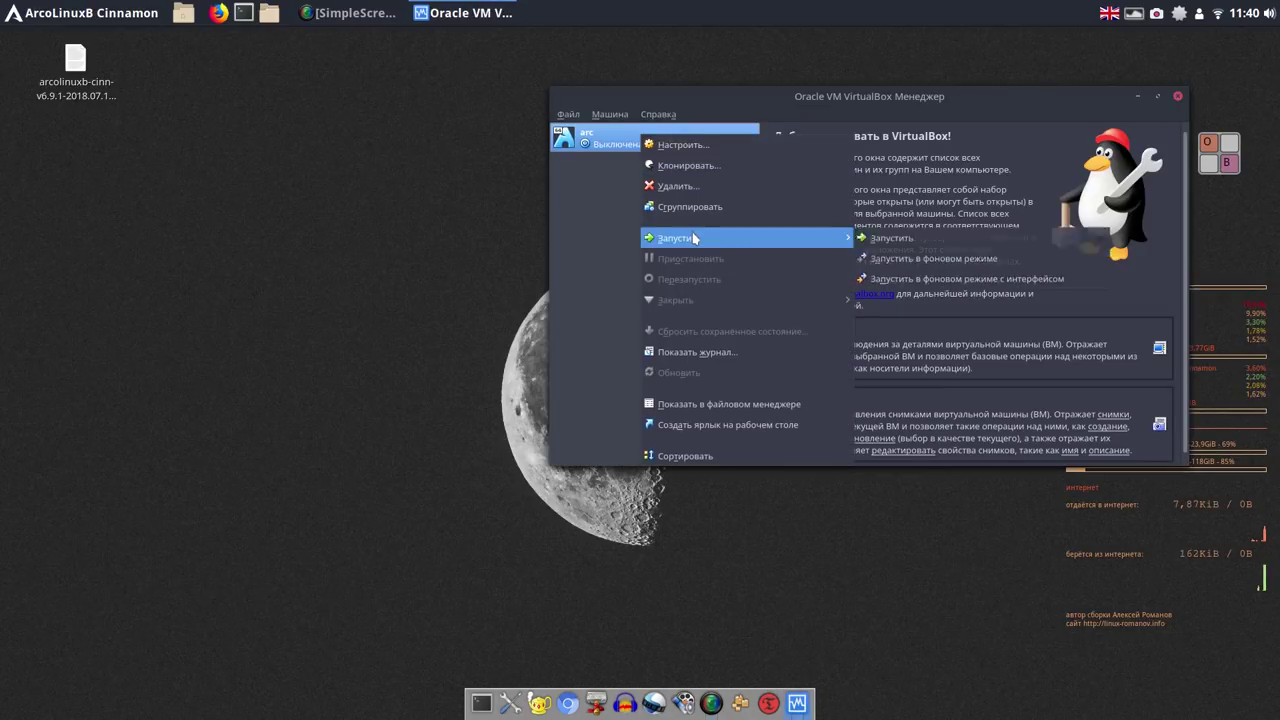
{"action": "left_click", "coordinate": [910, 246]}
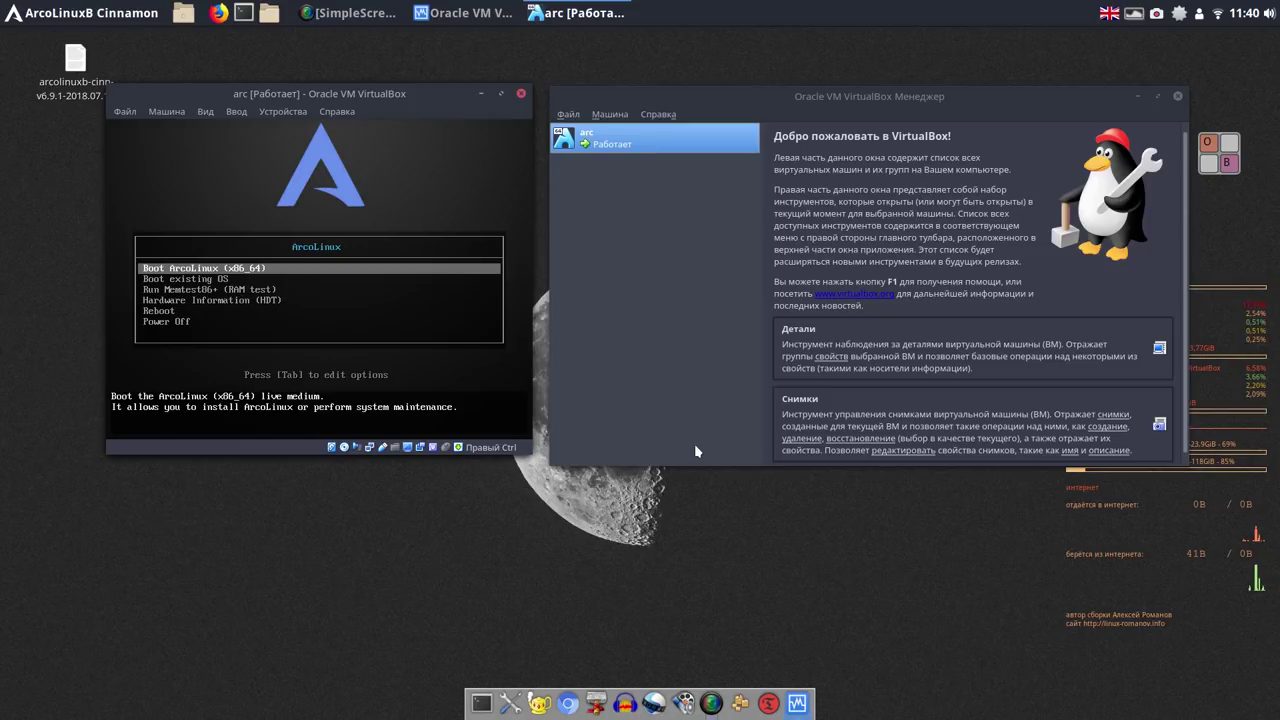
{"action": "key", "text": "Return"}
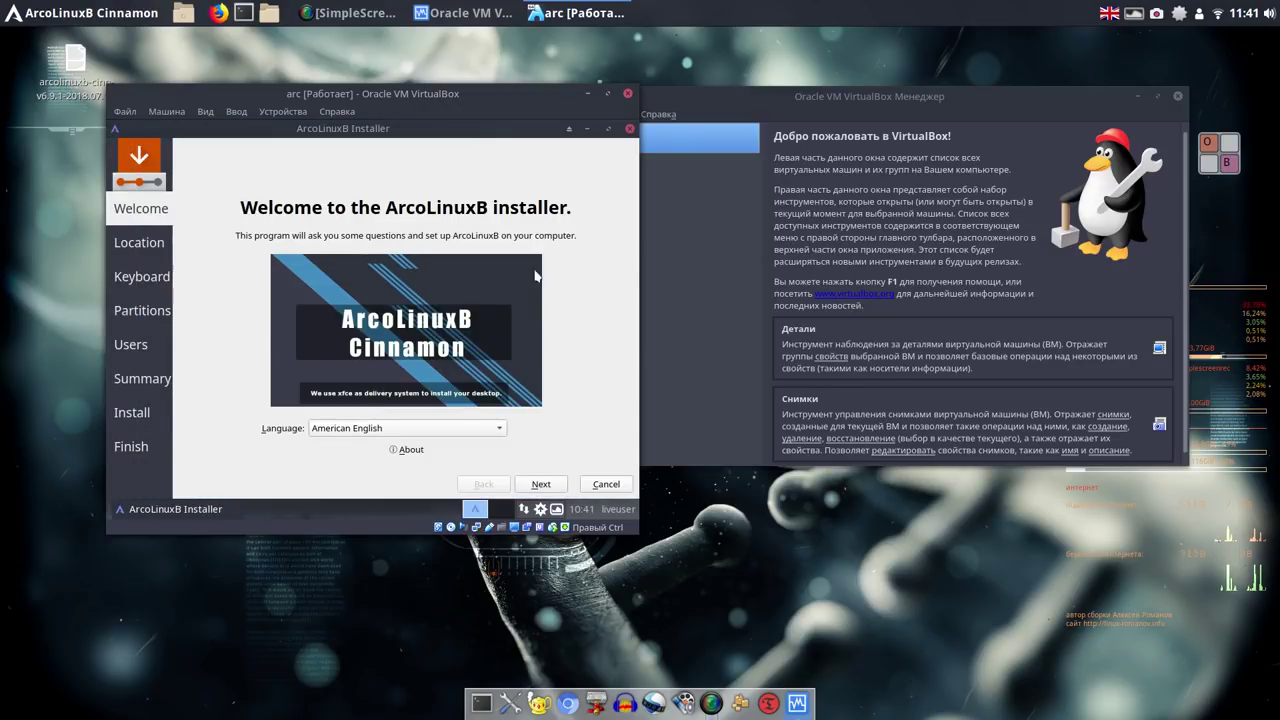
Power off the arc virtual machine and close the VirtualBox manager.
{"action": "left_click", "coordinate": [628, 94]}
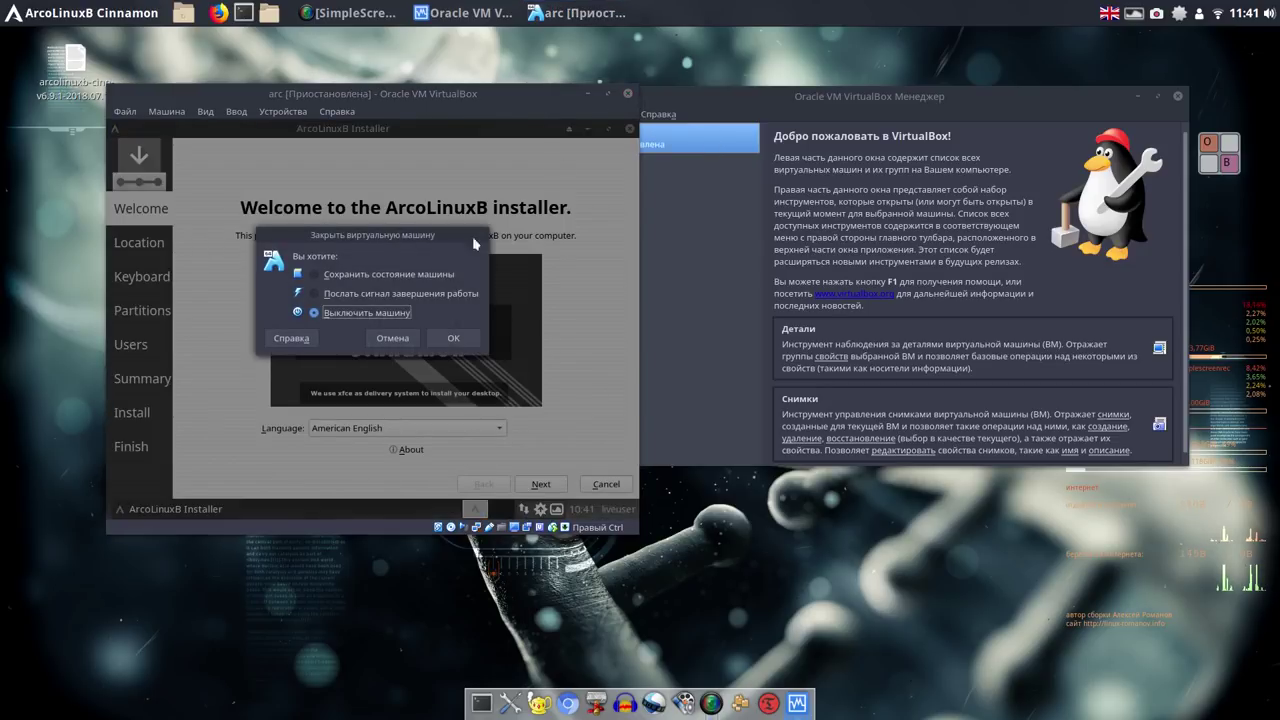
{"action": "left_click", "coordinate": [470, 342]}
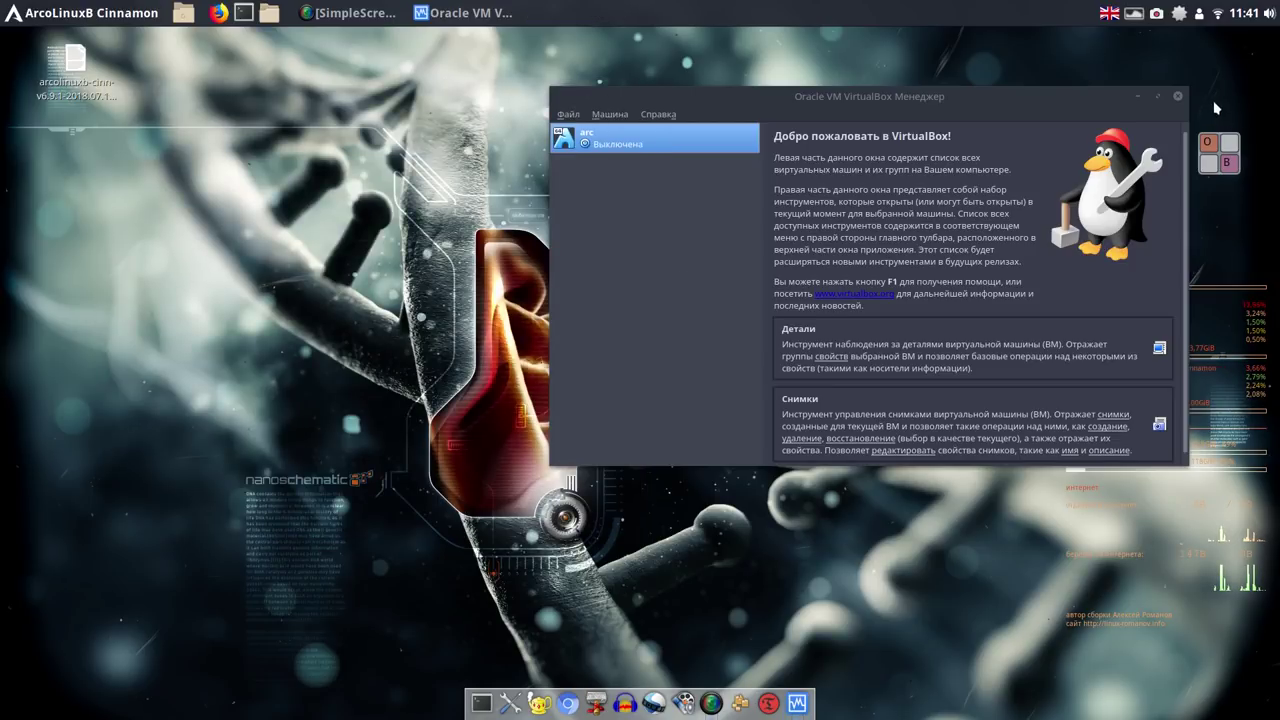
{"action": "left_click", "coordinate": [1177, 96]}
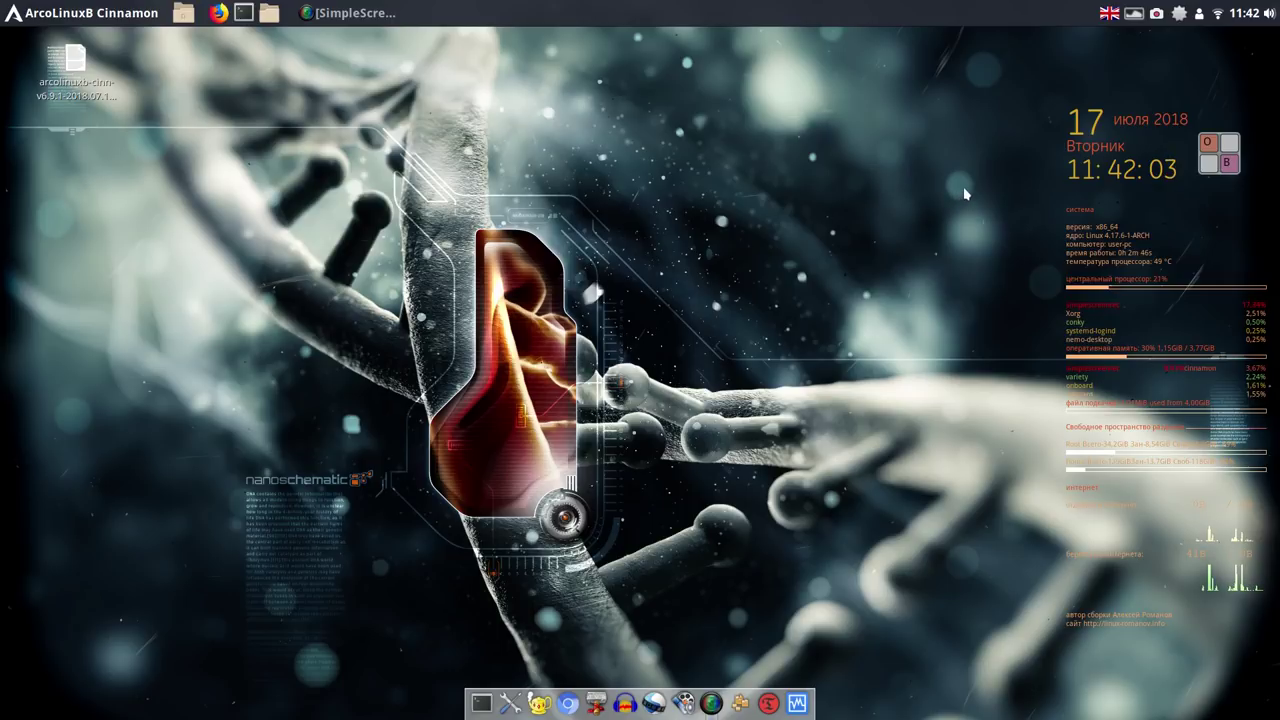
{"action": "left_click", "coordinate": [1157, 15]}
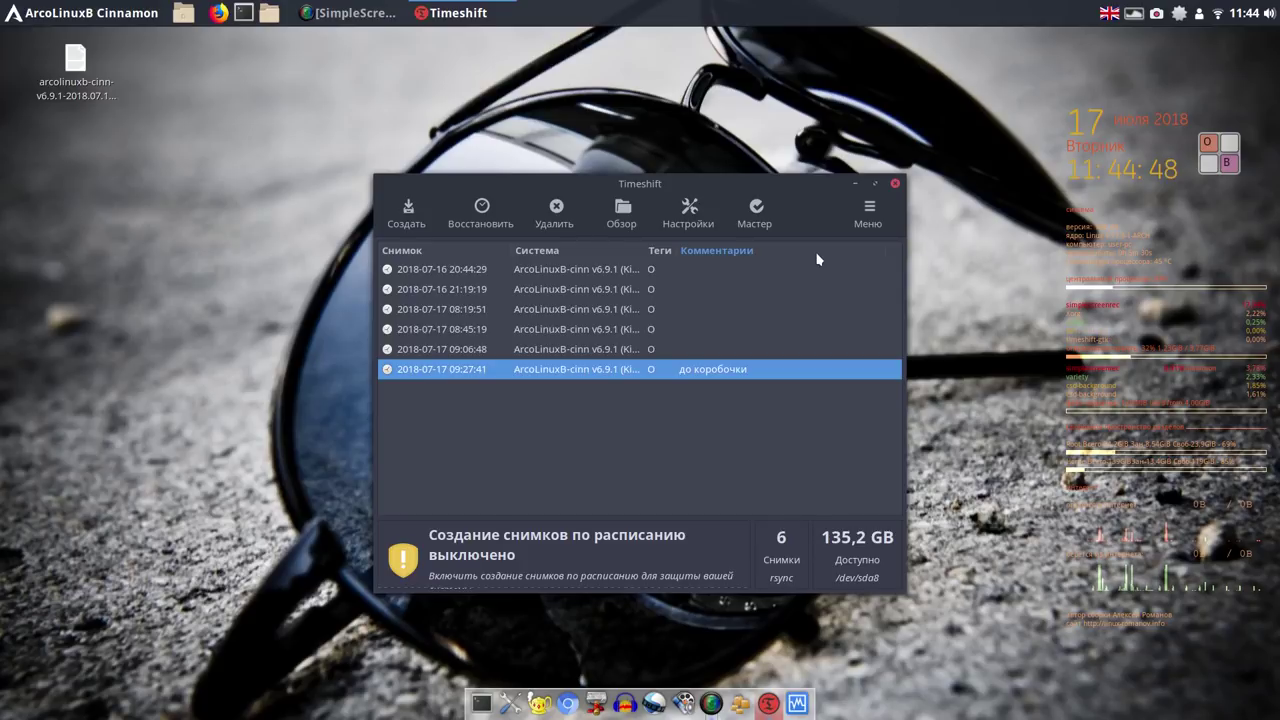
Create a new Timeshift snapshot of the system.
{"action": "left_click_drag", "start_coordinate": [583, 187], "coordinate": [440, 96]}
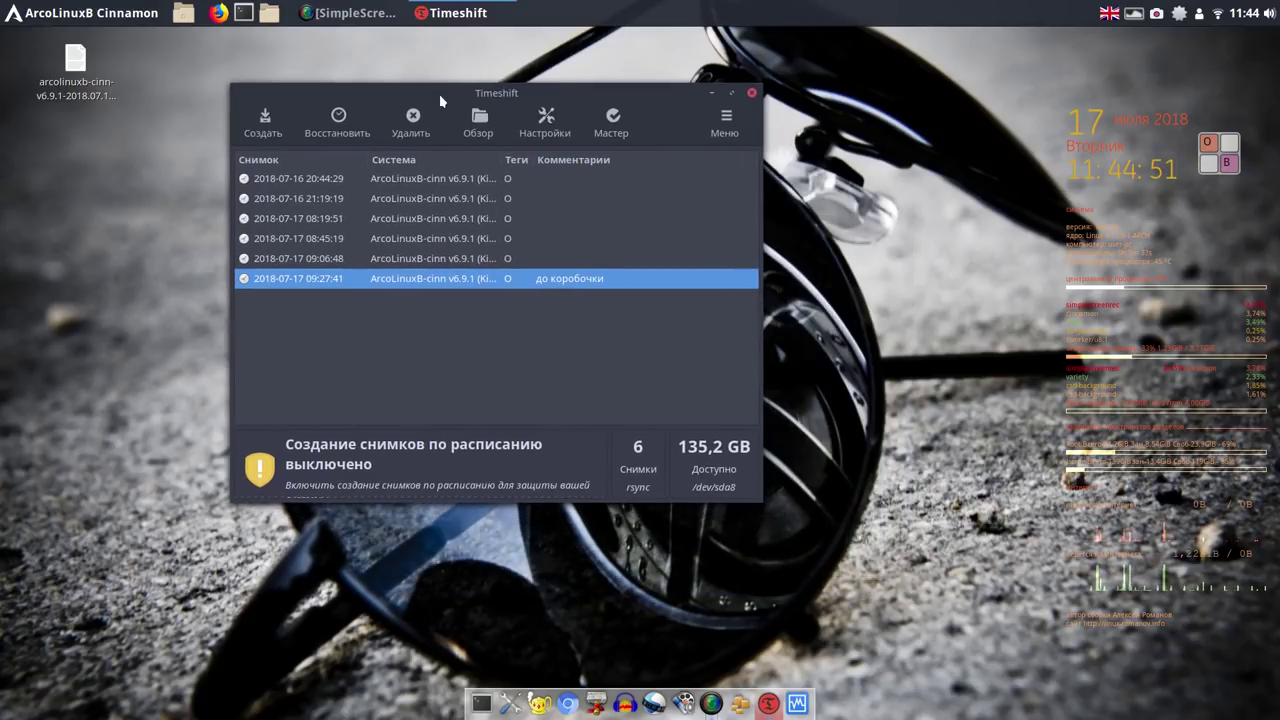
{"action": "left_click", "coordinate": [265, 135]}
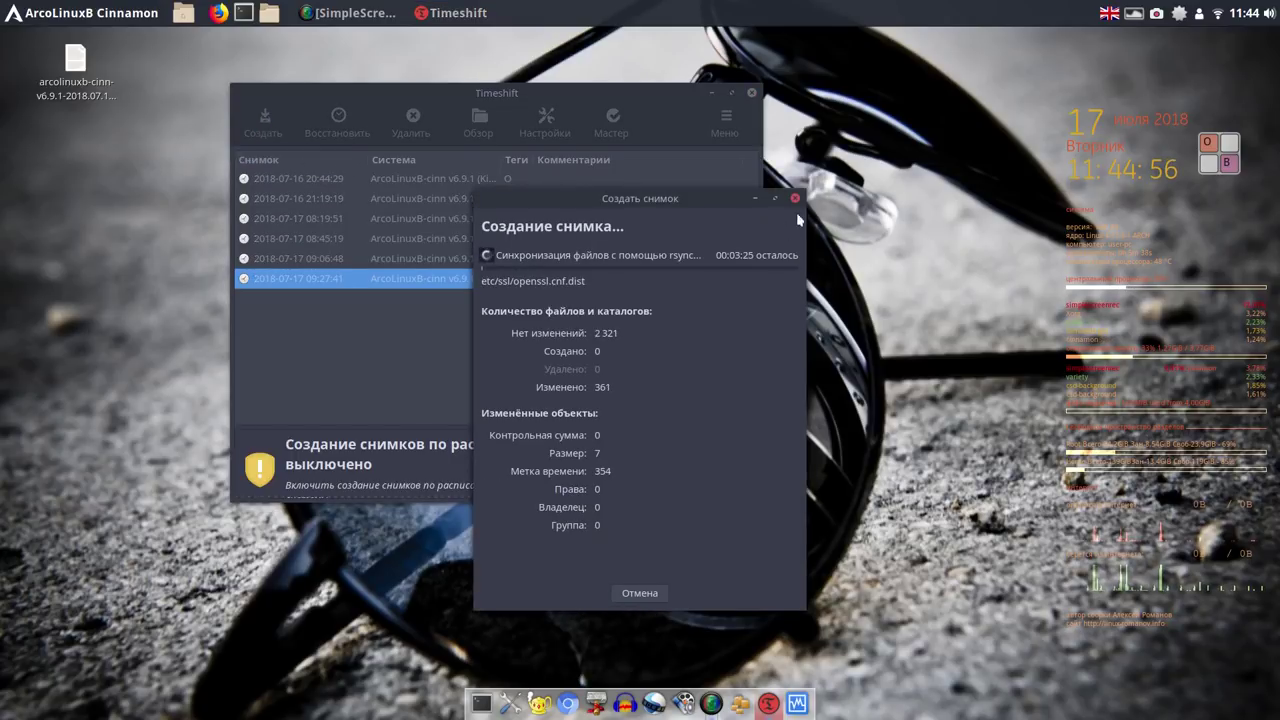
{"action": "right_click", "coordinate": [1157, 15]}
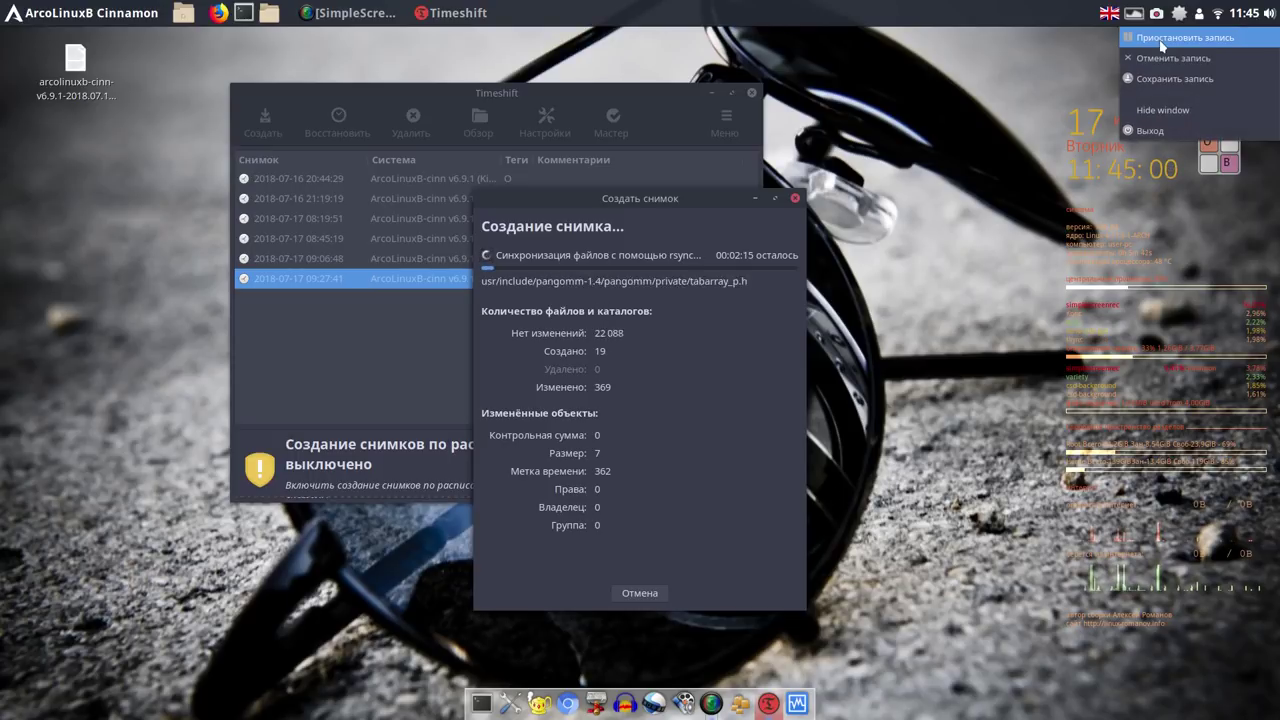
{"action": "left_click", "coordinate": [1161, 39]}
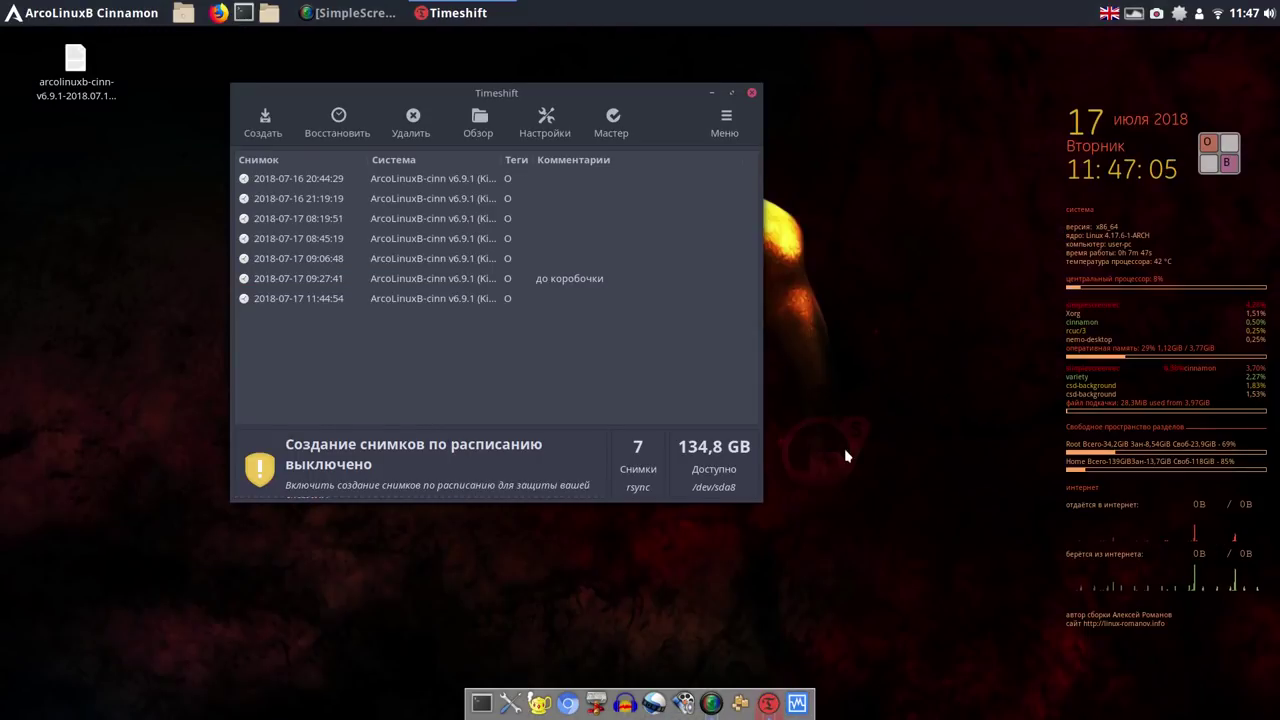
{"action": "left_click", "coordinate": [514, 297]}
{"action": "left_click", "coordinate": [565, 298]}
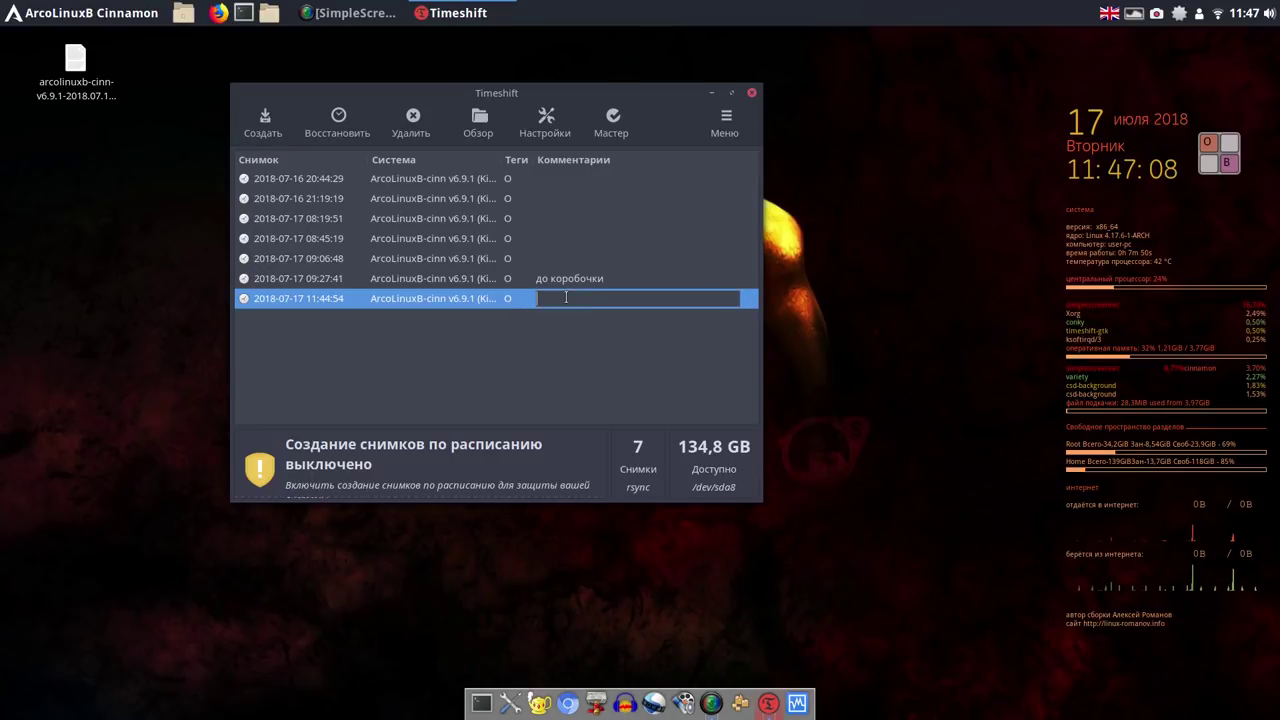
{"action": "left_click", "coordinate": [1226, 155]}
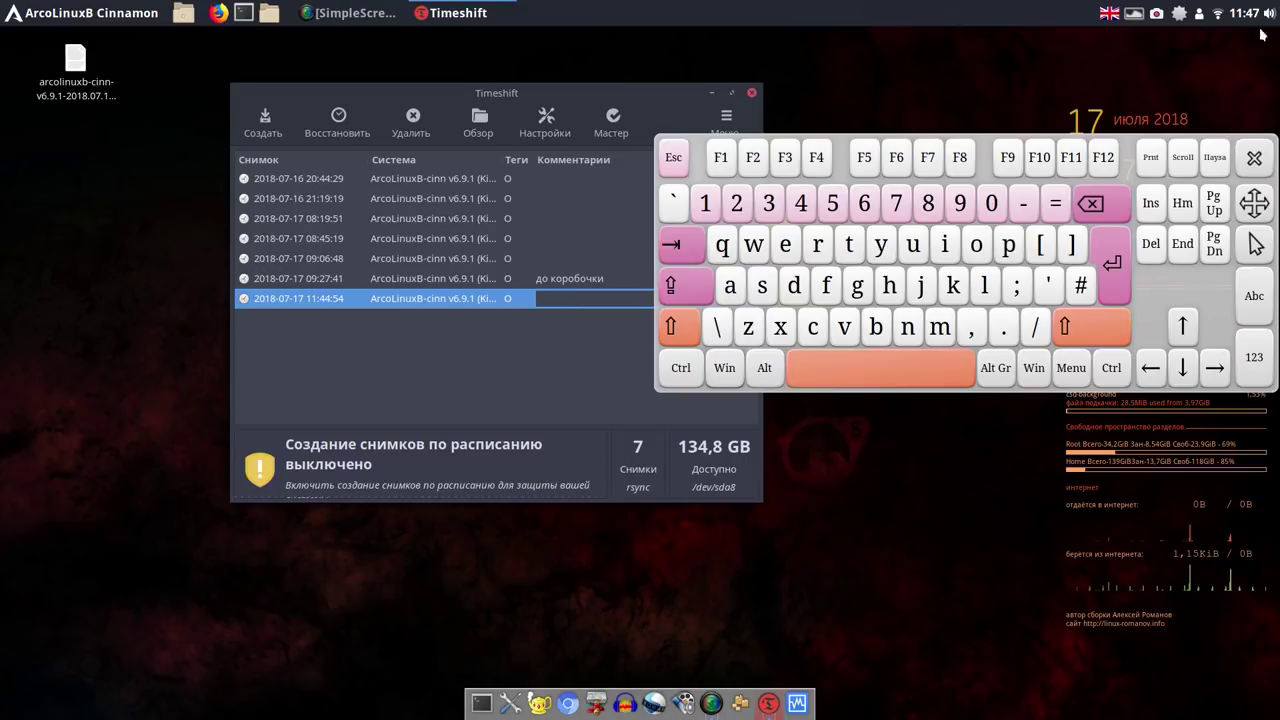
{"action": "left_click", "coordinate": [1110, 14]}
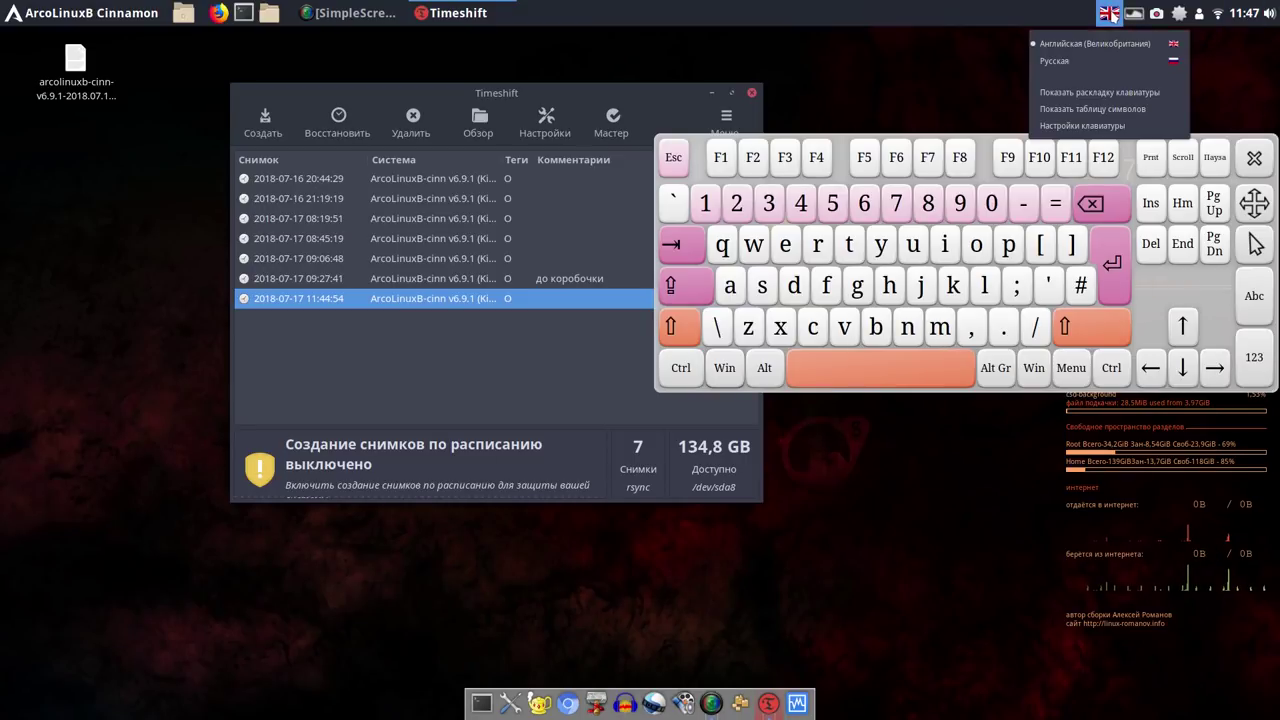
{"action": "left_click", "coordinate": [1070, 62]}
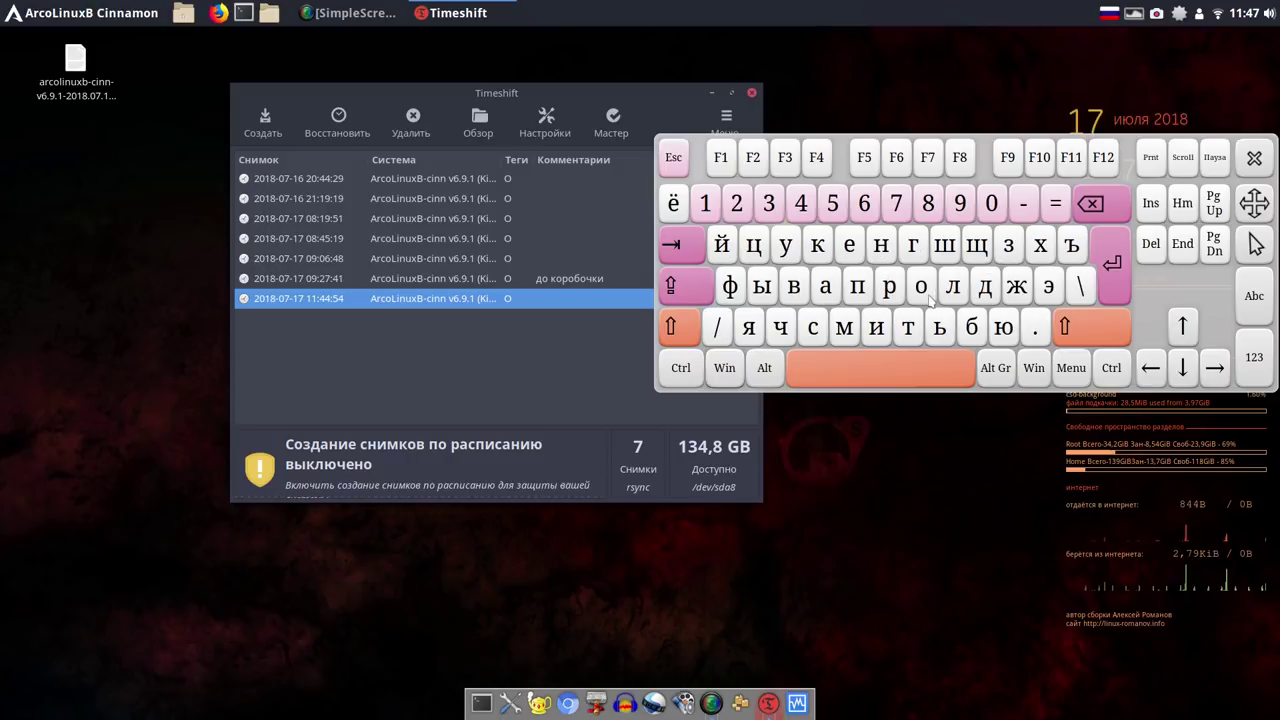
Try to enter "работае" as the comment of the newest snapshot with the on-screen keyboard.
{"action": "left_click", "coordinate": [889, 289]}
{"action": "left_click", "coordinate": [828, 292]}
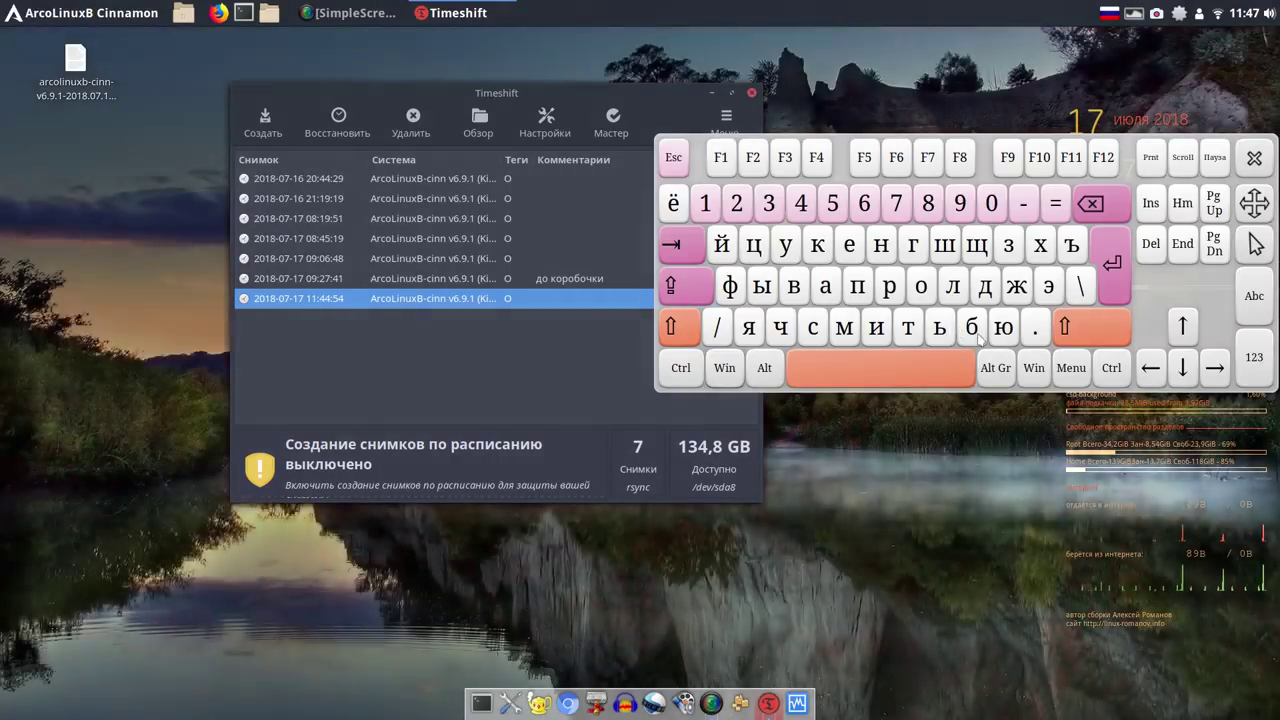
{"action": "left_click", "coordinate": [971, 327]}
{"action": "left_click", "coordinate": [921, 287]}
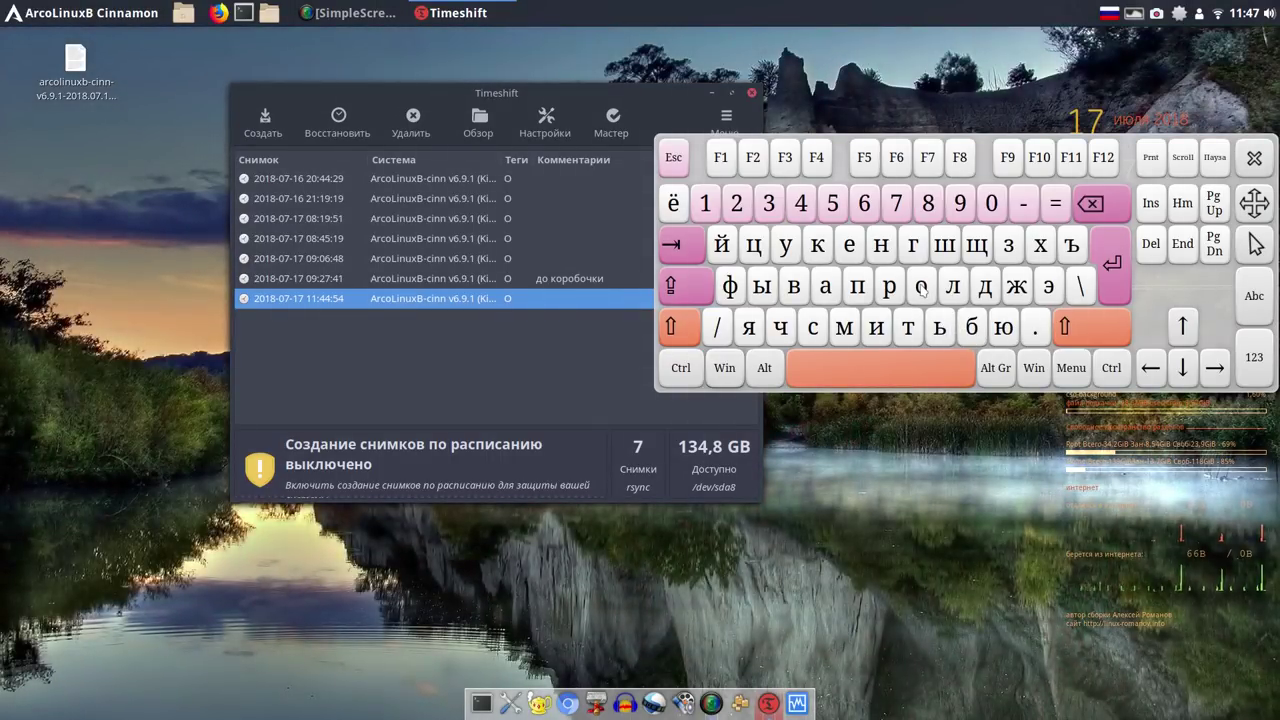
{"action": "left_click", "coordinate": [912, 338]}
{"action": "left_click", "coordinate": [826, 290]}
{"action": "left_click", "coordinate": [849, 246]}
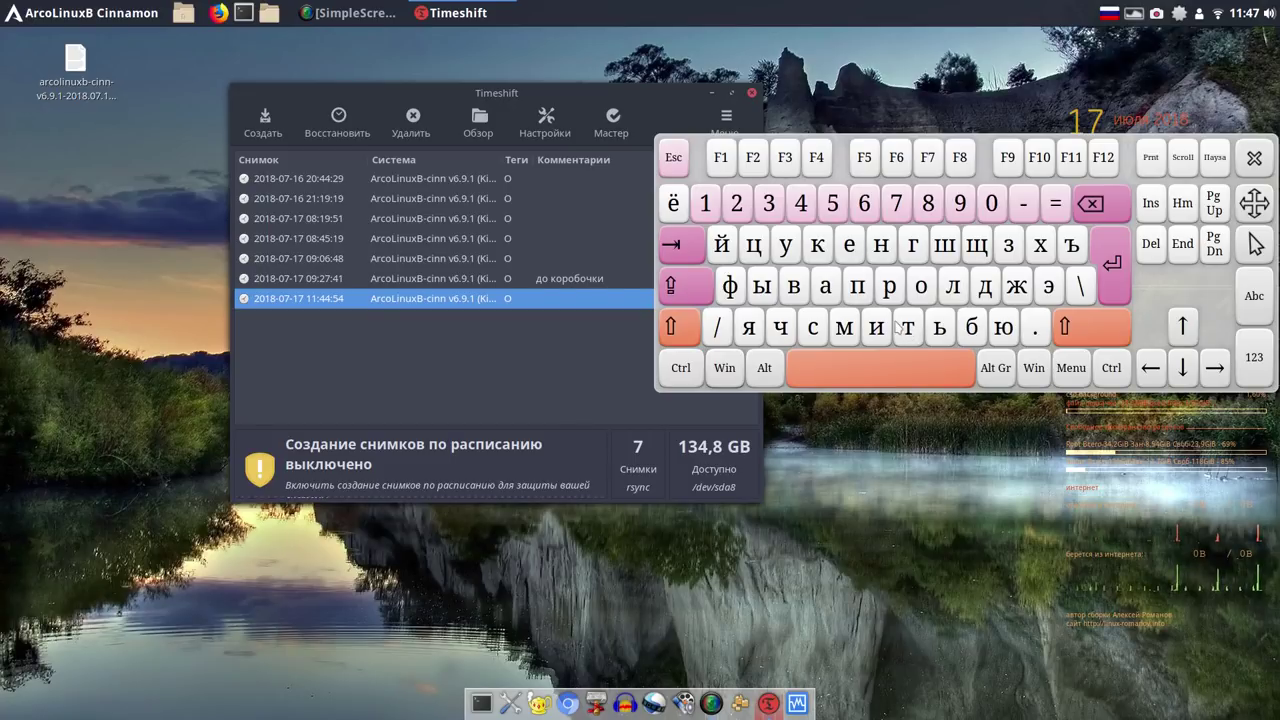
{"action": "left_click", "coordinate": [563, 297]}
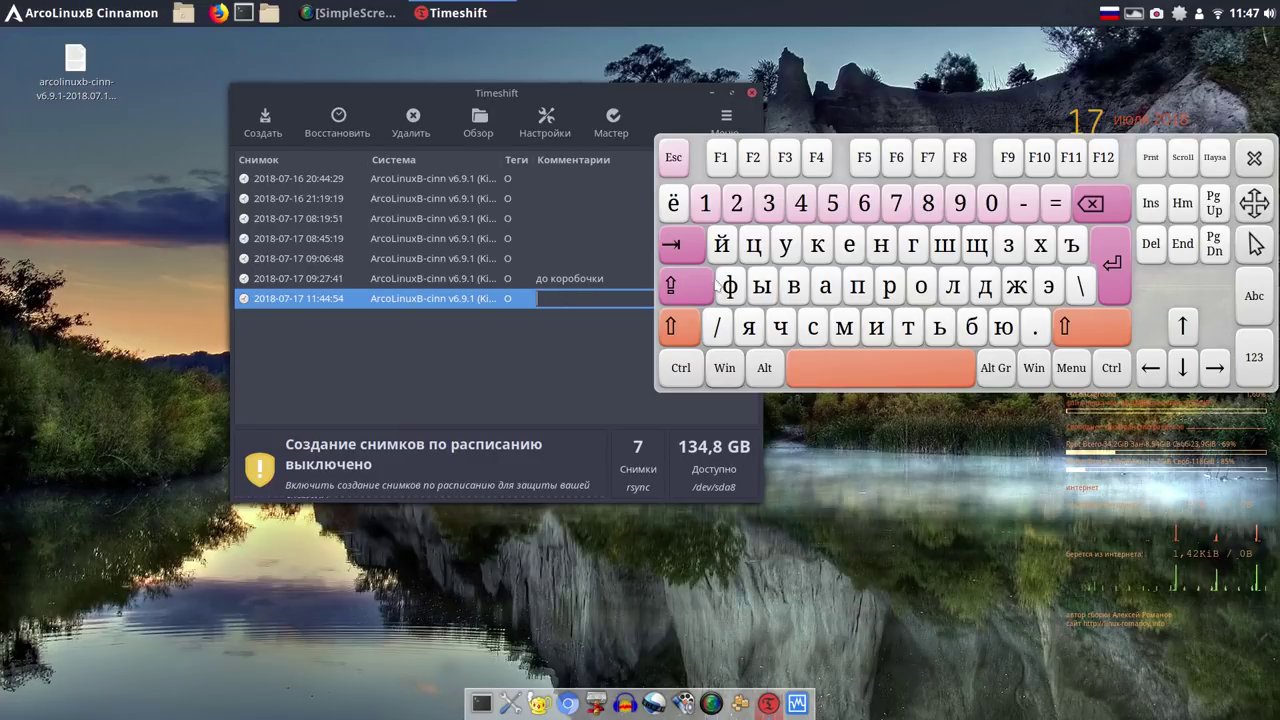
{"action": "left_click", "coordinate": [889, 287]}
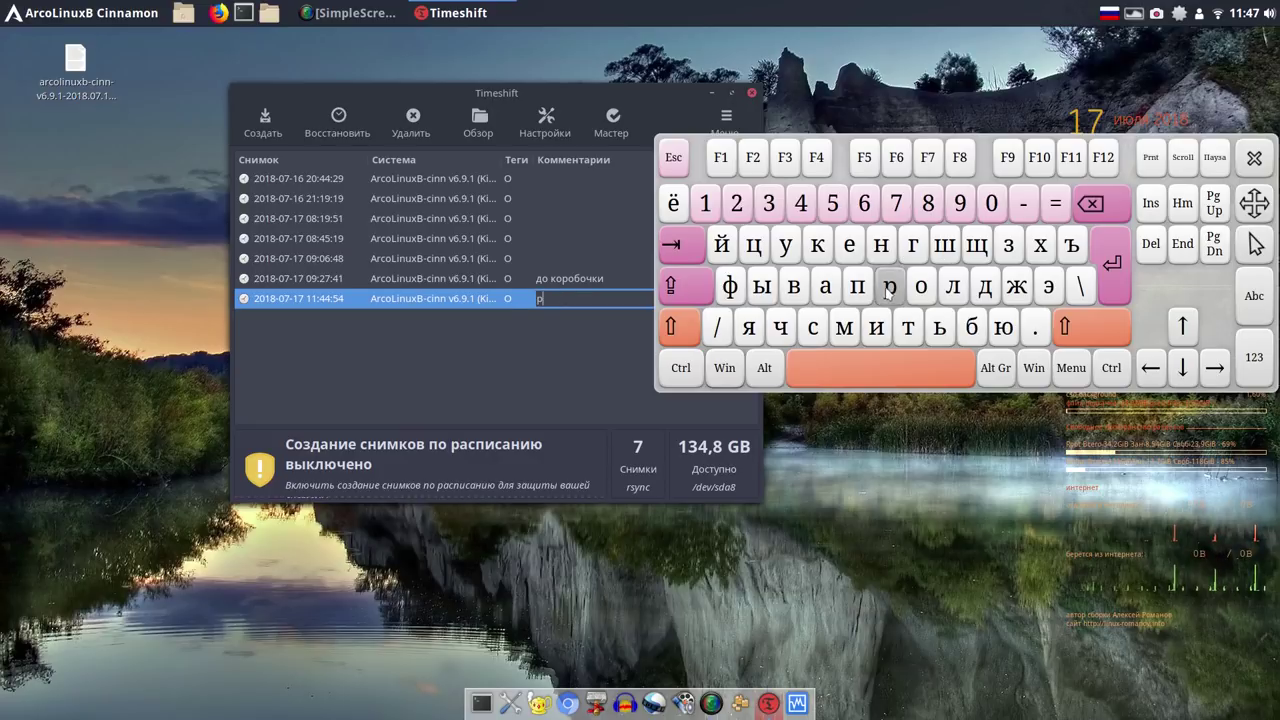
{"action": "left_click", "coordinate": [826, 287]}
{"action": "left_click", "coordinate": [969, 334]}
{"action": "left_click", "coordinate": [921, 287]}
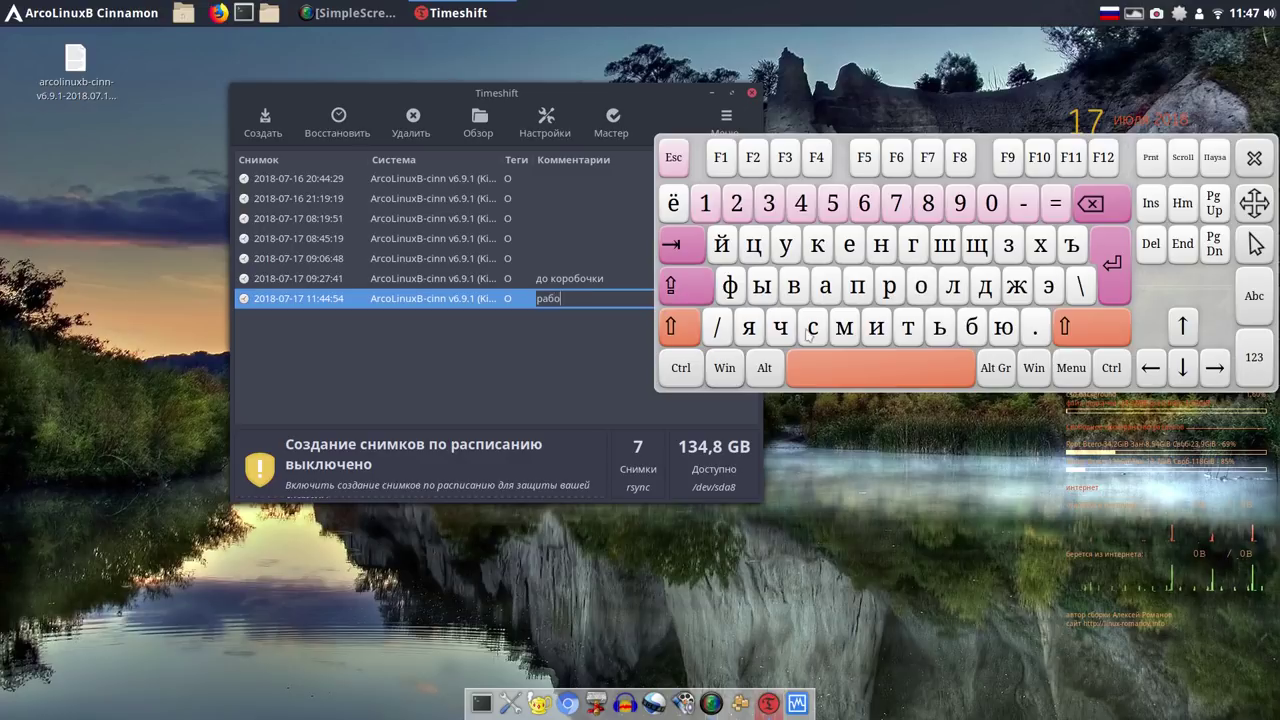
{"action": "left_click", "coordinate": [781, 328]}
{"action": "left_click", "coordinate": [826, 287]}
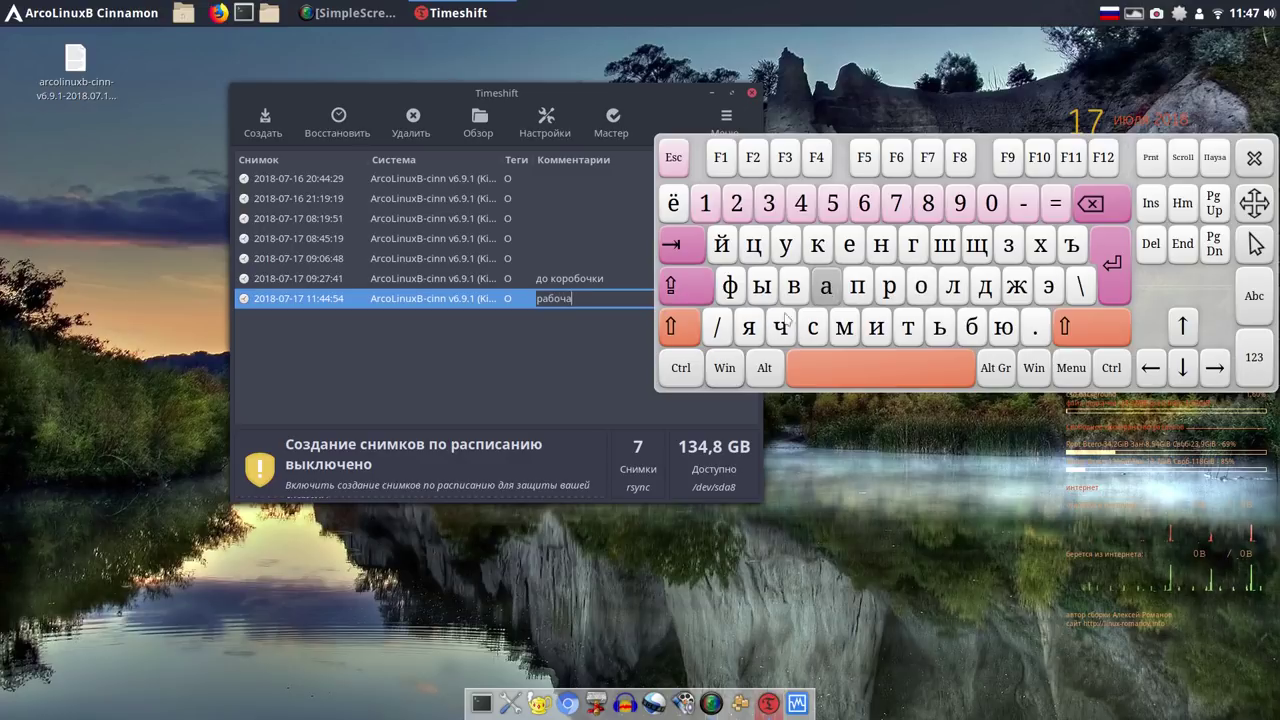
{"action": "left_click", "coordinate": [748, 328]}
{"action": "left_click", "coordinate": [898, 360]}
{"action": "left_click", "coordinate": [818, 245]}
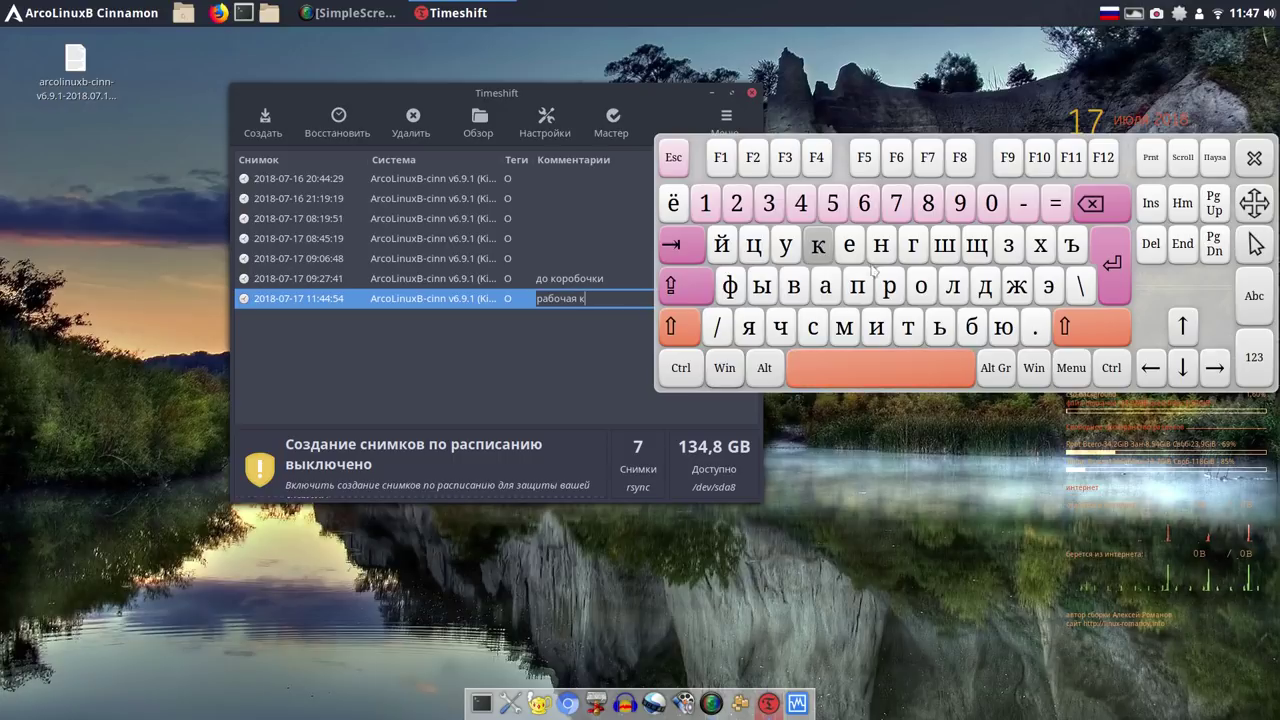
{"action": "left_click", "coordinate": [921, 287]}
{"action": "left_click", "coordinate": [895, 288]}
{"action": "left_click", "coordinate": [921, 287]}
{"action": "left_click", "coordinate": [974, 330]}
{"action": "left_click", "coordinate": [921, 287]}
{"action": "left_click", "coordinate": [781, 328]}
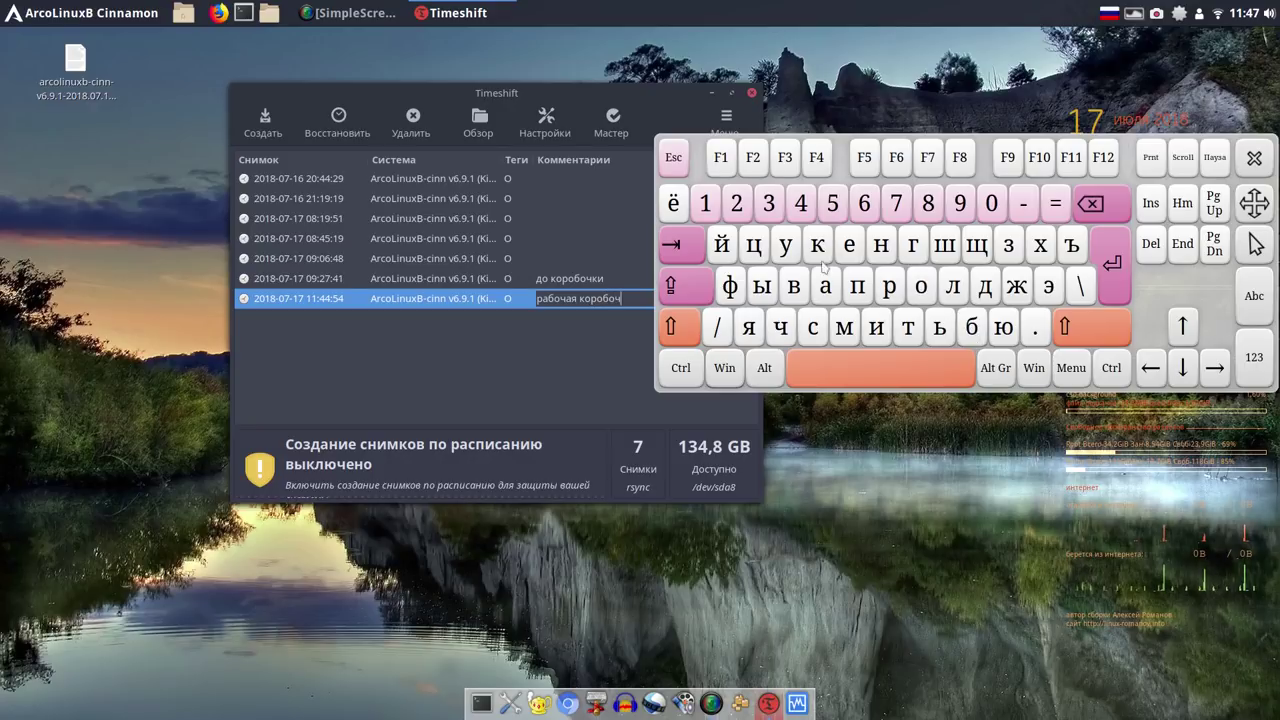
{"action": "left_click", "coordinate": [818, 245]}
{"action": "left_click", "coordinate": [826, 288]}
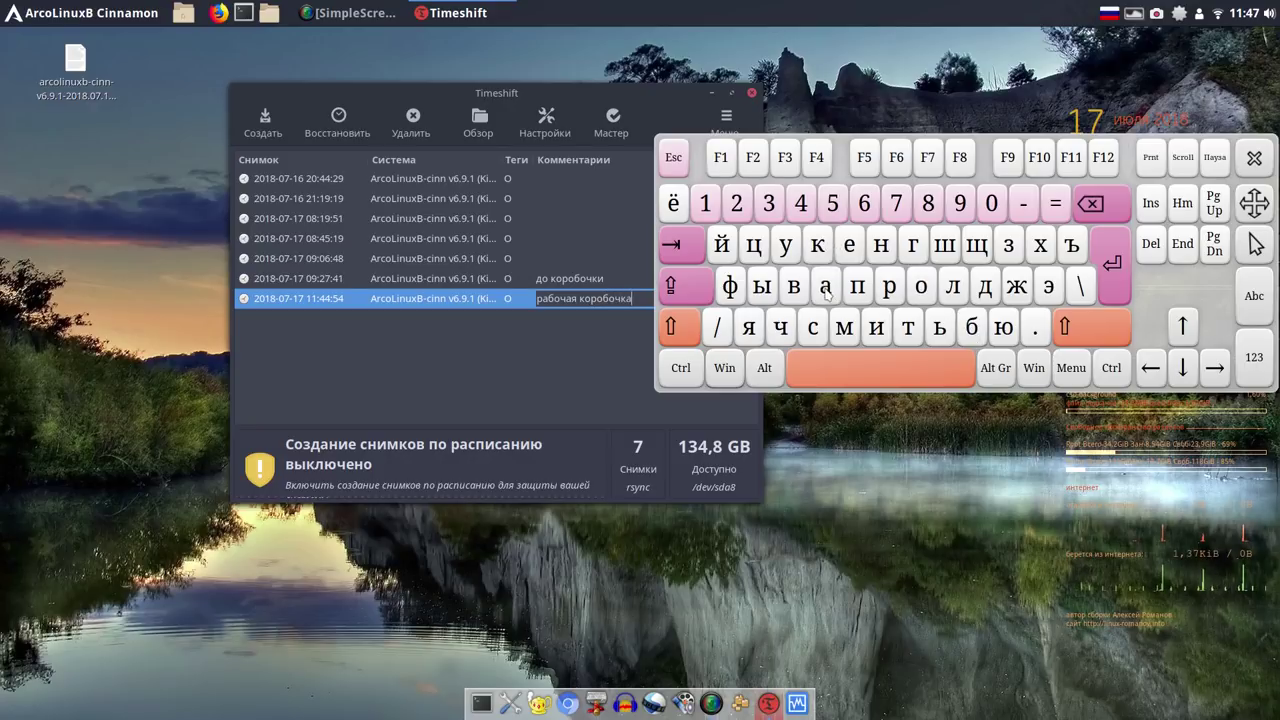
{"action": "left_click", "coordinate": [1109, 271]}
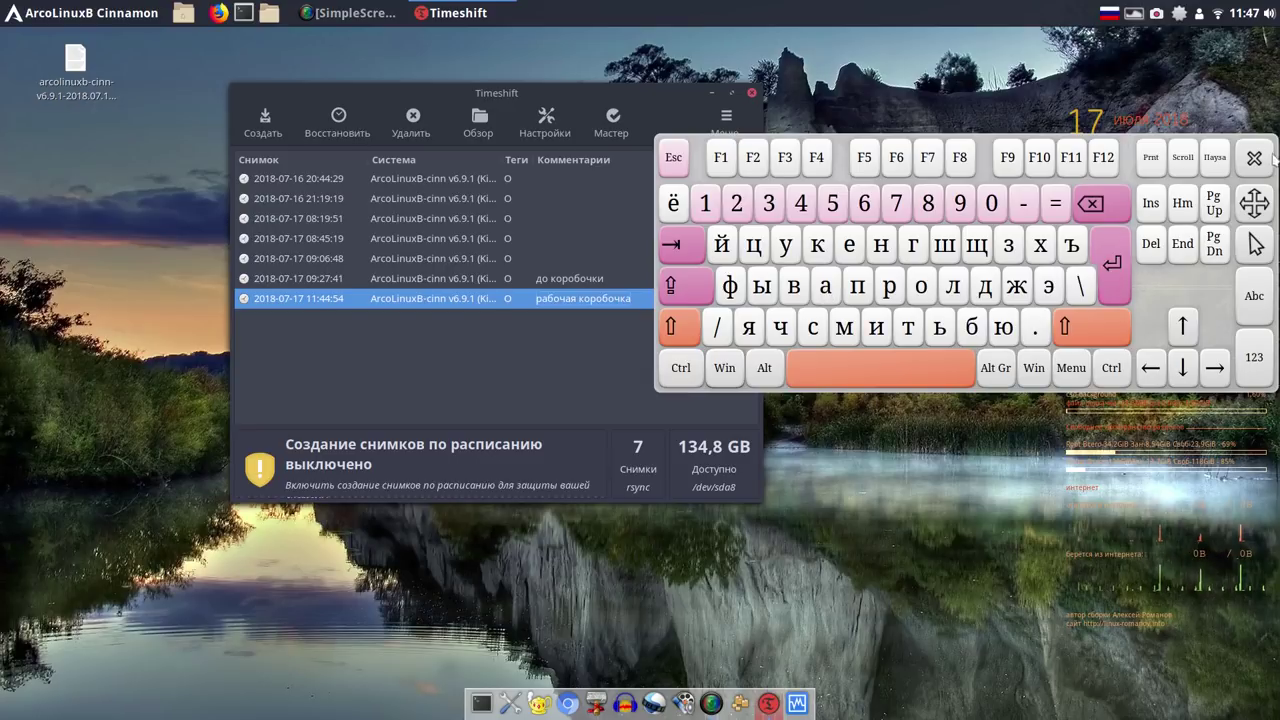
{"action": "left_click", "coordinate": [1256, 160]}
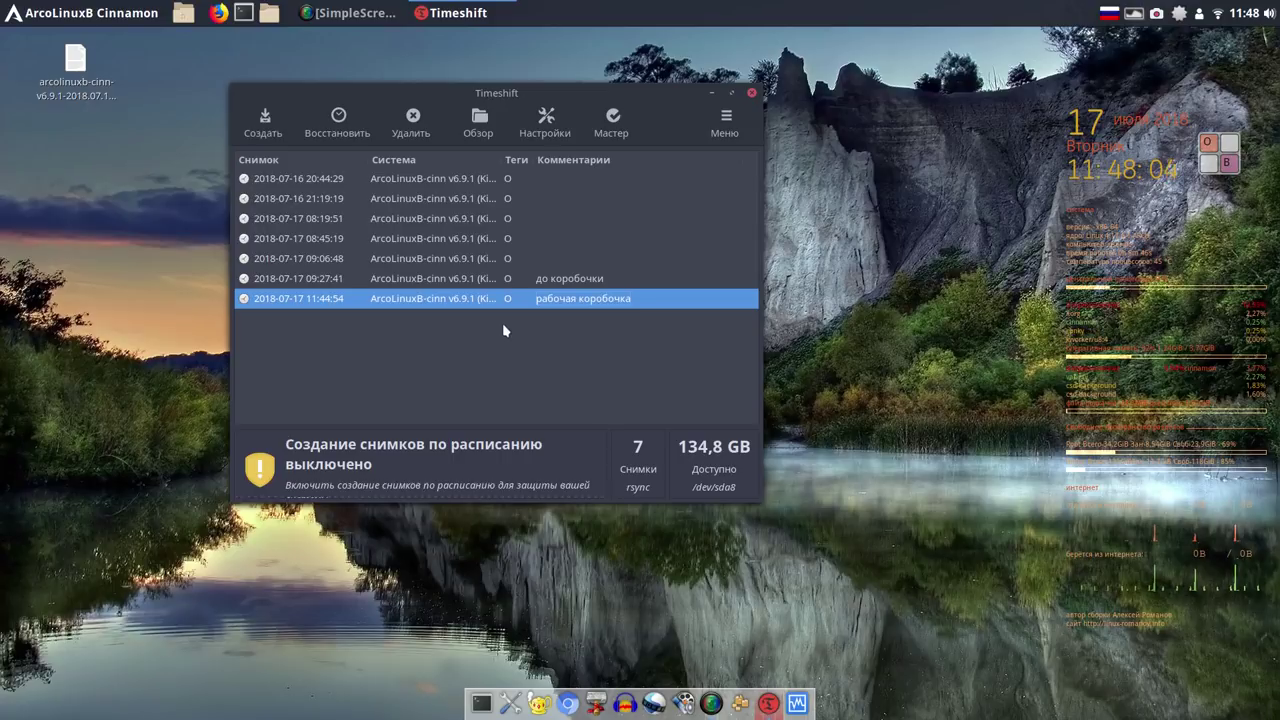
{"action": "left_click", "coordinate": [491, 205]}
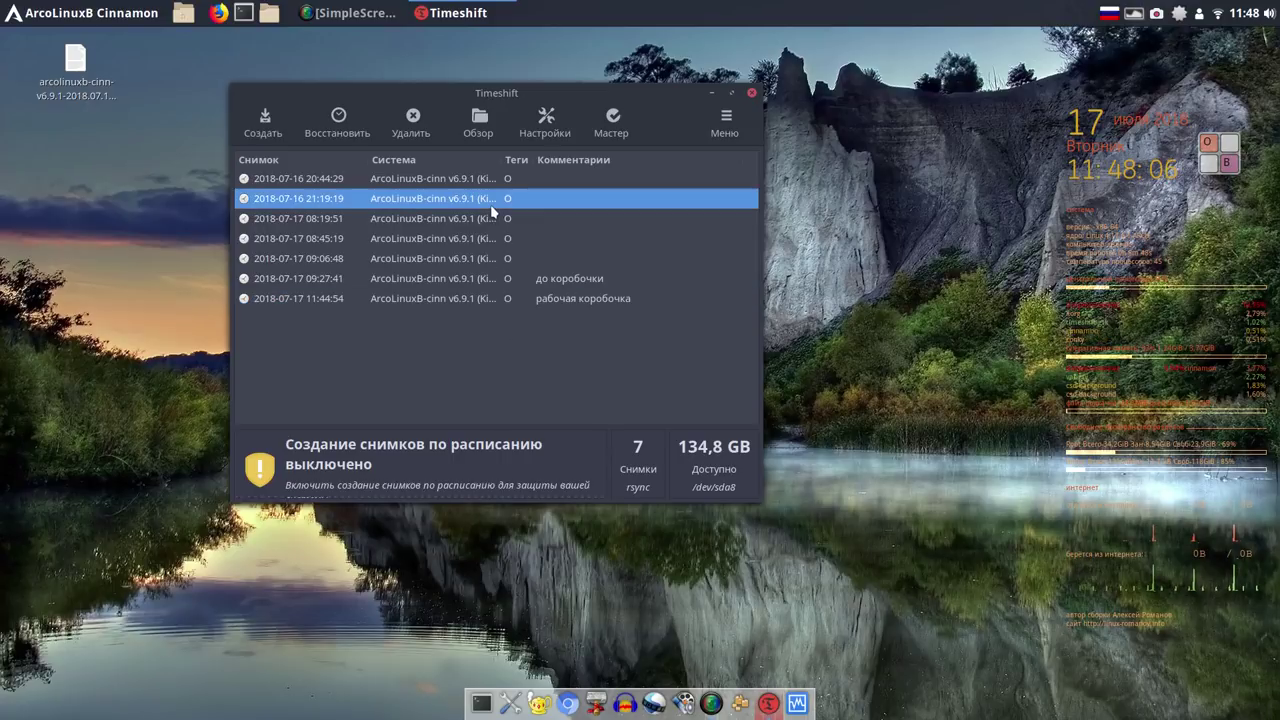
{"action": "left_click", "coordinate": [486, 220]}
{"action": "left_click", "coordinate": [483, 240]}
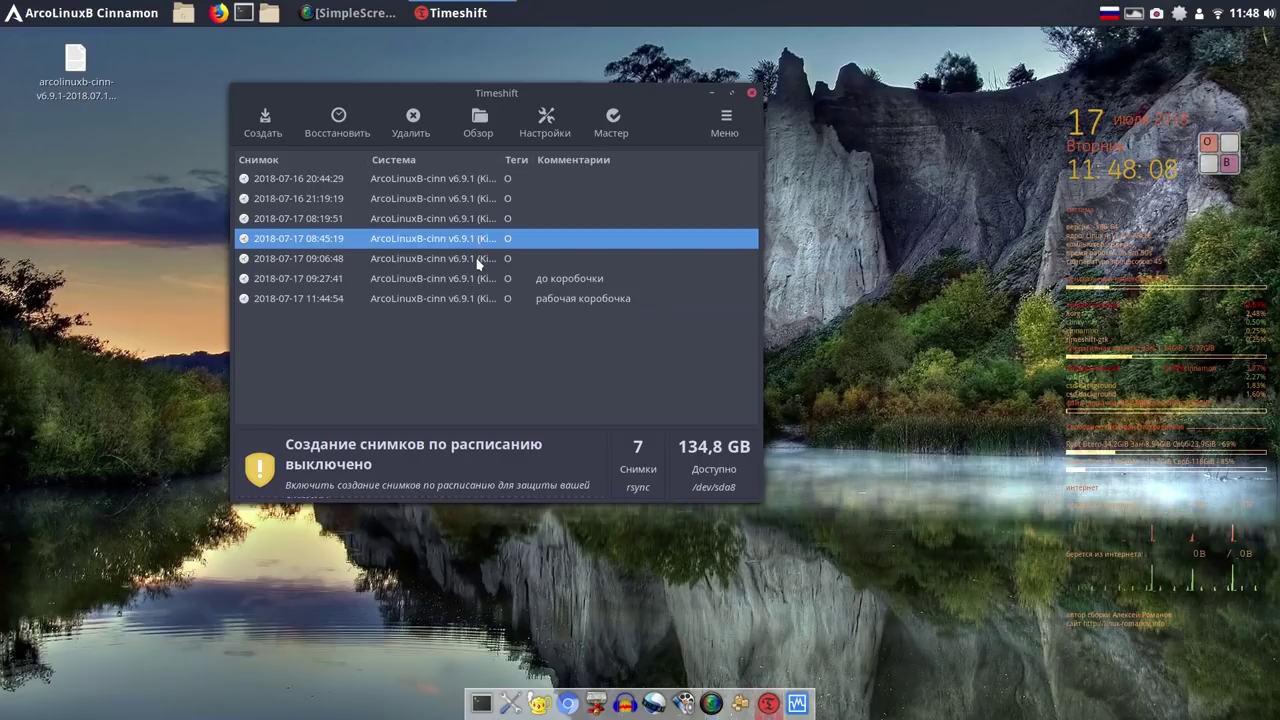
{"action": "left_click", "coordinate": [478, 260]}
{"action": "left_click", "coordinate": [482, 280]}
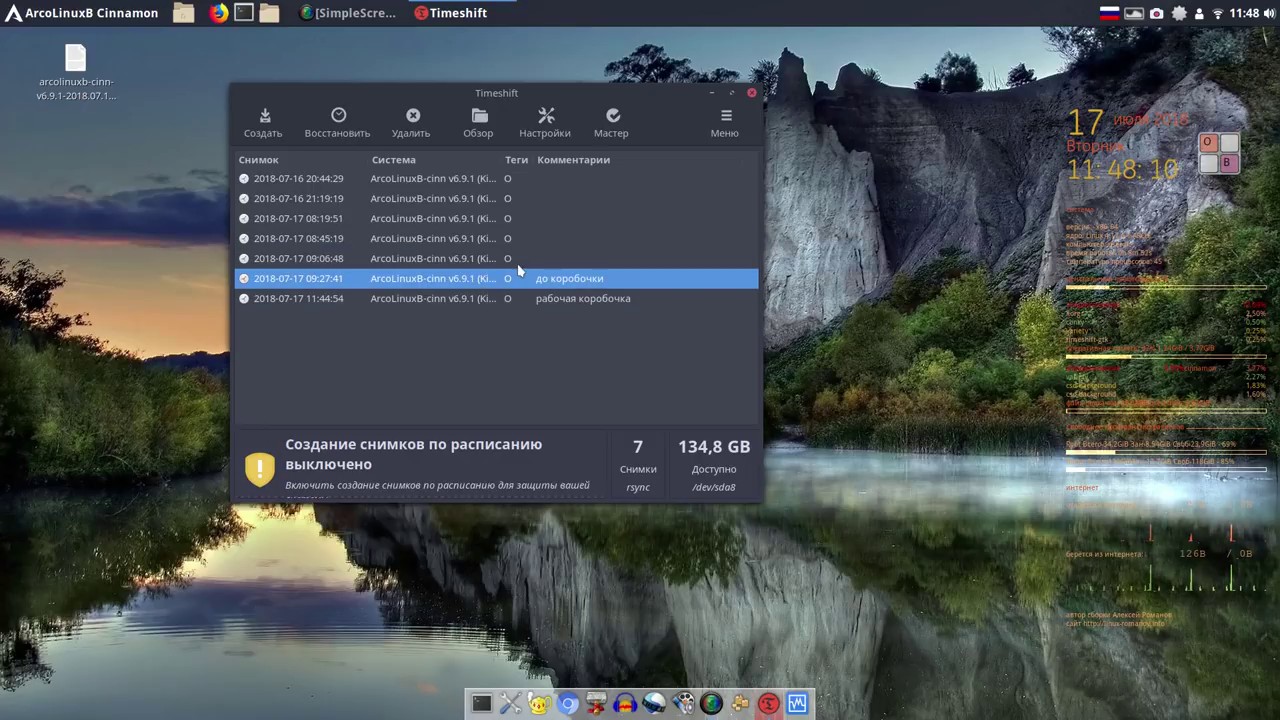
{"action": "right_click", "coordinate": [520, 272]}
{"action": "key", "text": "Escape"}
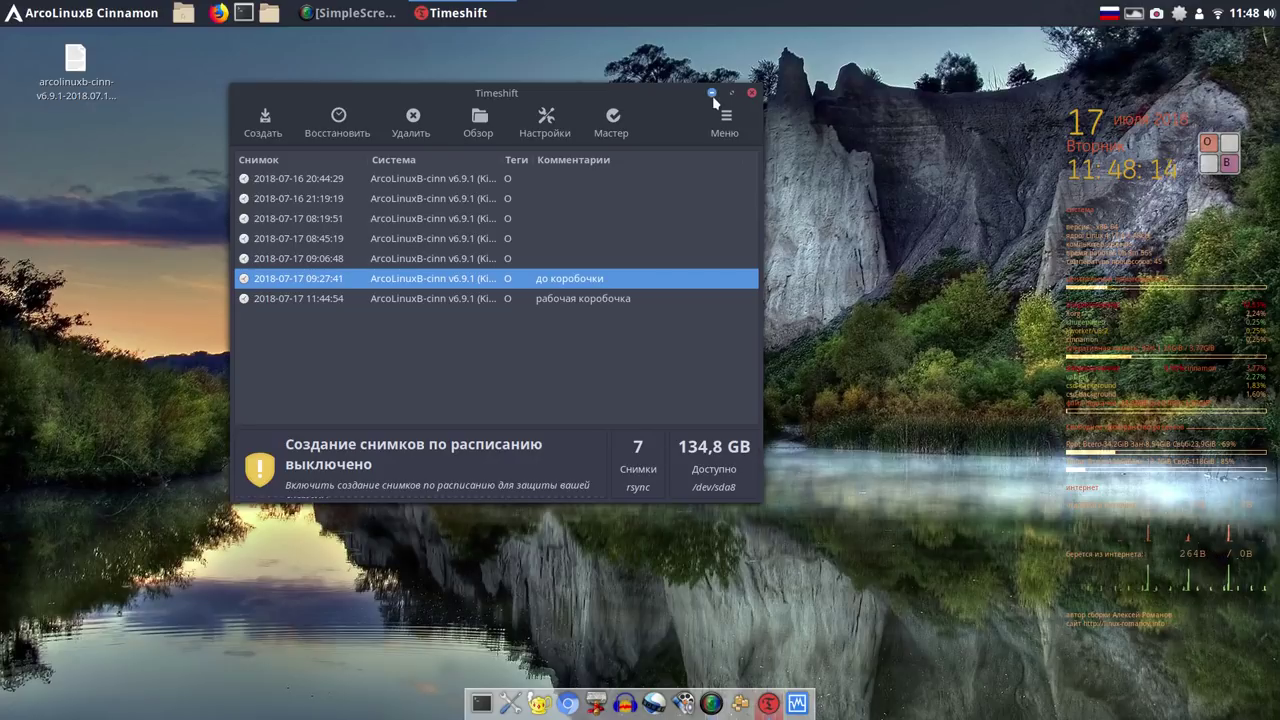
Minimize Timeshift, launch Conky Manager and move its window away from the centre of the desktop.
{"action": "left_click", "coordinate": [711, 94]}
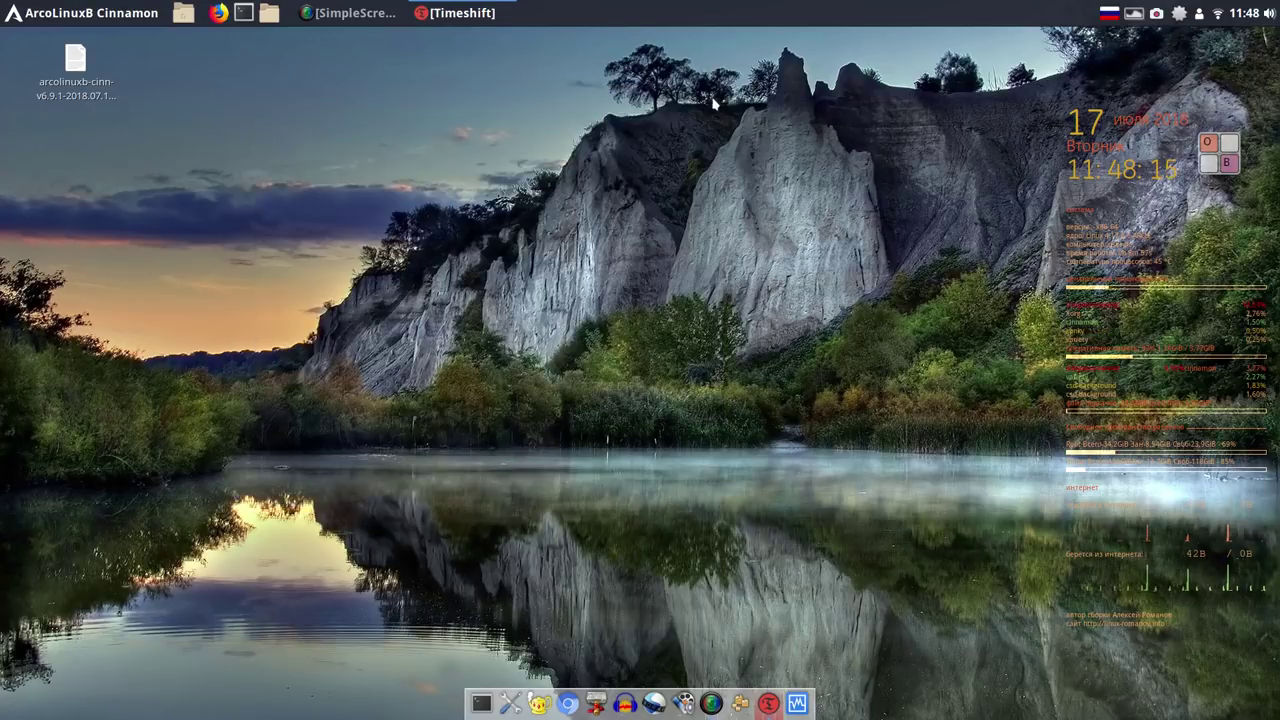
{"action": "left_click", "coordinate": [88, 18]}
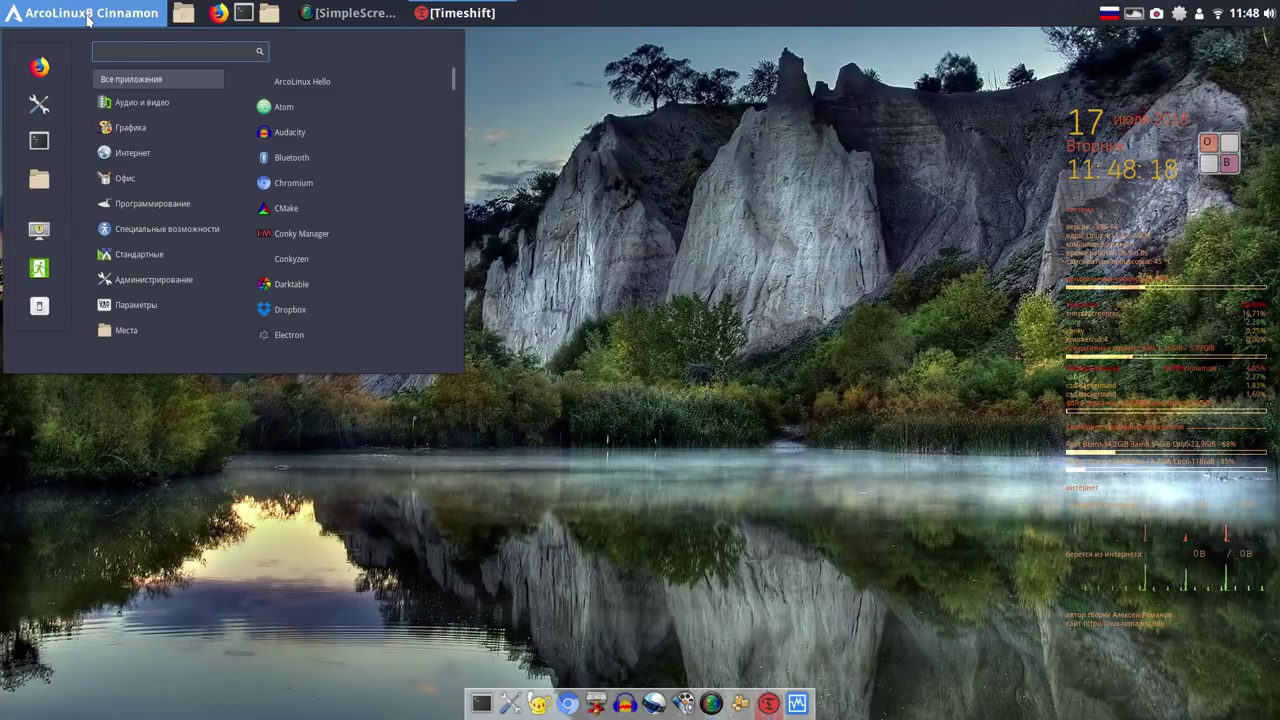
{"action": "mouse_move", "coordinate": [150, 102]}
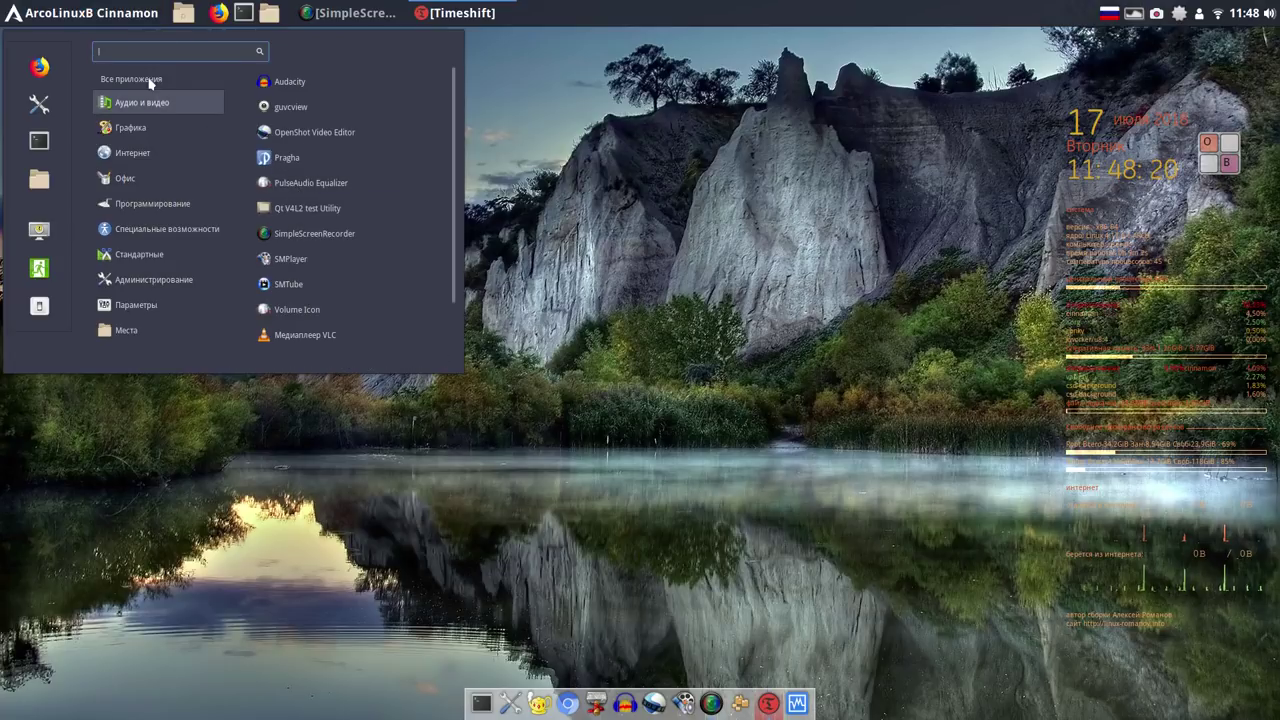
{"action": "mouse_move", "coordinate": [150, 80]}
{"action": "left_click", "coordinate": [288, 236]}
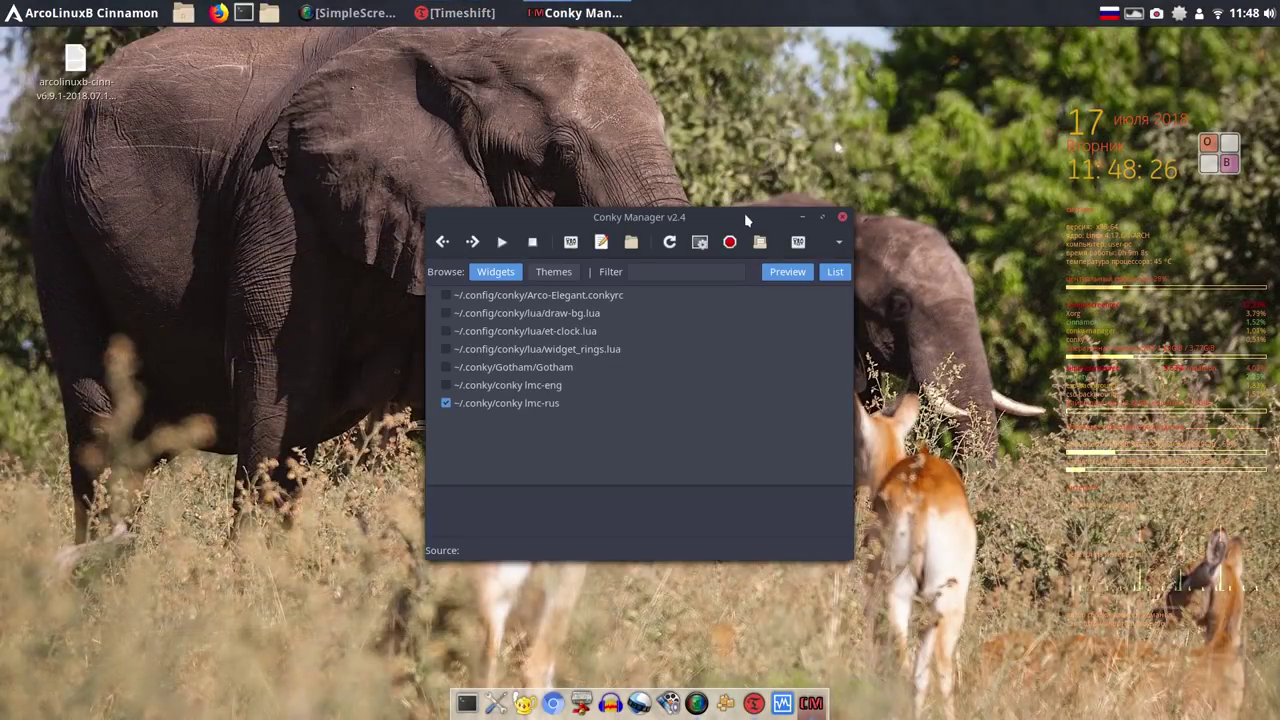
{"action": "left_click_drag", "start_coordinate": [744, 213], "coordinate": [613, 123]}
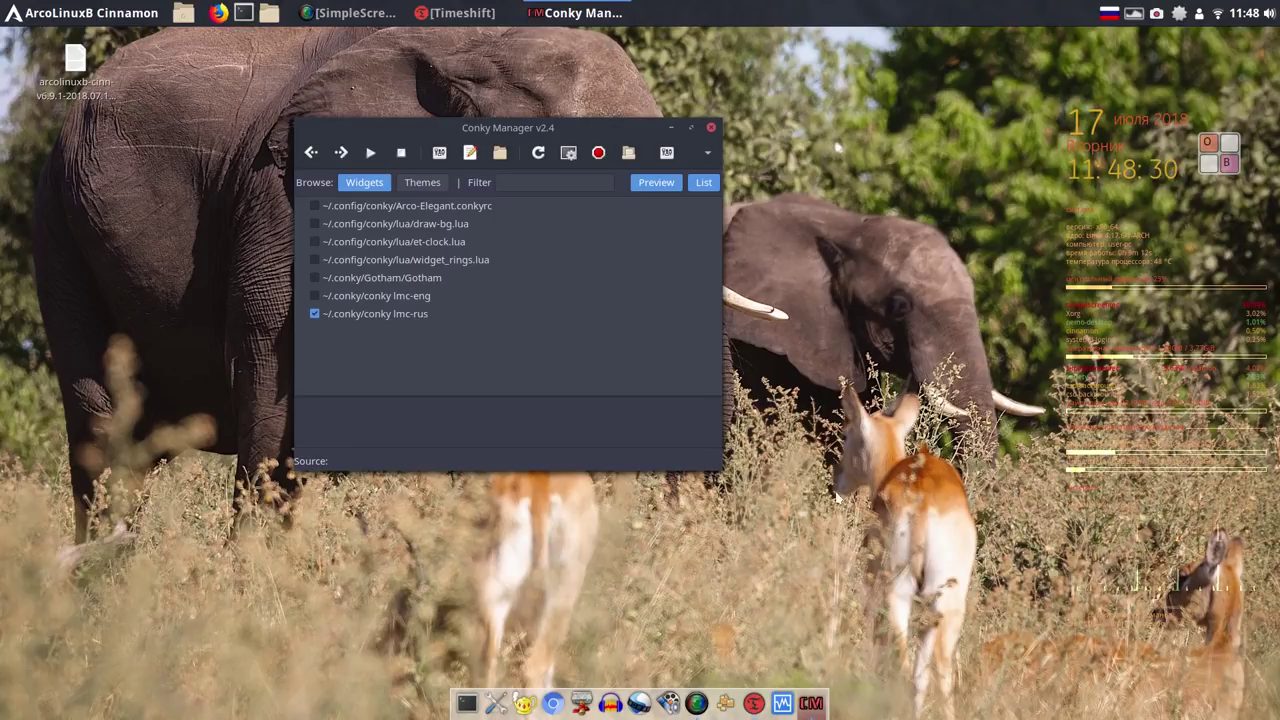
Open the transparency settings of the ~/.conky/conky lmc-rus widget for editing.
{"action": "left_click", "coordinate": [420, 318]}
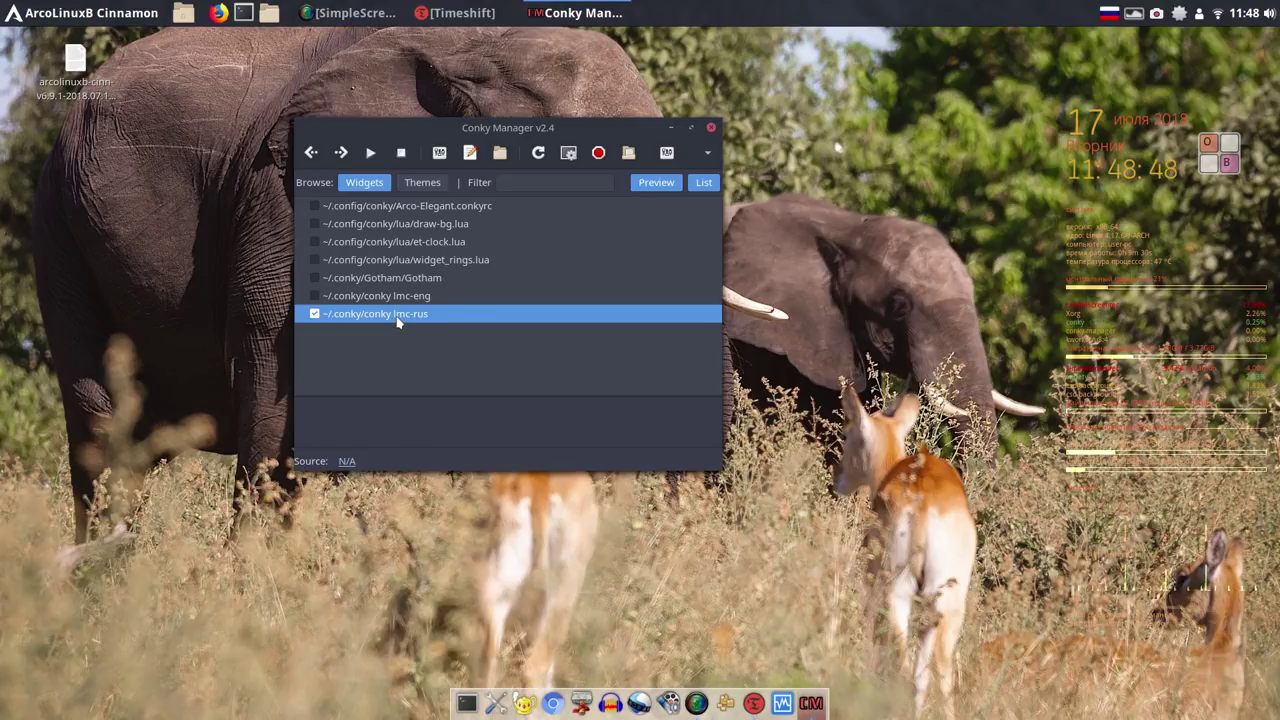
{"action": "left_click", "coordinate": [439, 152]}
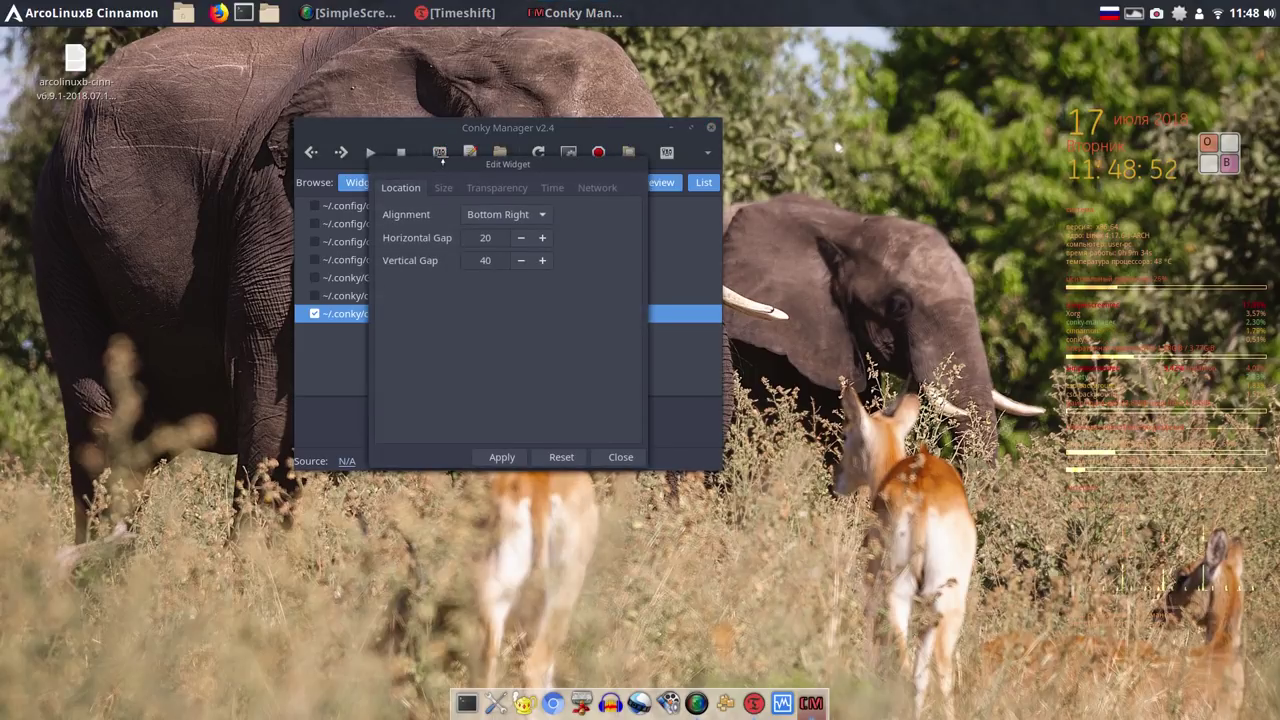
{"action": "left_click", "coordinate": [497, 190]}
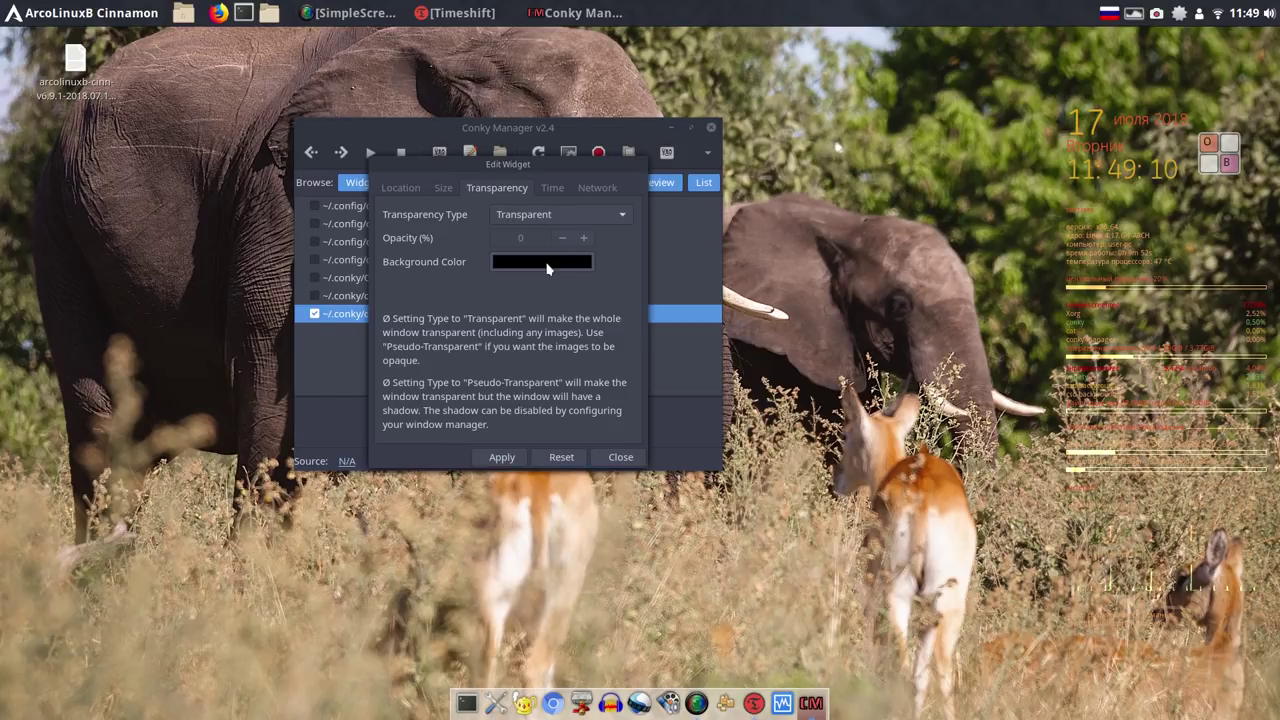
Apply the Opaque transparency type to the conky lmc-rus widget.
{"action": "left_click", "coordinate": [623, 216]}
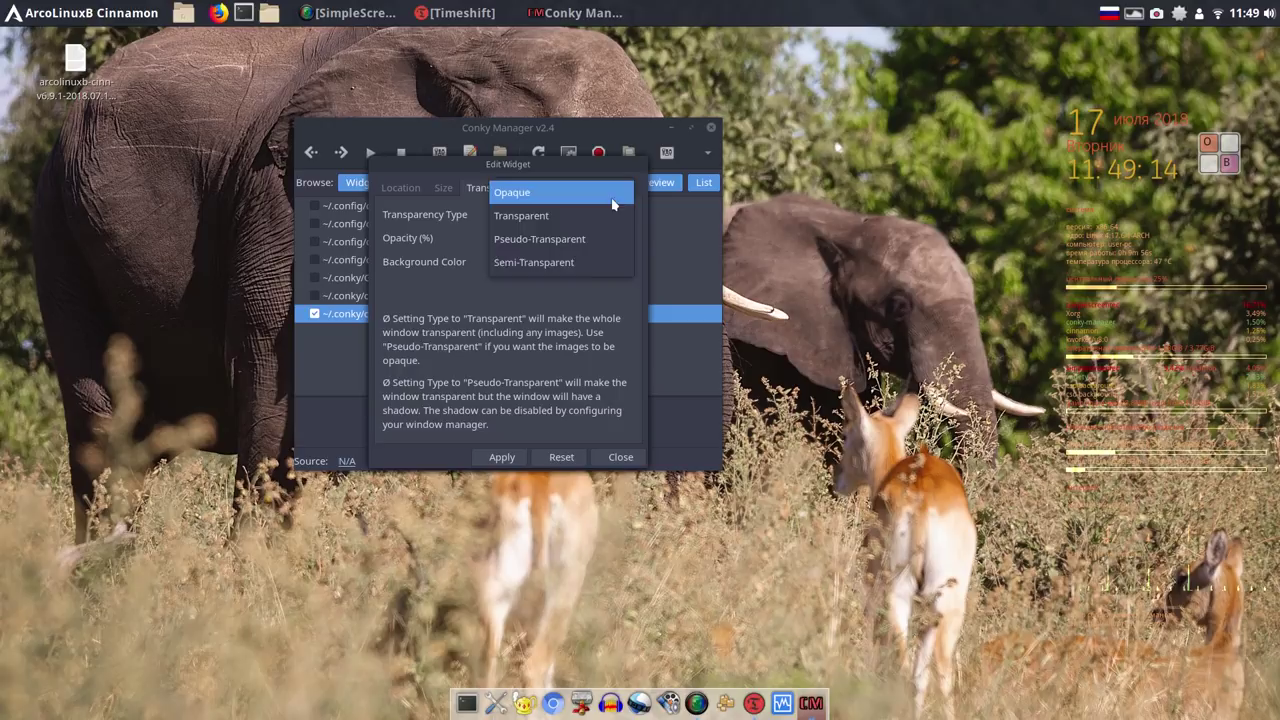
{"action": "left_click", "coordinate": [613, 200]}
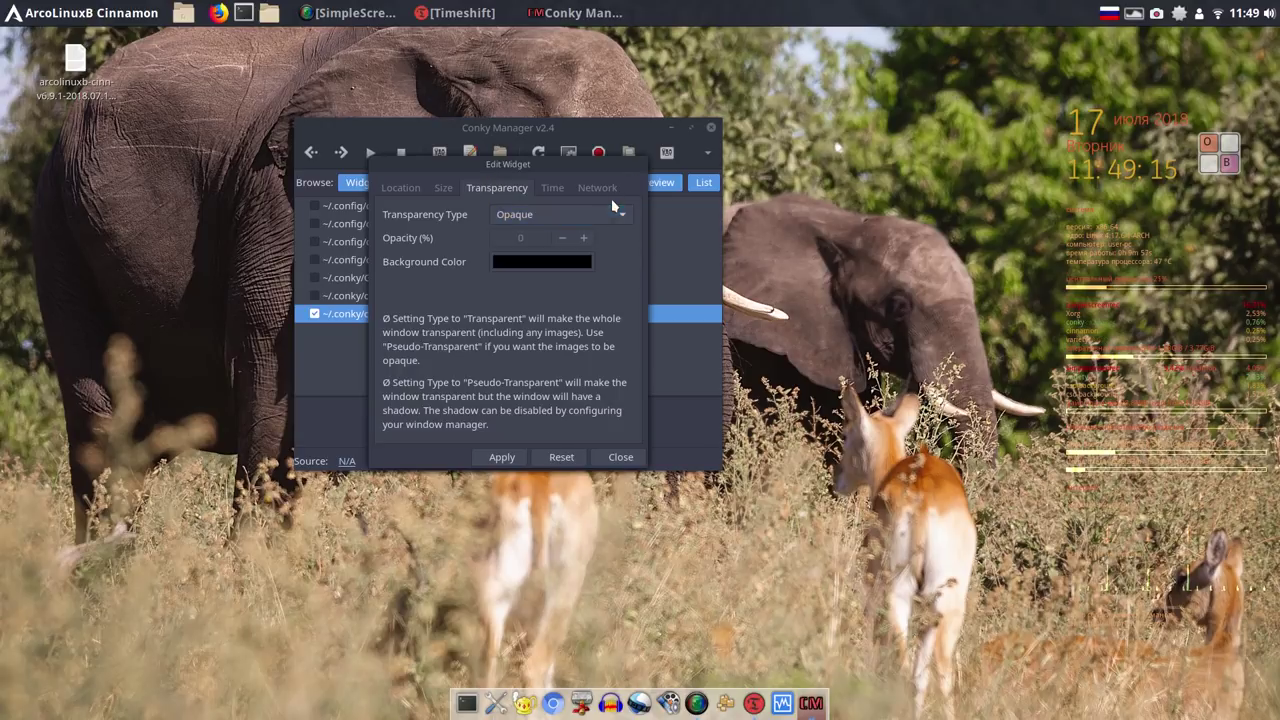
{"action": "left_click", "coordinate": [503, 458]}
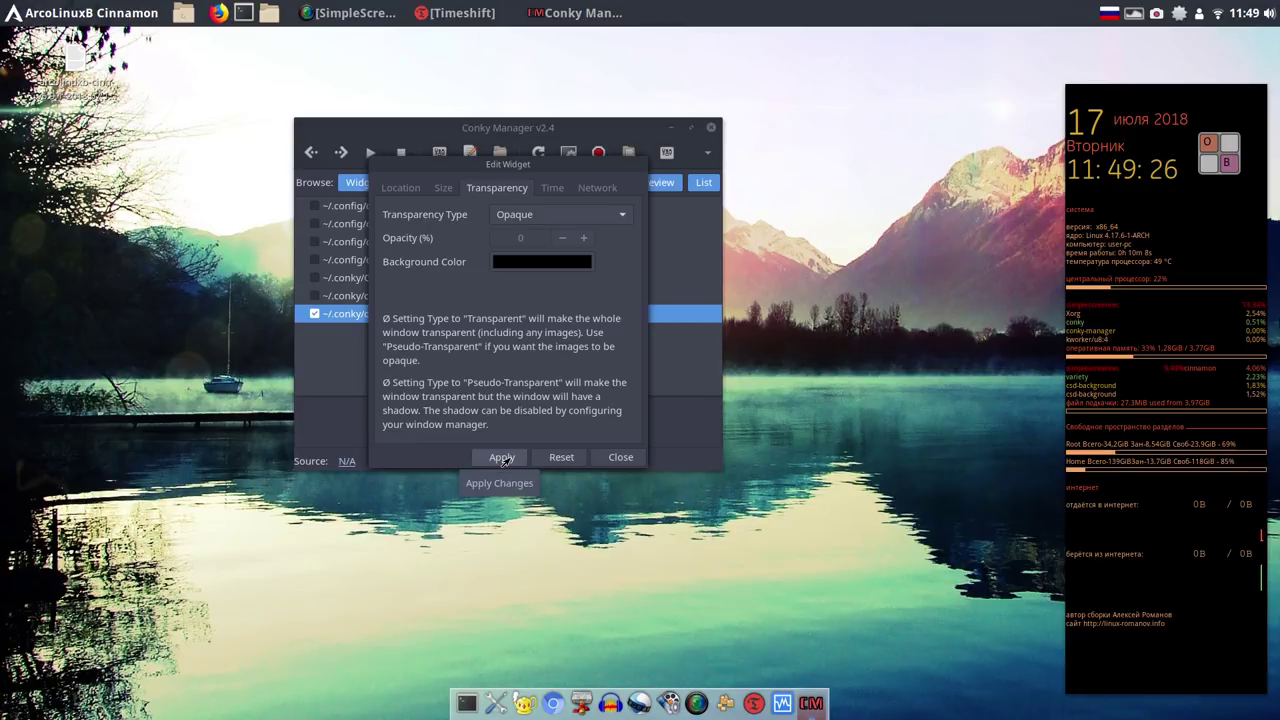
Switch the conky lmc-rus widget to the Pseudo-Transparent transparency type and apply it.
{"action": "left_click", "coordinate": [625, 214]}
{"action": "left_click", "coordinate": [621, 216]}
{"action": "left_click", "coordinate": [621, 218]}
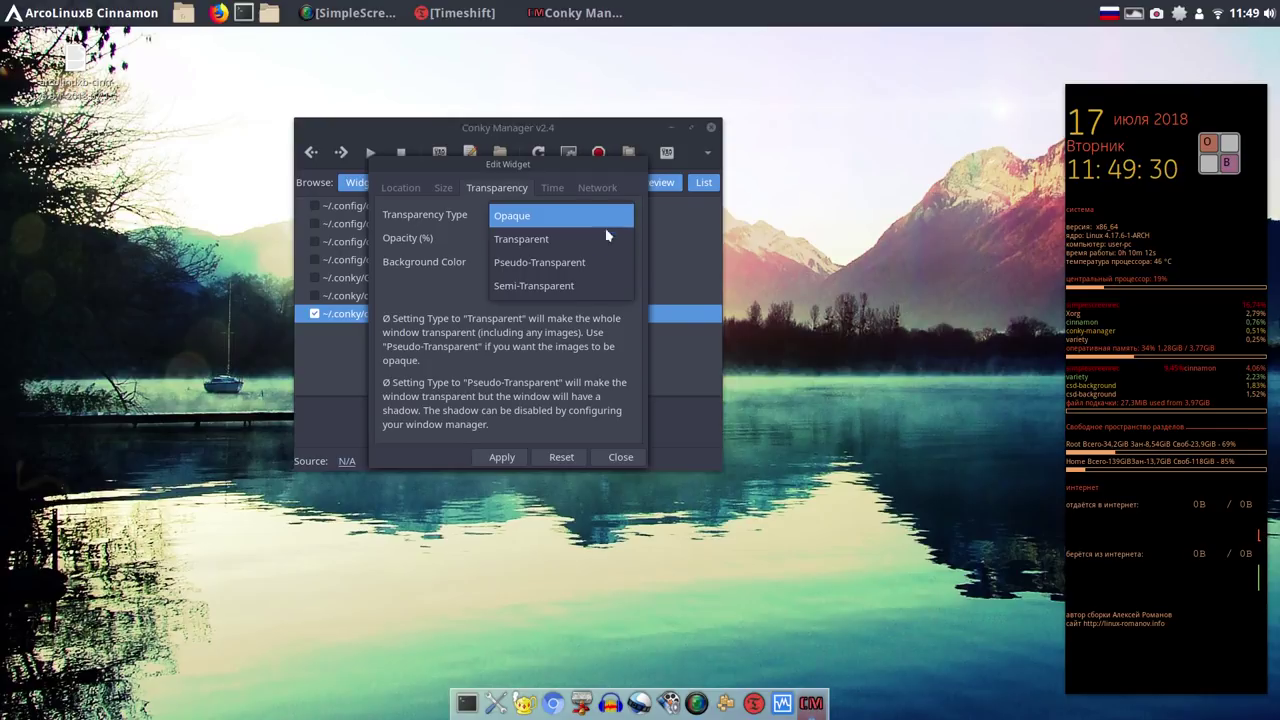
{"action": "left_click", "coordinate": [579, 263]}
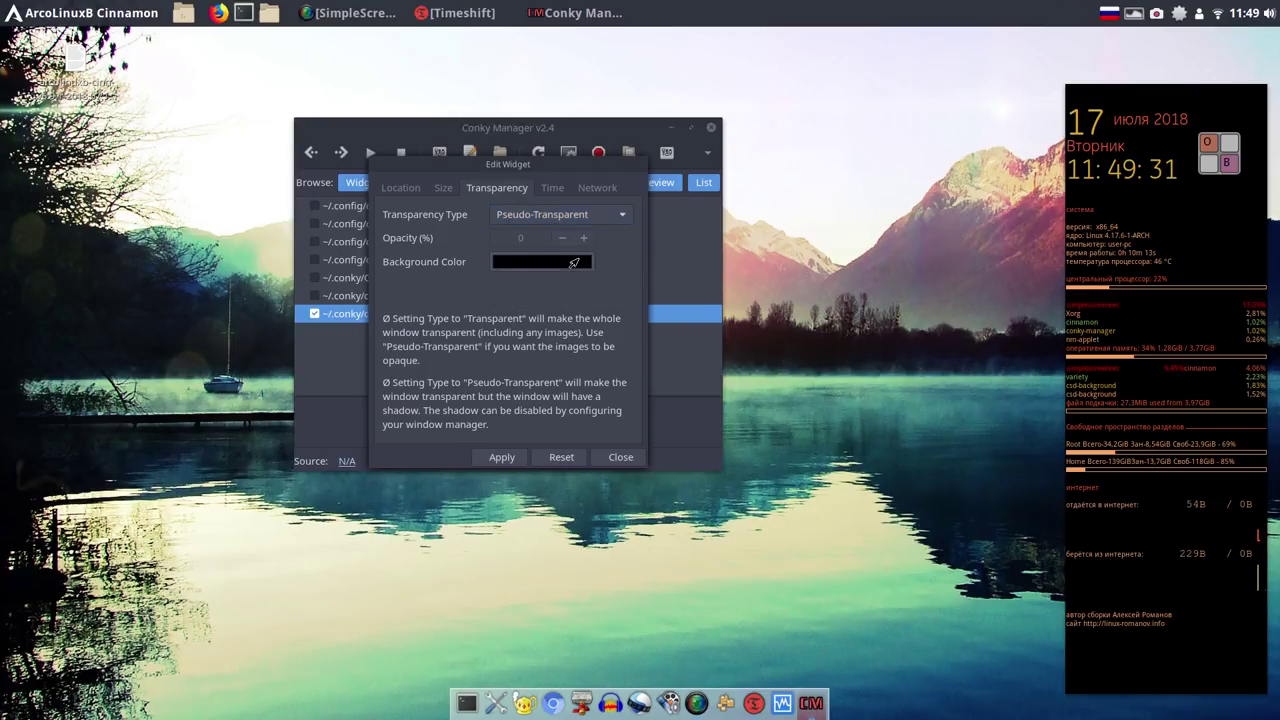
{"action": "left_click", "coordinate": [497, 456]}
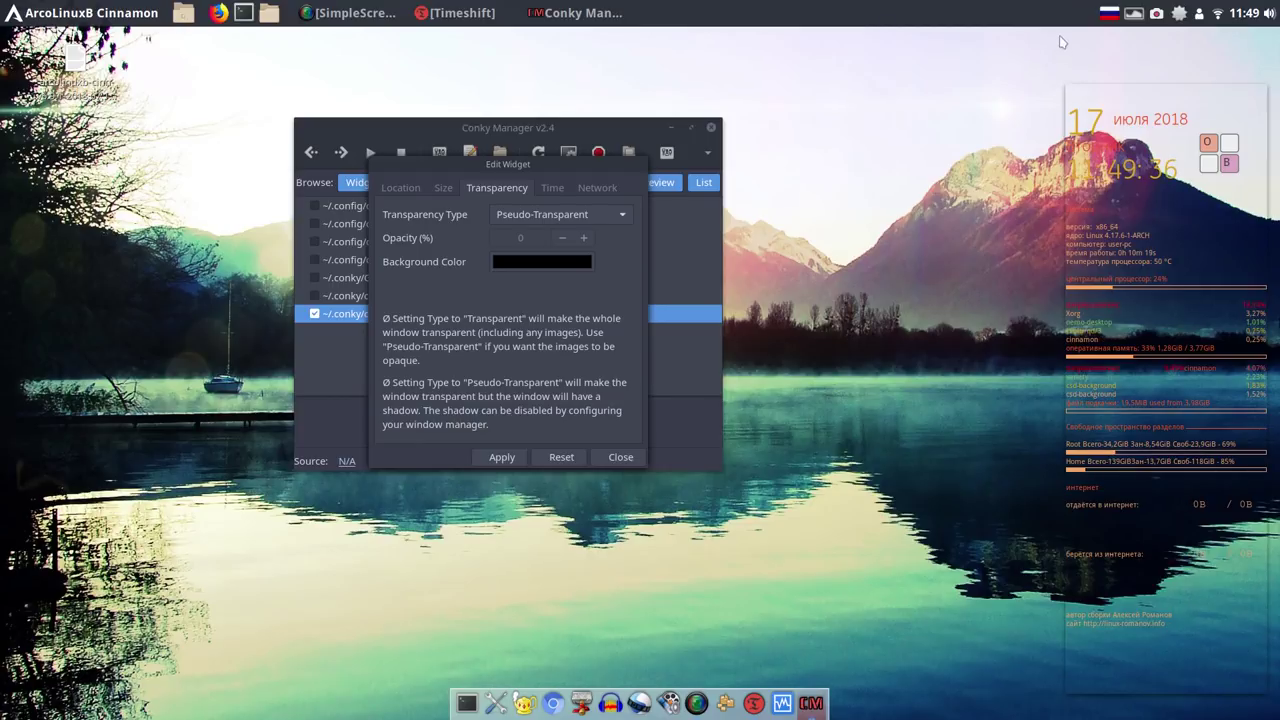
Switch the conky lmc-rus widget to the Semi-Transparent transparency type with 0% opacity and apply it.
{"action": "left_click", "coordinate": [622, 218]}
{"action": "left_click", "coordinate": [622, 218]}
{"action": "left_click", "coordinate": [622, 215]}
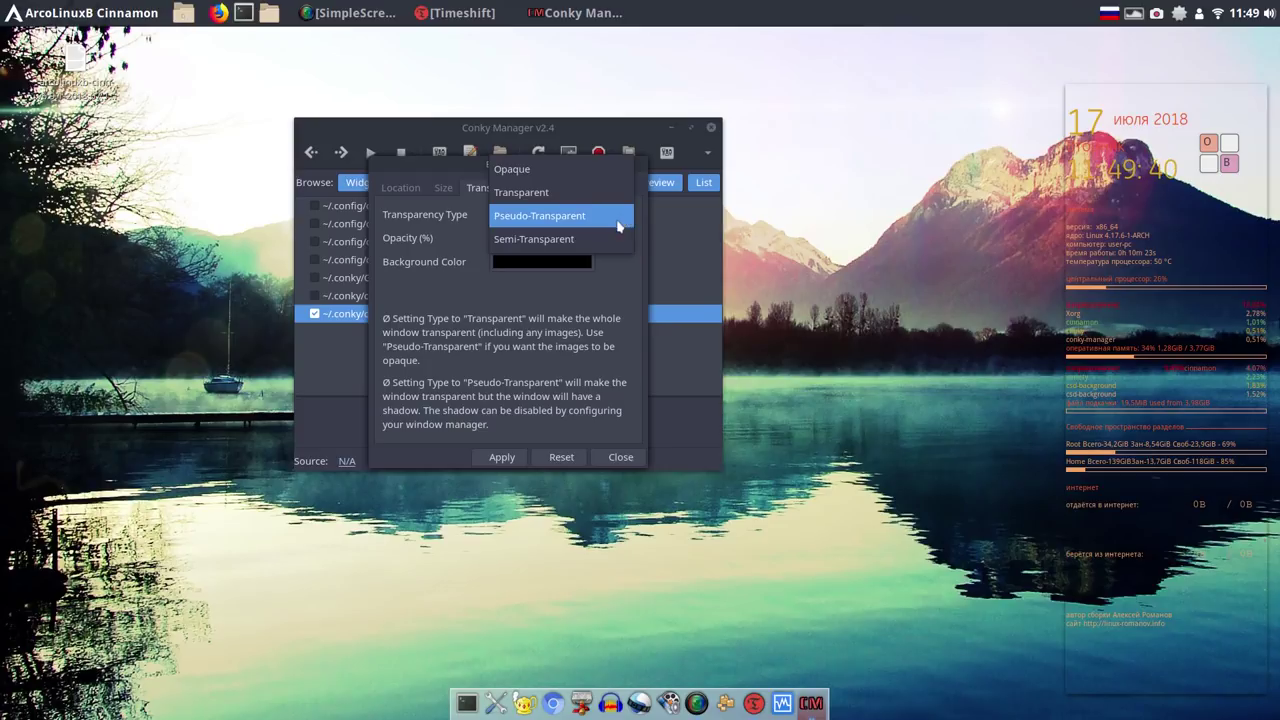
{"action": "left_click", "coordinate": [597, 252]}
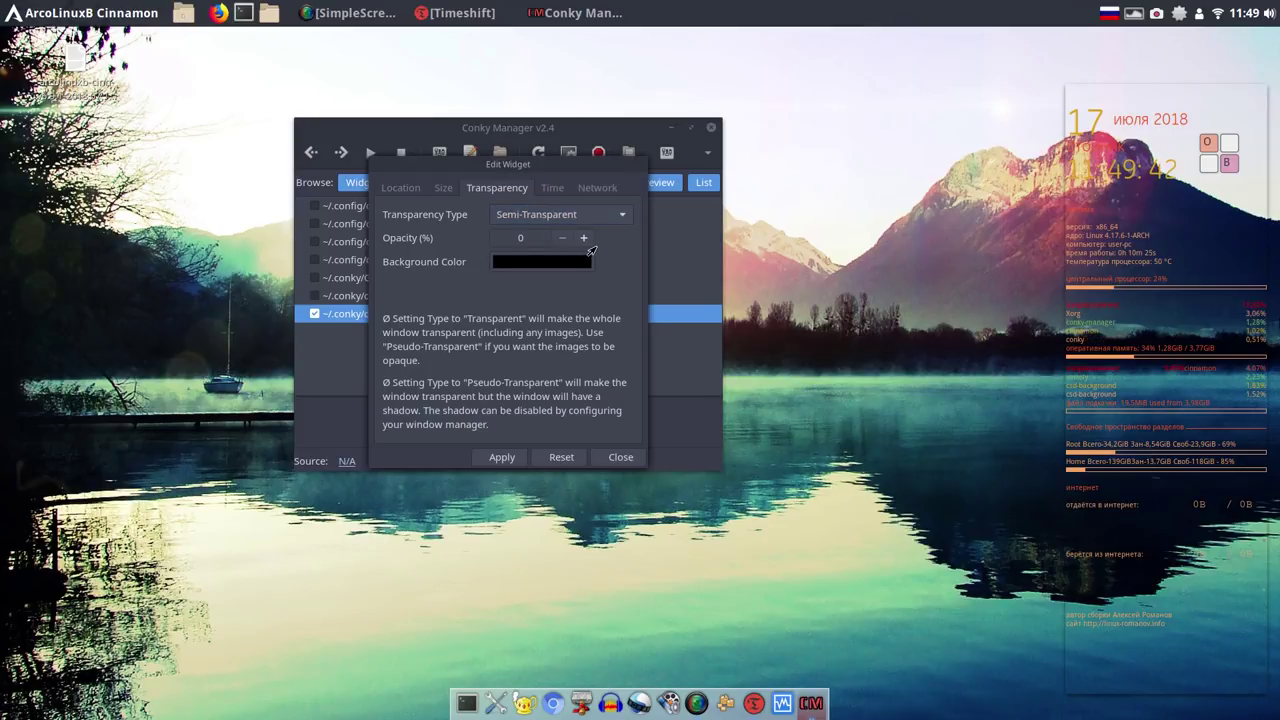
{"action": "left_click", "coordinate": [502, 457]}
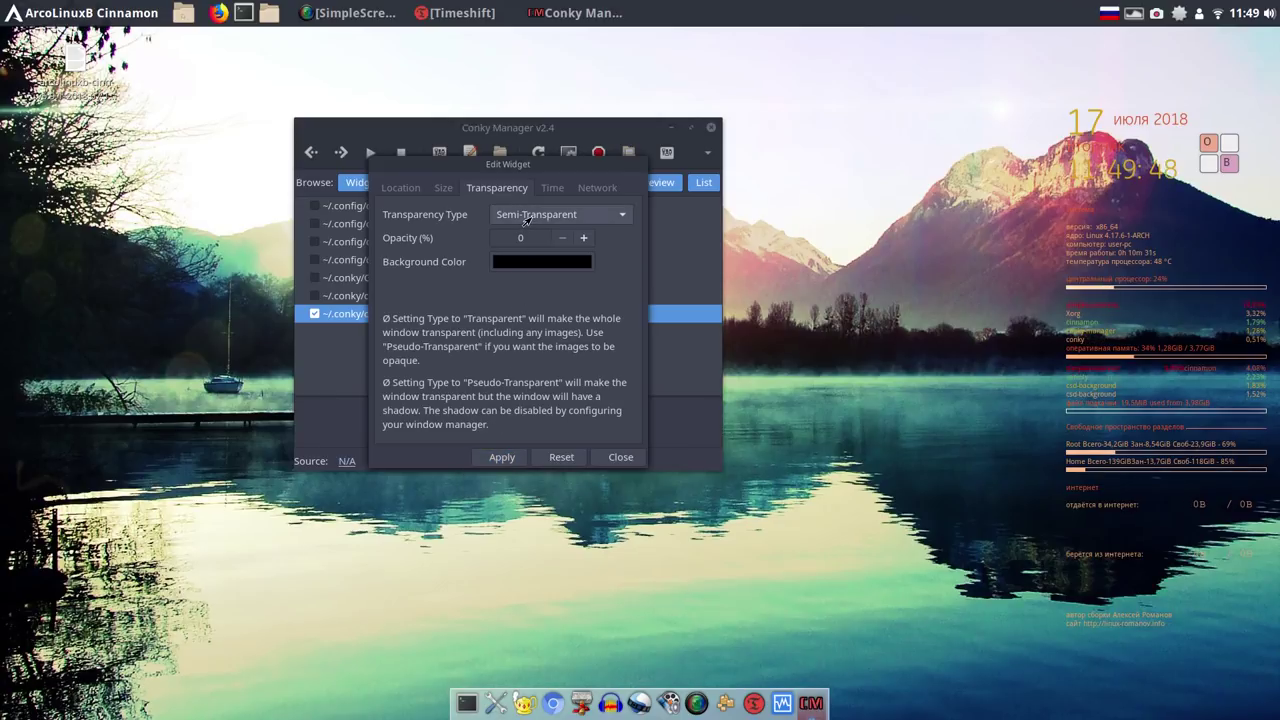
Set the conky lmc-rus widget's transparency type to Transparent, apply it and close the widget editor.
{"action": "left_click", "coordinate": [620, 220]}
{"action": "left_click", "coordinate": [586, 178]}
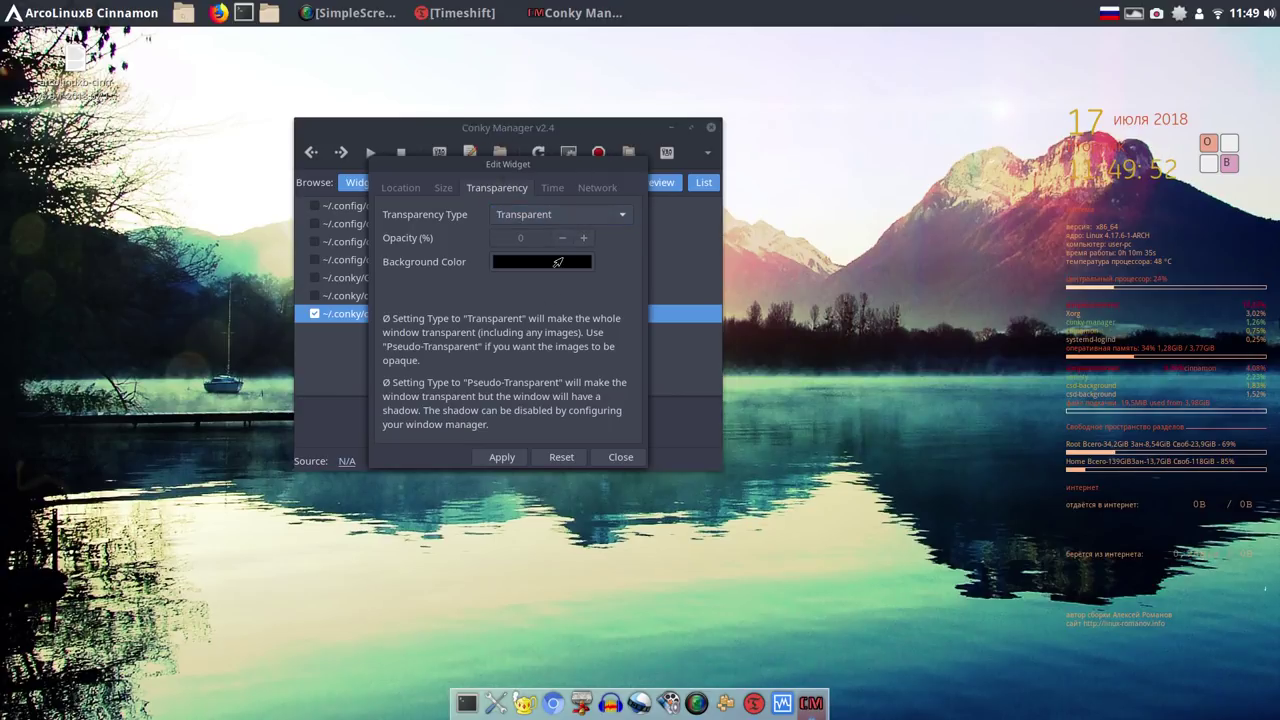
{"action": "left_click", "coordinate": [512, 457]}
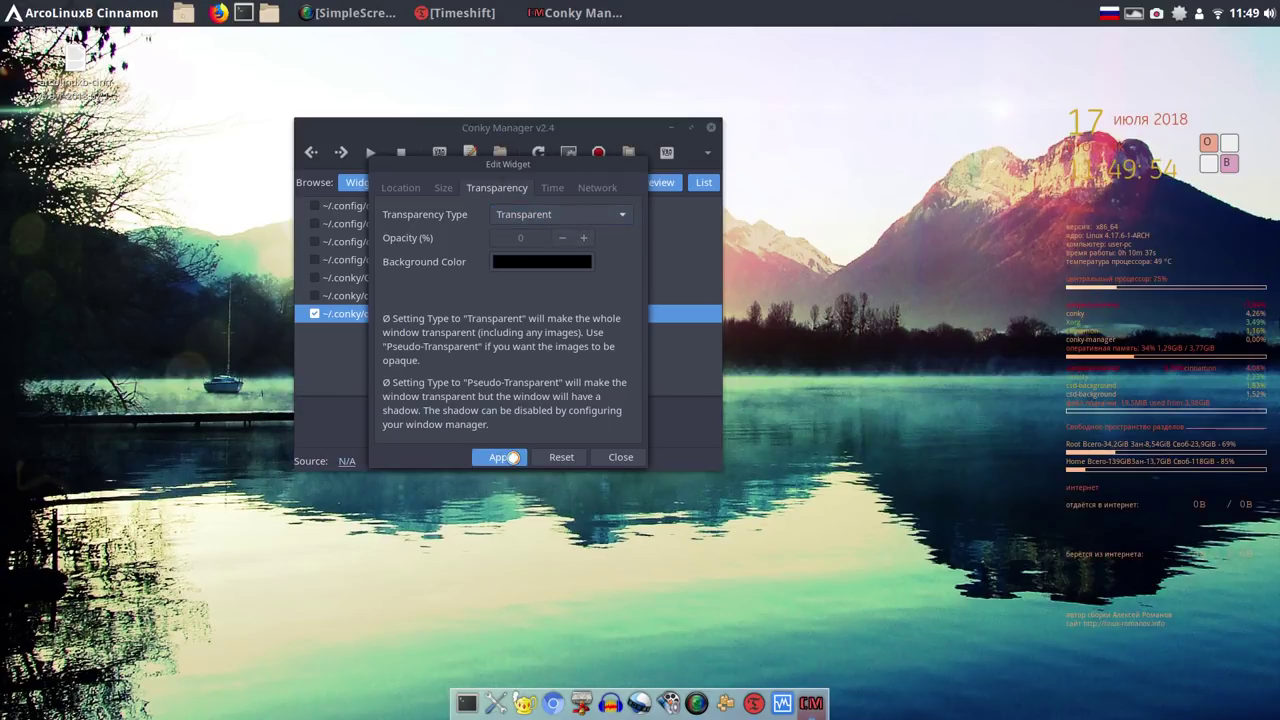
{"action": "left_click", "coordinate": [625, 460]}
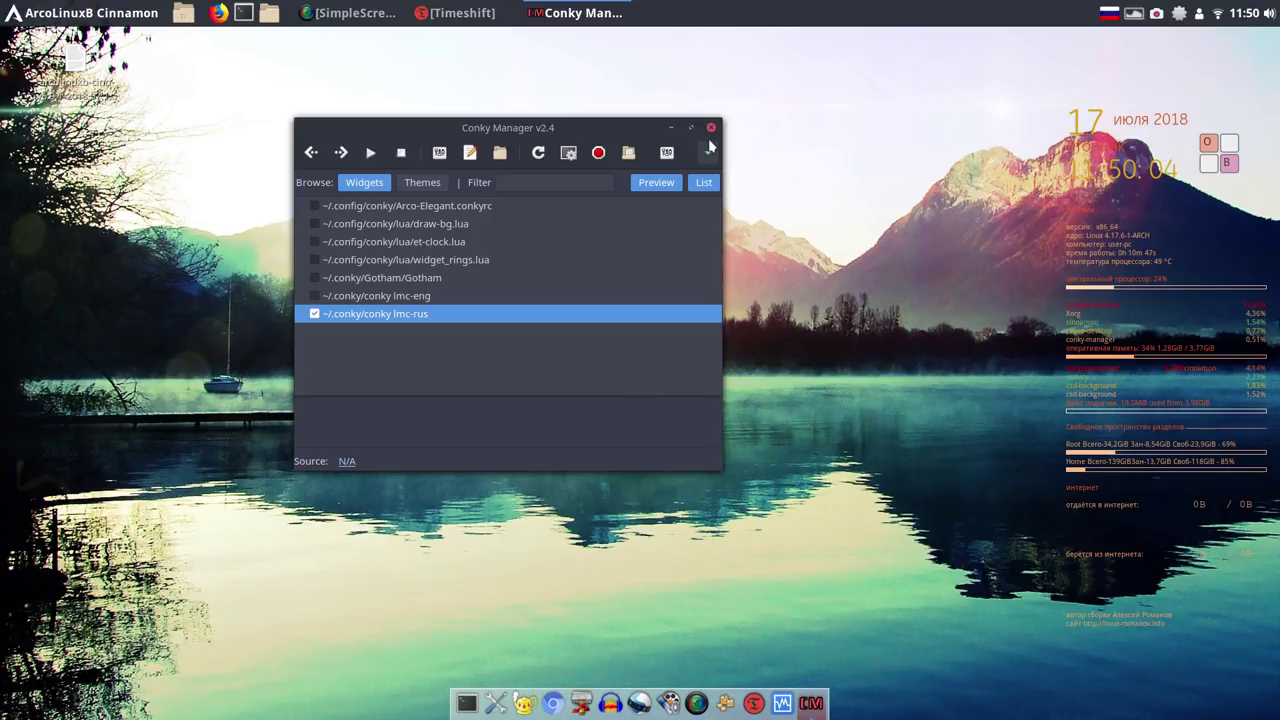
Check the system startup option and startup delay in Conky Manager's application settings, and close them with confirmation.
{"action": "left_click", "coordinate": [666, 153]}
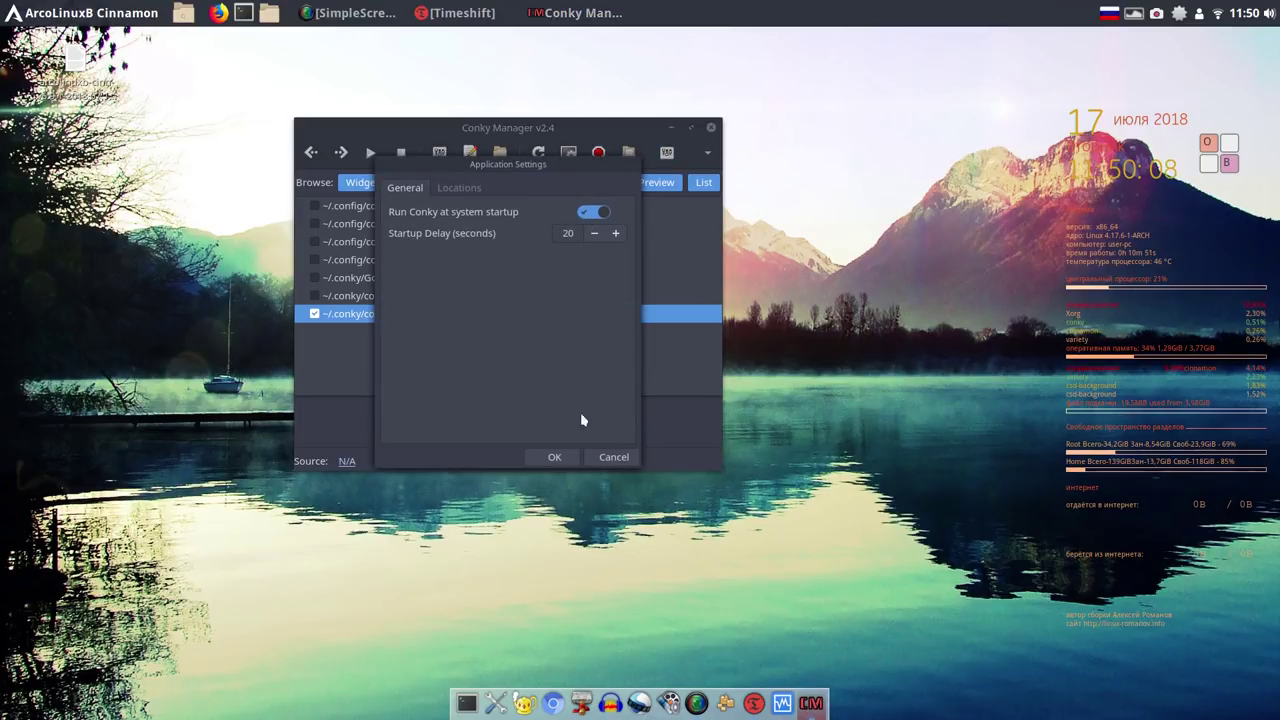
{"action": "left_click", "coordinate": [555, 458]}
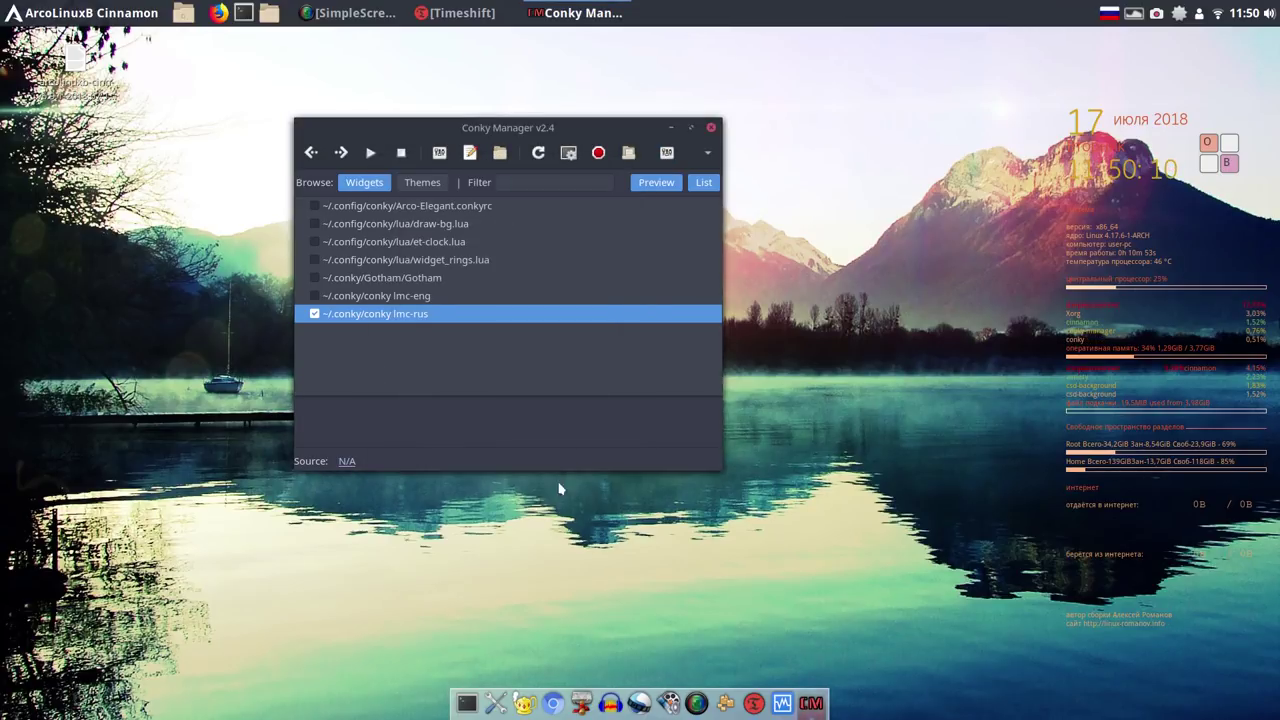
{"action": "left_click", "coordinate": [555, 698]}
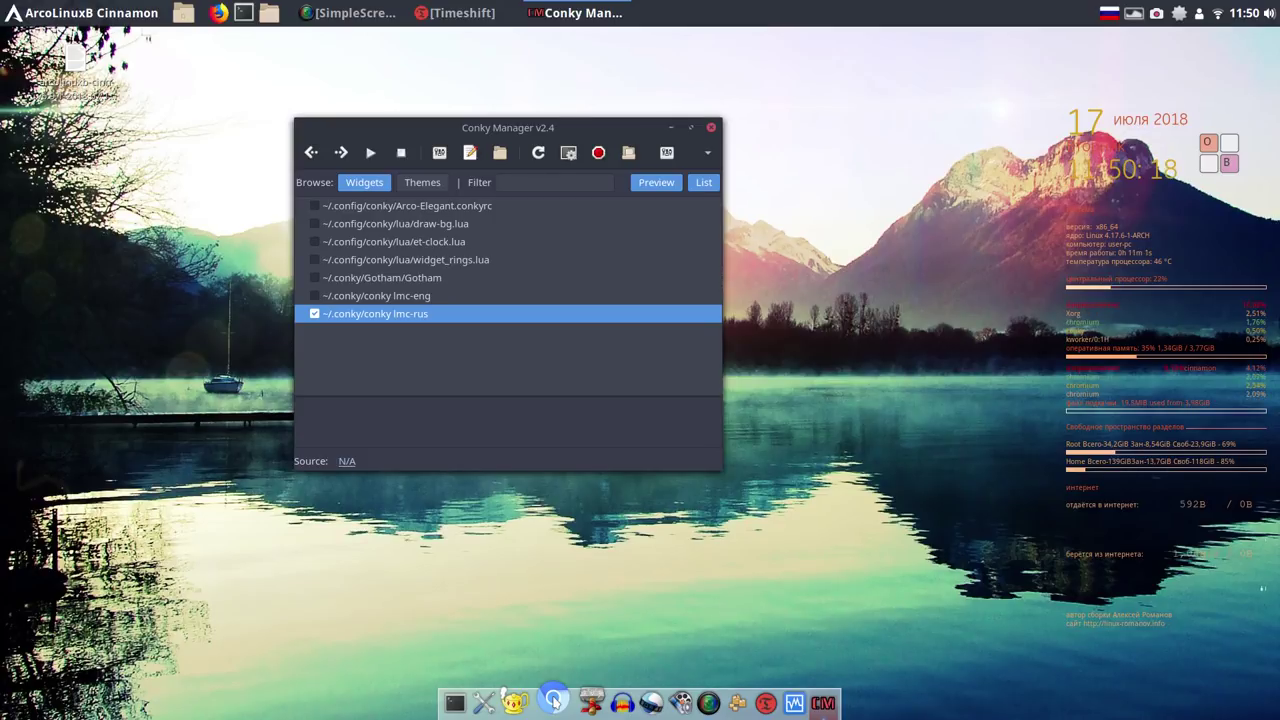
{"action": "left_click", "coordinate": [553, 702]}
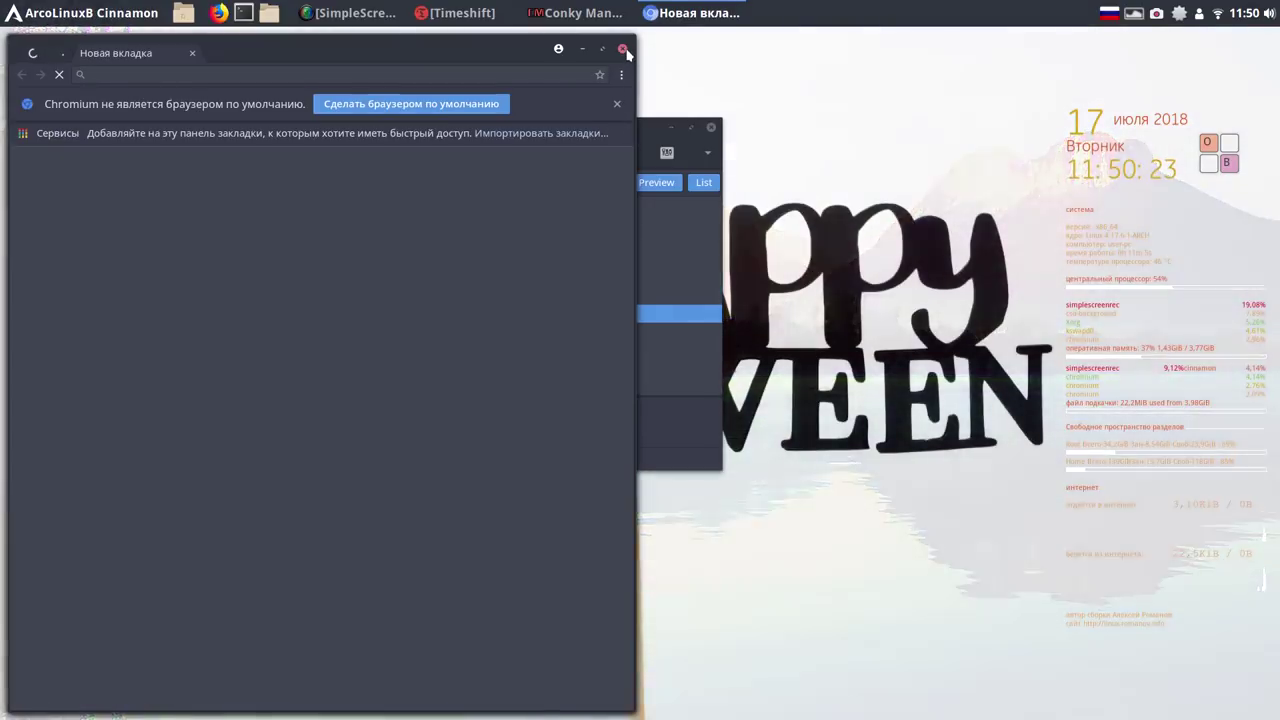
{"action": "left_click", "coordinate": [622, 48]}
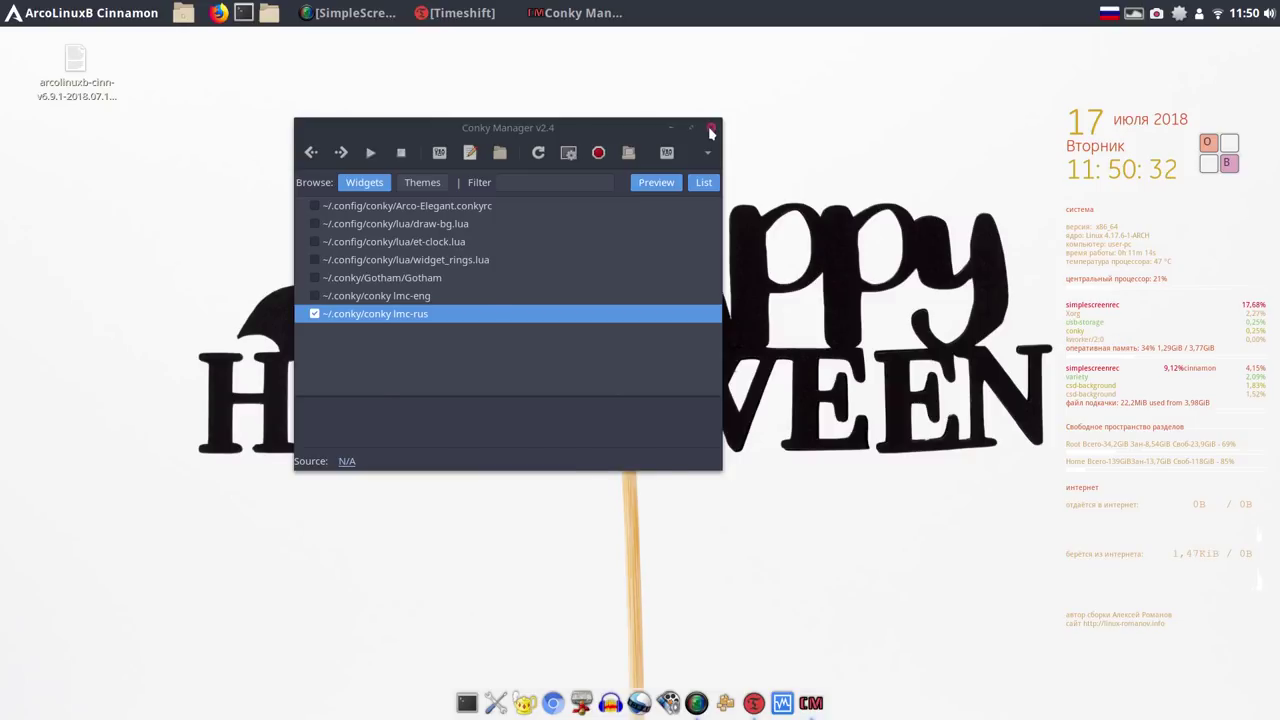
Close Conky Manager, then briefly bring up Timeshift's snapshot list and minimize it again.
{"action": "left_click", "coordinate": [710, 130]}
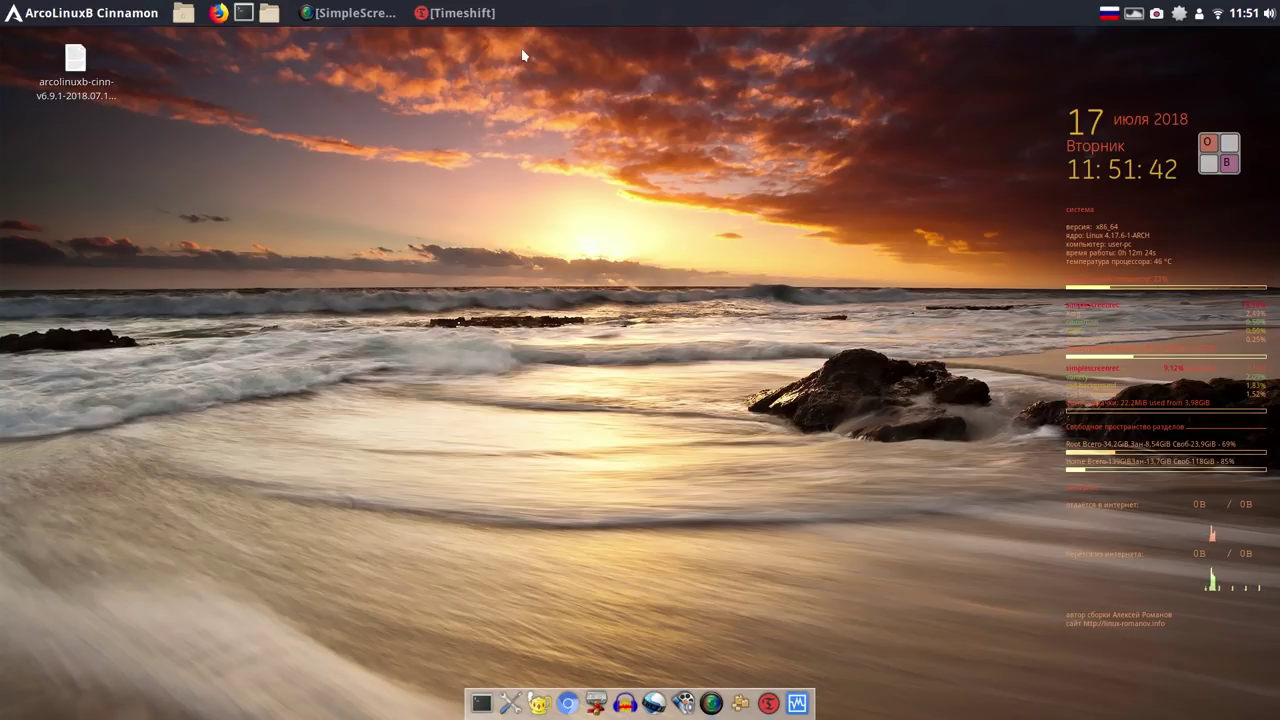
{"action": "mouse_move", "coordinate": [442, 12]}
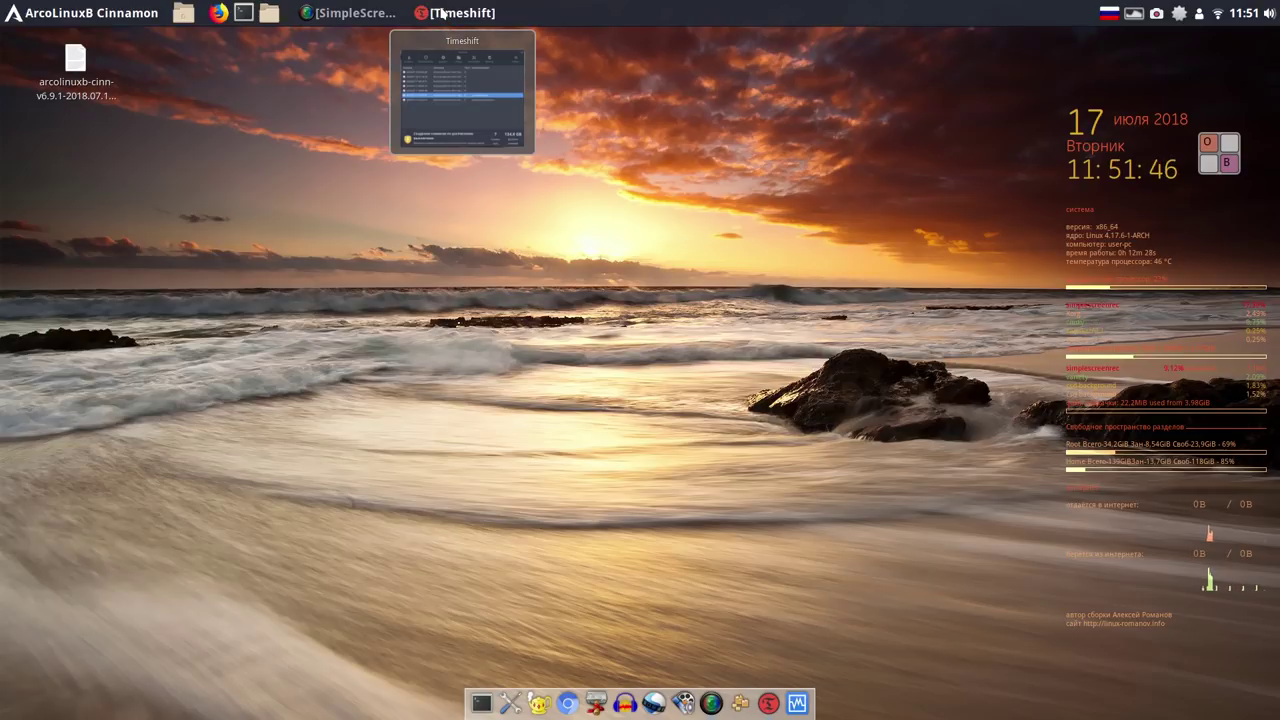
{"action": "left_click", "coordinate": [442, 12]}
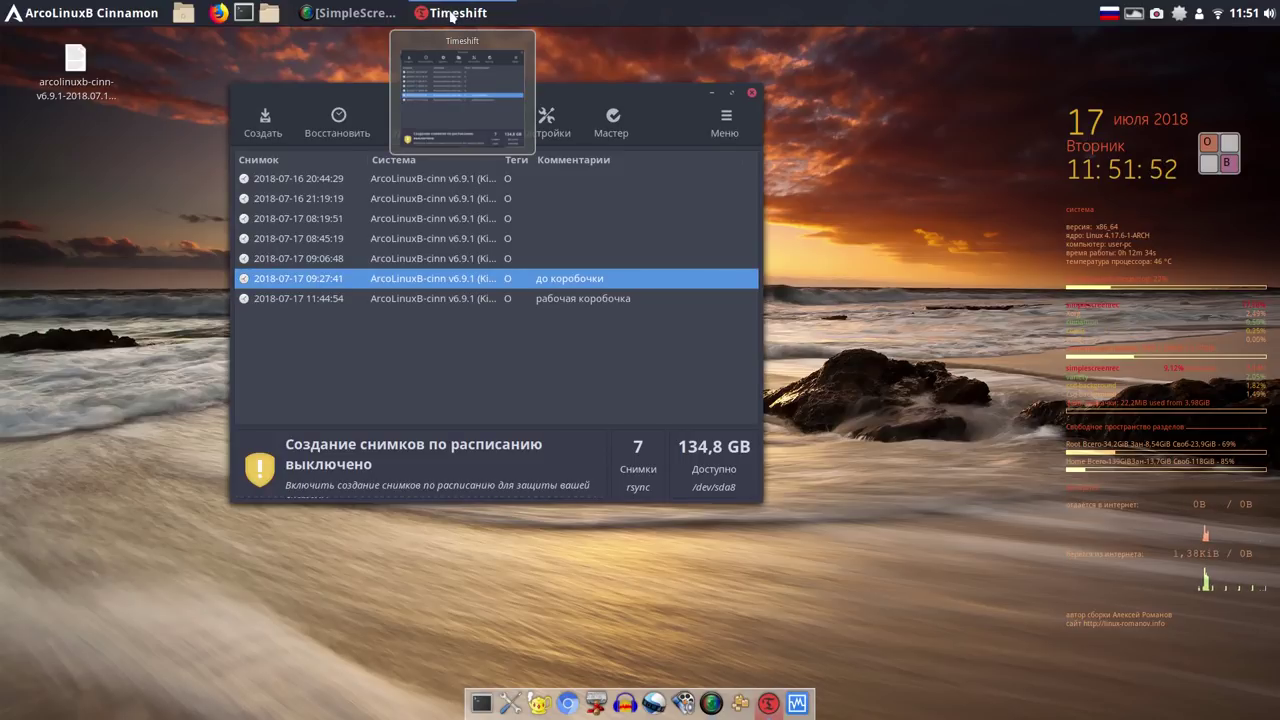
{"action": "left_click", "coordinate": [450, 14]}
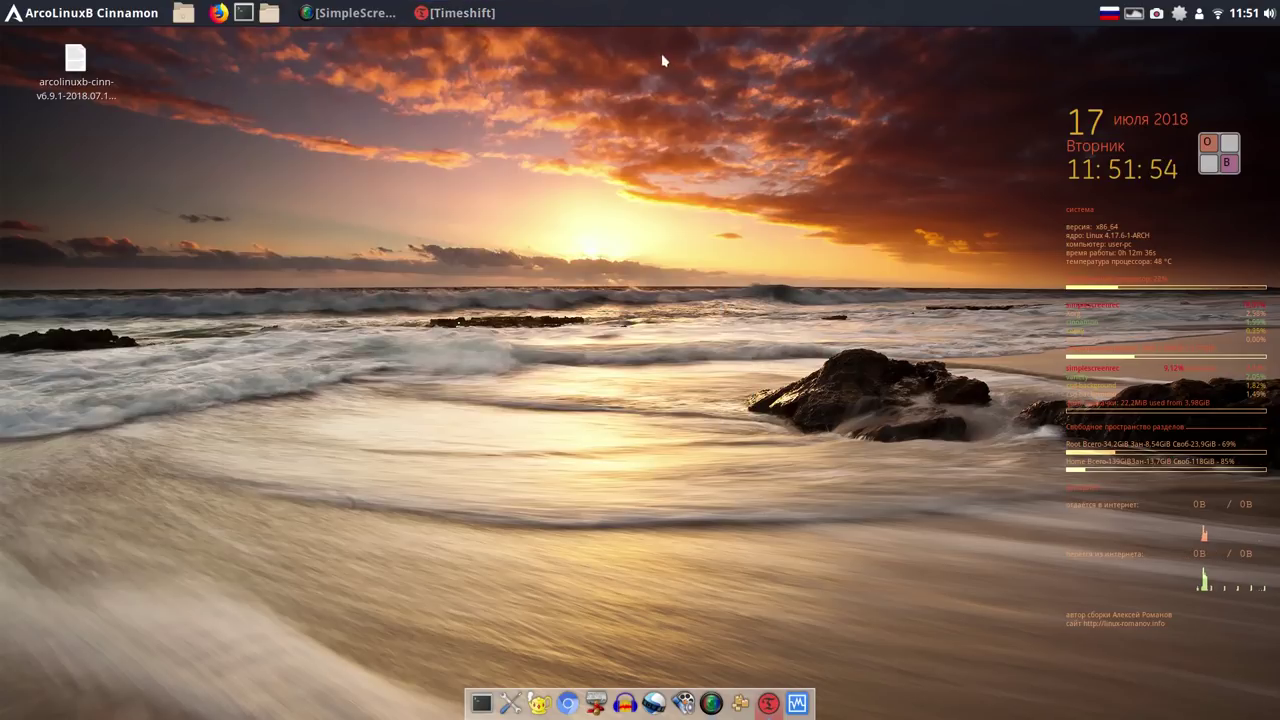
Open the package manager clear of the on-screen keyboard and switch the keyboard layout to English.
{"action": "left_click", "coordinate": [740, 703]}
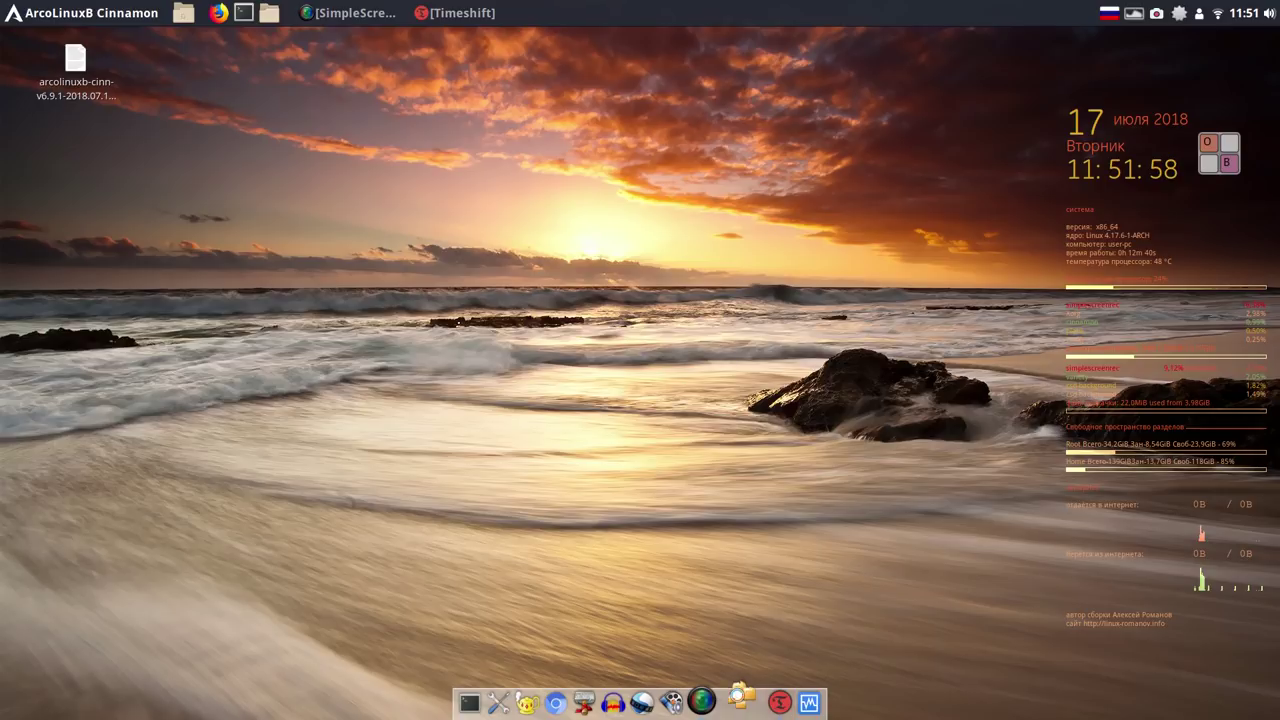
{"action": "left_click", "coordinate": [1209, 160]}
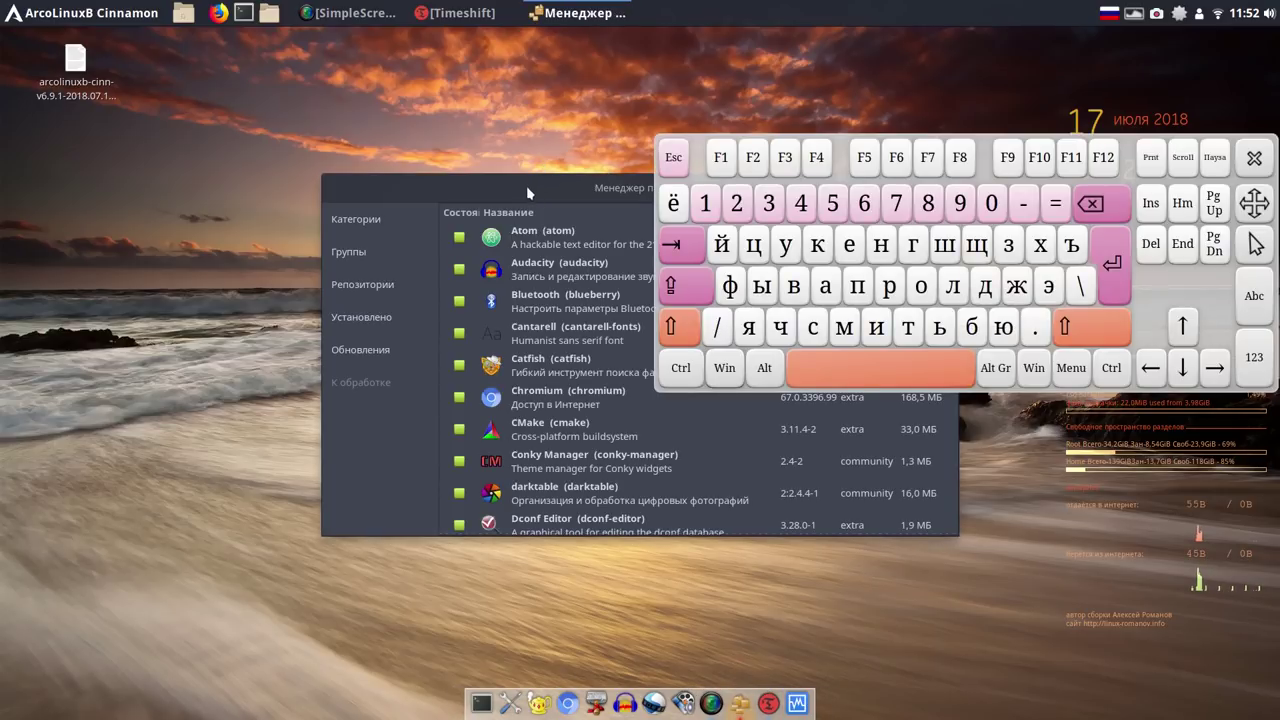
{"action": "left_click_drag", "start_coordinate": [526, 187], "coordinate": [391, 125]}
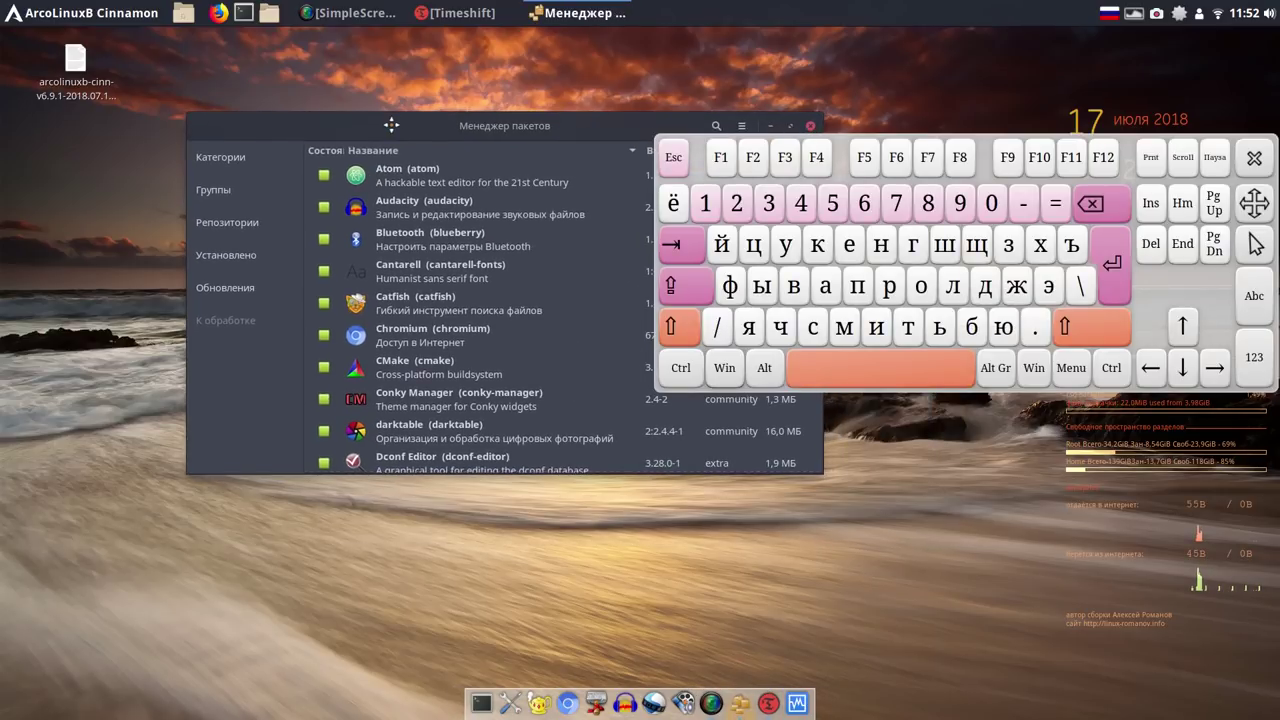
{"action": "left_click", "coordinate": [1109, 16]}
{"action": "left_click", "coordinate": [1087, 45]}
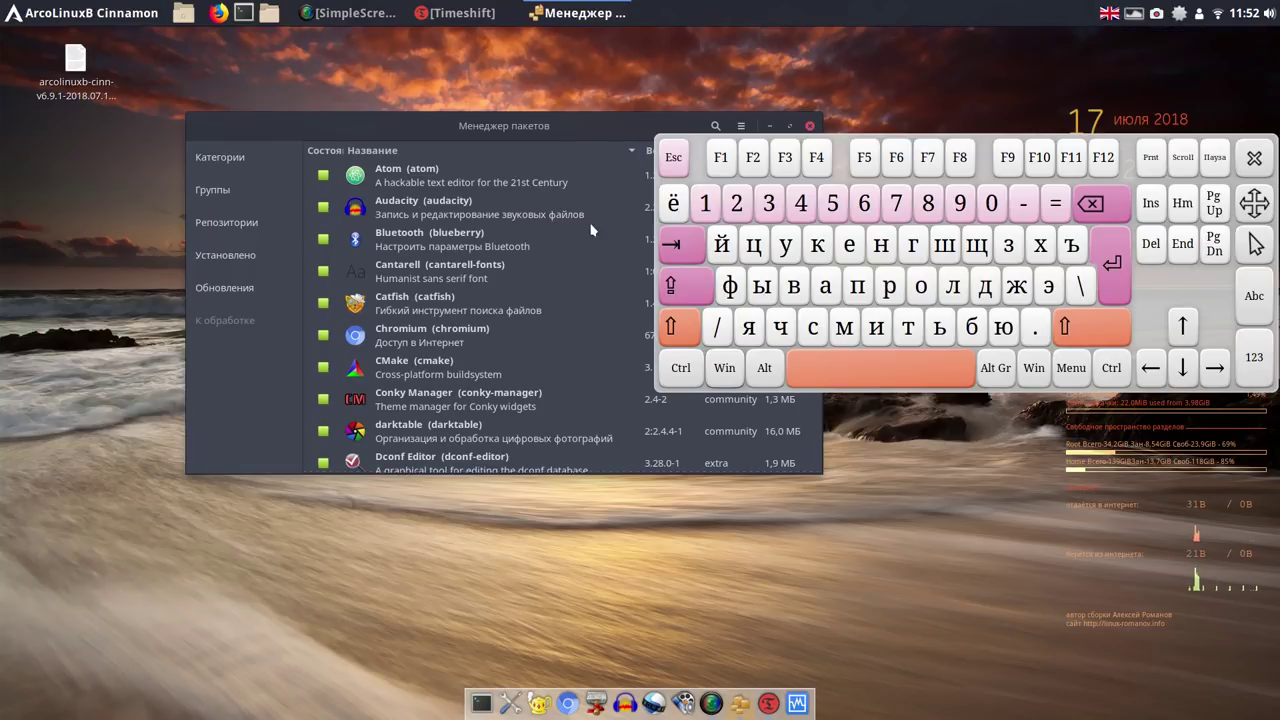
{"action": "left_click_drag", "start_coordinate": [412, 120], "coordinate": [285, 103]}
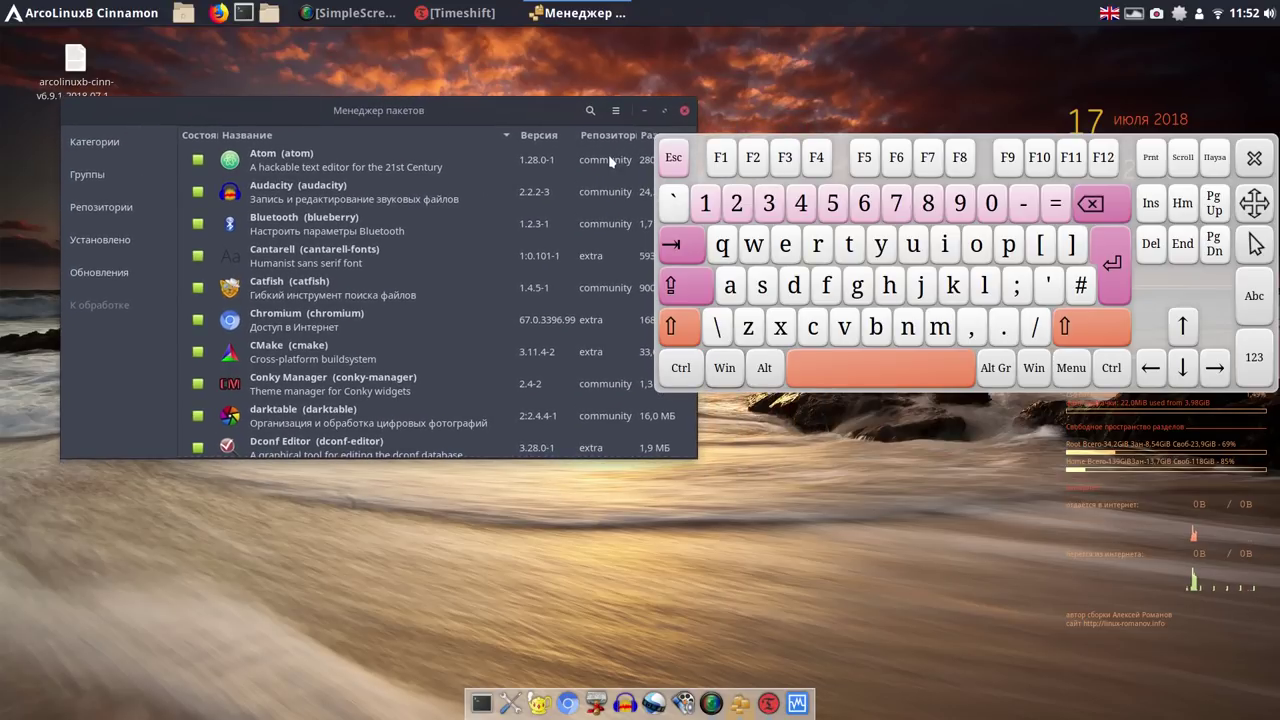
Search the package manager for qt5-fsarchiver using the on-screen keyboard, and hide the keyboard.
{"action": "left_click", "coordinate": [590, 112]}
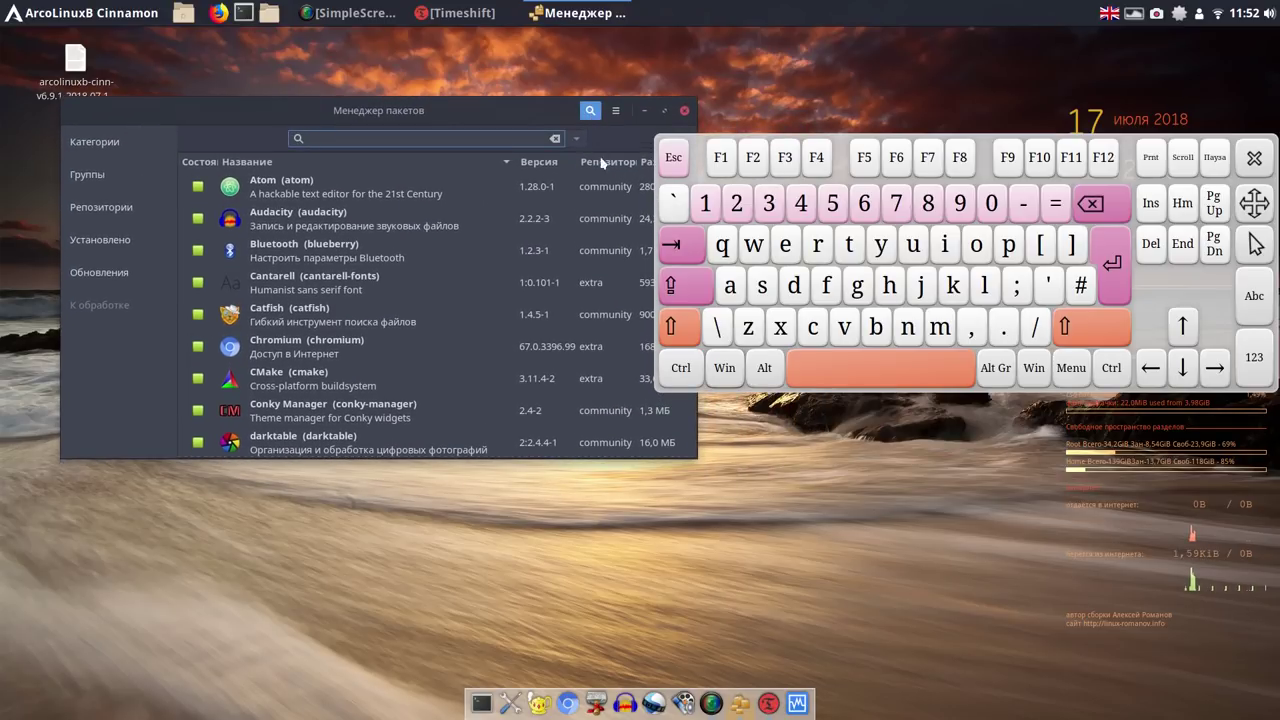
{"action": "left_click", "coordinate": [721, 250]}
{"action": "left_click", "coordinate": [849, 245]}
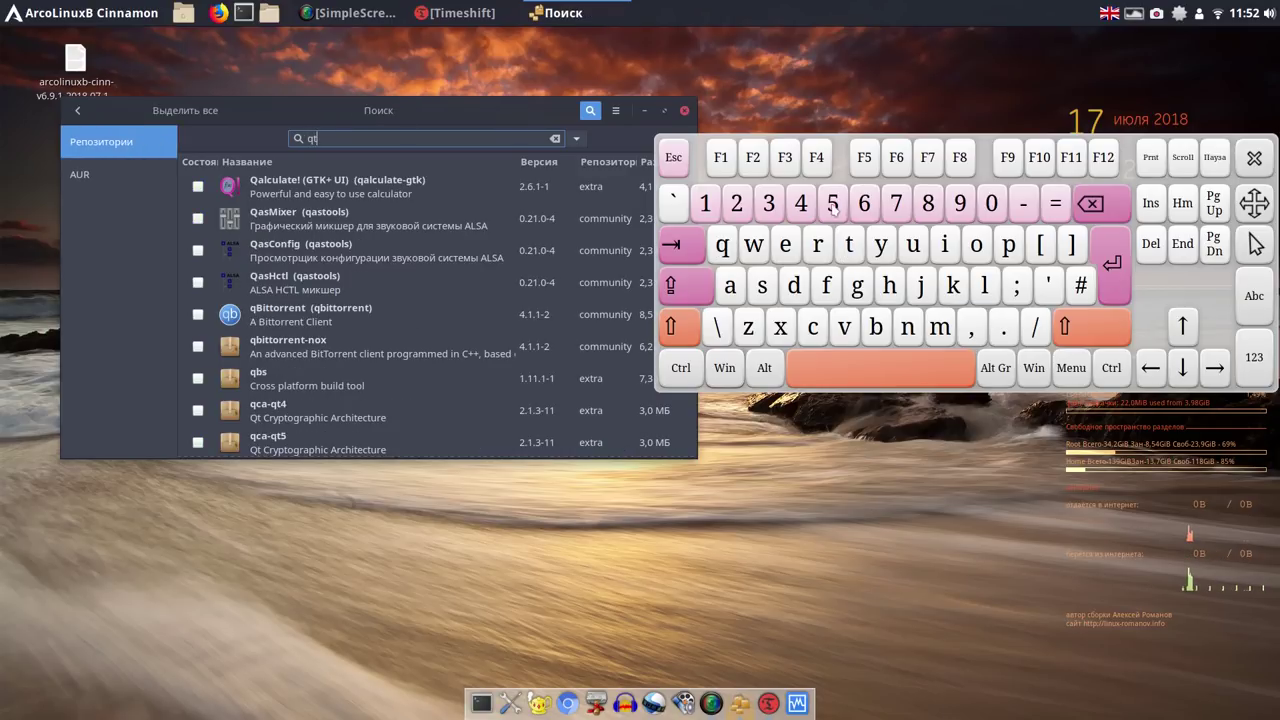
{"action": "left_click", "coordinate": [833, 204]}
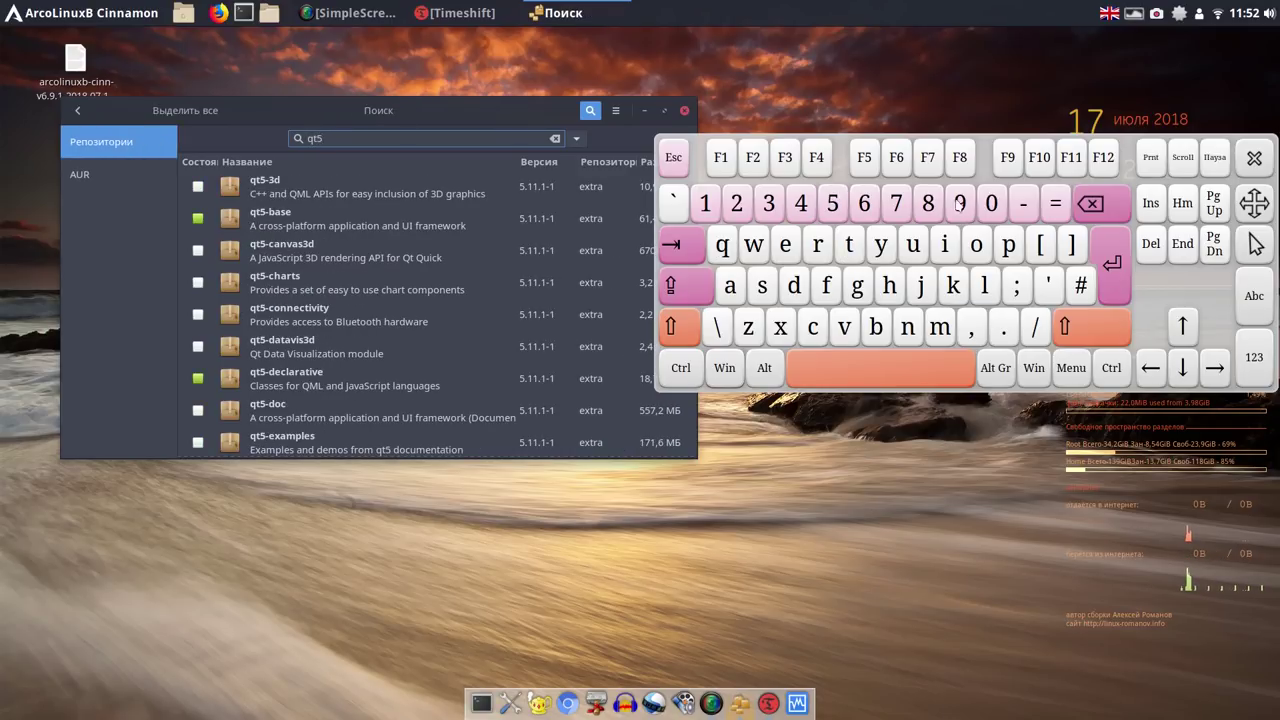
{"action": "left_click", "coordinate": [1021, 205]}
{"action": "left_click", "coordinate": [830, 292]}
{"action": "left_click", "coordinate": [762, 287]}
{"action": "left_click", "coordinate": [730, 287]}
{"action": "left_click", "coordinate": [820, 245]}
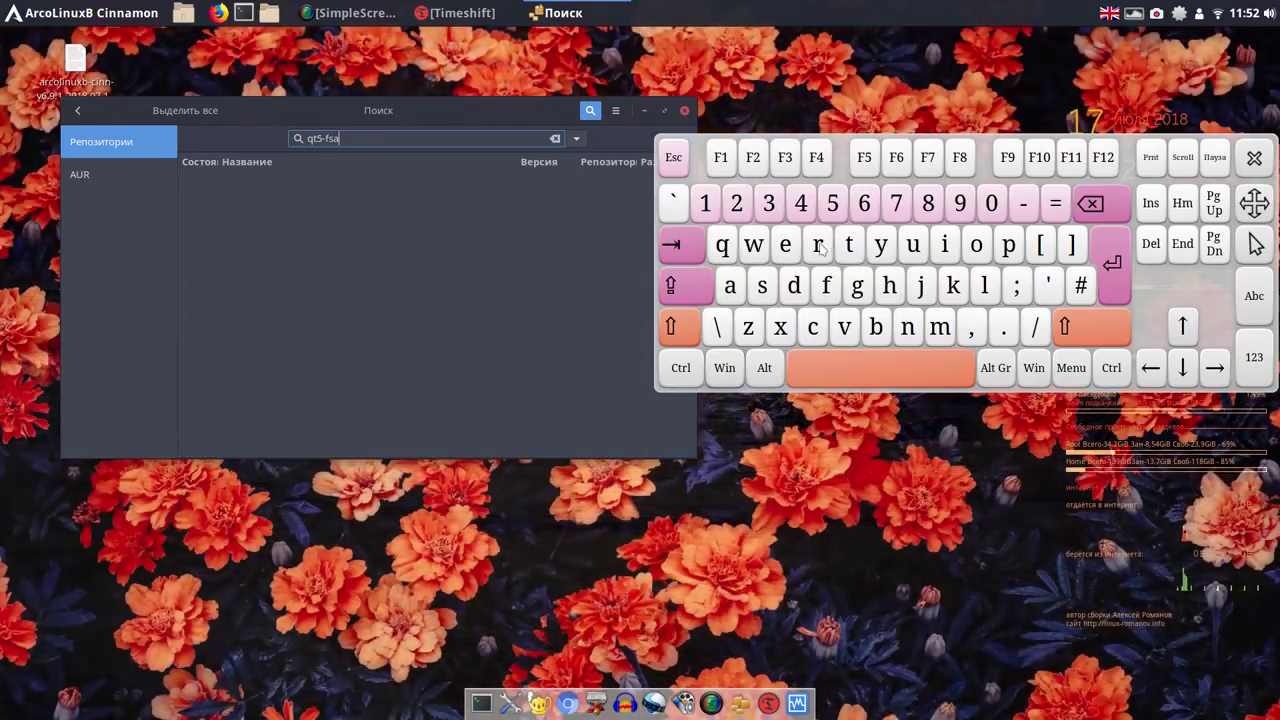
{"action": "left_click", "coordinate": [812, 328]}
{"action": "left_click", "coordinate": [889, 288]}
{"action": "left_click", "coordinate": [946, 245]}
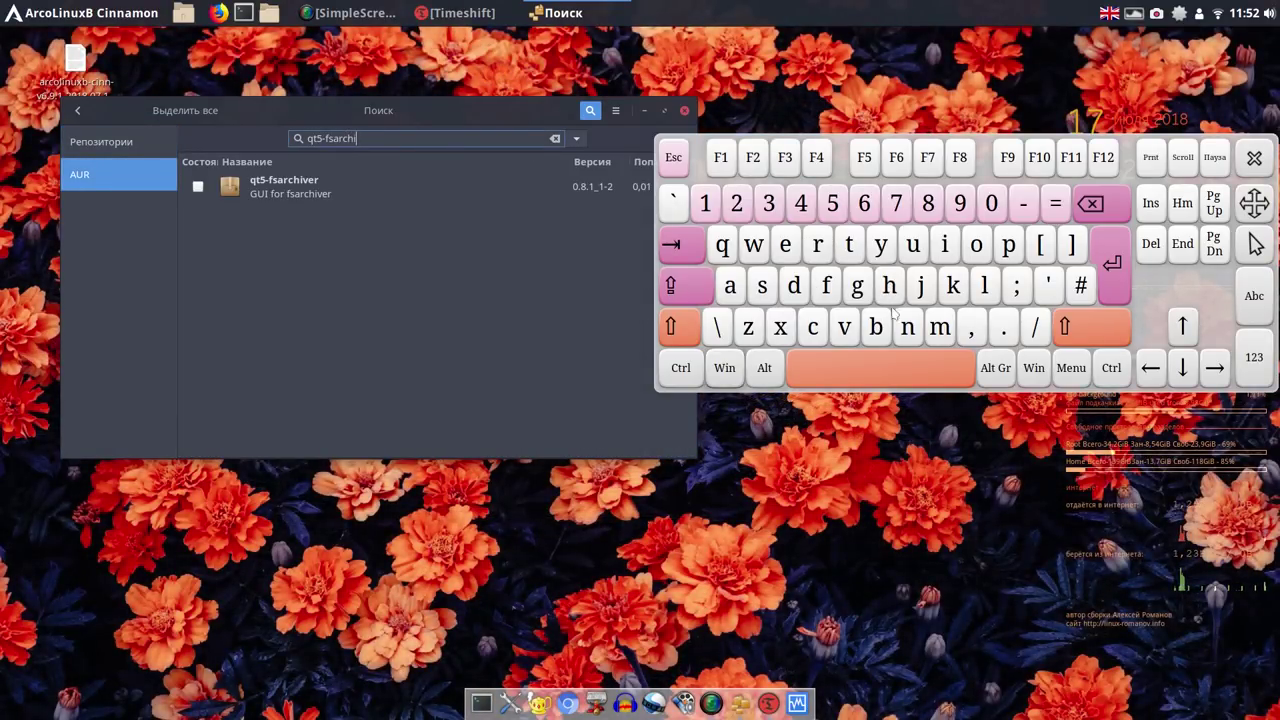
{"action": "left_click", "coordinate": [845, 328]}
{"action": "left_click", "coordinate": [785, 245]}
{"action": "left_click", "coordinate": [818, 248]}
{"action": "left_click", "coordinate": [1255, 159]}
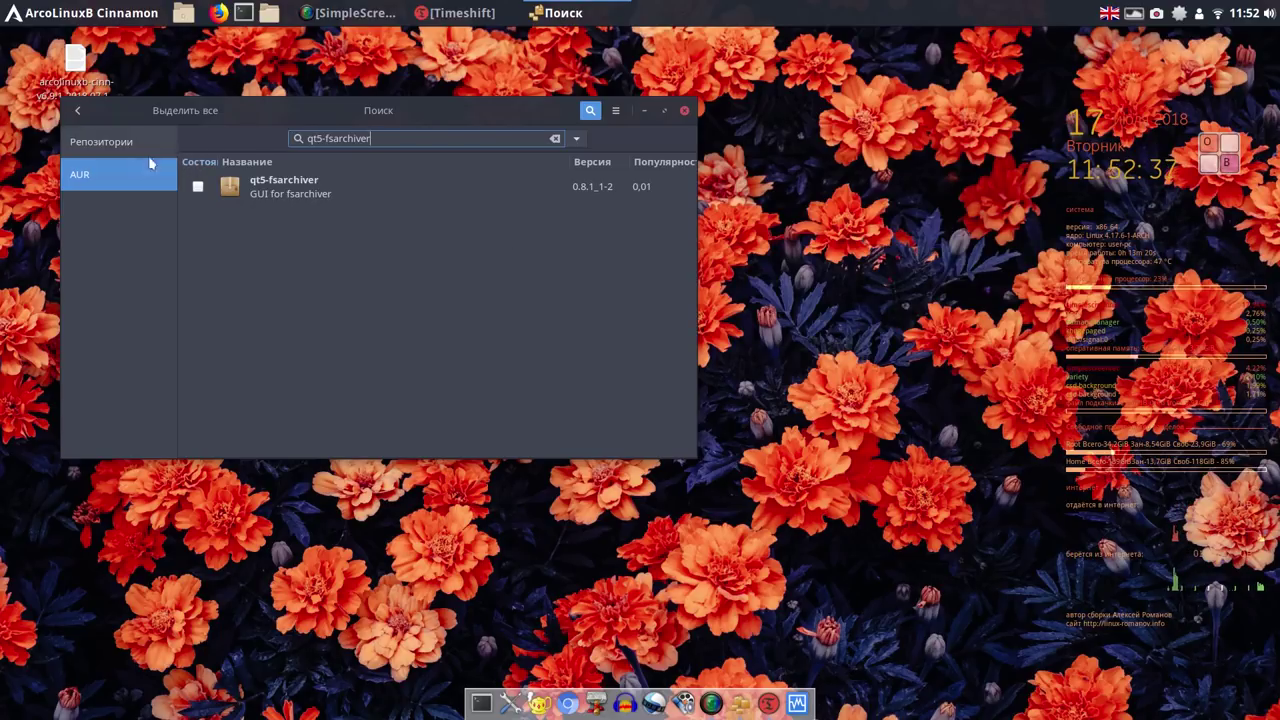
Compare the repository and AUR results, mark qt5-fsarchiver from AUR for installation and confirm the transaction.
{"action": "left_click", "coordinate": [108, 148]}
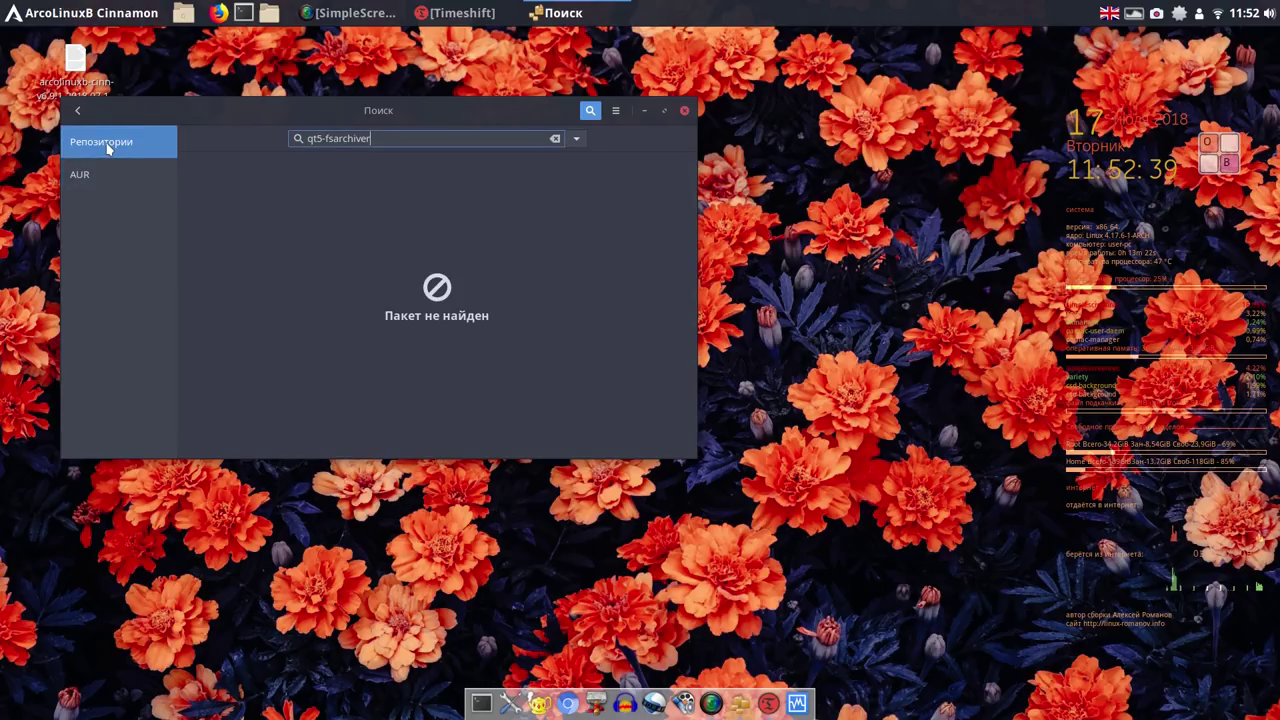
{"action": "left_click", "coordinate": [87, 176]}
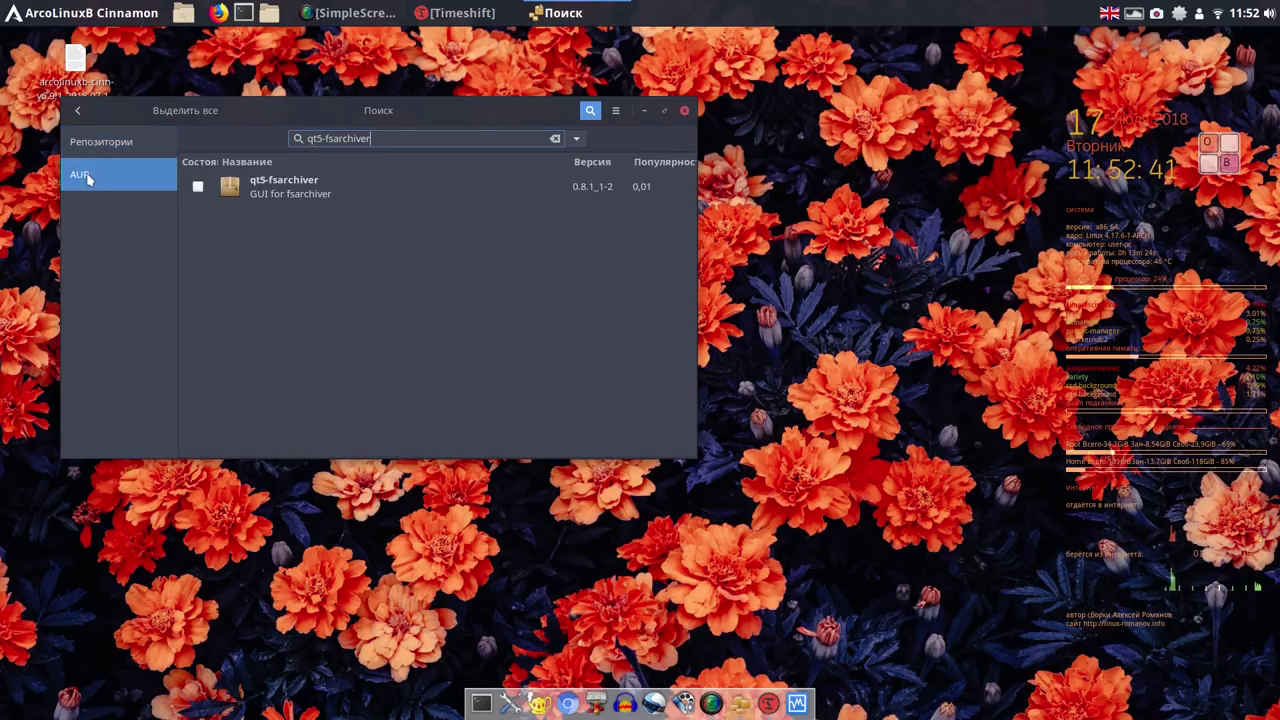
{"action": "left_click", "coordinate": [197, 188]}
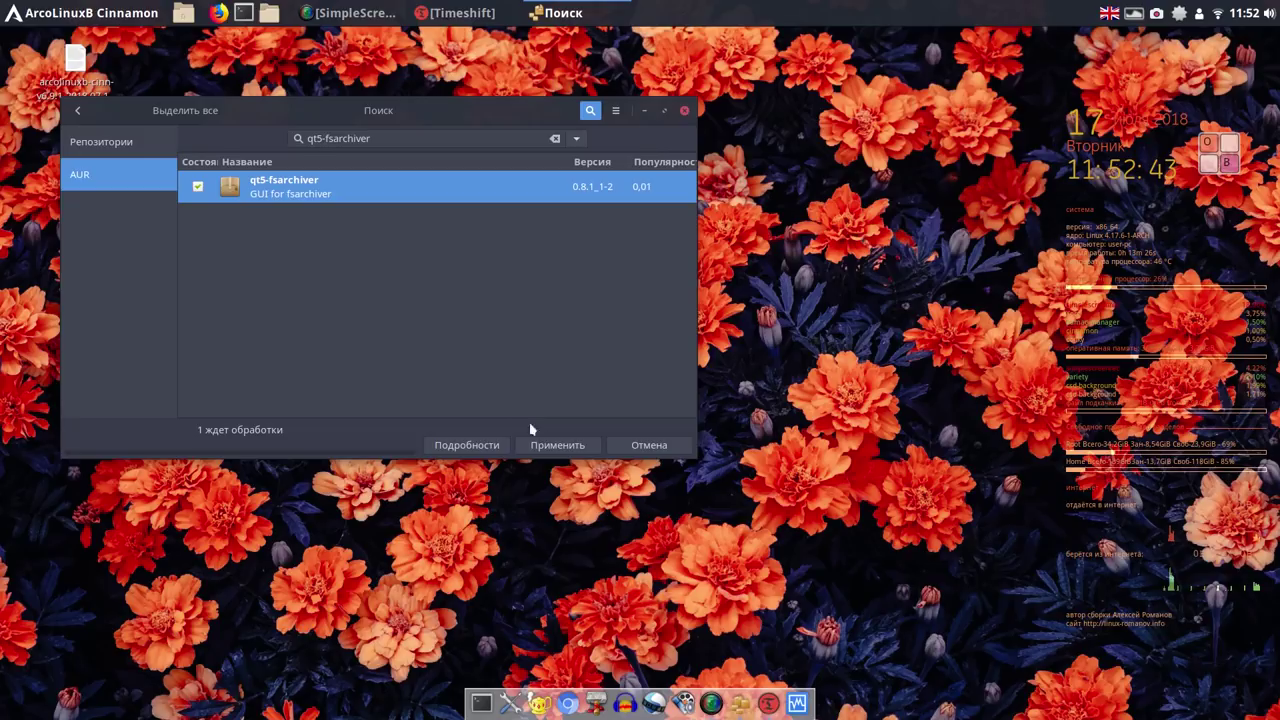
{"action": "left_click", "coordinate": [557, 446]}
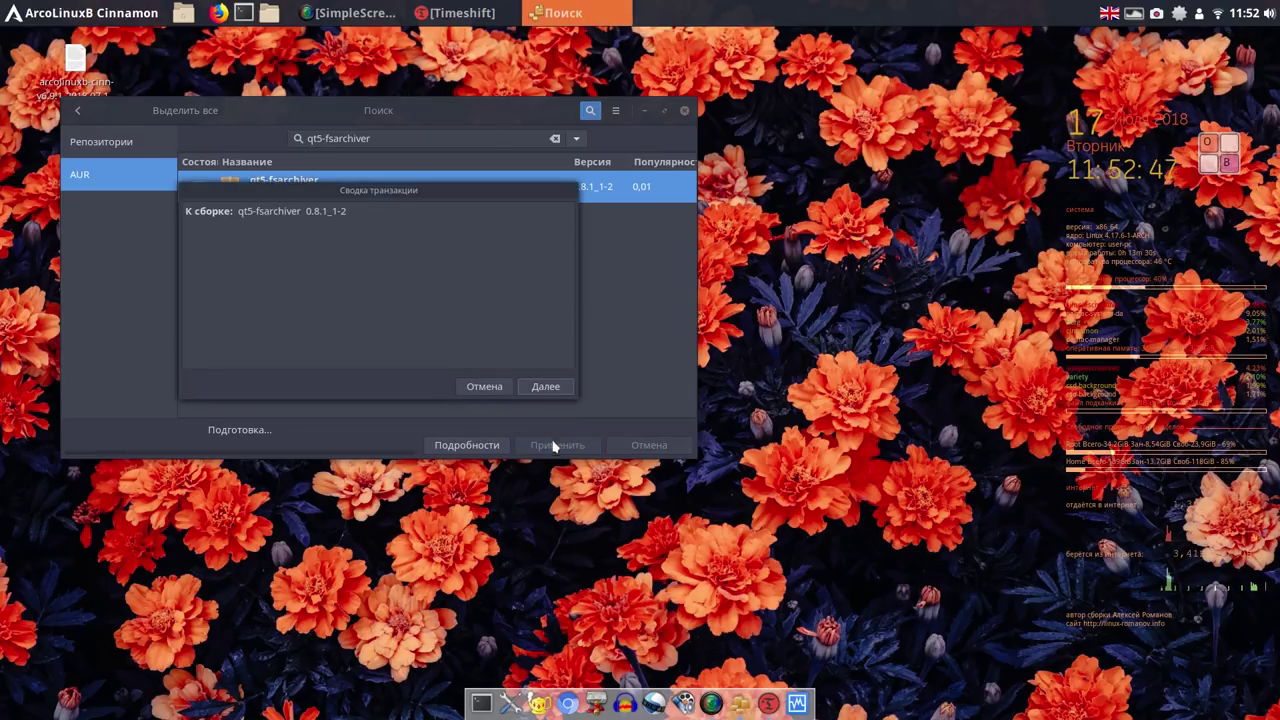
{"action": "left_click", "coordinate": [550, 390]}
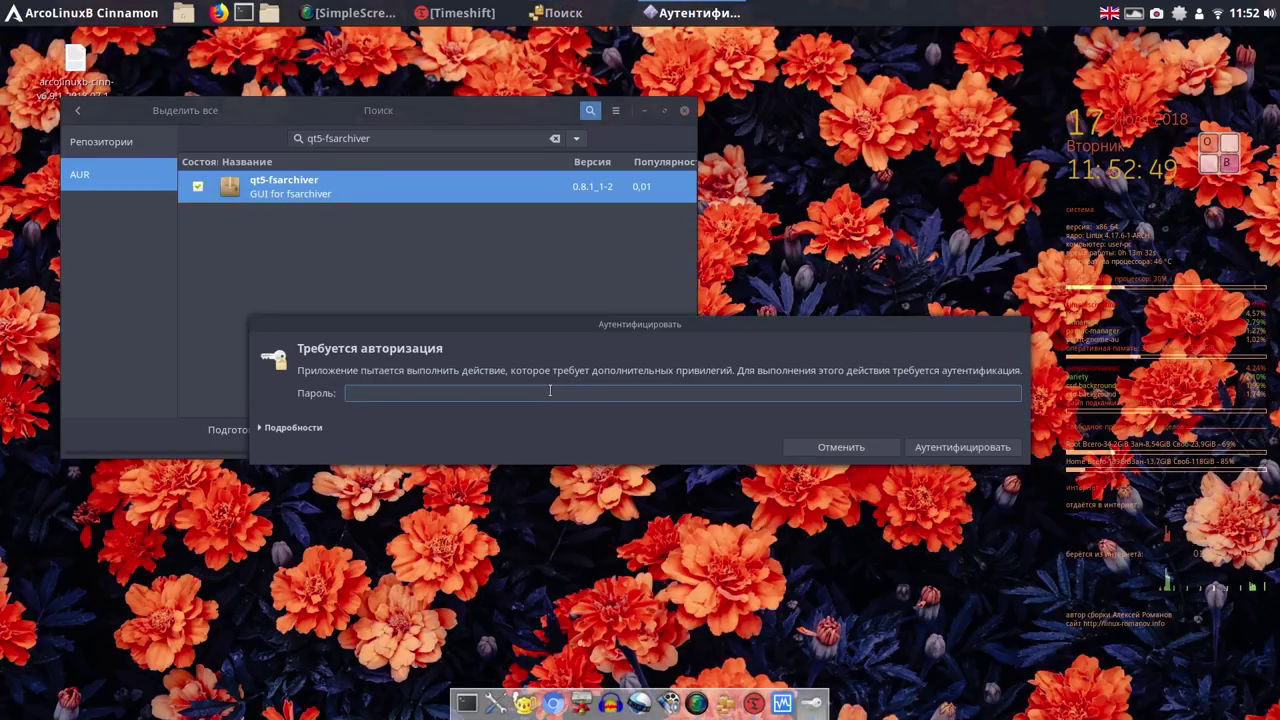
Try to build qt5-fsarchiver by authenticating with the account password, and return to the search results.
{"action": "left_click", "coordinate": [1219, 162]}
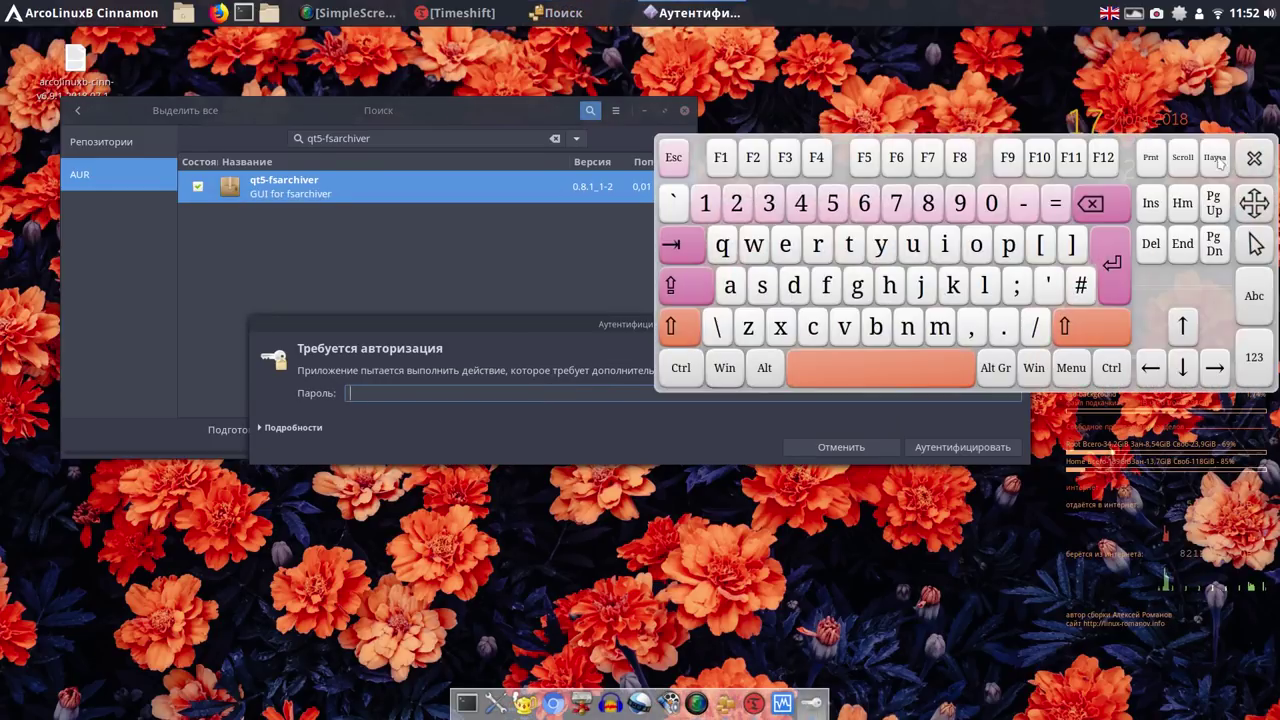
{"action": "left_click", "coordinate": [705, 205]}
{"action": "left_click", "coordinate": [943, 448]}
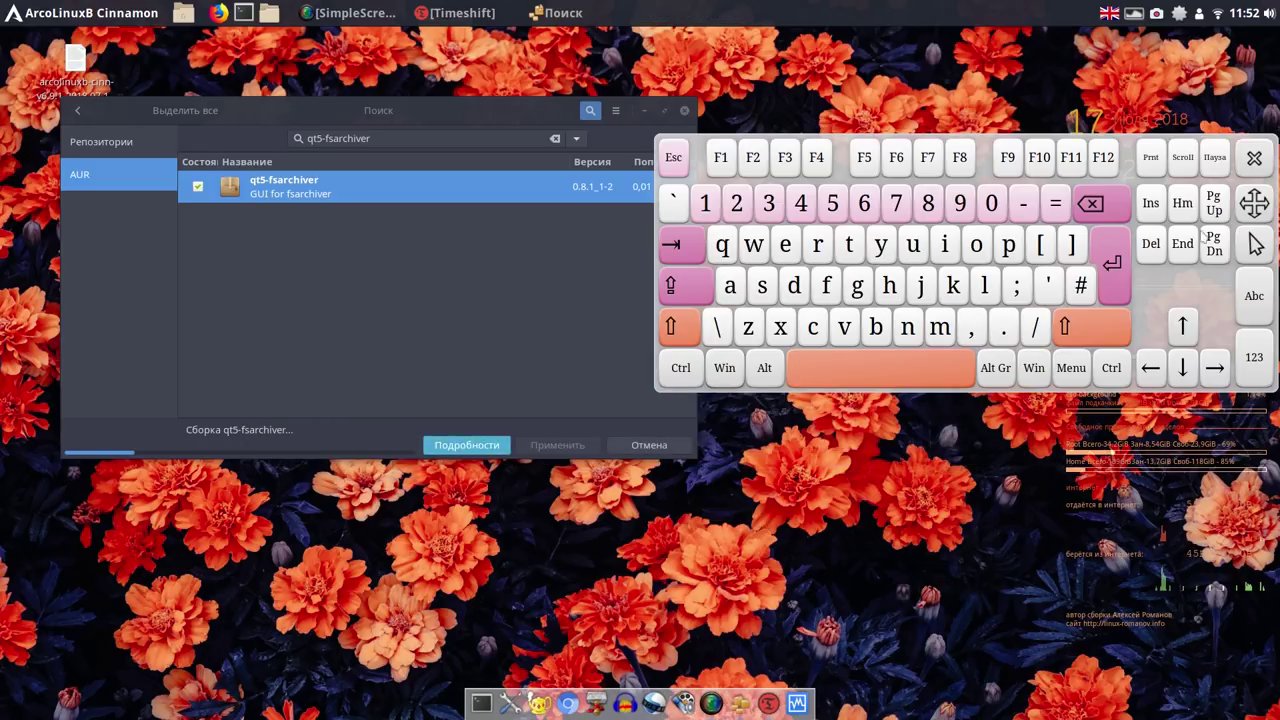
{"action": "left_click", "coordinate": [1255, 158]}
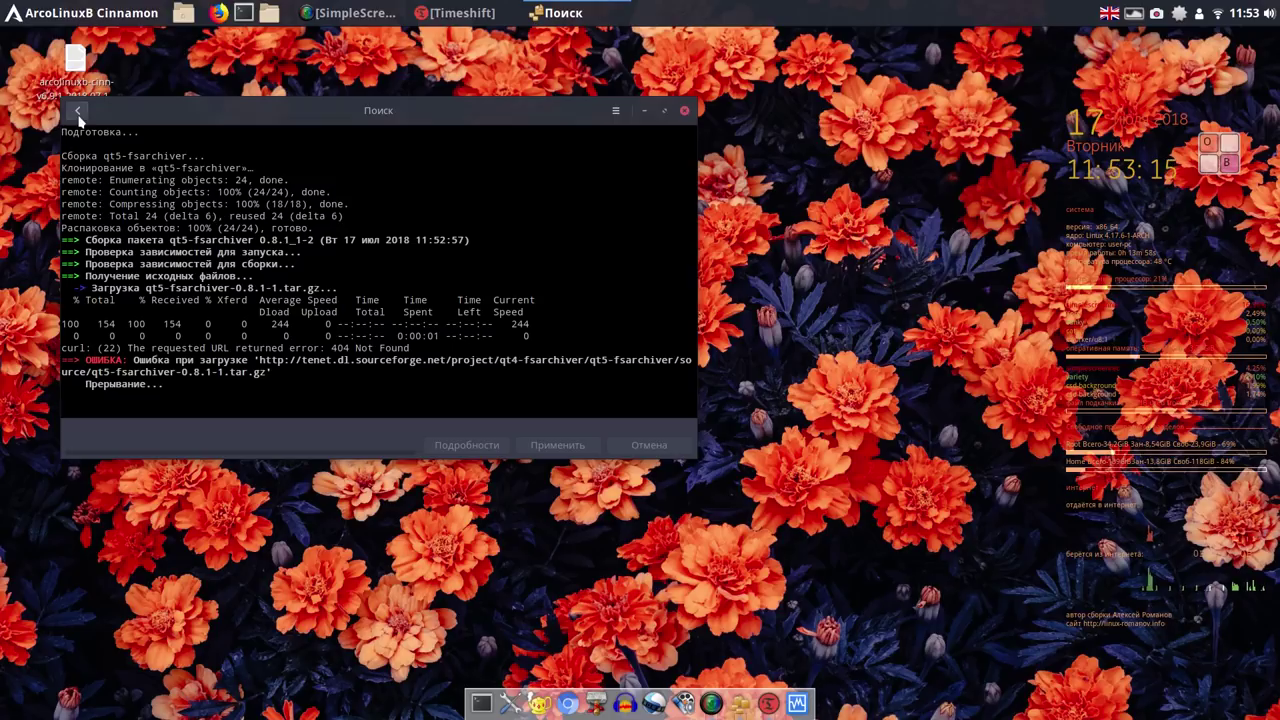
{"action": "left_click", "coordinate": [79, 113]}
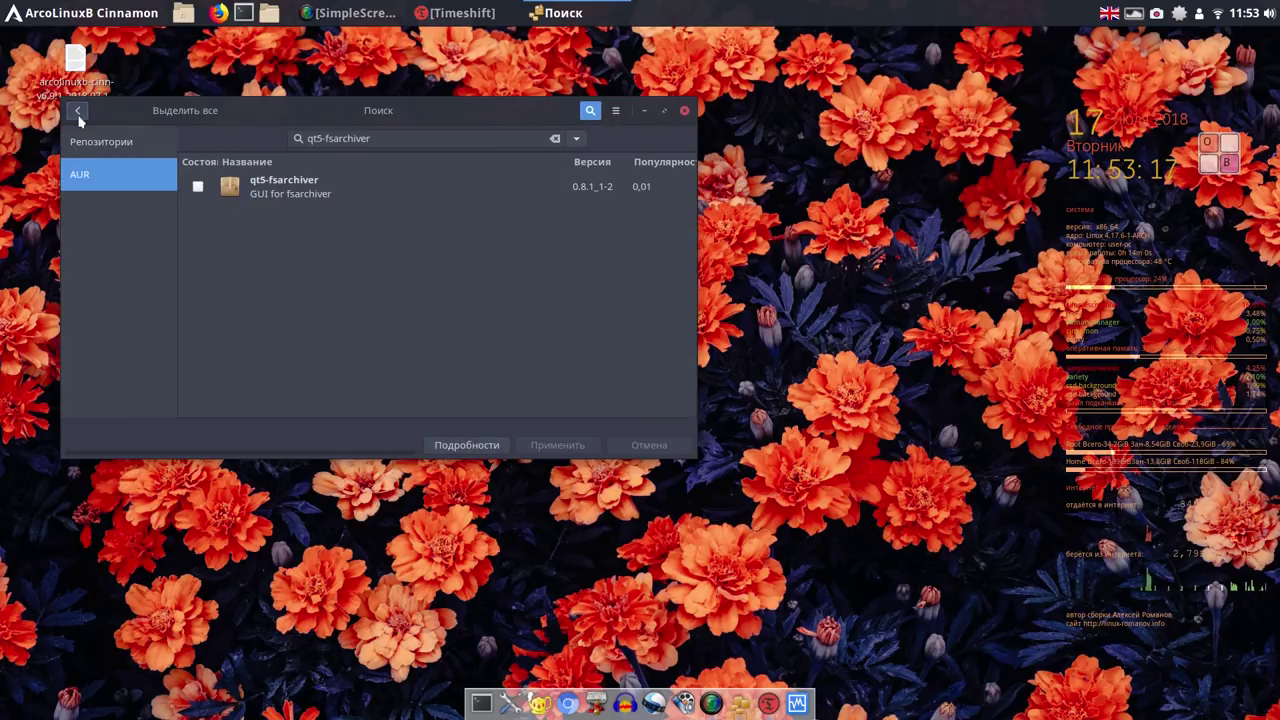